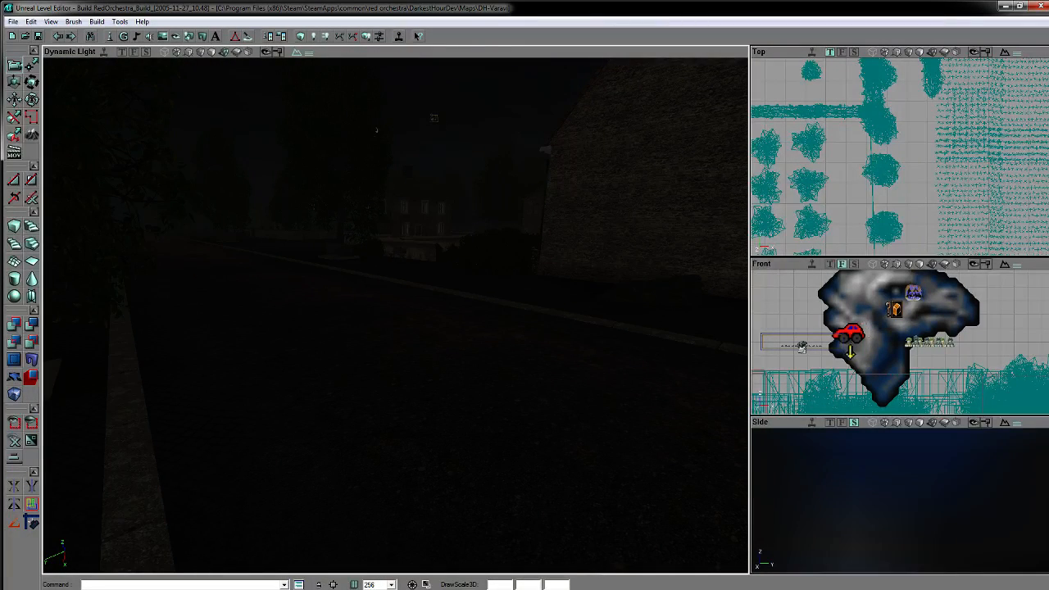
Step: Open the static mesh browser on the myLevel package, enlarge it, and place it beside the 3D view
drag(395, 315, 328, 61)
drag(394, 314, 325, 131)
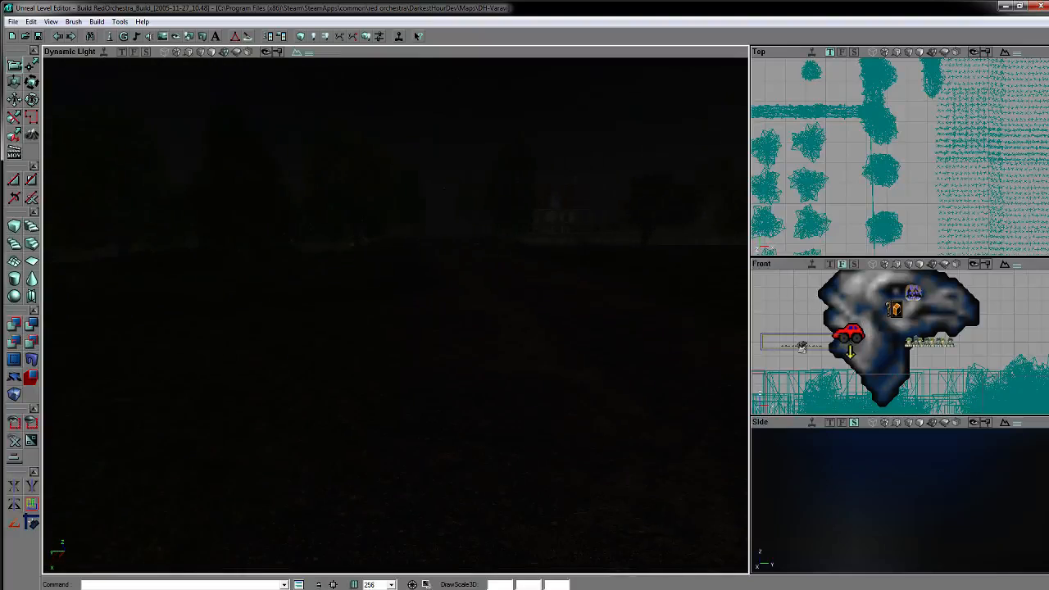
drag(394, 315, 360, 201)
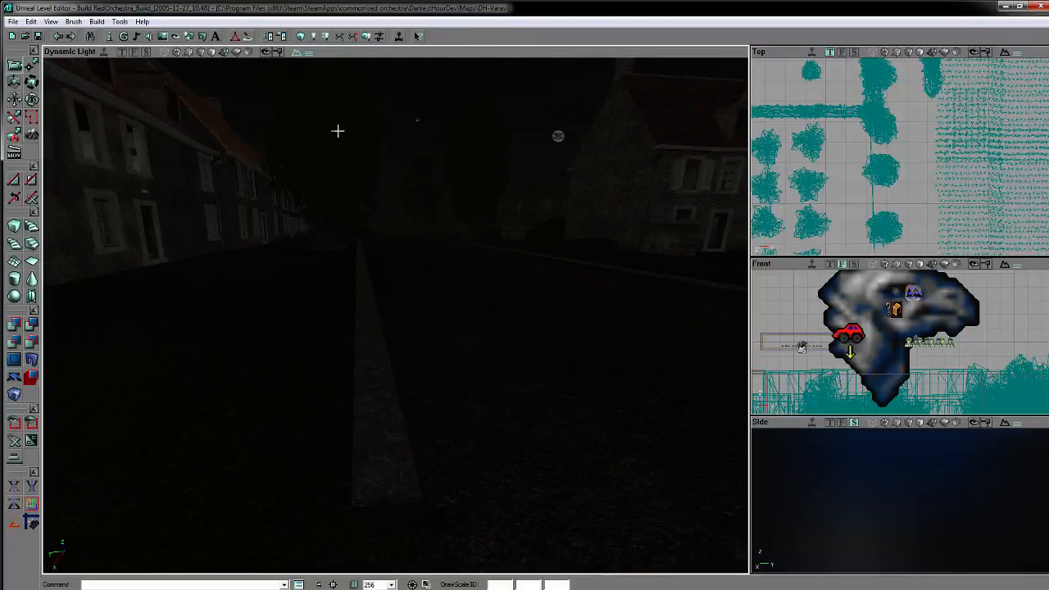
click(204, 40)
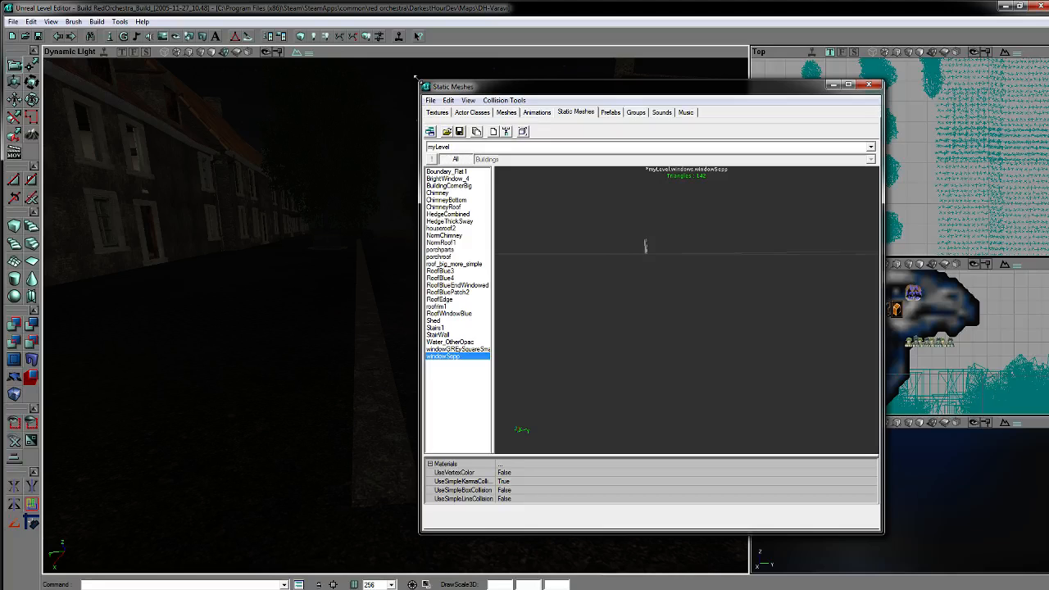
drag(415, 78, 278, 27)
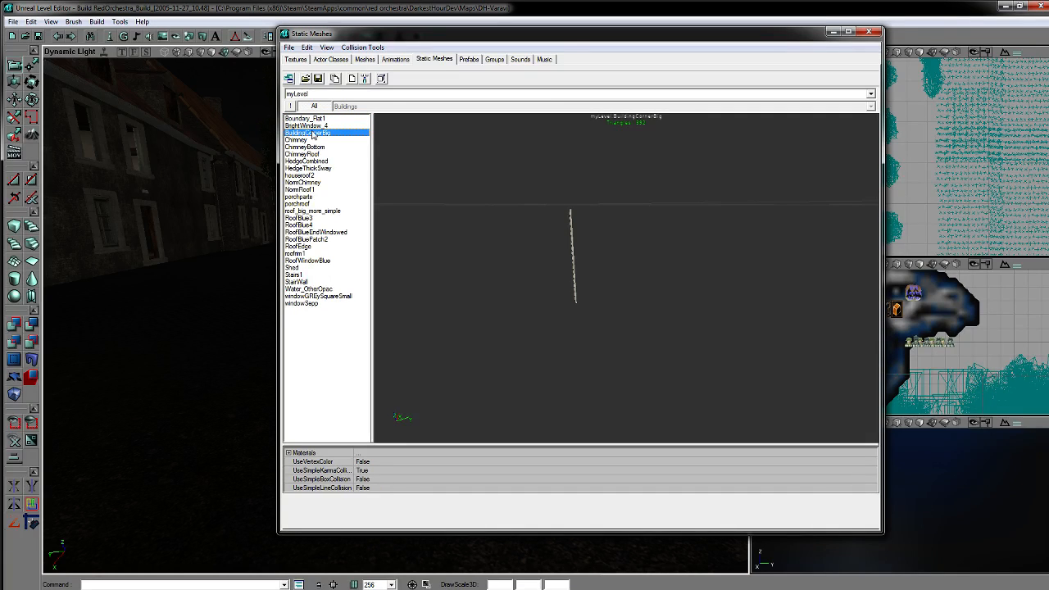
drag(547, 33, 815, 52)
Step: Preview the Boundary_Flat1 and BrightWindow_4 meshes in the myLevel package
right_drag(417, 120, 164, 94)
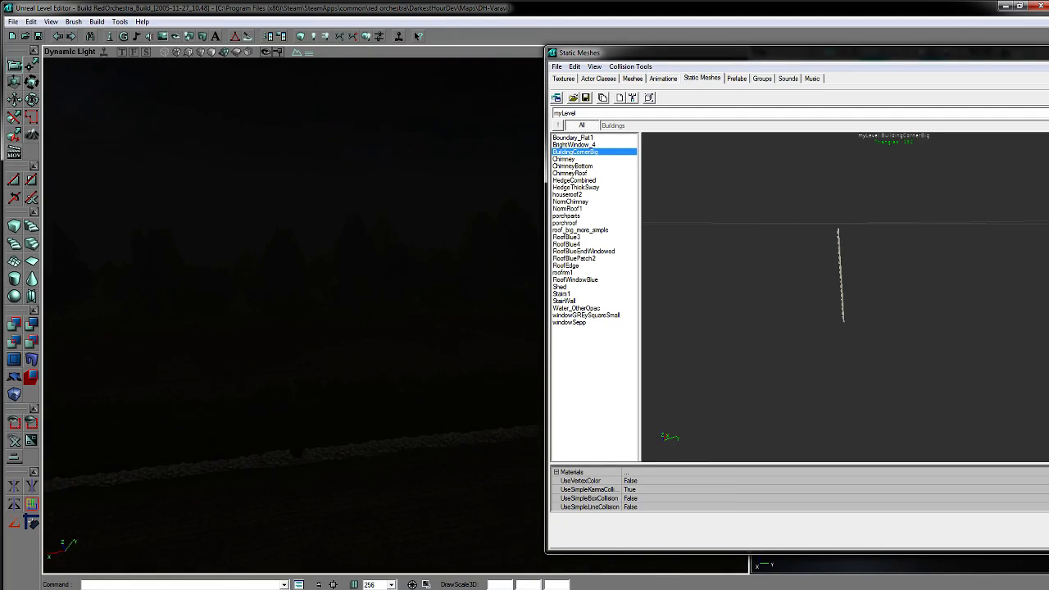
right_drag(293, 295, 164, 294)
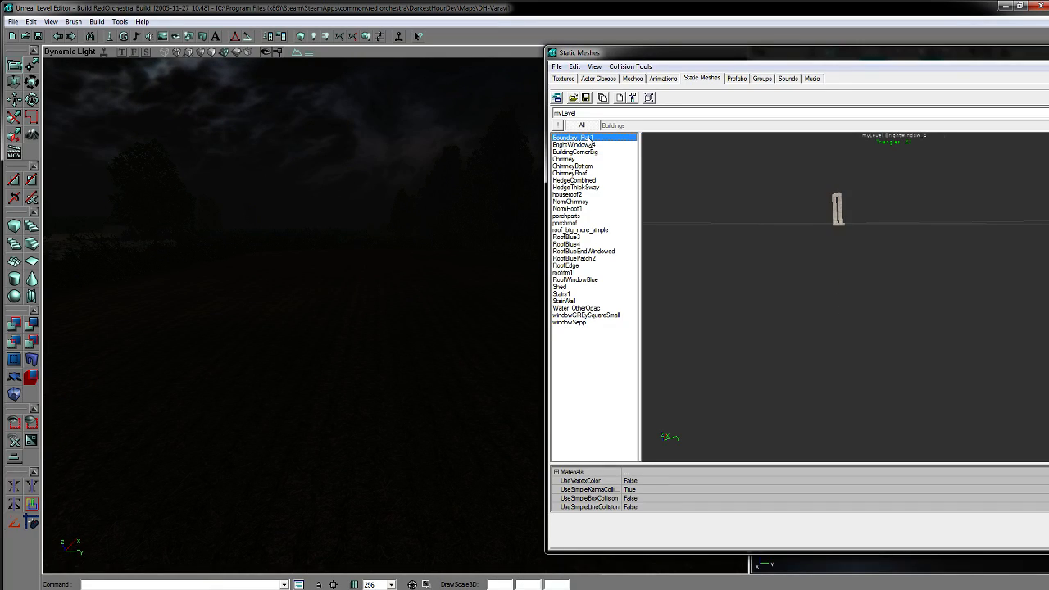
drag(844, 296, 897, 246)
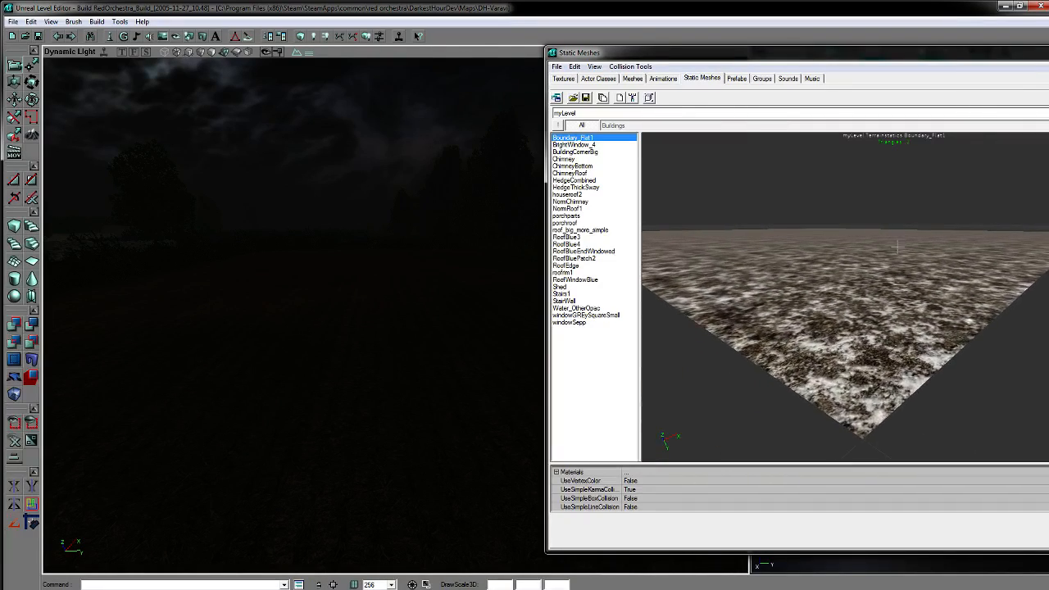
click(583, 146)
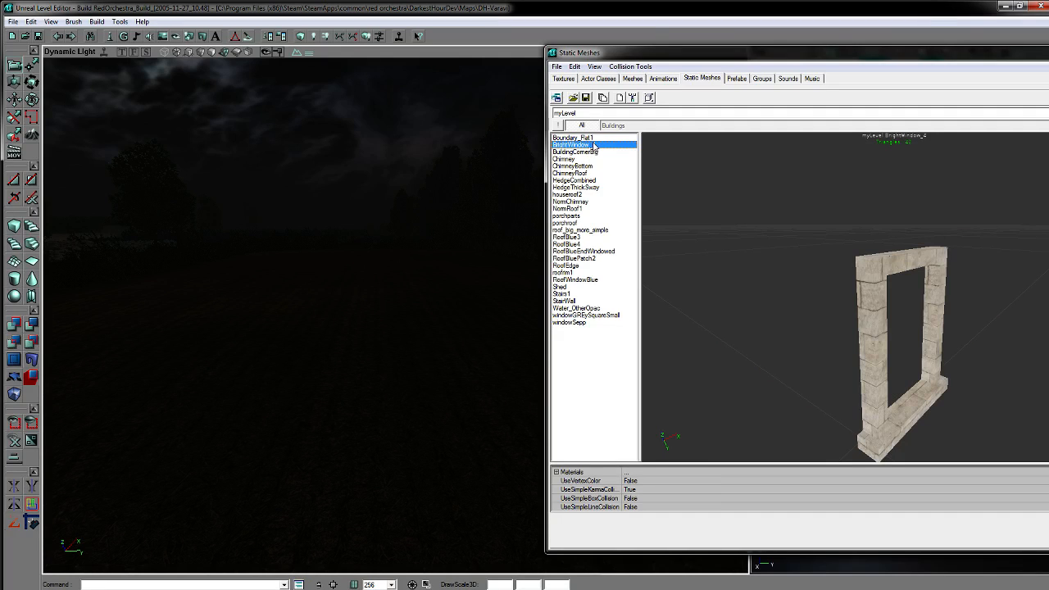
click(583, 145)
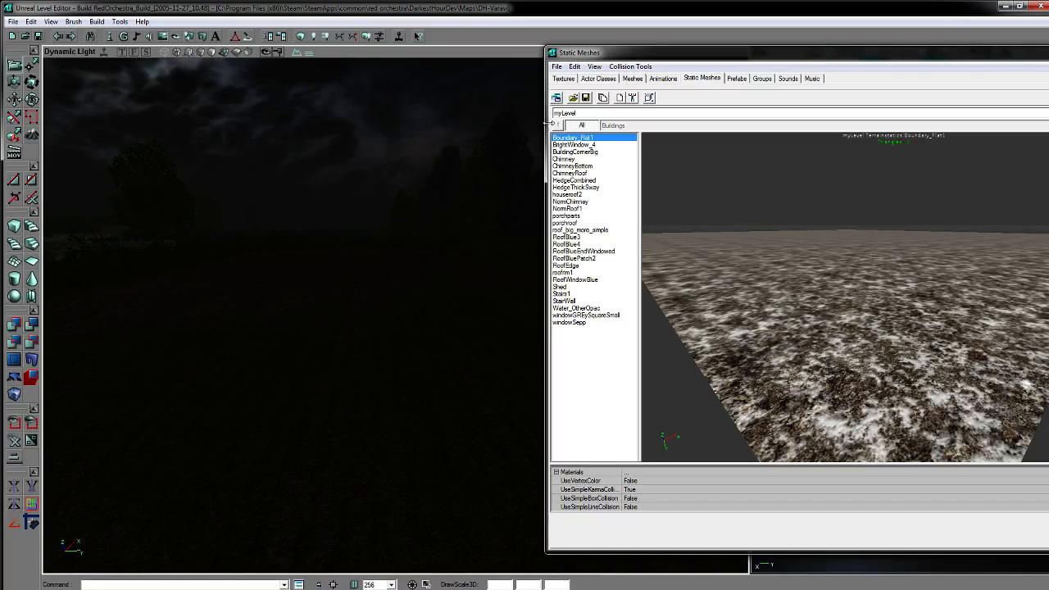
Step: Set the grid size to 2 and add the BrightWindow_4 static mesh to the open field
key(Down)
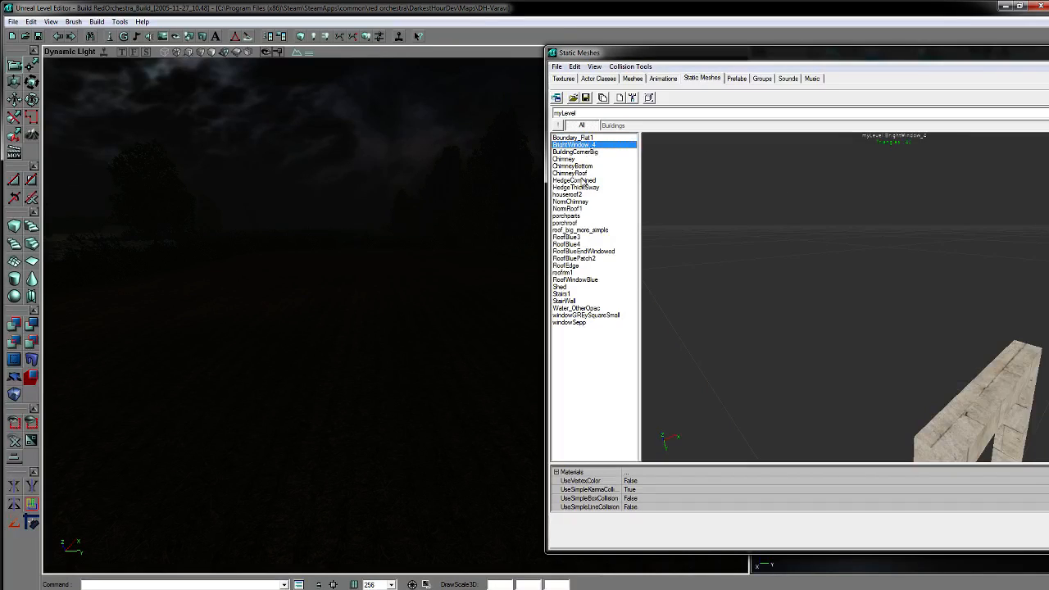
drag(327, 316, 327, 291)
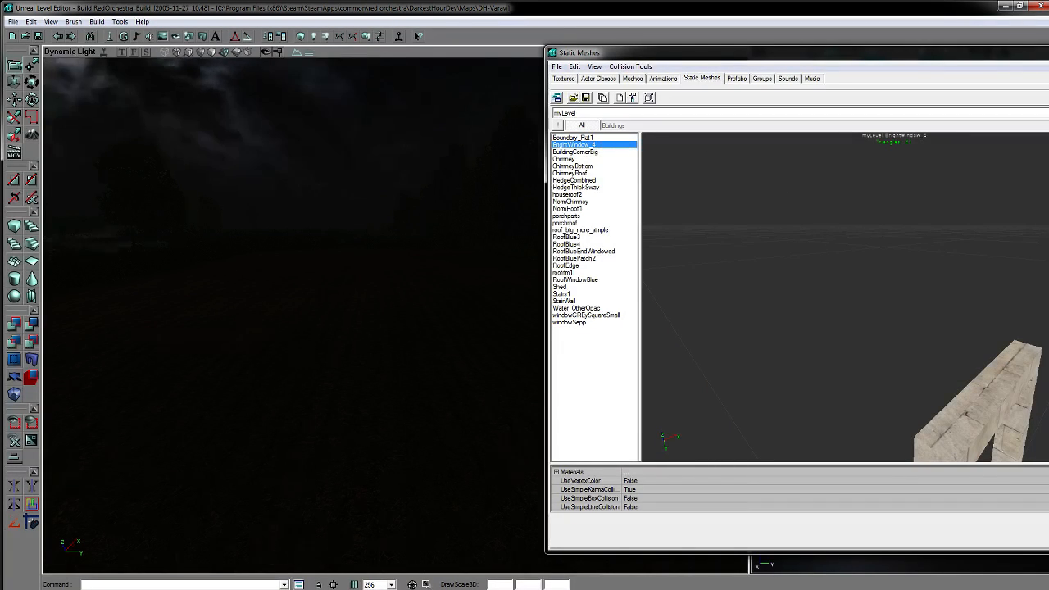
right_click(344, 391)
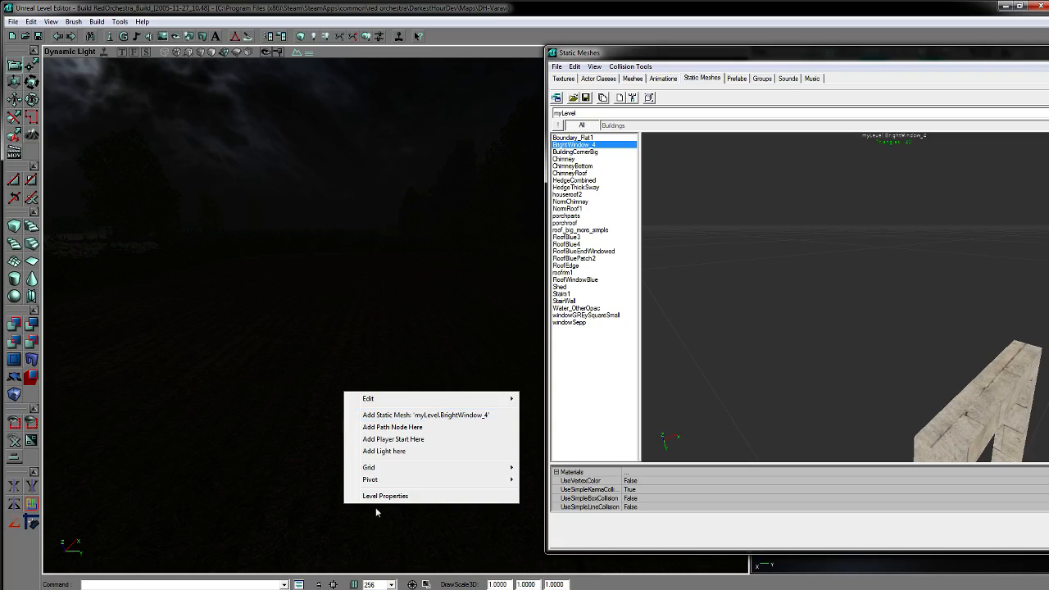
click(391, 584)
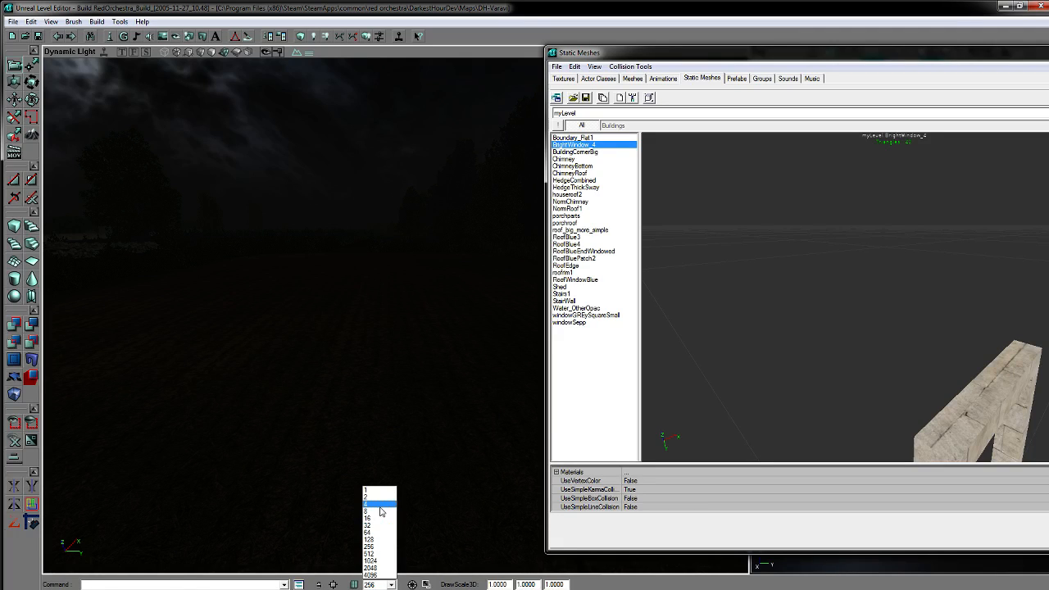
click(373, 500)
right_click(351, 380)
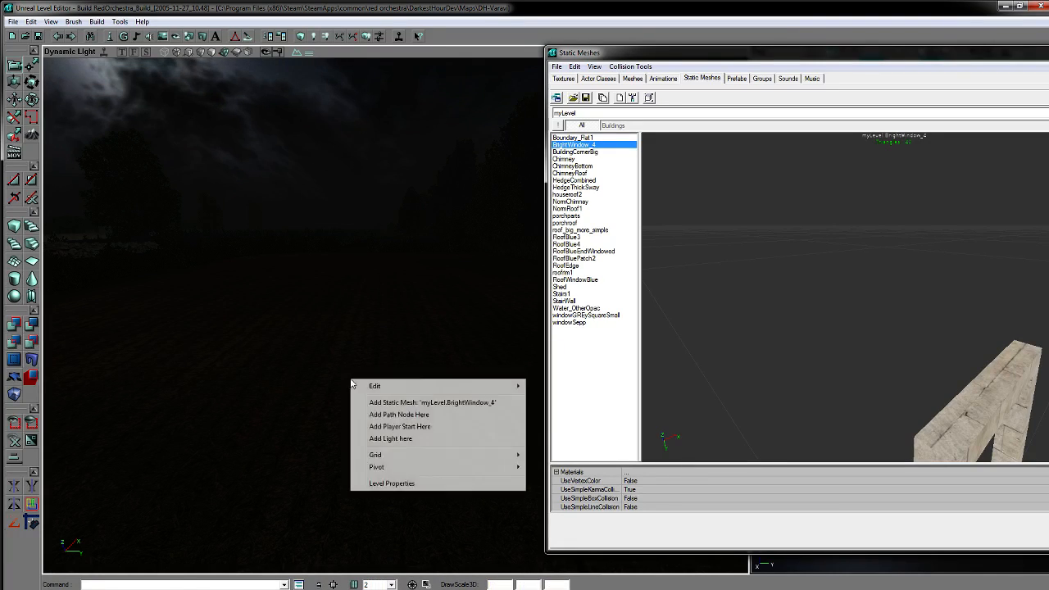
click(393, 403)
mouse_move(543, 254)
mouse_down()
mouse_move(458, 205)
mouse_move(543, 254)
mouse_up()
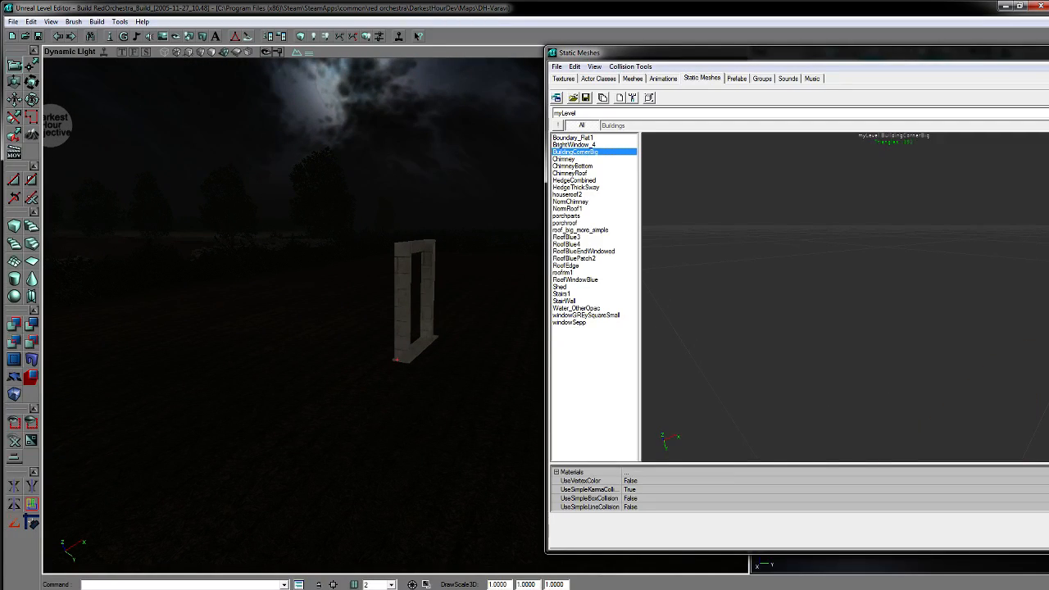
Step: Add the BuildingCornerBig static mesh next to the window frame and raise it above the ground
drag(774, 288, 705, 350)
right_click(468, 370)
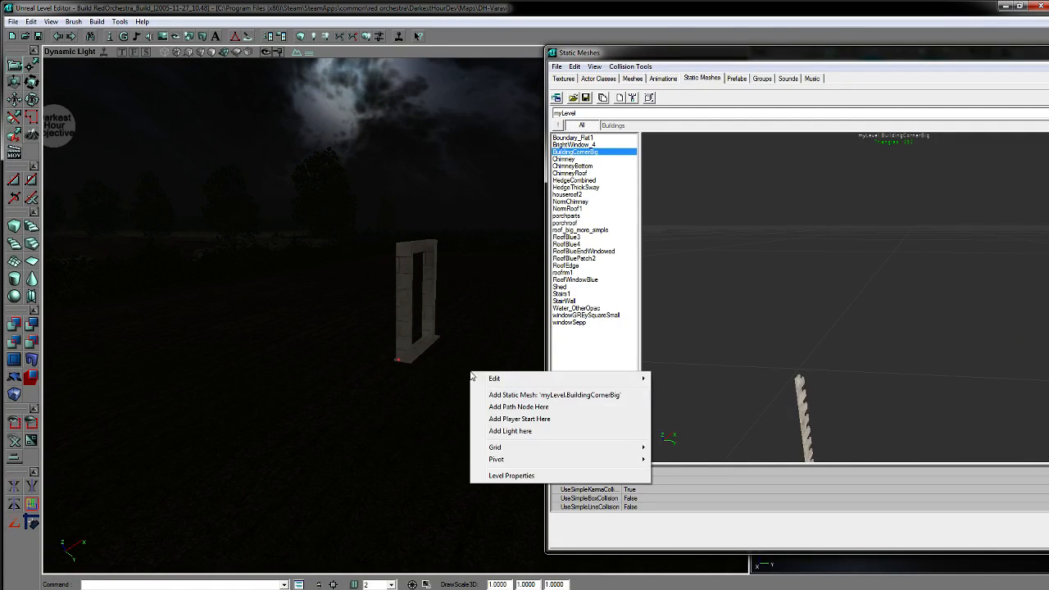
click(505, 401)
drag(443, 400, 461, 400)
right_drag(451, 363, 500, 385)
ctrl+drag(499, 385, 499, 328)
right_drag(500, 328, 500, 295)
right_drag(393, 434, 393, 394)
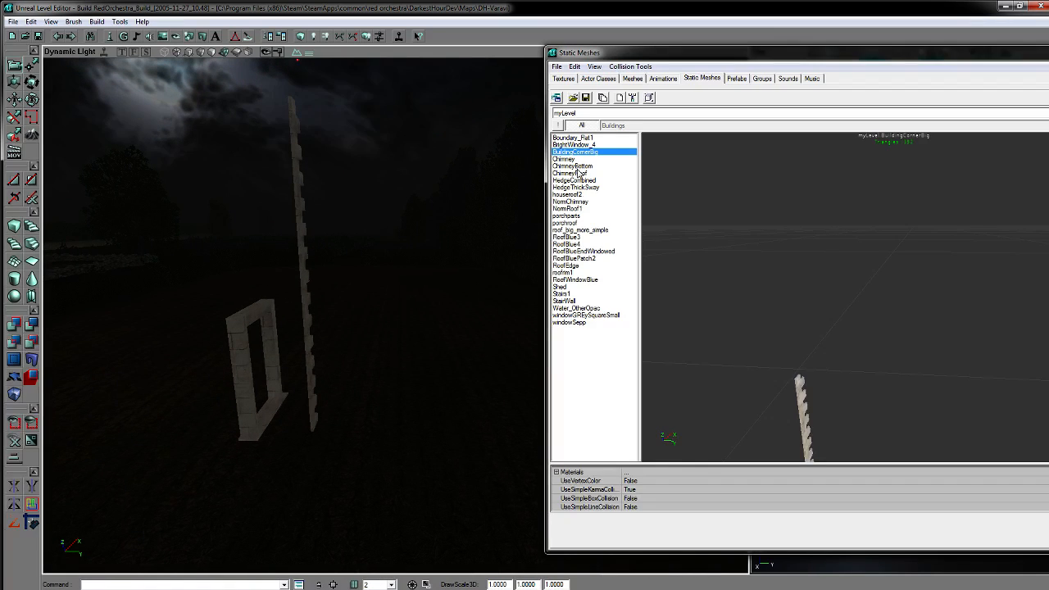
Step: Add the Chimney, ChimneyBottom and ChimneyRoof static meshes around the building corner in the field
right_click(309, 457)
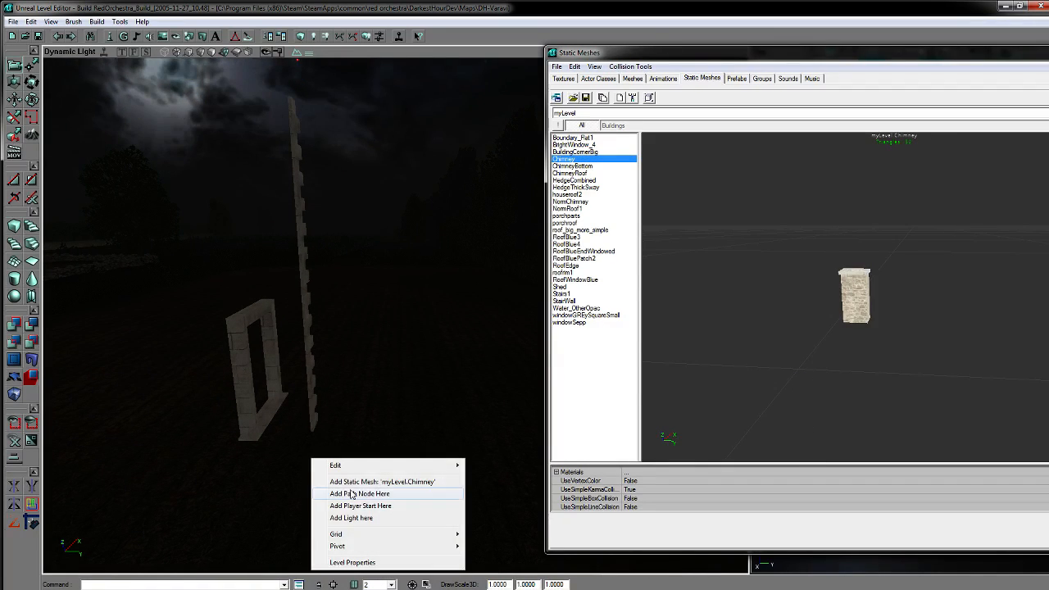
click(351, 481)
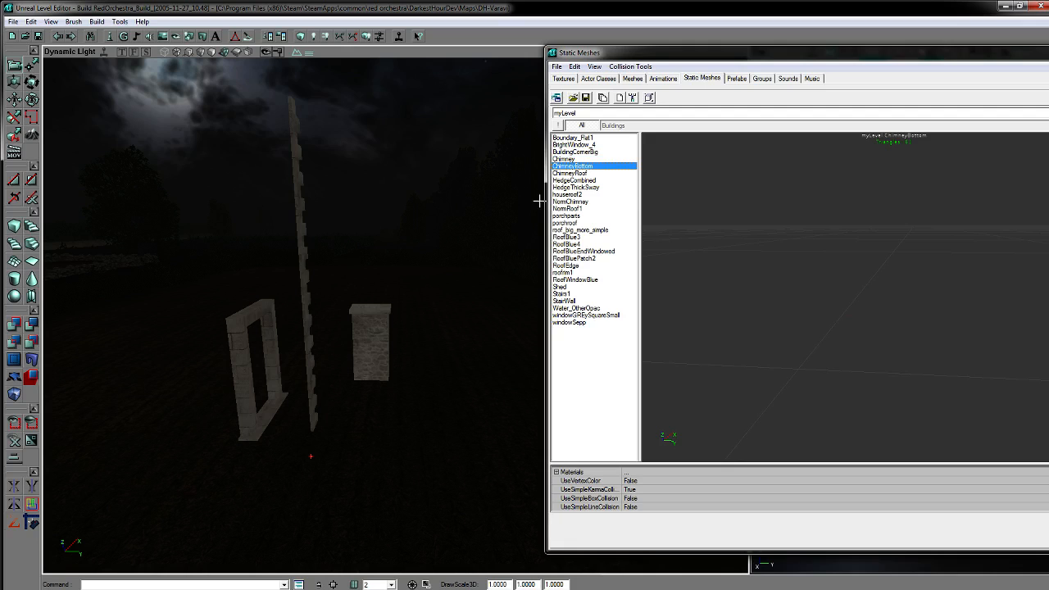
right_click(384, 460)
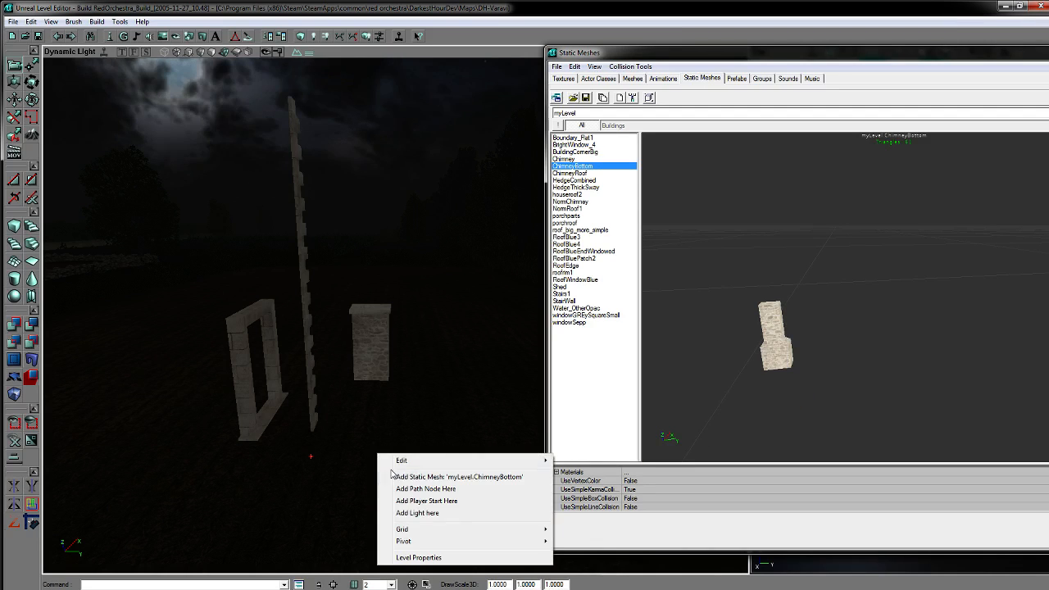
click(414, 477)
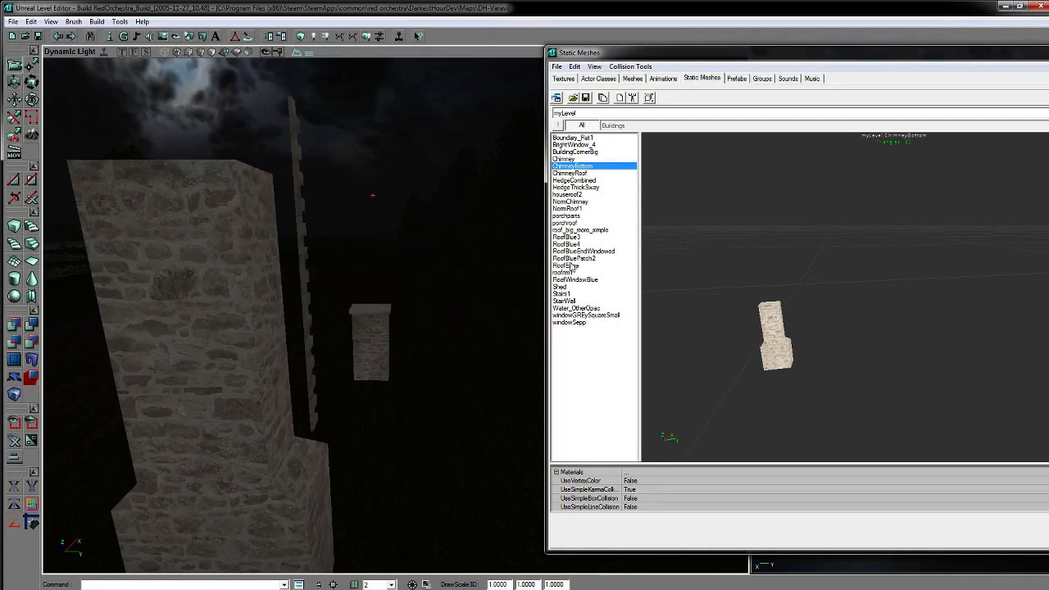
right_click(401, 414)
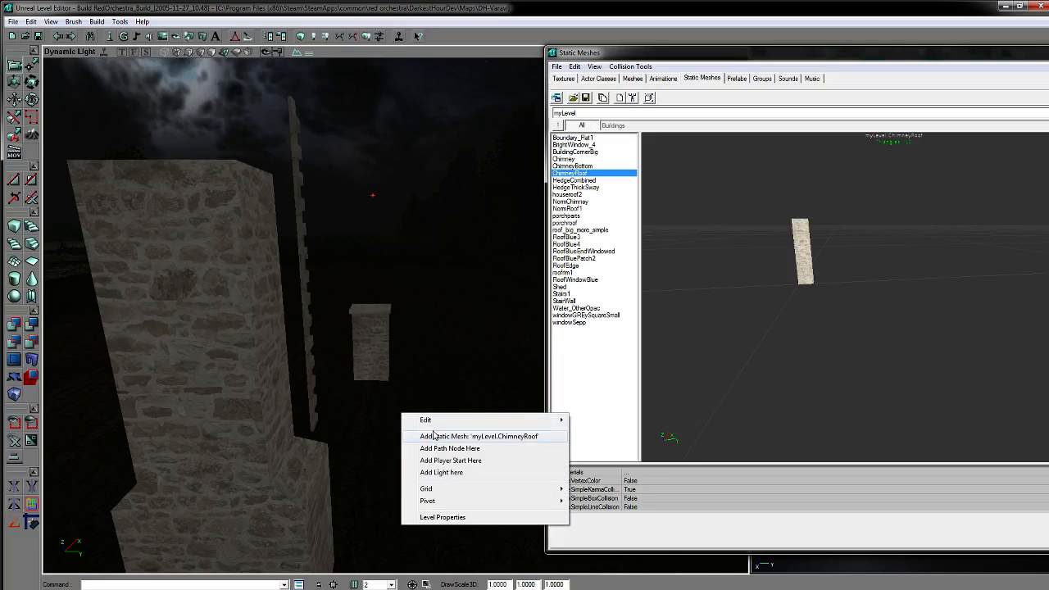
click(443, 437)
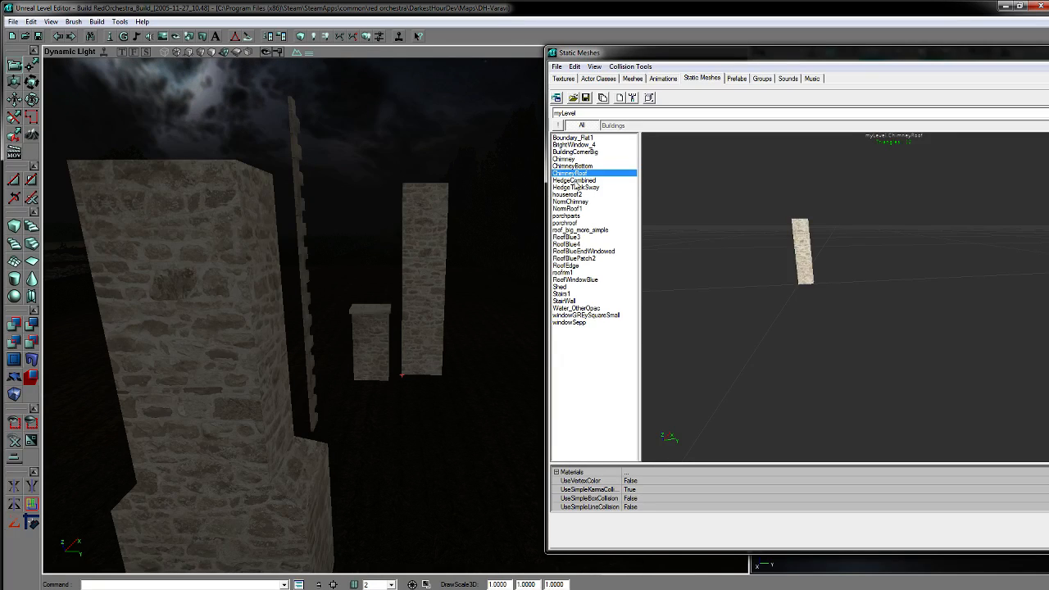
Step: Preview the two hedge meshes and add HedgeThickSway to an empty part of the field
click(573, 180)
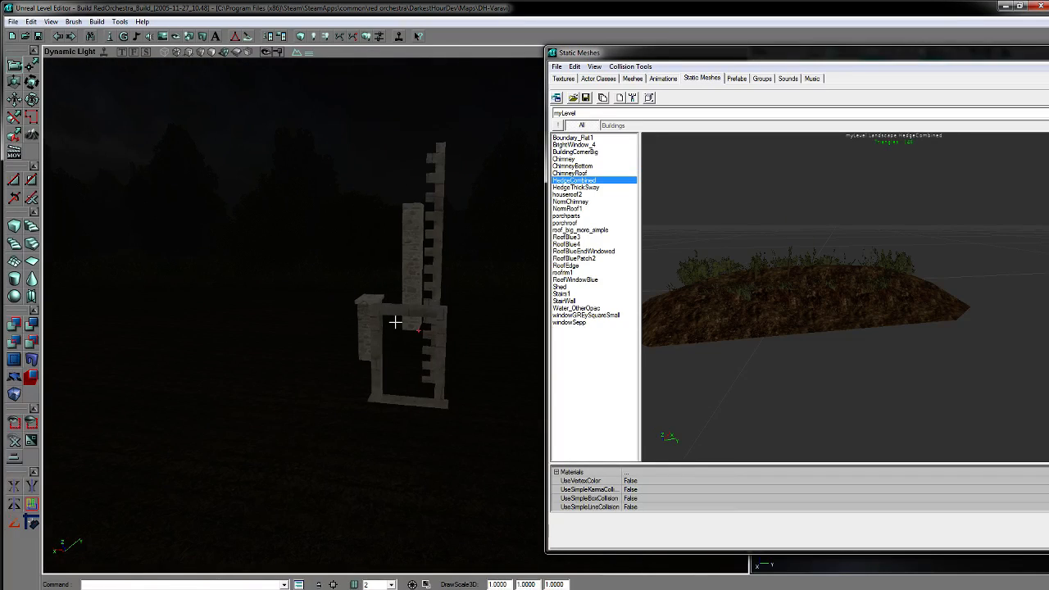
click(610, 187)
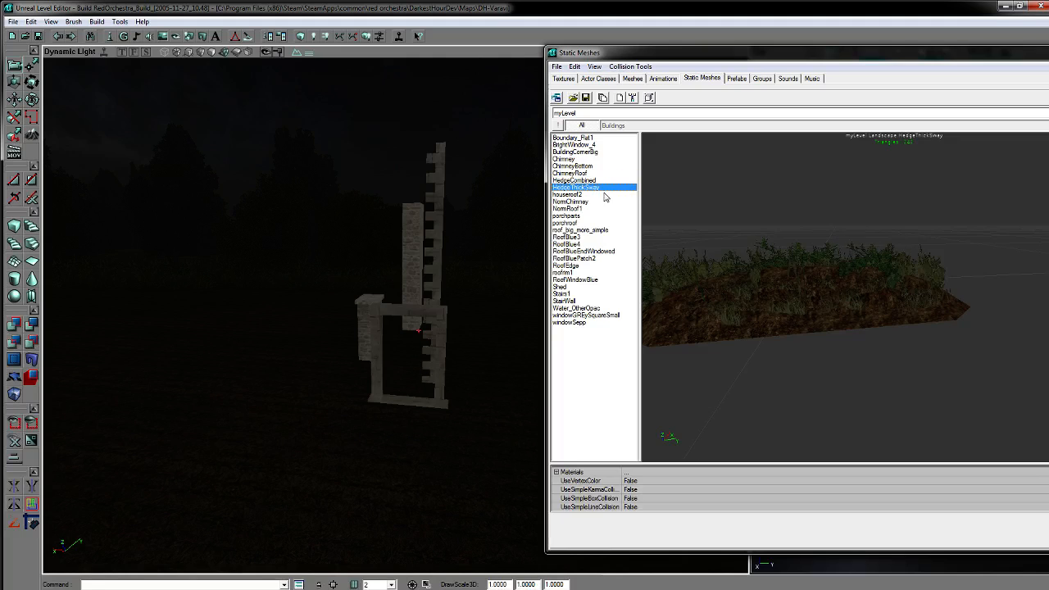
drag(744, 291, 751, 290)
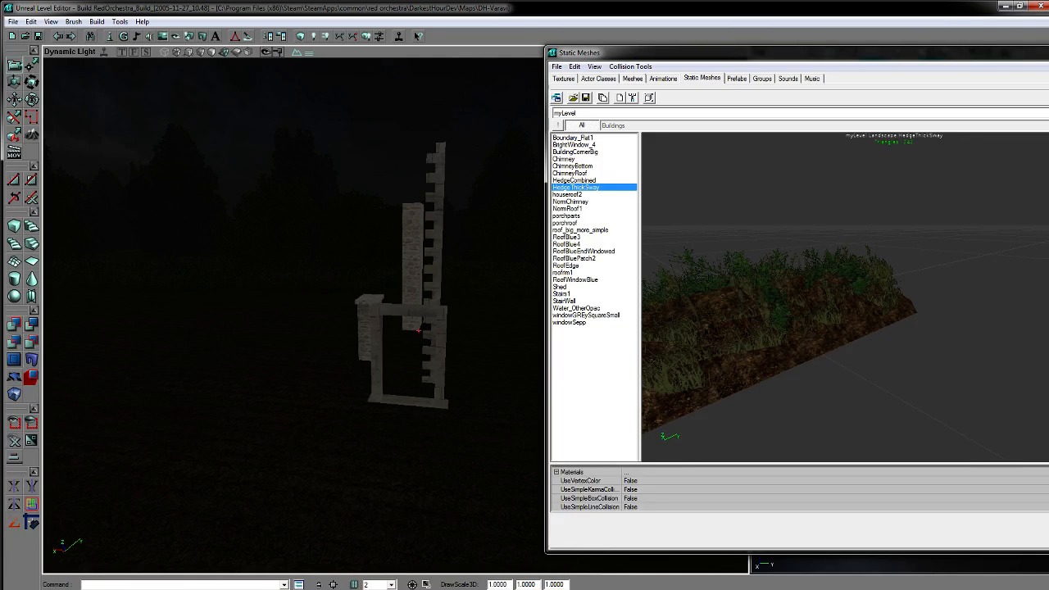
drag(328, 328, 304, 279)
right_click(371, 361)
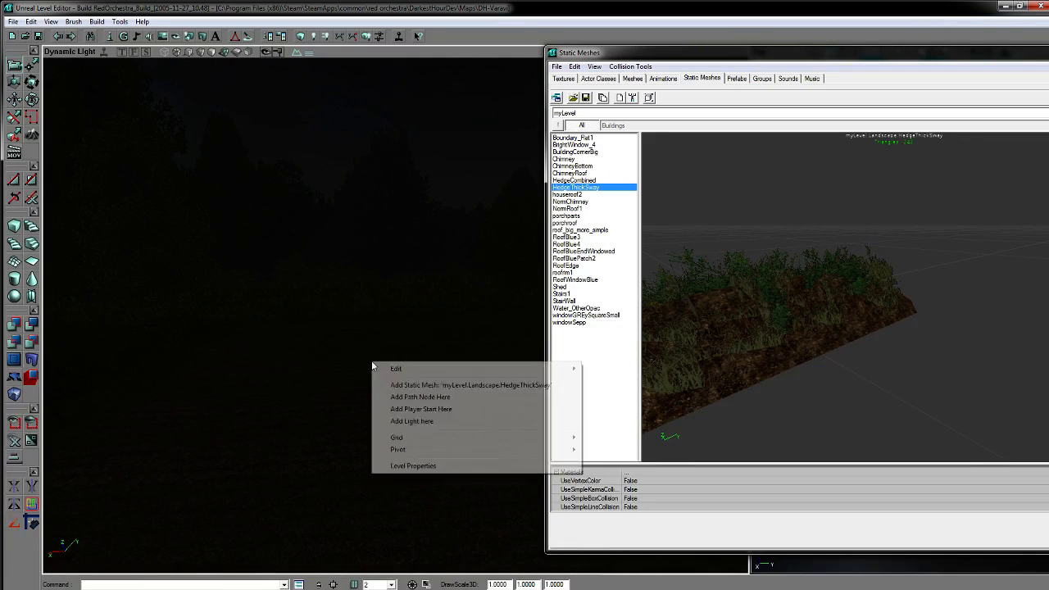
click(413, 384)
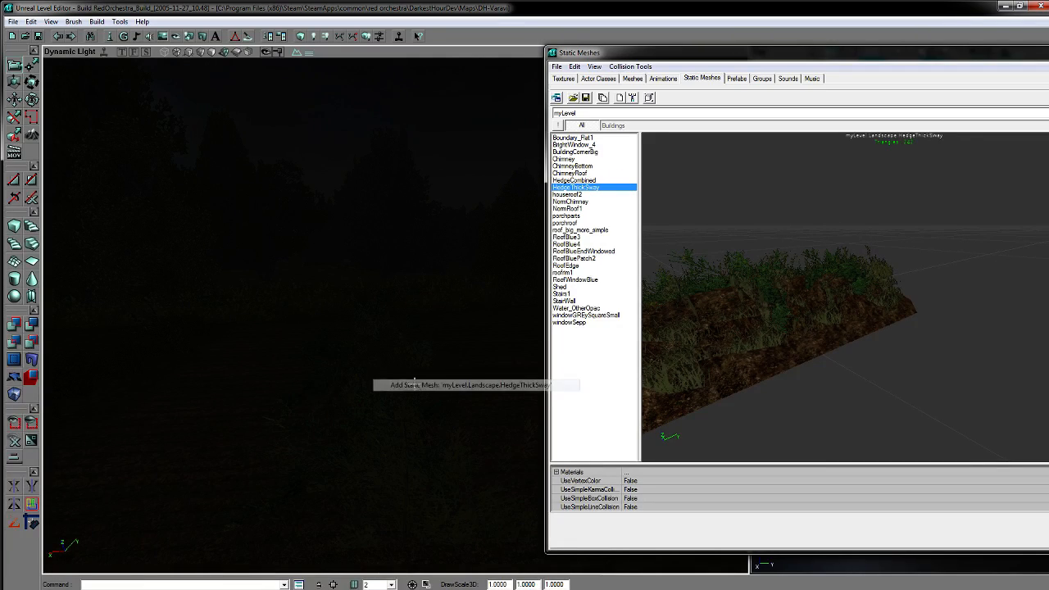
Step: Add the HedgeCombined static mesh near the thick hedge
click(585, 180)
right_click(265, 403)
click(363, 423)
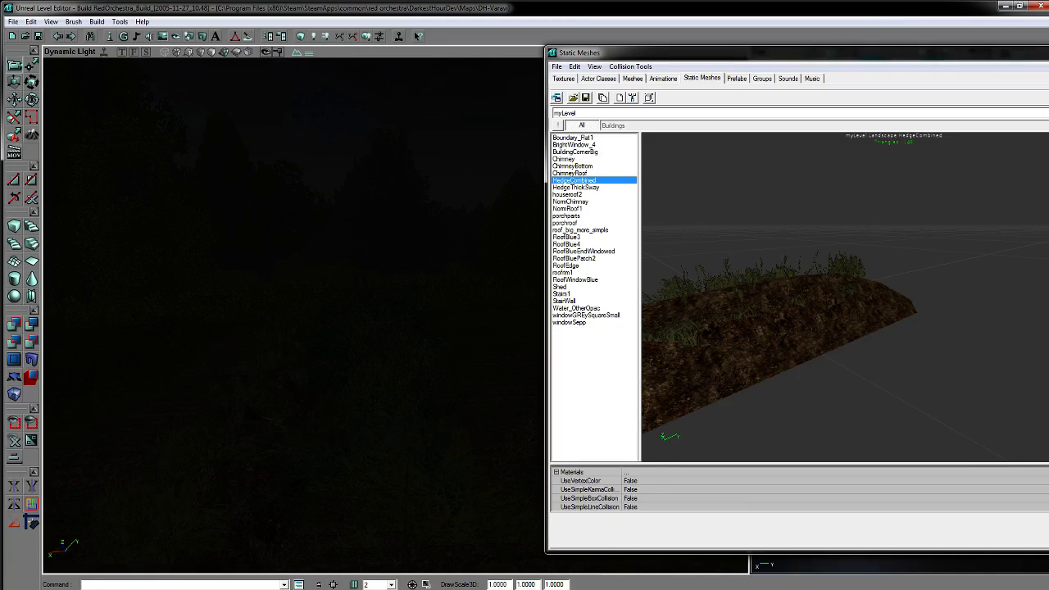
drag(390, 384, 320, 383)
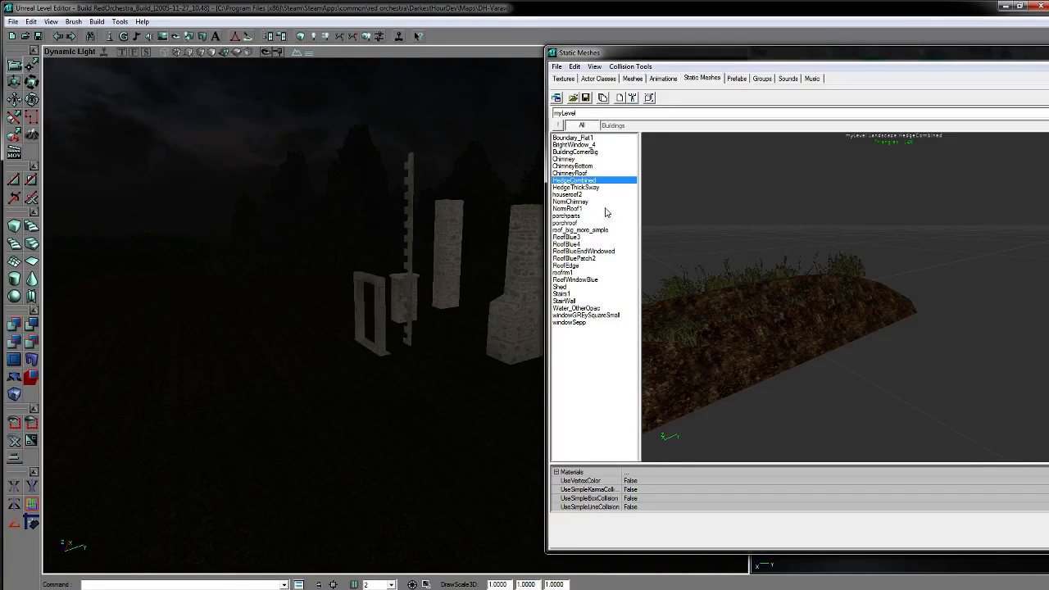
Step: Add another HedgeThickSway static mesh in the field, away from the window and chimney pieces
click(593, 188)
drag(423, 292, 492, 292)
right_click(294, 355)
click(356, 381)
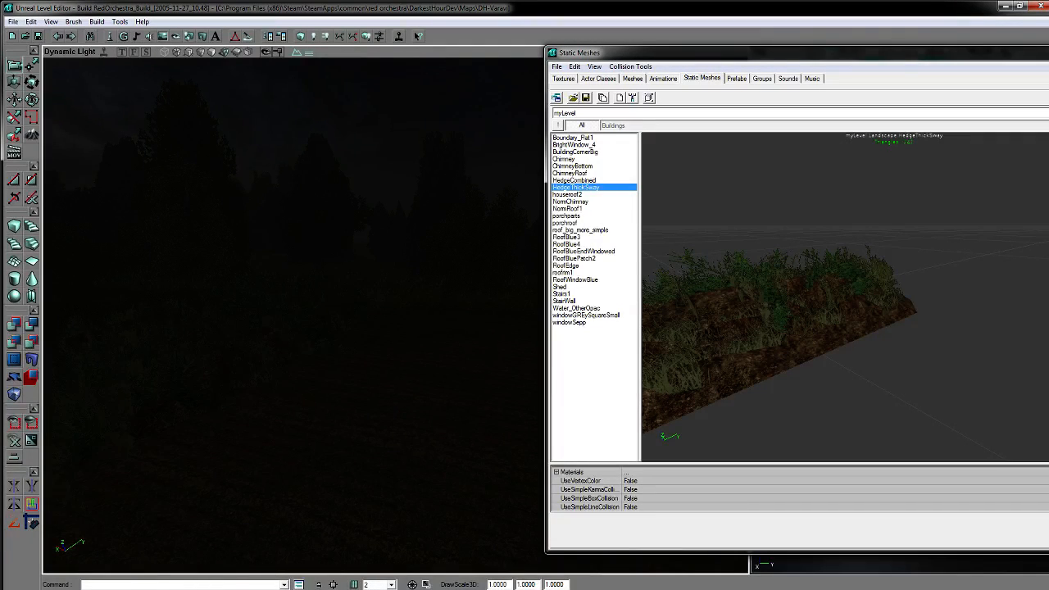
drag(532, 267, 410, 319)
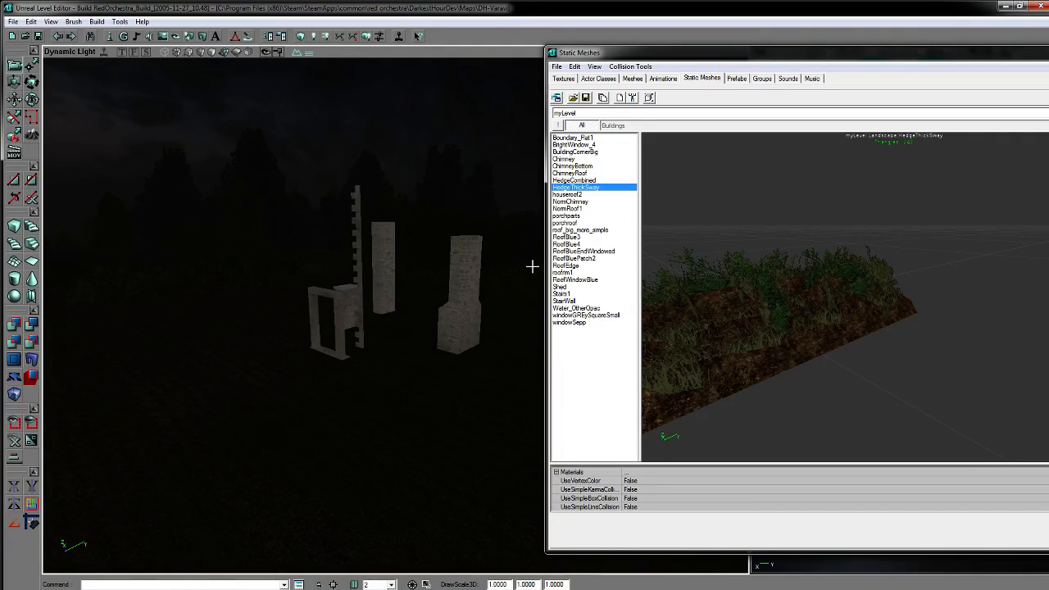
Step: Add the houseroof2 static mesh beside the chimney pieces and raise it above the ground
click(589, 196)
drag(845, 286, 803, 287)
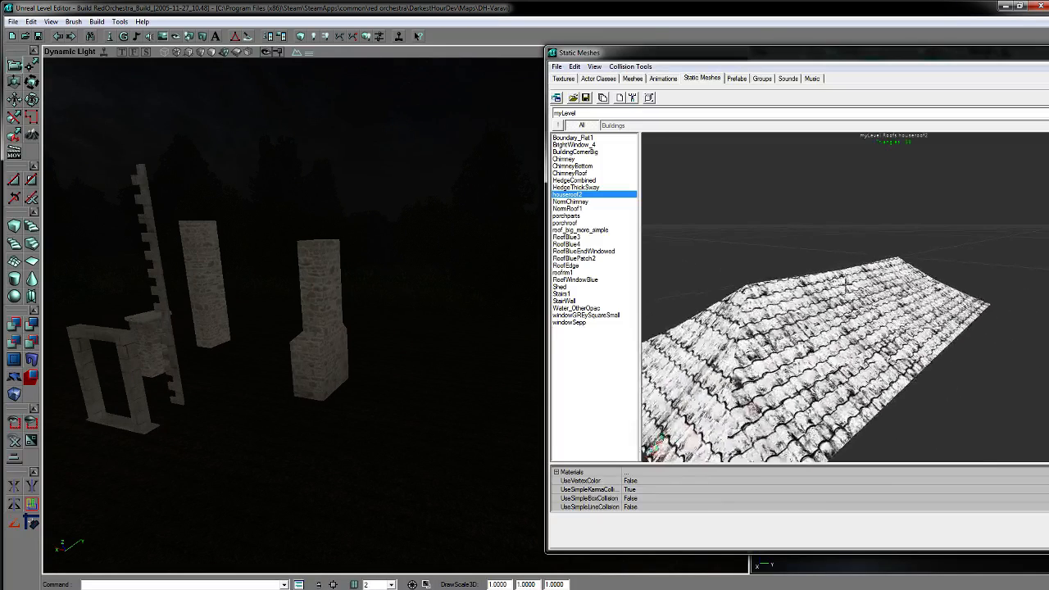
right_click(417, 395)
click(441, 413)
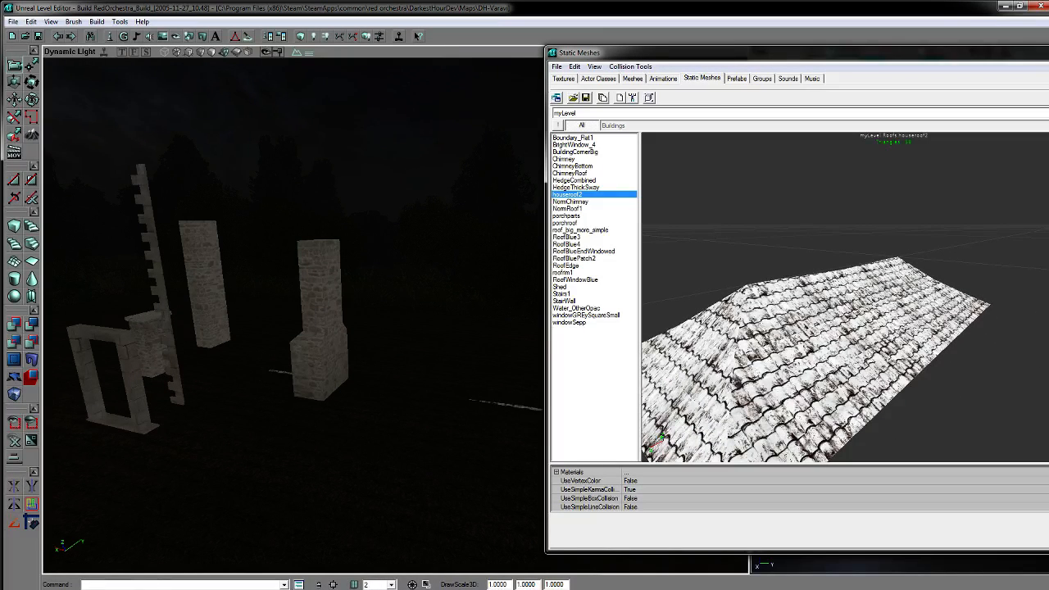
ctrl+drag(441, 414, 441, 348)
drag(441, 348, 450, 426)
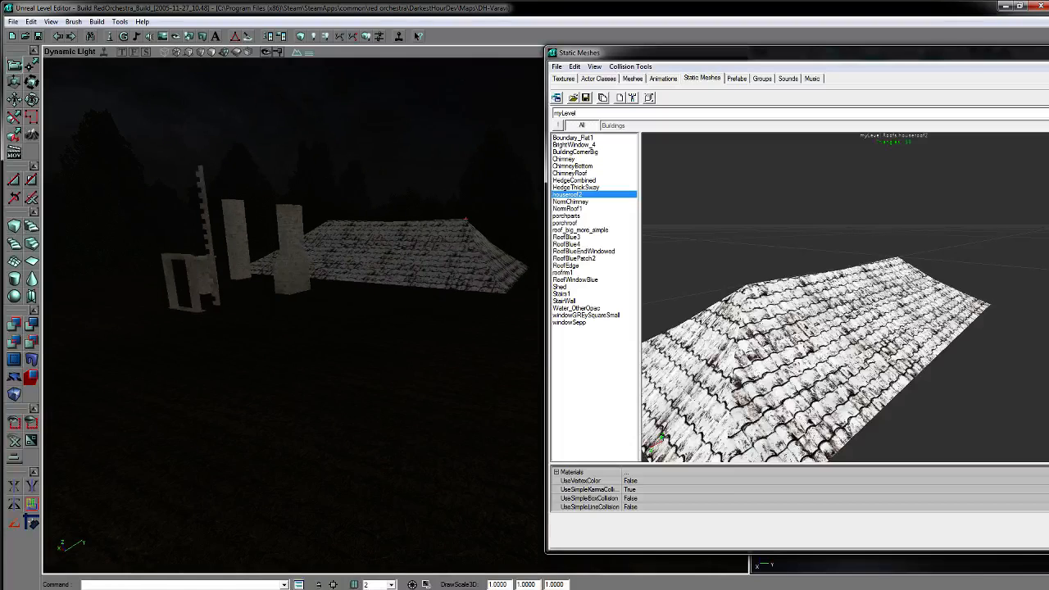
Step: Add the NormChimney static mesh in front of the houseroof2 roof and adjust its position
click(583, 202)
right_click(255, 364)
click(310, 389)
ctrl+drag(310, 389, 254, 315)
Step: Add the NormRoof1 static mesh in front of the chimney and the houseroof2 roof
click(564, 208)
drag(344, 328, 423, 369)
right_click(330, 346)
click(366, 368)
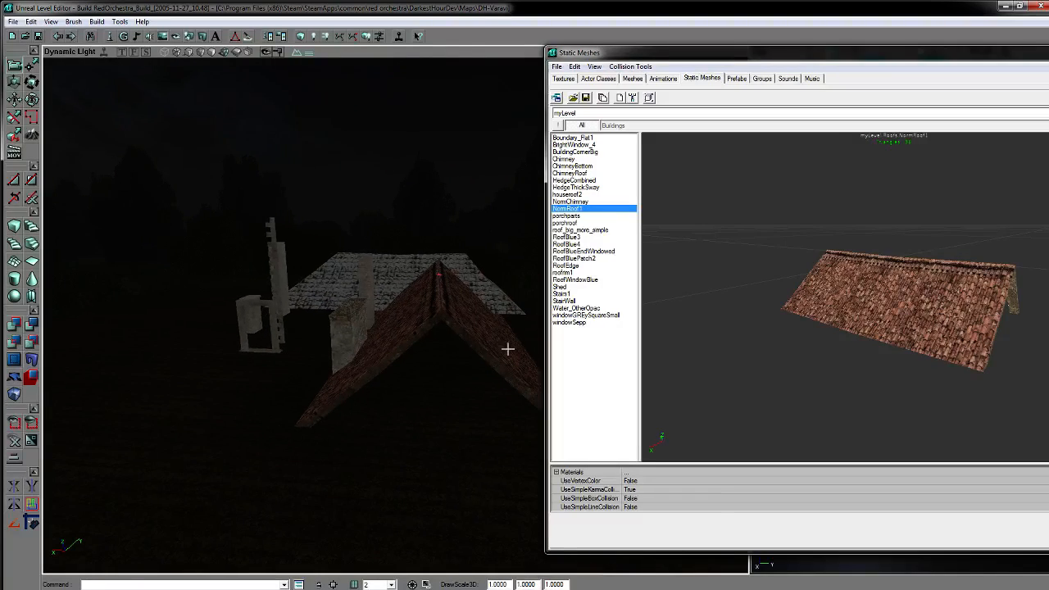
Step: Examine the porchparts mesh from several angles in the mesh preview and check the porchroof mesh
click(567, 215)
mouse_move(824, 316)
mouse_down()
mouse_move(876, 254)
mouse_move(909, 238)
mouse_move(861, 303)
mouse_move(827, 287)
mouse_move(811, 254)
mouse_move(860, 361)
mouse_move(836, 353)
mouse_move(827, 303)
mouse_move(893, 258)
mouse_move(893, 246)
mouse_move(840, 307)
mouse_up()
drag(456, 309, 328, 319)
drag(855, 281, 940, 303)
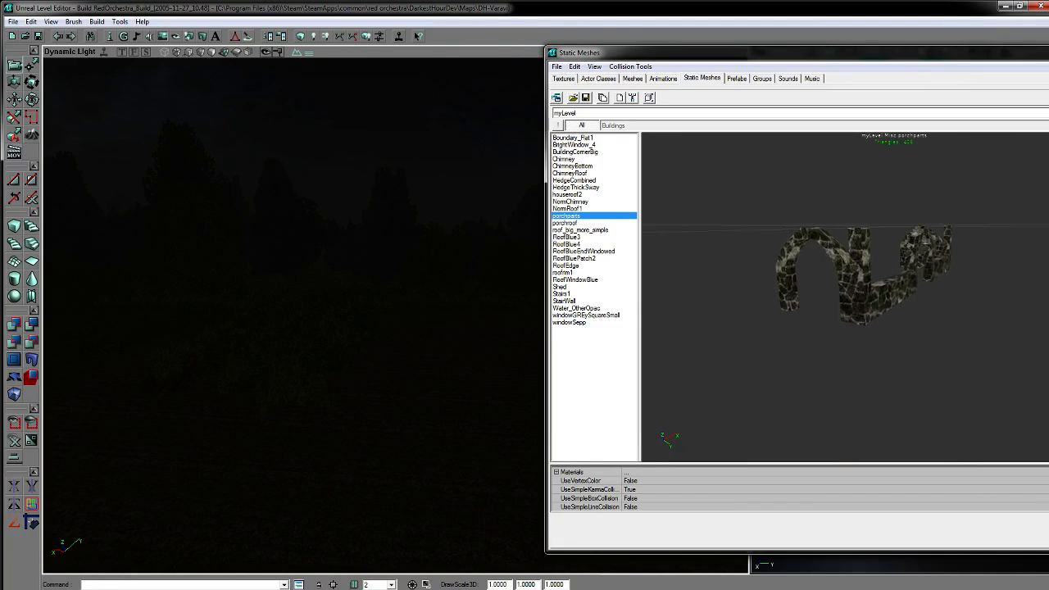
drag(895, 337, 848, 352)
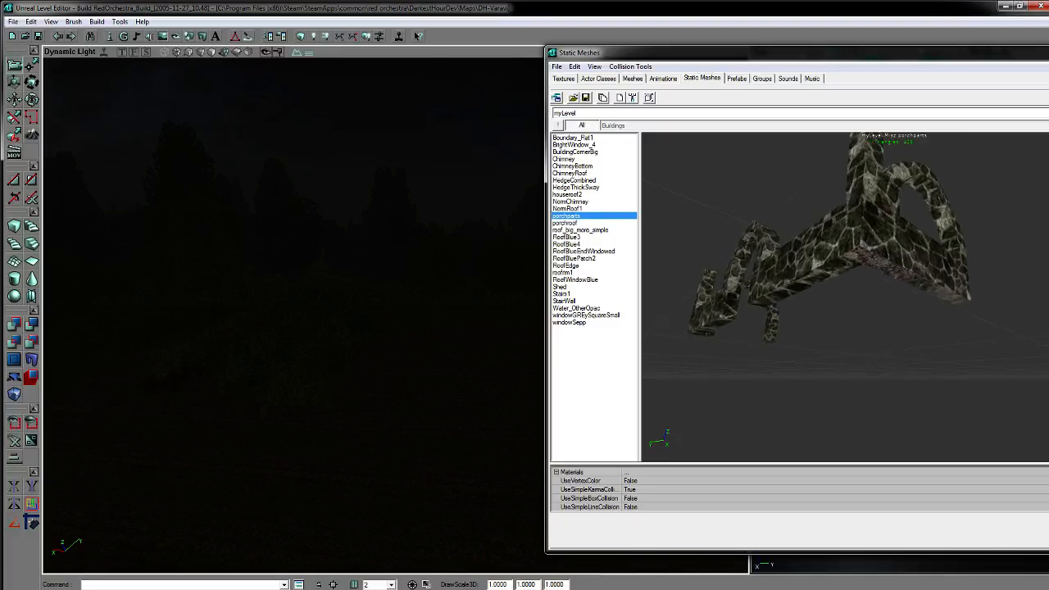
drag(843, 320, 823, 364)
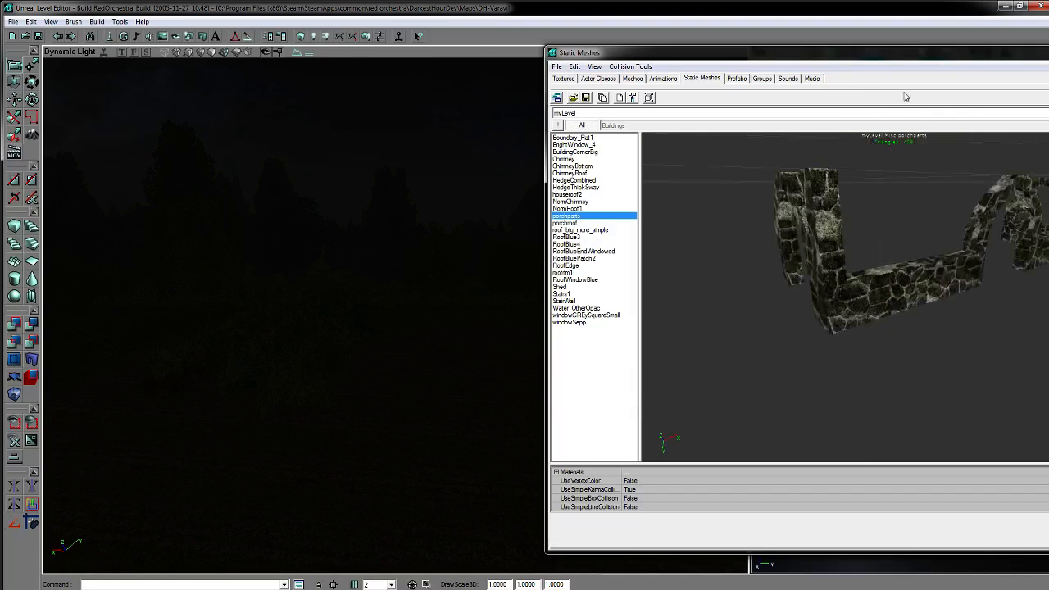
drag(895, 157, 646, 206)
click(581, 222)
Step: Preview roof_big_more_simple and add it to an empty part of the field
click(586, 230)
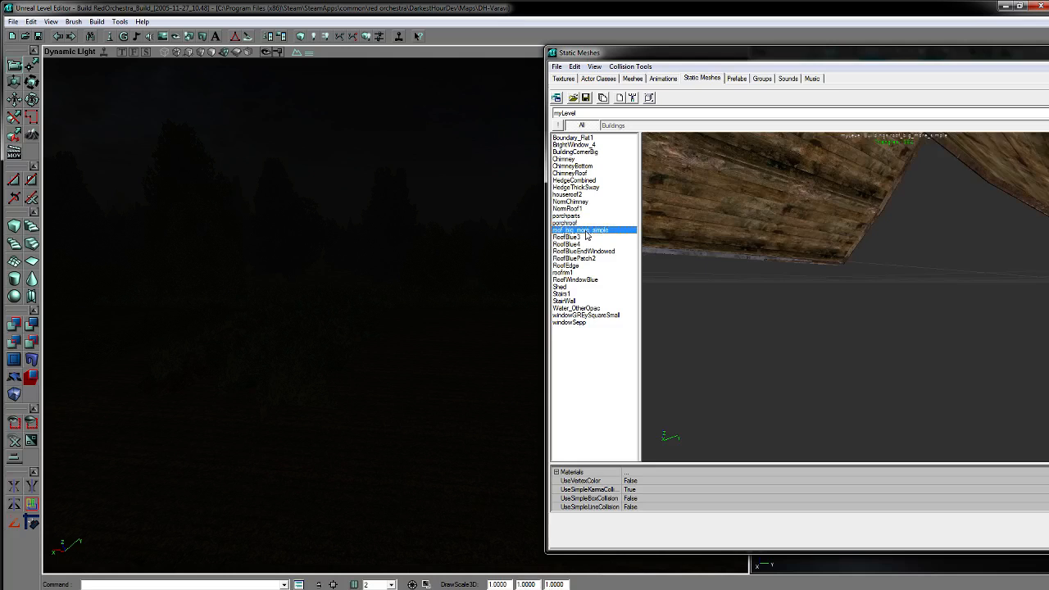
drag(754, 282, 738, 360)
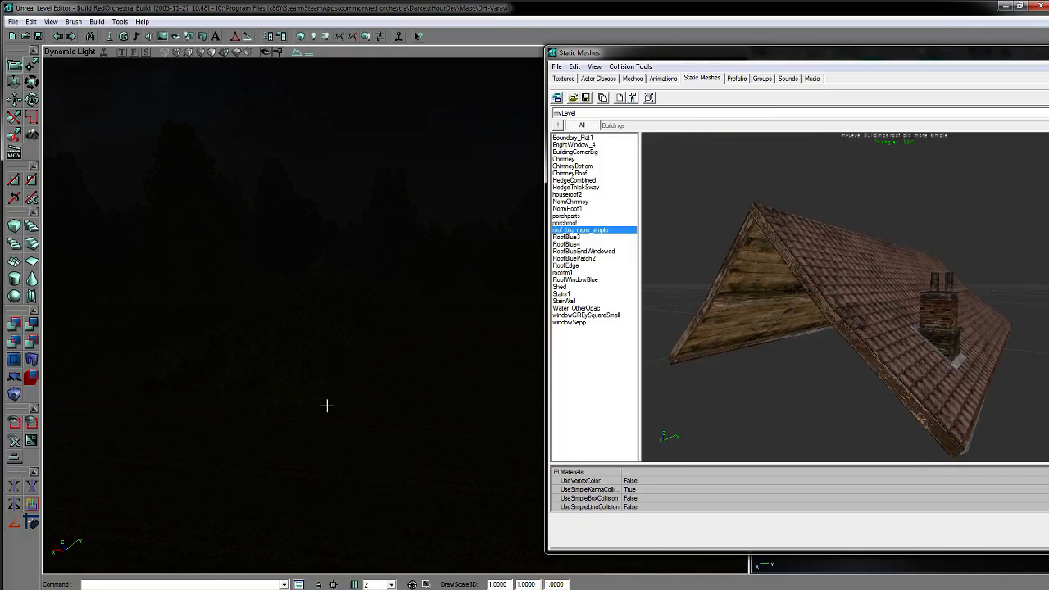
drag(327, 410, 377, 410)
drag(328, 379, 388, 372)
right_click(316, 335)
click(352, 366)
Step: Add the RoofBlue3 and RoofBlue4 static meshes next to the big red roof
click(566, 237)
right_click(385, 378)
click(434, 394)
click(584, 244)
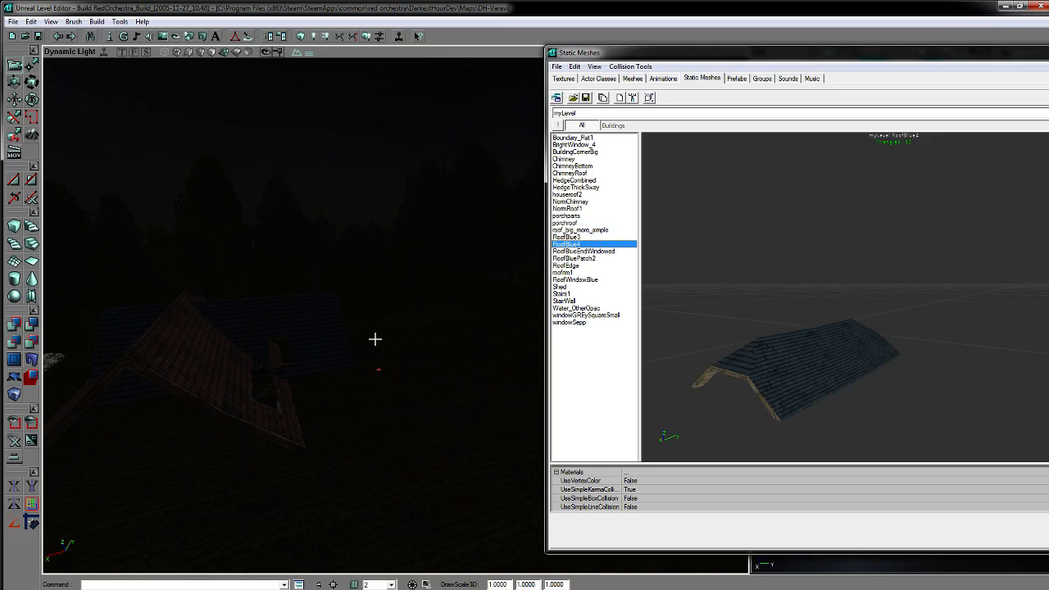
right_click(337, 409)
click(380, 432)
Step: Add the RoofBlueEndWindowed and RoofBluePatch2 static meshes beside the blue roofs
click(582, 251)
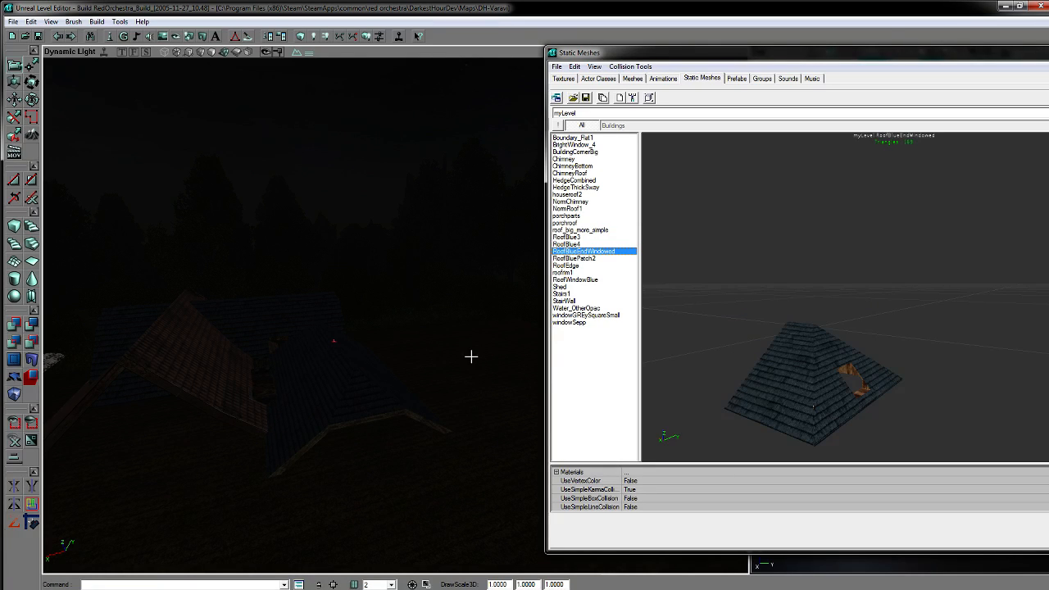
right_click(441, 386)
click(468, 407)
click(574, 258)
right_click(353, 492)
click(432, 402)
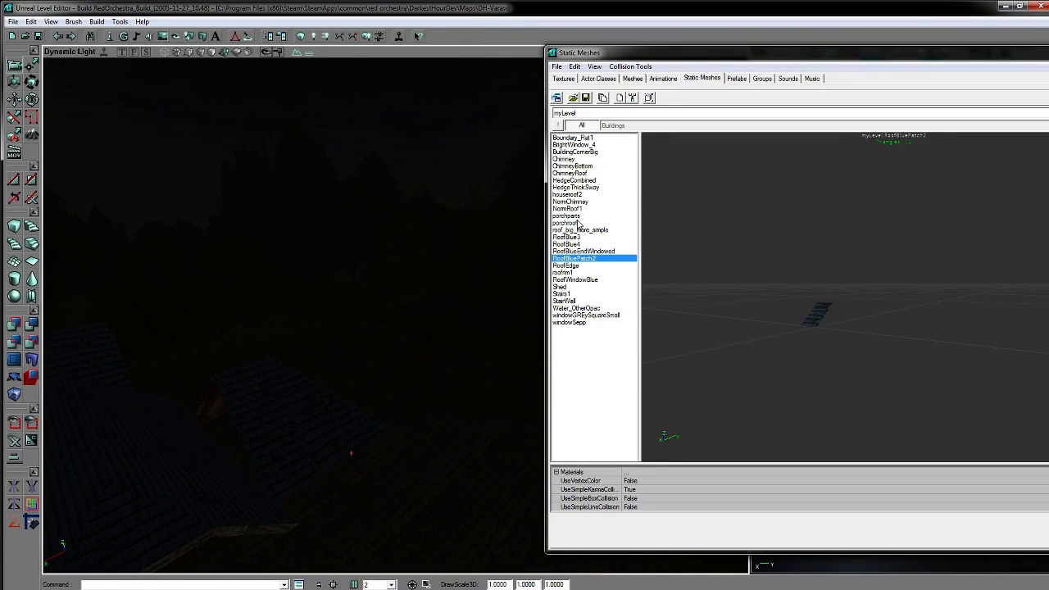
Step: Add the RoofEdge and rooftrim1 static meshes on the open ground past the blue roofs
click(576, 267)
right_click(413, 415)
click(446, 437)
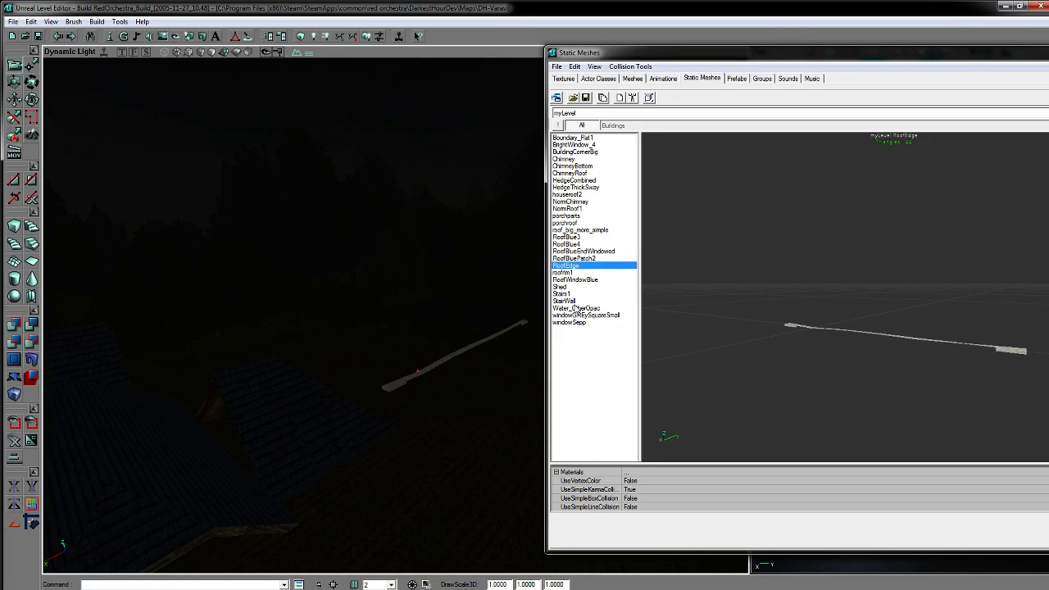
click(579, 272)
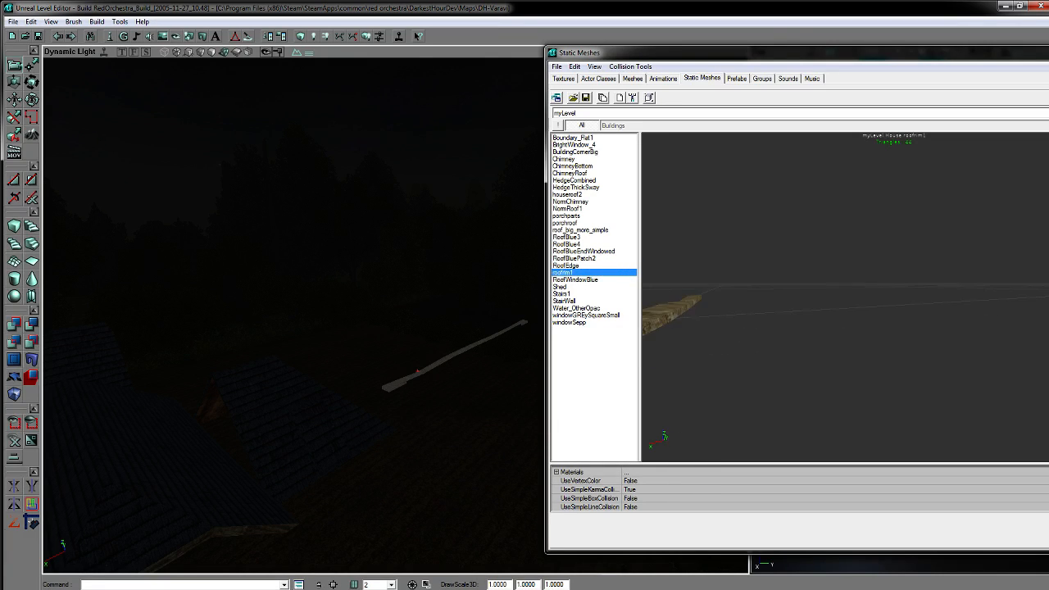
drag(358, 396, 394, 360)
right_click(326, 467)
click(363, 495)
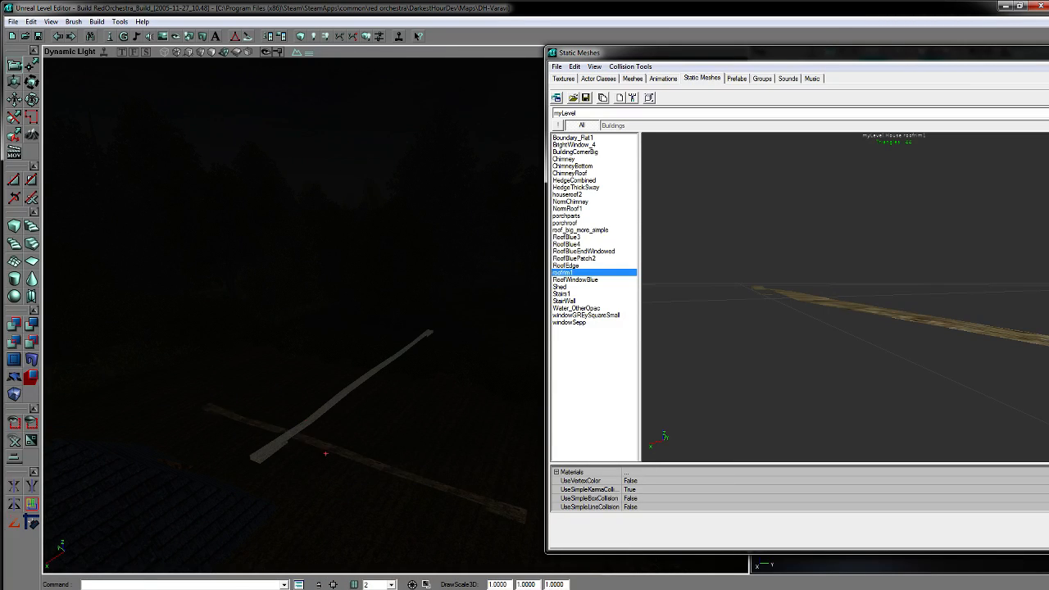
Step: Add the RoofWindowBlue static mesh between the windowed blue roof end and the roof edge pieces
click(579, 279)
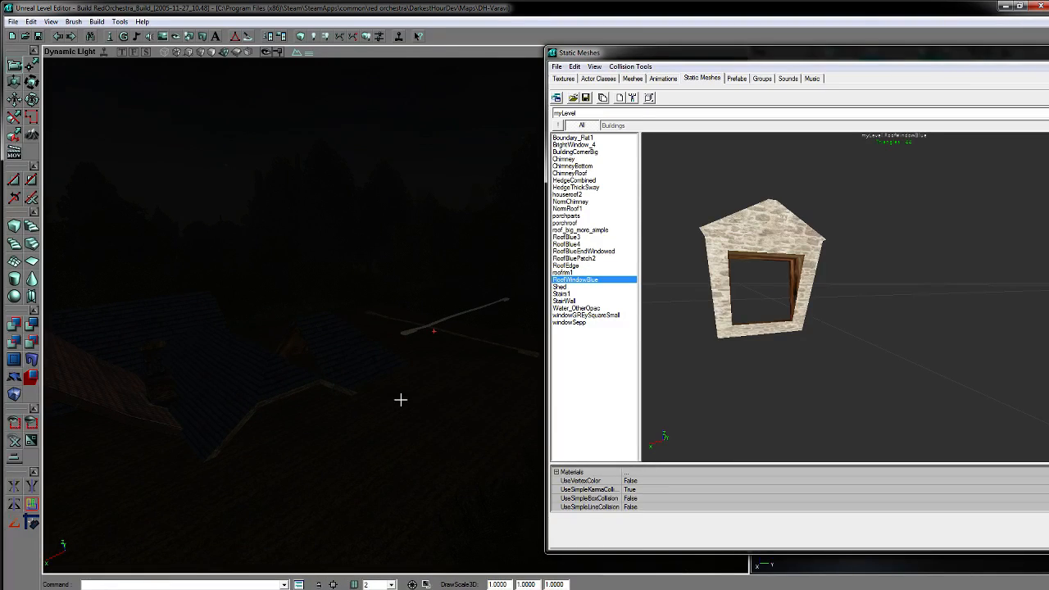
right_click(400, 399)
click(433, 425)
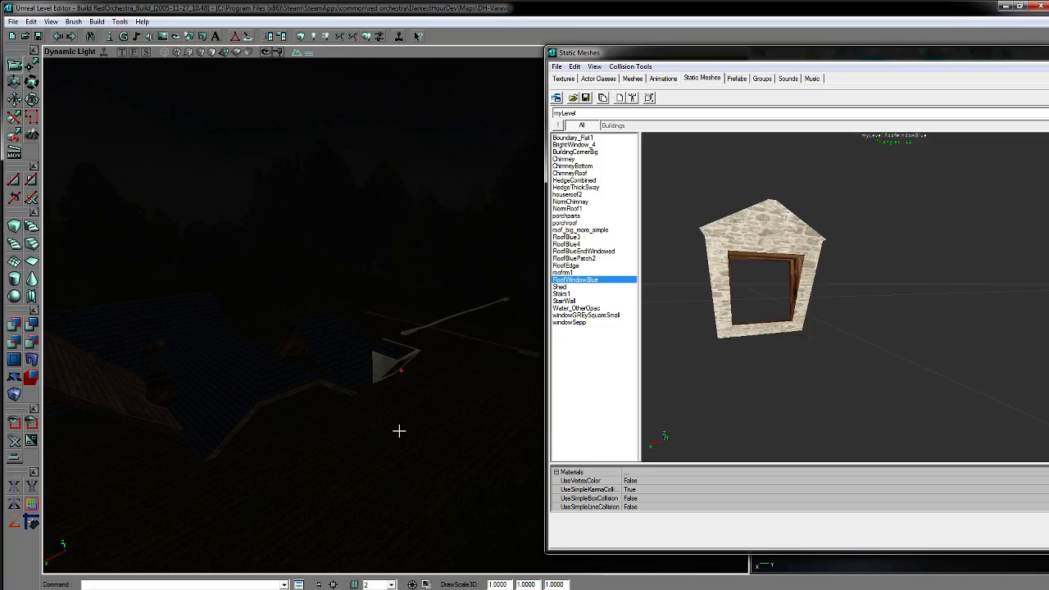
Step: Add the Shed static mesh in front of the roofs and the Stairs1 static mesh near it
click(565, 287)
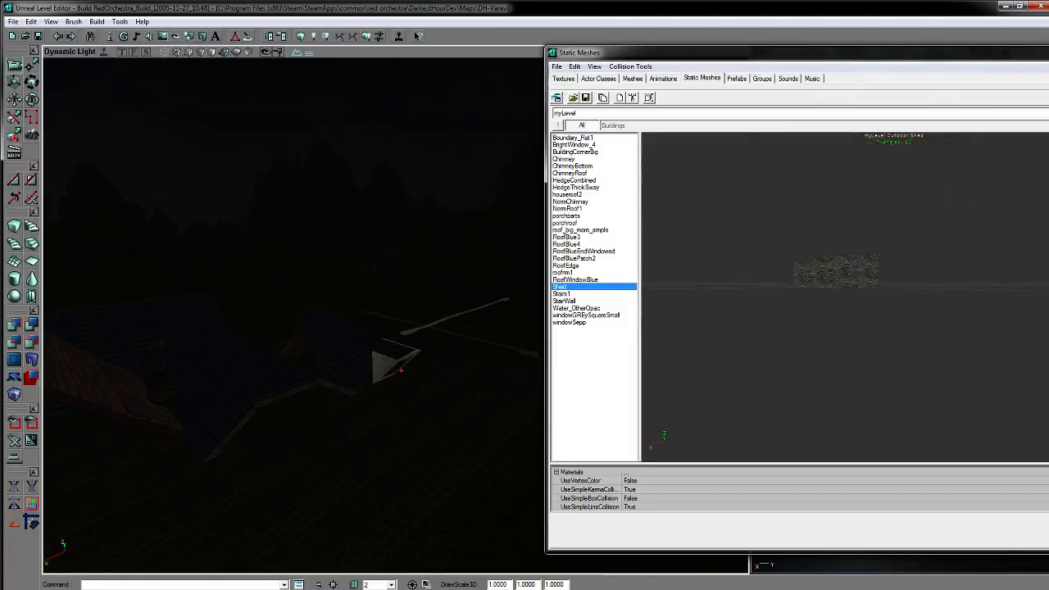
drag(843, 296, 770, 278)
drag(402, 374, 204, 374)
right_click(204, 376)
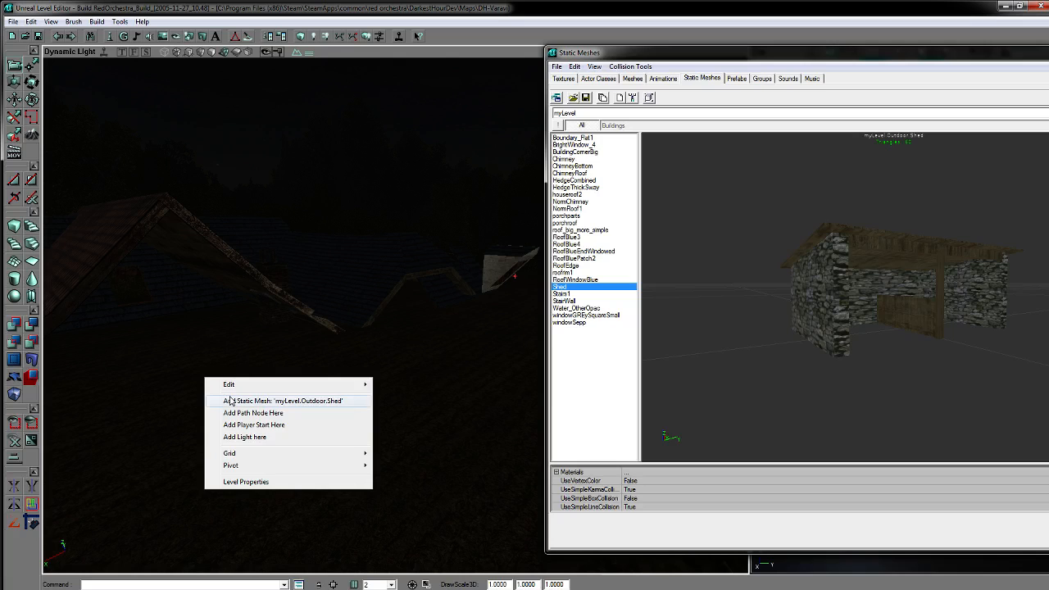
click(231, 400)
click(566, 293)
right_click(456, 376)
click(491, 400)
Step: Open the placed stairs' actor properties, expand the Display group and enlarge the window to show the full StaticMesh value
drag(456, 405, 524, 368)
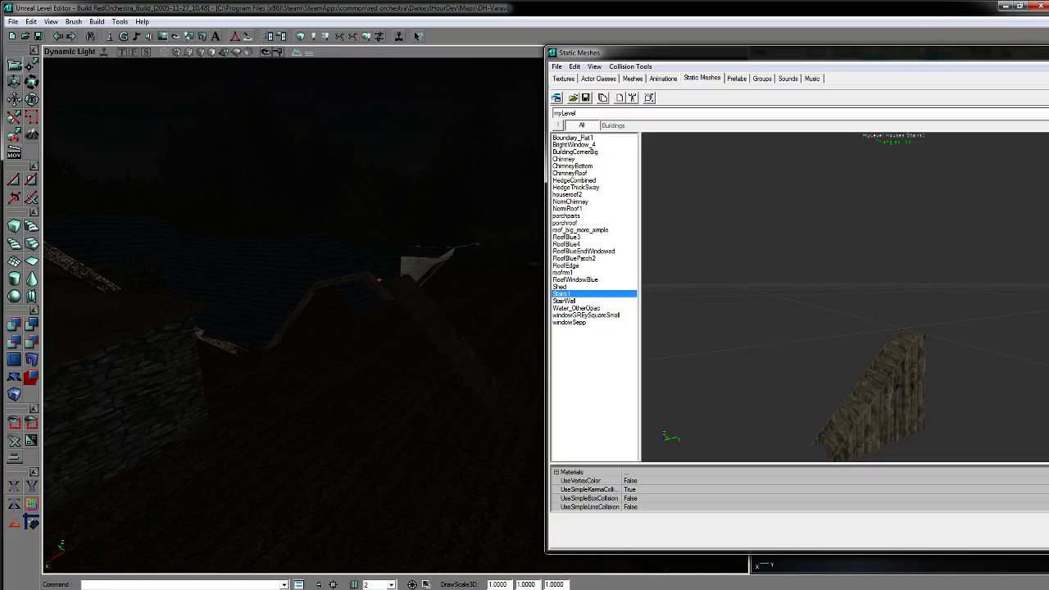
mouse_move(470, 399)
mouse_down()
mouse_move(529, 385)
mouse_move(470, 399)
mouse_up()
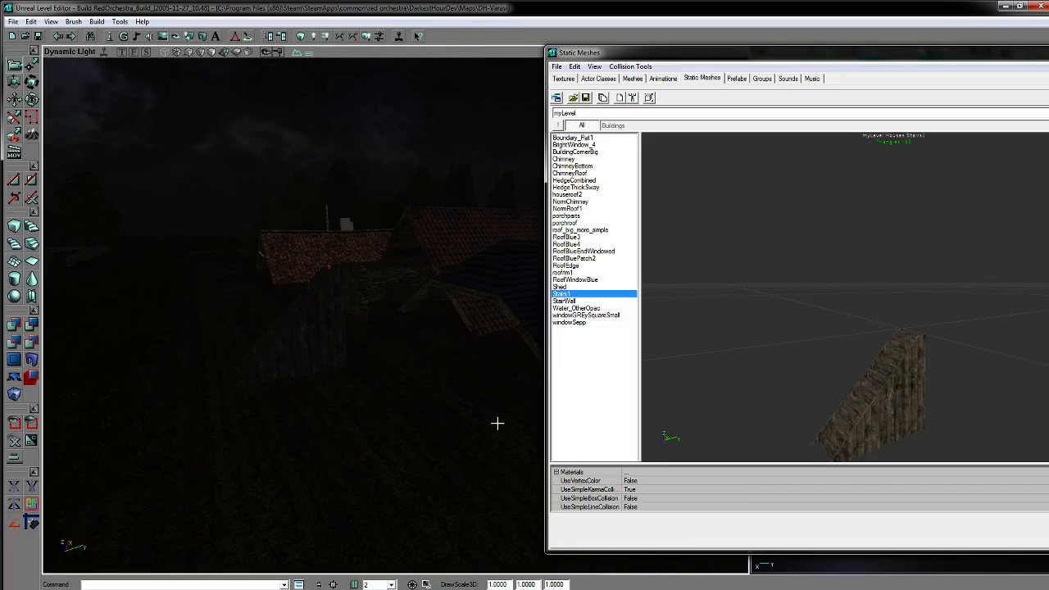
mouse_move(392, 402)
mouse_down()
mouse_move(434, 381)
mouse_move(393, 402)
mouse_up()
drag(456, 351, 431, 435)
mouse_move(372, 411)
mouse_down()
mouse_move(360, 410)
mouse_move(370, 399)
mouse_up()
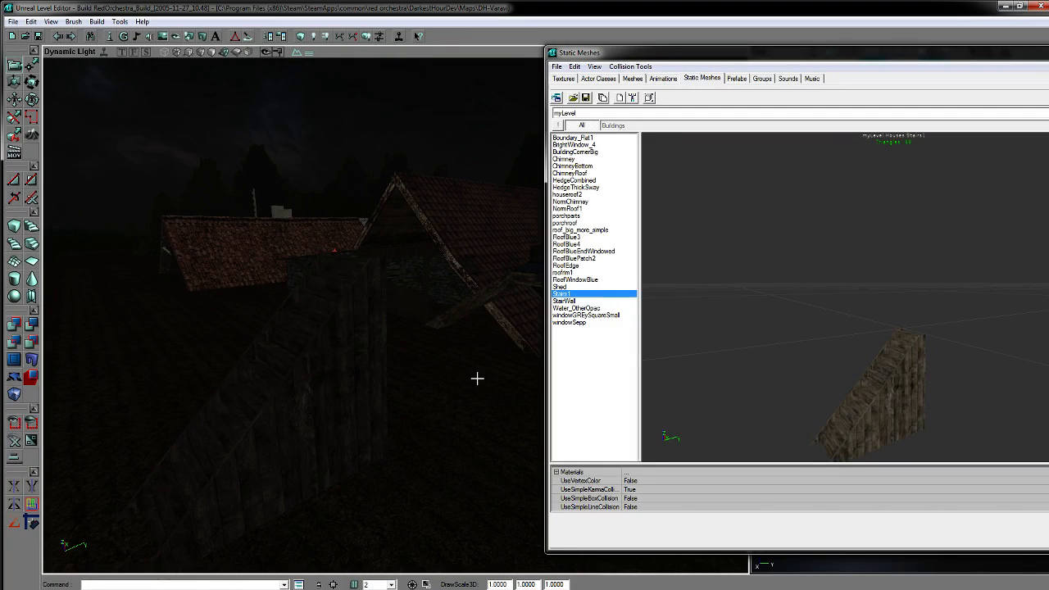
key(F4)
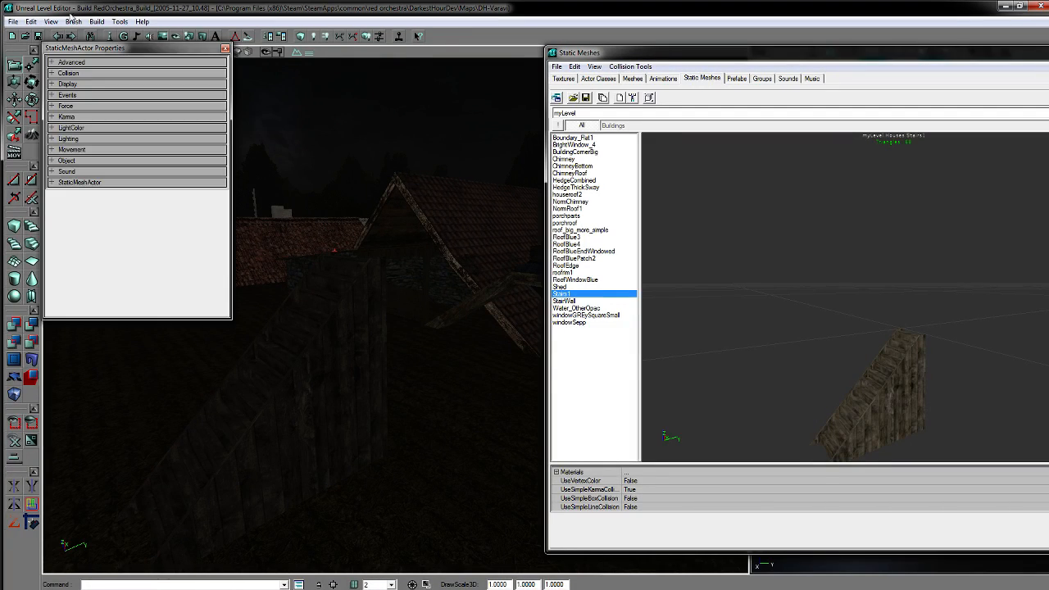
click(70, 83)
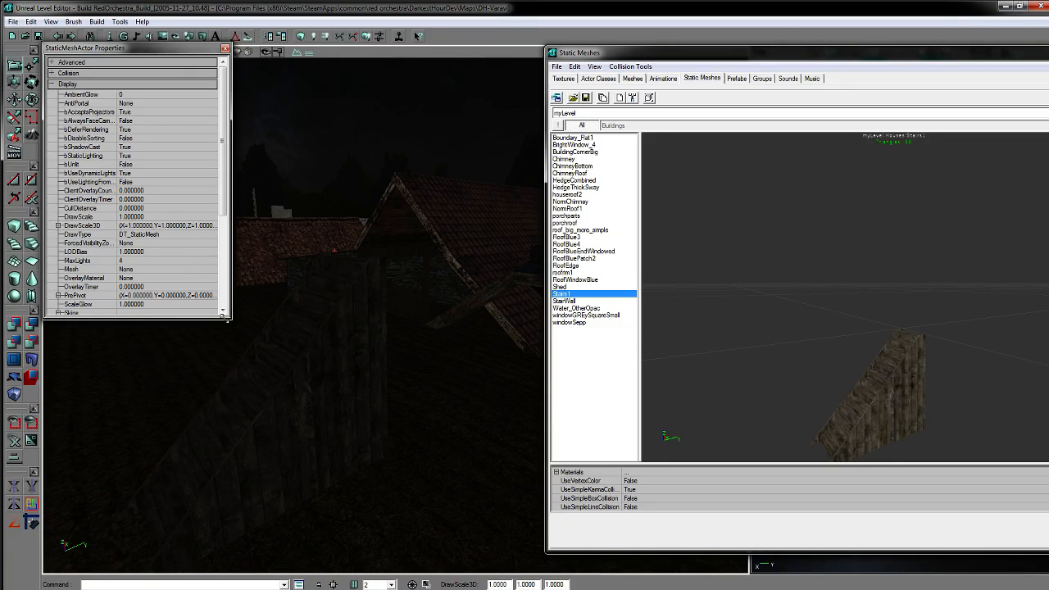
drag(234, 322, 308, 387)
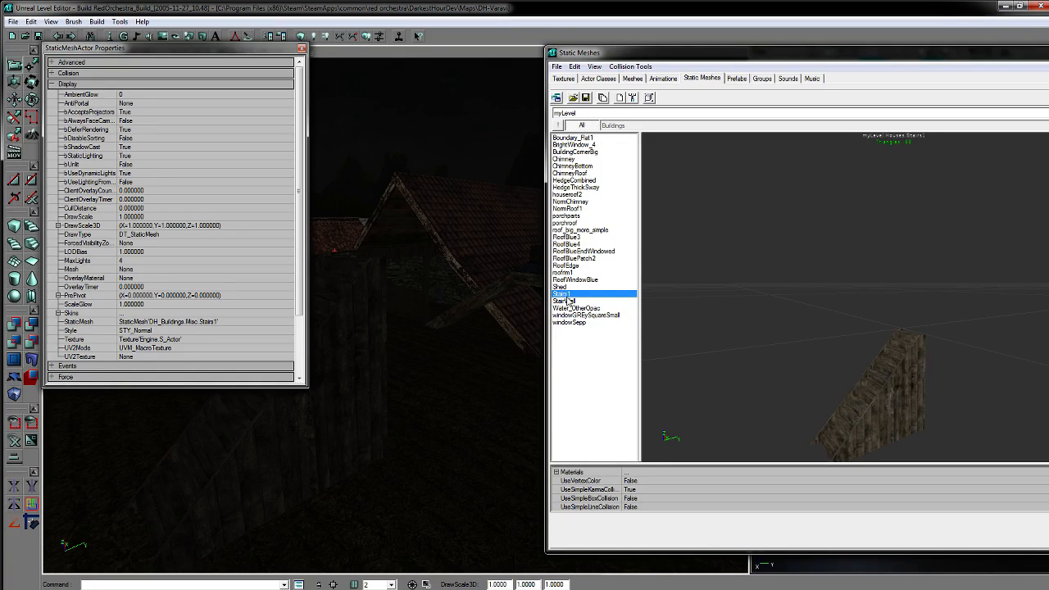
Step: Set the placed stairs' StaticMesh property to myLevel.Houses.Stairs1
right_click(430, 407)
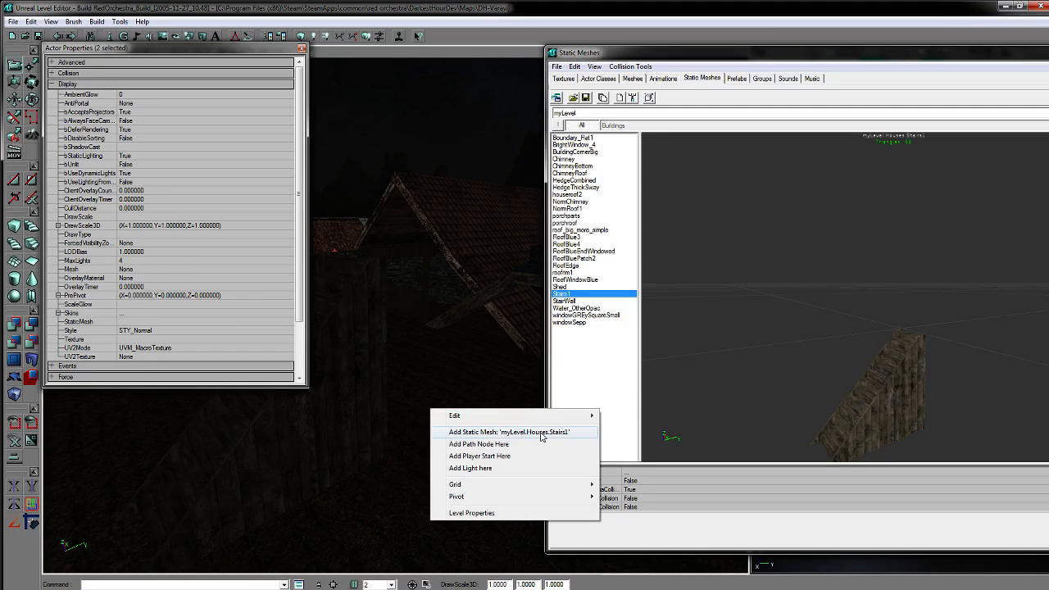
click(343, 379)
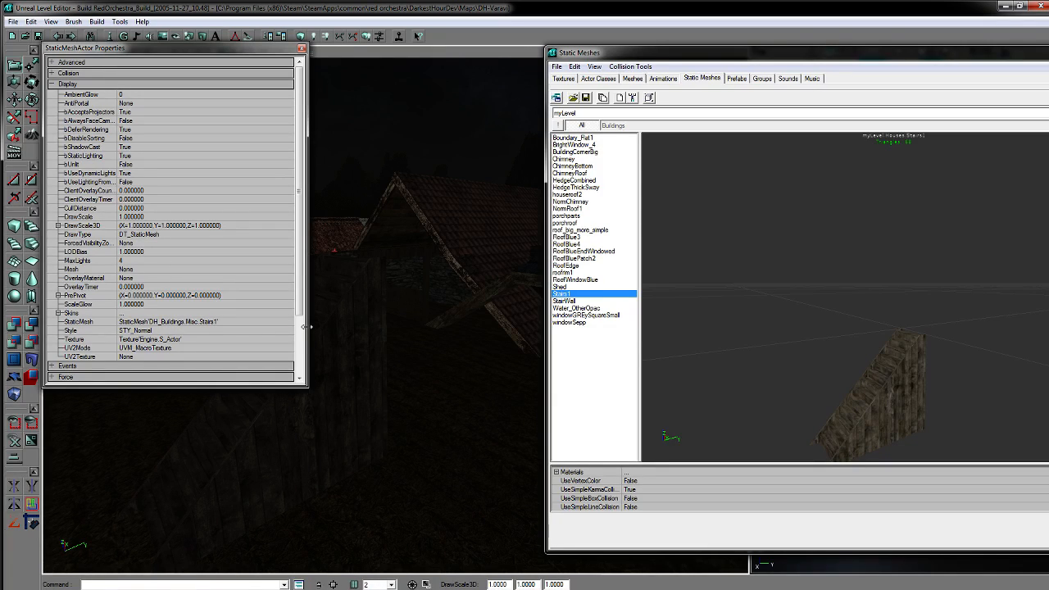
drag(342, 379, 381, 423)
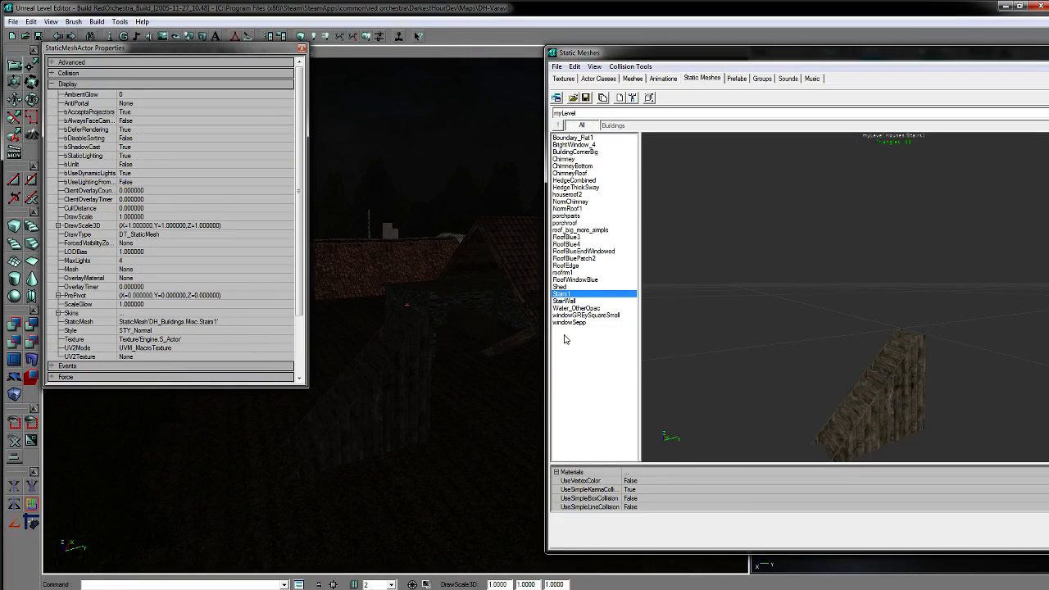
click(213, 322)
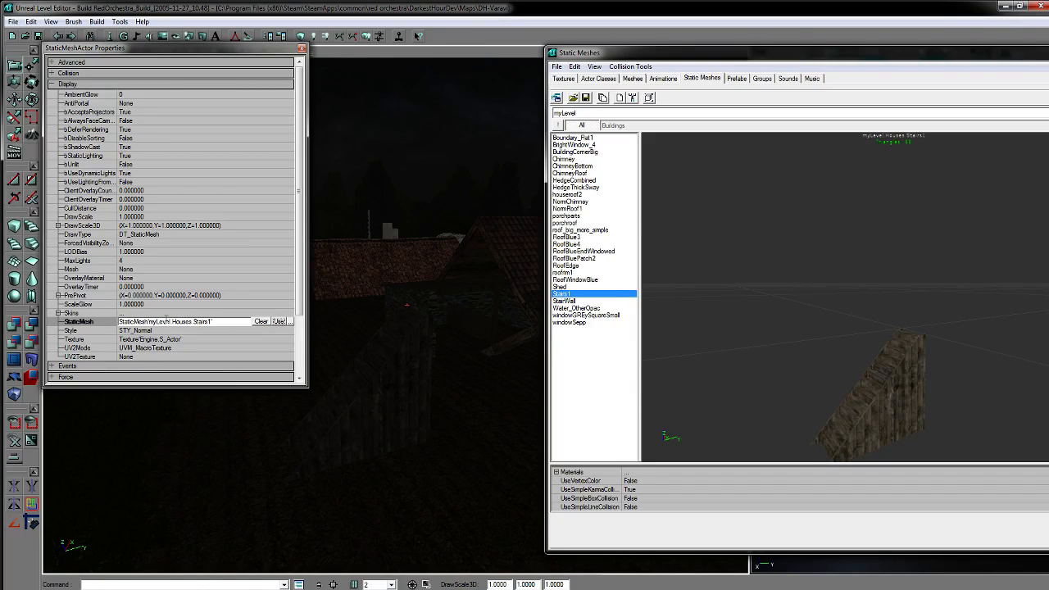
drag(353, 383, 389, 363)
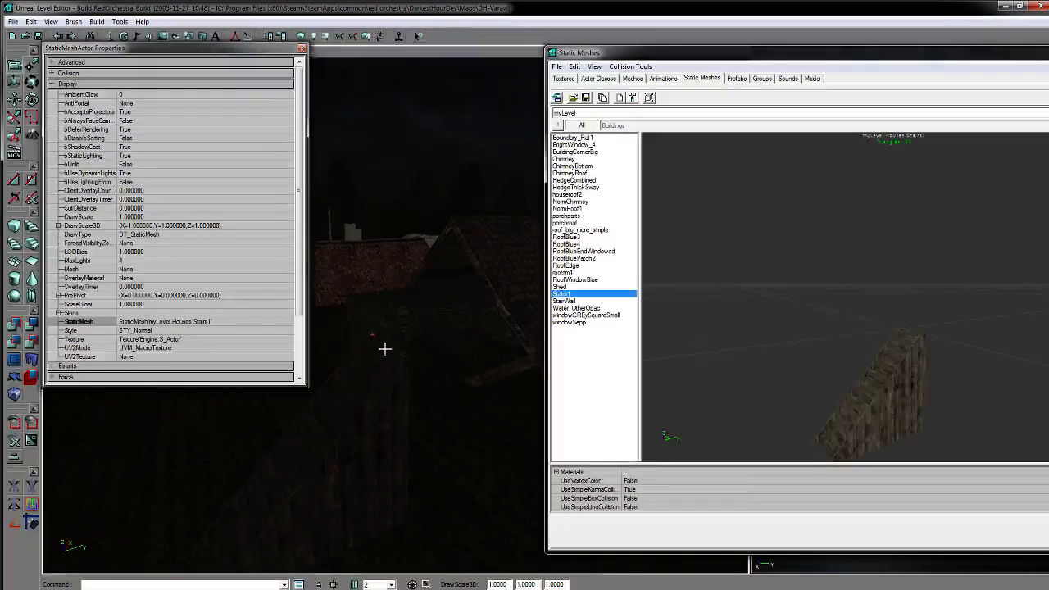
drag(357, 466, 400, 503)
Step: Add the StairWall static mesh on the ground near the stairs and blue roofs
click(572, 301)
drag(497, 342, 330, 374)
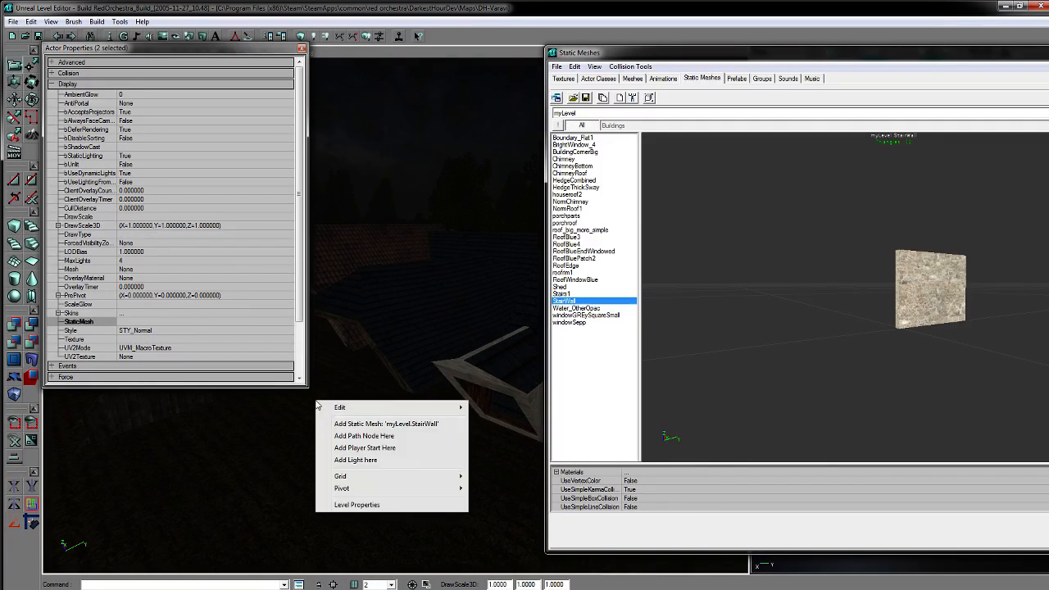
click(353, 423)
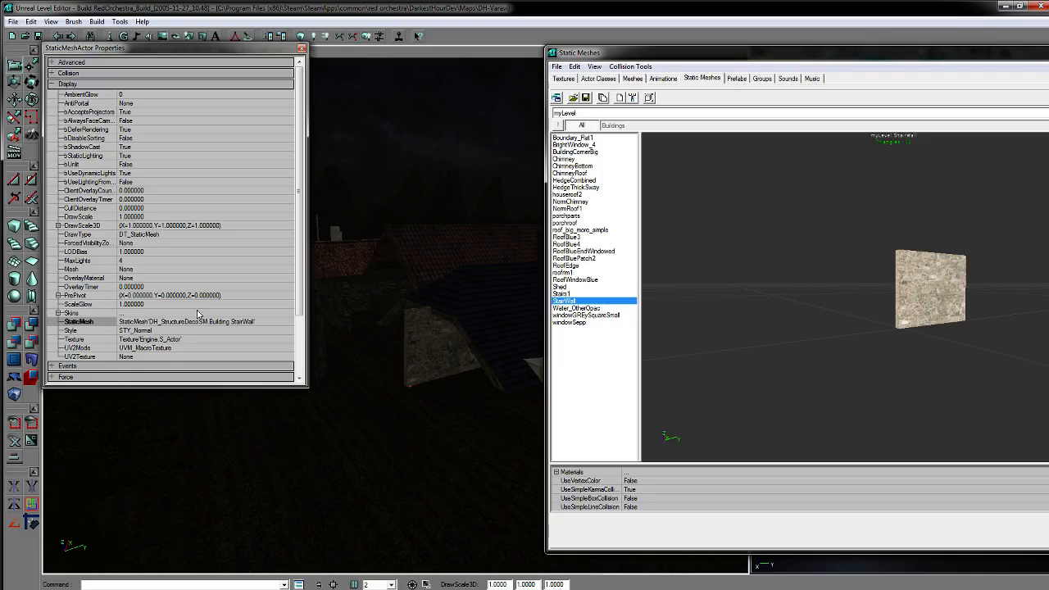
Step: Set the wall's StaticMesh property to myLevel.StairWall and move the wall into the open beside the stairs
click(263, 325)
click(278, 321)
drag(302, 400, 267, 352)
ctrl+drag(491, 458, 442, 440)
ctrl+right_drag(443, 440, 456, 431)
mouse_move(456, 431)
mouse_down()
mouse_move(484, 459)
mouse_move(443, 434)
mouse_up()
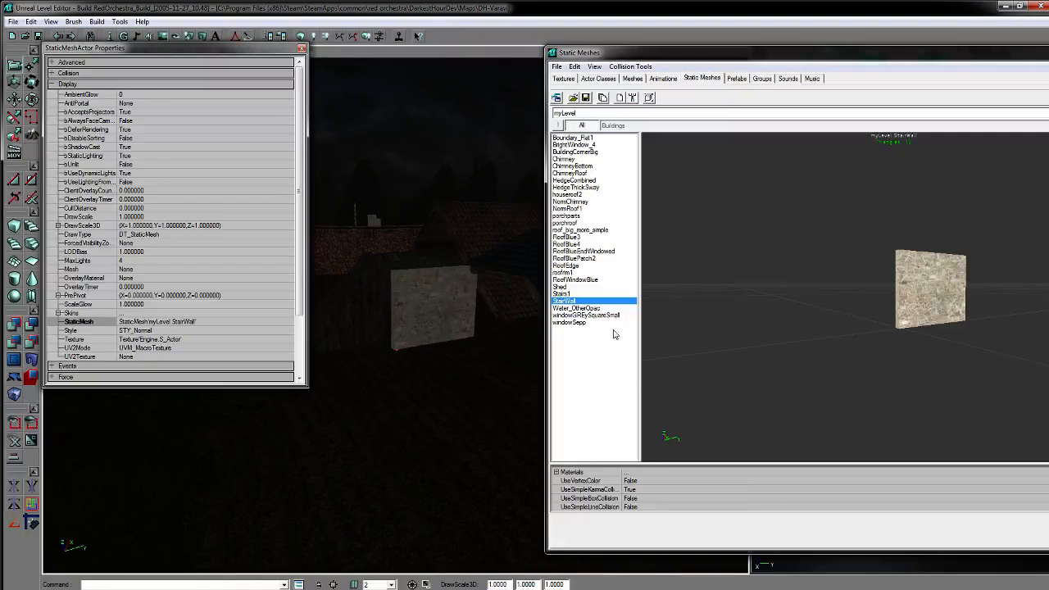
Step: Examine the Water_OtherOpac mesh from several angles in the mesh preview
click(589, 308)
drag(746, 341, 679, 319)
right_drag(680, 319, 679, 357)
drag(679, 356, 679, 377)
mouse_move(758, 347)
mouse_down()
mouse_move(766, 299)
mouse_move(774, 353)
mouse_move(766, 369)
mouse_move(756, 344)
mouse_move(750, 352)
mouse_up()
Step: Add the windowGREySquareSmall static mesh on the ground in front of the stair wall
click(578, 316)
mouse_move(434, 434)
mouse_down()
mouse_move(434, 422)
mouse_move(428, 432)
mouse_up()
mouse_move(332, 397)
mouse_down()
mouse_move(332, 410)
mouse_move(341, 396)
mouse_up()
right_click(338, 393)
click(369, 416)
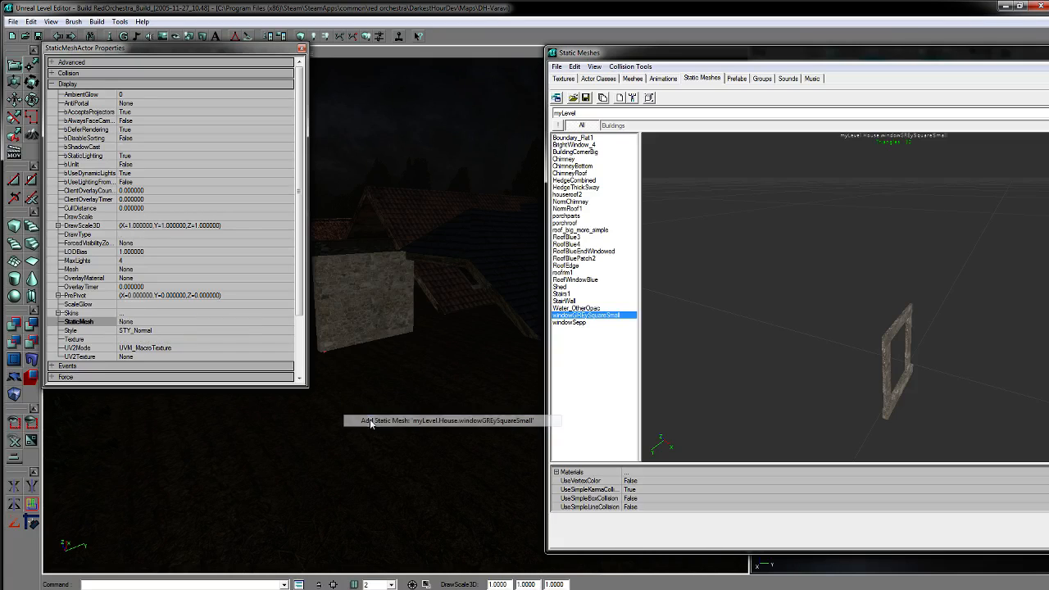
Step: Add the windowSepp static mesh beside the small grey window frame
click(576, 322)
right_click(412, 396)
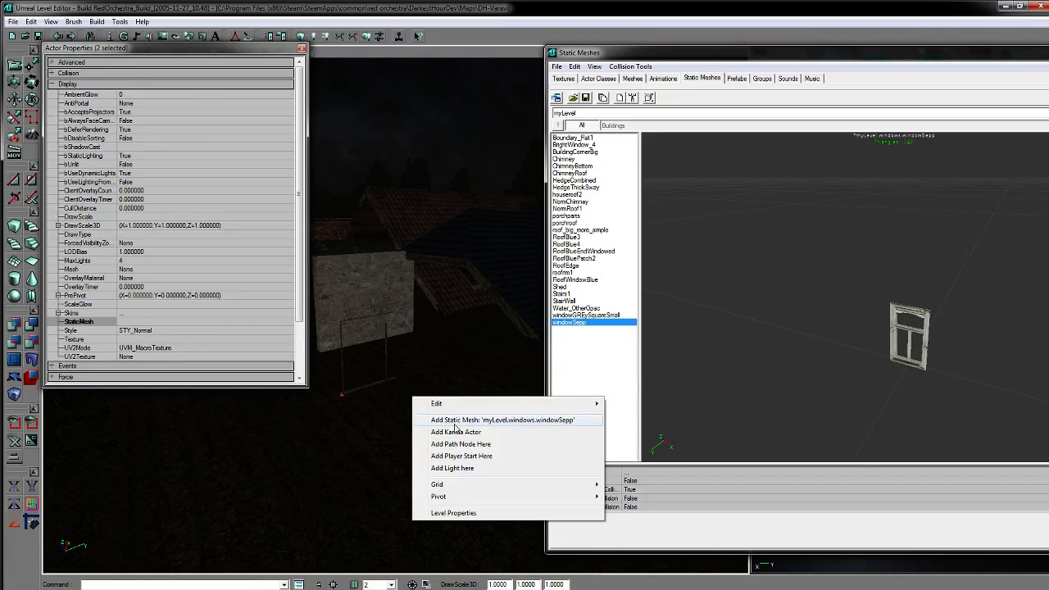
click(438, 416)
drag(426, 401, 405, 349)
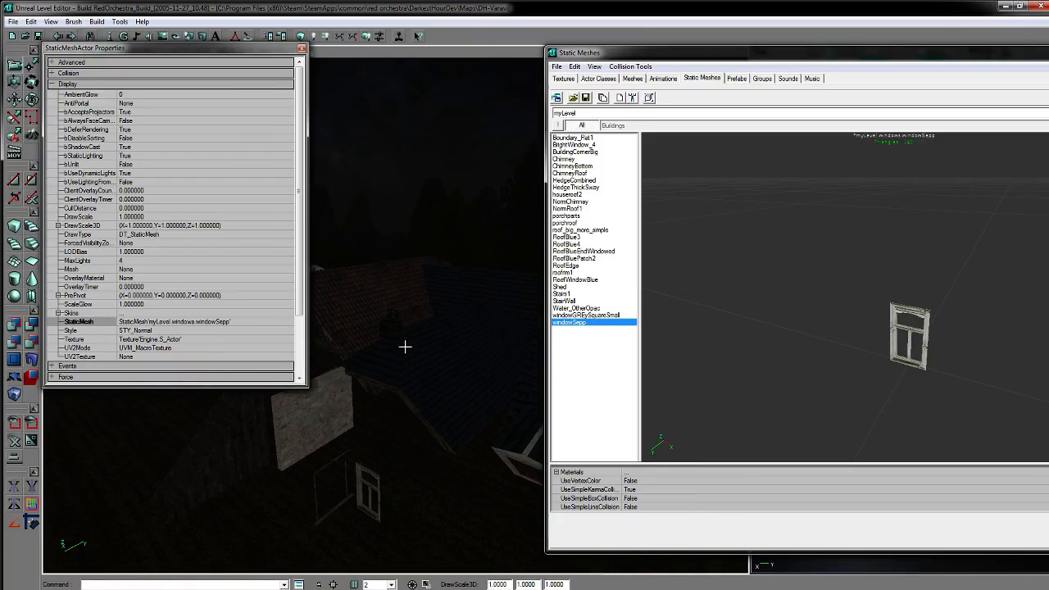
Step: Close the actor properties, view the group of placed meshes from above and preview the RoofEdge mesh
click(301, 49)
drag(319, 155, 386, 191)
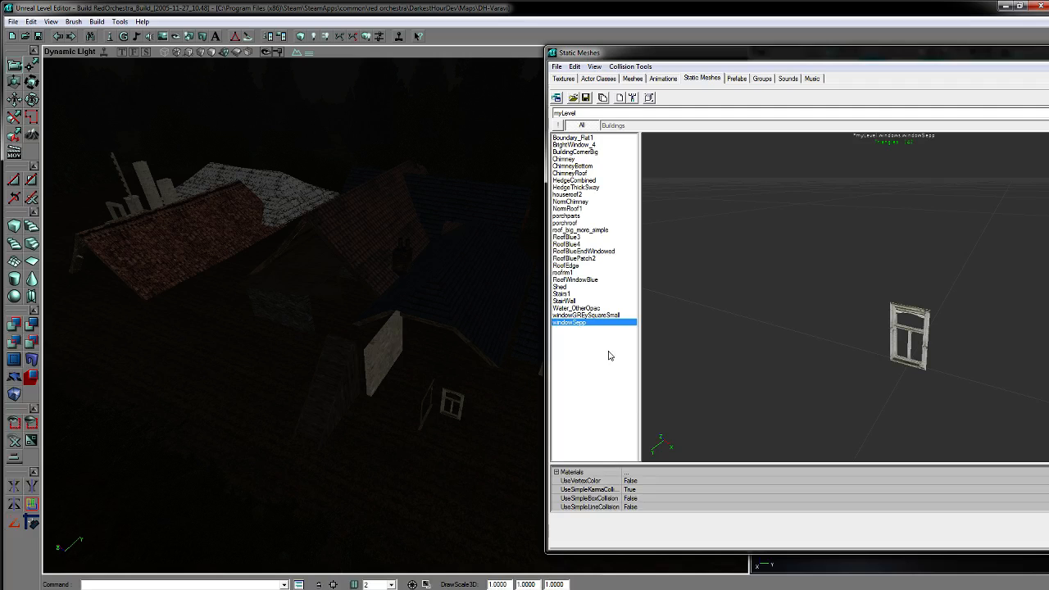
click(573, 267)
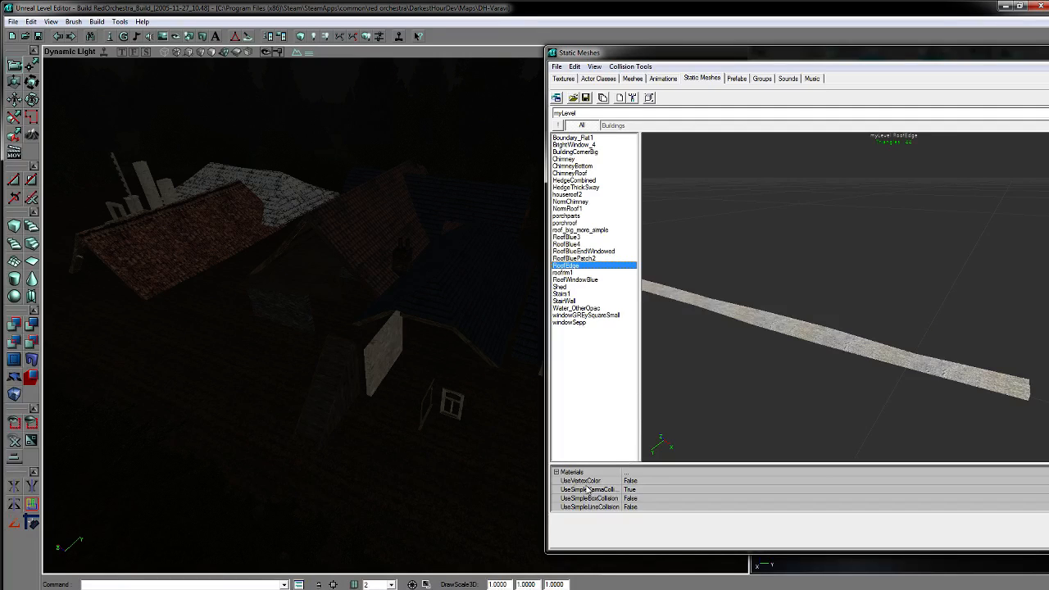
Step: Check the materials of the RoofEdge mesh and preview other roof, porch and hedge meshes up to HedgeThickSway
click(564, 474)
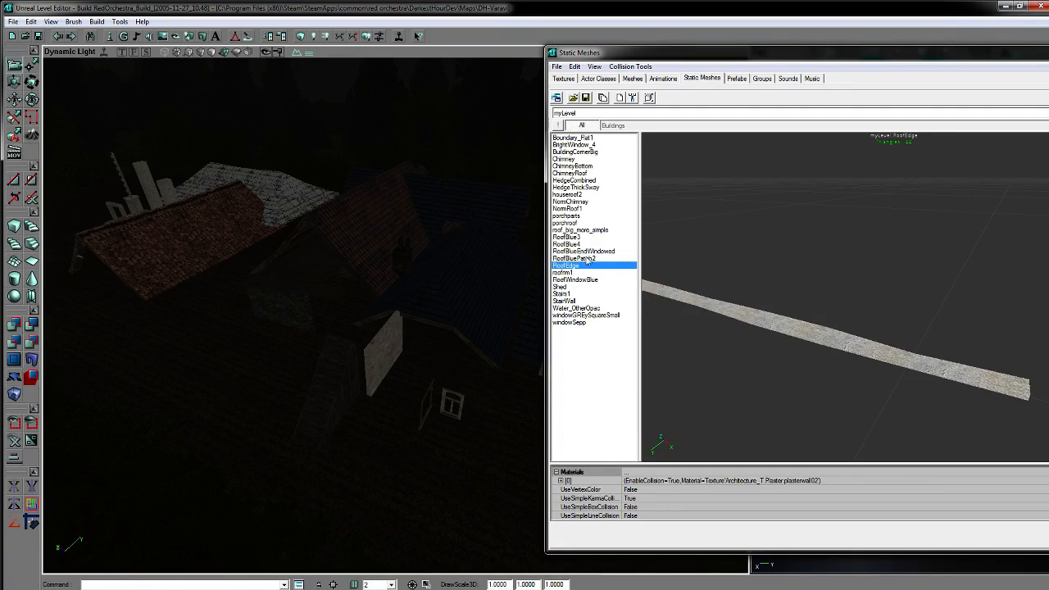
click(587, 259)
click(579, 244)
click(578, 232)
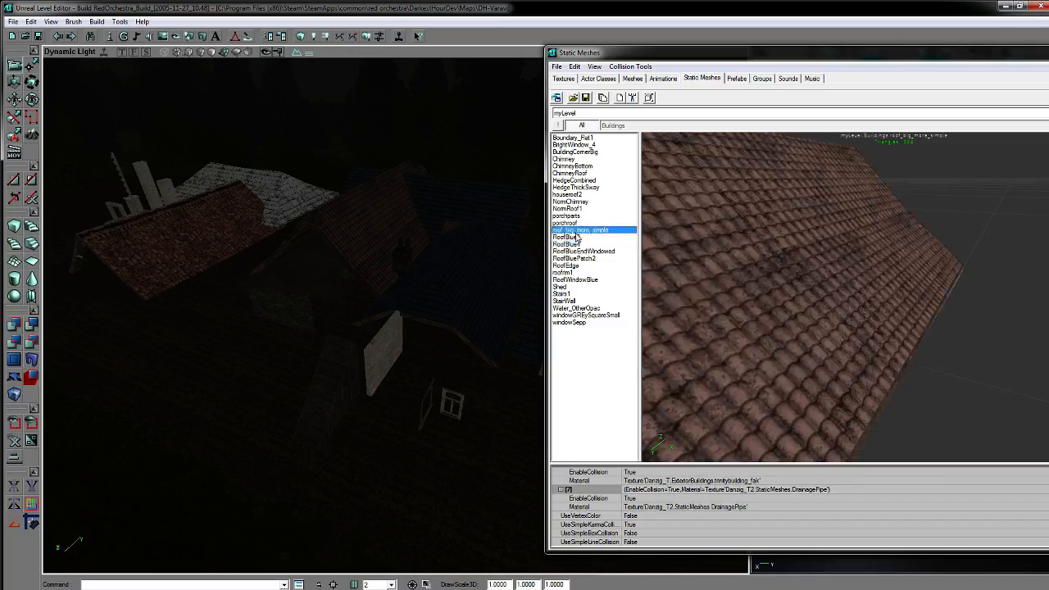
click(572, 216)
click(569, 194)
click(569, 188)
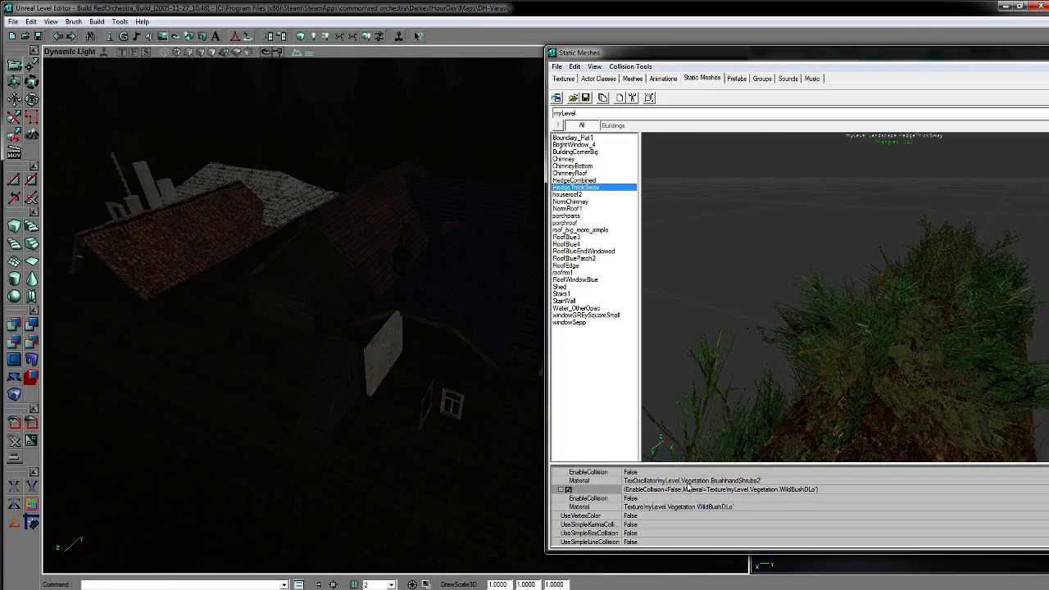
Step: Examine the placed stone wall and window frame meshes up close in the perspective view
drag(402, 257, 402, 205)
right_drag(402, 257, 361, 344)
drag(402, 257, 369, 221)
drag(435, 361, 400, 253)
right_drag(401, 254, 369, 278)
mouse_move(448, 240)
mouse_down()
mouse_move(430, 315)
mouse_move(449, 240)
mouse_up()
Step: List all textures of the myLevel package and place the texture browser over the middle of the editor
click(564, 78)
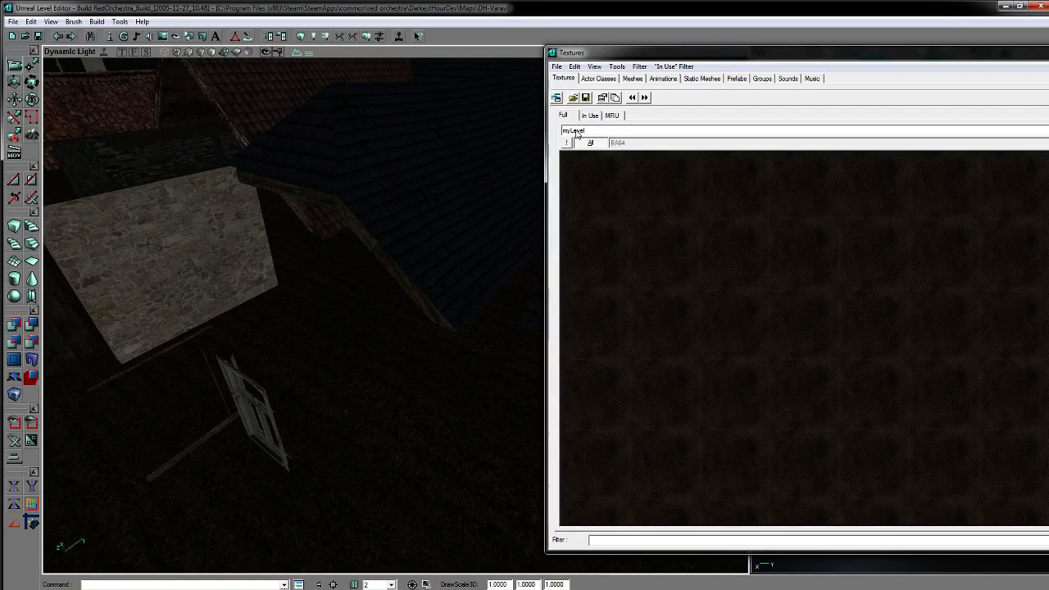
click(597, 146)
click(631, 152)
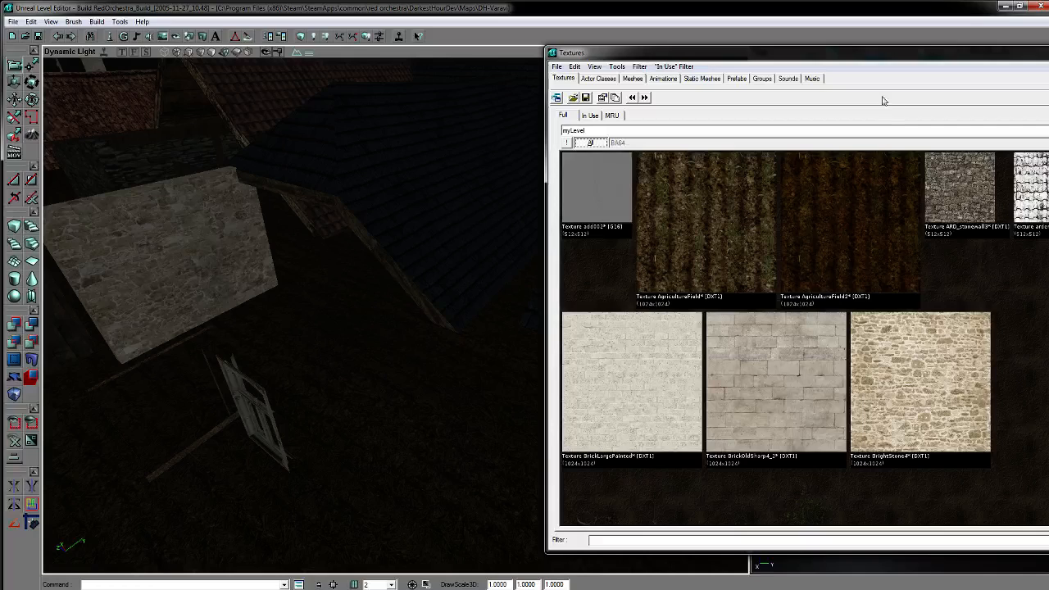
drag(870, 55, 633, 74)
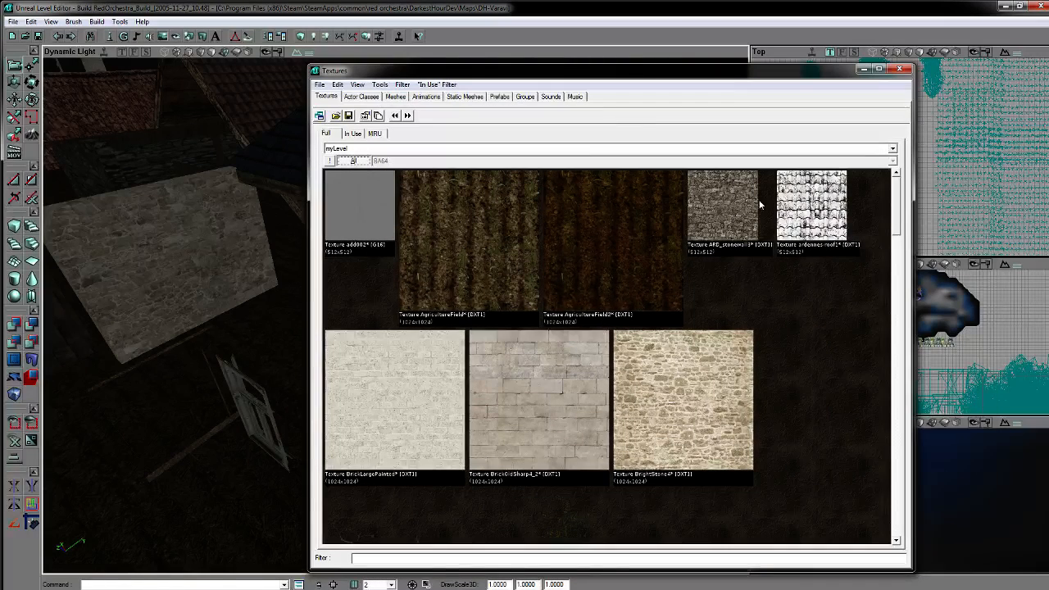
Step: Look through the myLevel textures, from the field and brick textures to the NormWall and Overview_Varaville textures
drag(898, 235, 892, 334)
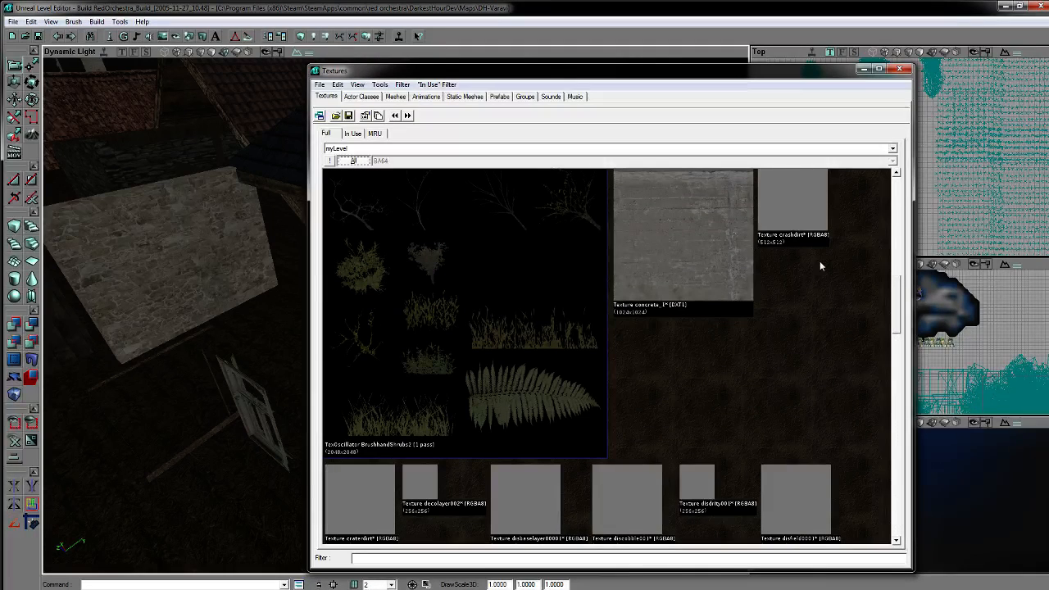
drag(901, 319, 904, 177)
scroll(409, 402, down, 10)
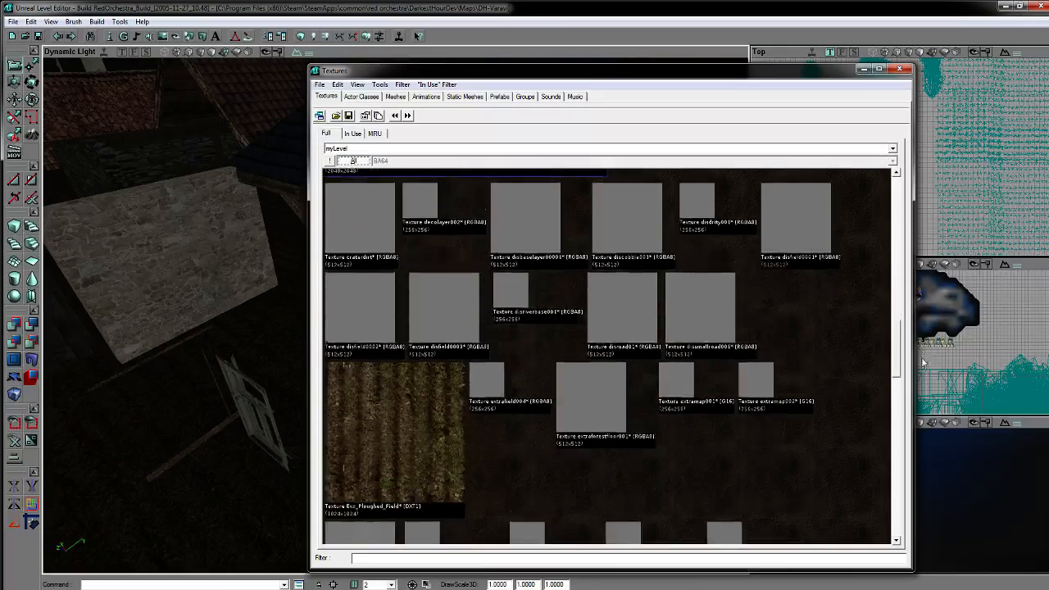
drag(903, 370, 904, 177)
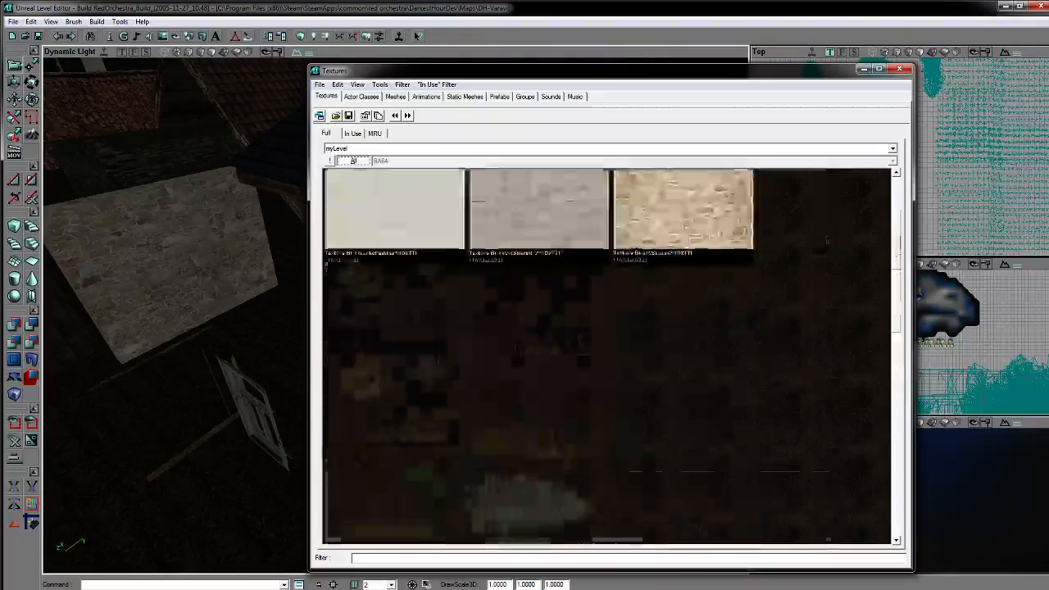
drag(897, 227, 915, 417)
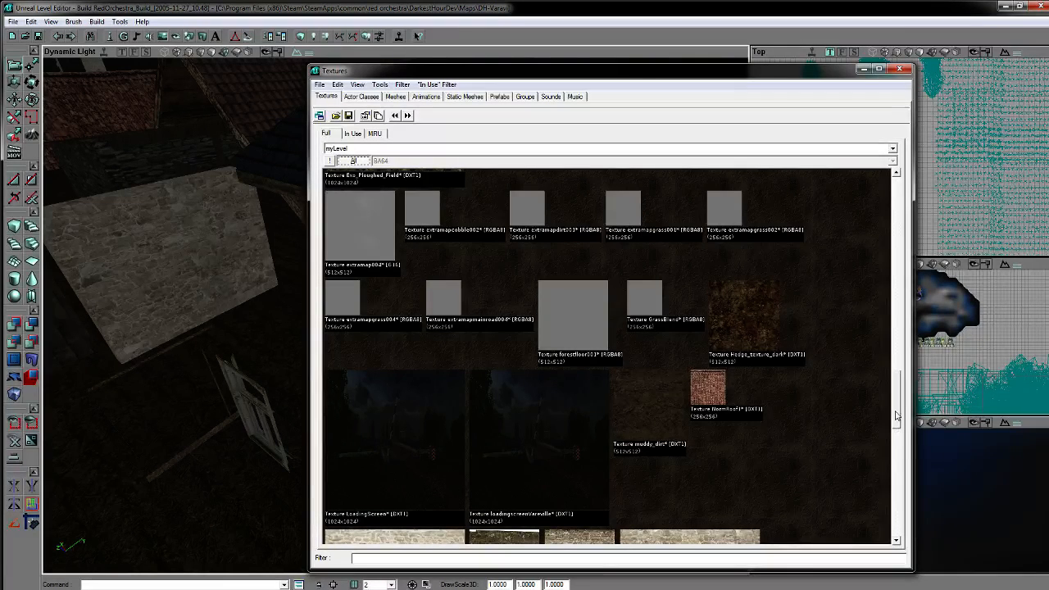
scroll(896, 422, down, 2)
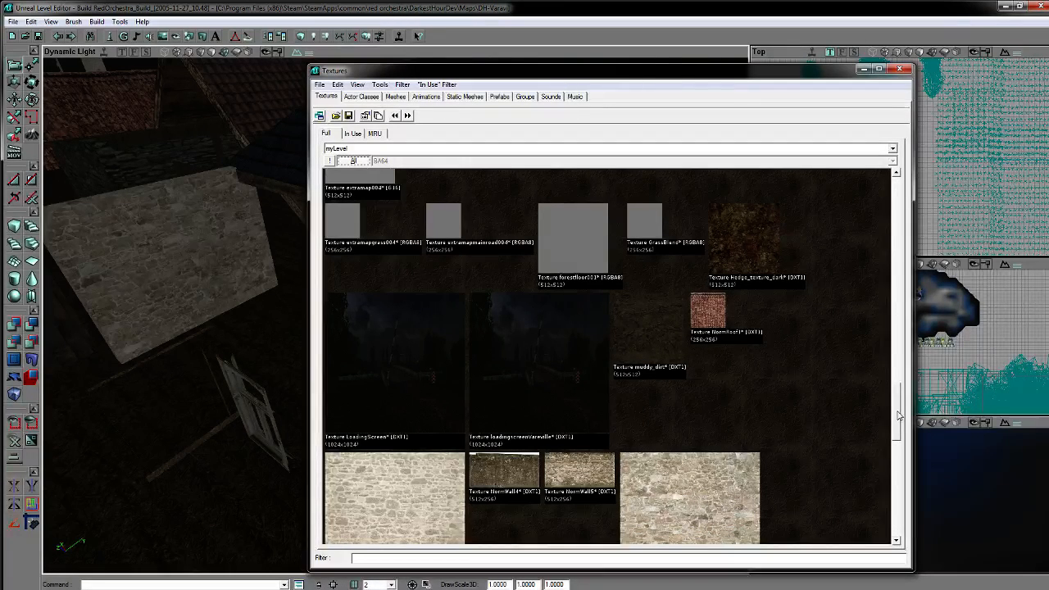
scroll(901, 416, down, 2)
scroll(893, 410, up, 3)
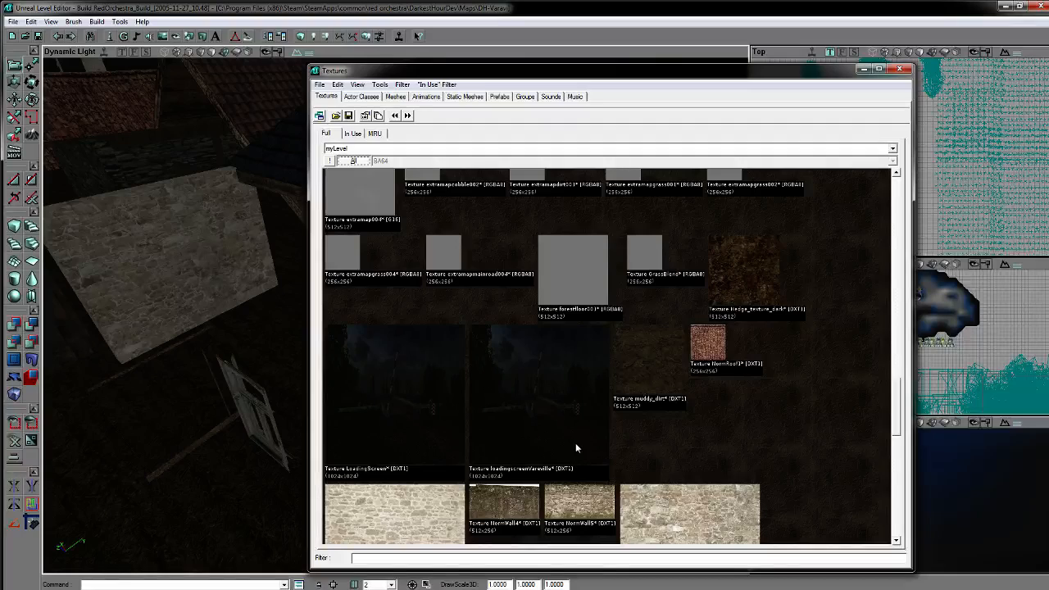
mouse_move(896, 418)
mouse_down()
mouse_move(899, 448)
mouse_move(903, 436)
mouse_up()
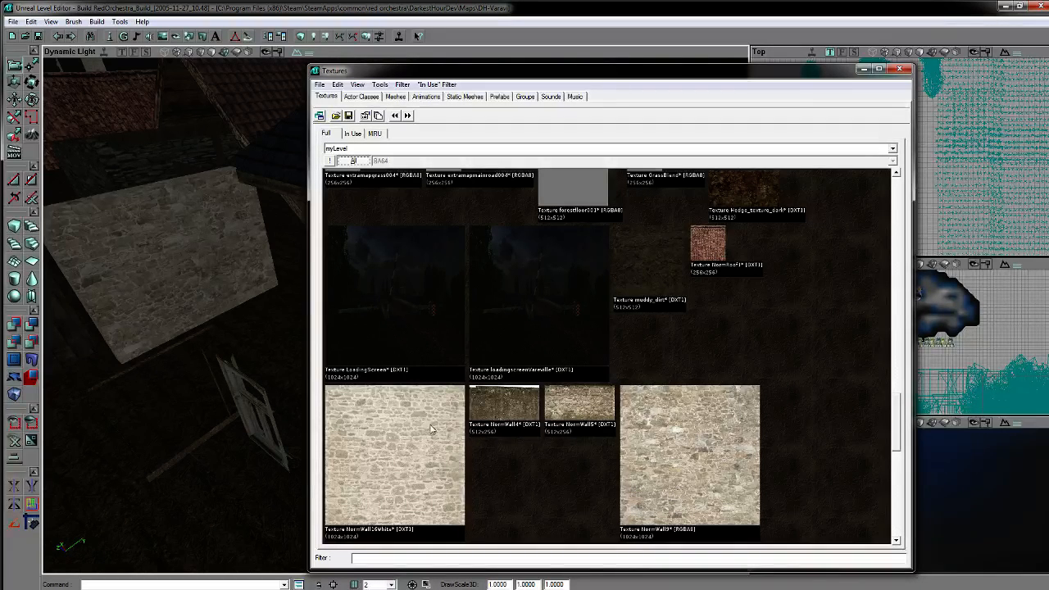
drag(895, 446, 907, 488)
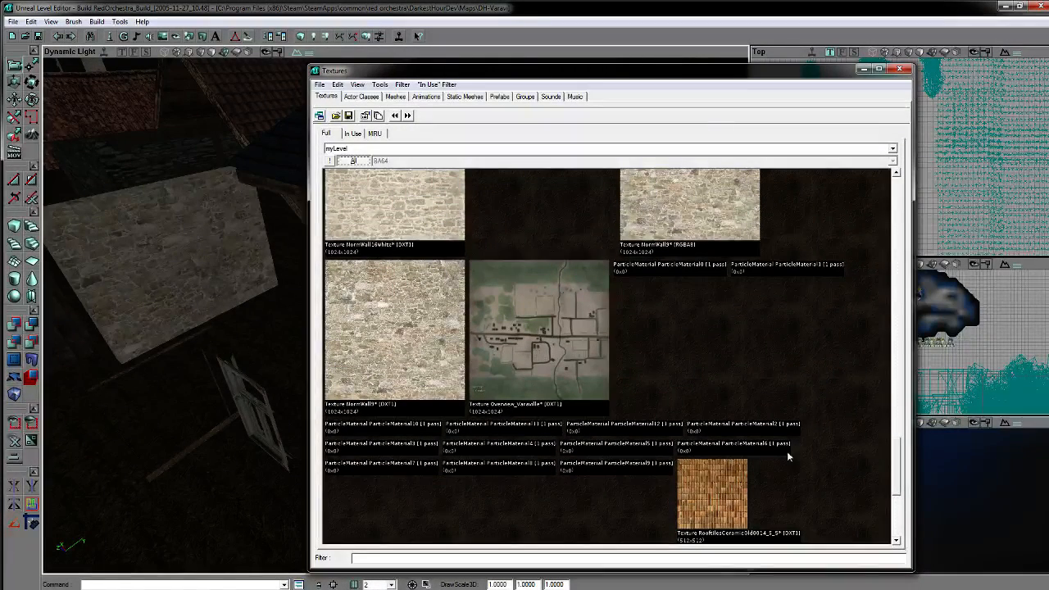
Step: Bring up the options for the Overview_Varaville texture and review the remaining roof, wallpaper and water textures
right_click(588, 370)
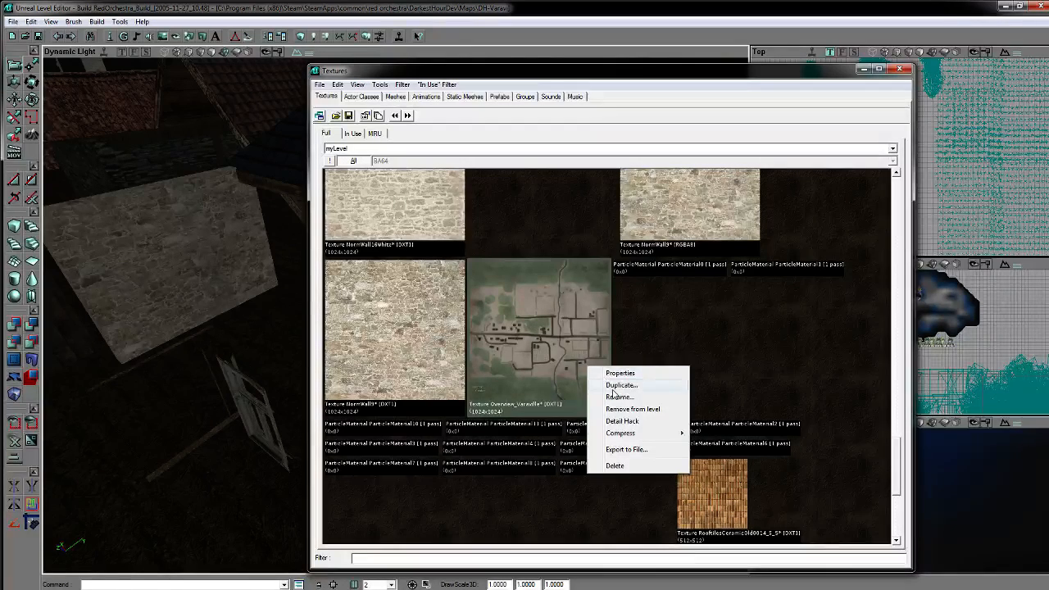
drag(899, 480, 937, 532)
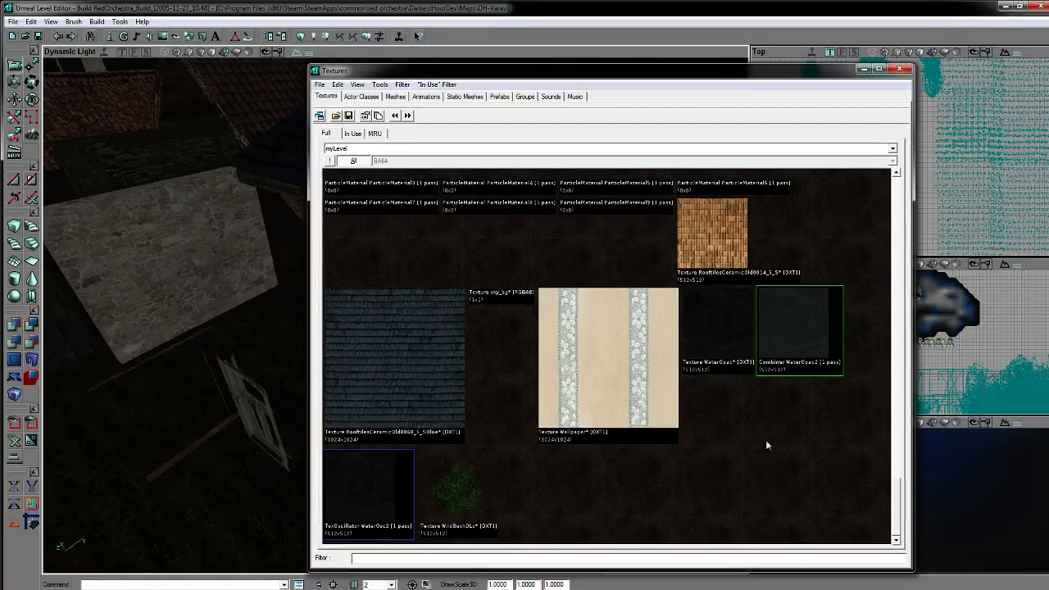
drag(900, 524, 856, 196)
Step: Return to the static meshes, close the browser and lift the red tiled NormRoof1 roof above the other placed meshes
click(465, 96)
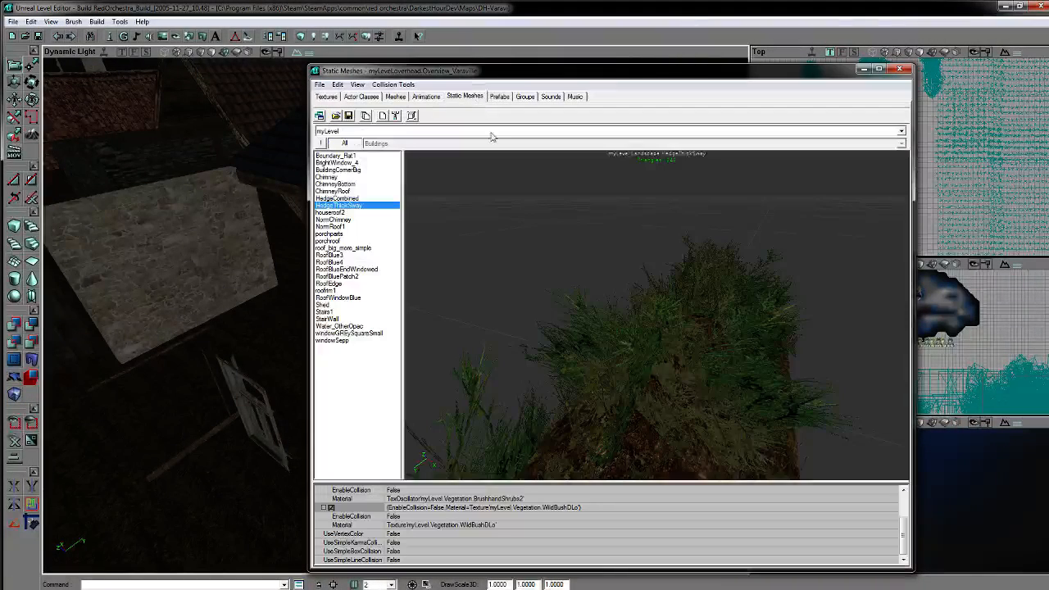
click(901, 72)
drag(522, 140, 396, 366)
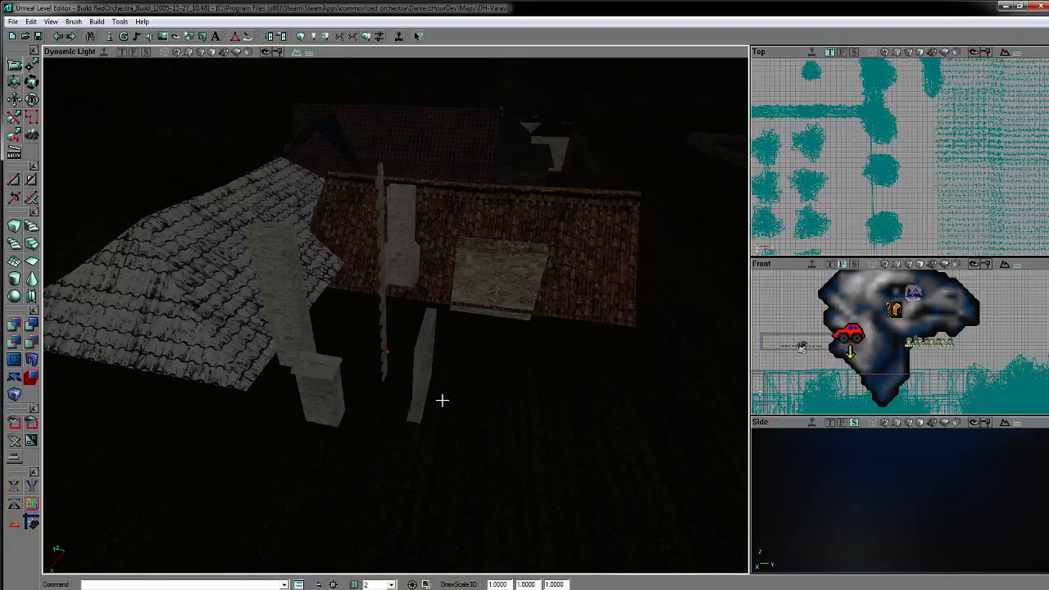
drag(450, 410, 393, 353)
right_drag(441, 424, 441, 423)
right_drag(512, 447, 512, 448)
click(512, 448)
shift+drag(512, 447, 512, 447)
drag(547, 364, 547, 364)
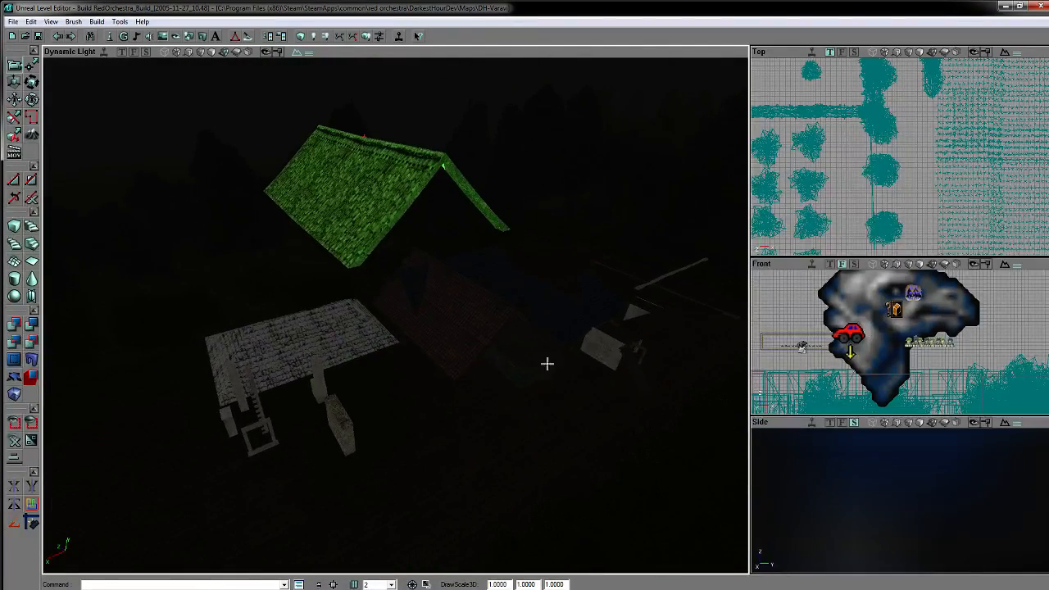
Step: Reopen the static mesh browser with the DH_Buildings package, narrow its window and place it beside the raised roof
click(205, 36)
drag(508, 75, 714, 54)
click(574, 115)
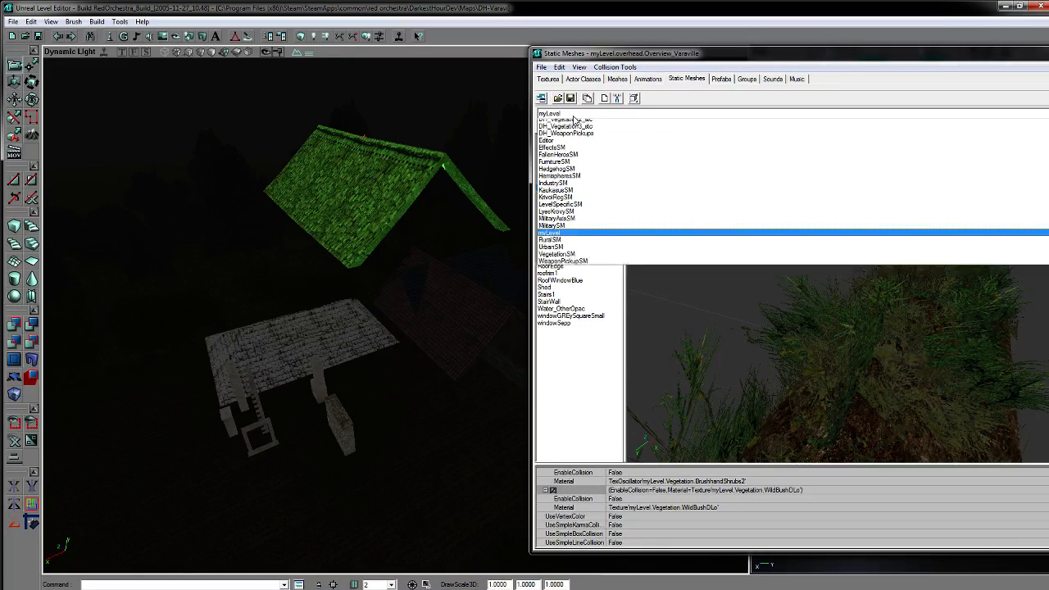
scroll(637, 192, up, 2)
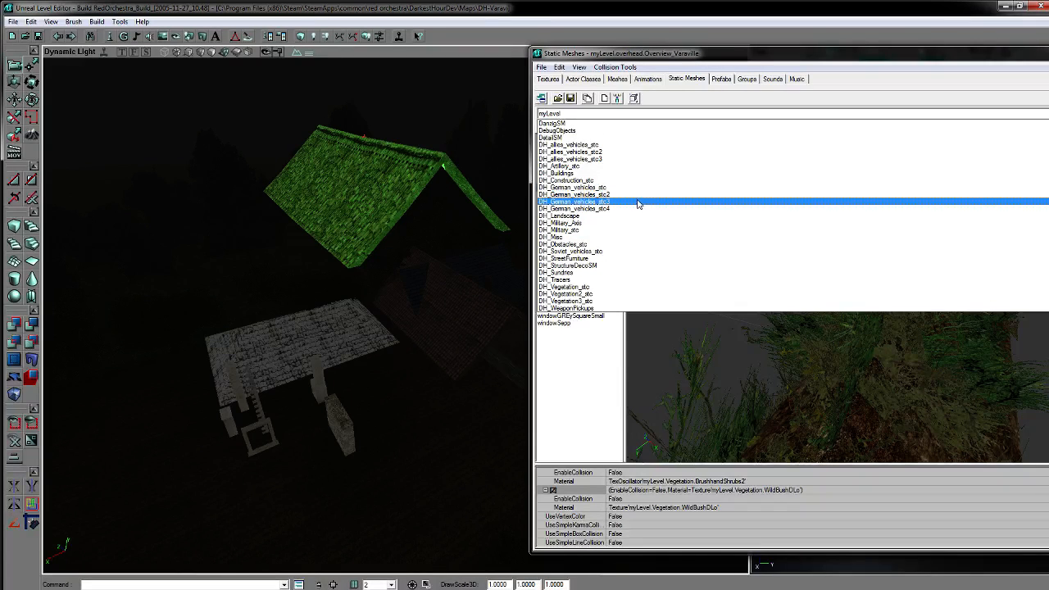
click(609, 173)
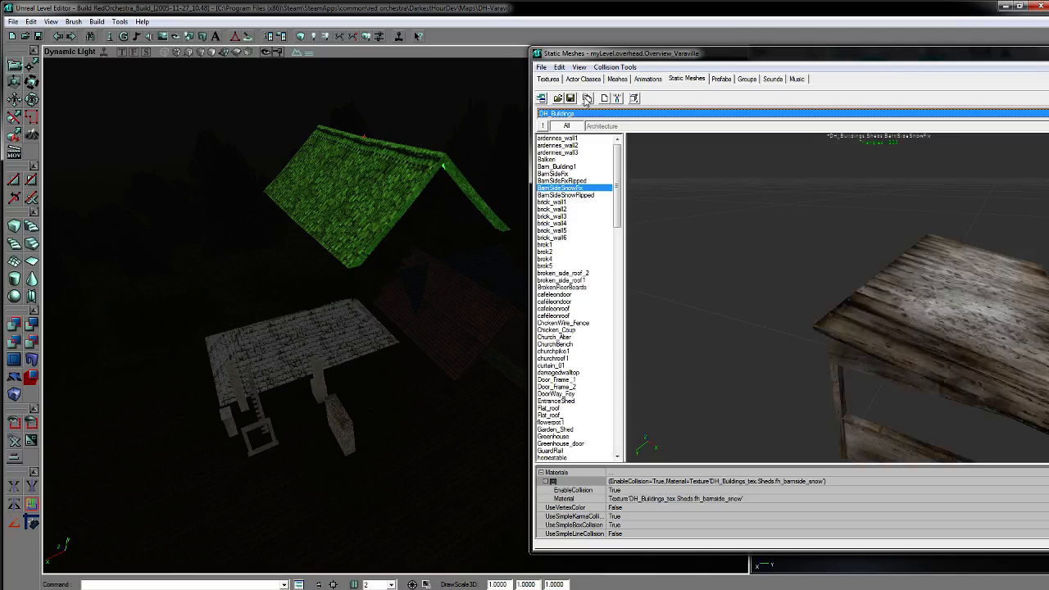
drag(611, 57, 496, 64)
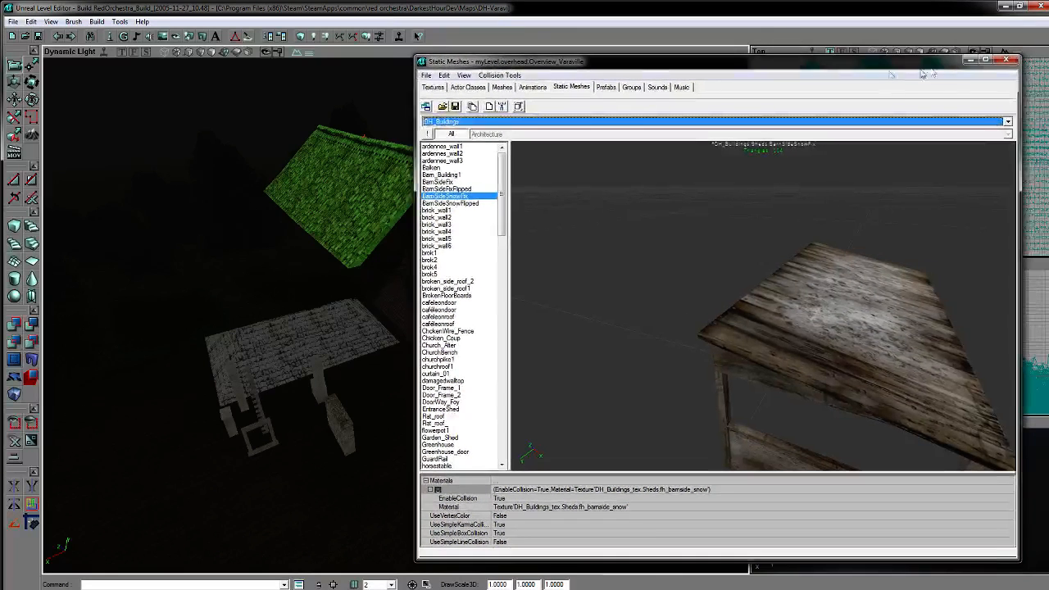
drag(1020, 164, 890, 164)
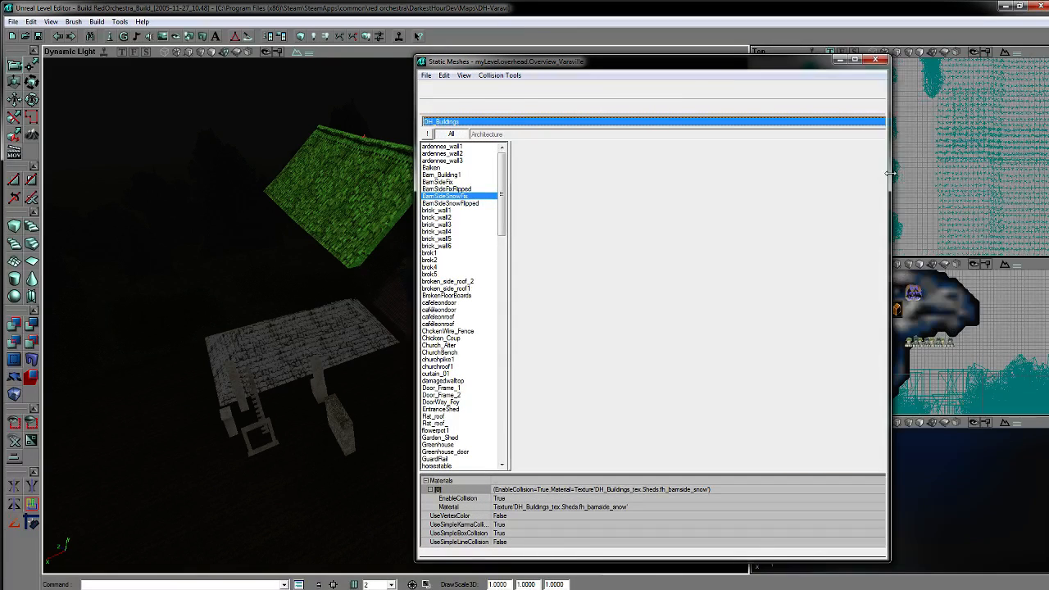
drag(688, 69, 844, 57)
Step: Show the Display properties of the raised roof actor to check which static mesh it references
drag(428, 275, 407, 306)
key(F4)
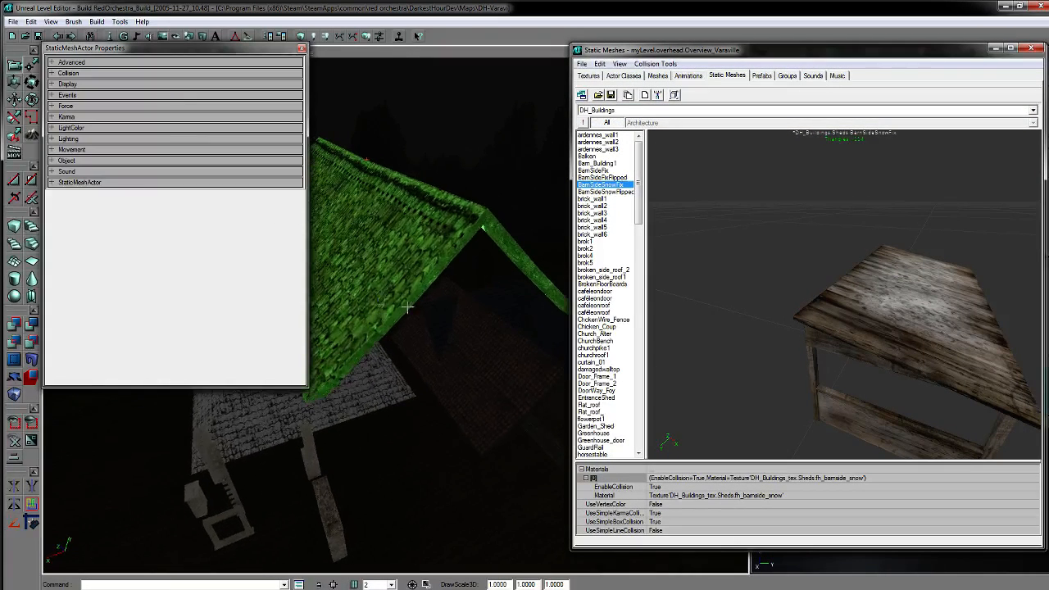
click(52, 85)
drag(449, 393, 398, 415)
Step: Limit the DH_Buildings meshes to the Roofs group and preview snowroof1 and Main_roof1
click(639, 123)
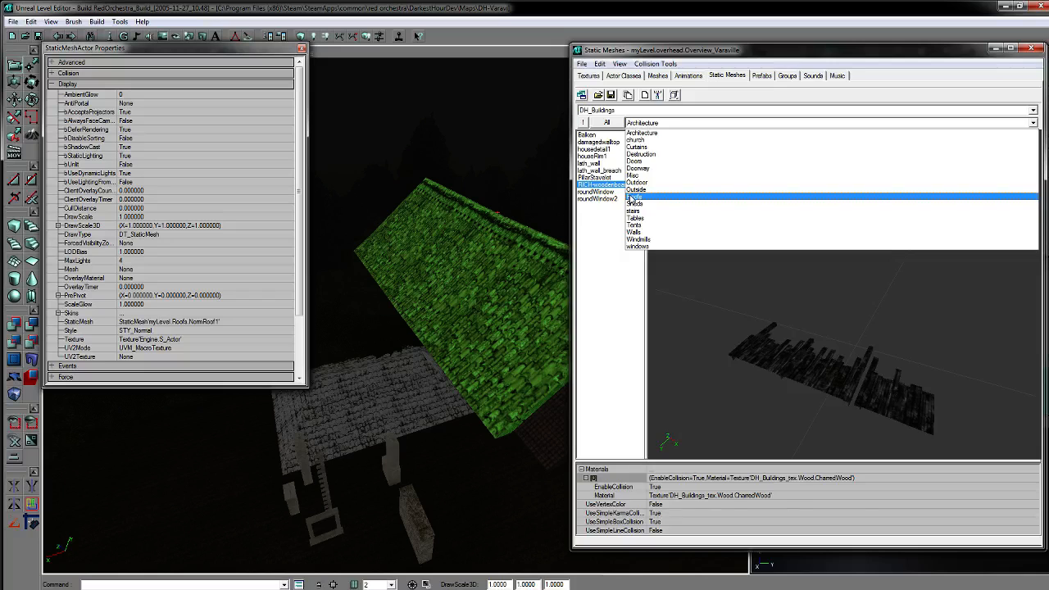
click(631, 197)
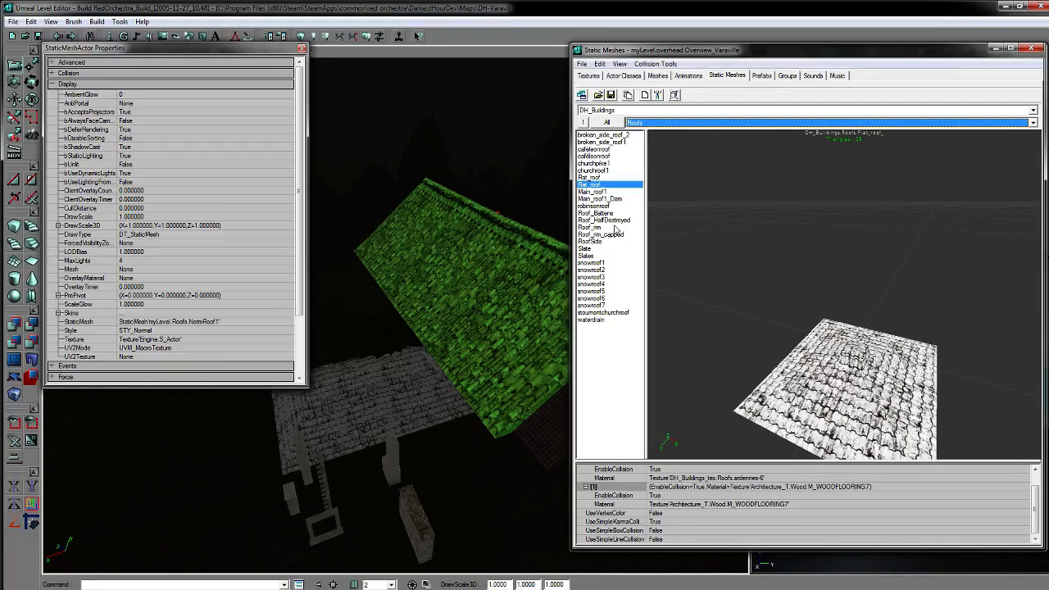
click(636, 264)
drag(844, 295, 843, 377)
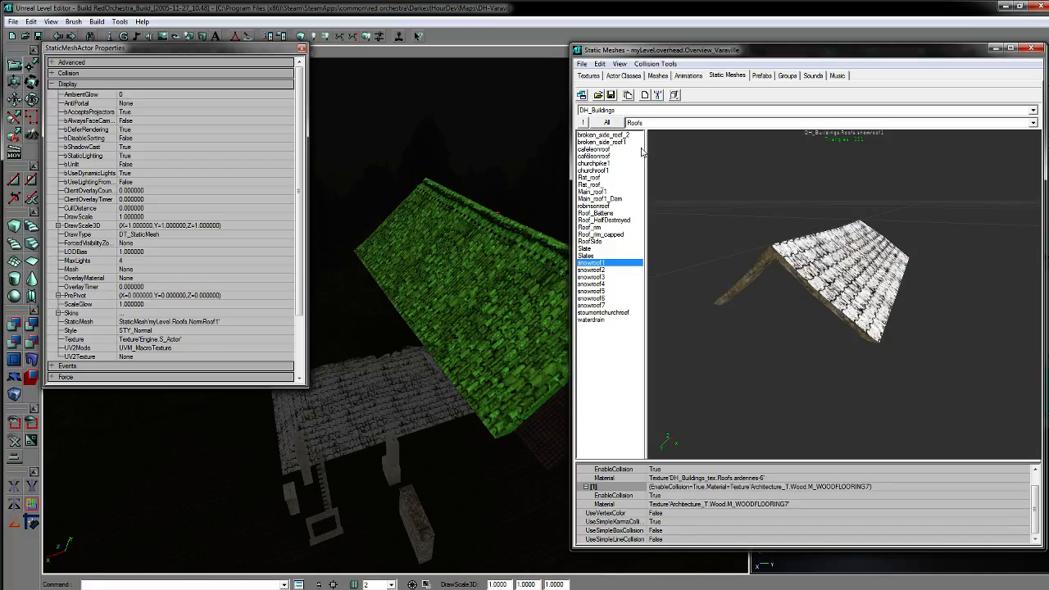
click(606, 192)
drag(822, 295, 822, 236)
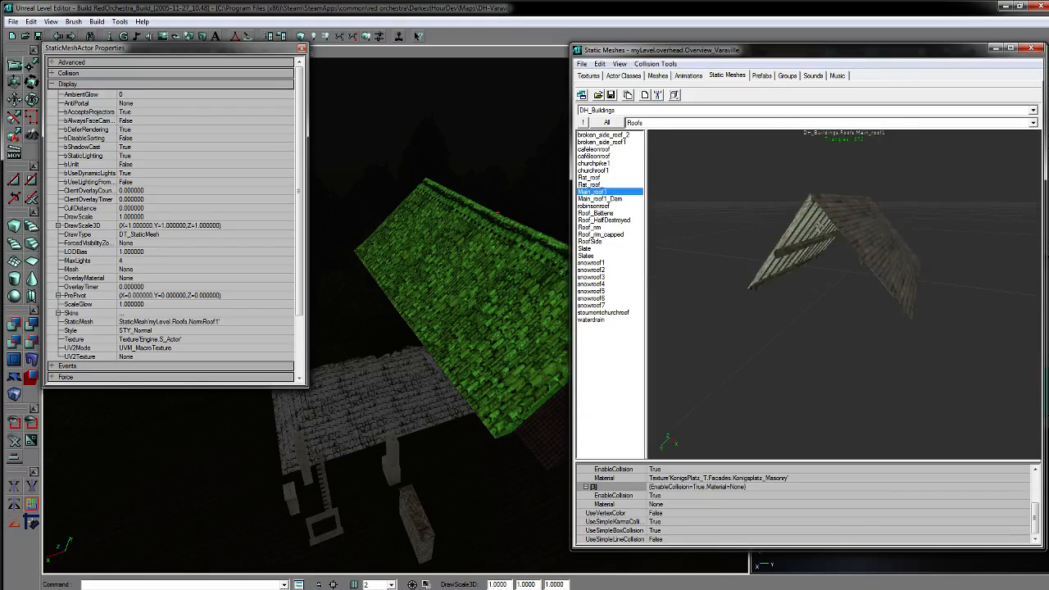
Step: Preview the last roof meshes in the group and rotate snowroof7 in the mesh preview
drag(455, 273, 429, 345)
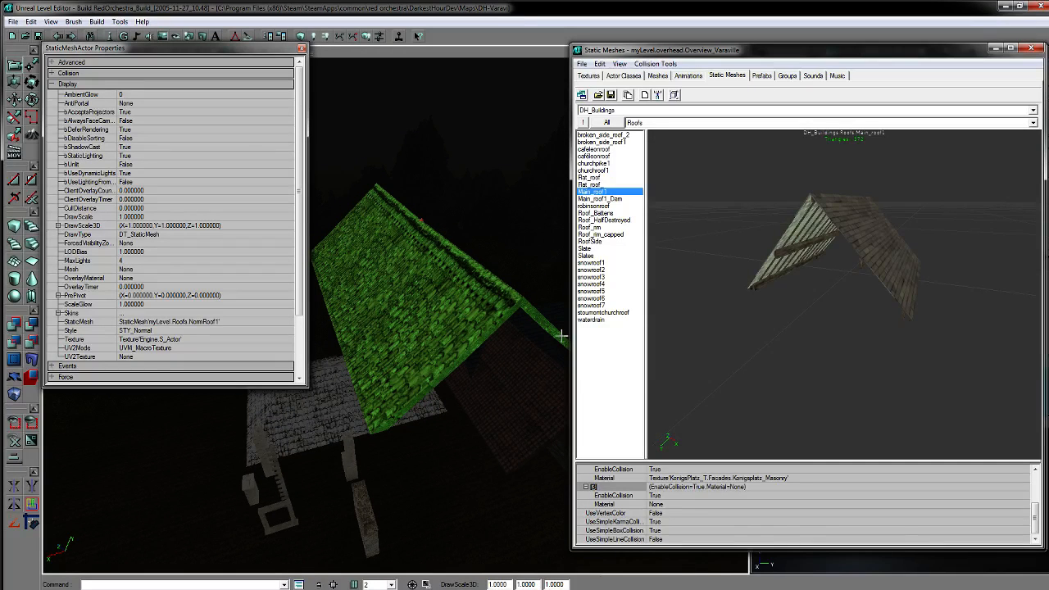
click(591, 313)
click(592, 319)
key(Up)
key(Up)
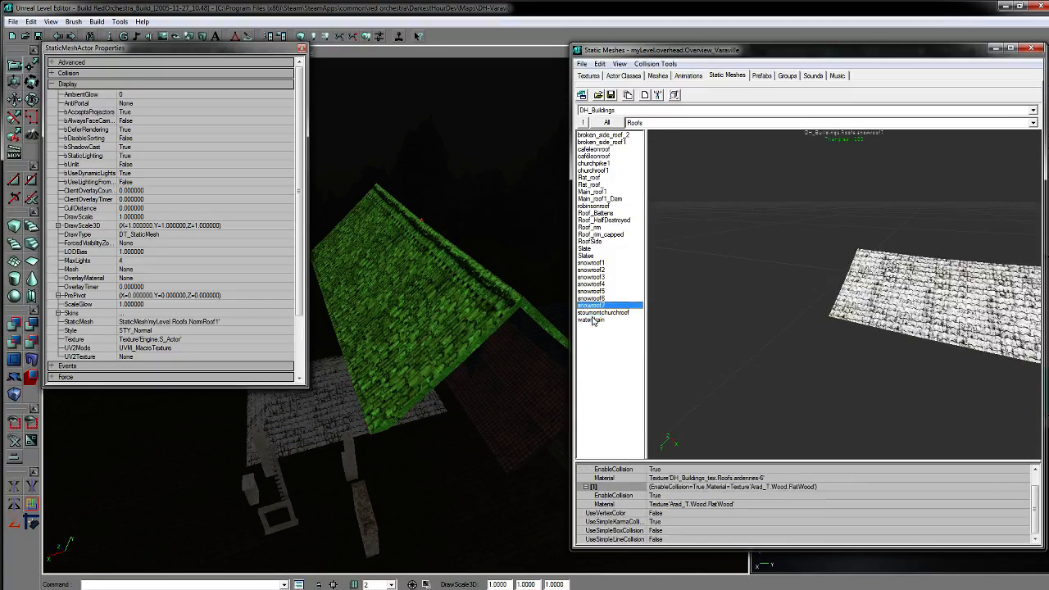
drag(685, 331, 774, 335)
Step: Examine the underside and beams of the placed NormRoof1 roof for comparison with the snowroof7 preview
drag(501, 347, 495, 346)
right_drag(494, 347, 500, 346)
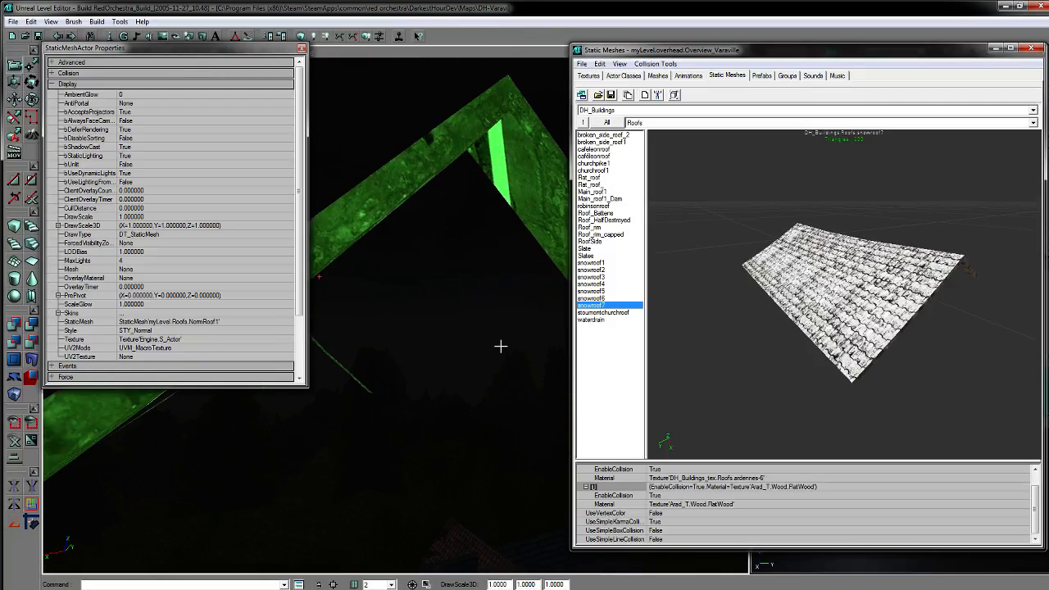
right_drag(497, 194, 473, 131)
right_drag(452, 202, 468, 194)
right_drag(399, 178, 482, 248)
drag(498, 275, 677, 274)
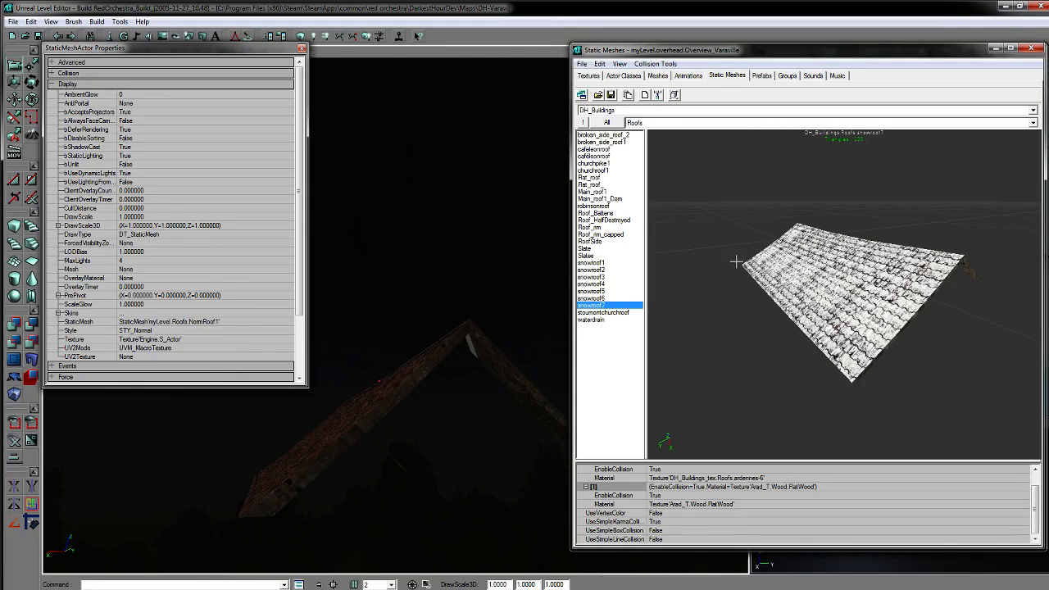
drag(867, 307, 815, 301)
Step: Preview the snowroof6 mesh from below and above and compare it with the placed NormRoof1 roof
click(602, 298)
drag(654, 313, 697, 356)
right_drag(437, 394, 440, 410)
mouse_move(857, 286)
mouse_down()
mouse_move(836, 320)
mouse_move(868, 303)
mouse_move(852, 304)
mouse_up()
drag(492, 352, 455, 293)
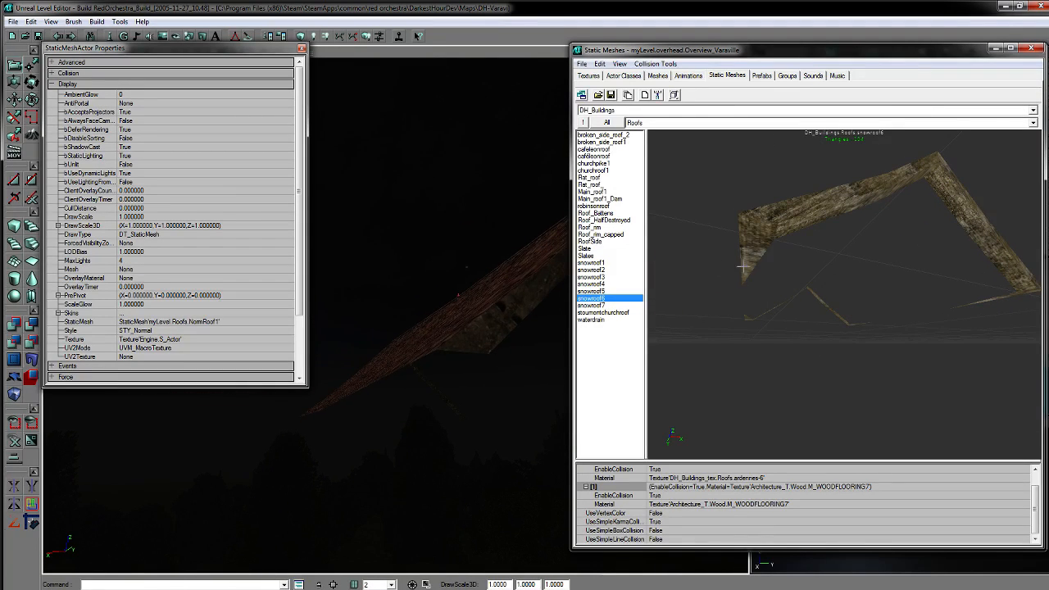
drag(767, 254, 831, 288)
right_drag(483, 295, 483, 335)
drag(483, 336, 419, 297)
drag(463, 356, 511, 334)
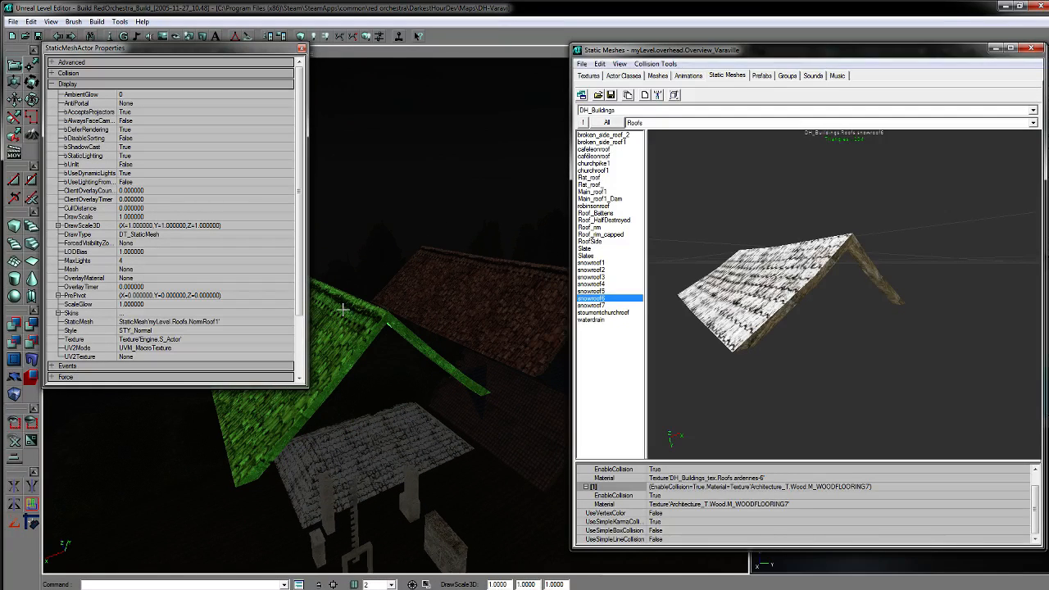
Step: Replace the placed NormRoof1 roof's static mesh with snowroof6 from DH_Buildings, compare the two roofs and delete the swapped one
click(228, 324)
drag(385, 357, 348, 377)
click(220, 322)
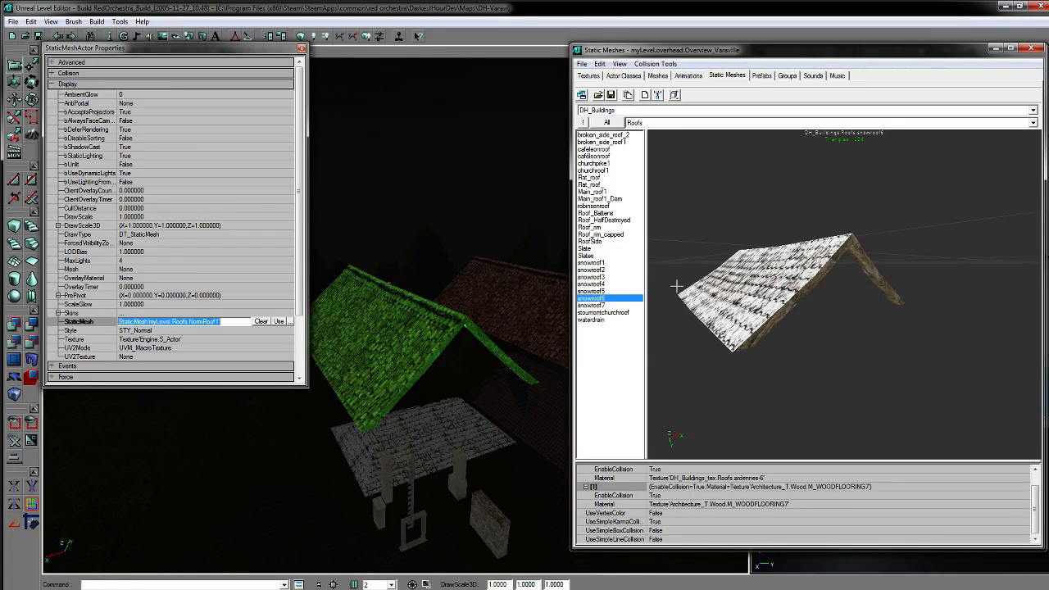
mouse_move(704, 353)
mouse_down()
mouse_move(675, 352)
mouse_move(688, 362)
mouse_up()
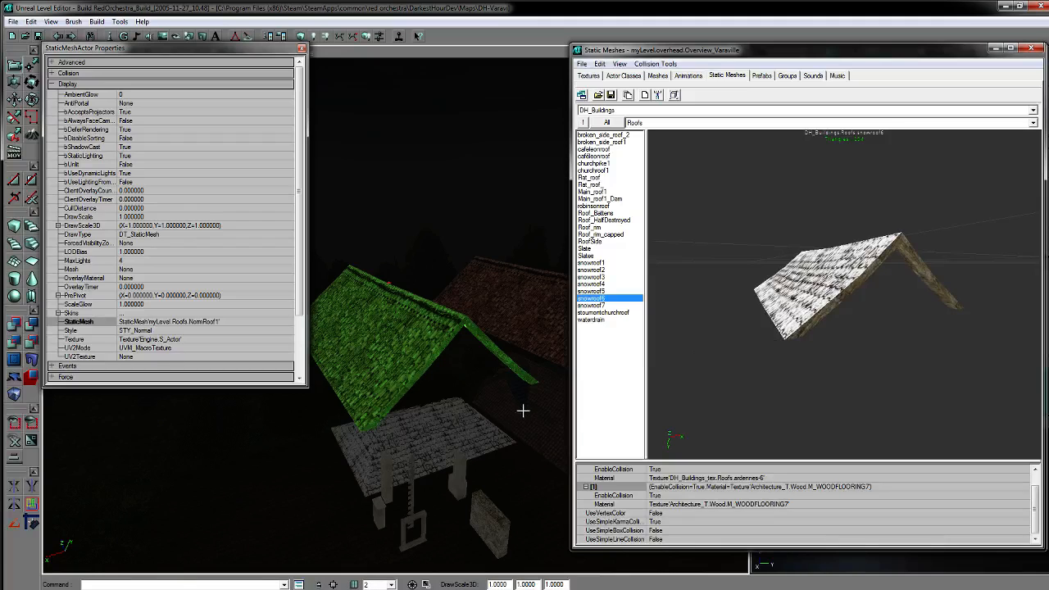
click(197, 322)
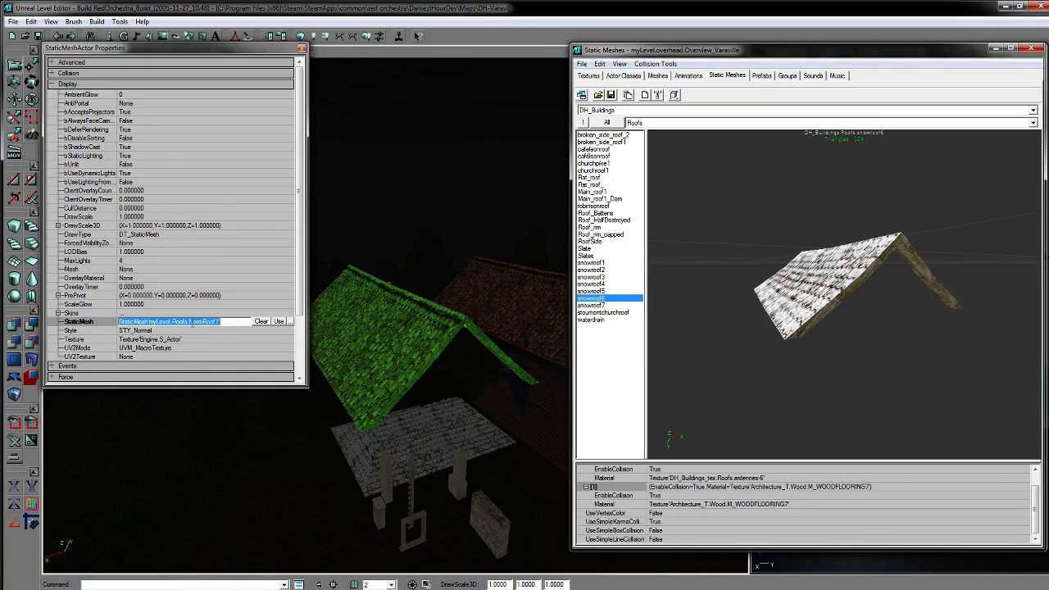
click(278, 321)
drag(433, 369, 435, 337)
mouse_move(443, 404)
mouse_down()
mouse_move(448, 368)
mouse_move(447, 410)
mouse_up()
key(Delete)
Step: Duplicate the remaining NormRoof1 roof in the field and move the copy in front of the original
click(474, 356)
drag(475, 355, 501, 320)
key(ctrl+w)
ctrl+shift+drag(454, 393, 410, 393)
drag(487, 371, 477, 344)
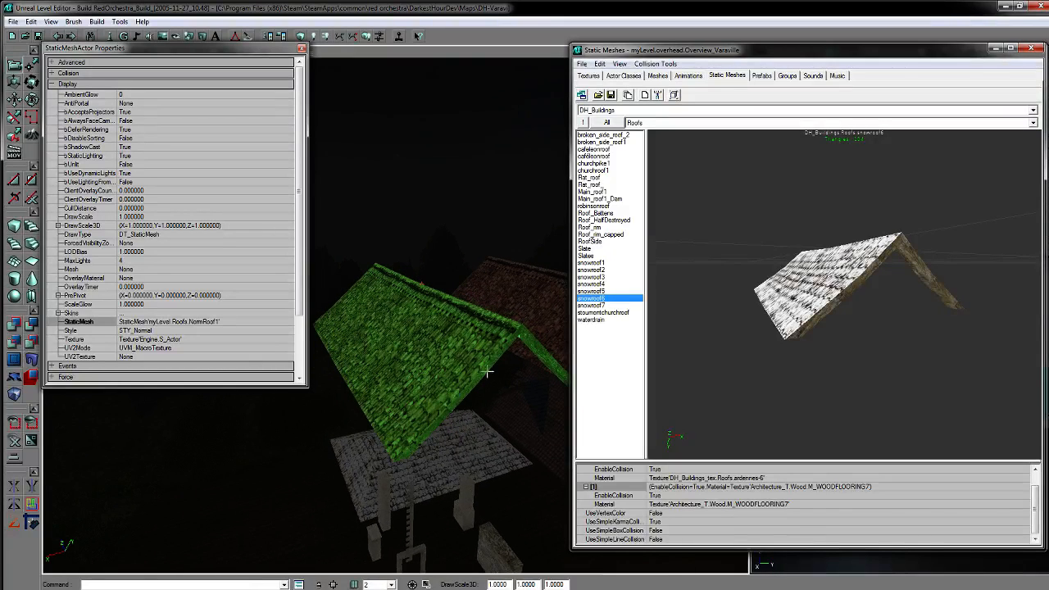
Step: Preview the snowroof4, snowroof3, snowroof2 and snowroof1 meshes and compare them with the placed NormRoof1 roof
mouse_move(704, 301)
mouse_down()
mouse_move(737, 271)
mouse_move(703, 302)
mouse_move(737, 315)
mouse_move(712, 319)
mouse_up()
click(591, 283)
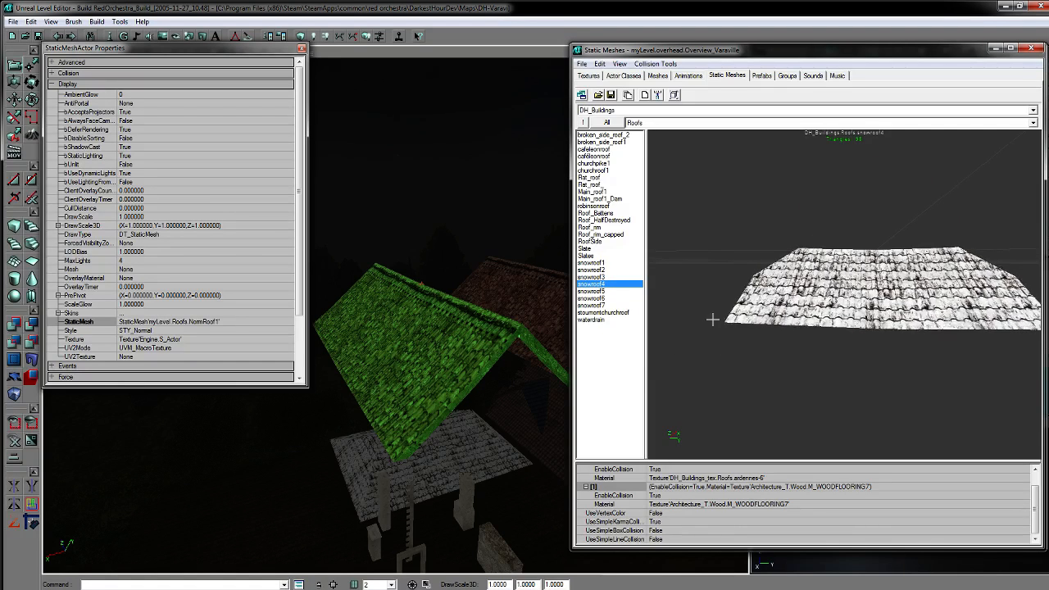
click(593, 277)
drag(816, 293, 686, 278)
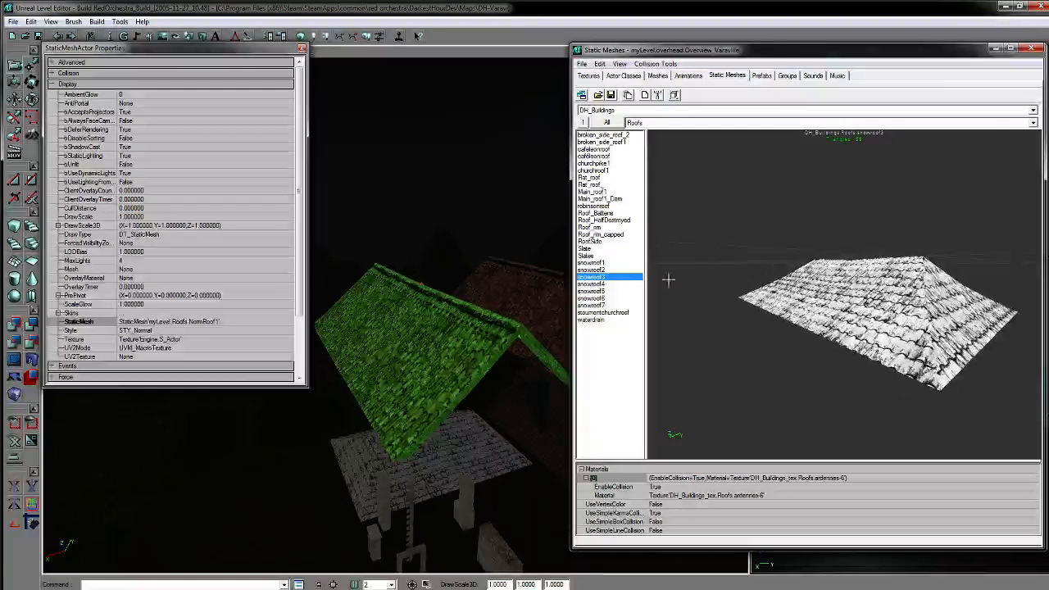
click(606, 270)
mouse_move(806, 283)
mouse_down()
mouse_move(749, 290)
mouse_move(786, 277)
mouse_up()
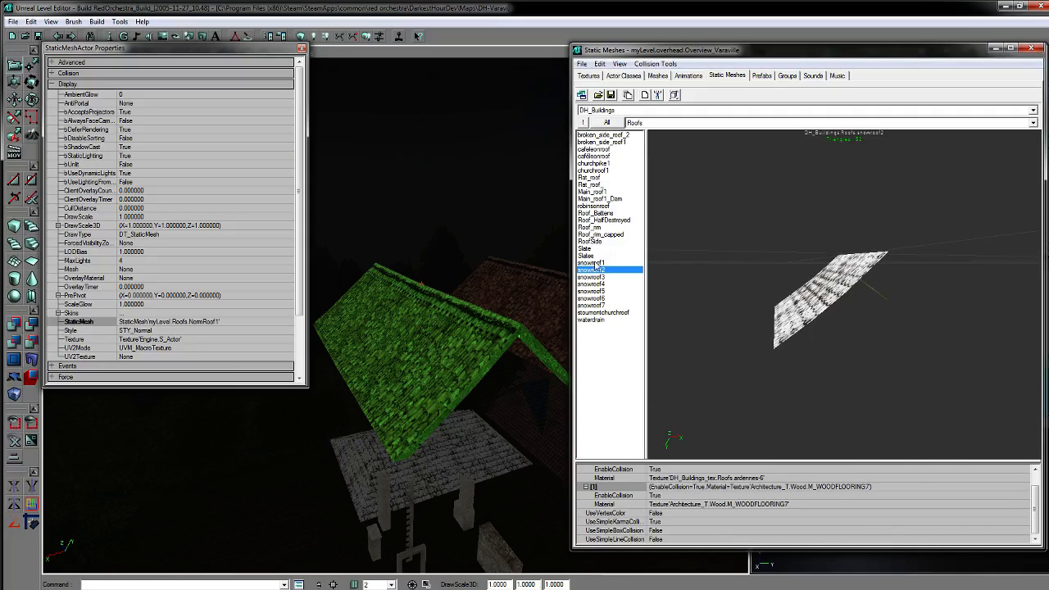
click(598, 262)
drag(787, 303, 776, 339)
drag(508, 369, 475, 343)
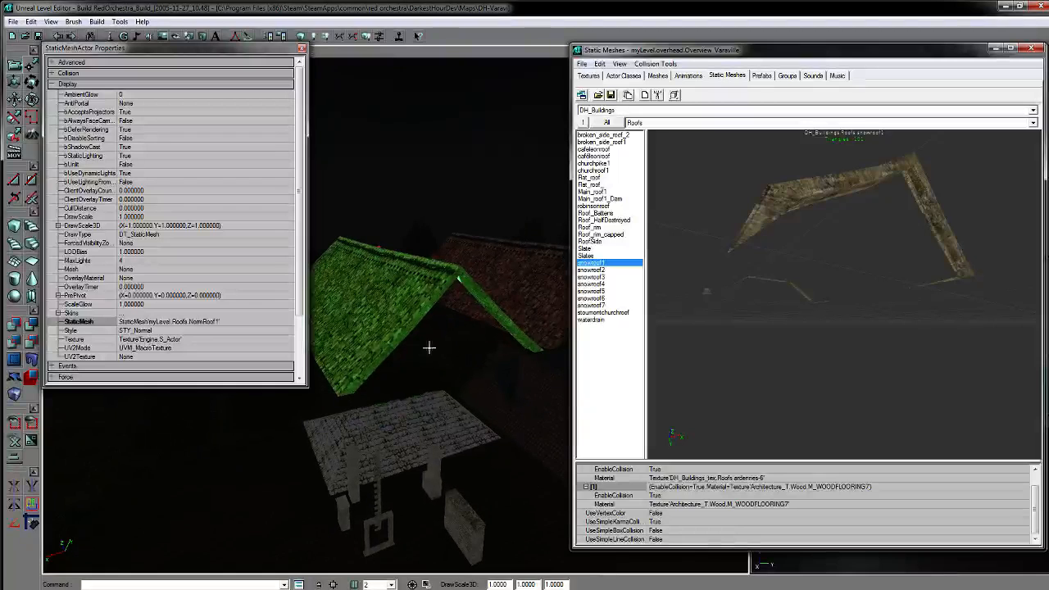
Step: Assign the snowroof1 mesh to the duplicated roof, compare its shape with the preview and delete that copy
click(207, 322)
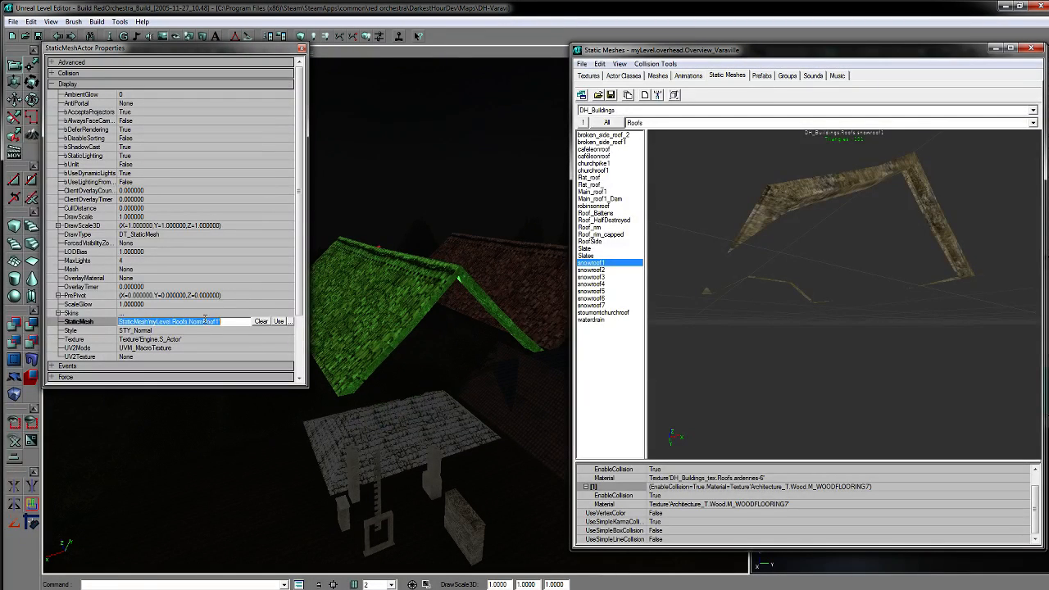
click(278, 322)
drag(663, 301, 671, 262)
drag(399, 281, 377, 262)
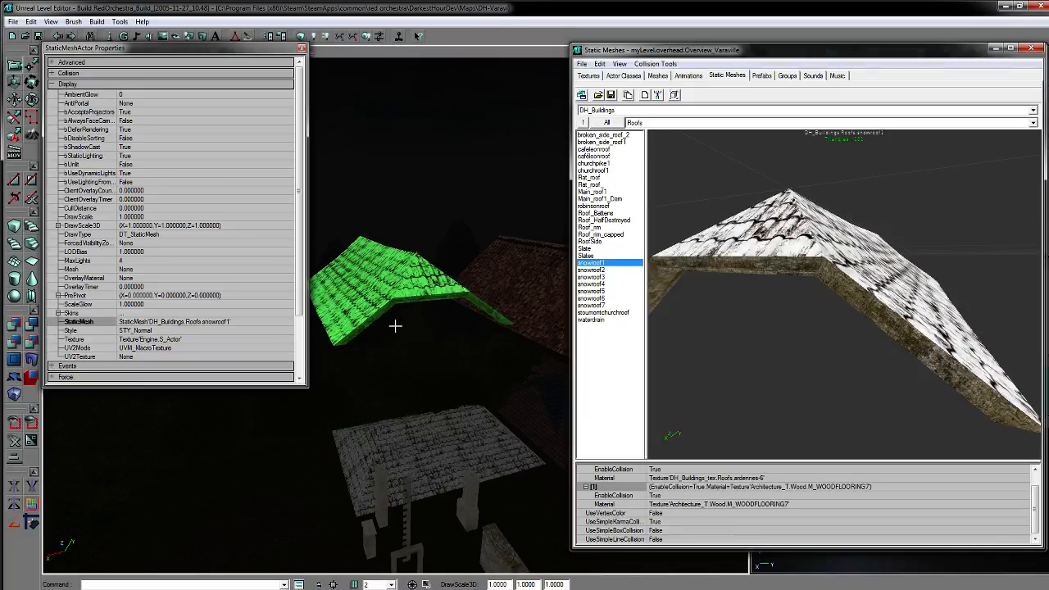
drag(394, 326, 409, 333)
key(Delete)
Step: Preview the DH_Buildings roof meshes from Slates up the list to Main_roof1_Dam
click(608, 256)
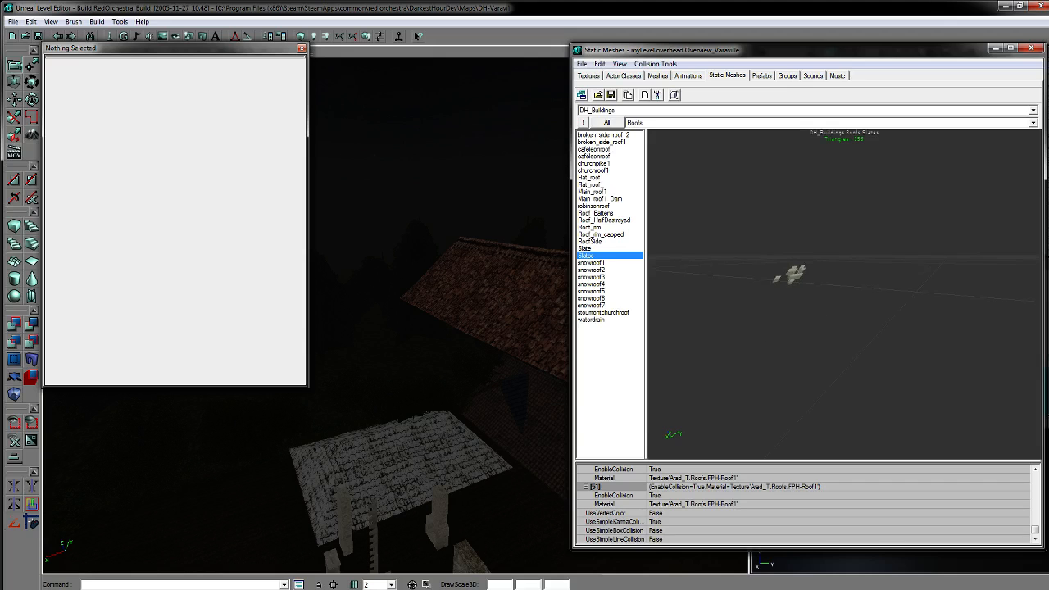
key(Up)
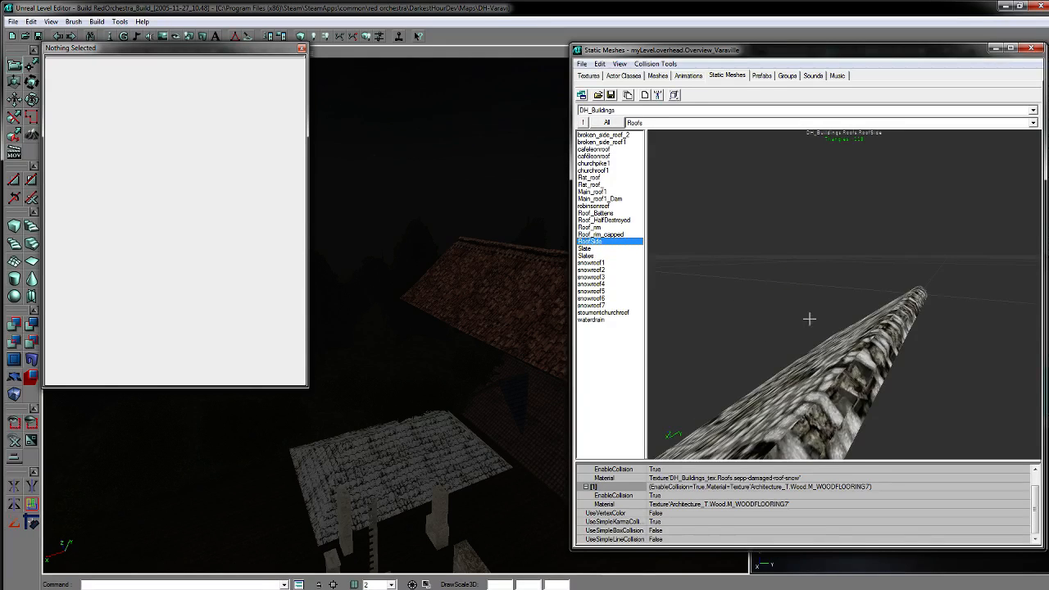
drag(742, 300, 650, 242)
click(609, 235)
key(Up)
key(Up)
key(Up)
key(Up)
key(Up)
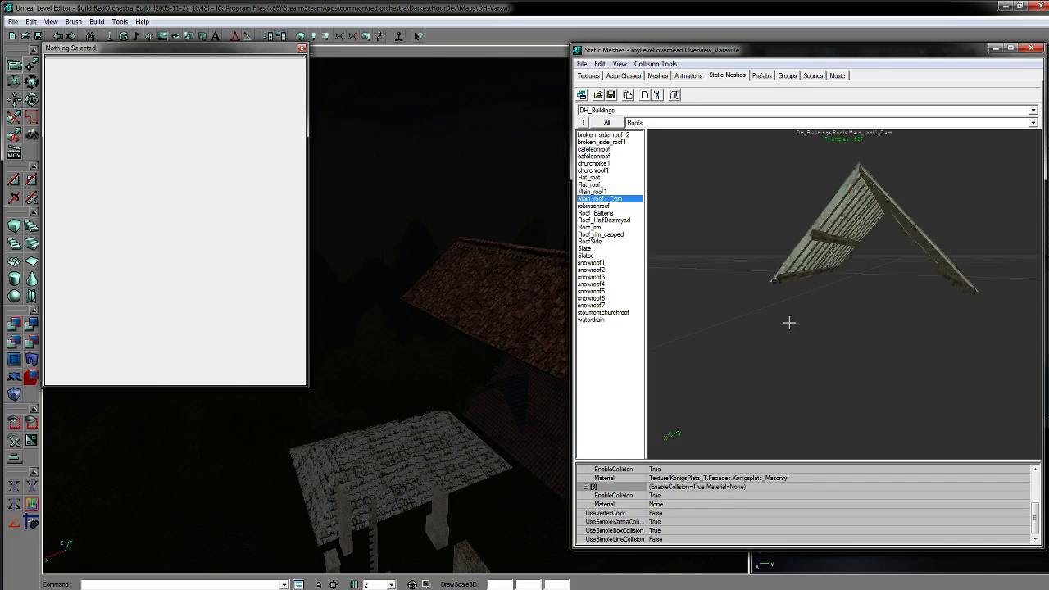
Step: Preview the remaining Roofs meshes from Main_roof1 up to broken_side_roof_2, including Flat_roof and churchpike1
drag(789, 320, 787, 295)
key(Up)
key(Up)
key(Up)
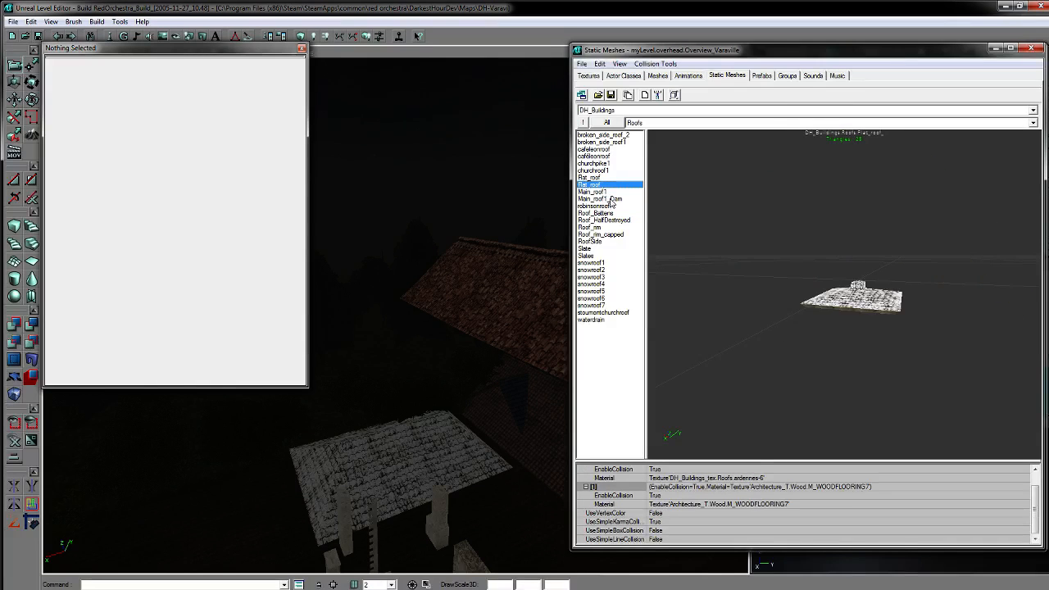
key(Up)
drag(722, 254, 722, 313)
key(Up)
key(Up)
key(Up)
key(Up)
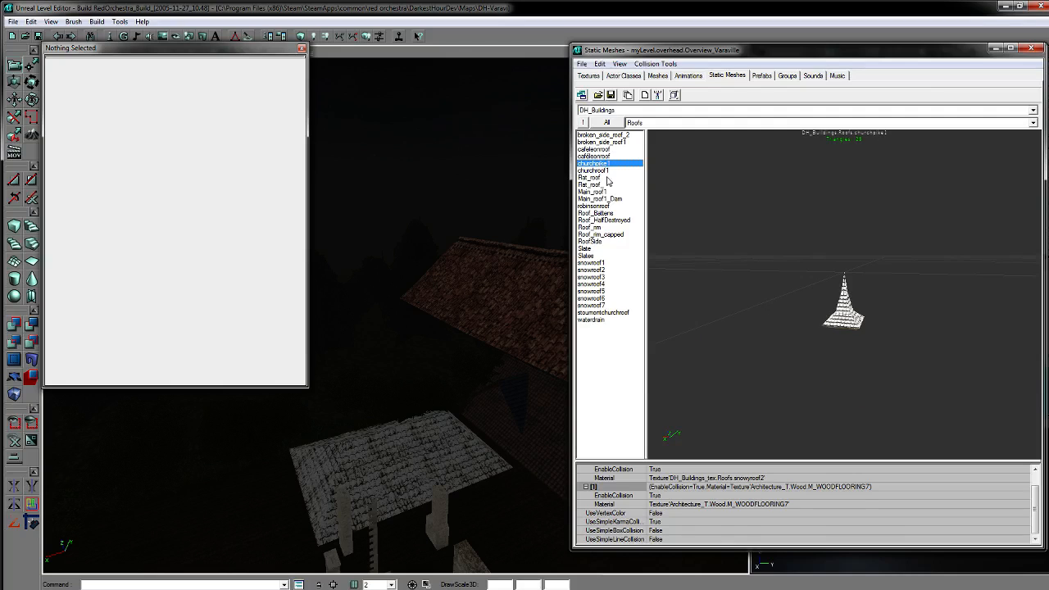
key(Up)
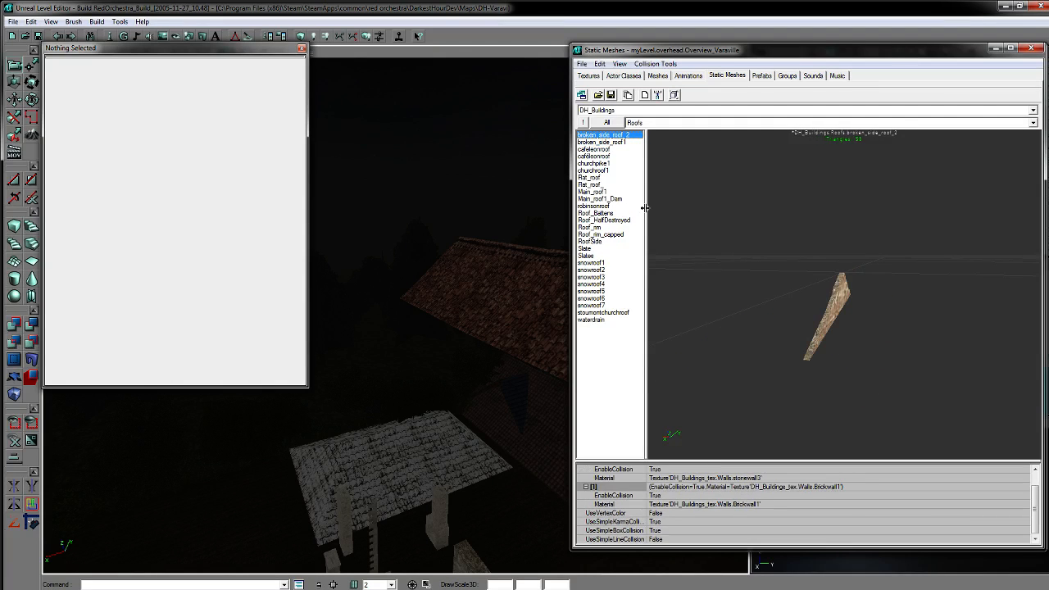
Step: Browse the DH_Buildings mesh groups other than Roofs, beginning with Architecture
click(646, 123)
click(646, 124)
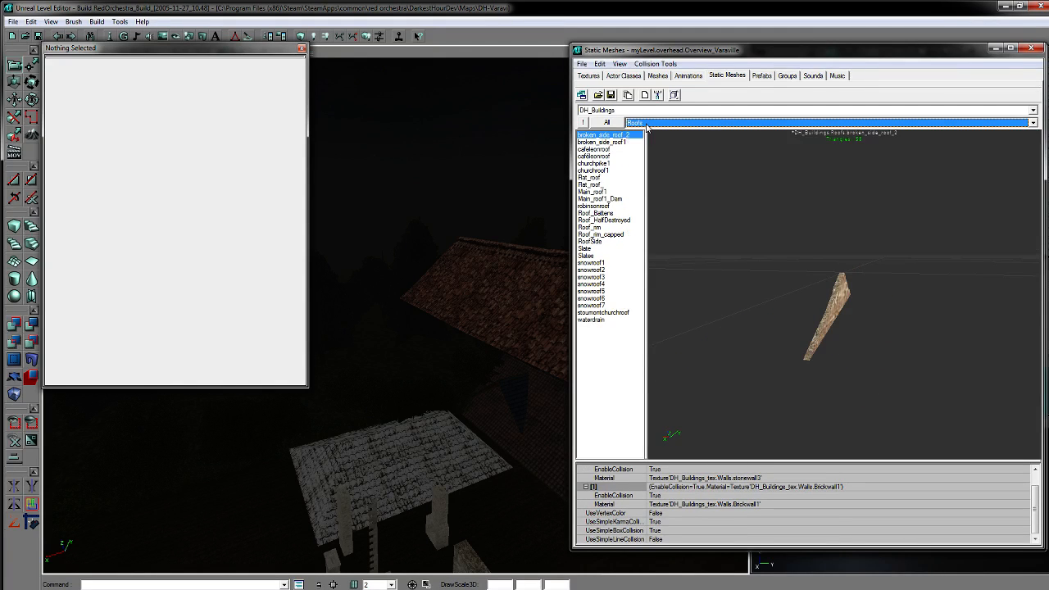
click(662, 124)
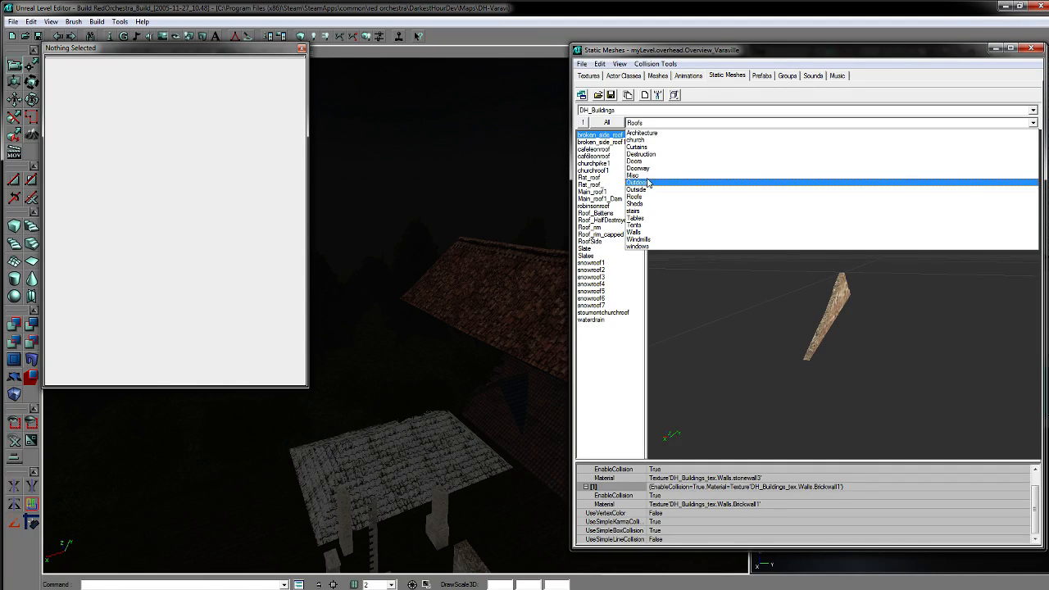
click(649, 136)
key(Down)
key(Down)
key(Down)
key(Down)
key(Down)
key(Down)
key(Down)
key(Down)
key(Down)
Step: Show the meshes of all DH_Buildings groups, preview the BarnSide variants and look through the full list to its end
click(634, 126)
click(628, 127)
click(621, 123)
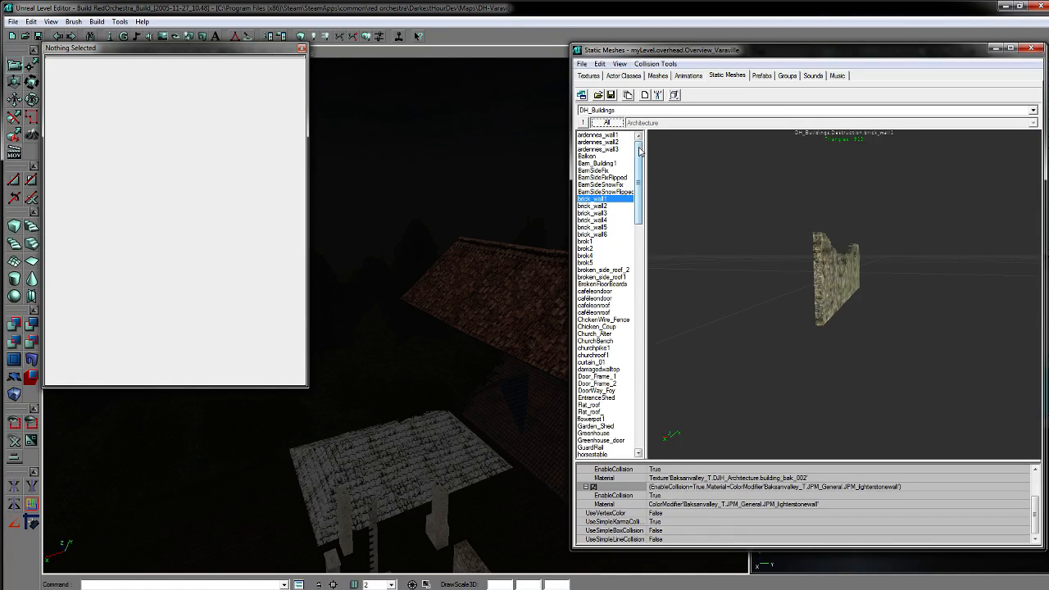
click(611, 135)
click(607, 144)
click(618, 169)
key(Down)
key(Down)
key(Down)
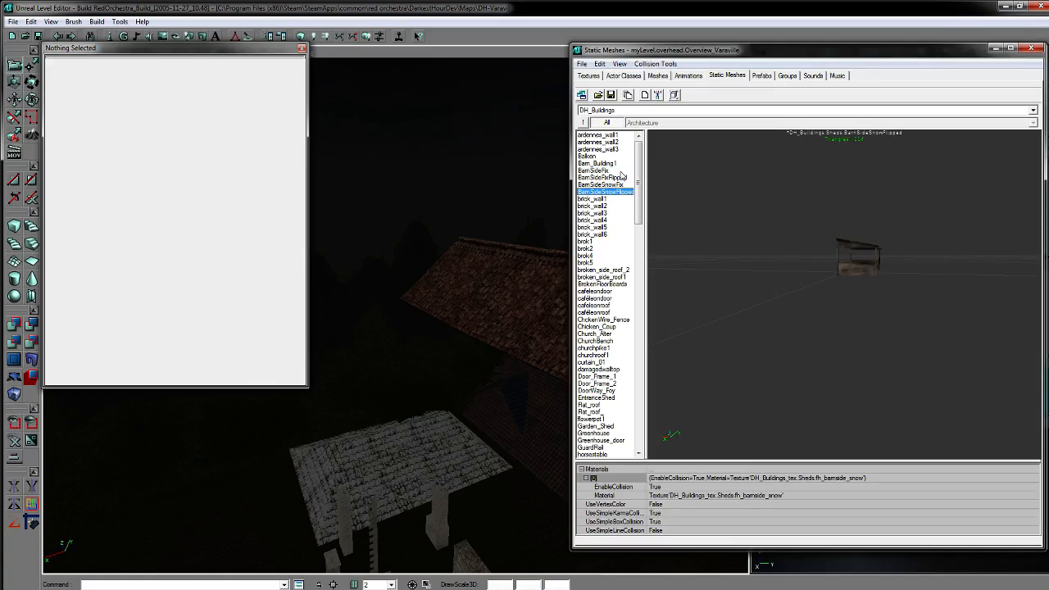
drag(639, 211, 664, 456)
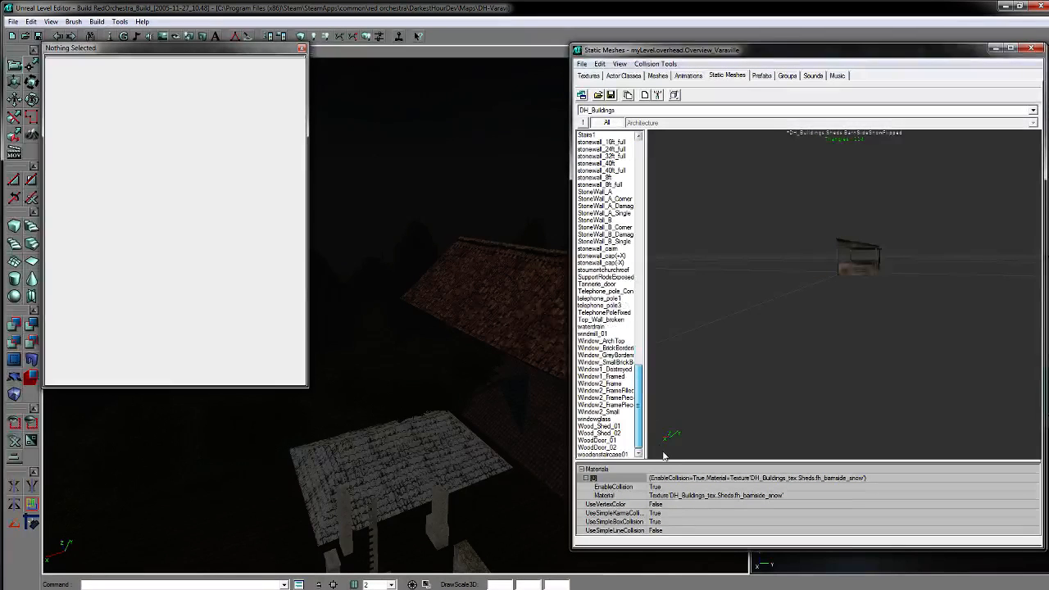
Step: Open the DH_StructureDecoSM package's Roofs group and preview the NormRoof1 mesh from several angles, including its underside
click(623, 110)
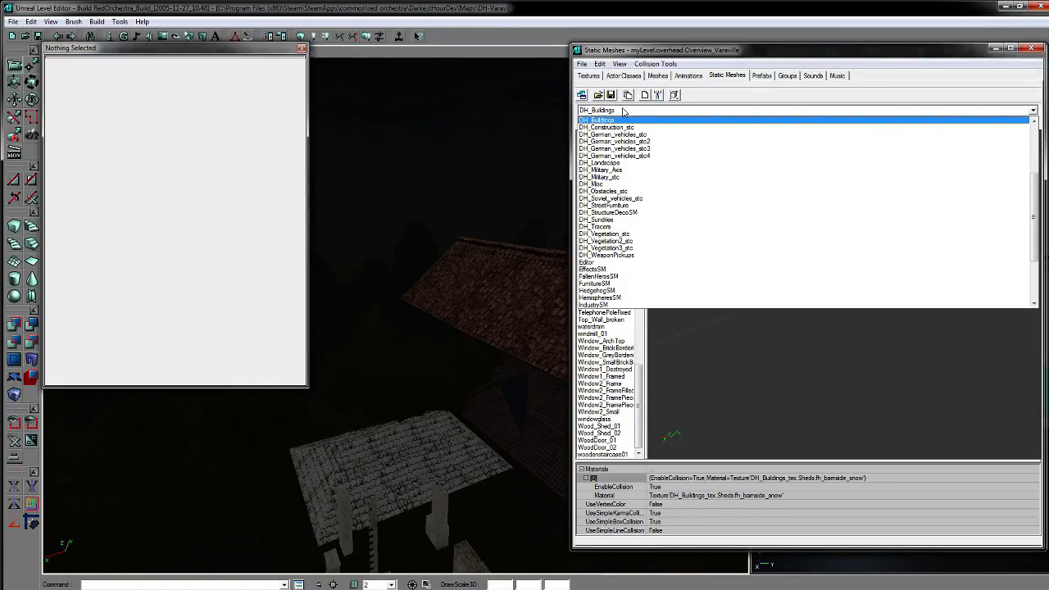
click(627, 212)
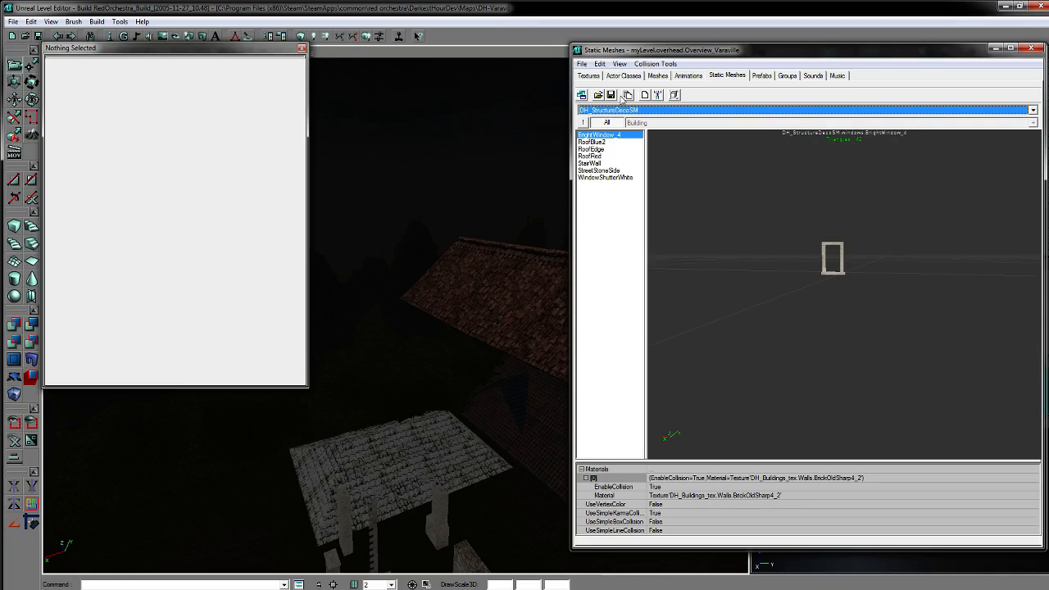
click(637, 123)
click(637, 153)
drag(696, 208, 704, 140)
right_drag(843, 295, 852, 237)
drag(852, 237, 933, 152)
drag(799, 262, 772, 267)
right_drag(773, 266, 771, 298)
mouse_move(771, 299)
mouse_down()
mouse_move(810, 328)
mouse_move(774, 311)
mouse_up()
Step: Duplicate the placed NormRoof1 roof and assign the DH_StructureDecoSM NormRoof1 mesh to the copy
click(494, 271)
drag(475, 436, 492, 414)
drag(763, 327, 695, 346)
drag(743, 270, 768, 271)
drag(344, 368, 410, 357)
click(218, 324)
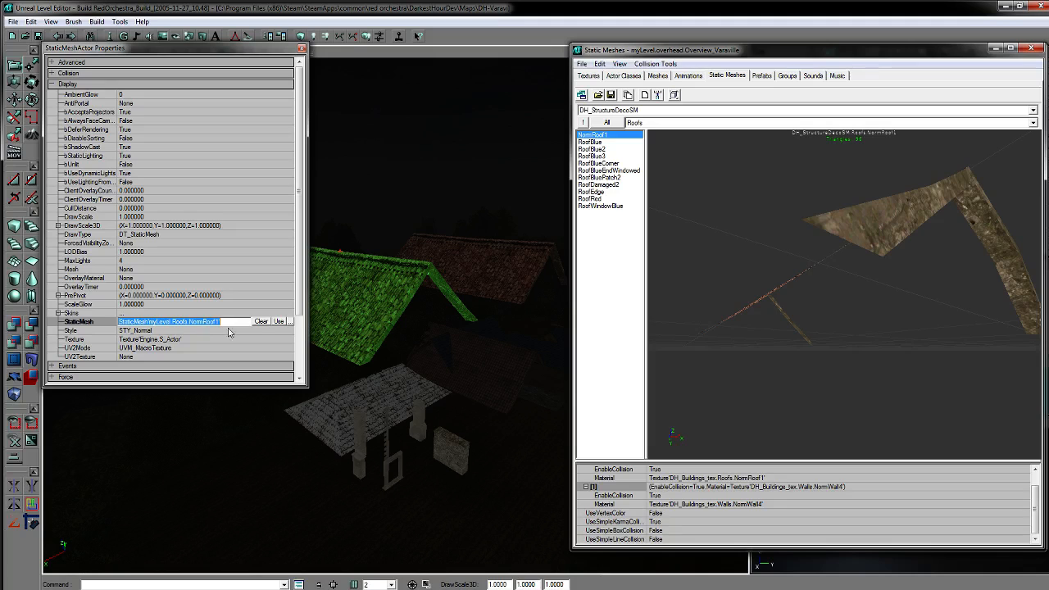
click(278, 321)
Step: Compare the swapped roof copy with the original myLevel roof behind it and delete the copy
drag(331, 265, 380, 442)
click(513, 303)
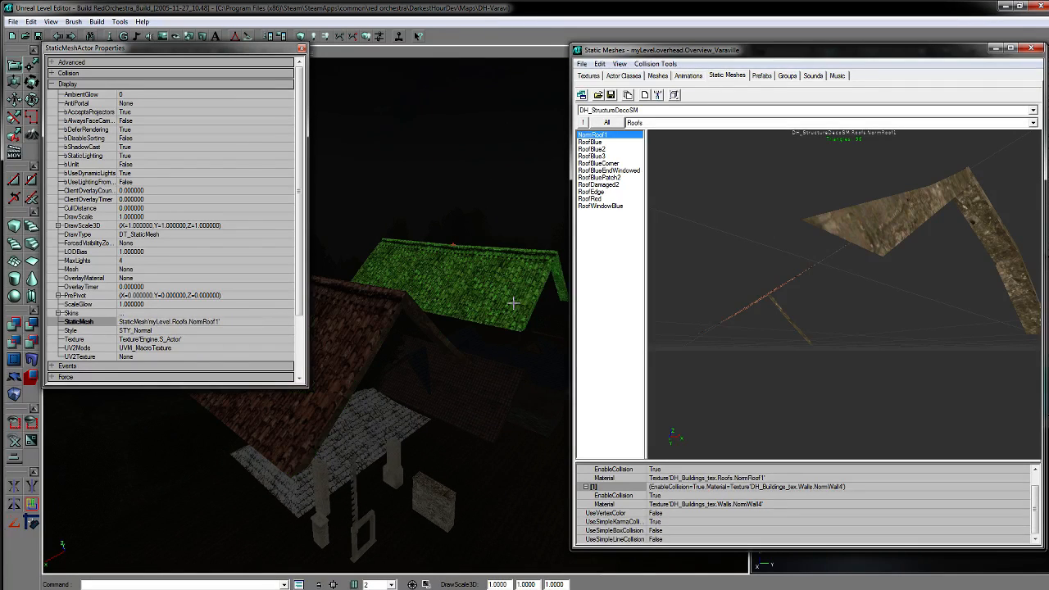
click(394, 329)
click(382, 317)
drag(453, 358, 433, 325)
key(Delete)
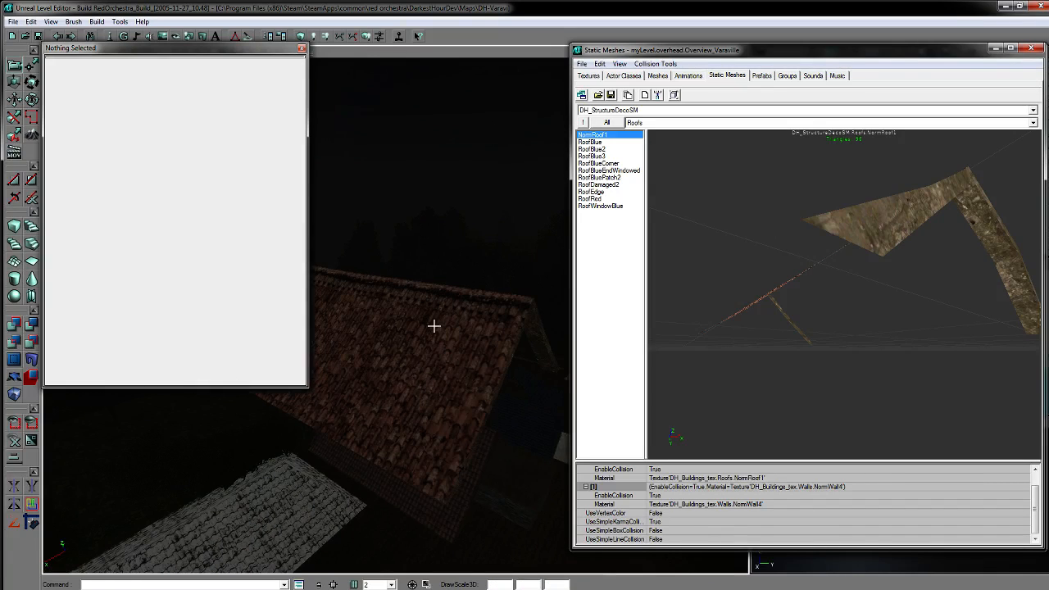
Step: Select every actor that uses the myLevel NormRoof1 mesh and replace their static mesh with DH_StructureDecoSM.Roofs.NormRoof1
click(426, 313)
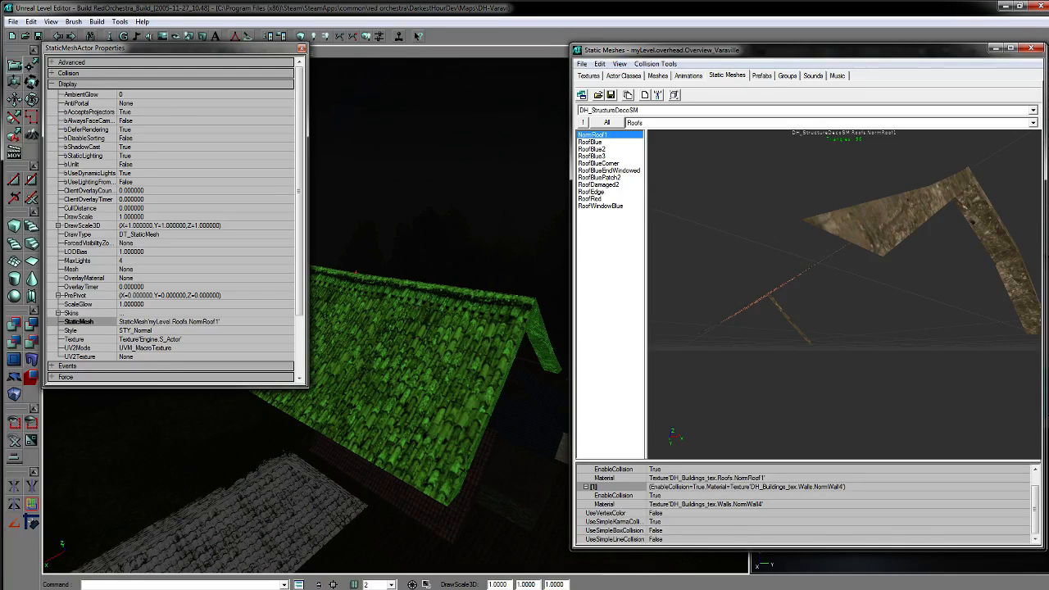
right_click(421, 313)
mouse_move(475, 423)
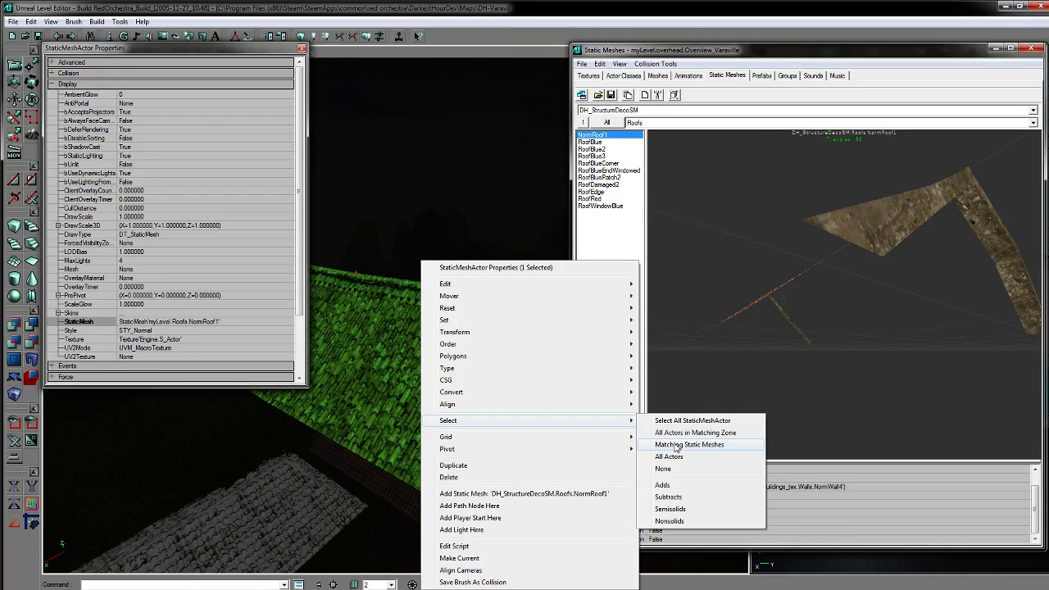
click(679, 445)
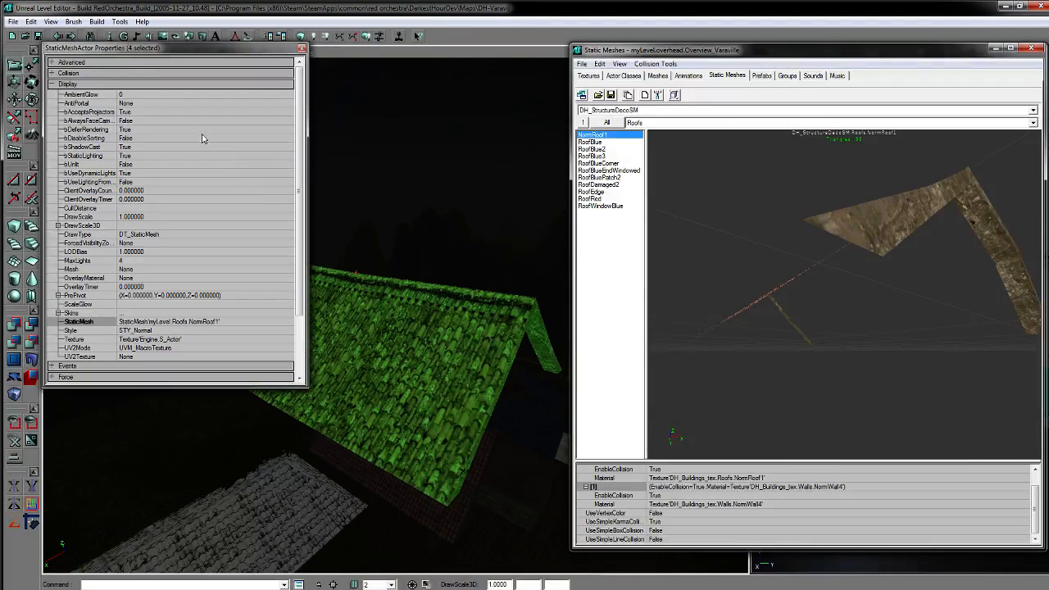
click(197, 323)
click(278, 321)
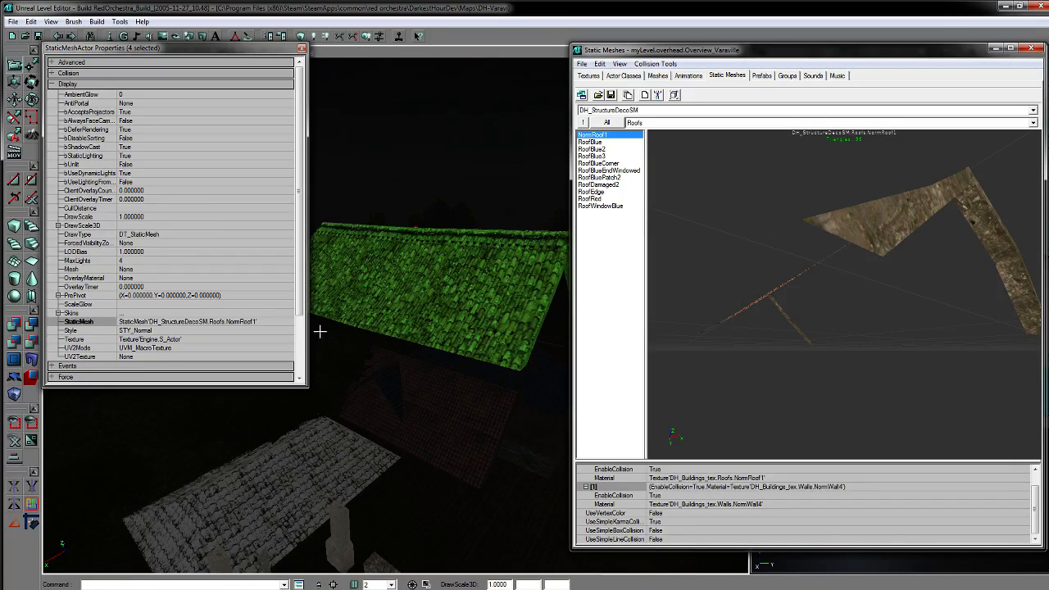
drag(324, 451, 328, 303)
right_drag(328, 303, 328, 352)
drag(328, 352, 416, 294)
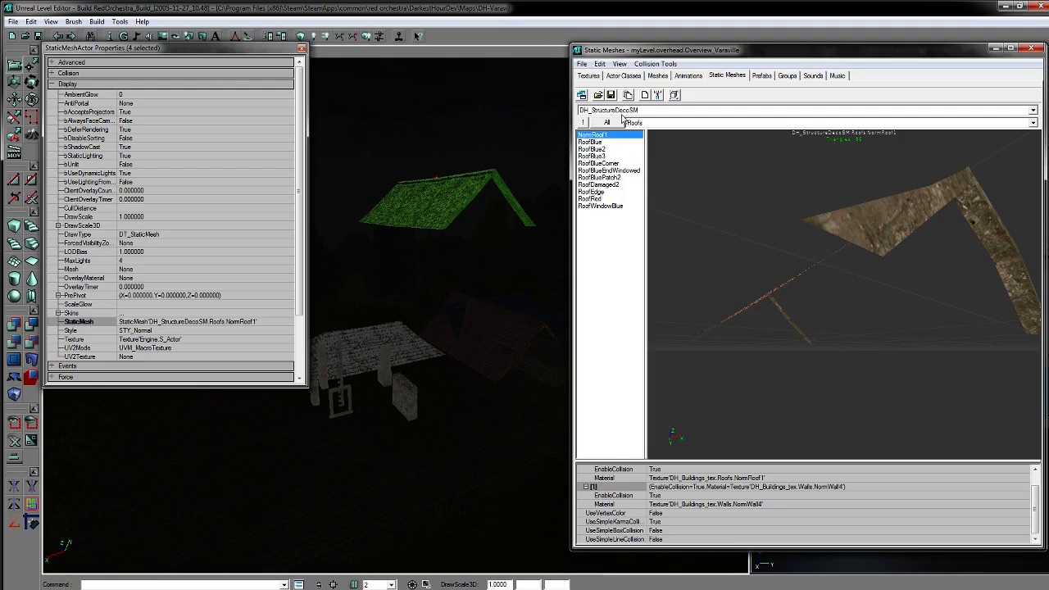
Step: Delete the sample NormRoof1 roof from the open field and save the DH-Varaville map
drag(503, 227, 506, 369)
click(483, 446)
click(454, 398)
drag(530, 464, 537, 438)
drag(461, 394, 433, 393)
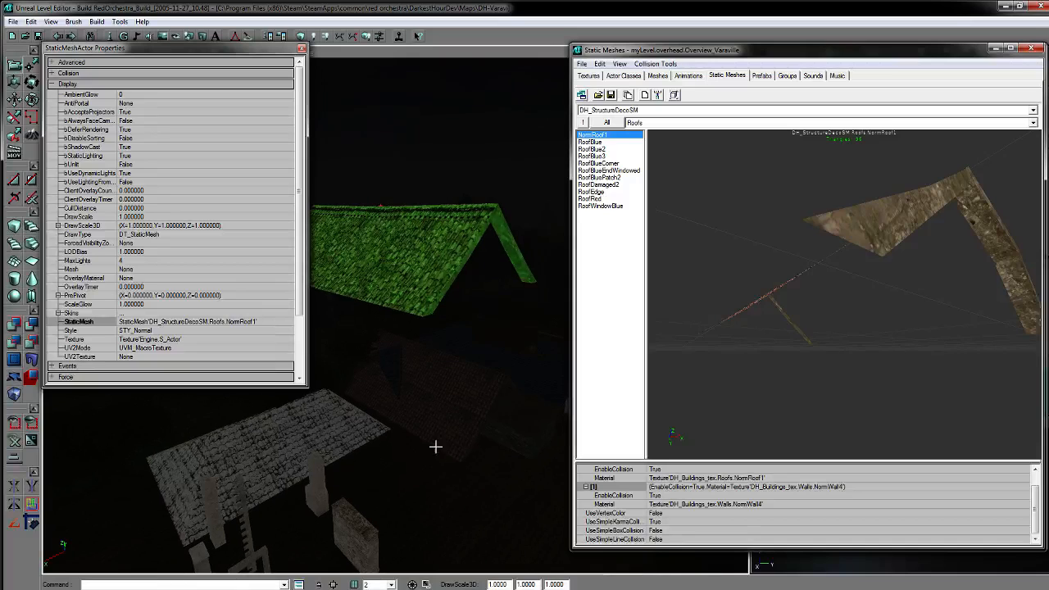
key(Delete)
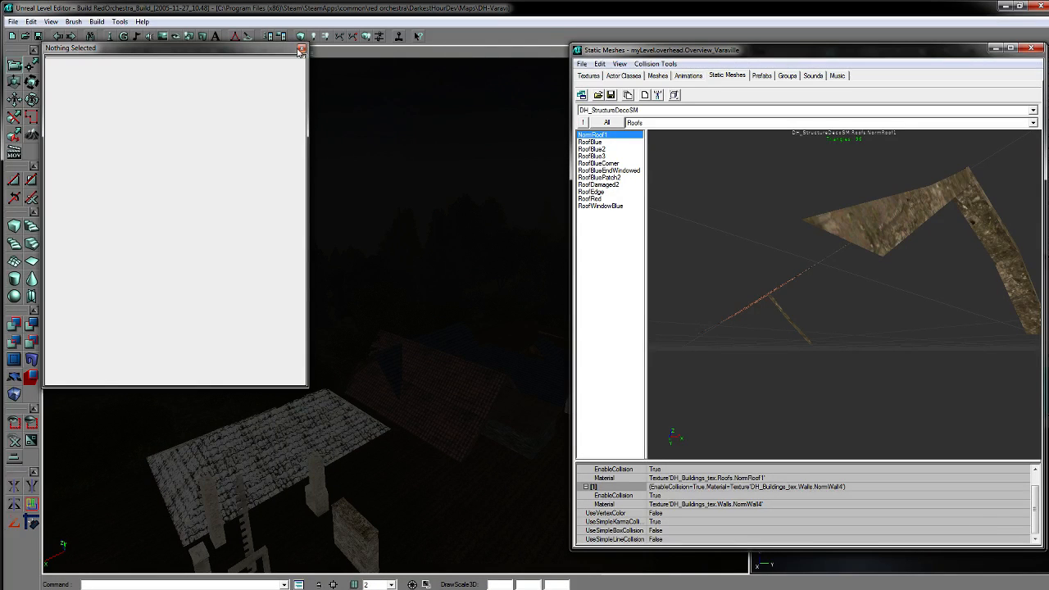
click(18, 24)
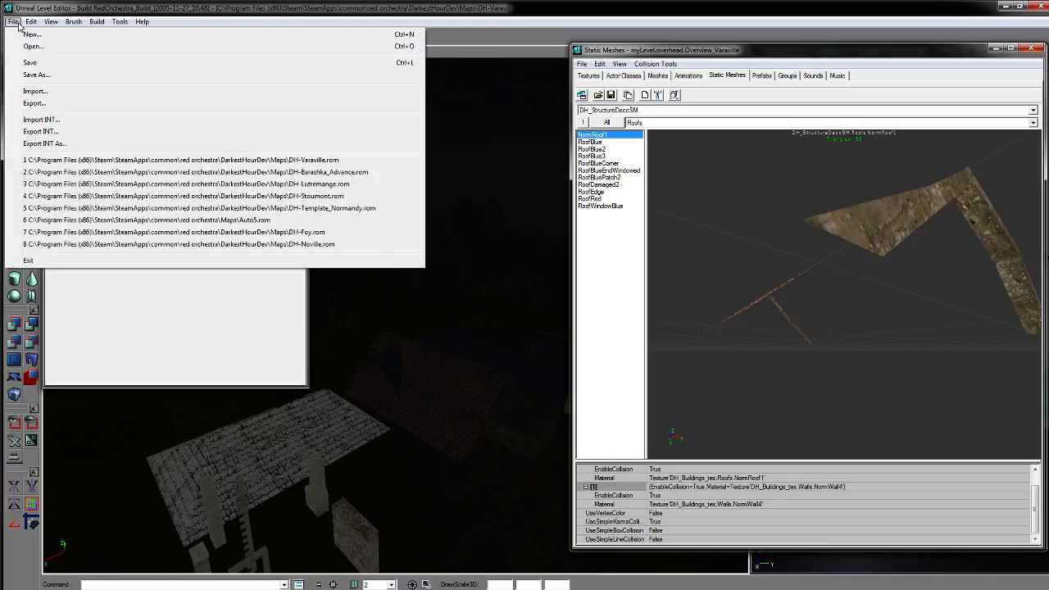
click(52, 65)
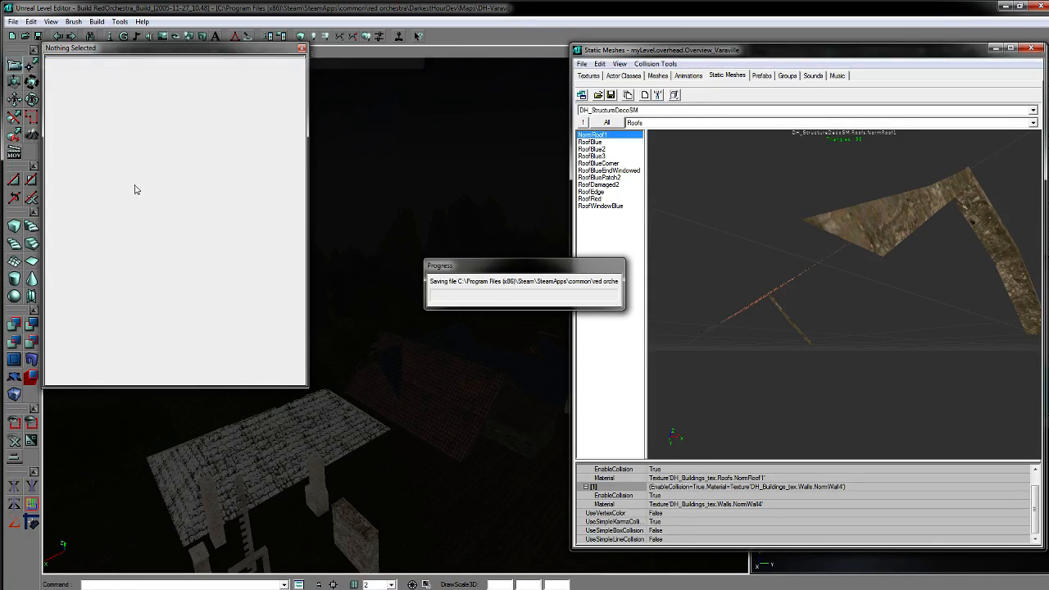
Step: Examine the replaced NormRoof1 roof in the map and the red and blue roofs beside it
right_drag(282, 121, 324, 340)
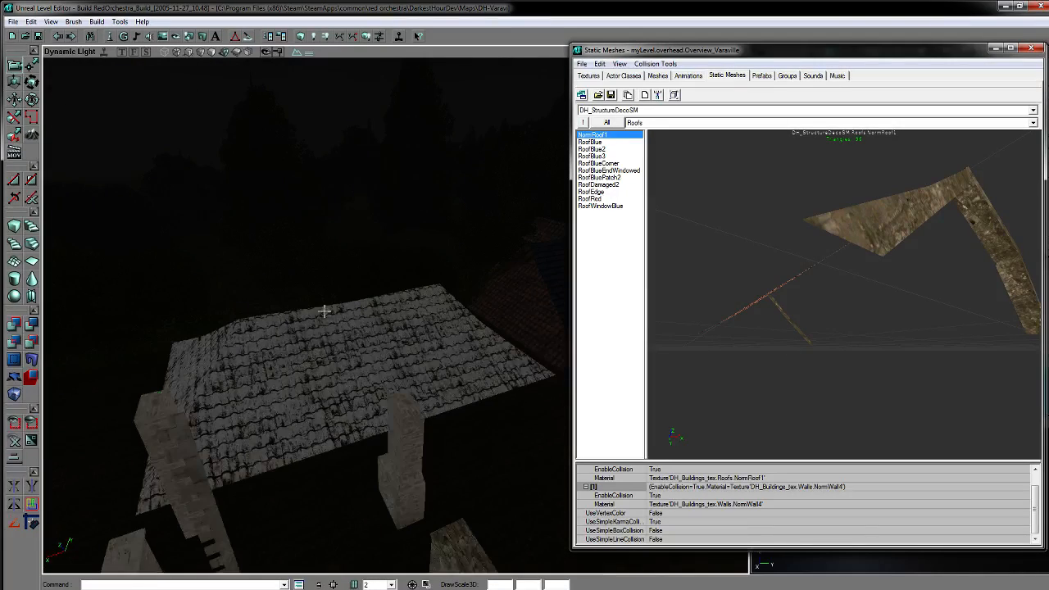
click(320, 361)
drag(321, 360, 320, 246)
right_drag(320, 360, 308, 315)
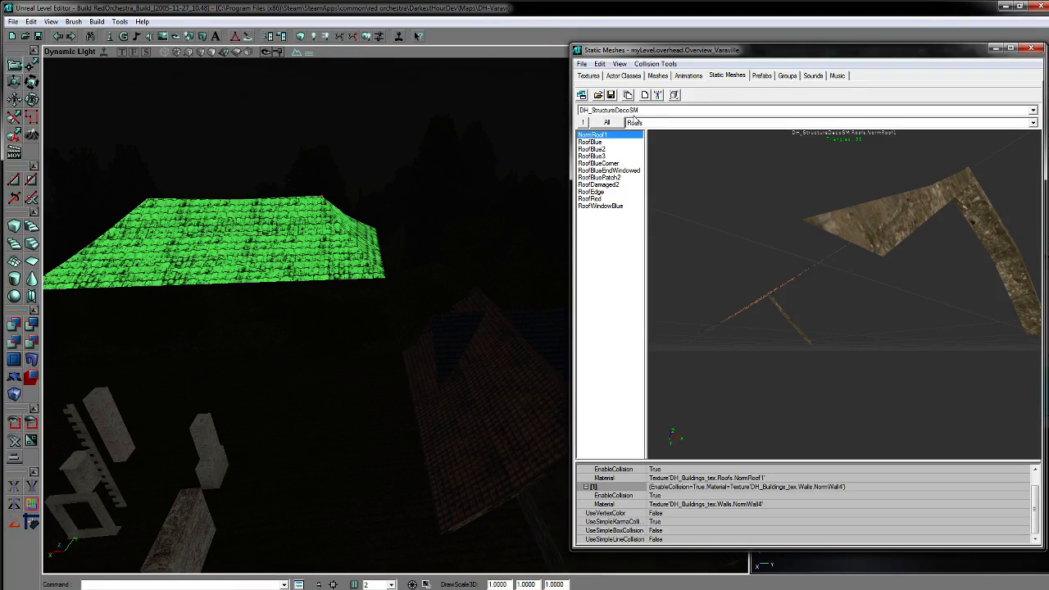
right_drag(453, 333, 461, 402)
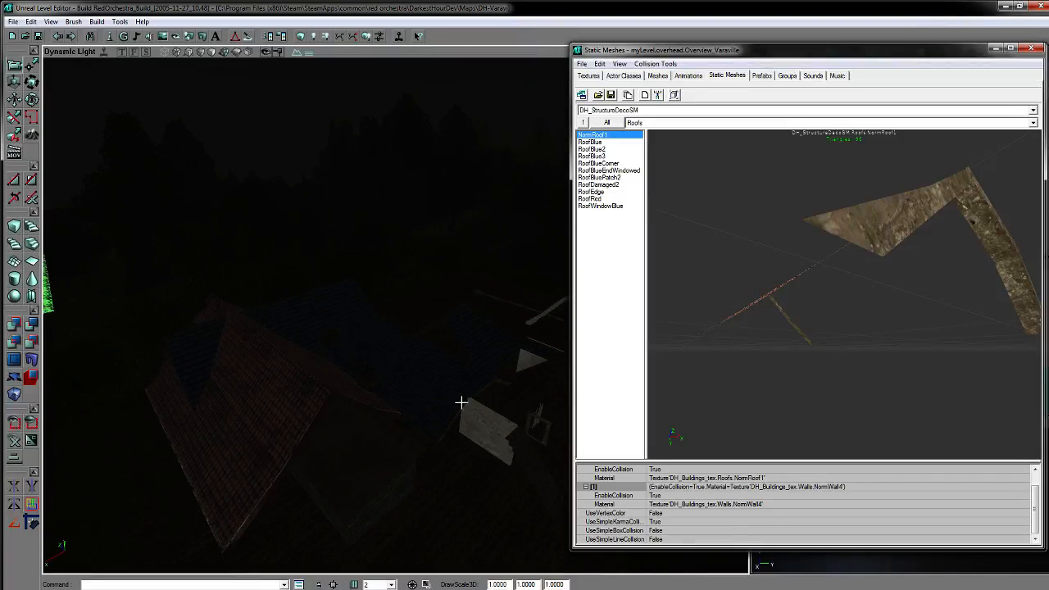
right_drag(393, 281, 318, 281)
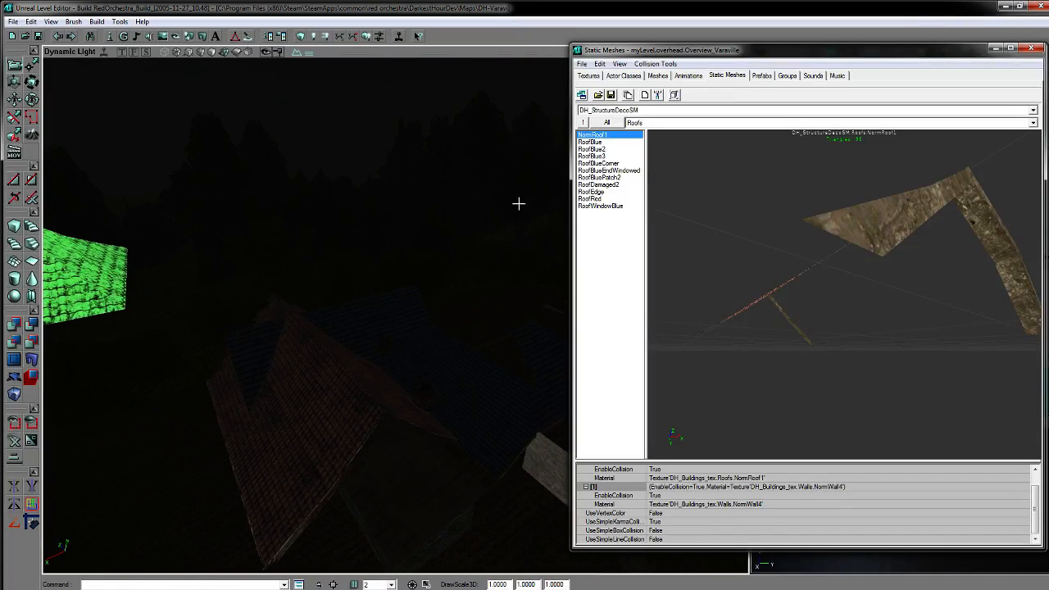
Step: Preview the stock RoofBlue mesh and select the blue roofs in the map for comparison
click(590, 143)
right_drag(480, 271, 279, 292)
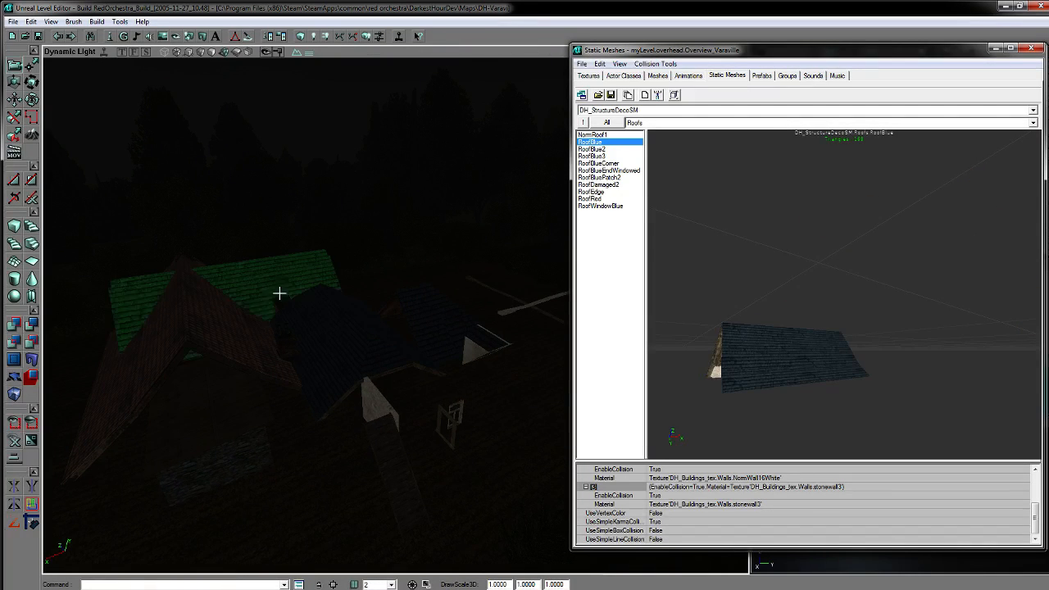
click(306, 314)
drag(643, 372, 676, 379)
right_drag(372, 401, 304, 330)
click(287, 294)
right_drag(355, 393, 356, 328)
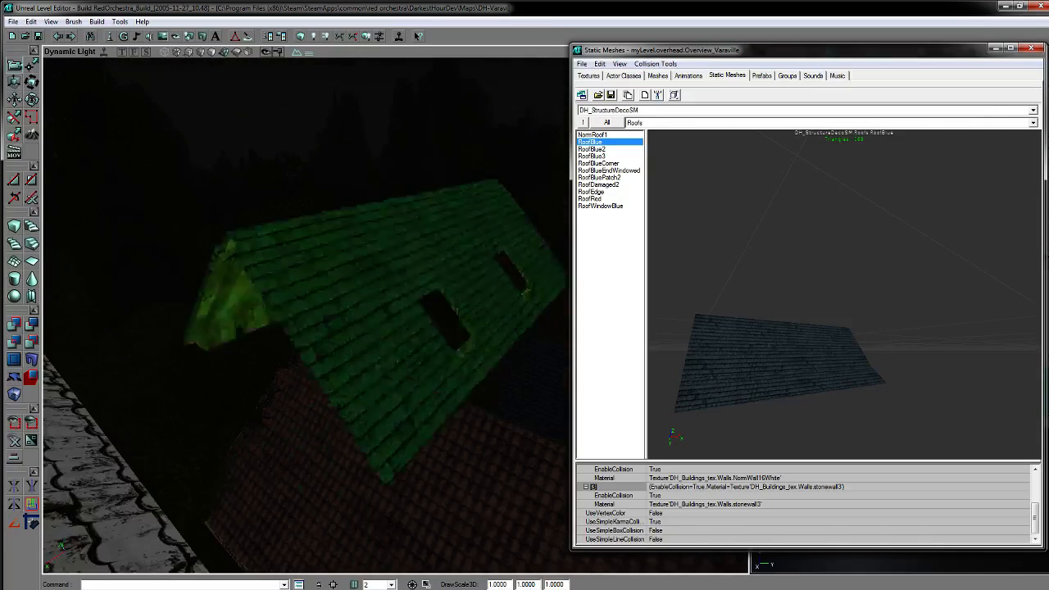
Step: Compare the blue roof with two window openings and the red roof below it against the RoofBlue preview
ctrl+drag(405, 439, 404, 368)
right_drag(404, 440, 405, 409)
drag(784, 362, 868, 401)
drag(401, 344, 448, 410)
click(365, 396)
click(421, 377)
click(249, 415)
ctrl+drag(248, 415, 245, 287)
drag(409, 378, 332, 378)
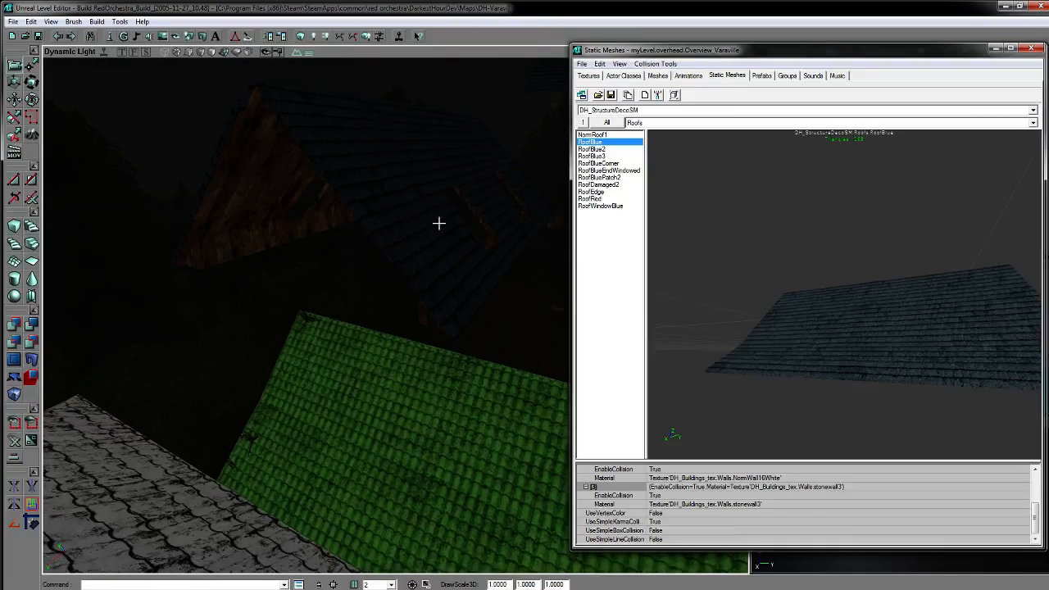
Step: Open the windowed blue roof's display properties and select the stock RoofBlue3 mesh from the Roofs group of DH_StructureDecoSM
double_click(439, 223)
click(70, 84)
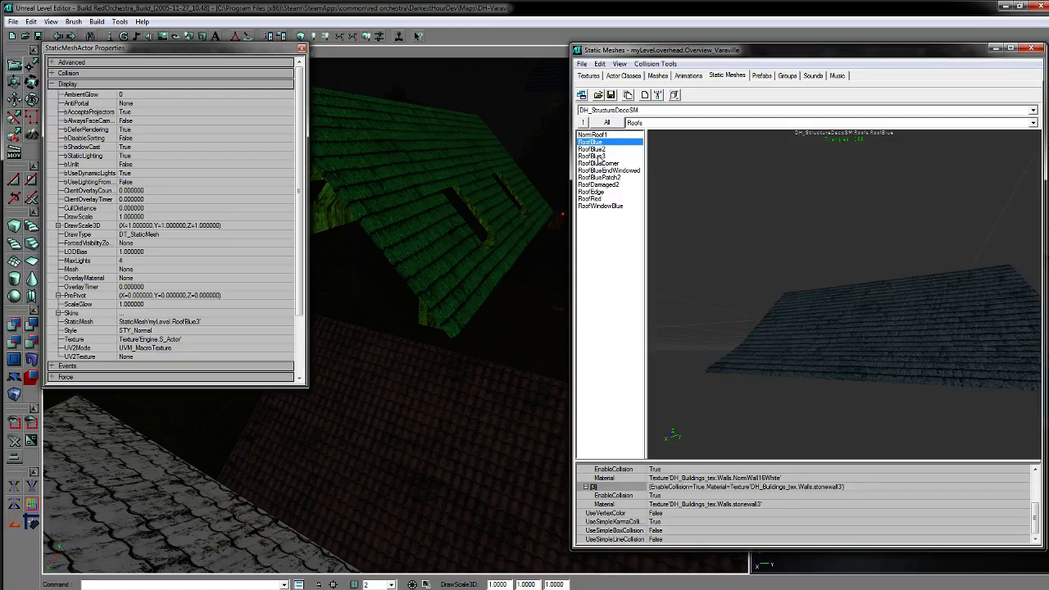
click(593, 156)
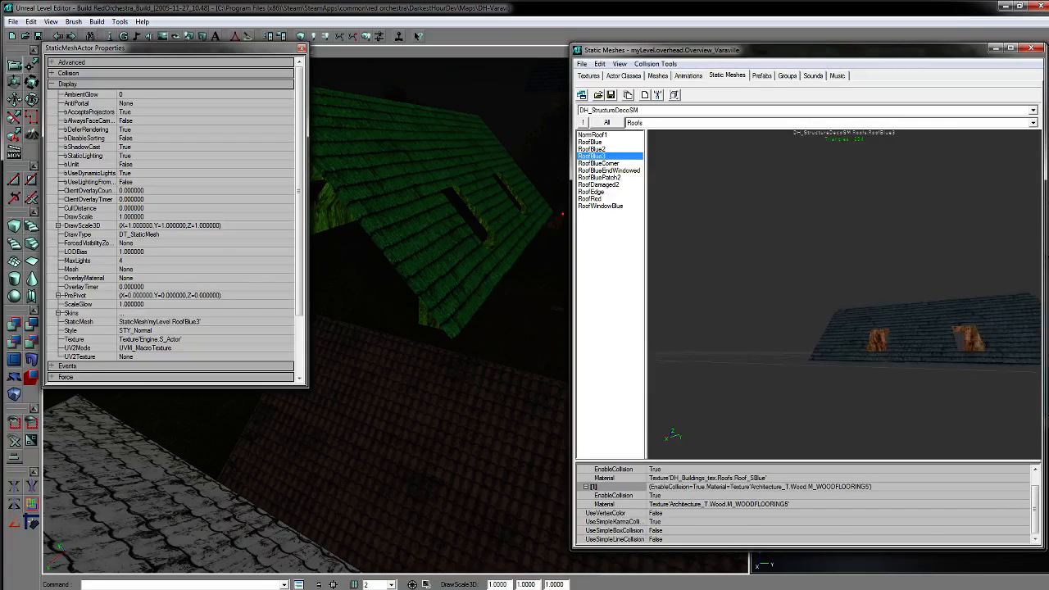
right_drag(461, 392, 460, 335)
drag(460, 393, 483, 377)
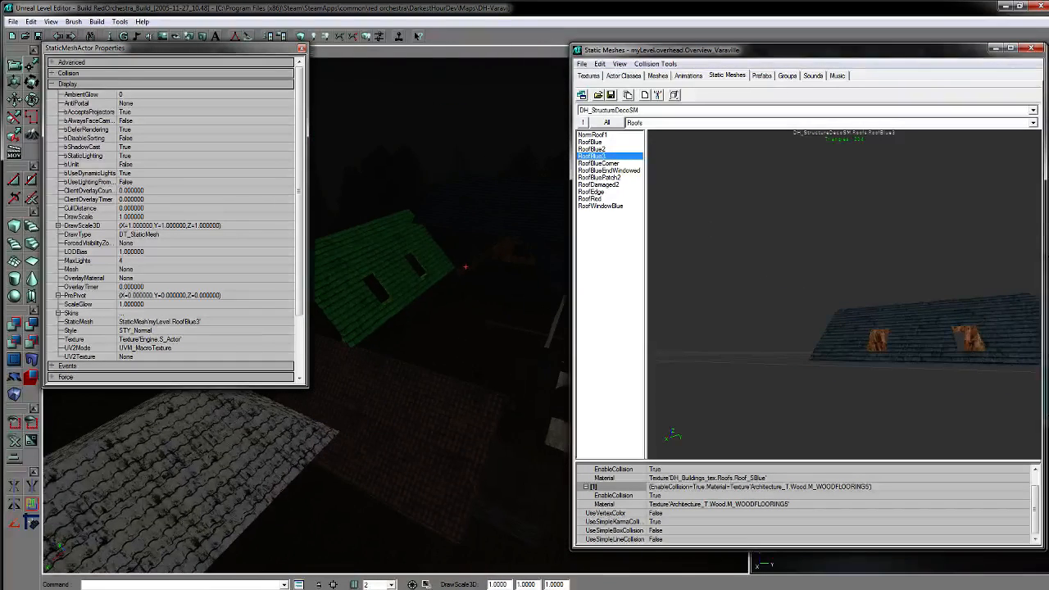
Step: Try DH_StructureDecoSM.Roofs.RoofBlue3 on a copy of the windowed blue roof and delete the copy
ctrl+shift+drag(423, 365, 372, 339)
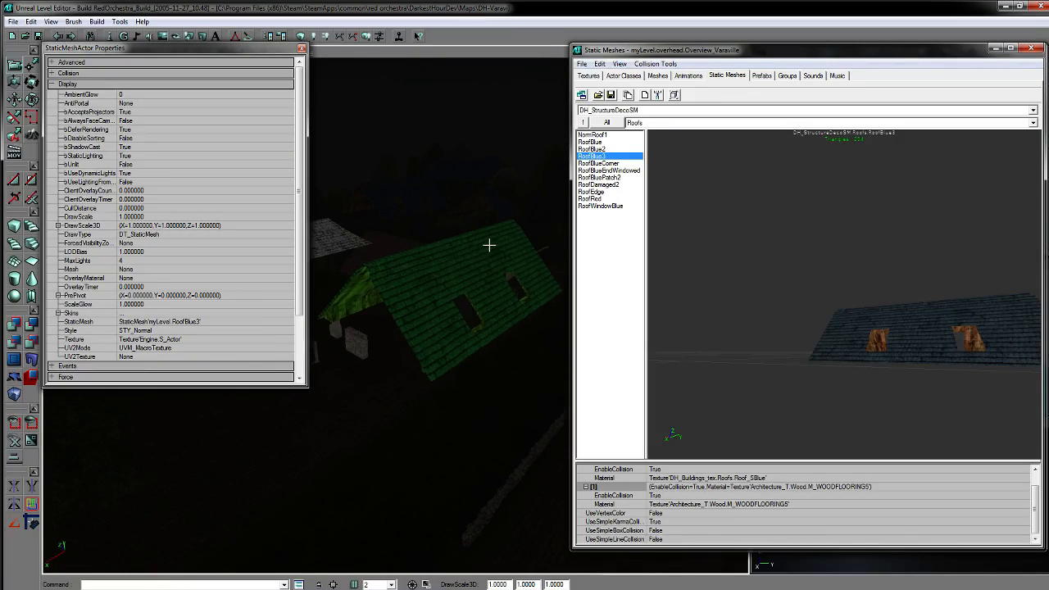
click(160, 321)
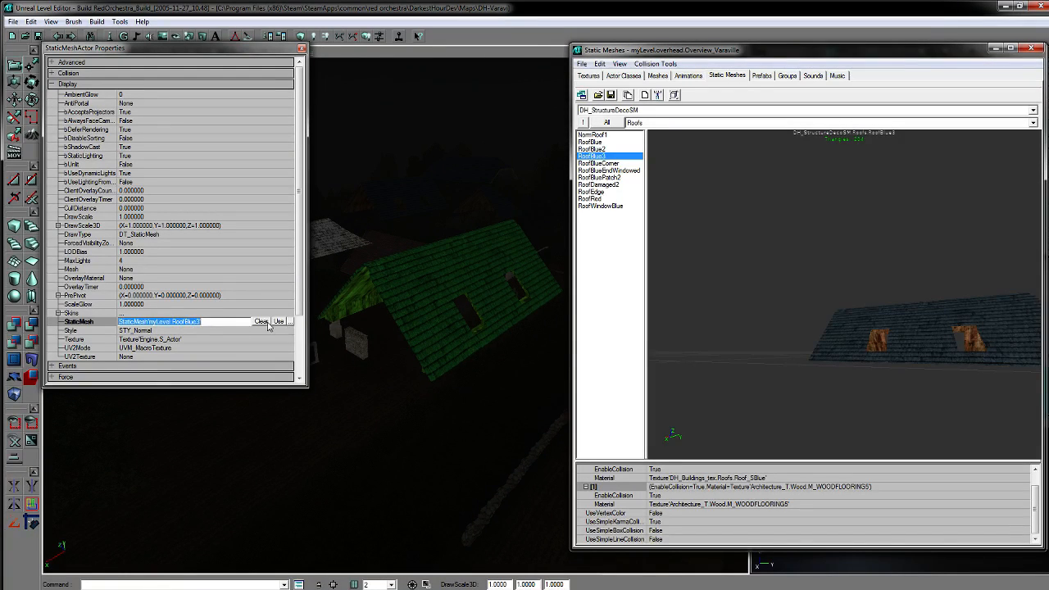
click(277, 322)
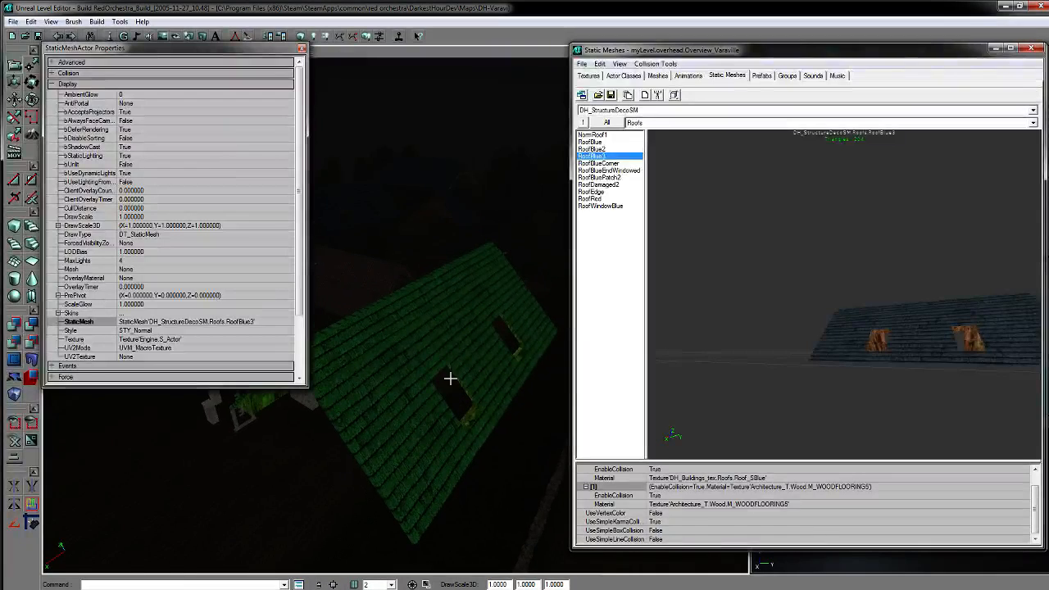
key(Delete)
Step: Select every actor that uses the myLevel RoofBlue3 mesh and replace their static mesh with DH_StructureDecoSM.Roofs.RoofBlue3
drag(449, 431, 492, 410)
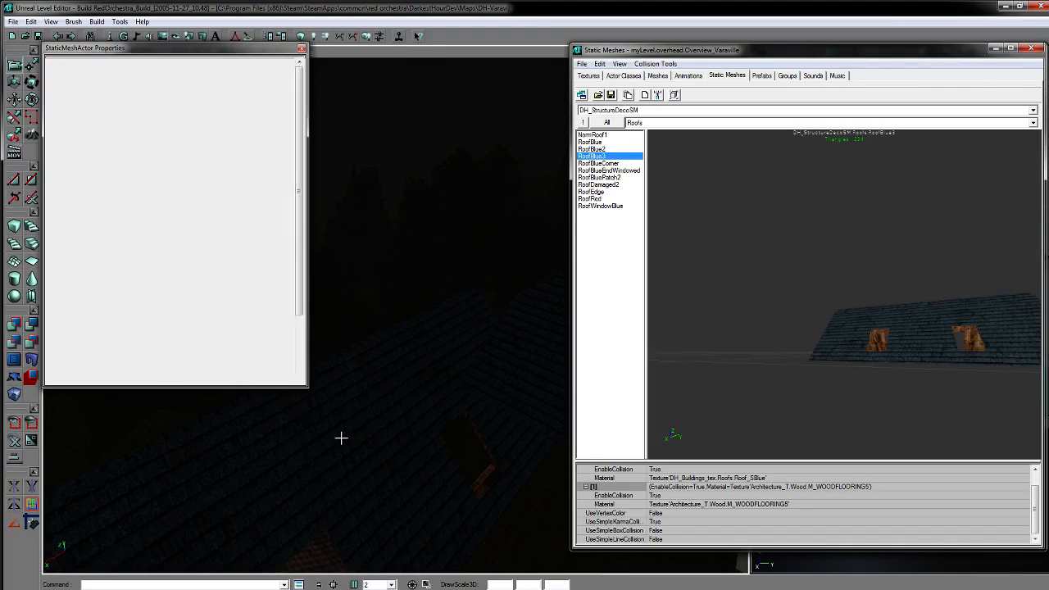
click(343, 439)
right_click(342, 442)
mouse_move(377, 271)
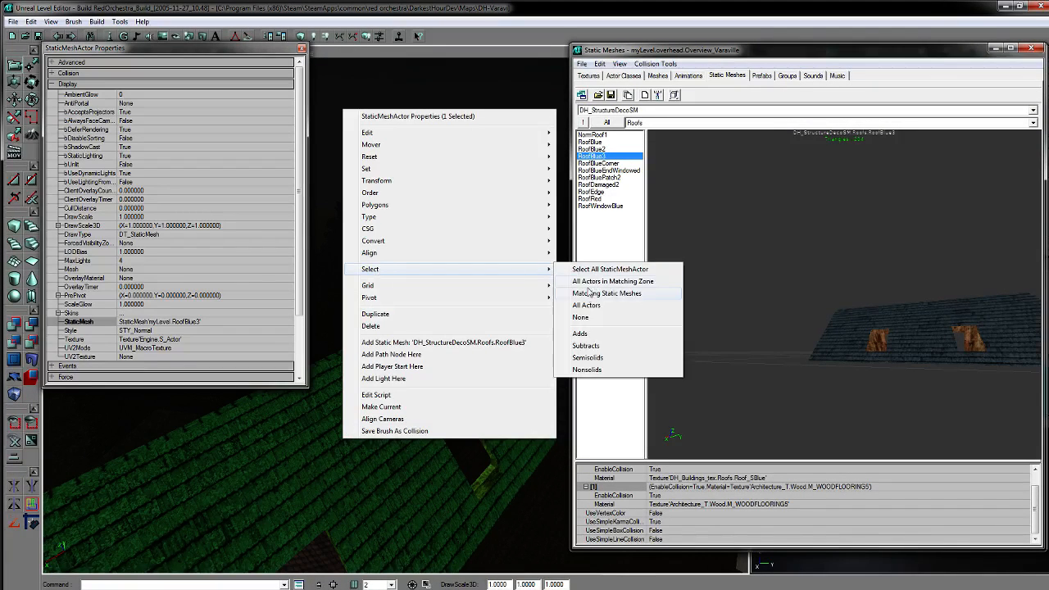
click(586, 294)
drag(525, 344, 524, 434)
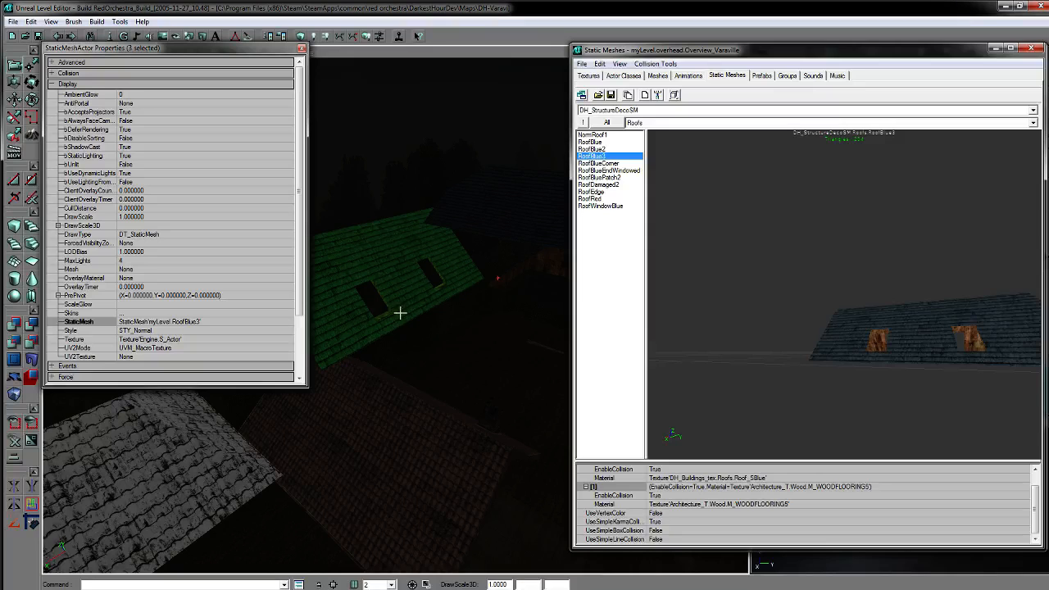
click(175, 324)
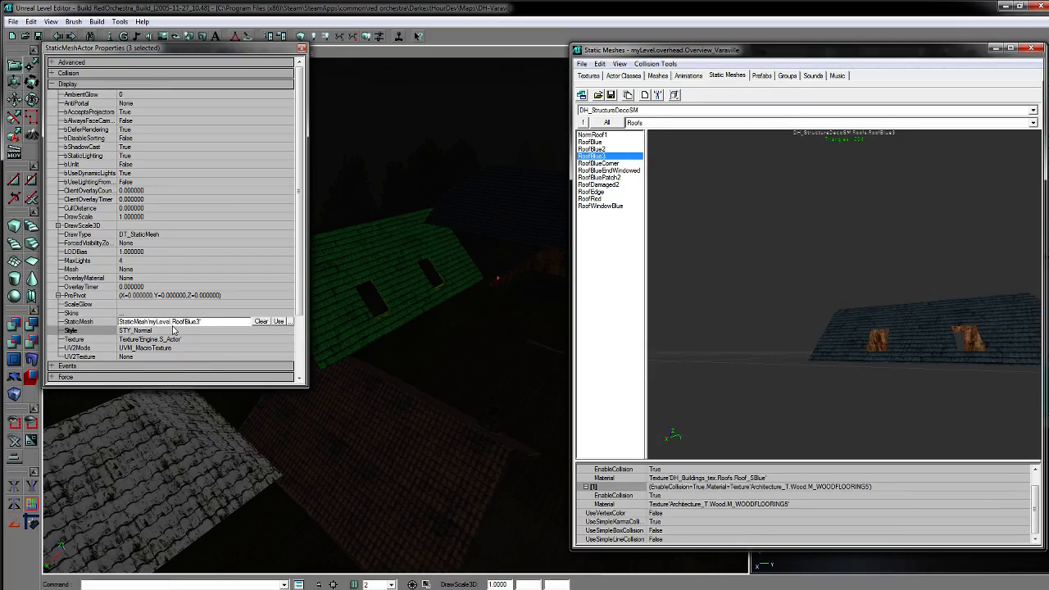
click(232, 321)
click(278, 322)
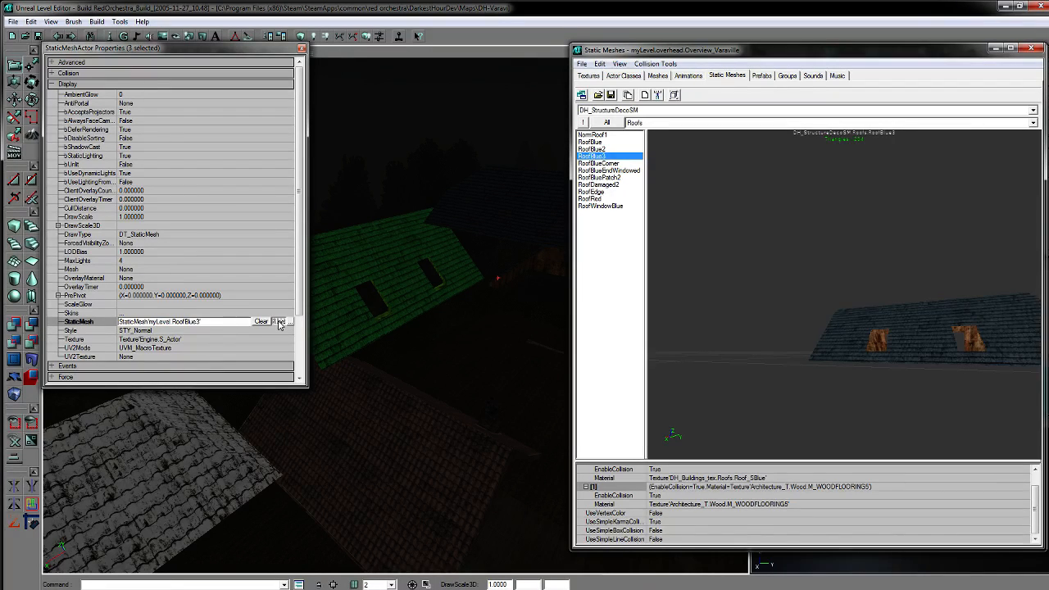
Step: Delete the sample windowed blue roof standing above the red roof
click(220, 424)
click(377, 306)
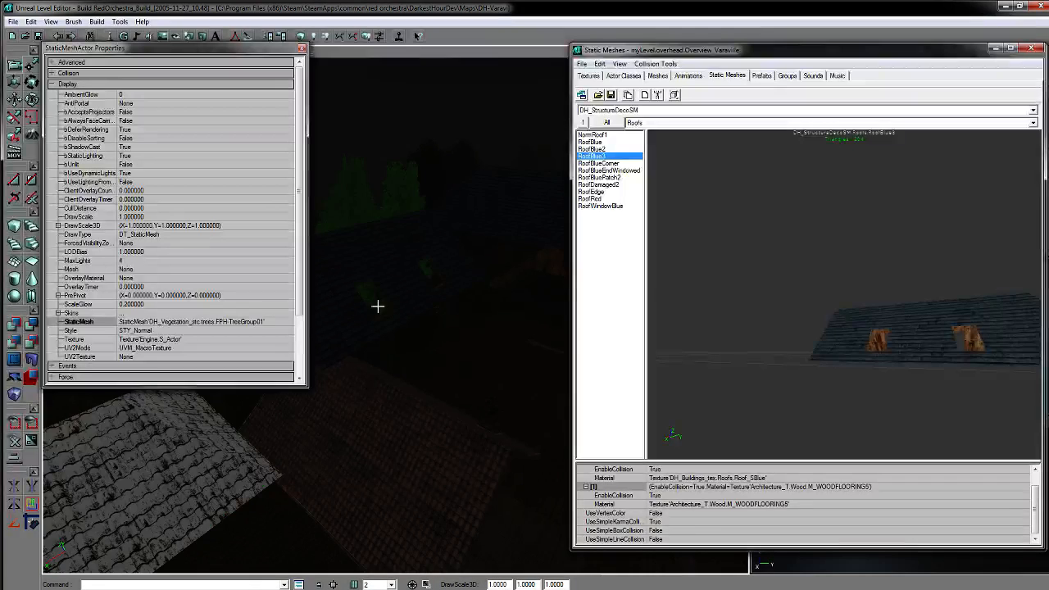
click(416, 288)
drag(417, 288, 467, 377)
key(Delete)
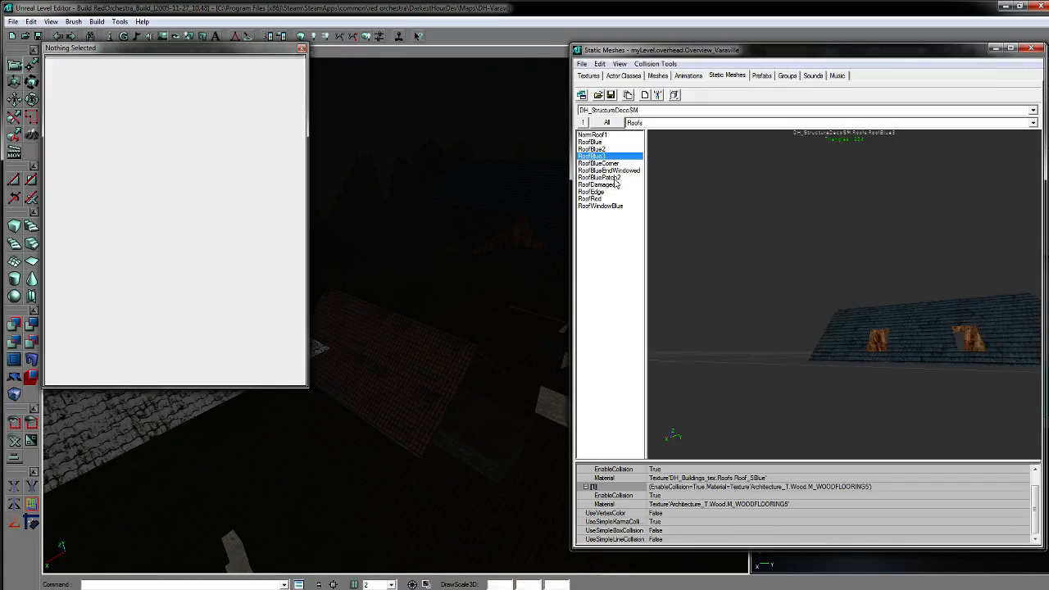
Step: Select the blue roof that uses the myLevel RoofBlue4 mesh and look for a counterpart among the stock RoofBlue meshes
click(422, 391)
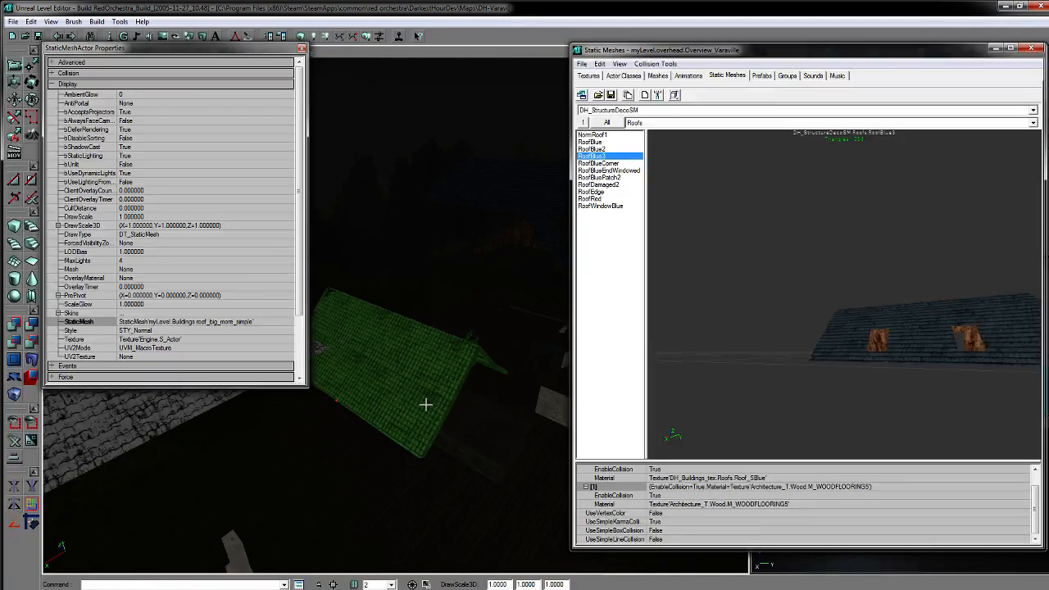
drag(435, 396, 446, 312)
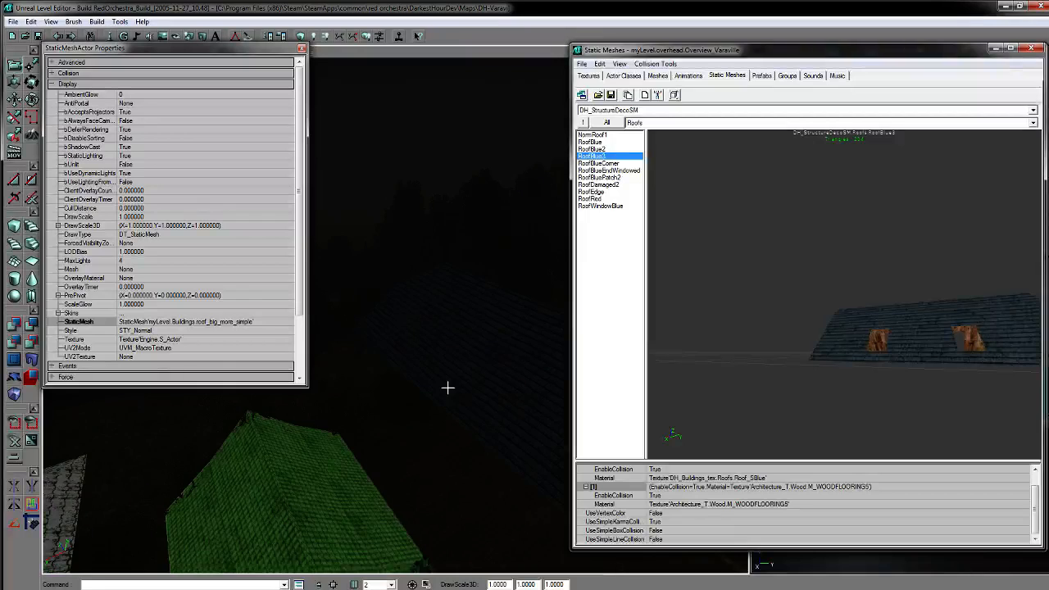
click(434, 395)
drag(384, 421, 442, 443)
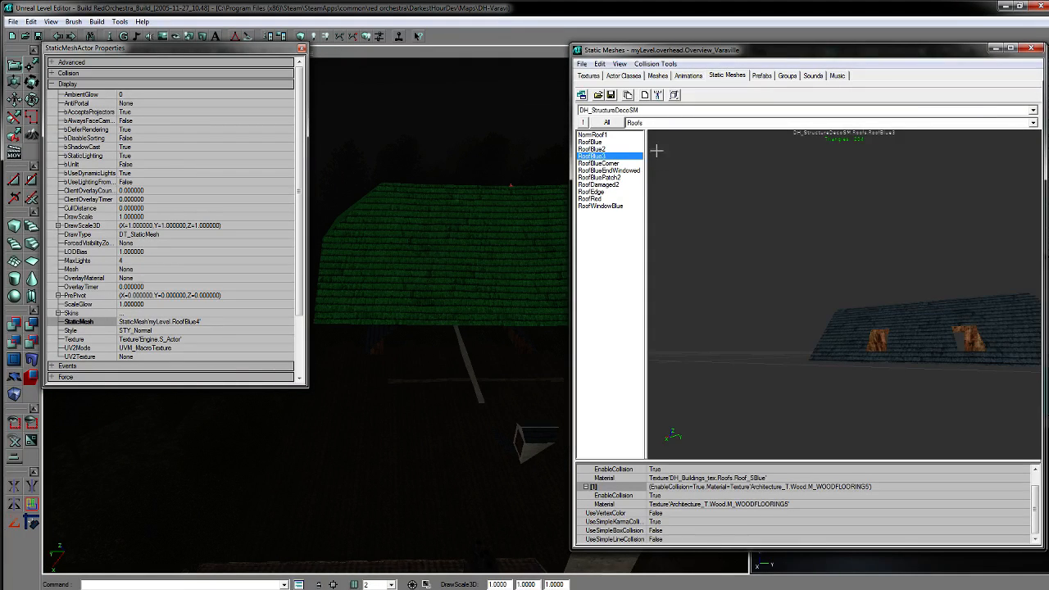
key(Up)
key(Up)
key(Down)
key(Down)
key(Down)
drag(778, 247, 828, 320)
click(602, 171)
key(Down)
key(Up)
click(641, 126)
click(638, 120)
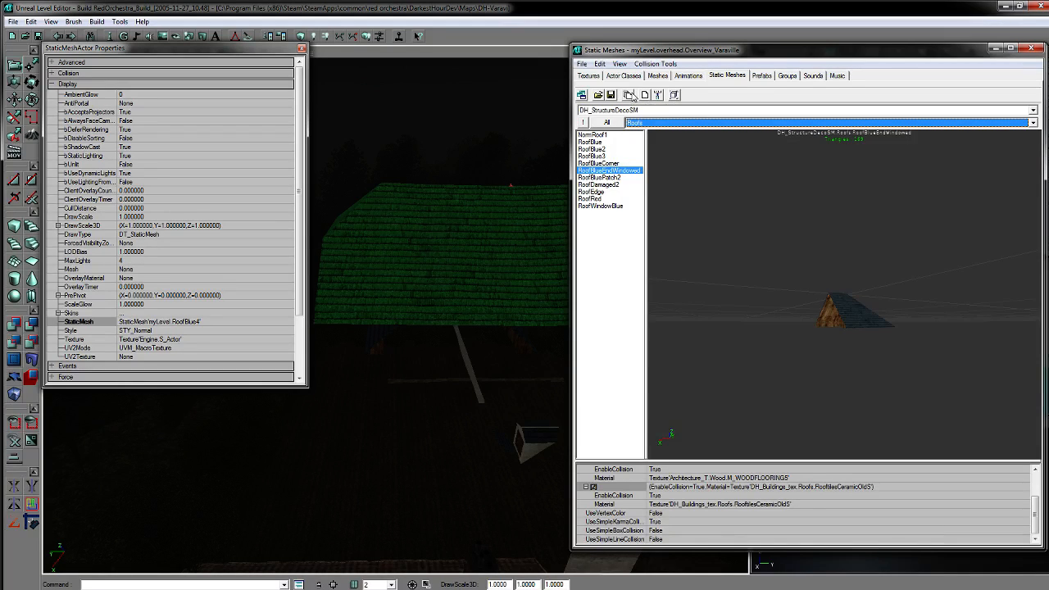
click(636, 122)
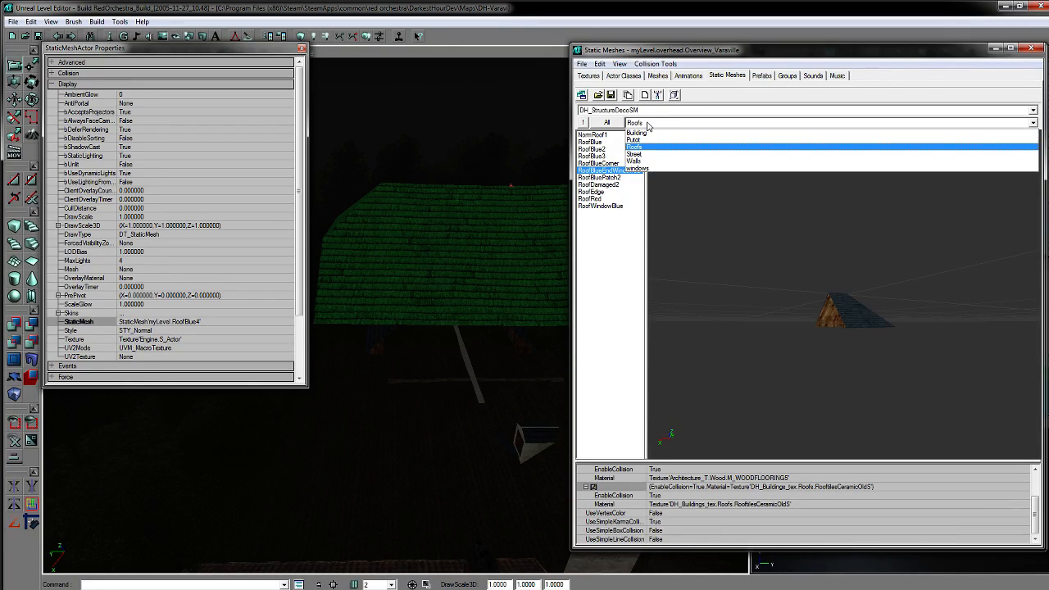
click(645, 125)
Step: Go through the remaining meshes in the Roofs group of DH_StructureDecoSM to find a match for RoofBlue4
click(618, 186)
key(Up)
key(Up)
key(Up)
key(Up)
key(Up)
key(Up)
key(Up)
key(Down)
key(Down)
key(Down)
key(Down)
key(Down)
key(Down)
key(Down)
key(Down)
key(Down)
Step: Switch to the Putot group of DH_StructureDecoSM and browse its meshes for a matching roof
click(643, 123)
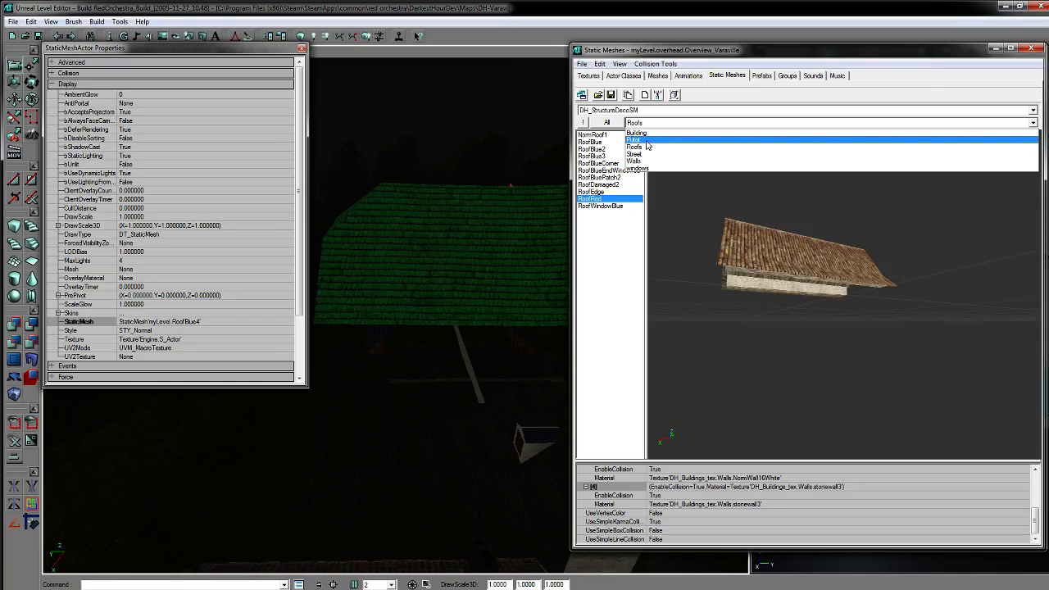
click(645, 142)
mouse_move(637, 217)
mouse_down()
mouse_move(647, 328)
mouse_move(674, 435)
mouse_move(657, 414)
mouse_move(644, 350)
mouse_move(651, 214)
mouse_up()
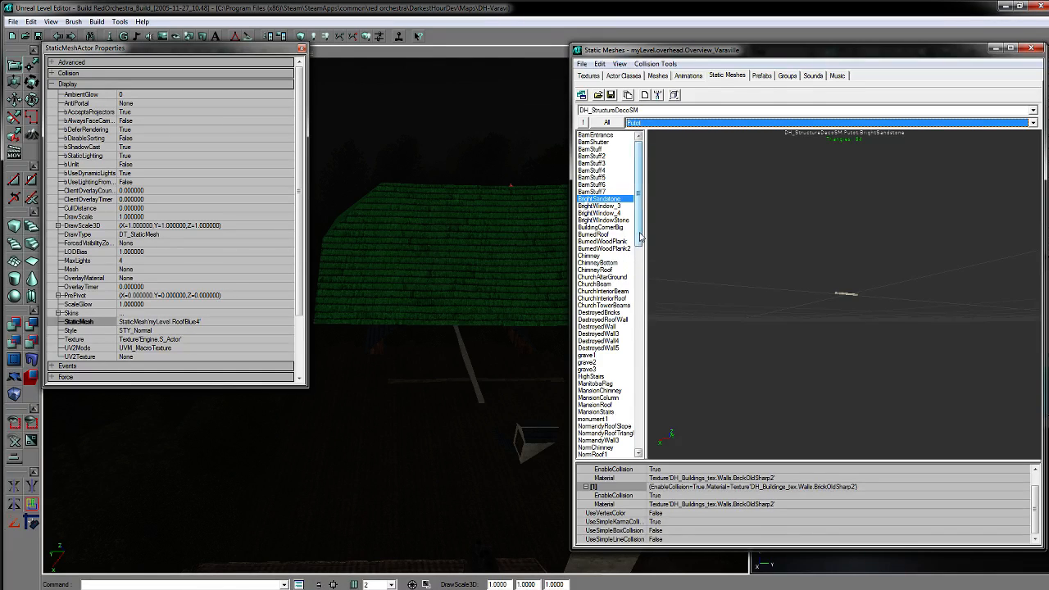
scroll(641, 238, down, 3)
click(593, 390)
click(607, 406)
key(Down)
key(Down)
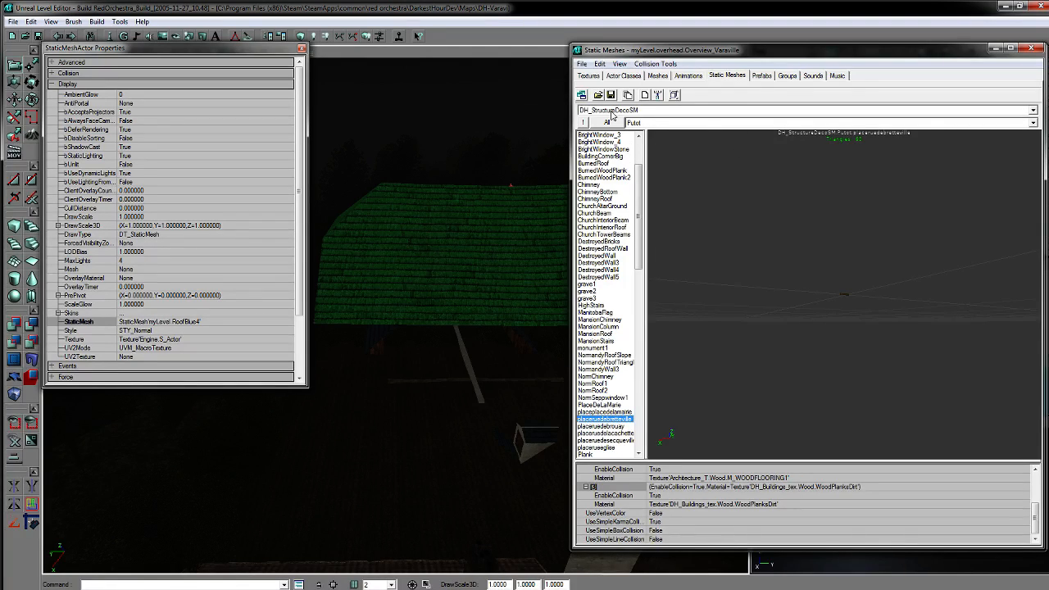
Step: Select the stock RoofBlue4 mesh in the Putot group and turn its preview to show the roof's shape
click(643, 122)
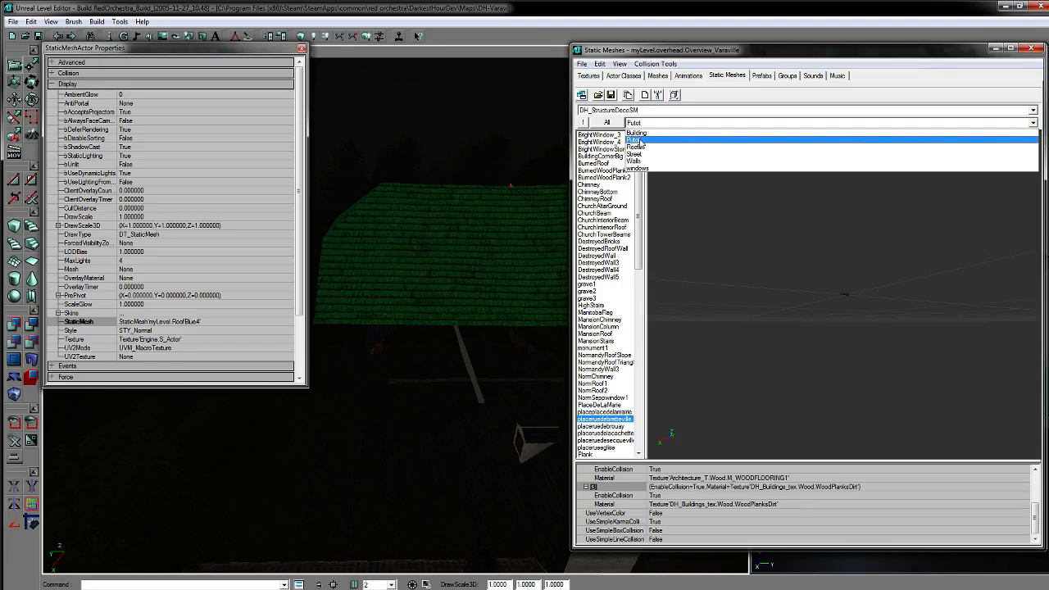
click(636, 140)
drag(639, 218, 646, 280)
click(602, 327)
click(604, 334)
click(613, 339)
drag(844, 327, 636, 327)
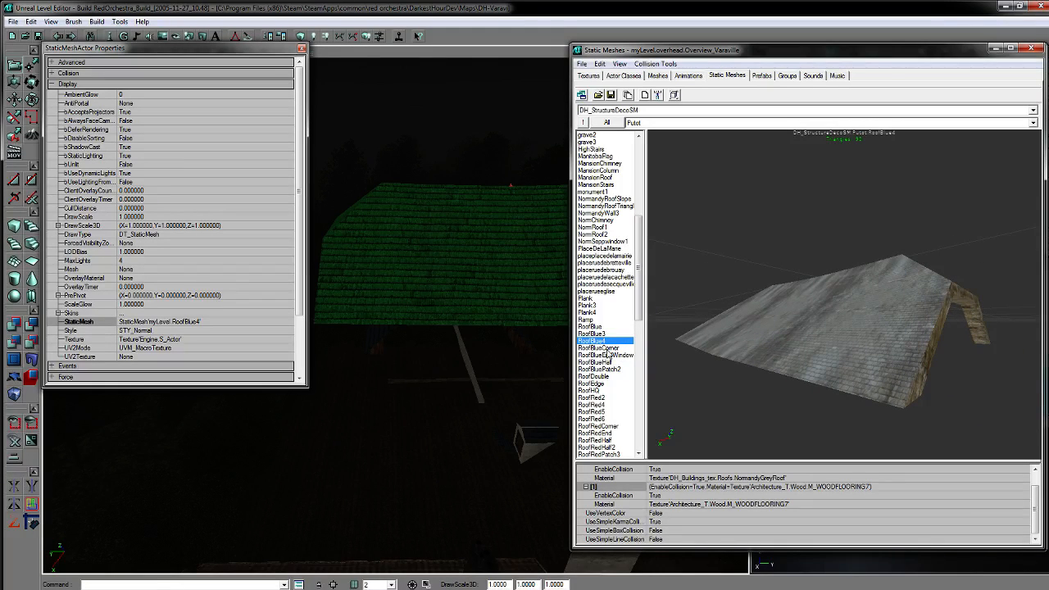
Step: Compare the selected myLevel RoofBlue4 roof in the map with the stock Putot RoofBlue4 preview
drag(326, 358, 344, 238)
drag(344, 327, 463, 263)
drag(126, 465, 420, 365)
drag(360, 284, 448, 361)
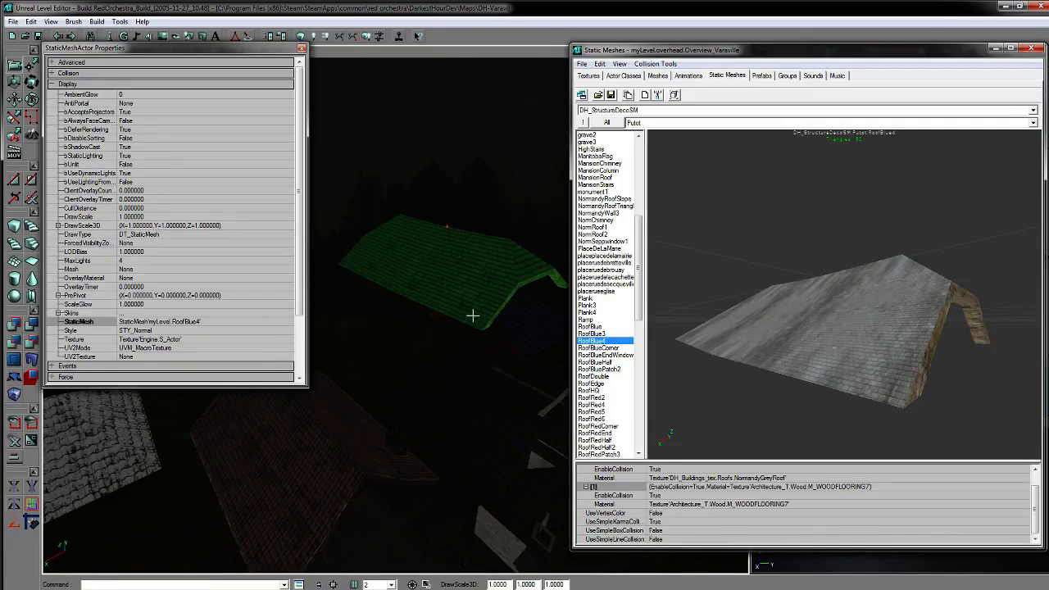
drag(685, 334, 756, 313)
drag(377, 323, 380, 320)
drag(444, 320, 494, 317)
mouse_move(229, 410)
mouse_down()
mouse_move(237, 422)
mouse_move(244, 409)
mouse_up()
Step: Try assigning DH_StructureDecoSM.Putot.RoofBlue4 to the selected blue roof and inspect it in the map
drag(223, 51, 187, 58)
drag(410, 328, 435, 336)
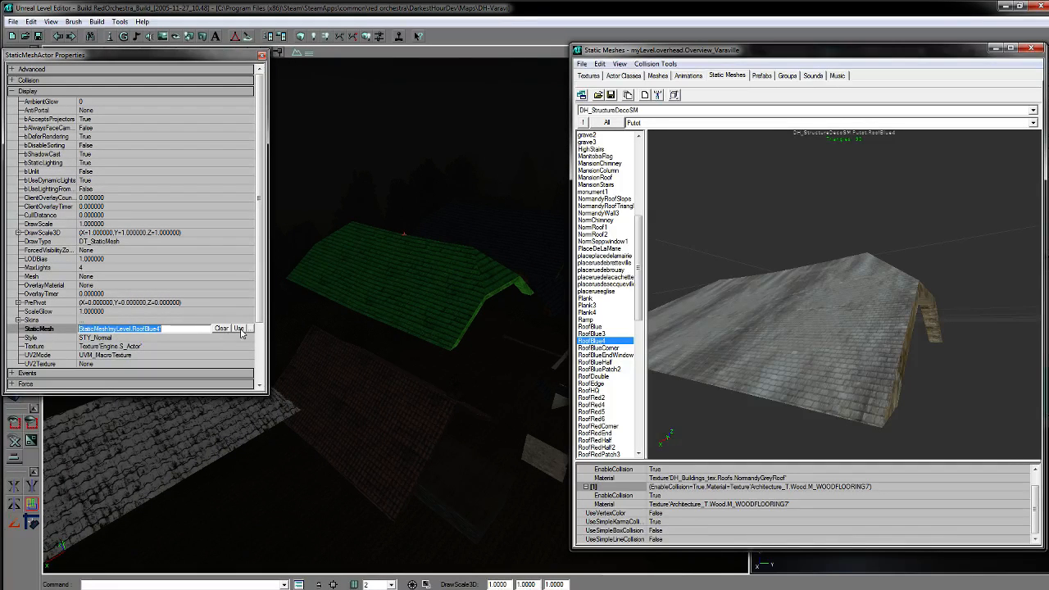
click(241, 330)
drag(339, 375, 409, 365)
click(409, 365)
Step: Select every actor that uses the myLevel RoofBlue4 mesh and replace their static mesh with DH_StructureDecoSM.Putot.RoofBlue4
click(439, 334)
right_click(439, 334)
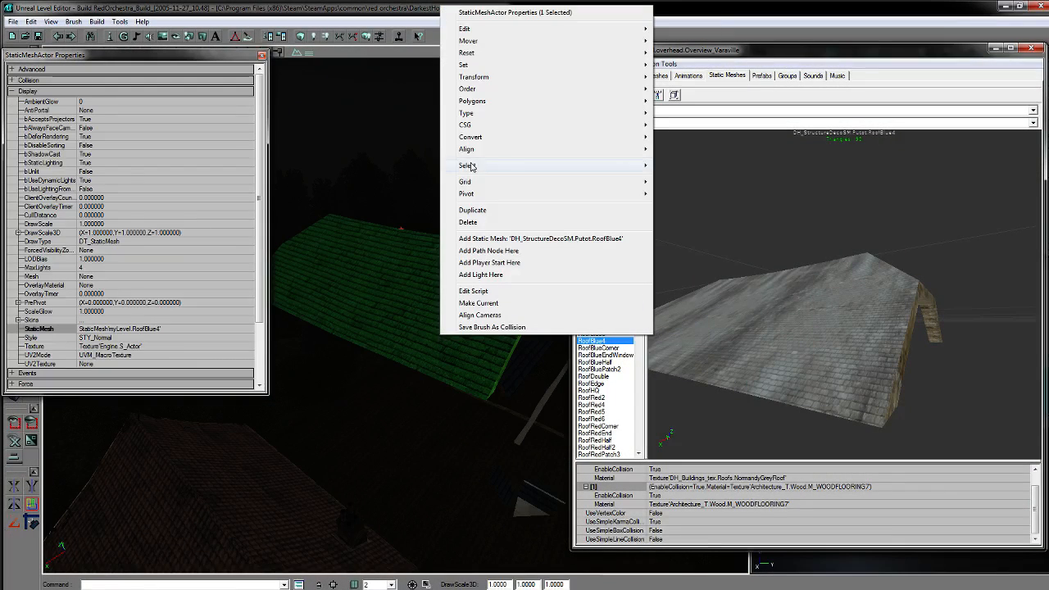
mouse_move(471, 166)
click(693, 190)
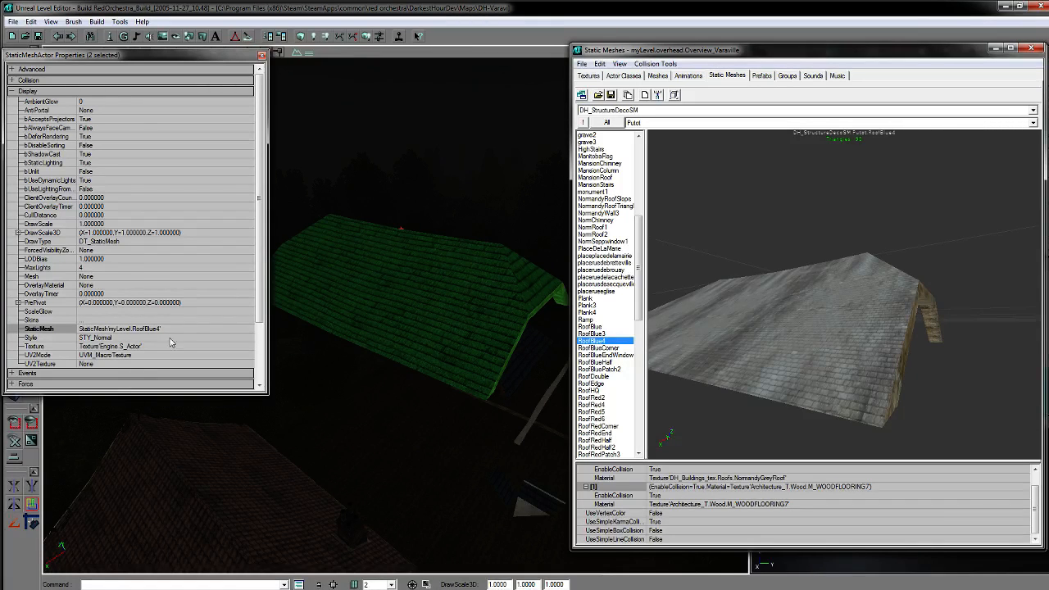
click(238, 329)
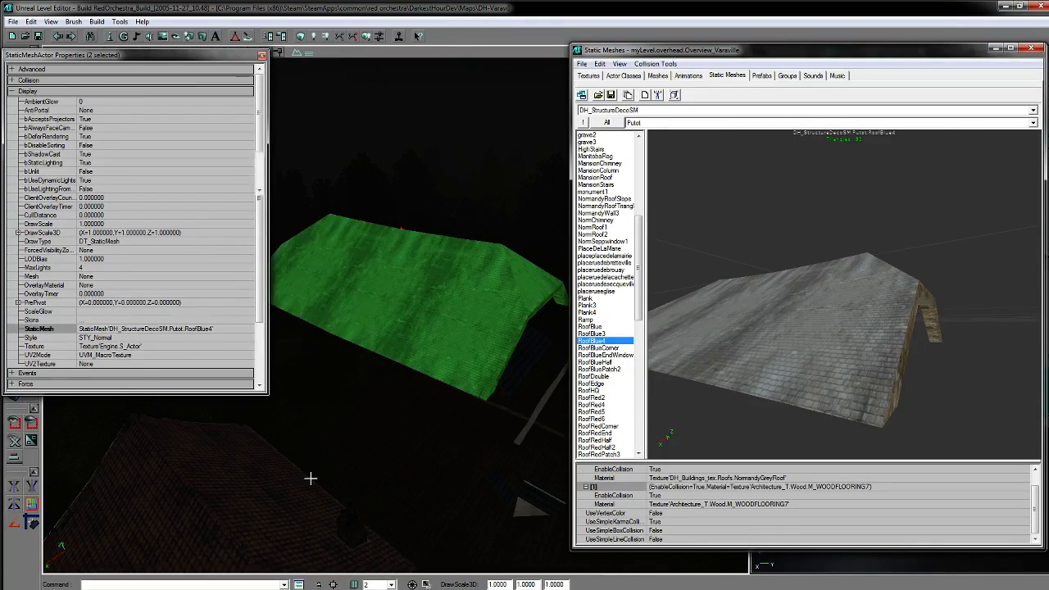
Step: Delete the RoofBlue4 sample roof from the map
click(233, 483)
click(409, 311)
drag(410, 312, 467, 369)
click(417, 446)
drag(418, 446, 508, 446)
drag(344, 446, 367, 323)
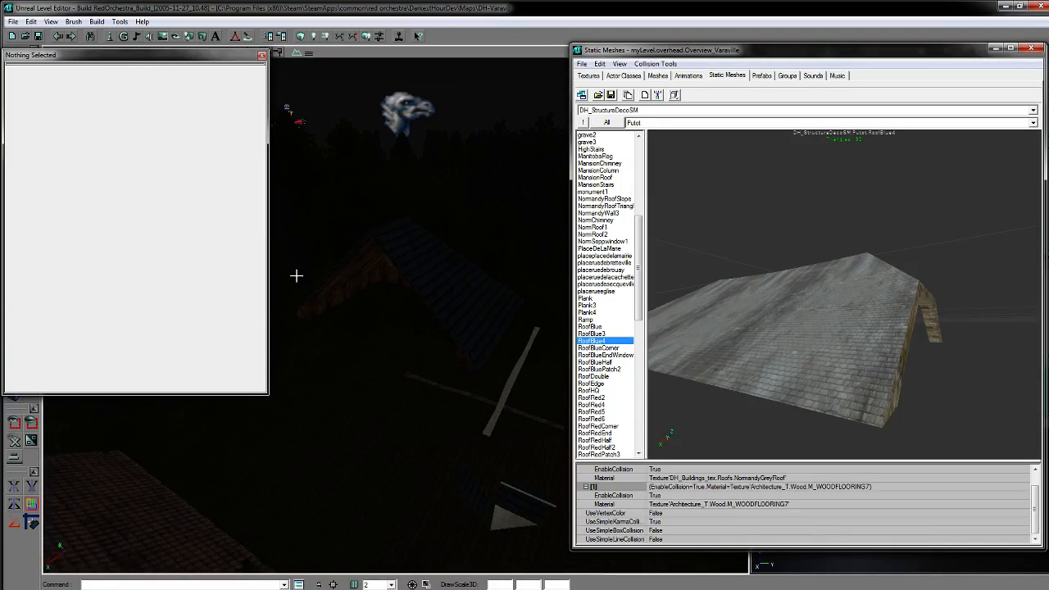
Step: Select the myLevel RoofBlueEndWindowed roof in the map and the stock RoofBlueEndWindowed mesh in the Roofs group of DH_StructureDecoSM
click(433, 305)
drag(440, 306, 425, 323)
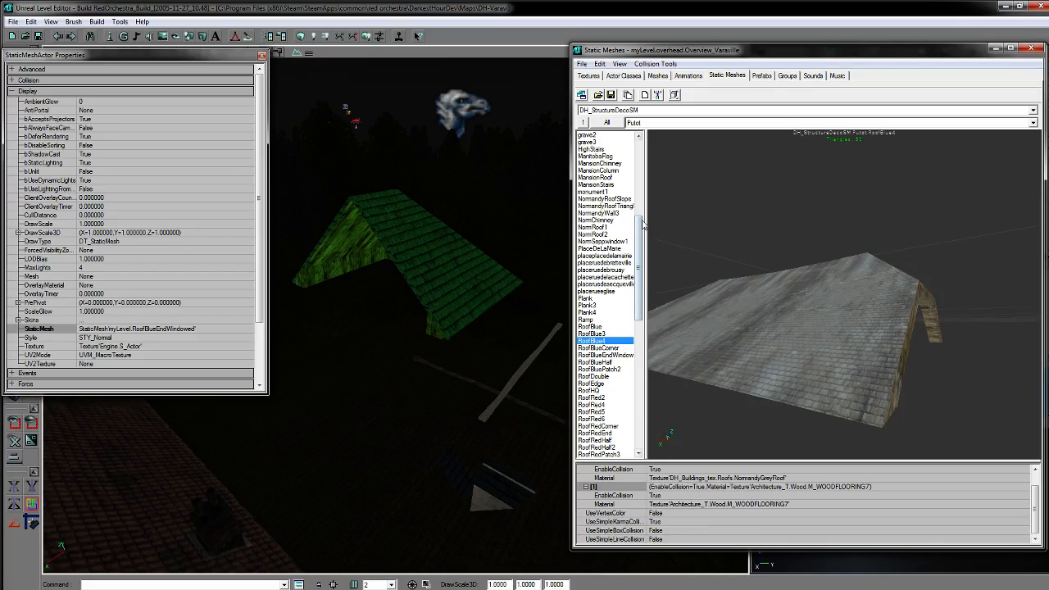
click(706, 123)
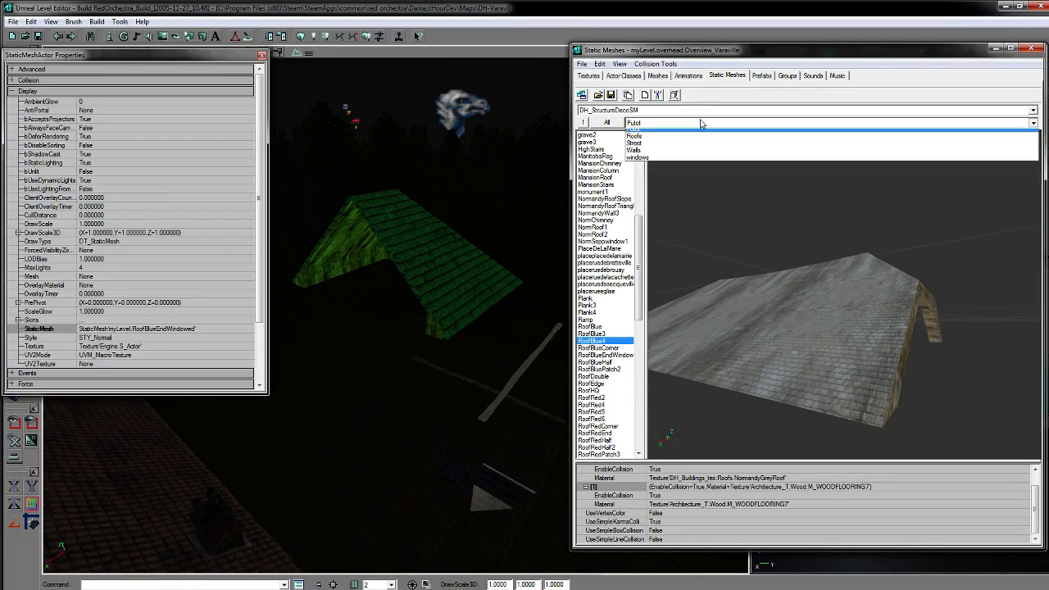
click(654, 148)
click(622, 170)
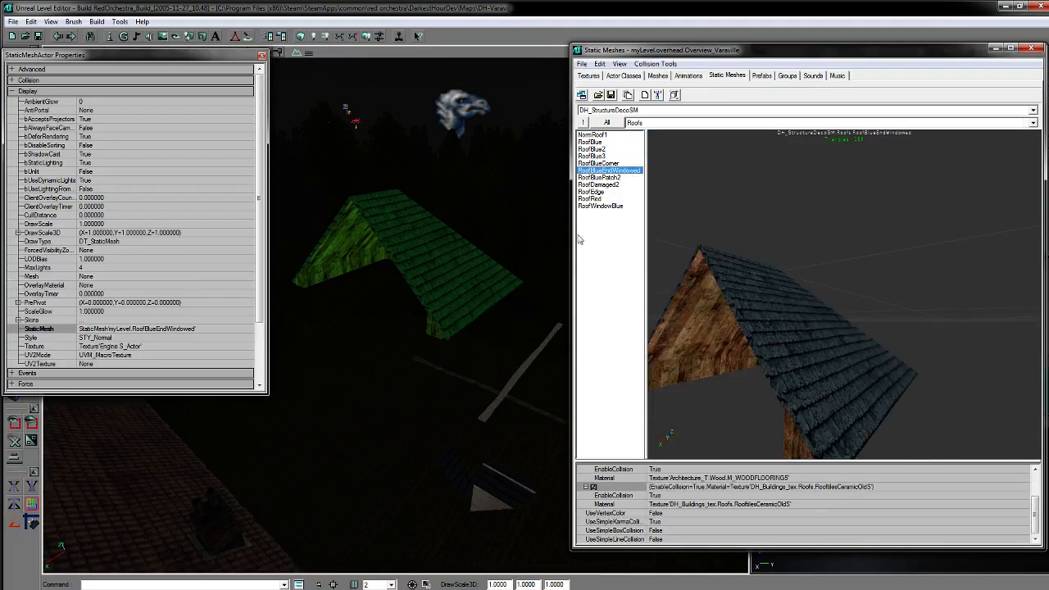
Step: Select every actor that uses the myLevel RoofBlueEndWindowed mesh and replace their static mesh with DH_StructureDecoSM.Roofs.RoofBlueEndWindowed
right_drag(407, 249, 445, 323)
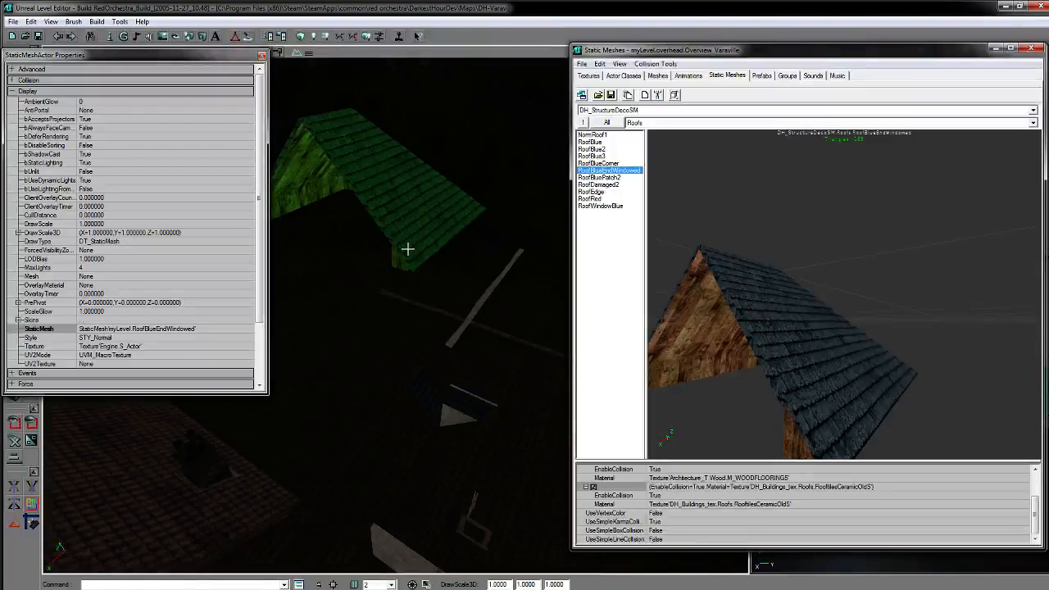
right_click(401, 224)
mouse_move(444, 387)
click(696, 410)
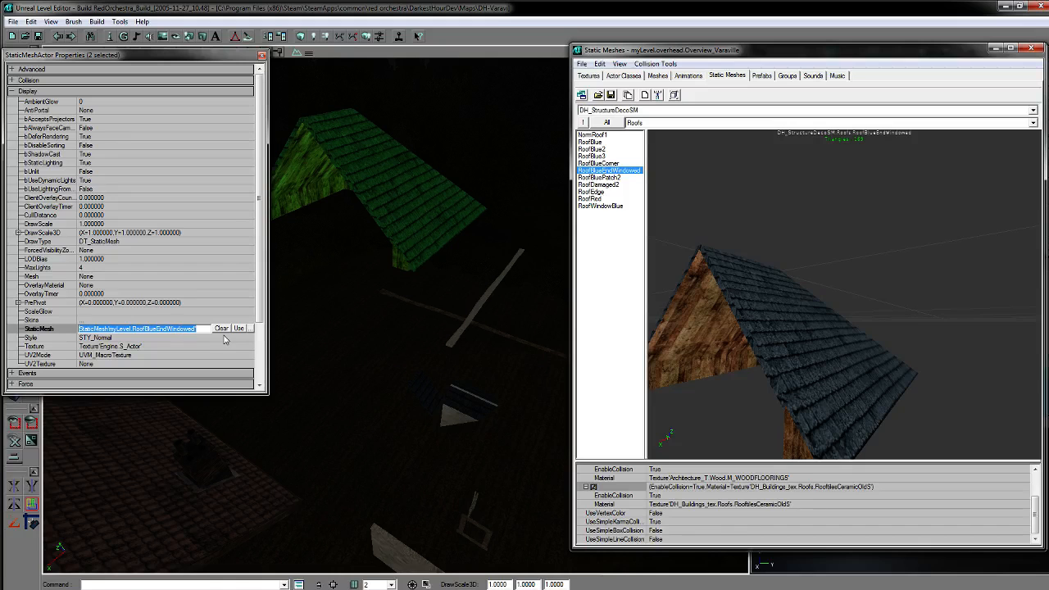
click(159, 461)
Step: Delete the RoofBlueEndWindowed sample roof from the map and move on to the small blue roof patch
click(395, 177)
drag(414, 307, 417, 351)
key(Delete)
right_drag(416, 351, 405, 327)
mouse_move(520, 246)
mouse_down()
mouse_move(520, 213)
mouse_move(520, 245)
mouse_up()
mouse_move(442, 353)
mouse_down()
mouse_move(426, 377)
mouse_move(385, 344)
mouse_move(445, 358)
mouse_up()
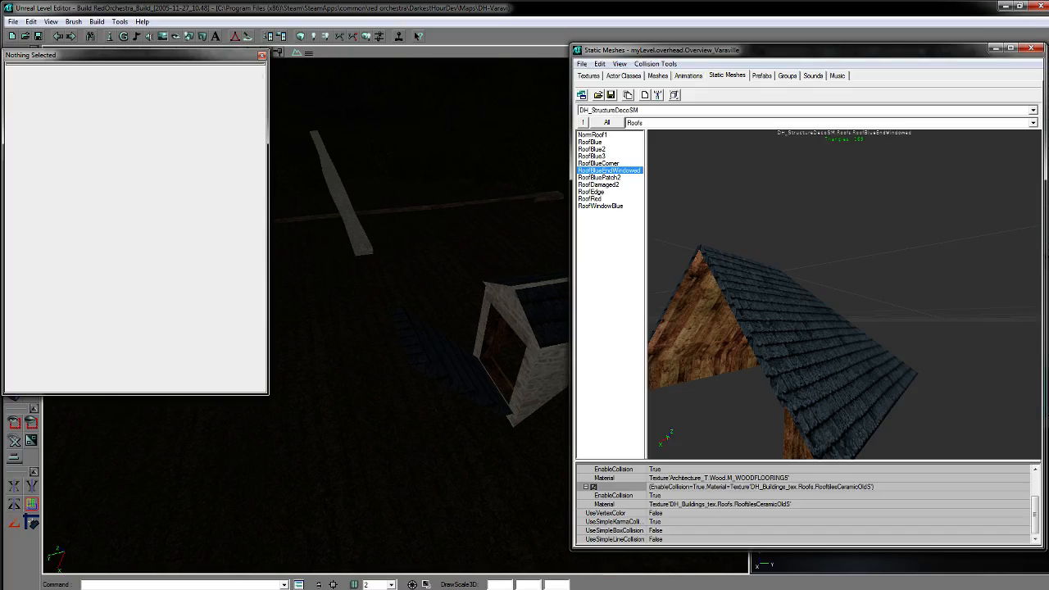
Step: Select every actor matching the myLevel RoofBluePatch2 piece and replace their static mesh with DH_StructureDecoSM.Roofs.RoofBluePatch2
key(ctrl+z)
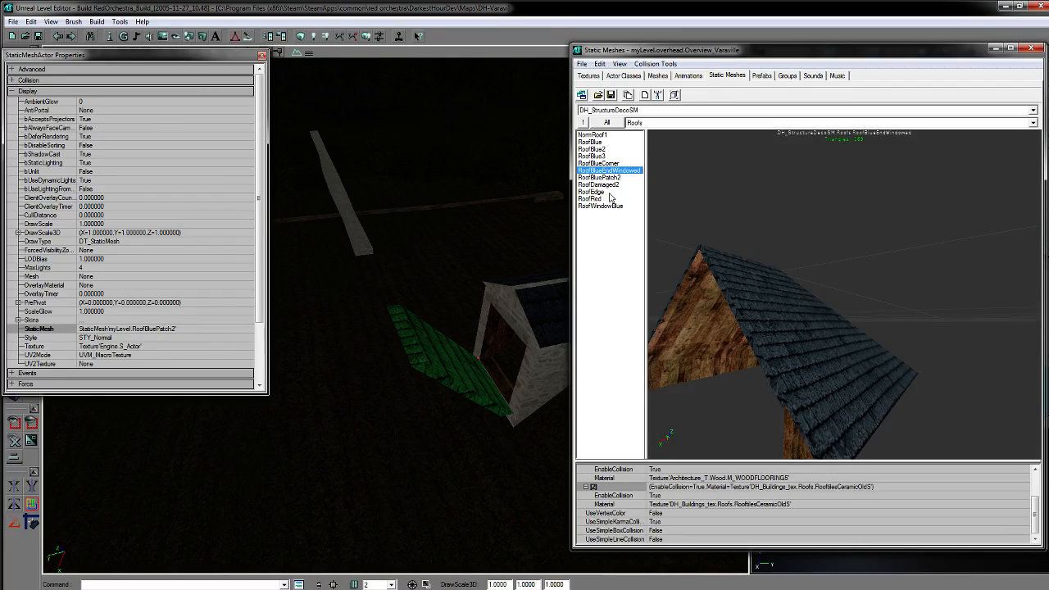
click(607, 178)
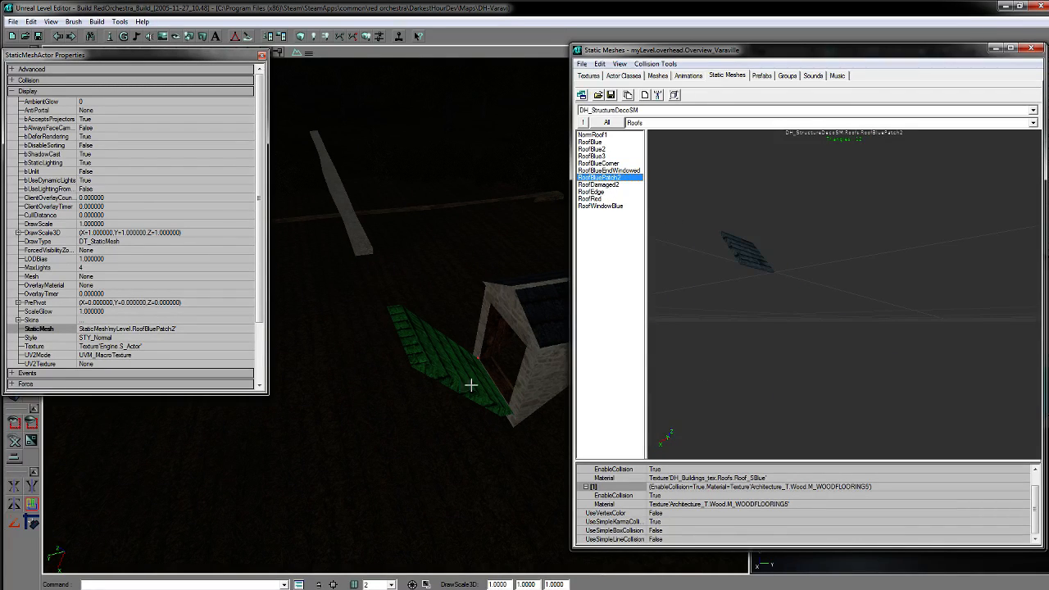
right_click(439, 356)
mouse_move(511, 186)
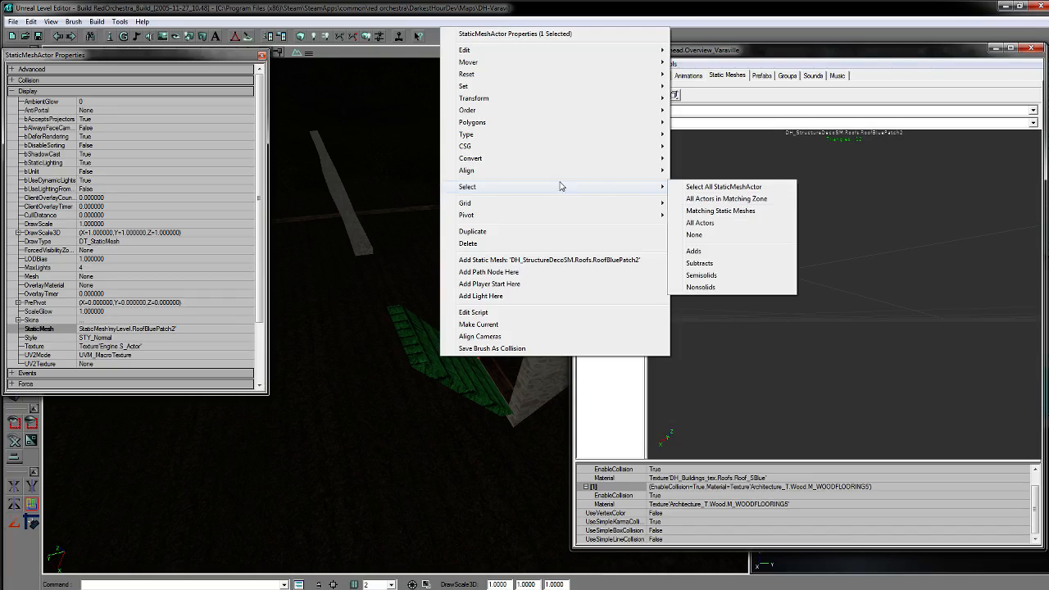
click(712, 210)
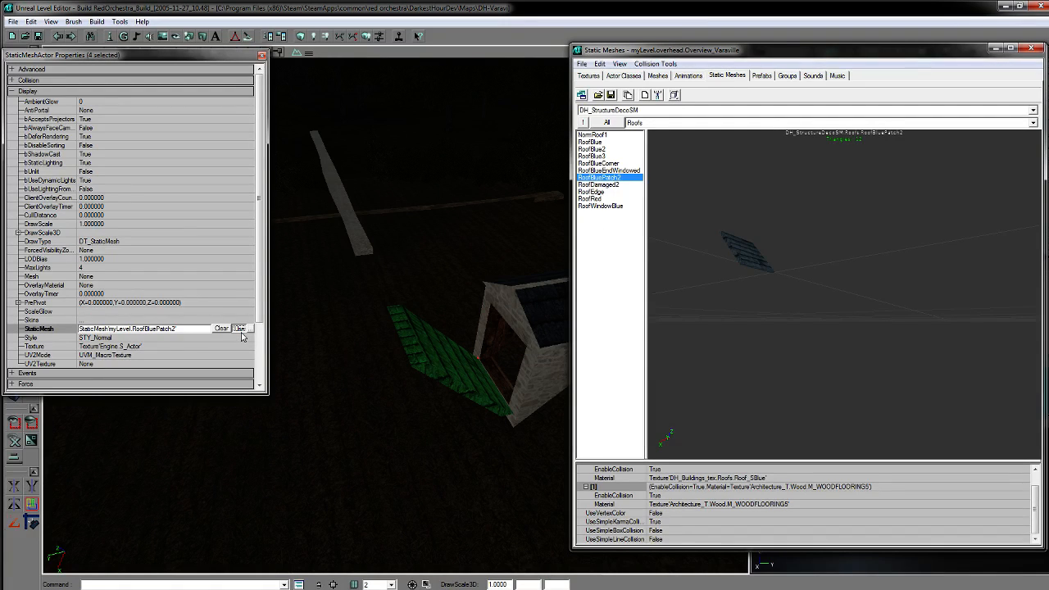
Step: Delete the RoofBluePatch2 sample piece beside the roof window from the map
click(529, 341)
click(469, 390)
key(Delete)
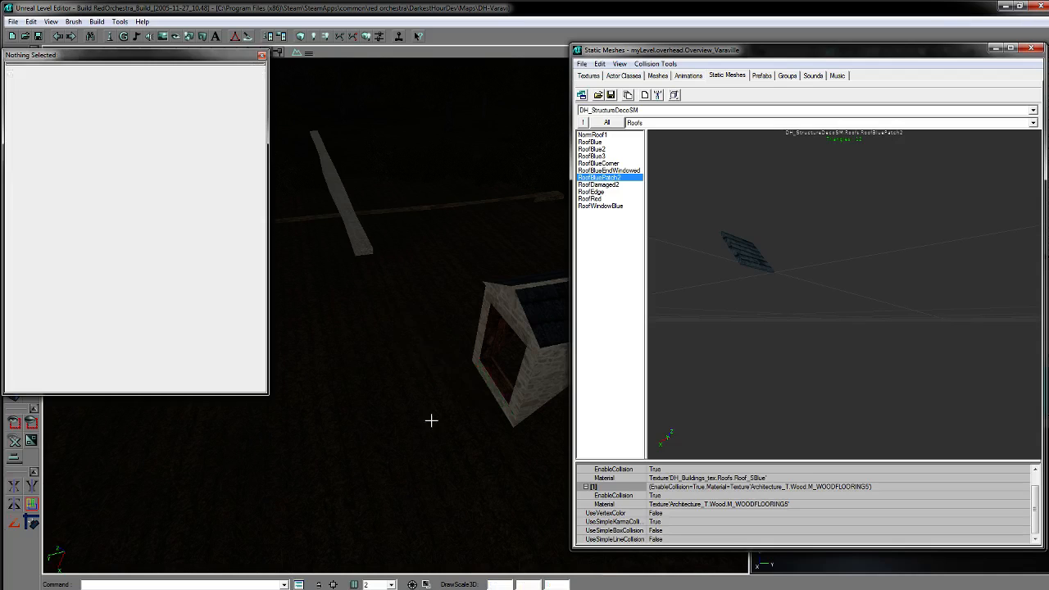
Step: Select every actor matching the myLevel RoofWindowBlue dormer and replace their static mesh with DH_StructureDecoSM.Roofs.RoofWindowBlue
drag(430, 418, 419, 375)
click(419, 375)
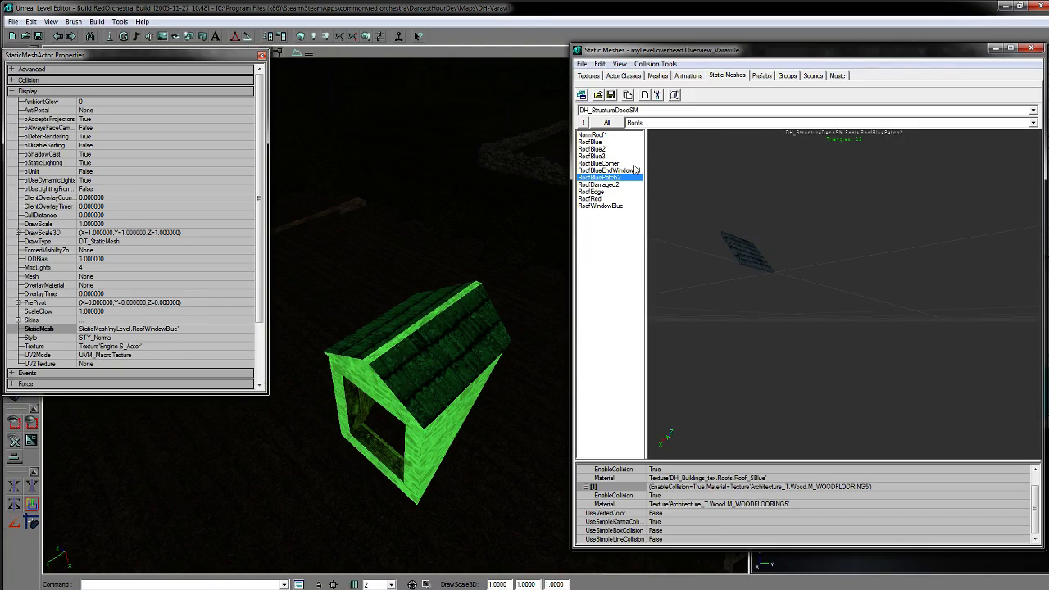
right_click(395, 373)
mouse_move(422, 204)
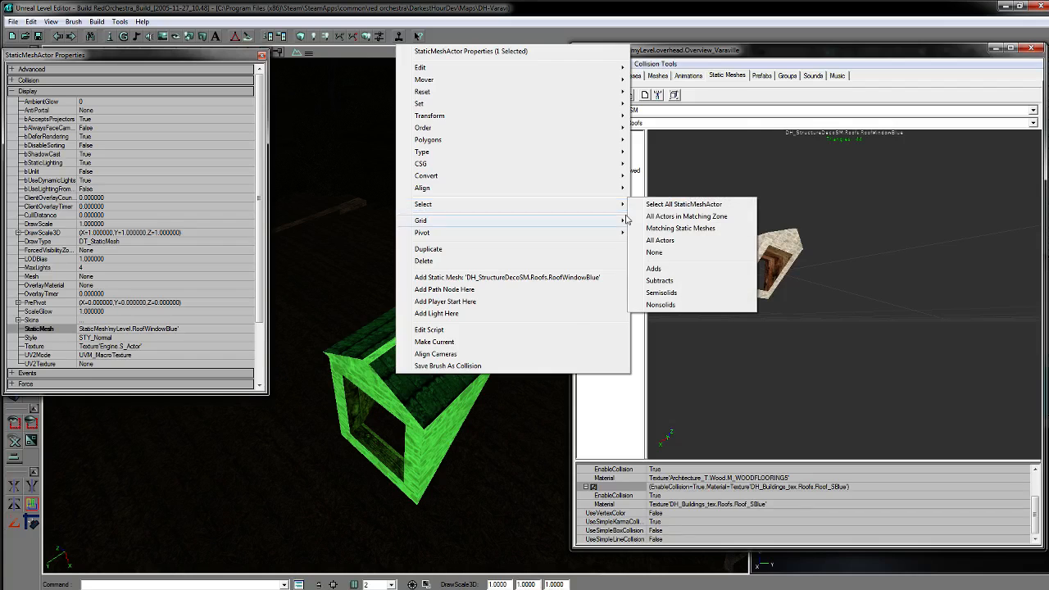
click(660, 230)
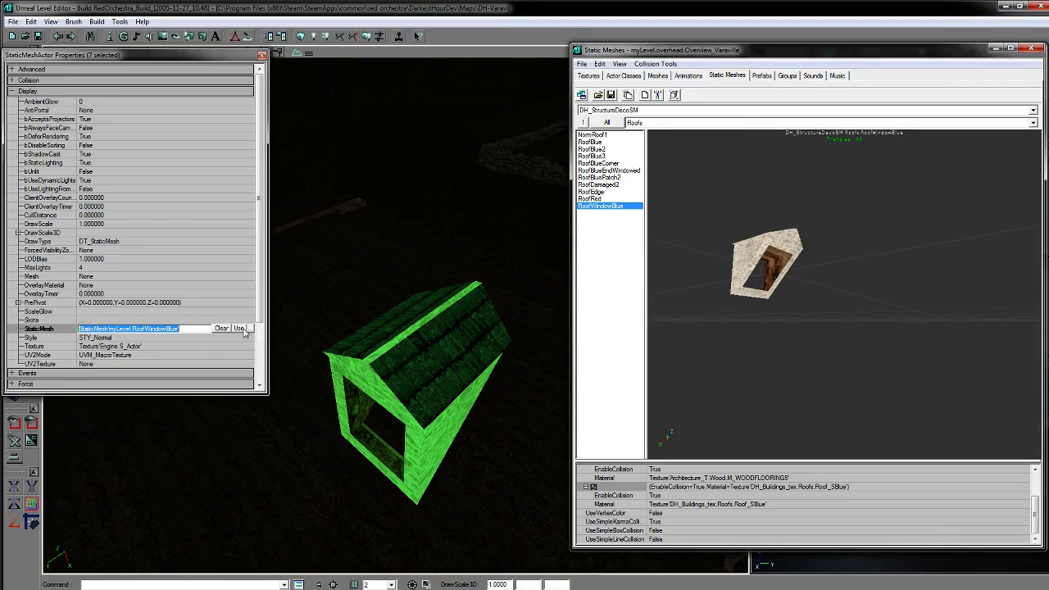
Step: Delete the RoofWindowBlue sample dormer from the map
click(347, 206)
click(395, 364)
right_drag(439, 448, 406, 456)
key(Delete)
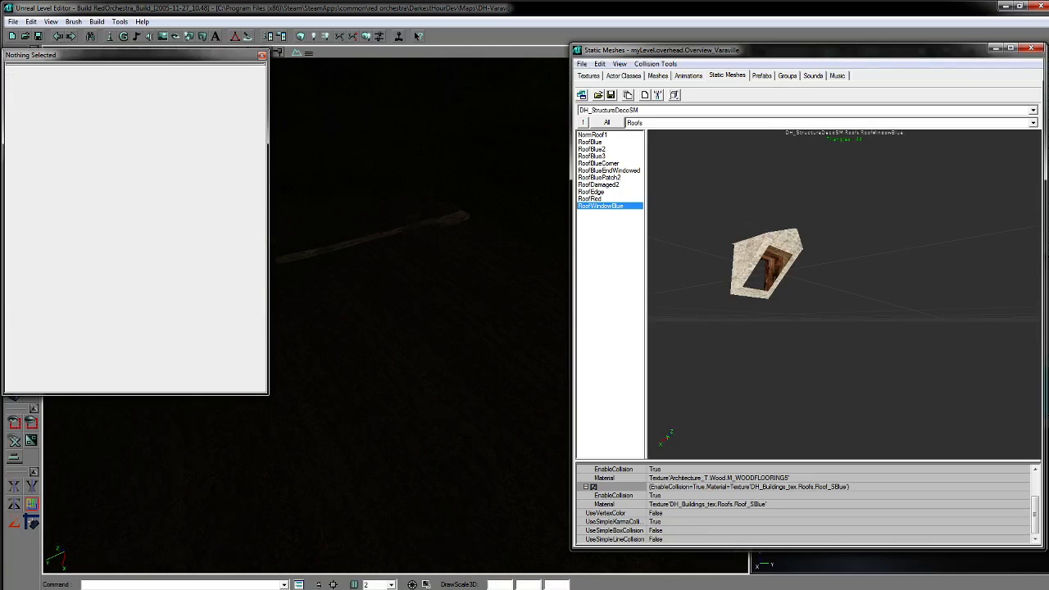
Step: Select the long wooden myLevel House roof beam and check the DH_StructureDecoSM groups for a possible stock match
click(645, 123)
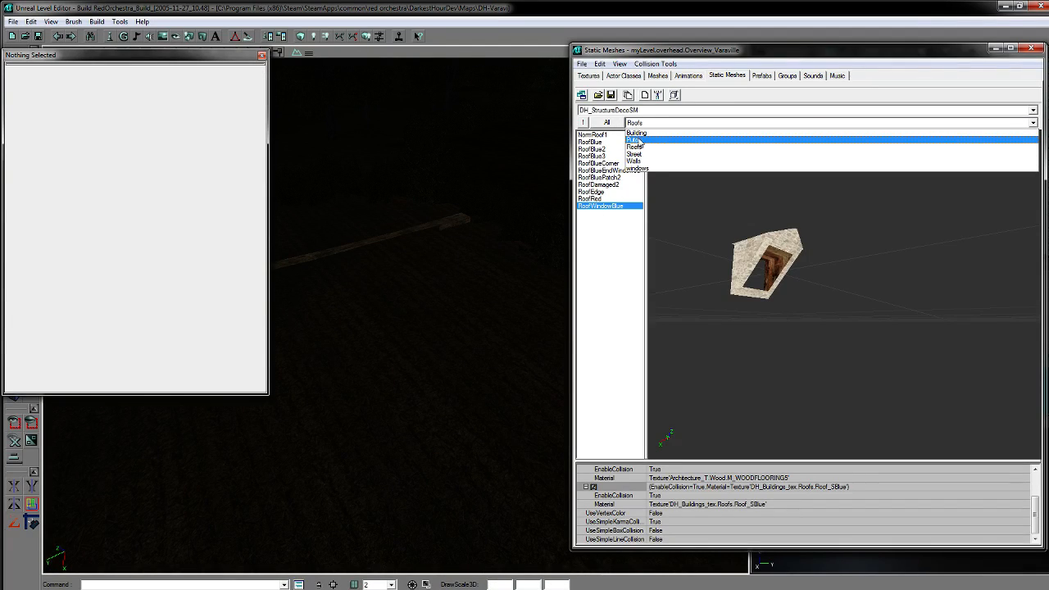
click(647, 124)
right_drag(420, 315, 321, 315)
drag(419, 315, 386, 290)
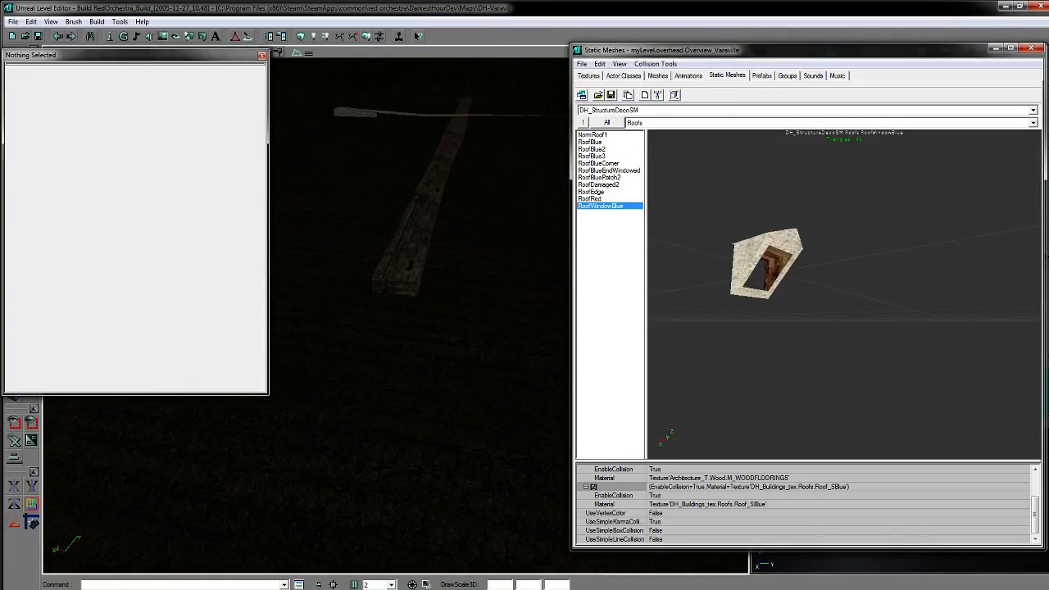
drag(433, 341, 522, 214)
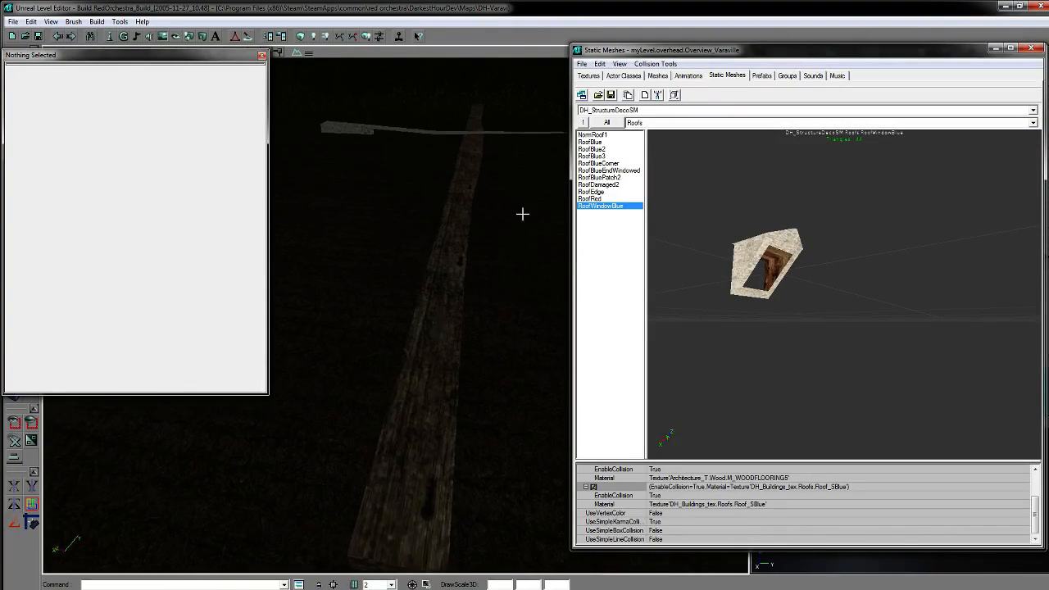
click(636, 123)
click(665, 123)
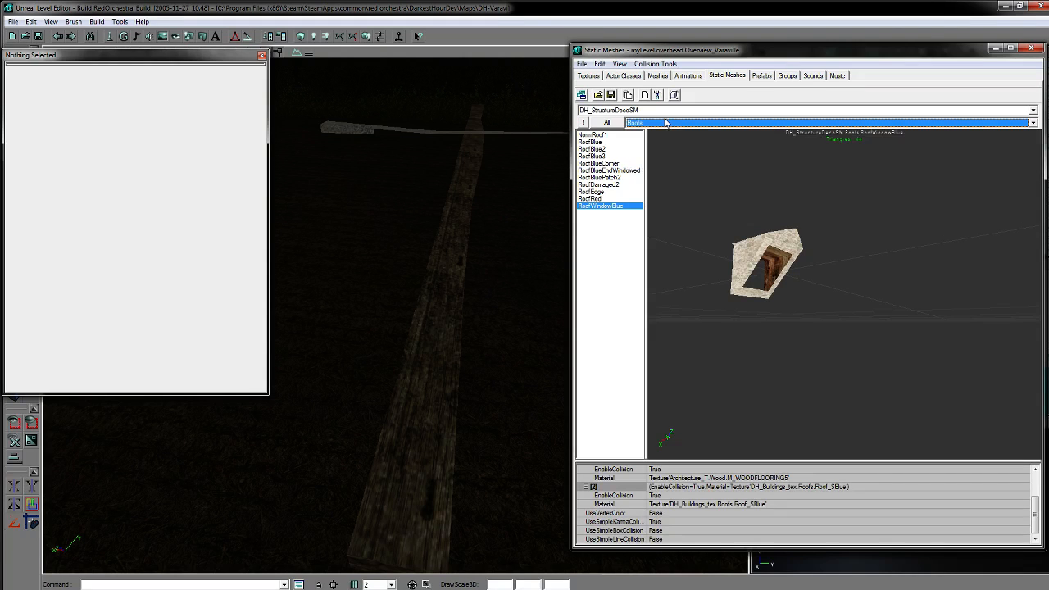
mouse_move(485, 284)
mouse_down()
mouse_move(436, 237)
mouse_move(385, 327)
mouse_move(393, 305)
mouse_move(372, 304)
mouse_move(371, 278)
mouse_move(352, 275)
mouse_move(373, 238)
mouse_move(377, 303)
mouse_move(352, 254)
mouse_move(373, 287)
mouse_move(372, 327)
mouse_move(372, 263)
mouse_move(385, 360)
mouse_move(409, 319)
mouse_move(484, 264)
mouse_up()
click(330, 273)
click(646, 123)
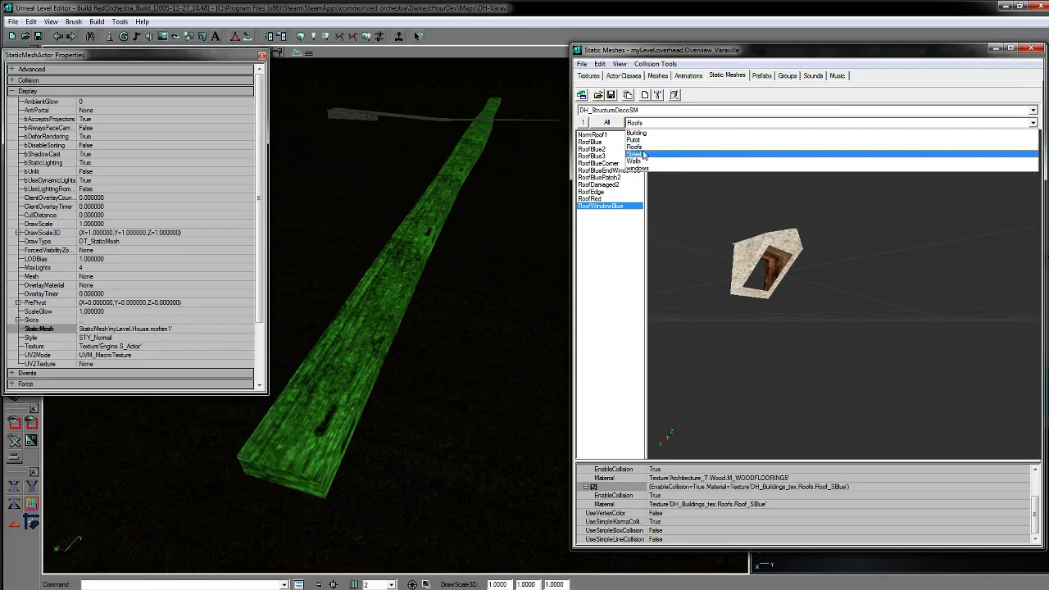
click(646, 126)
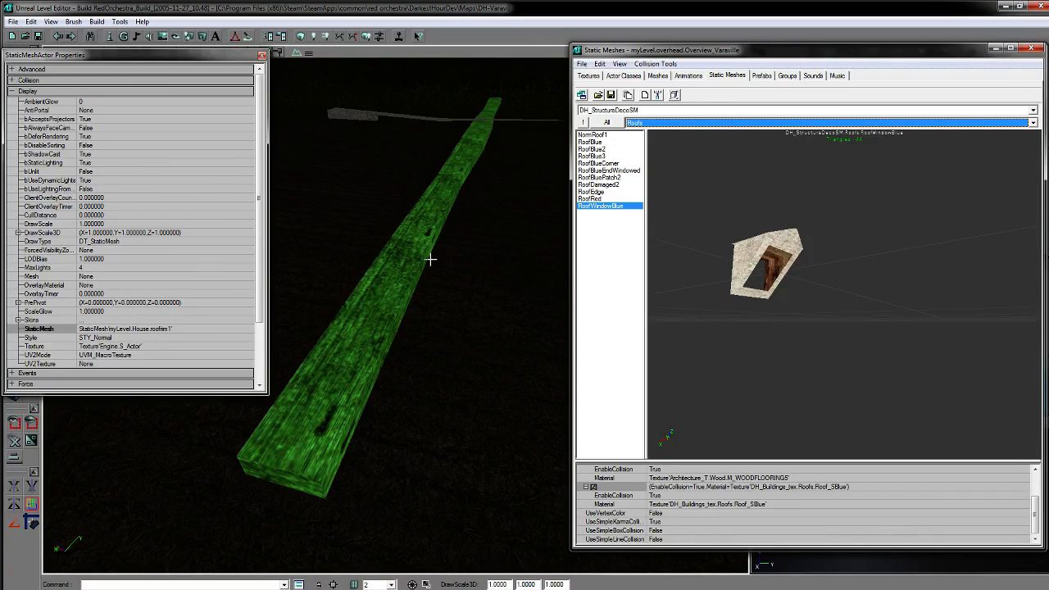
Step: Select every actor that uses the same static mesh as the pale RoofEdge strip crossing the wooden beam
drag(430, 259, 385, 303)
click(387, 237)
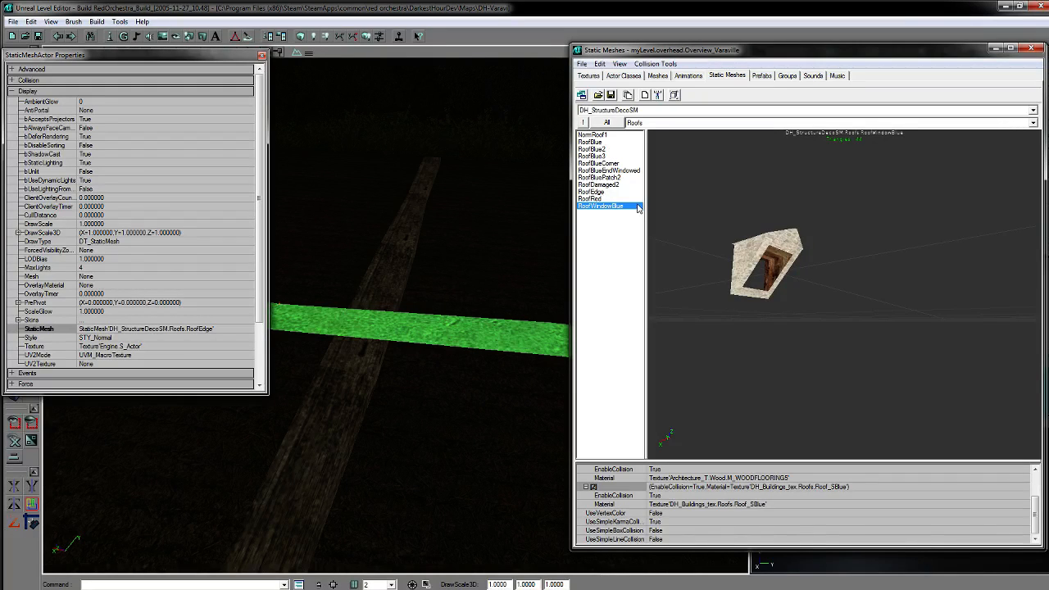
right_click(409, 335)
mouse_move(455, 168)
click(662, 188)
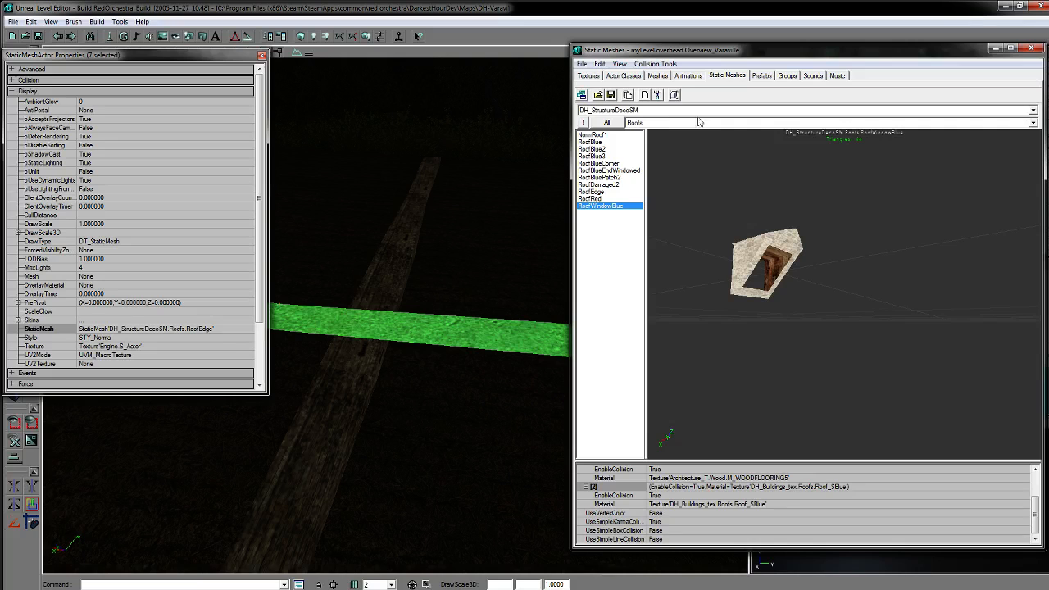
Step: Preview the stock Roofs meshes from RoofBlue through RoofRed and examine the red roof up close
click(596, 142)
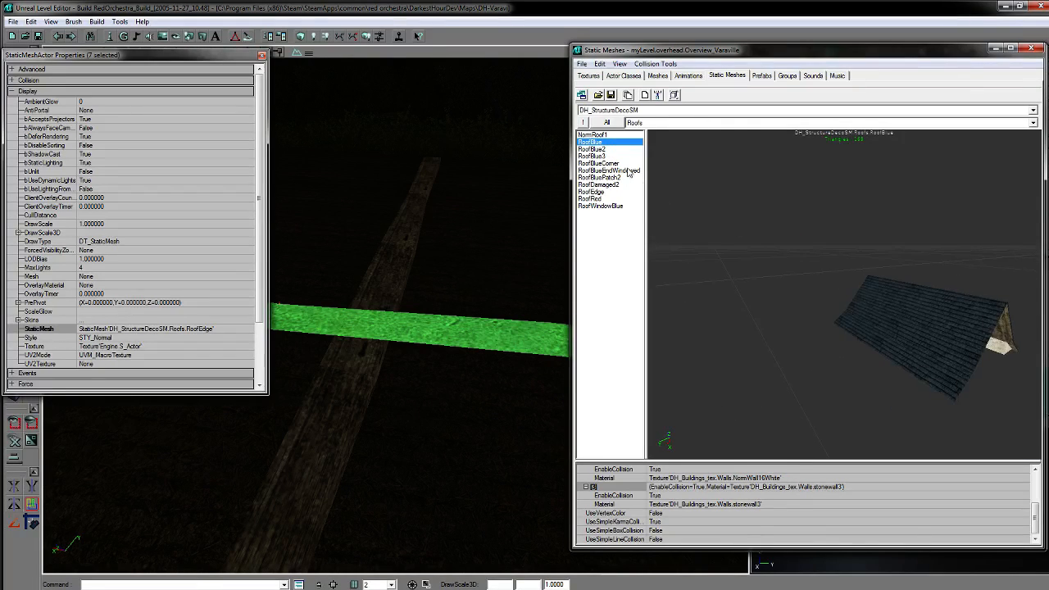
click(608, 150)
key(Down)
key(Down)
key(Down)
key(Down)
key(Down)
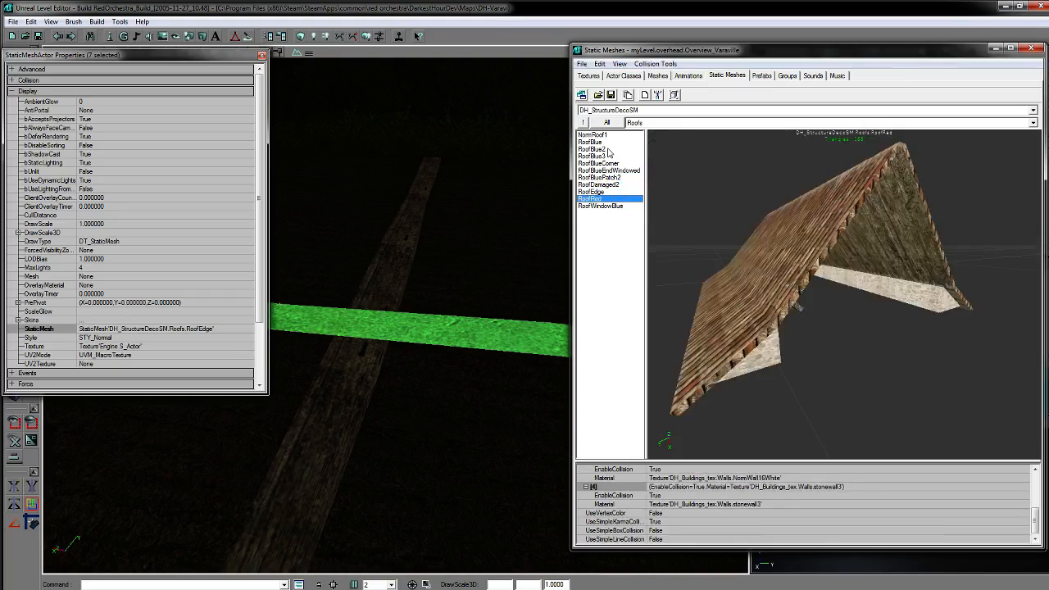
drag(739, 194, 740, 194)
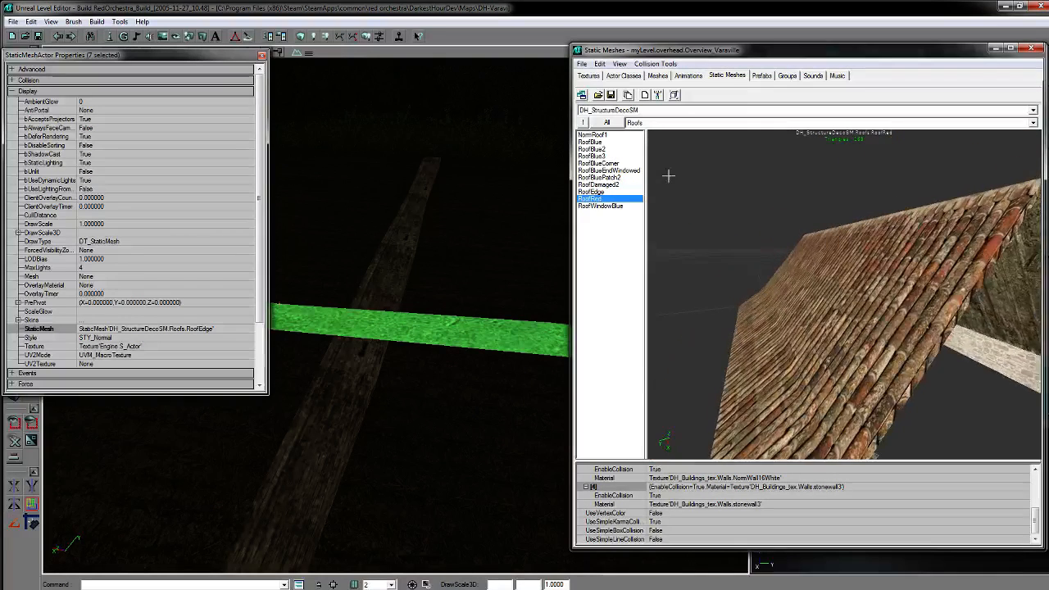
Step: Preview the stock RoofBlueCorner mesh in the Roofs group and turn it to examine its outside and underside
click(600, 163)
drag(787, 290, 820, 338)
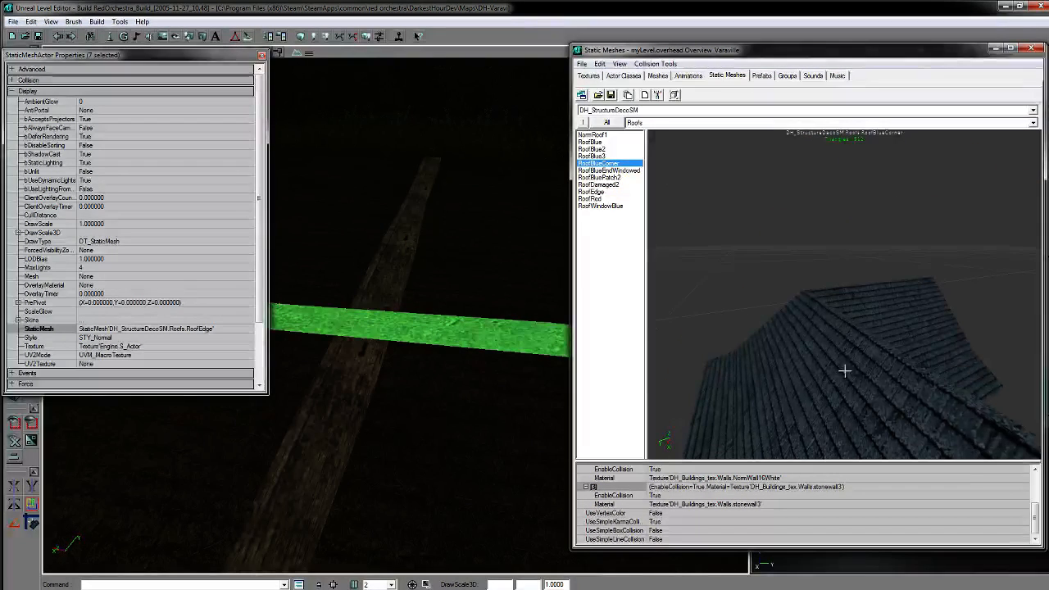
click(637, 123)
click(650, 126)
drag(840, 278, 947, 270)
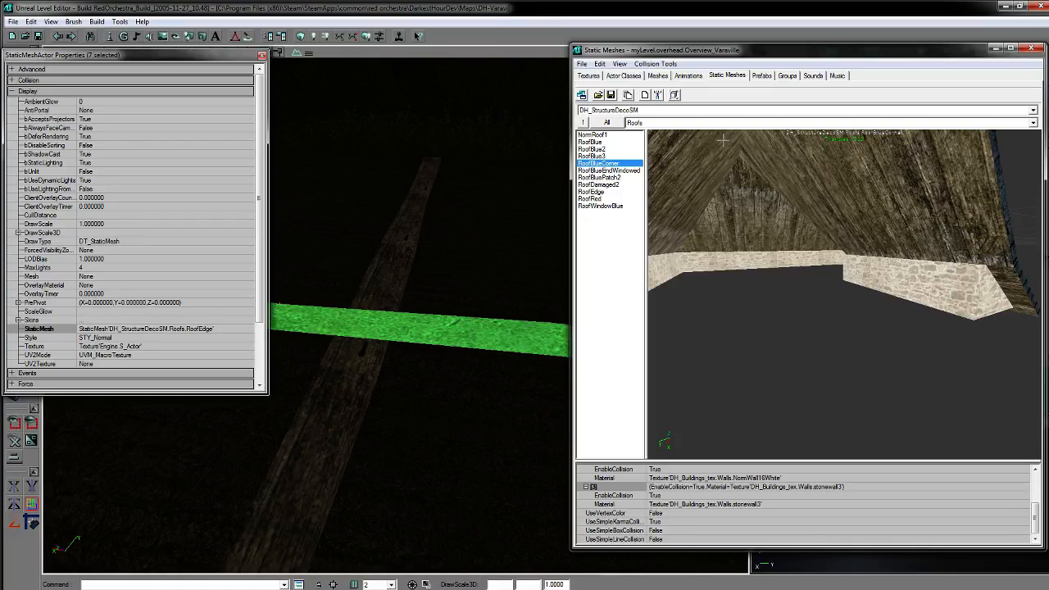
Step: Switch to the Putot group and examine the stock RoofRedHalf mesh in the preview
click(638, 122)
click(639, 134)
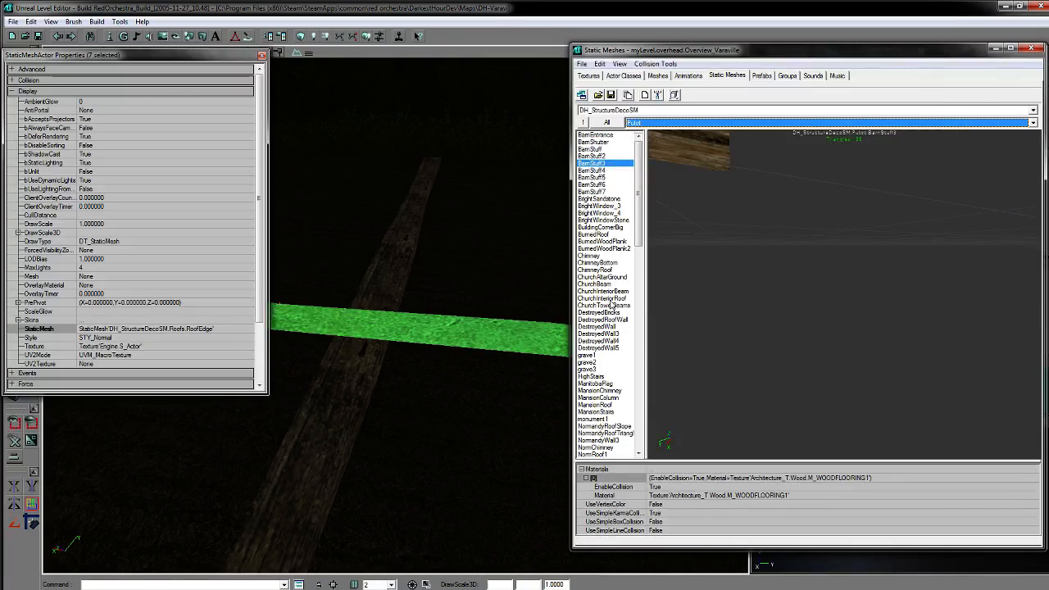
drag(644, 251, 652, 320)
click(619, 400)
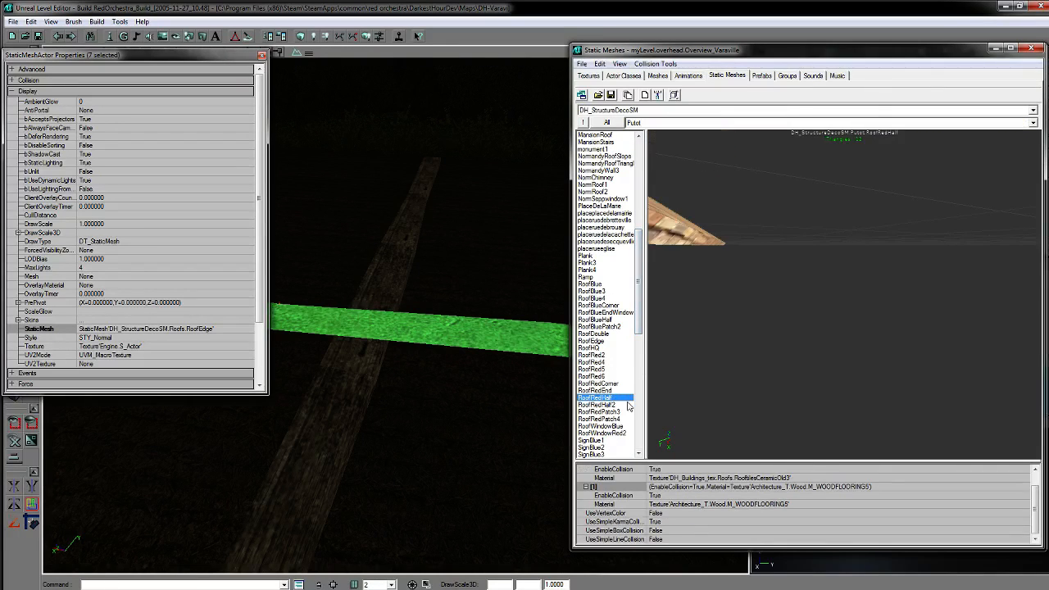
drag(751, 339, 750, 287)
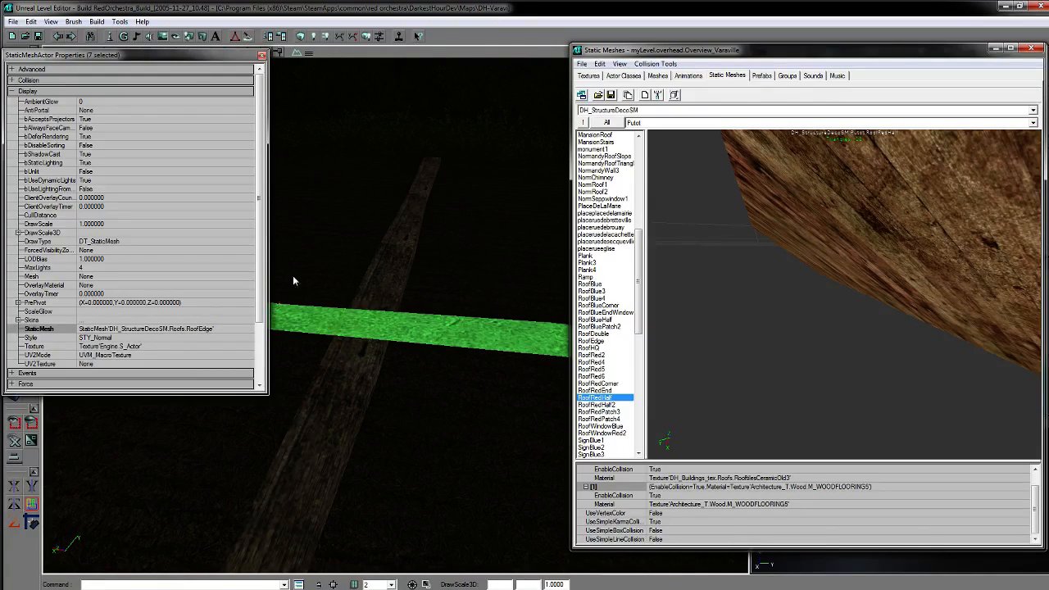
Step: Preview the Putot RoofEdge mesh and compare its shape with the selected Roofs RoofEdge strip in the map
drag(639, 287, 637, 301)
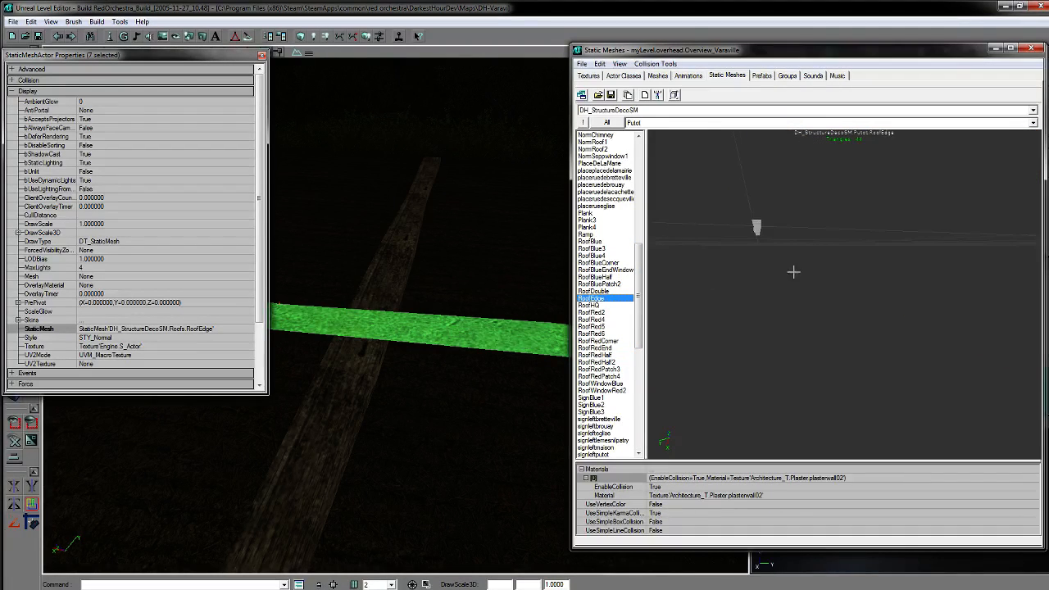
drag(843, 327, 841, 278)
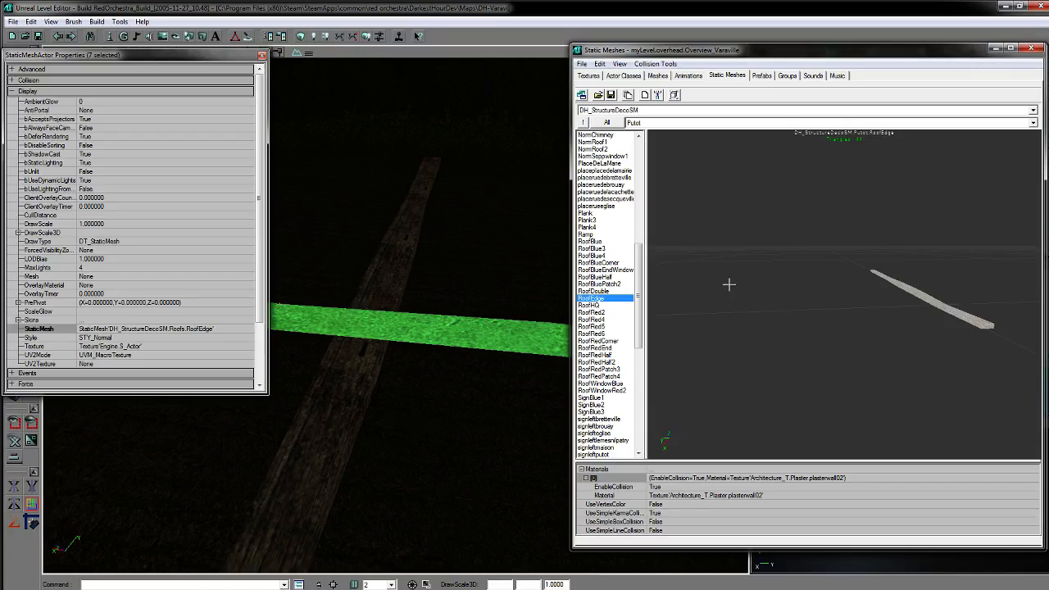
drag(447, 366, 395, 290)
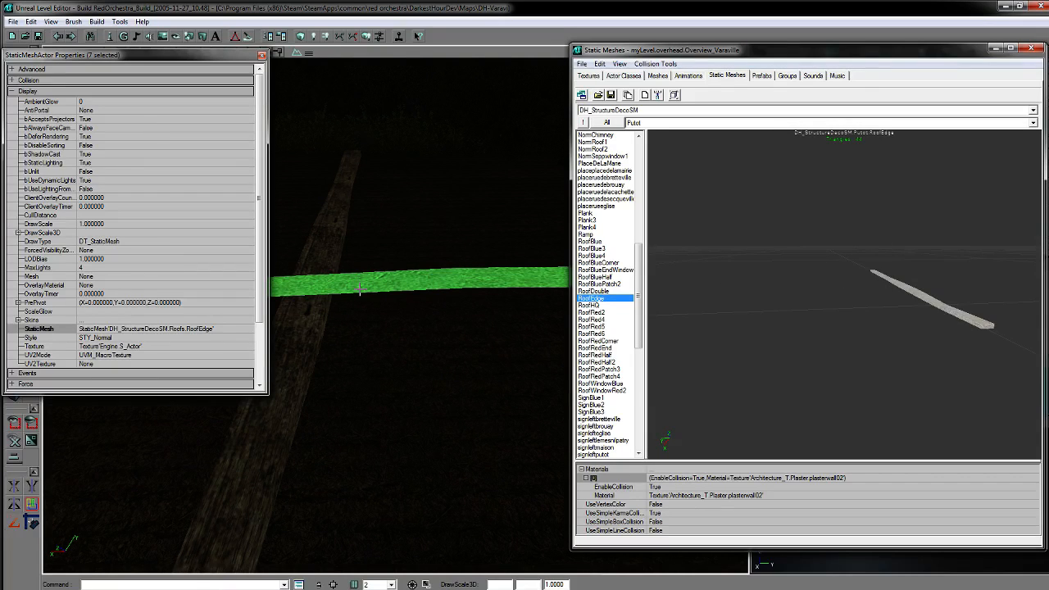
Step: Replace the static mesh of the selected roof edge strips with the Putot RoofEdge from DH_StructureDecoSM
click(153, 328)
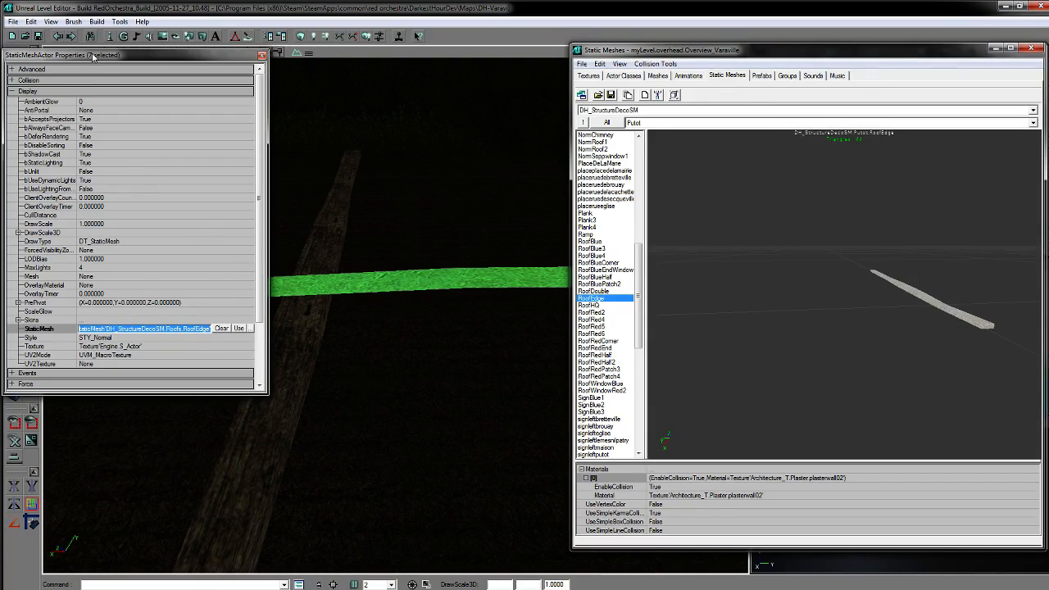
click(237, 329)
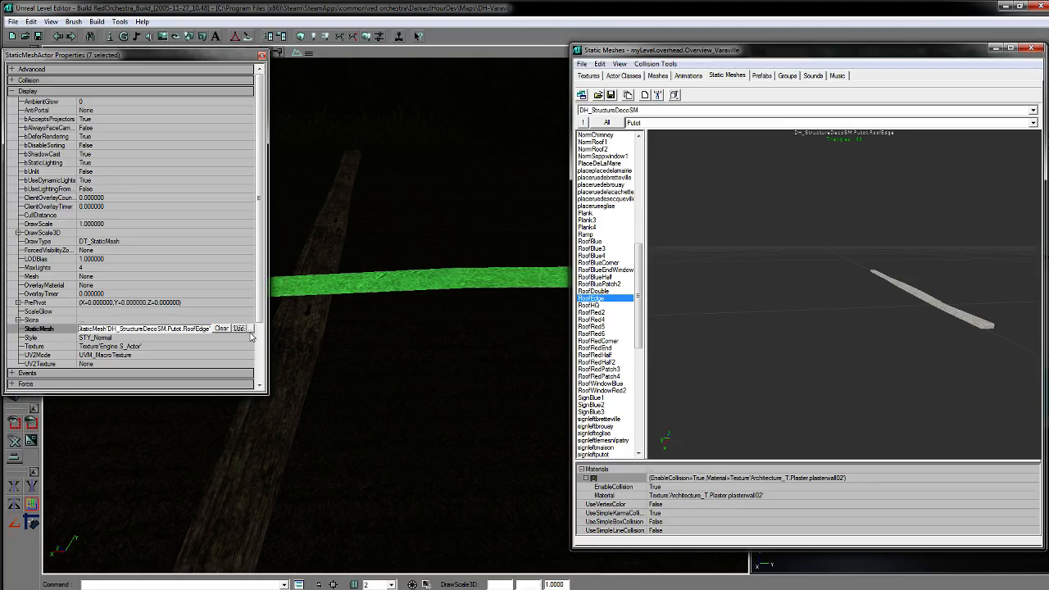
drag(304, 343, 327, 336)
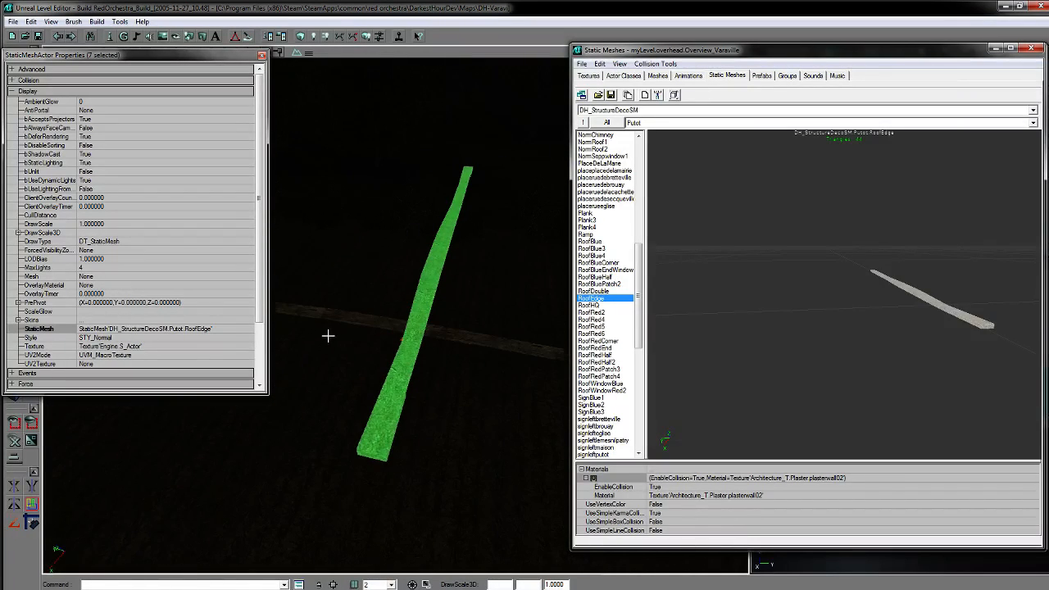
Step: Clear the multiple selection and delete the checked roof edge strip sample
click(378, 324)
click(402, 368)
drag(412, 412, 459, 417)
key(Delete)
Step: Select the long wooden roof rim sample and open the Roofs group of the DH_Buildings mesh package
click(417, 320)
mouse_move(417, 321)
mouse_down()
mouse_move(369, 320)
mouse_move(393, 286)
mouse_move(408, 330)
mouse_up()
drag(408, 331, 404, 281)
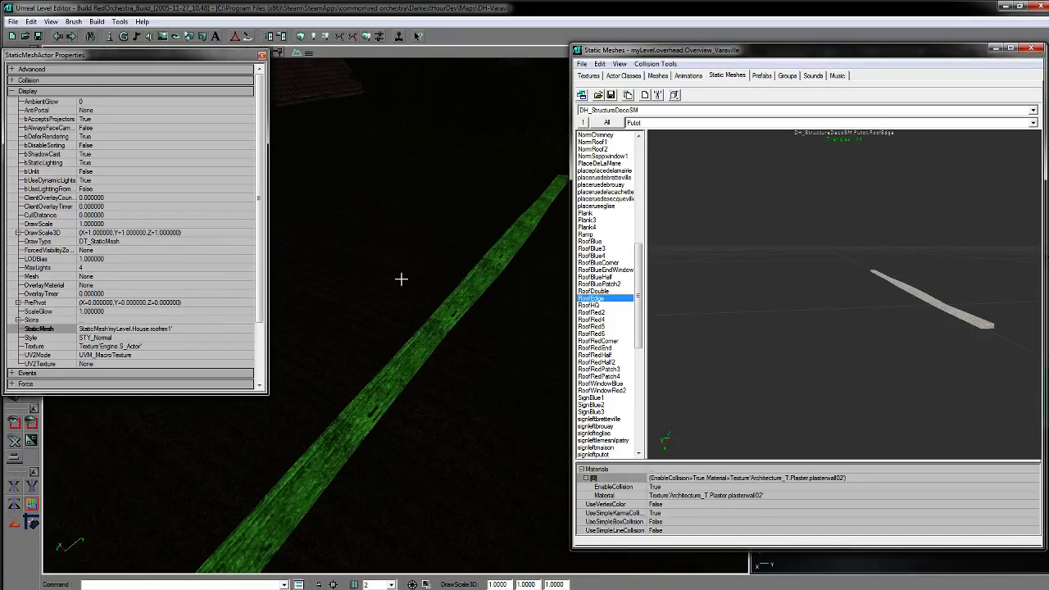
click(636, 110)
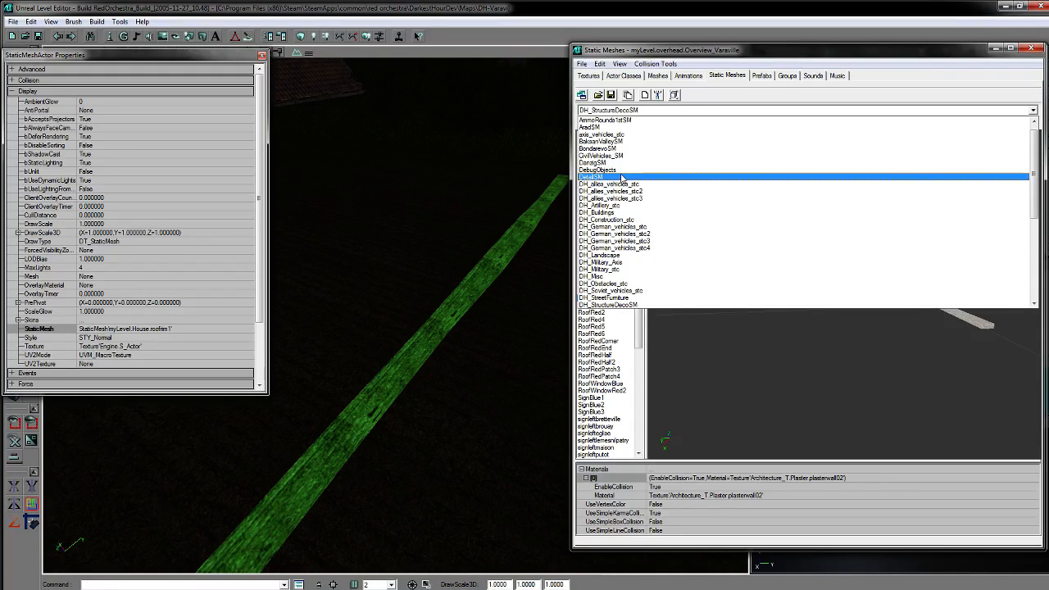
click(622, 212)
click(650, 122)
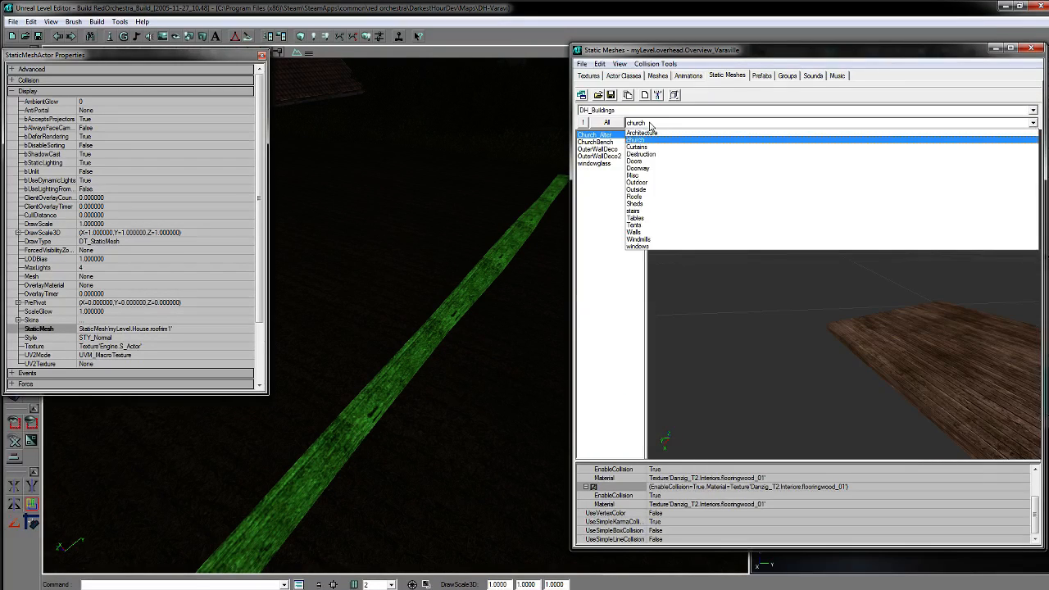
click(641, 196)
Step: Preview the stock DH_Buildings Roofs meshes one by one down to RoofSide, looking for a match to the roof rim
click(607, 156)
key(Down)
key(Down)
key(Down)
key(Down)
key(Down)
key(Down)
key(Down)
key(Down)
key(Down)
key(Down)
key(Down)
key(Down)
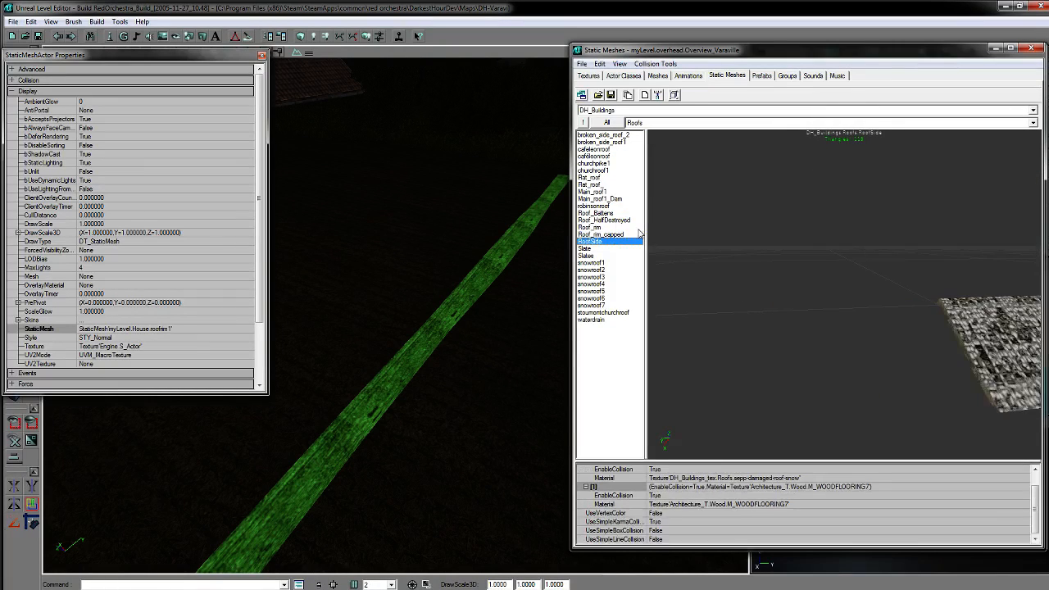
Step: Preview the stock Roof_rim and Roof_rim_capped meshes and turn them to compare their ends
key(Up)
key(Up)
drag(835, 256, 835, 256)
click(606, 235)
drag(725, 273, 678, 271)
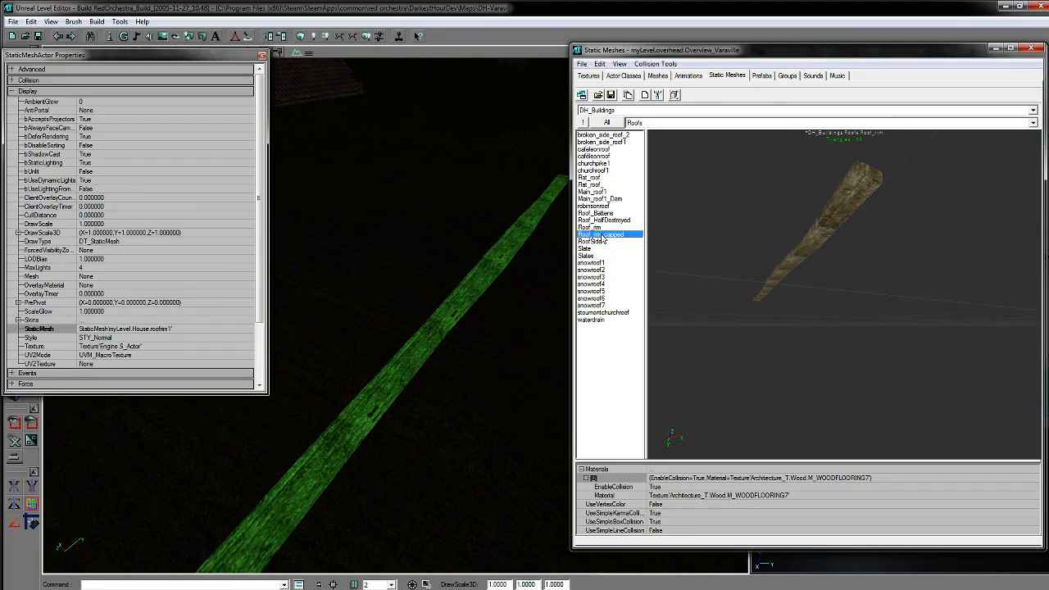
drag(672, 335, 671, 335)
Step: Select all static meshes matching the roof rim sample and replace them with the stock Roof_rim_capped mesh
right_drag(416, 327, 416, 328)
right_drag(458, 402, 458, 403)
right_click(458, 402)
right_click(442, 388)
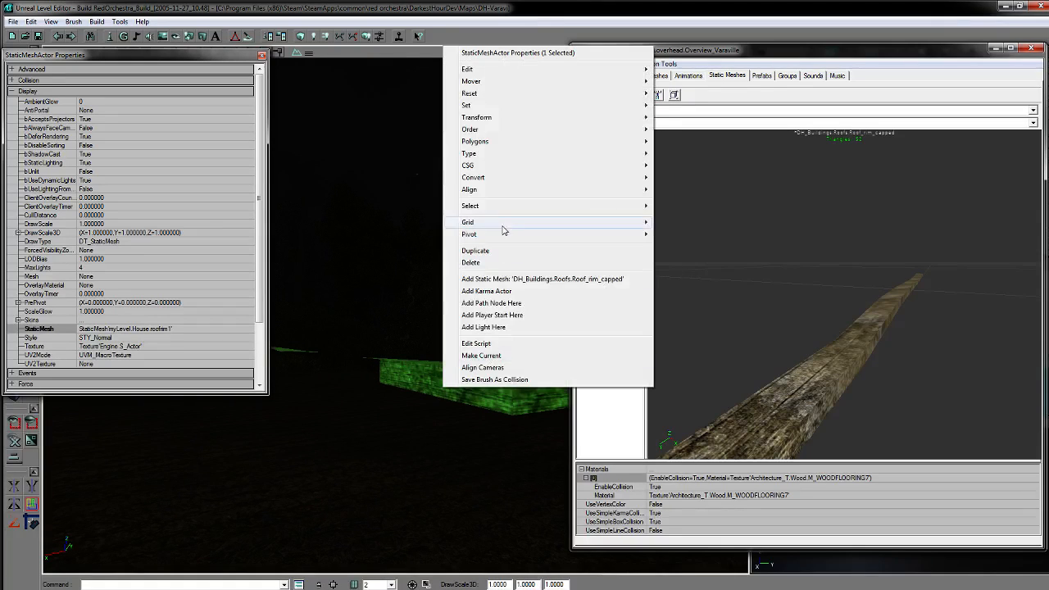
mouse_move(488, 208)
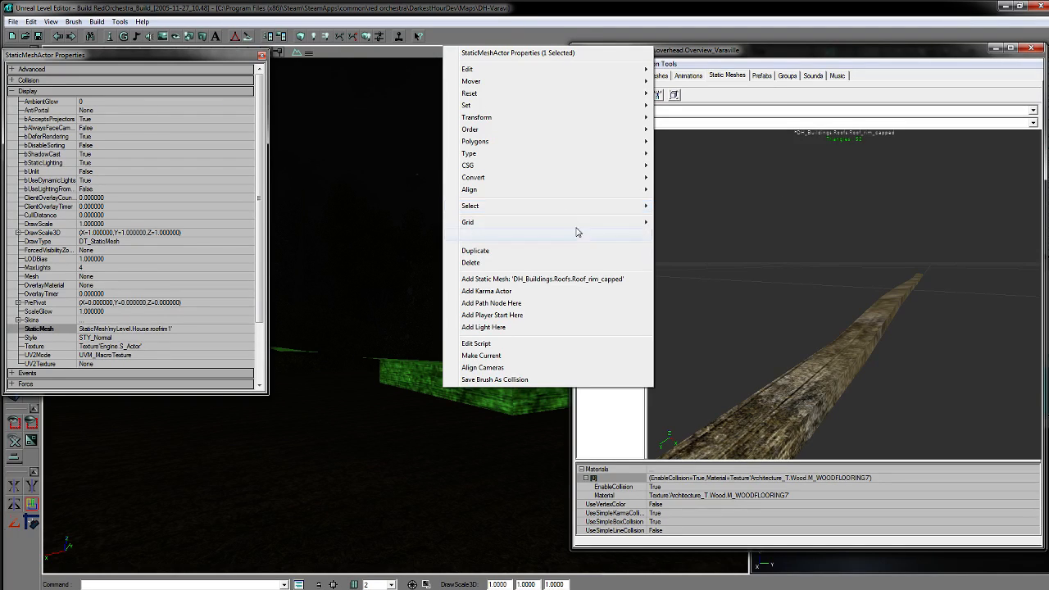
mouse_move(590, 210)
click(699, 232)
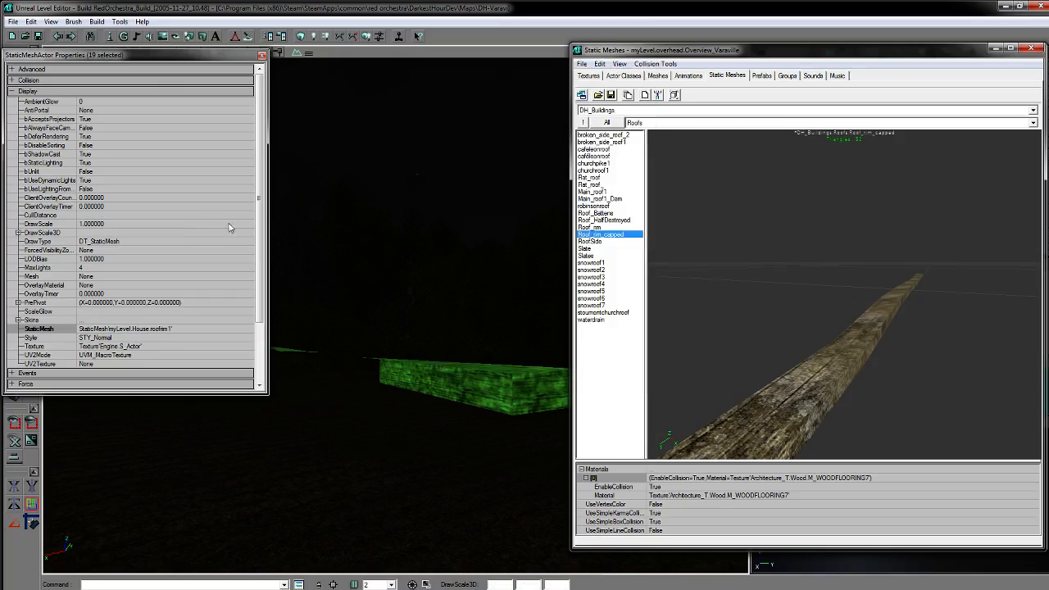
click(119, 330)
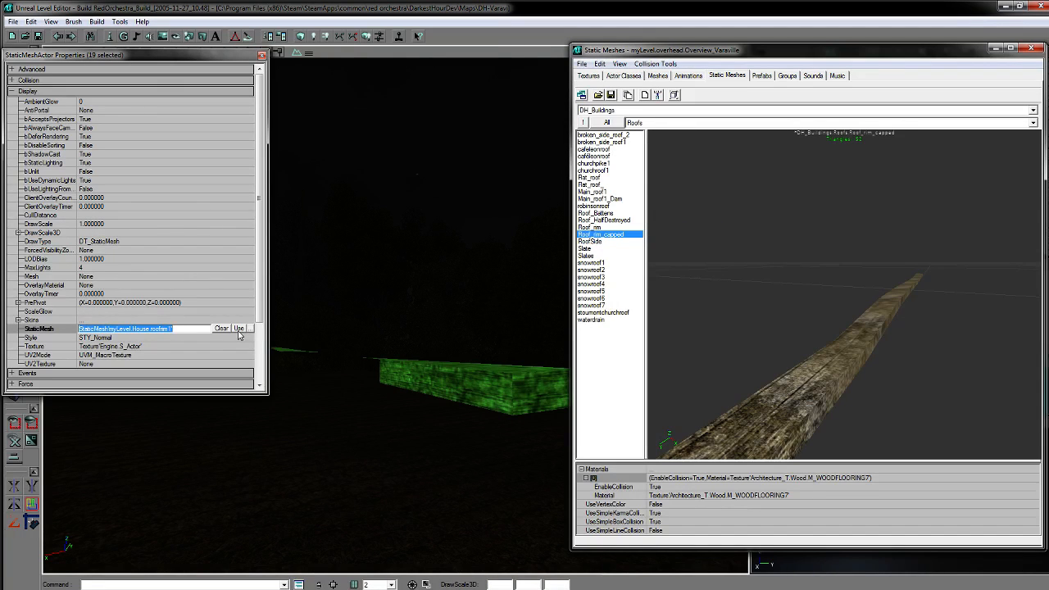
click(239, 329)
Step: Delete the checked roof rim sample and save the map
drag(412, 361, 416, 344)
right_drag(416, 344, 423, 303)
click(383, 264)
click(351, 318)
drag(363, 368, 440, 405)
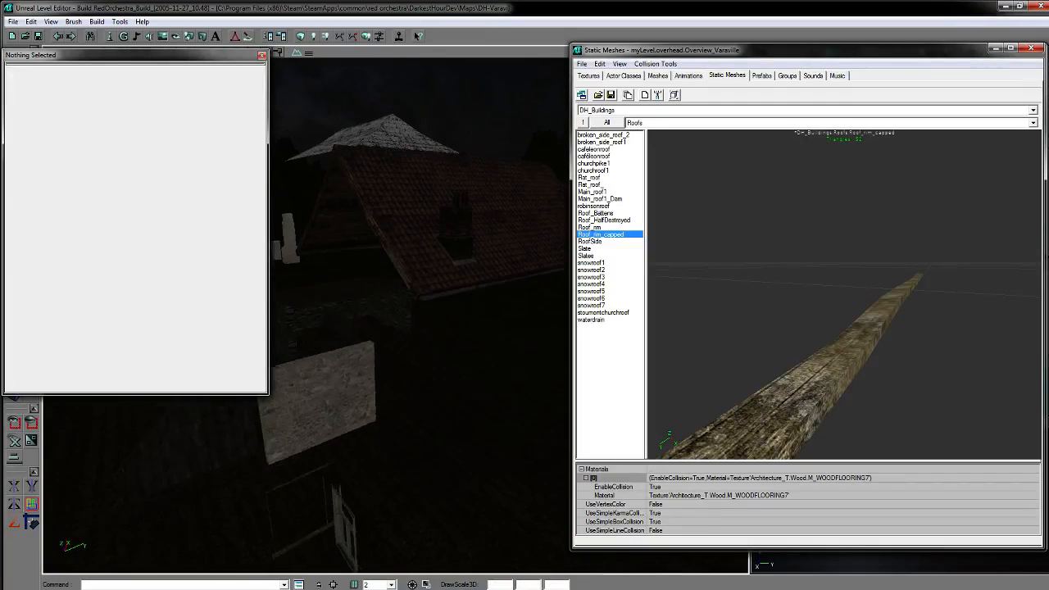
drag(440, 405, 357, 216)
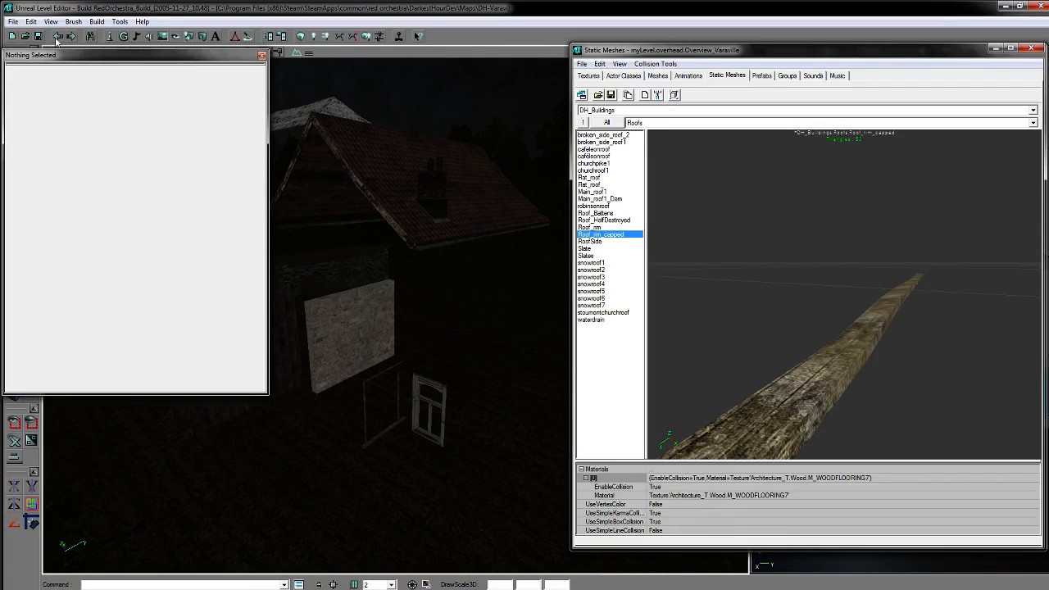
click(13, 23)
click(31, 63)
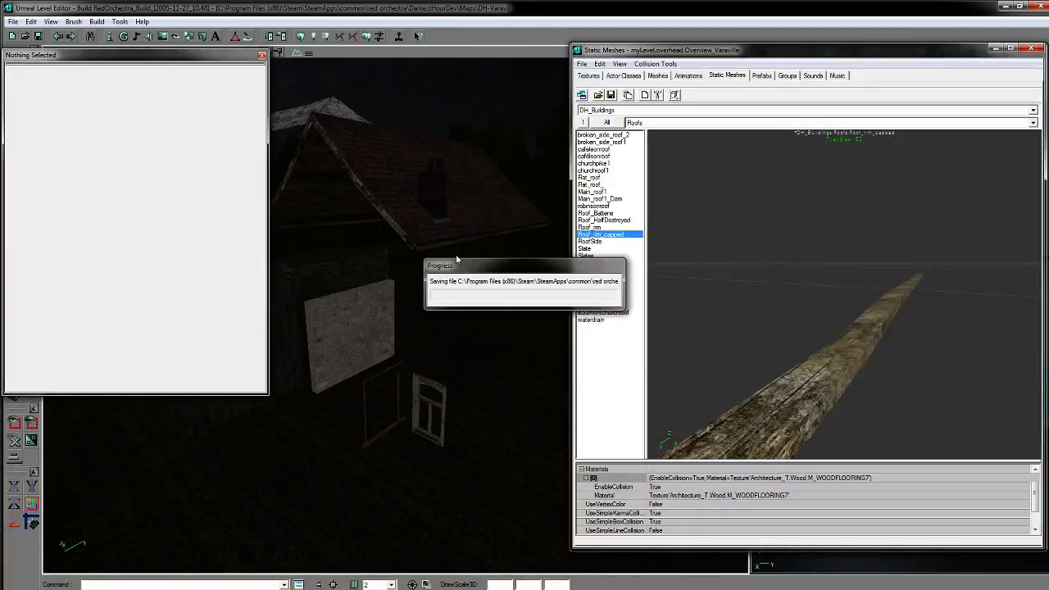
Step: Replace every static mesh matching the wooden stairs sample with the stock Stairs1 from the Misc group of DH_Buildings
drag(447, 405, 377, 295)
click(345, 390)
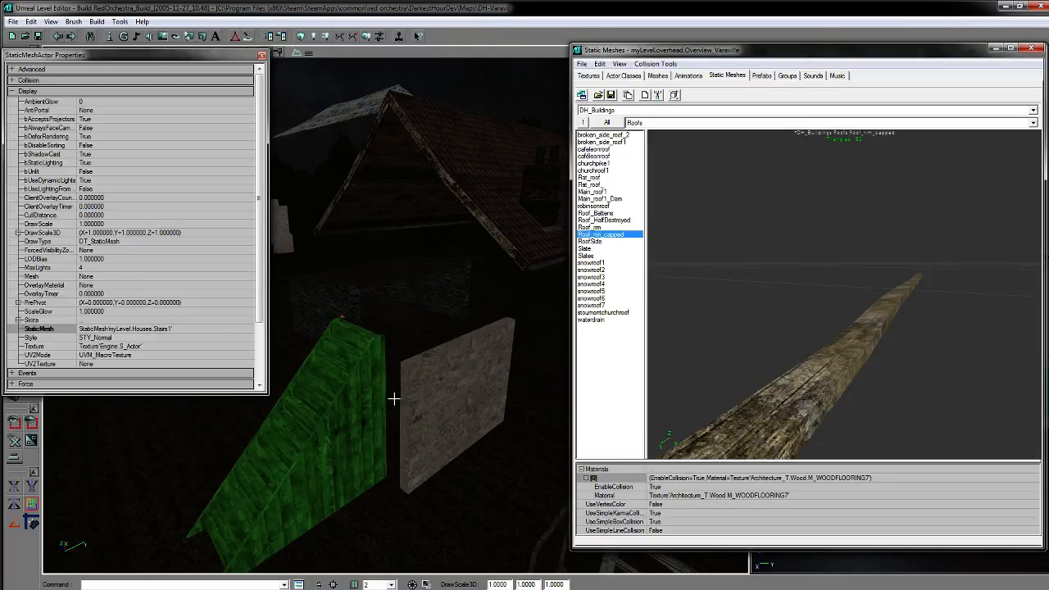
drag(454, 425, 473, 459)
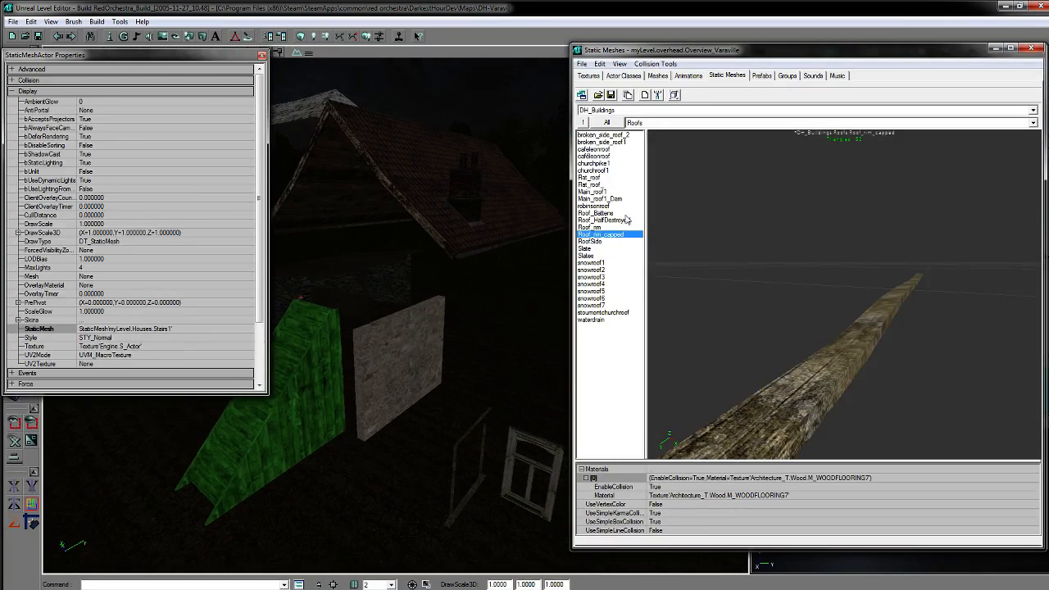
click(635, 124)
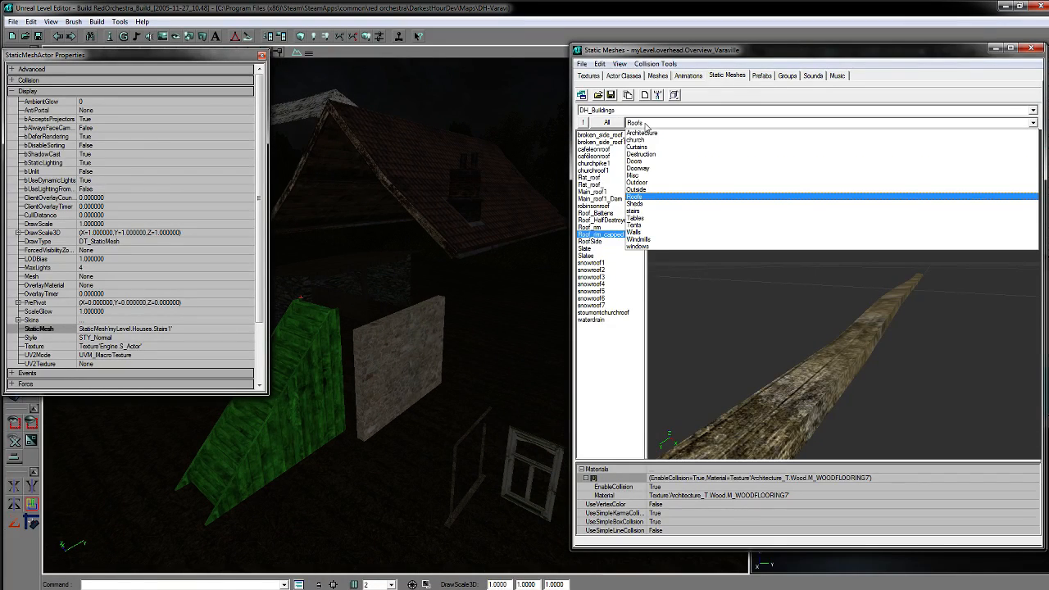
click(646, 176)
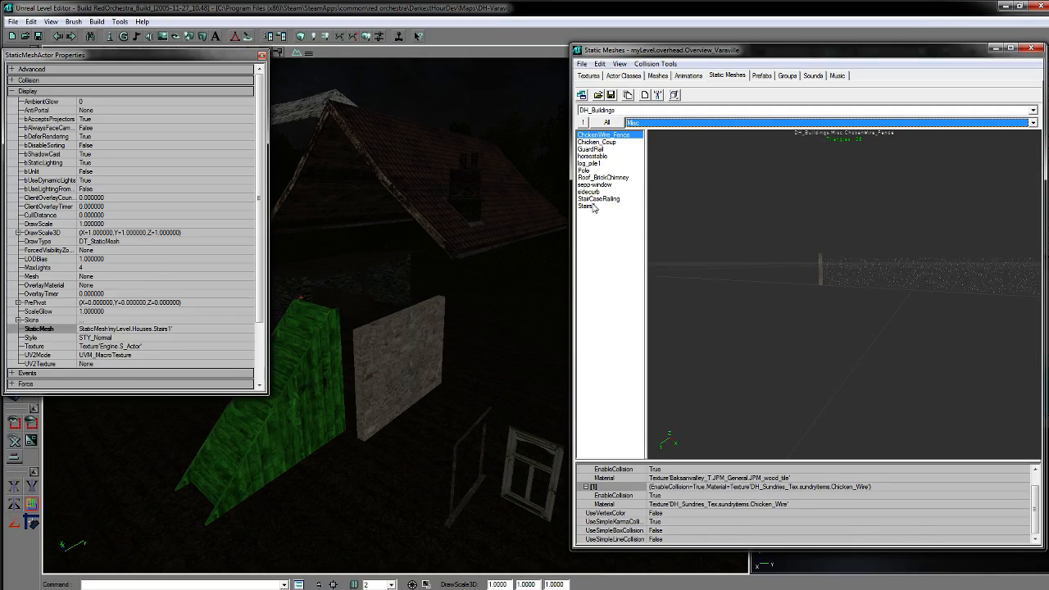
click(587, 206)
right_click(311, 397)
mouse_move(424, 218)
click(516, 240)
click(119, 328)
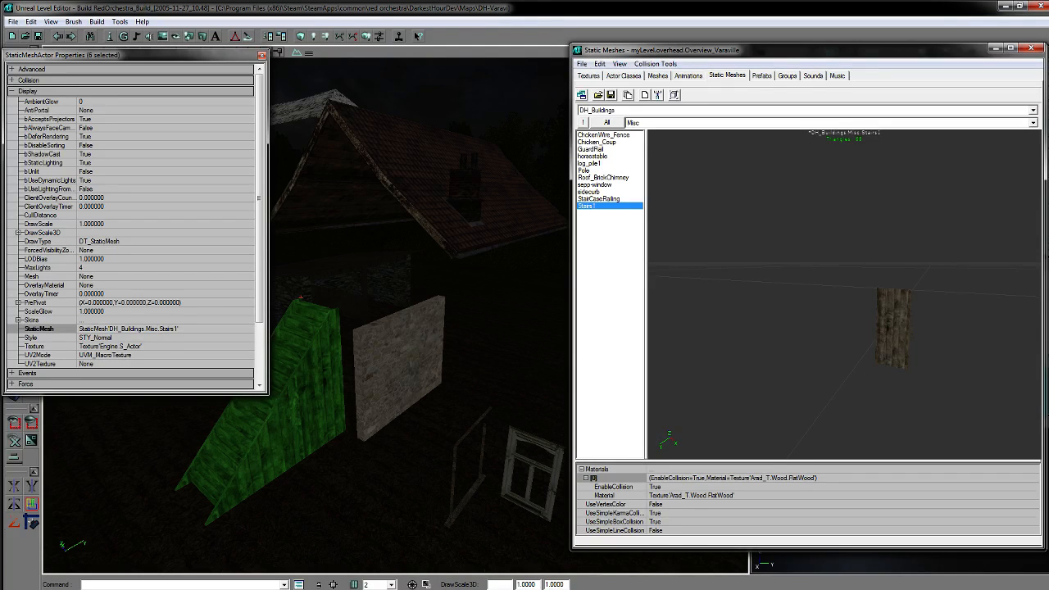
Step: Clear the multiple selection and delete the checked wooden stairs sample
click(396, 374)
click(331, 381)
drag(423, 377, 450, 369)
key(Delete)
Step: Turn the stock Stairs1 preview to examine its steps and side planking
drag(812, 312, 676, 344)
drag(802, 371, 802, 305)
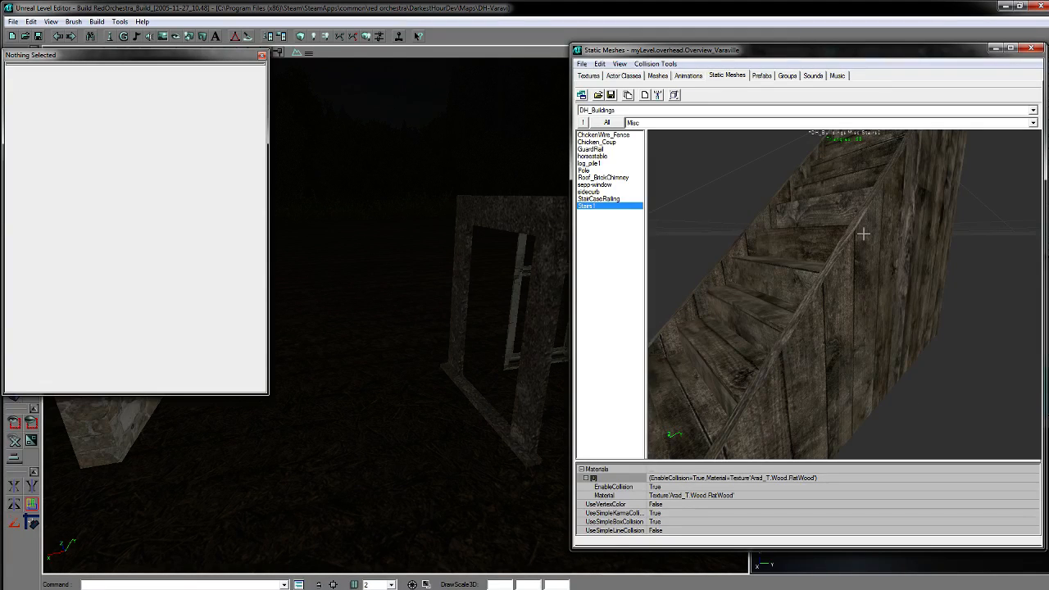
drag(791, 338, 826, 321)
Step: Select the grey square window surround and preview the stock Window_GreyBordering mesh in the DH_Buildings windows group
mouse_move(426, 327)
mouse_down()
mouse_move(427, 368)
mouse_move(402, 328)
mouse_move(443, 336)
mouse_move(410, 327)
mouse_up()
click(430, 327)
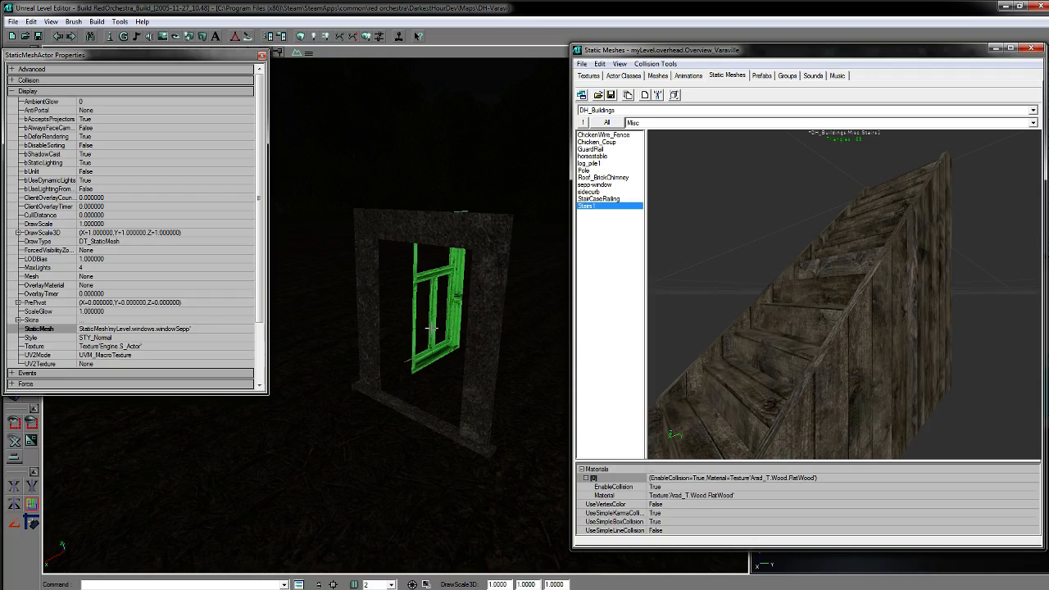
click(474, 376)
ctrl+drag(476, 375, 562, 368)
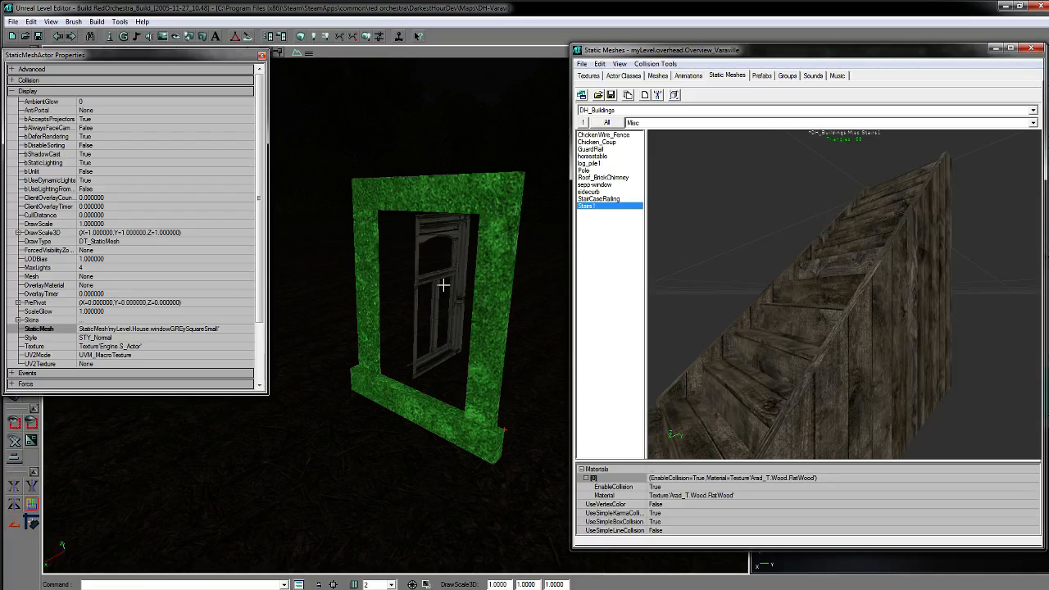
click(650, 124)
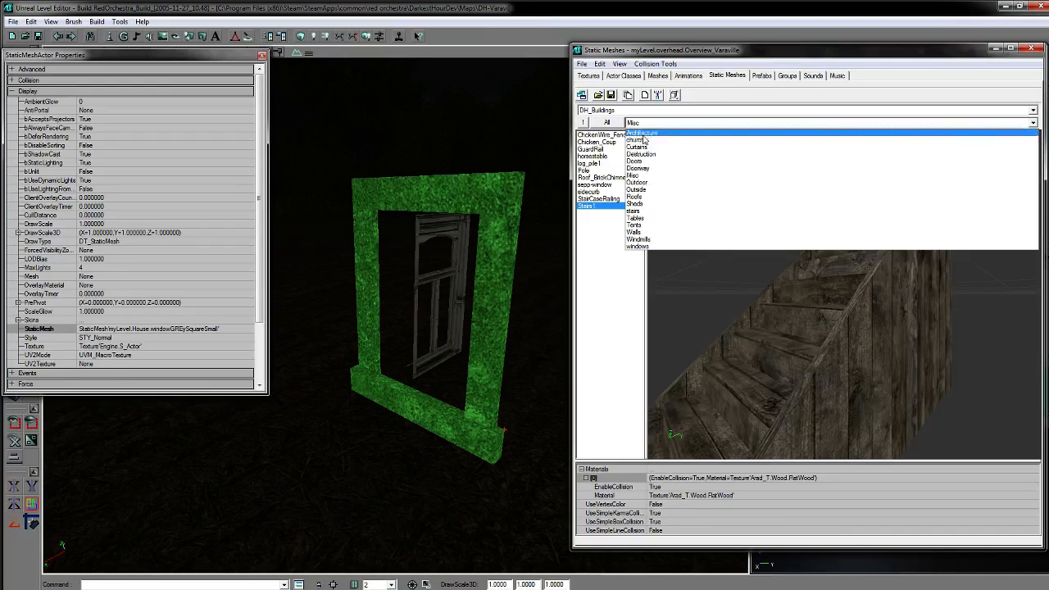
click(647, 229)
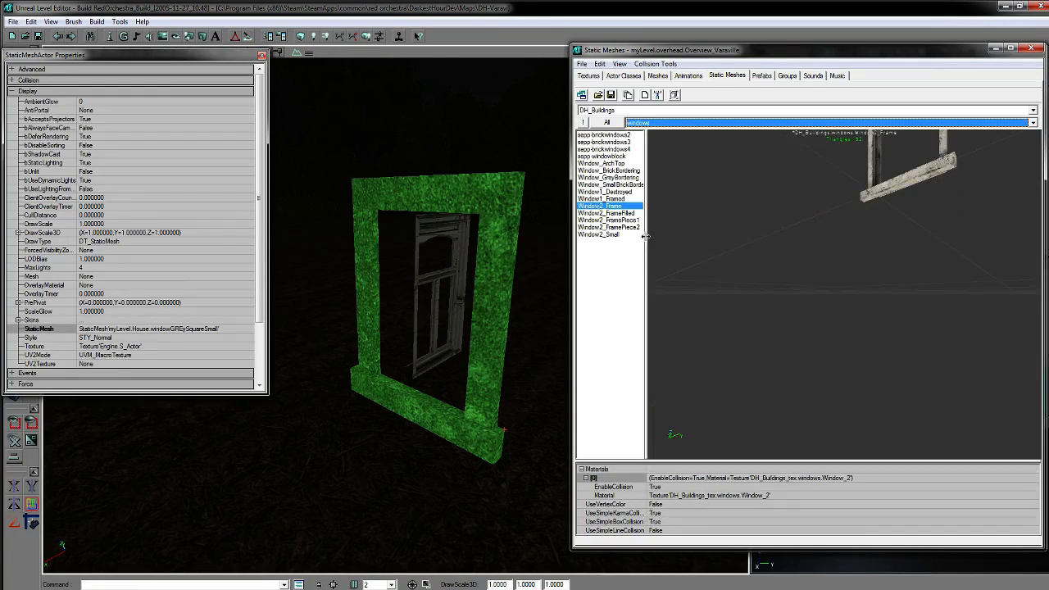
click(616, 178)
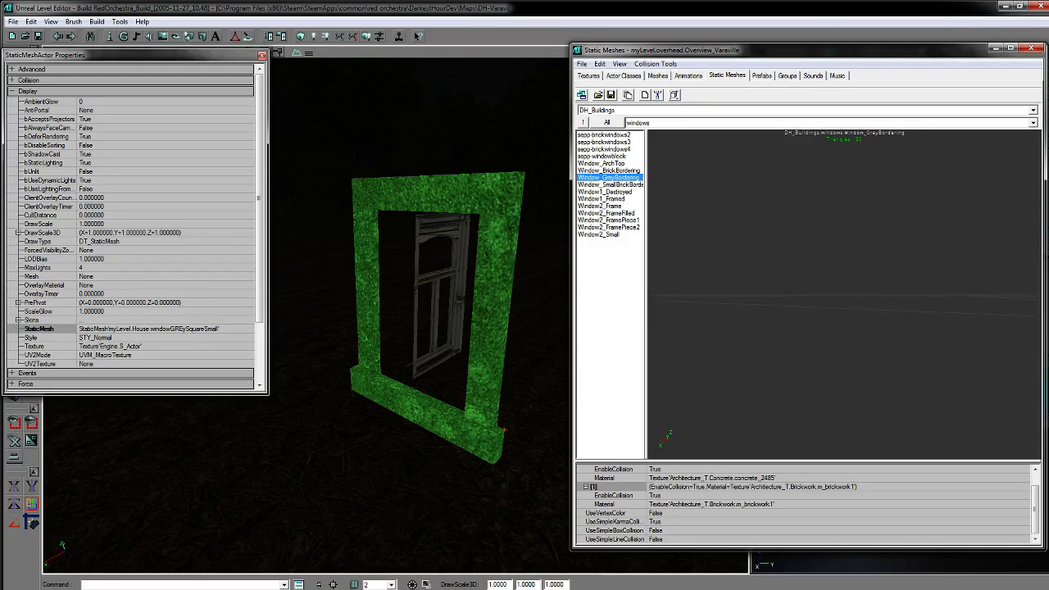
drag(729, 252, 788, 252)
Step: Select all static meshes matching the grey window surround and replace them with the stock Window_GreyBordering
right_click(476, 407)
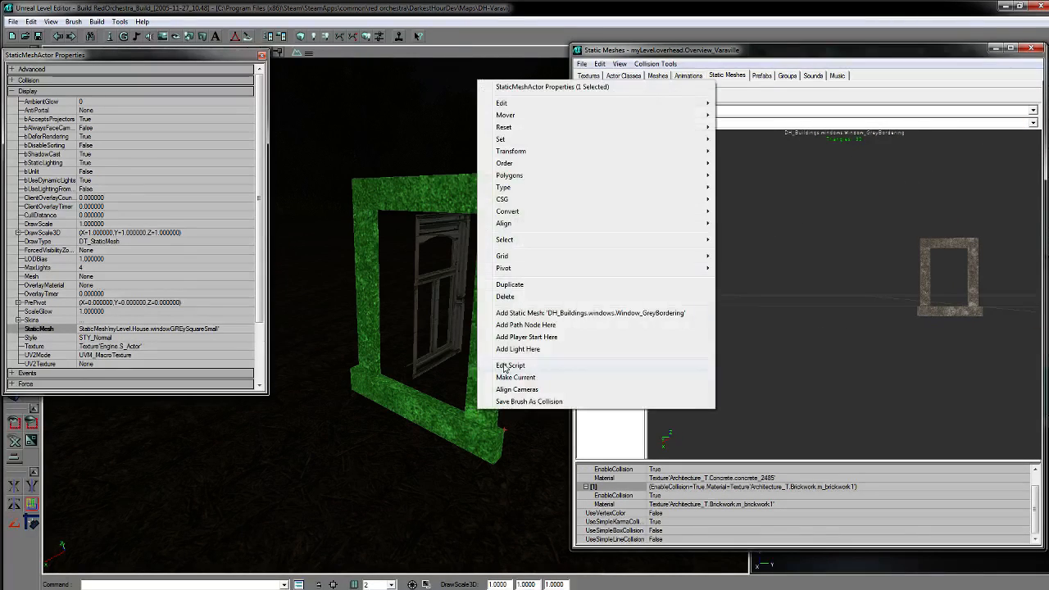
mouse_move(670, 243)
click(749, 263)
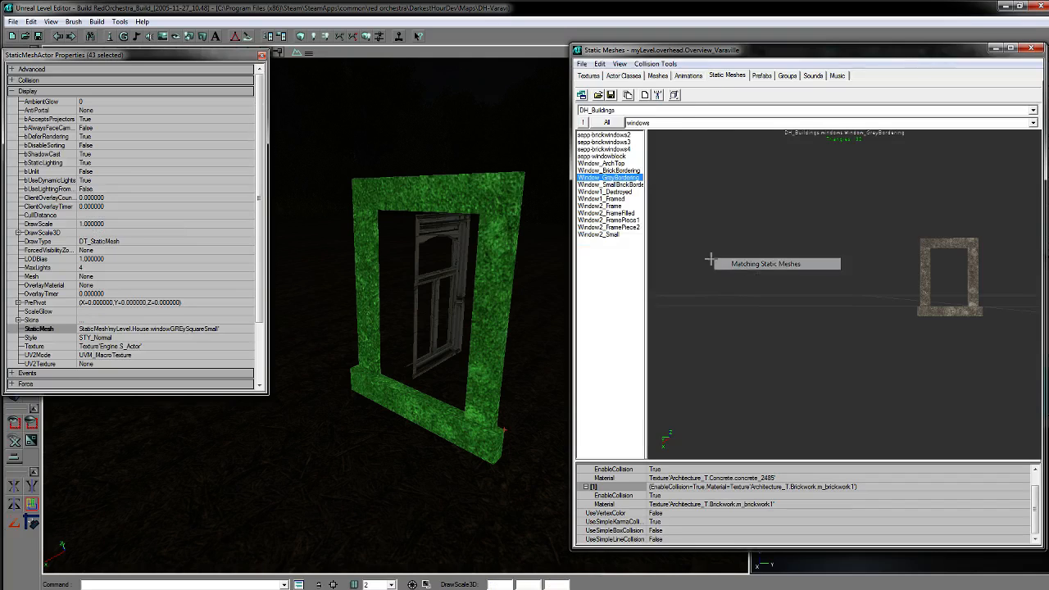
click(176, 328)
click(239, 328)
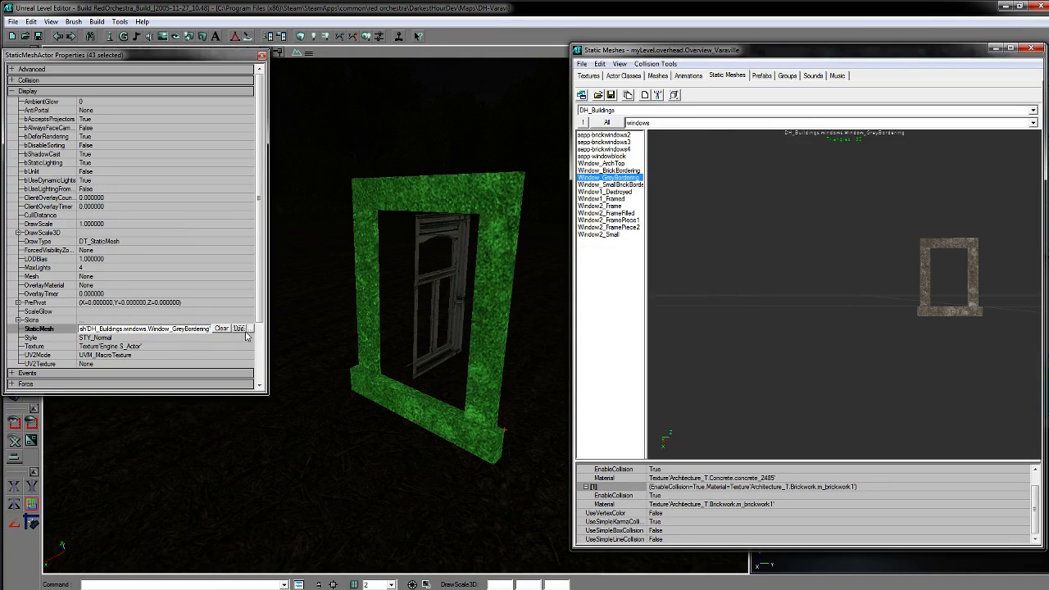
Step: Clear the multiple selection and delete the checked grey window surround sample
click(409, 340)
click(474, 430)
key(Delete)
Step: Select the windowSepp sample and preview the stock window meshes from Window1_Destroyed down the list for a match
drag(558, 532, 436, 453)
click(519, 307)
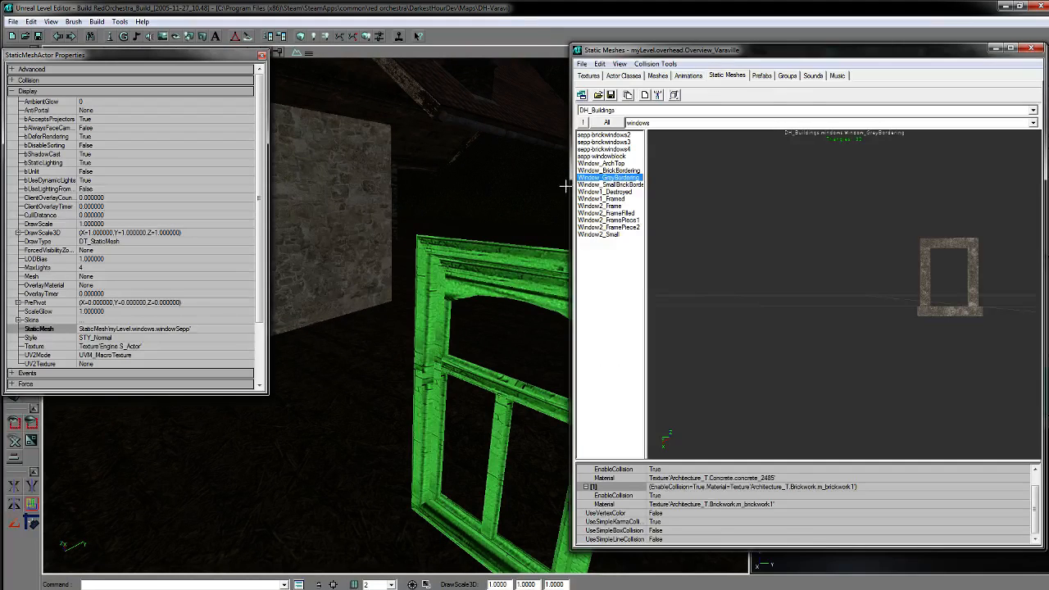
click(625, 207)
click(610, 191)
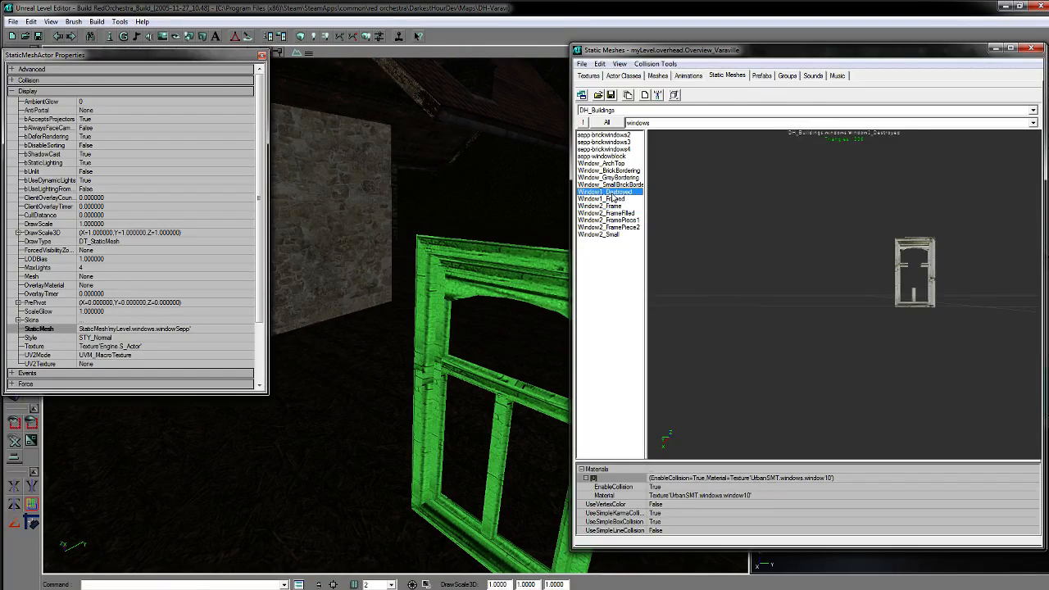
key(Down)
key(Down)
key(Down)
key(Down)
key(Down)
key(Down)
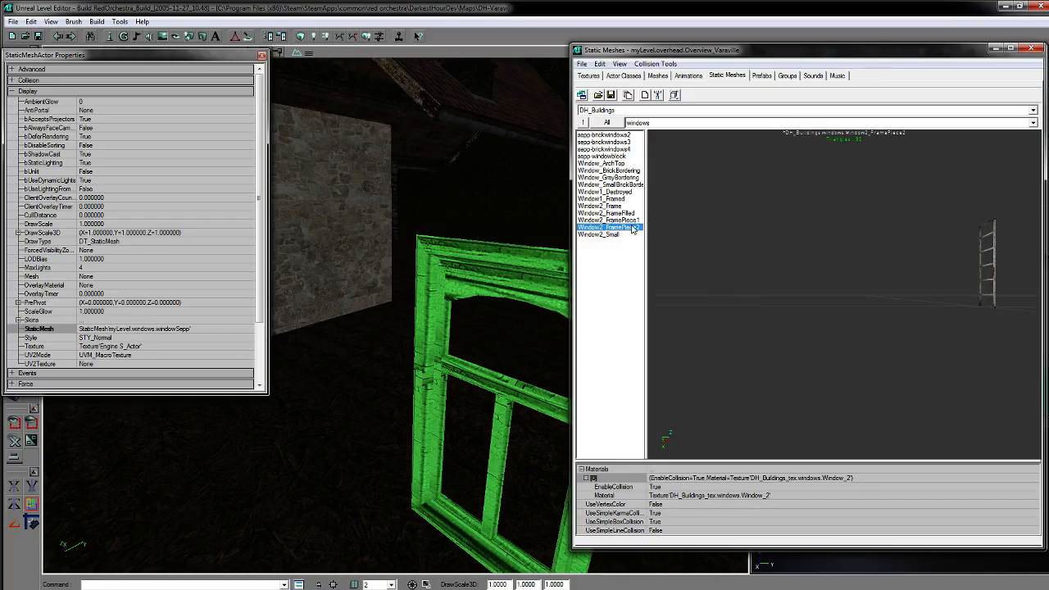
Step: Preview the stock window meshes back up the list to sepp-brickwindows4, comparing each with the selected windowSepp sample
key(Up)
key(Up)
key(Up)
key(Up)
key(Up)
key(Up)
key(Up)
key(Up)
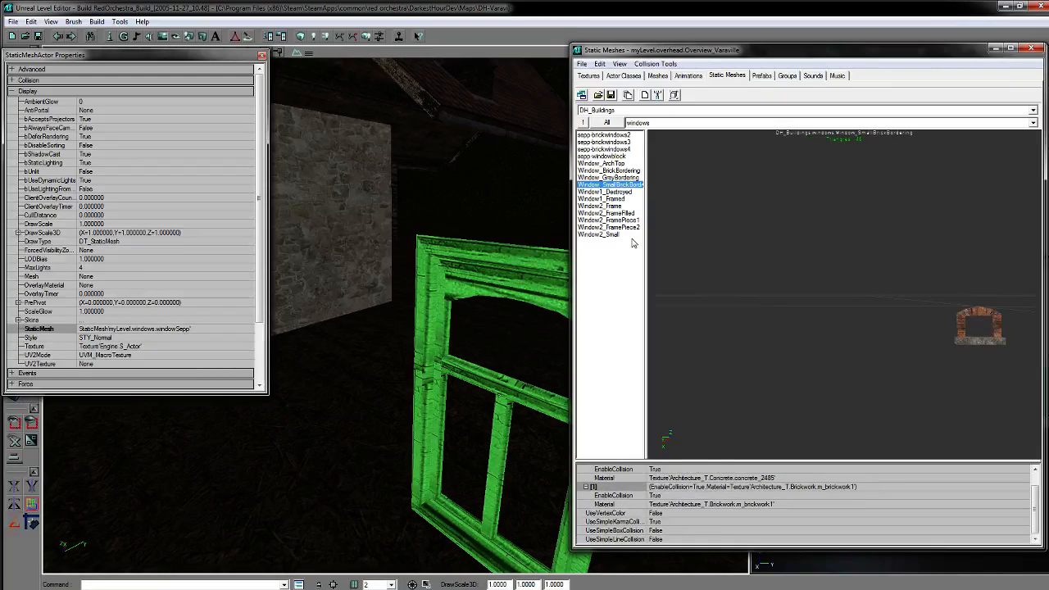
key(Up)
key(Up)
key(Up)
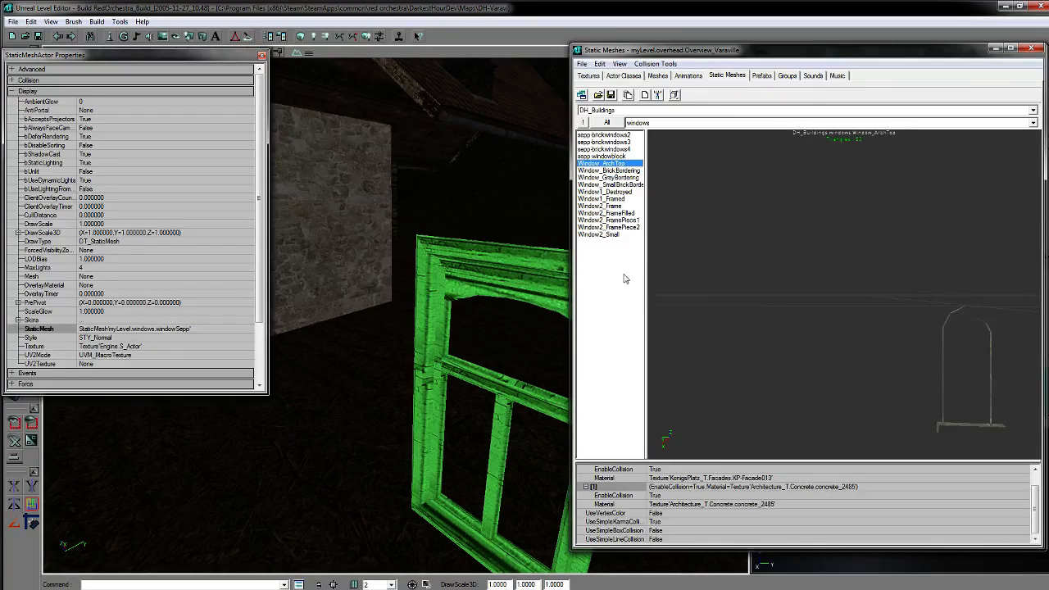
key(Up)
key(Up)
key(Up)
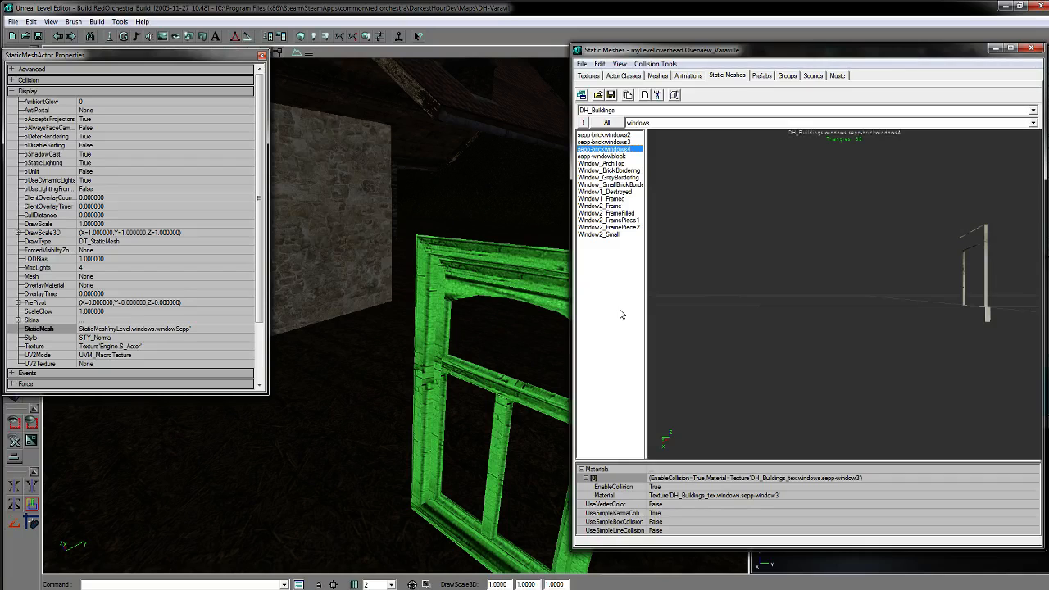
Step: Preview the stock window meshes again from sepp-brickwindows2 to Window1_Destroyed, viewing the latter from the front against the windowSepp sample
drag(726, 284, 868, 282)
drag(480, 162, 492, 250)
drag(514, 153, 557, 131)
drag(418, 328, 484, 204)
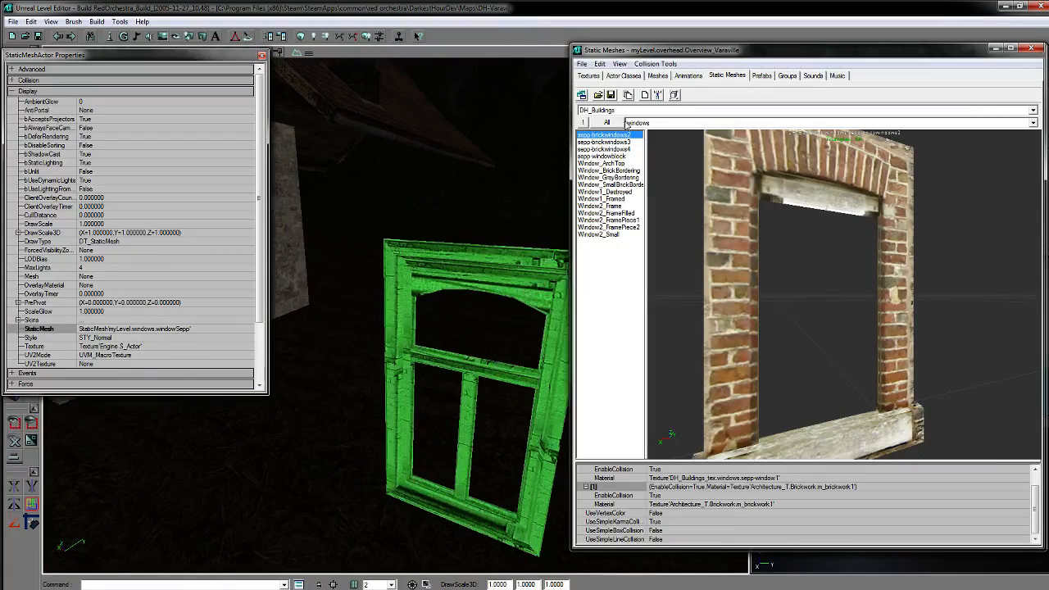
key(Down)
key(Down)
key(Down)
key(Down)
key(Down)
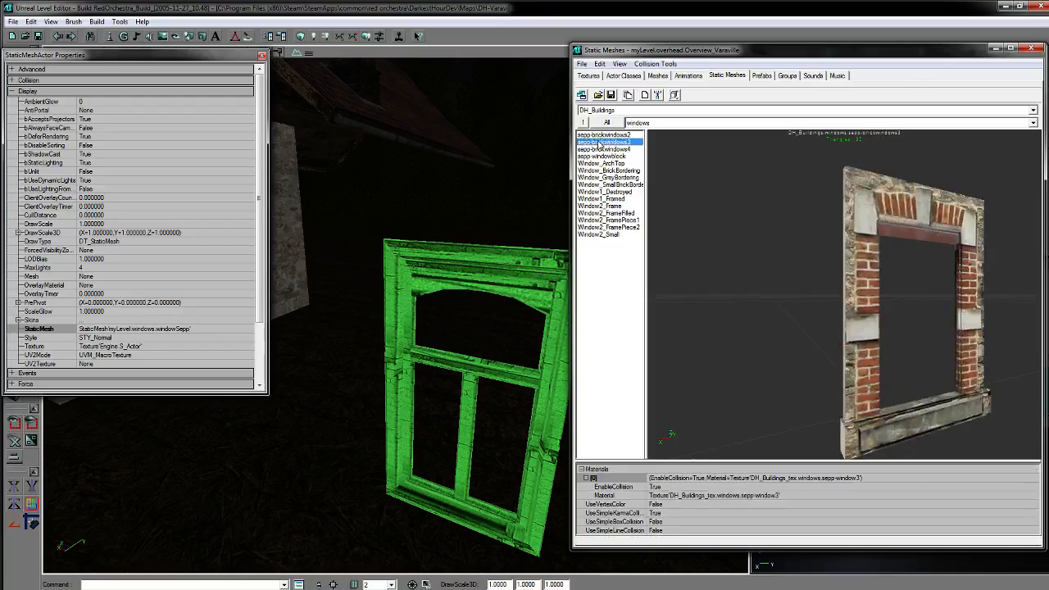
key(Down)
key(Down)
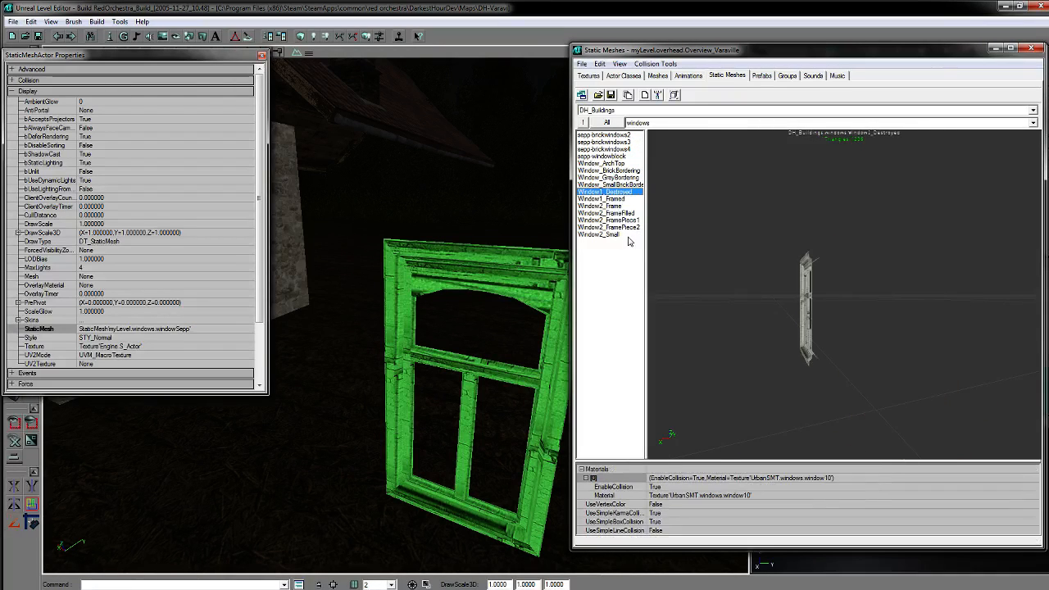
drag(762, 245, 802, 188)
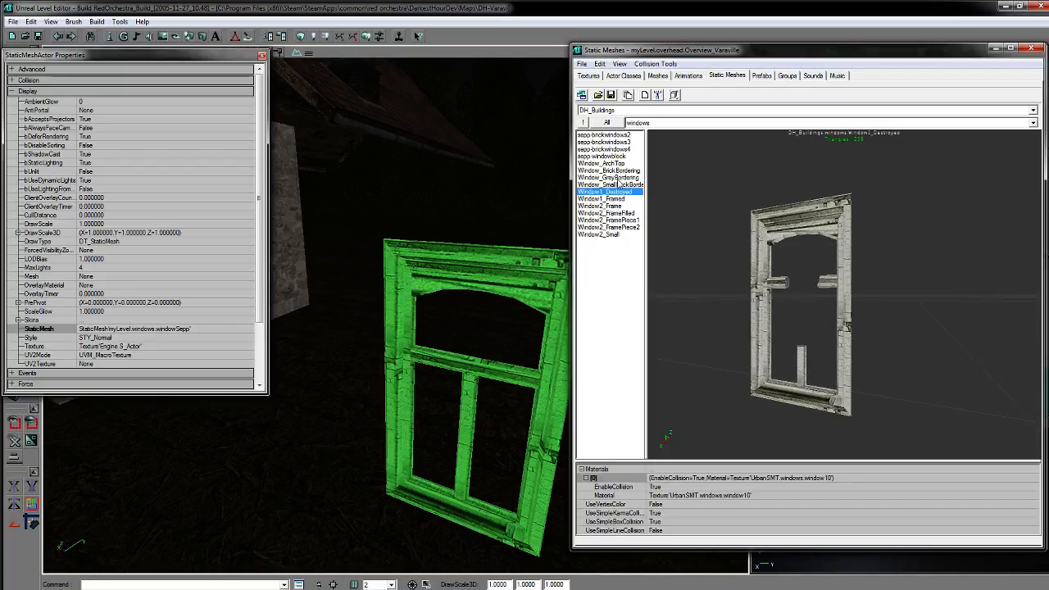
Step: Preview the stock window meshes from Window1_Framed to Window2_FramePiece1 and back up to sepp-brickwindows2 for a match to windowSepp
key(Down)
key(Down)
key(Down)
key(Down)
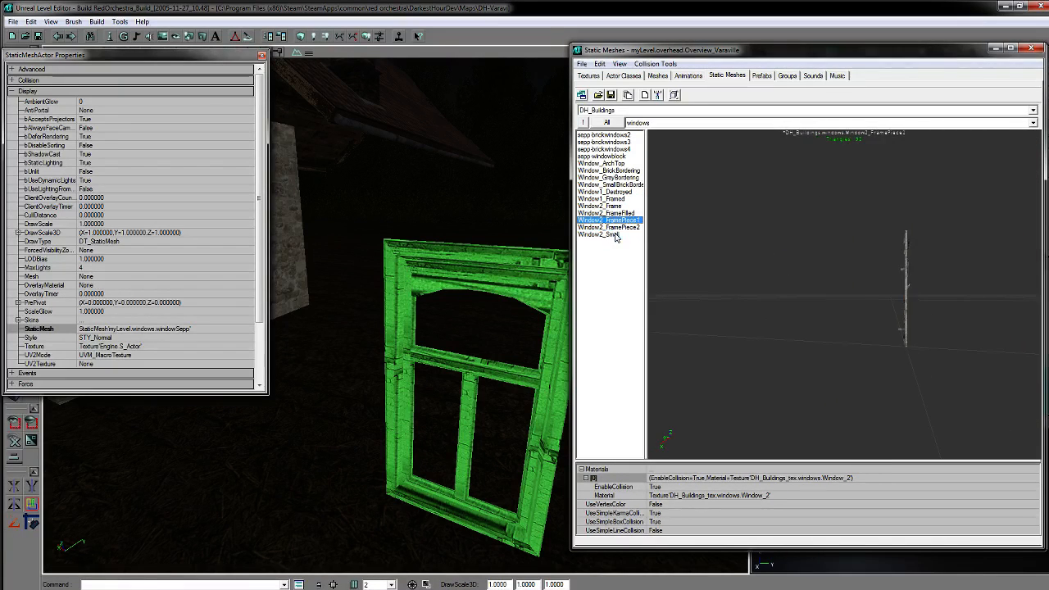
key(Up)
key(Up)
key(Up)
key(Up)
key(Up)
key(Up)
key(Up)
key(Up)
key(Up)
key(Up)
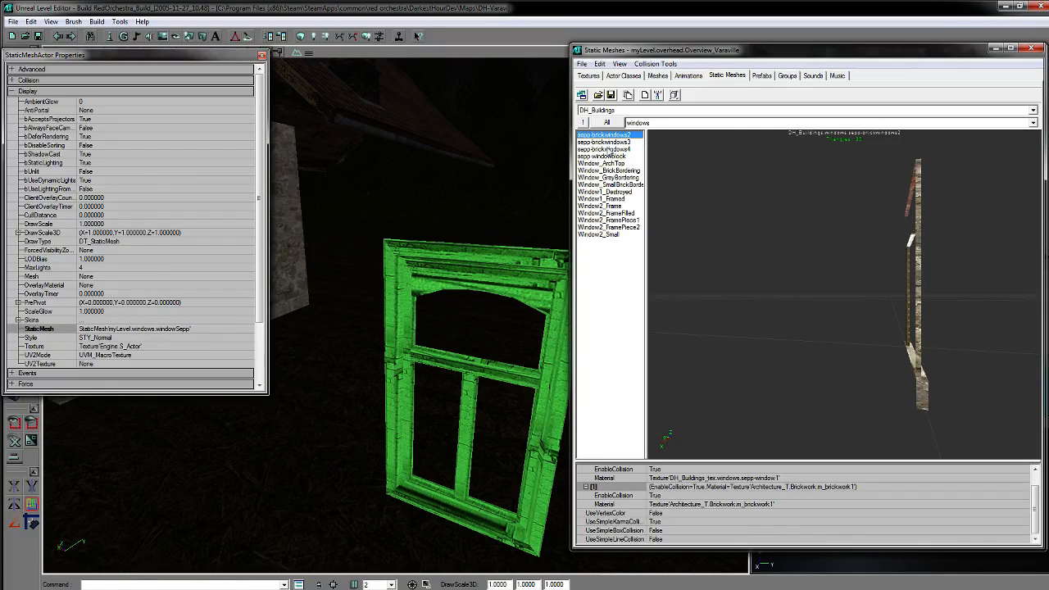
Step: Preview the meshes in the DH_Buildings Architecture group down to roundWindow2, looking for a match to windowSepp
click(638, 123)
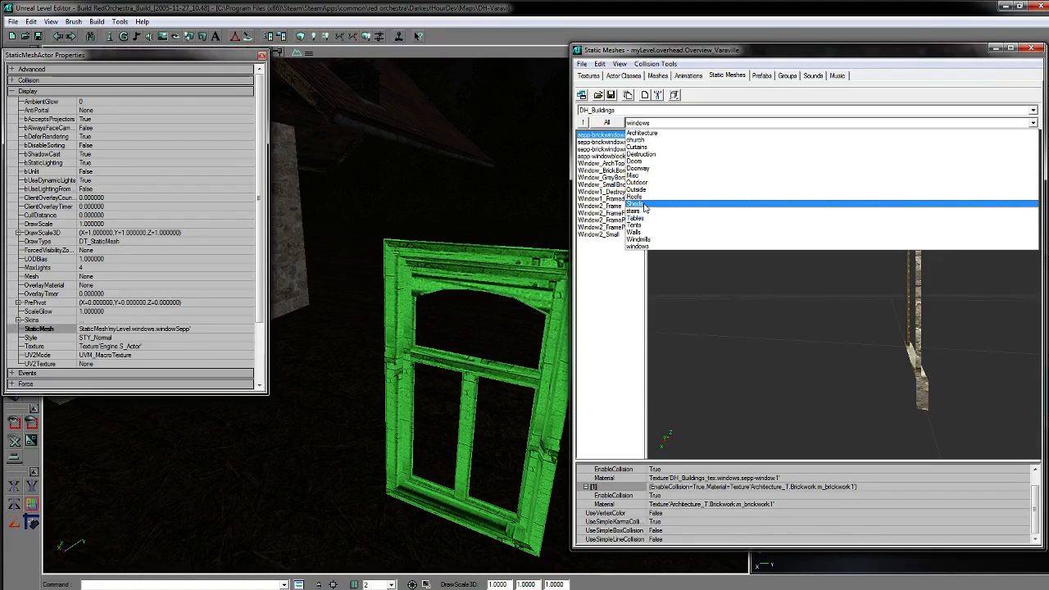
click(635, 133)
click(616, 142)
key(Down)
key(Down)
key(Down)
key(Down)
key(Down)
key(Down)
key(Down)
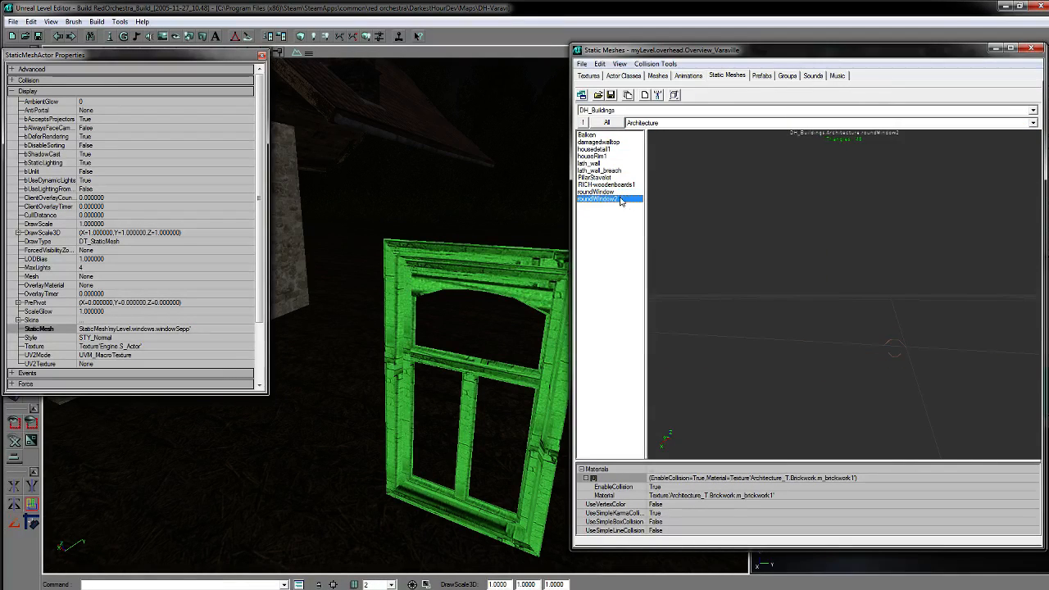
Step: Browse the DH_Buildings Misc group to the stock sepp-window mesh and compare it from the front with the windowSepp sample
click(639, 122)
click(643, 173)
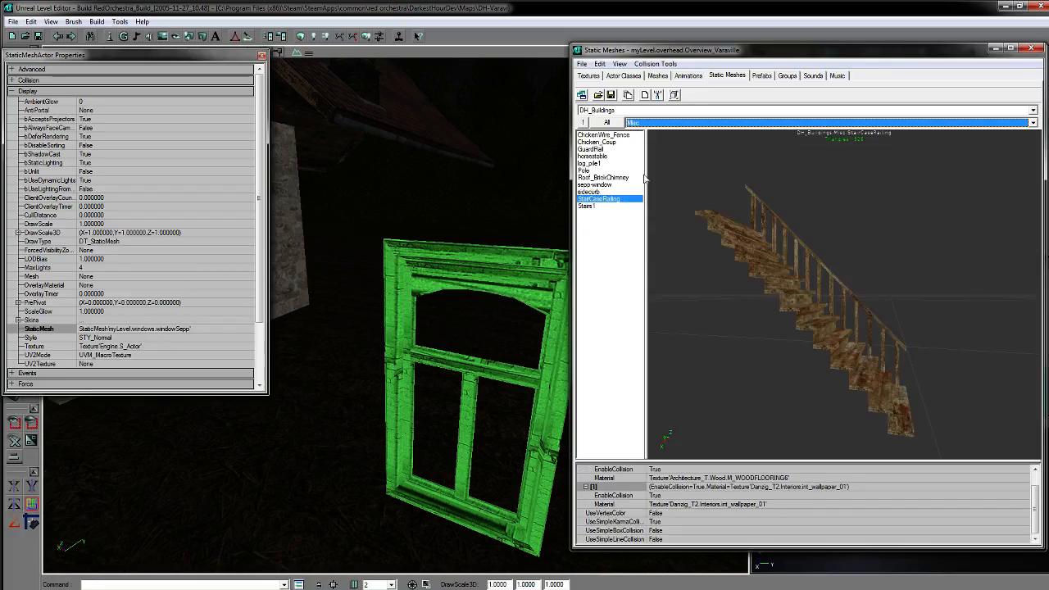
click(604, 143)
key(Down)
key(Down)
key(Down)
key(Down)
key(Down)
key(Down)
key(Down)
key(Down)
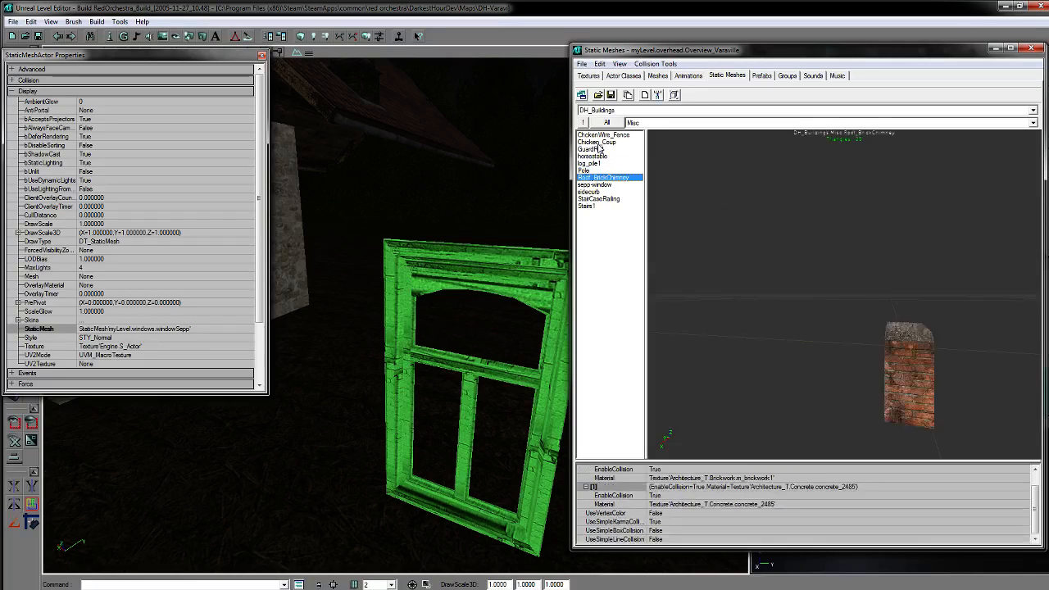
key(Up)
key(Up)
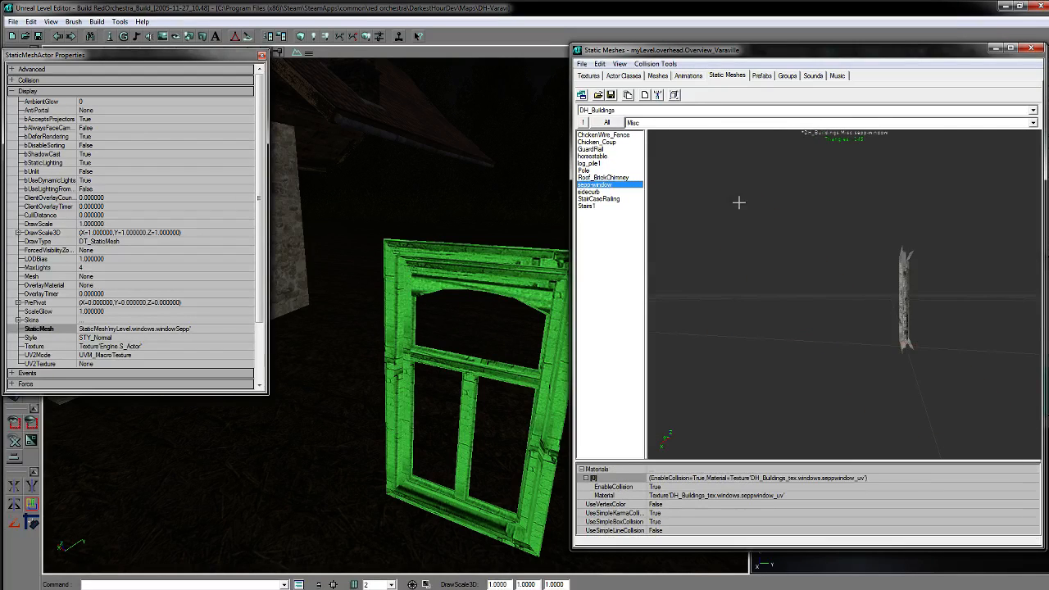
mouse_move(824, 222)
mouse_down()
mouse_move(737, 213)
mouse_move(811, 245)
mouse_move(823, 222)
mouse_up()
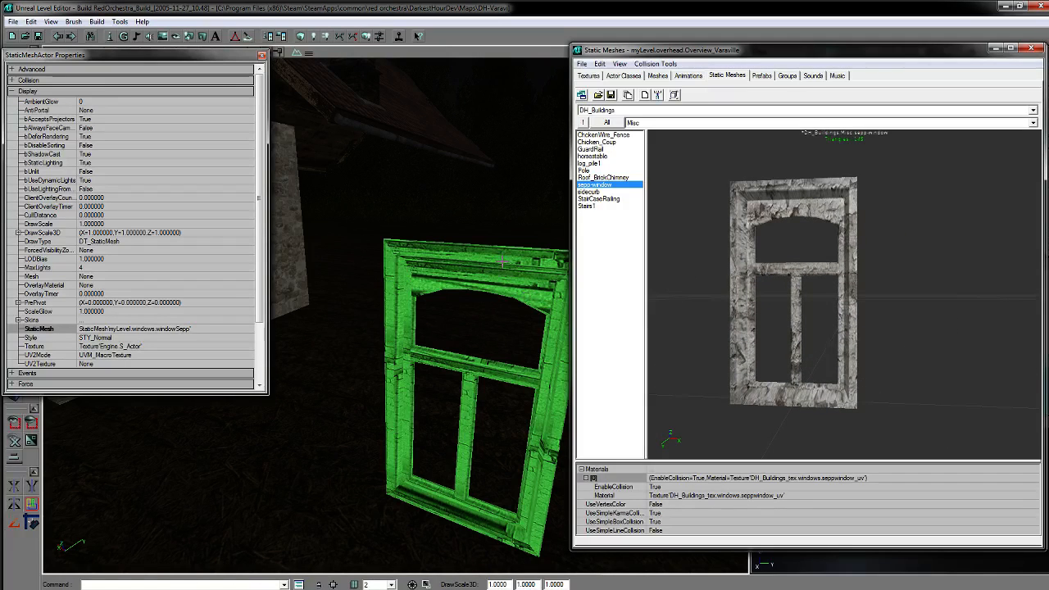
mouse_move(419, 328)
mouse_down()
mouse_move(419, 368)
mouse_move(419, 328)
mouse_up()
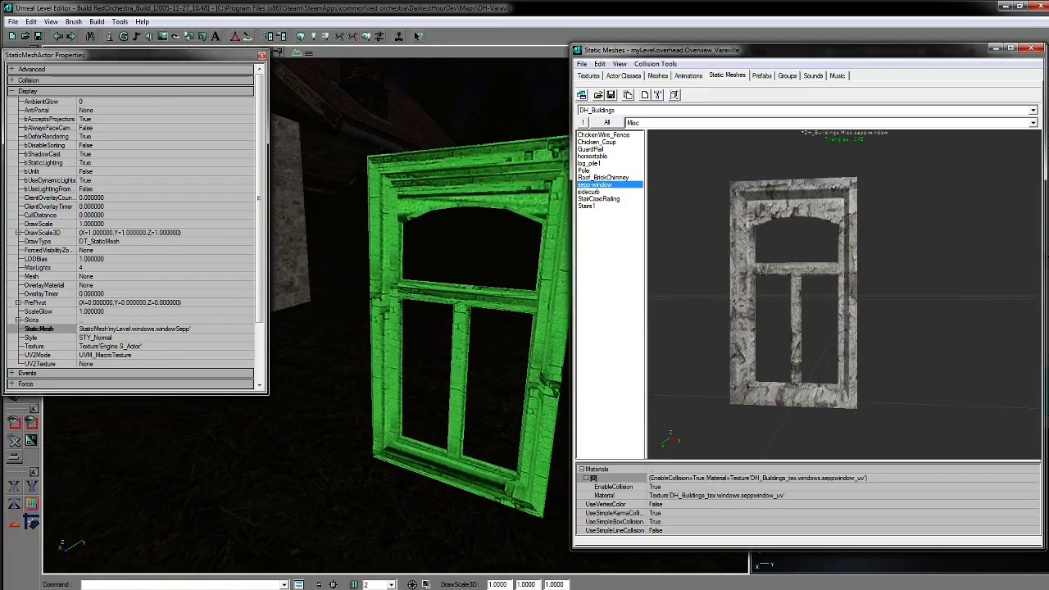
Step: Select all static meshes matching windowSepp and replace them with the stock DH_Buildings sepp-window mesh
right_click(384, 344)
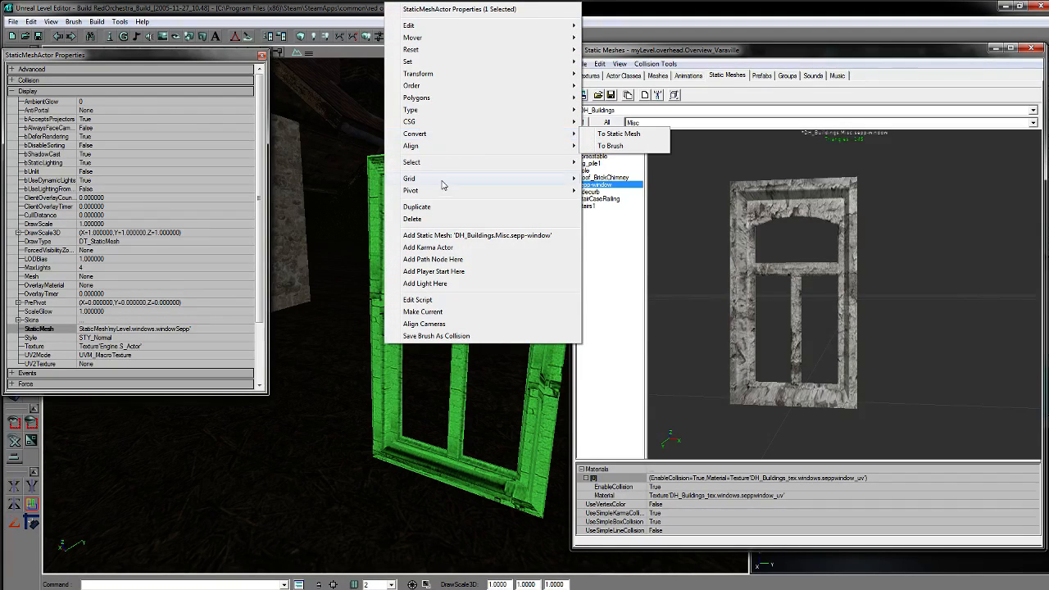
mouse_move(432, 165)
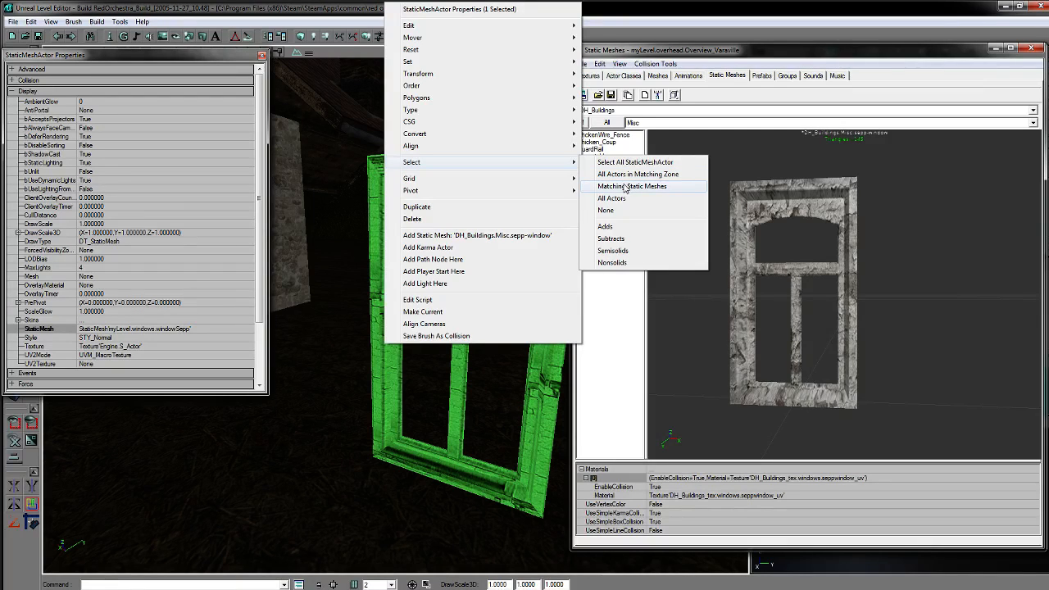
click(625, 187)
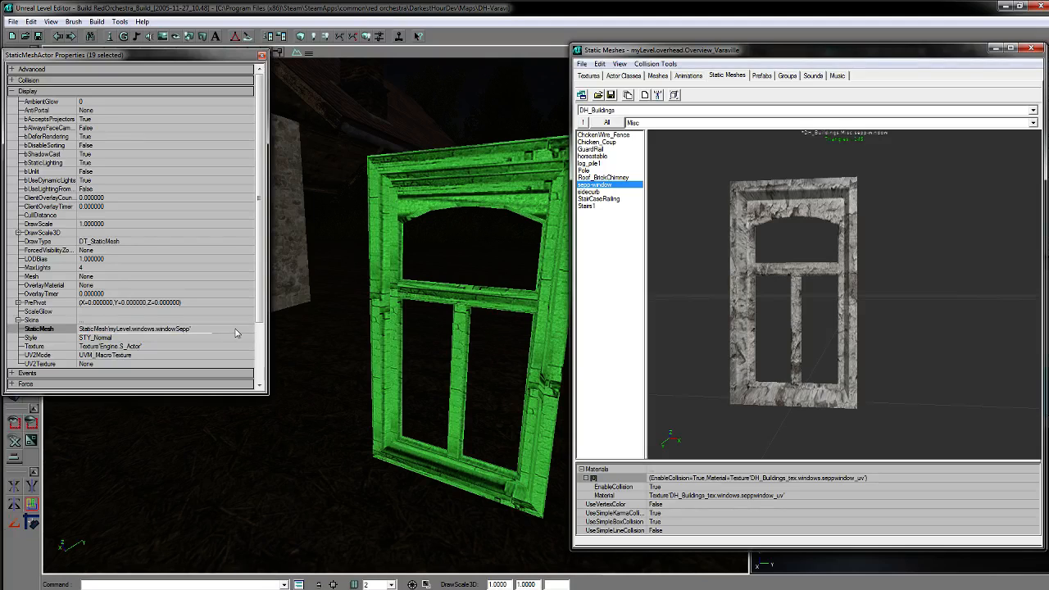
drag(336, 329, 433, 348)
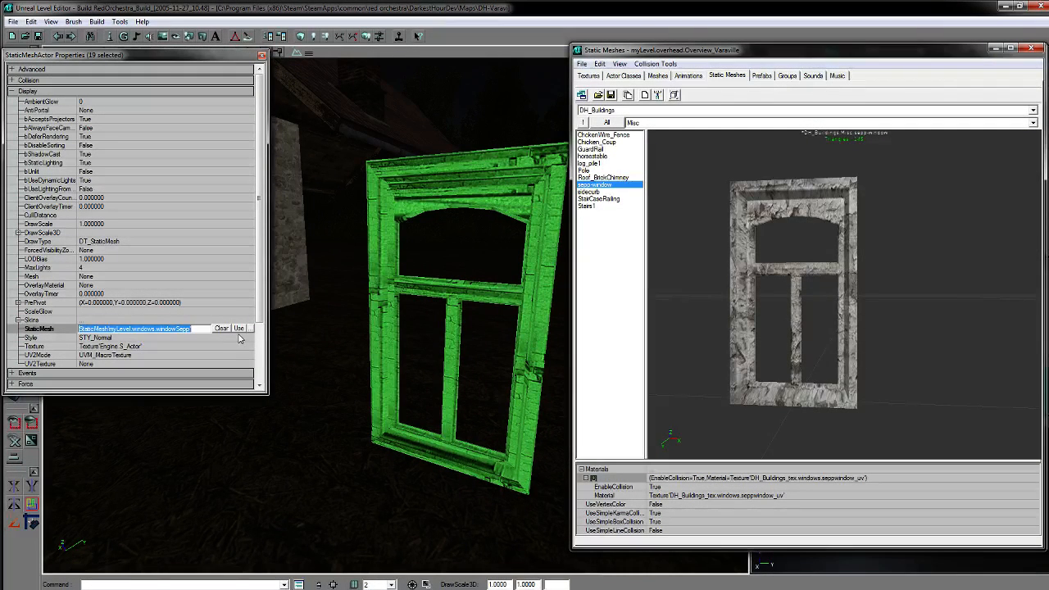
click(238, 329)
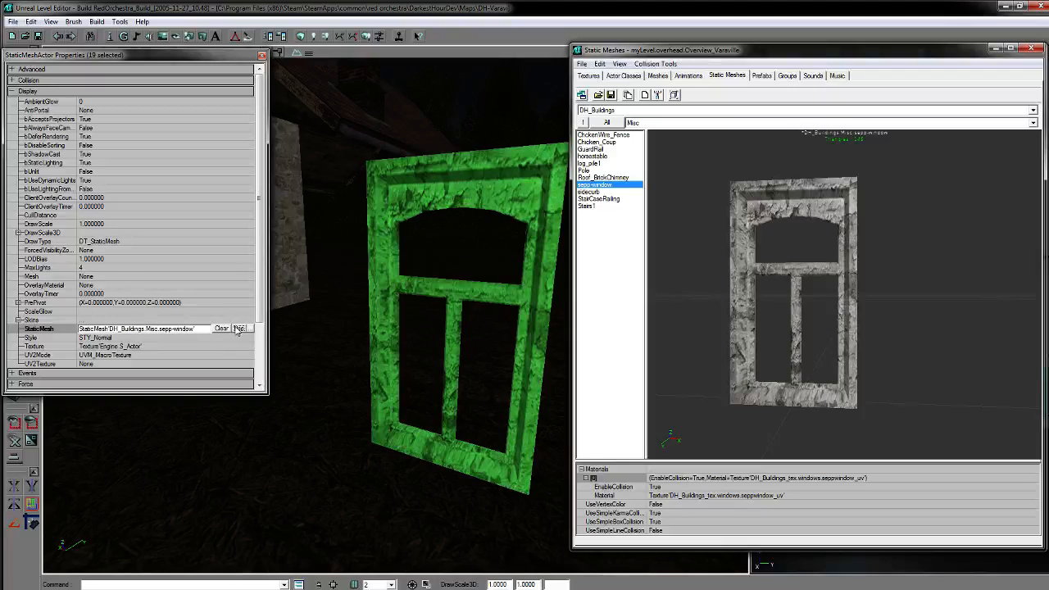
Step: Clear the multiple selection and delete the checked window sample
click(306, 270)
click(418, 211)
drag(417, 301, 418, 385)
right_drag(418, 301, 418, 271)
key(Delete)
Step: Bring the stone-walled roofed building into view and preview the DH_Buildings Misc meshes down to Stairs1 for a match
drag(417, 301, 524, 304)
drag(418, 301, 385, 385)
right_drag(385, 385, 254, 348)
drag(435, 385, 435, 289)
click(637, 125)
click(636, 124)
click(603, 141)
key(Up)
key(Down)
key(Down)
key(Down)
key(Down)
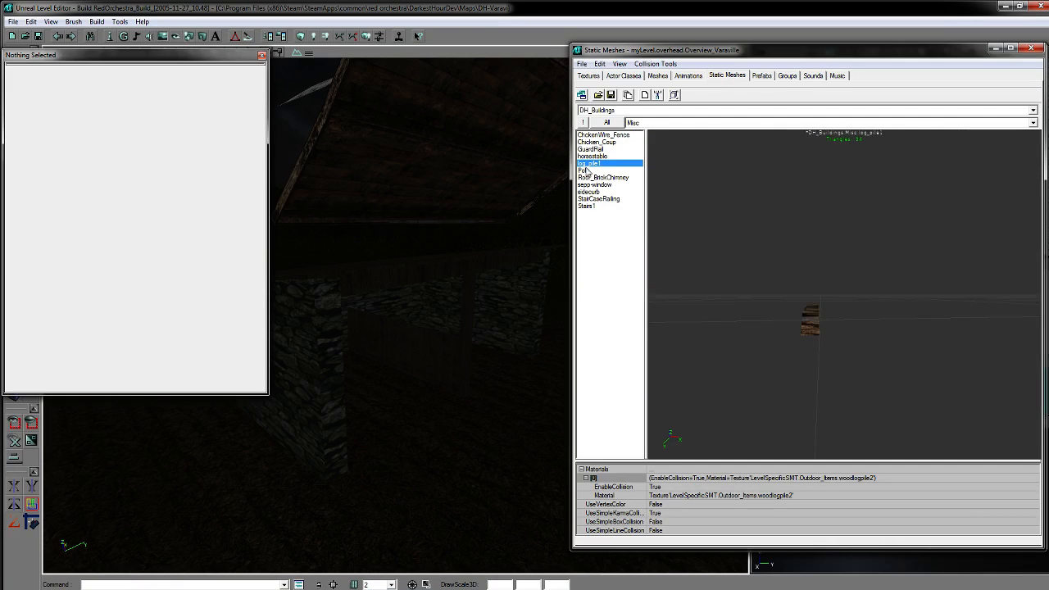
key(Up)
key(Up)
key(Down)
key(Down)
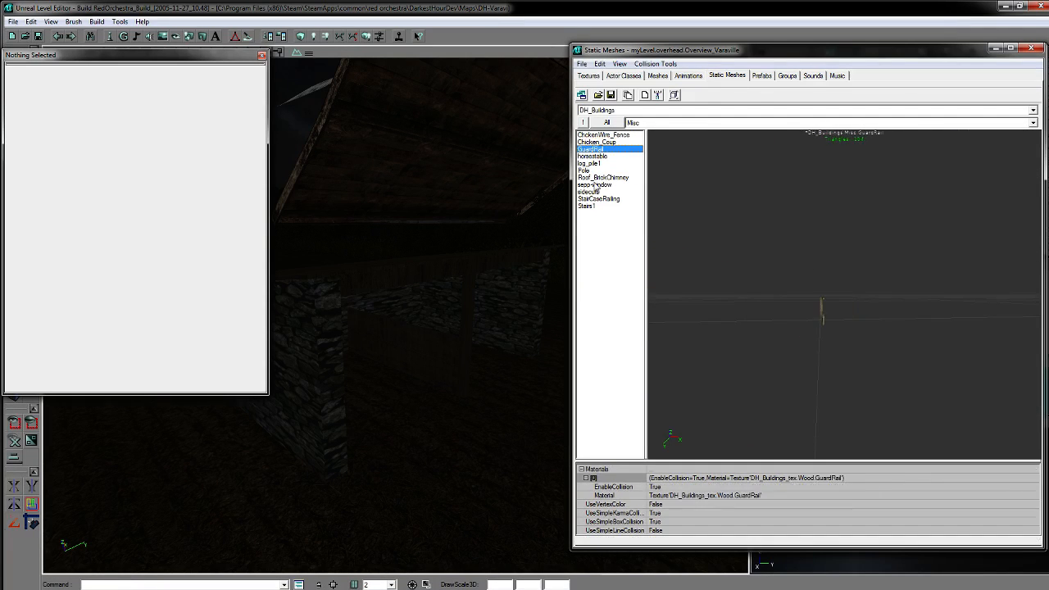
key(Down)
key(Down)
key(Down)
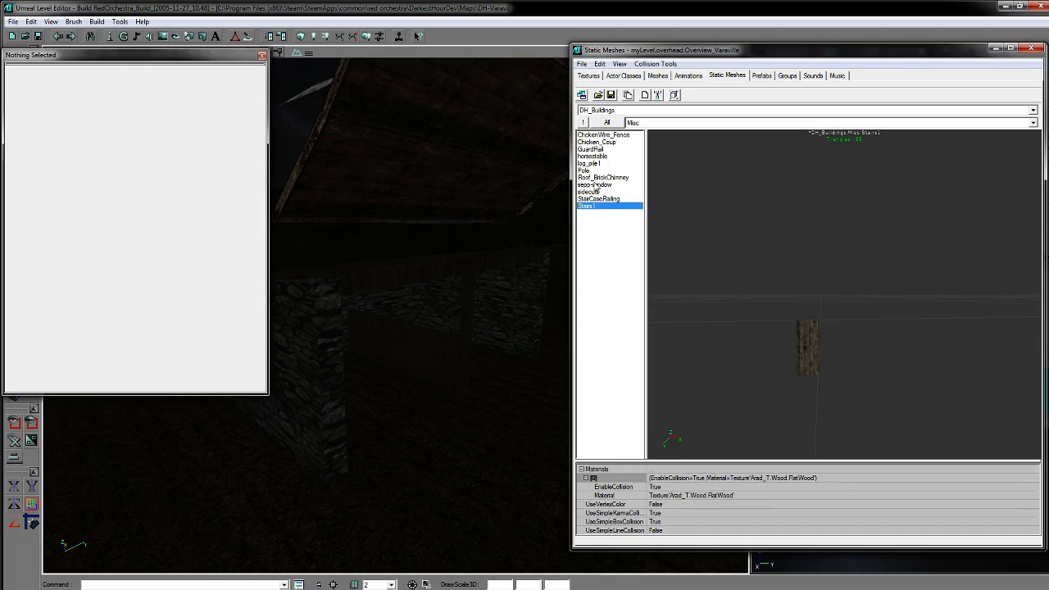
Step: Check the meshes in the DH_Buildings Outdoor and Outside groups for a match to the stone-walled building
click(639, 125)
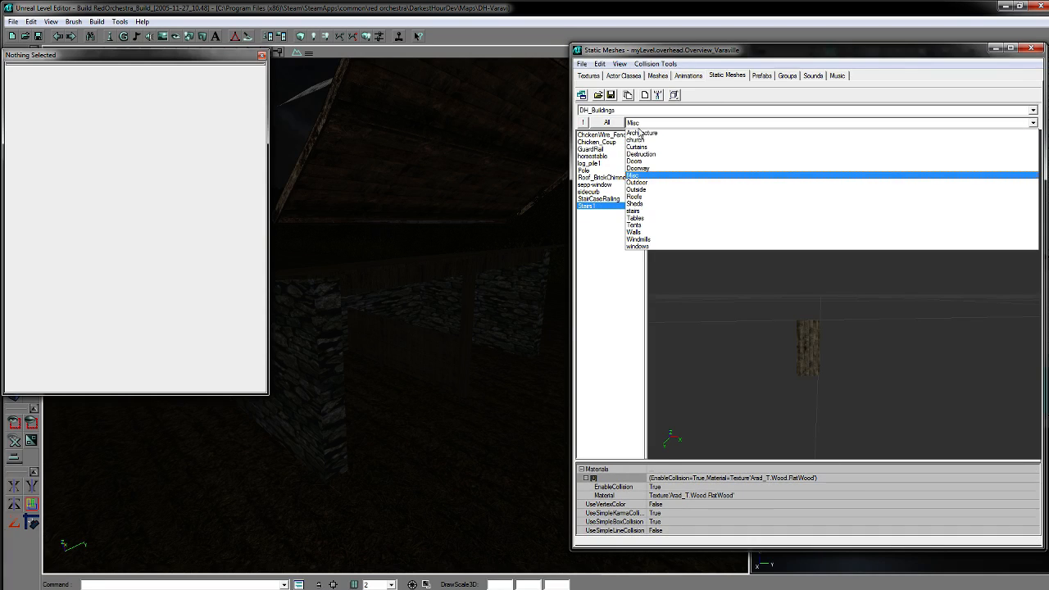
click(636, 182)
click(601, 149)
click(606, 156)
click(608, 163)
click(660, 124)
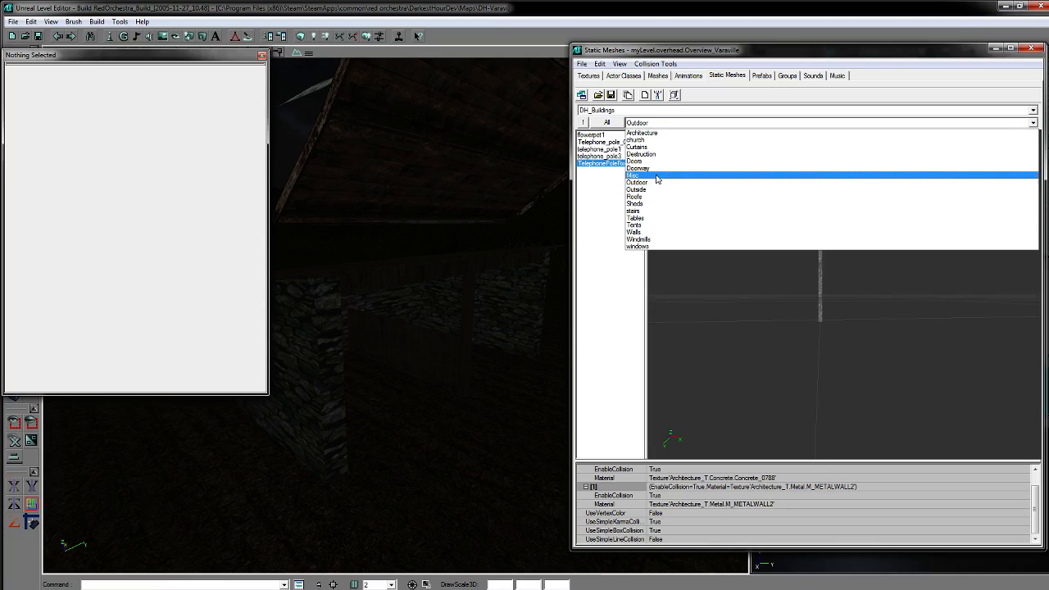
click(644, 189)
Step: Preview the meshes in the DH_Buildings Roofs group down to snowroof2, looking for a match to the building's roof
click(661, 123)
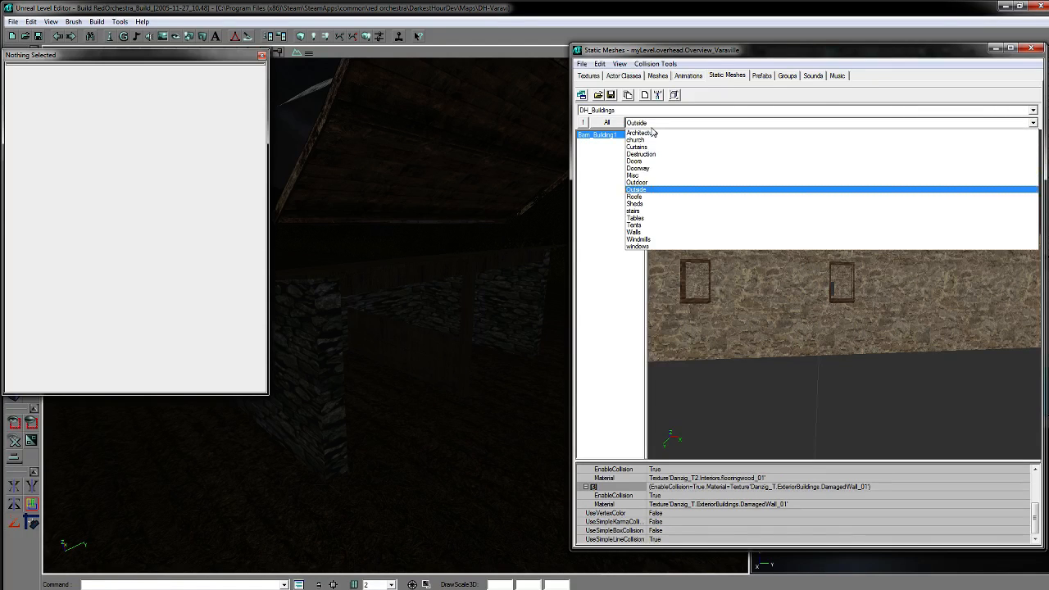
click(643, 197)
click(612, 144)
key(Down)
key(Down)
key(Down)
key(Down)
key(Down)
key(Down)
key(Down)
key(Down)
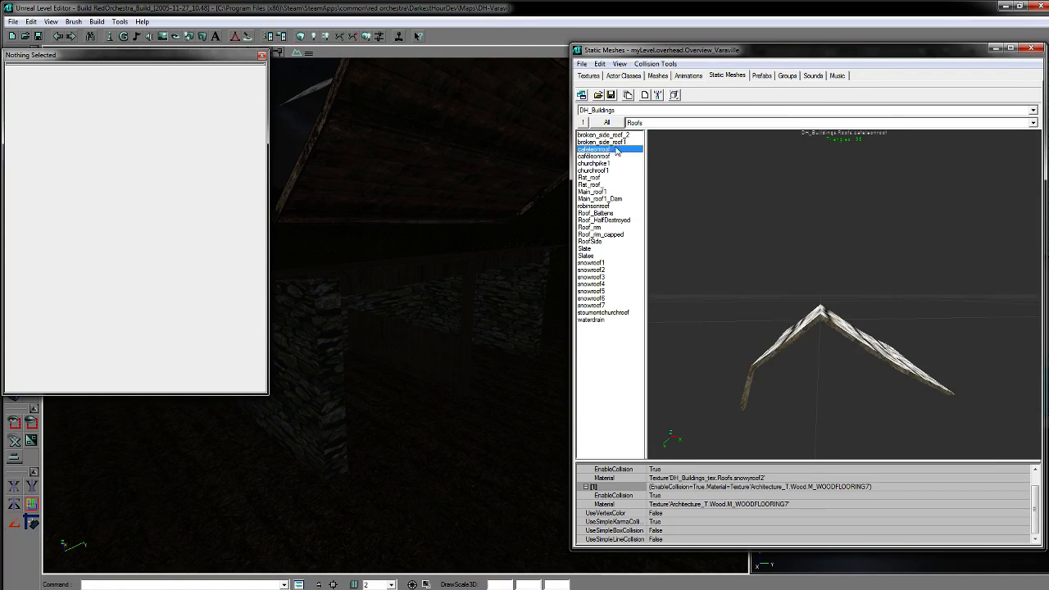
key(Down)
key(Down)
key(Down)
key(Down)
key(Down)
key(Down)
key(Down)
key(Down)
key(Down)
key(Down)
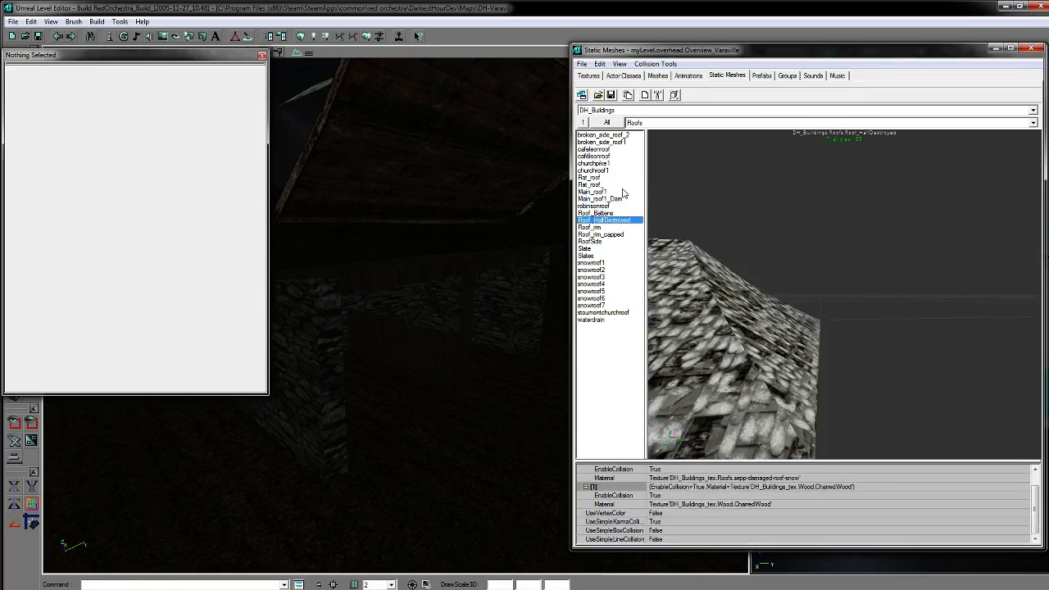
Step: Preview the meshes in the DH_Buildings Sheds group down to Wood_Shed_02, looking for a match to the stone-walled building
click(643, 123)
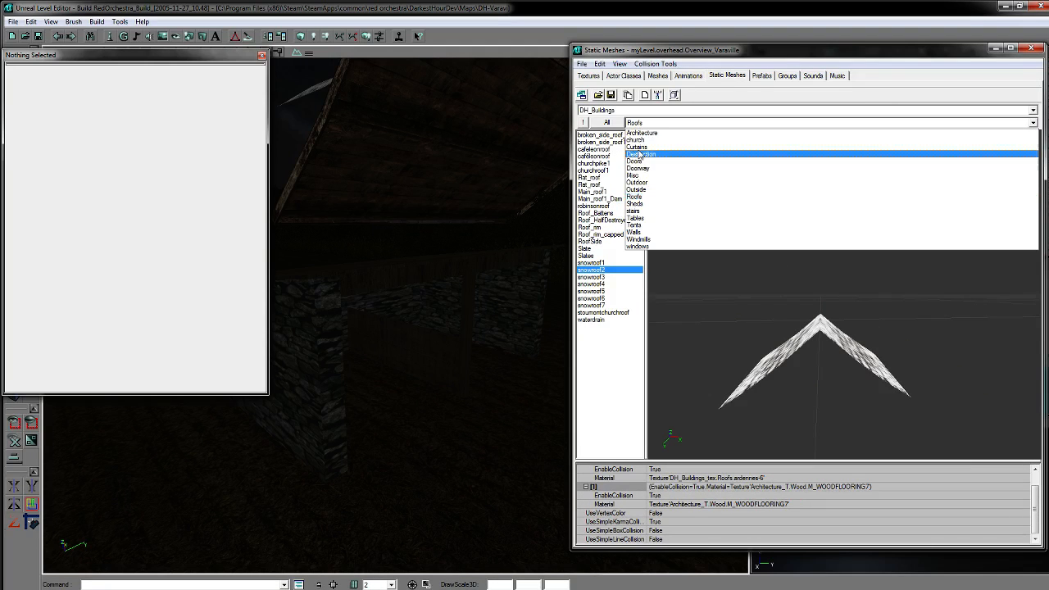
click(633, 205)
click(602, 136)
key(Down)
key(Down)
key(Down)
key(Down)
key(Down)
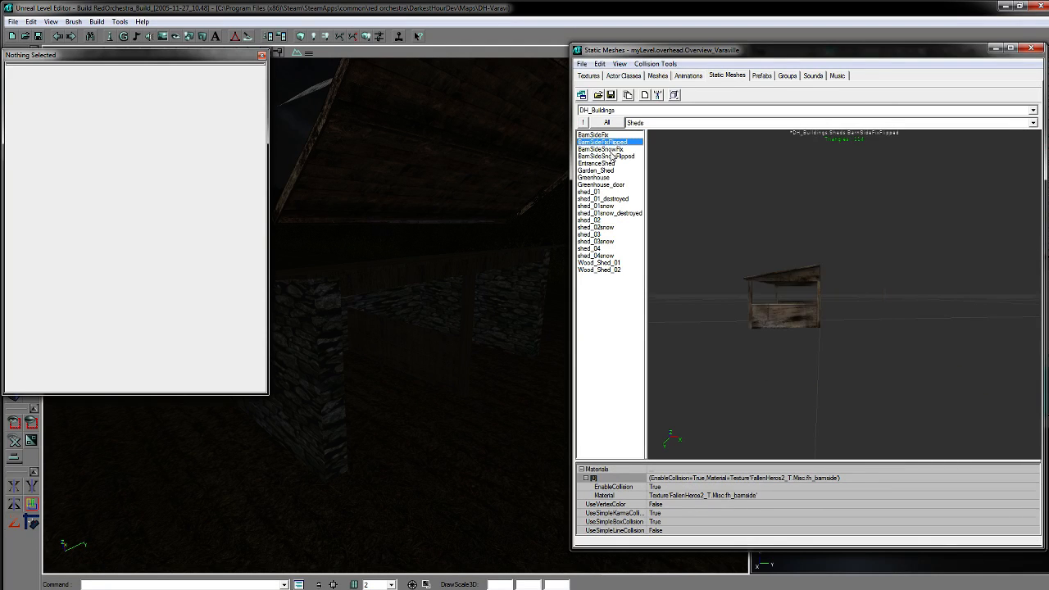
key(Down)
key(Down)
key(Down)
key(Down)
key(Down)
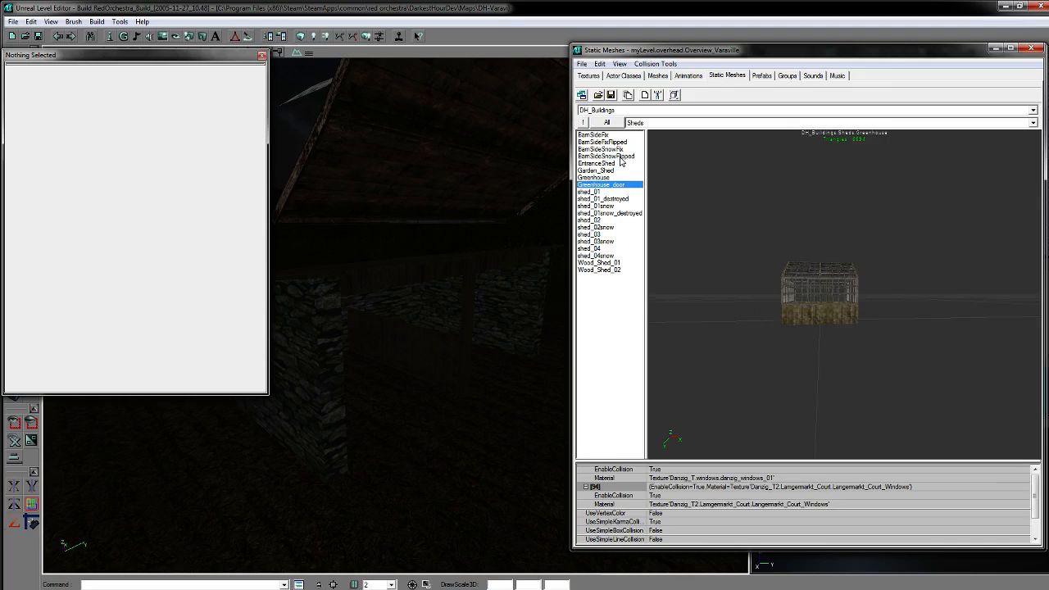
key(Down)
key(Down)
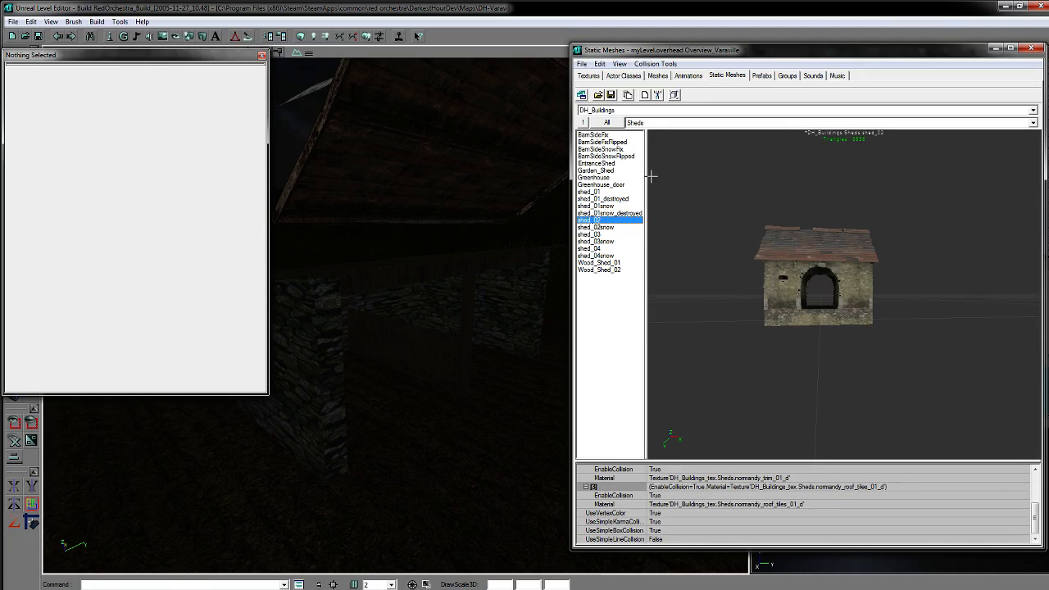
key(Down)
key(Down)
key(Down)
key(Down)
key(Down)
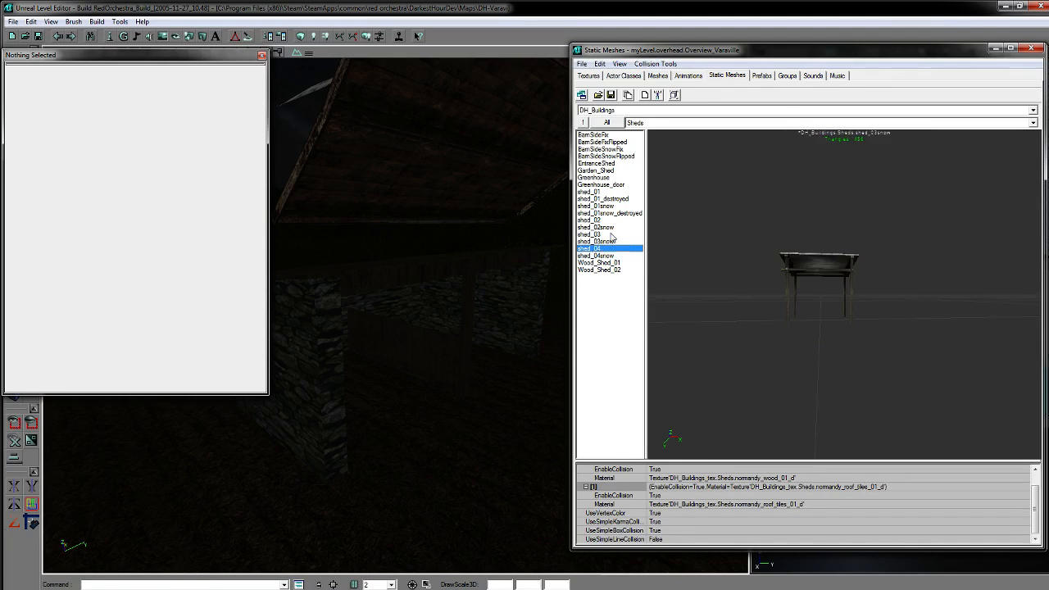
Step: Open the list of DH_Buildings mesh groups
click(649, 123)
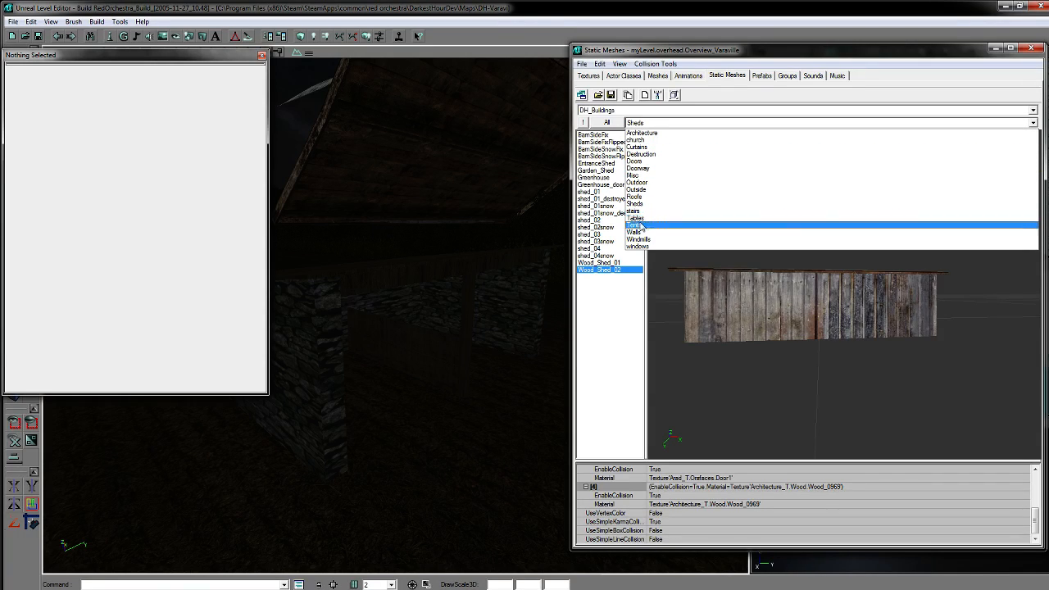
Step: Select the stone shed in the level to check its static mesh reference, and move on to the slate roofs
click(659, 123)
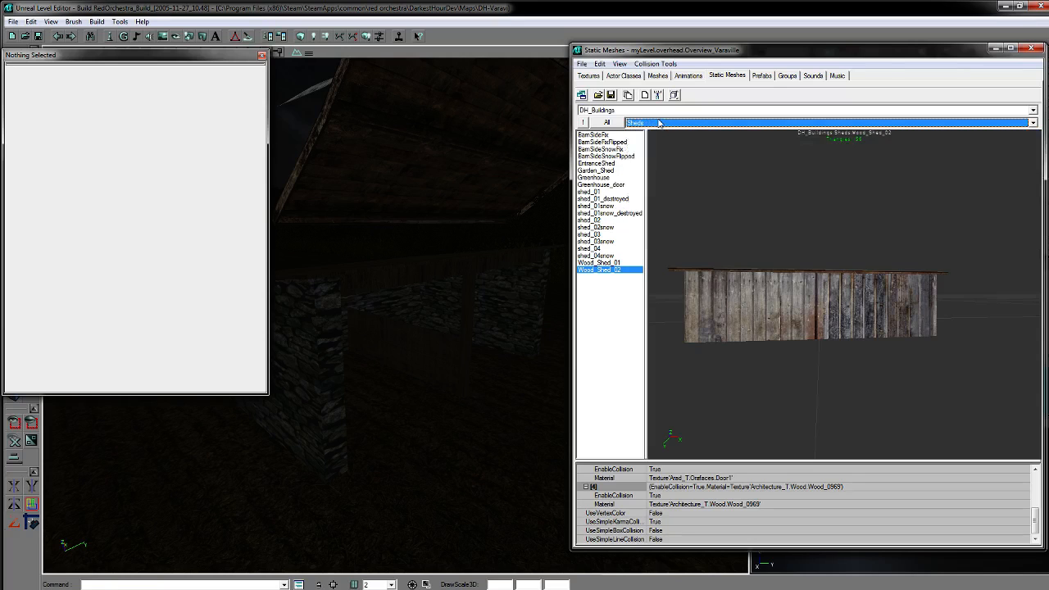
drag(484, 246, 484, 309)
click(428, 363)
ctrl+drag(429, 363, 534, 409)
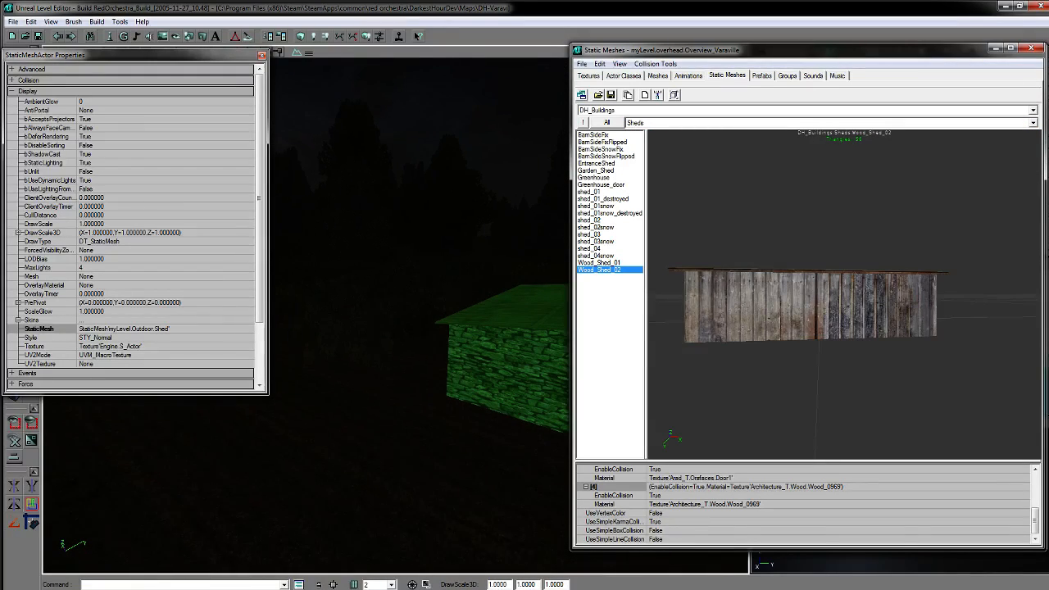
drag(348, 320, 499, 328)
mouse_move(409, 328)
mouse_down()
mouse_move(410, 286)
mouse_move(385, 287)
mouse_move(410, 320)
mouse_move(442, 303)
mouse_move(430, 295)
mouse_move(393, 311)
mouse_move(430, 328)
mouse_up()
drag(277, 302, 294, 254)
drag(340, 299, 393, 254)
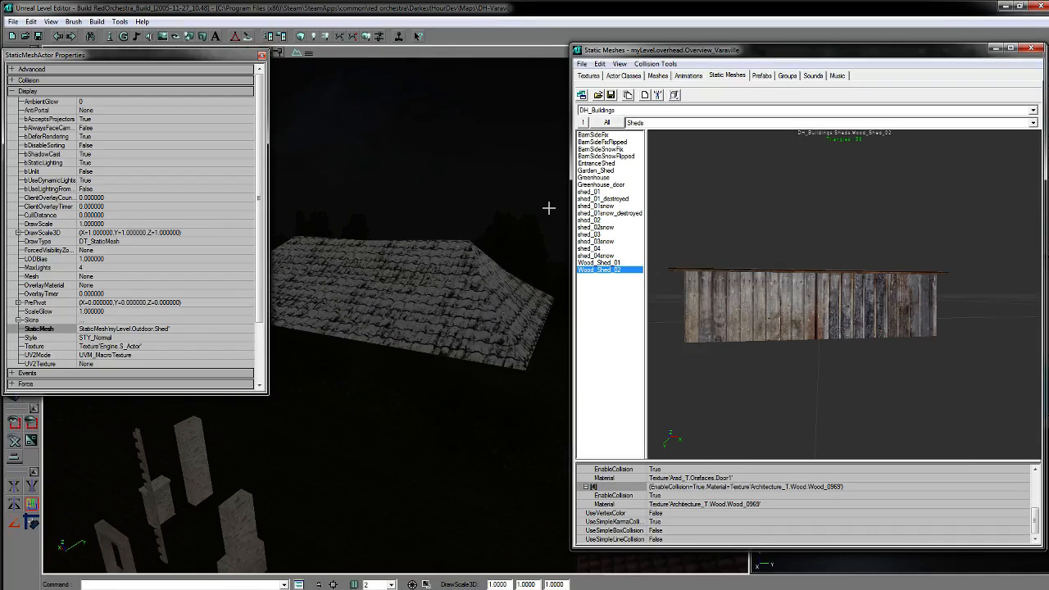
Step: Compare the snow roof meshes in the Roofs group of DH_Buildings and pick snowroof3
click(636, 124)
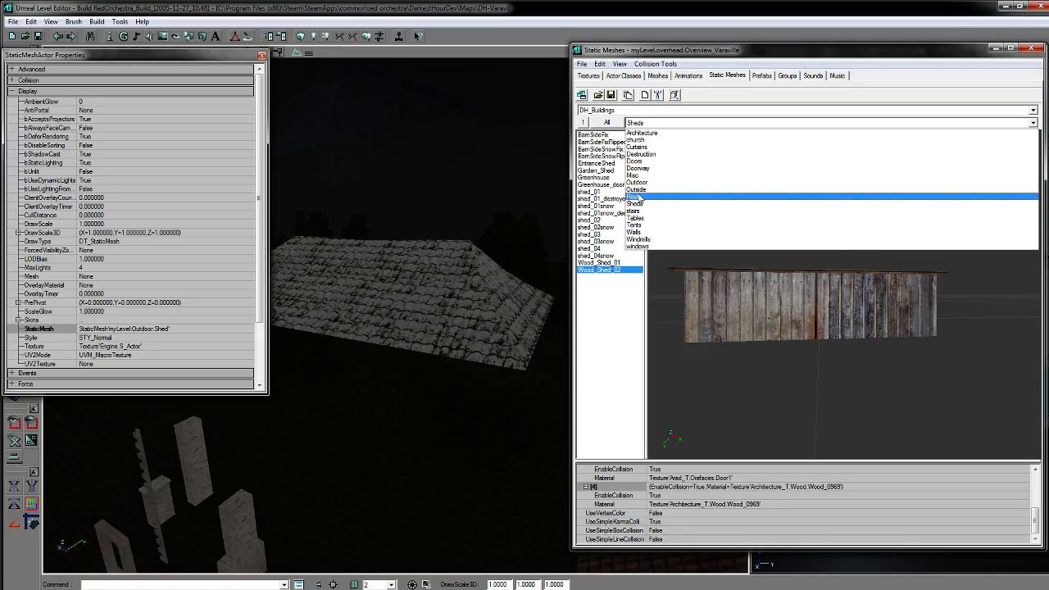
click(636, 196)
click(601, 263)
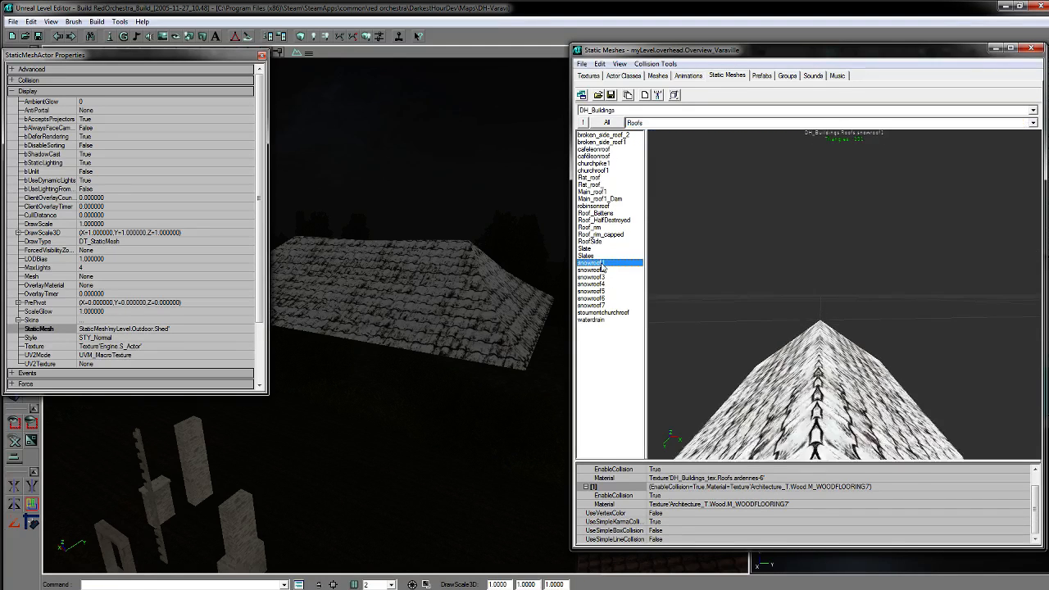
drag(770, 335, 827, 335)
click(619, 275)
click(608, 283)
click(606, 275)
Step: Select all actors matching the houseroof2 static mesh and replace their mesh with DH_Buildings snowroof3
click(342, 302)
drag(341, 303, 446, 365)
key(ctrl+w)
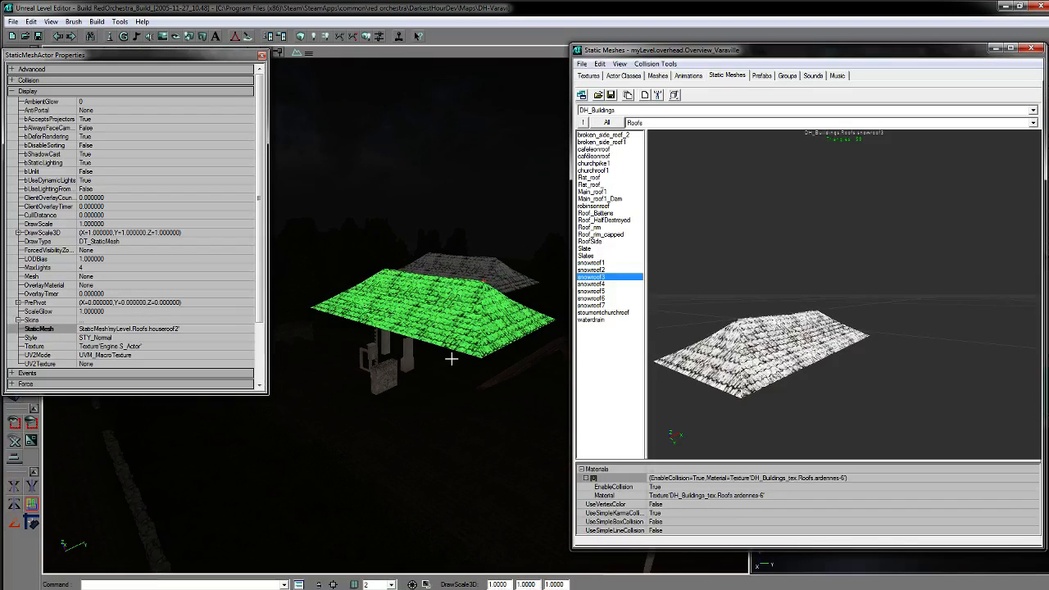
right_click(446, 301)
drag(414, 319, 467, 283)
click(239, 328)
right_click(467, 283)
mouse_move(512, 423)
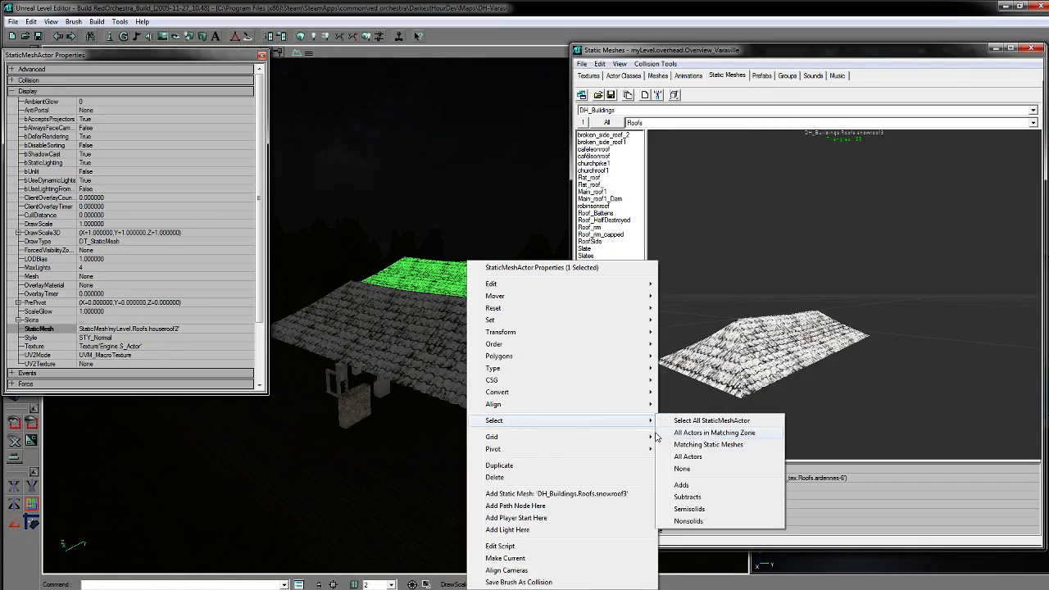
click(701, 445)
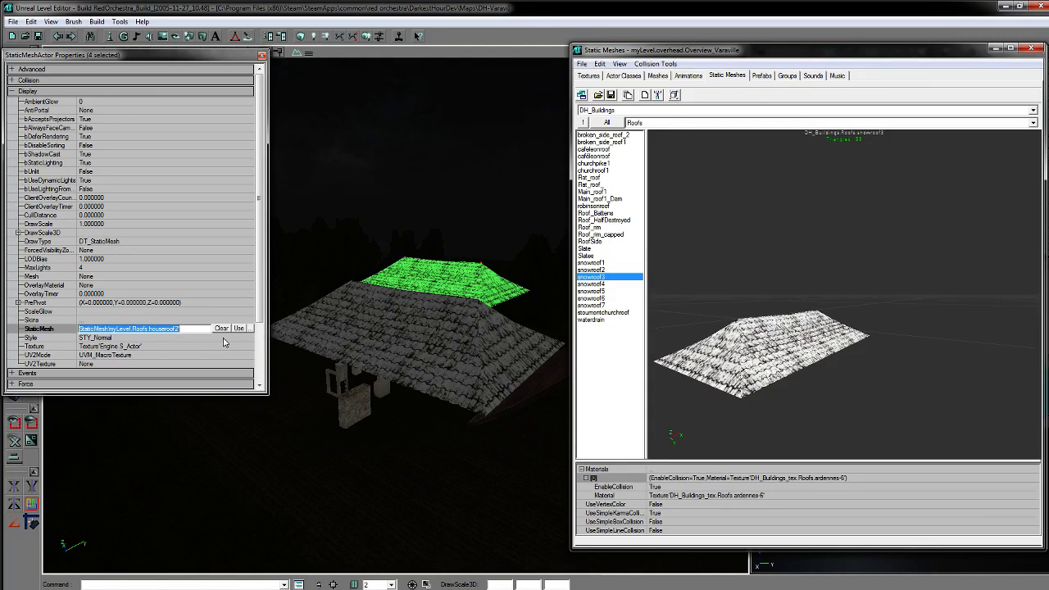
Step: Delete the placed snowroof3 sample roofs near the loose wall and window pieces
click(414, 310)
drag(414, 310, 443, 275)
key(Delete)
drag(464, 407, 430, 401)
mouse_move(424, 337)
mouse_down()
mouse_move(483, 319)
mouse_move(492, 303)
mouse_move(418, 353)
mouse_move(423, 337)
mouse_up()
click(423, 336)
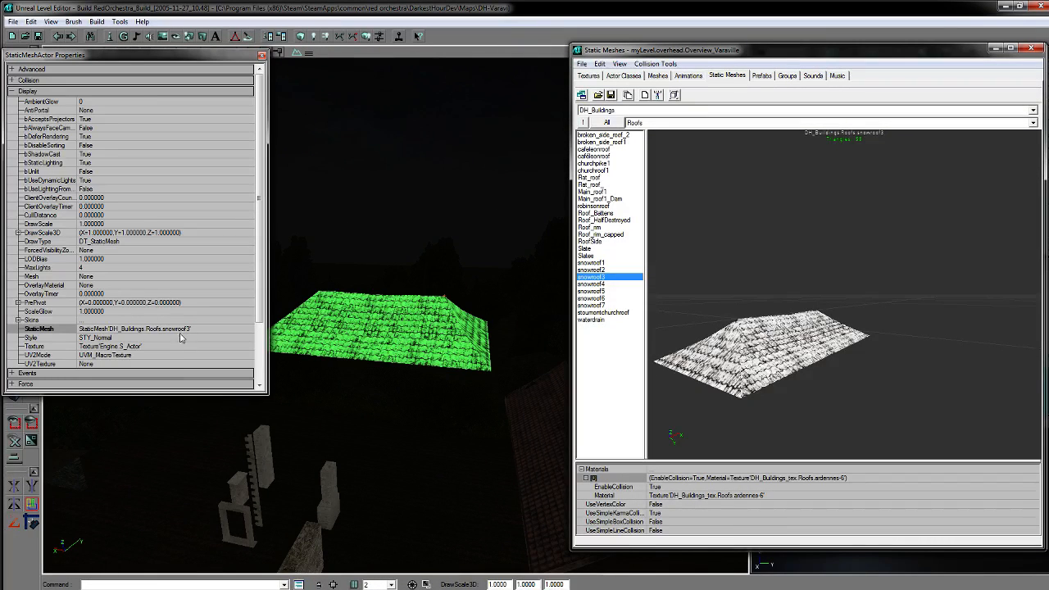
drag(469, 363, 525, 344)
key(Delete)
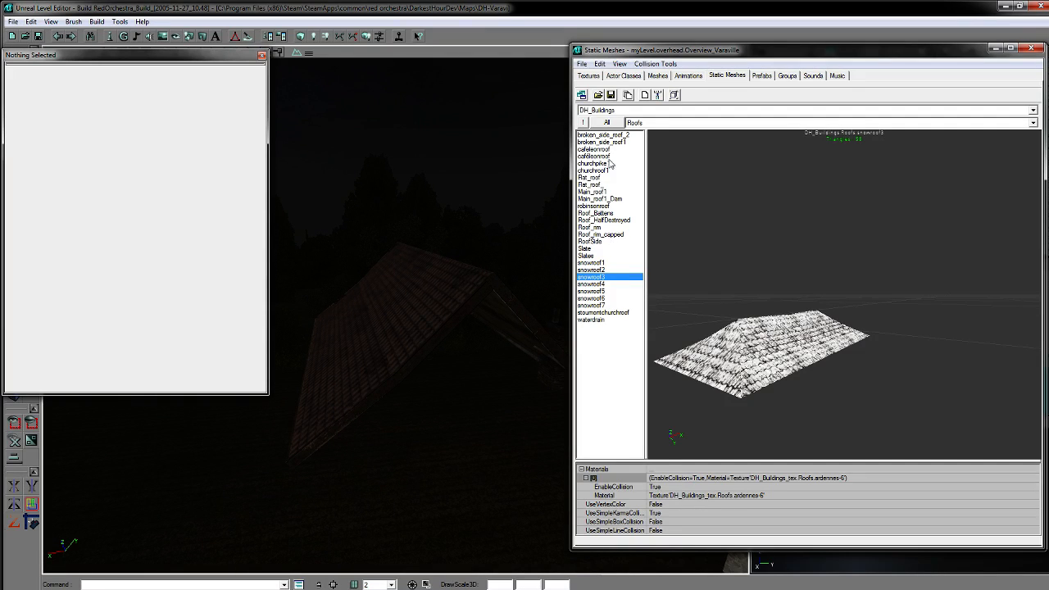
Step: Look through the roof meshes of DH_Buildings for a match to the large red tiled roof
click(600, 213)
key(Down)
key(Down)
key(Down)
key(Down)
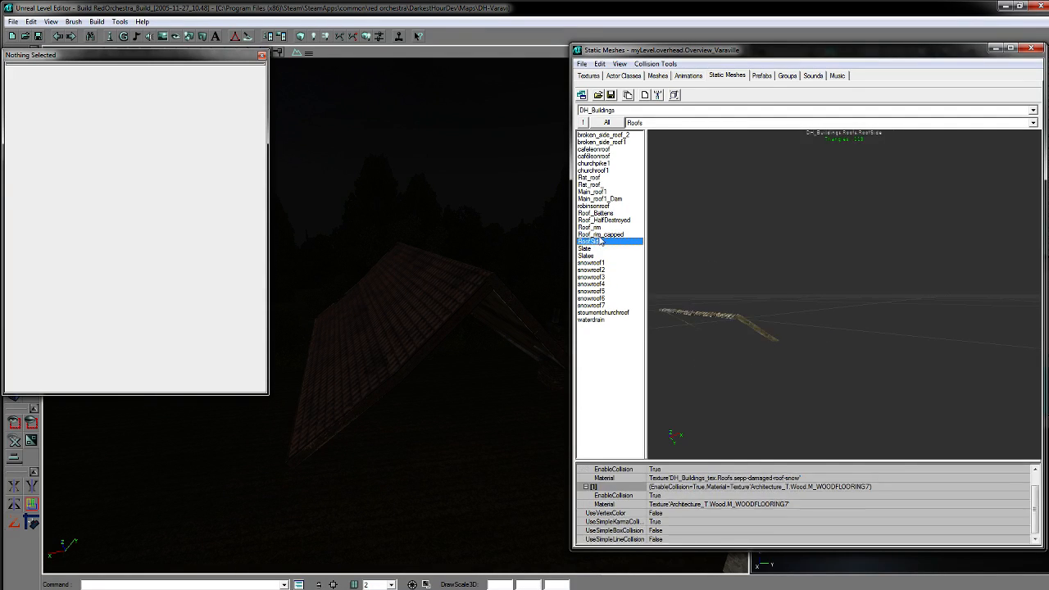
key(Down)
key(Down)
key(Down)
key(Down)
key(Down)
key(Down)
key(Down)
key(Down)
key(Down)
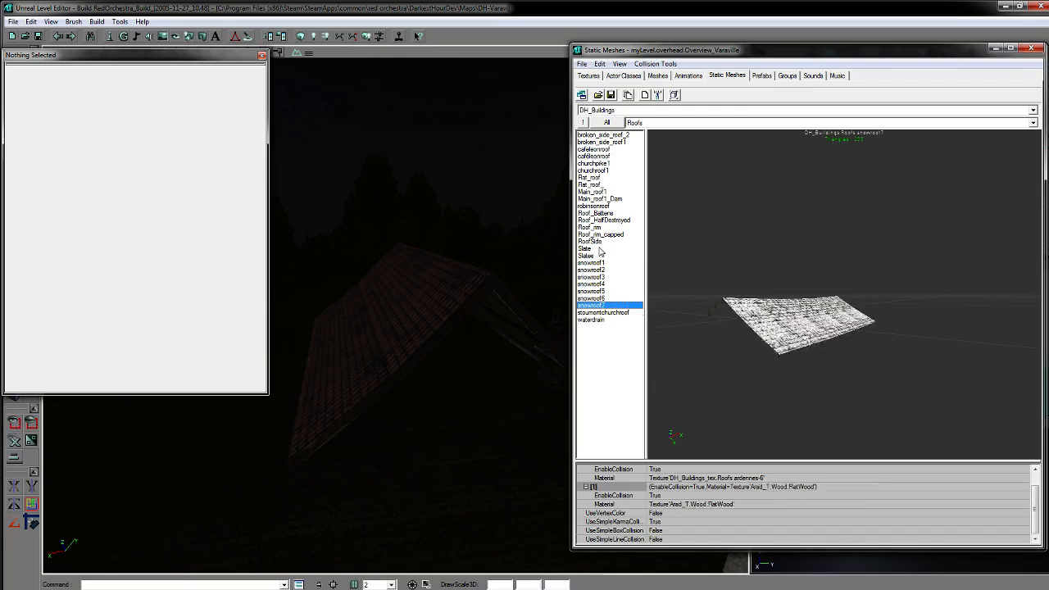
key(Up)
key(Up)
key(Up)
key(Up)
key(Up)
key(Up)
key(Up)
key(Up)
key(Up)
key(Up)
key(Up)
key(Up)
key(Up)
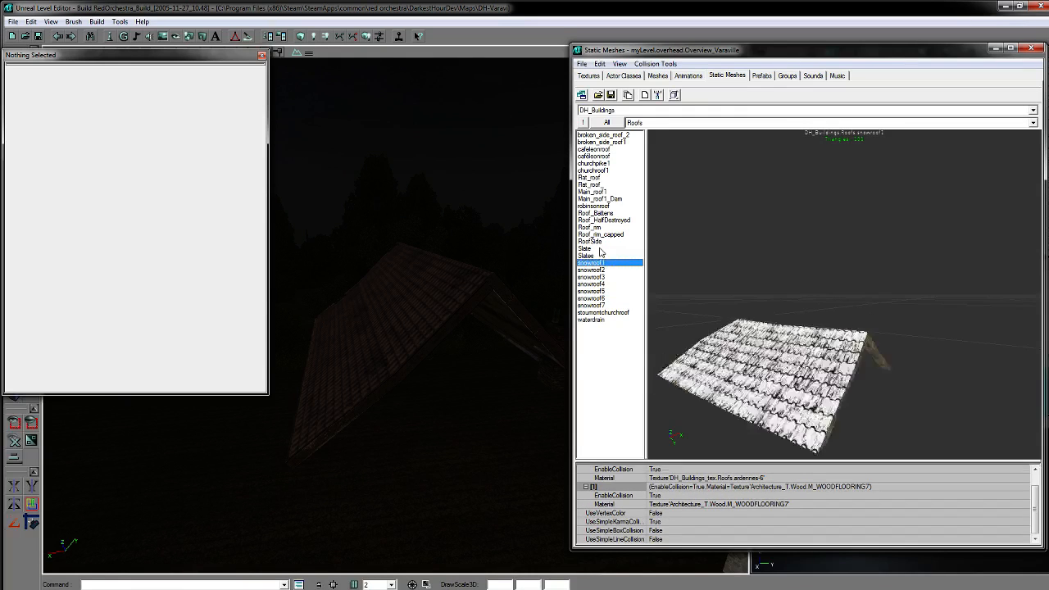
key(Up)
key(Up)
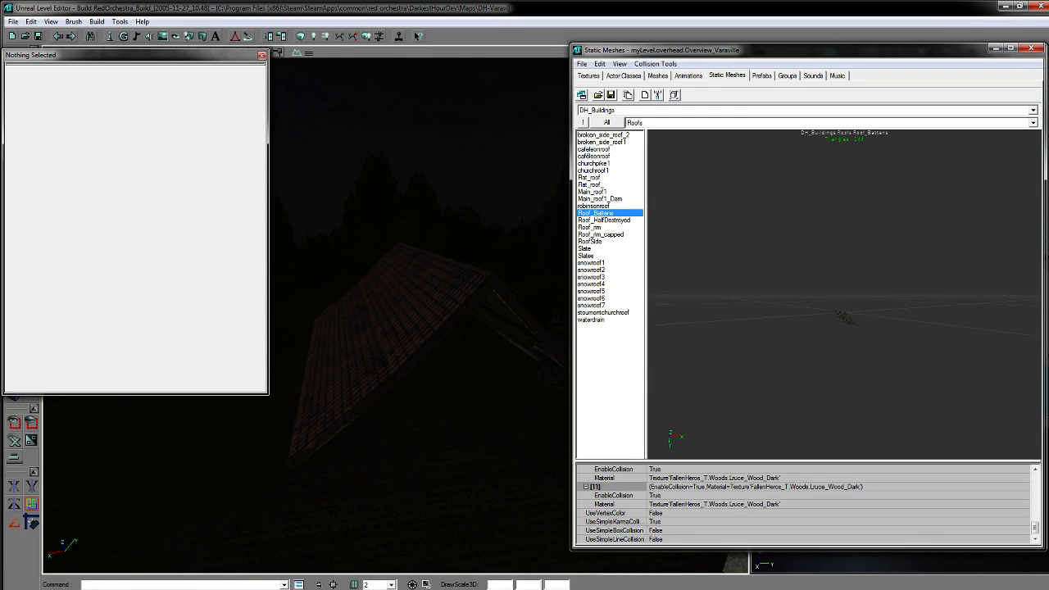
key(Up)
key(Up)
key(Up)
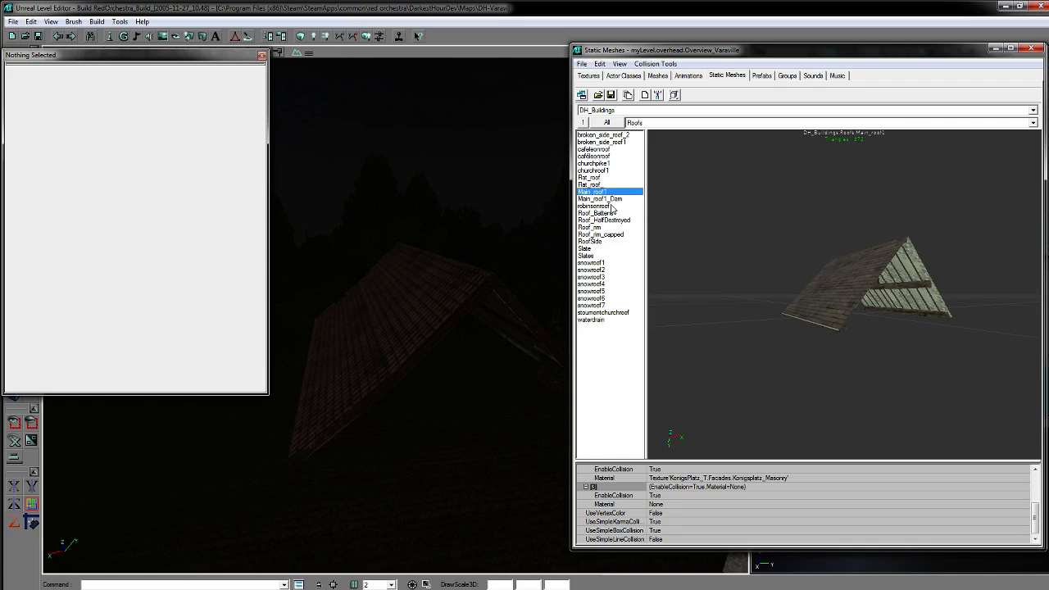
drag(481, 318, 482, 393)
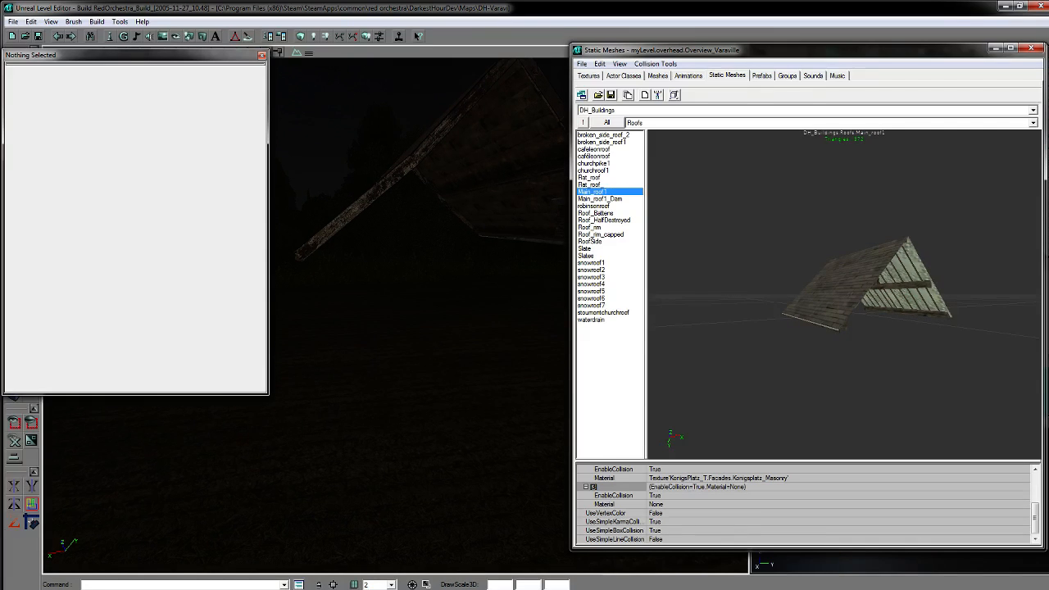
click(594, 185)
key(Up)
key(Up)
key(Up)
key(Up)
key(Up)
key(Up)
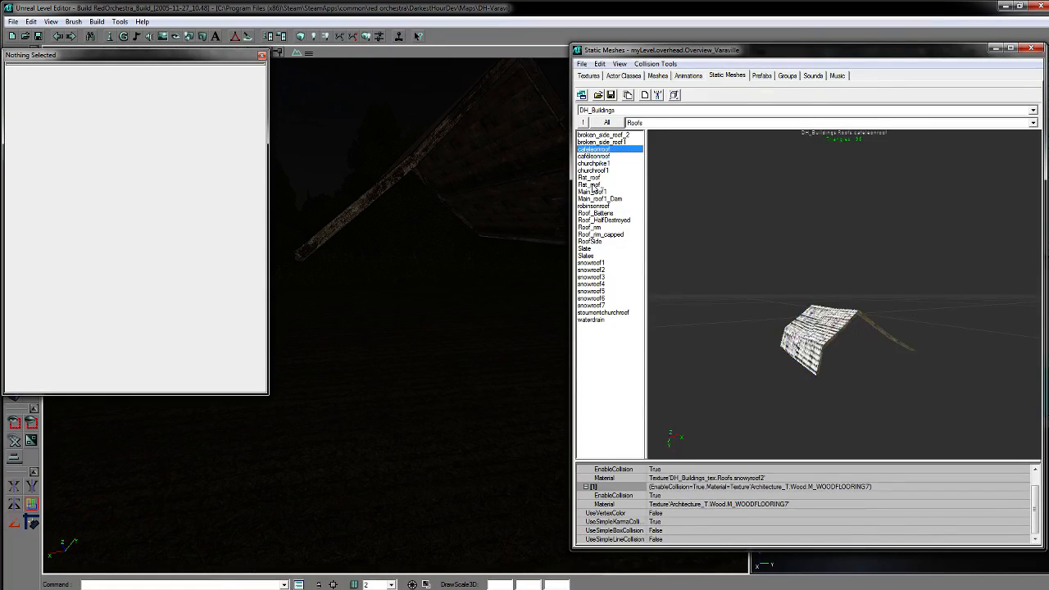
Step: Look through the Roofs group of DH_StructureDecoSM, from NormRoof1 to RoofWindowBlue, for a match to the tiled roof
click(643, 126)
click(635, 122)
click(626, 111)
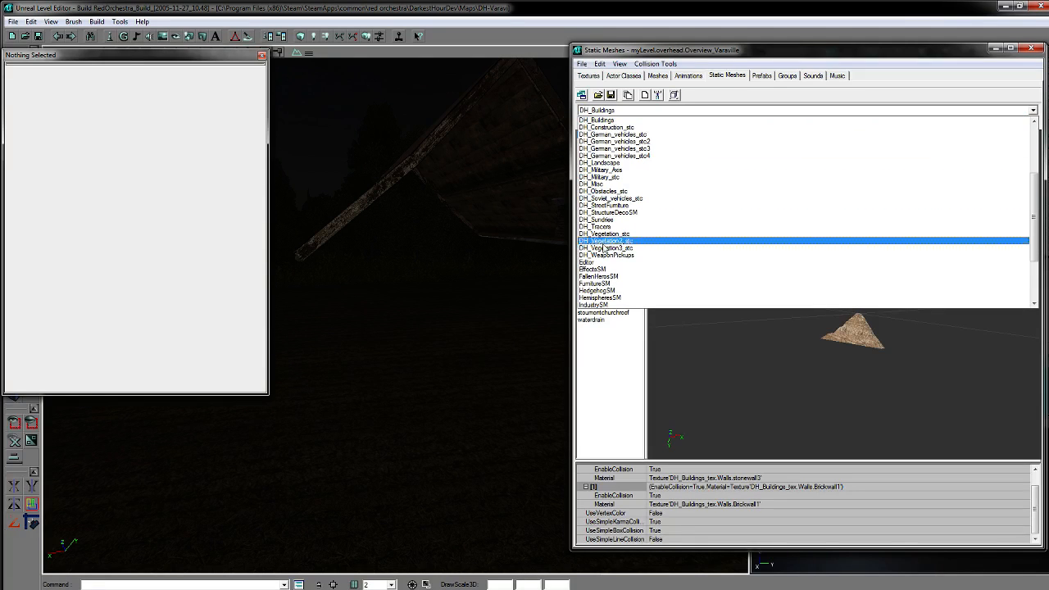
click(606, 213)
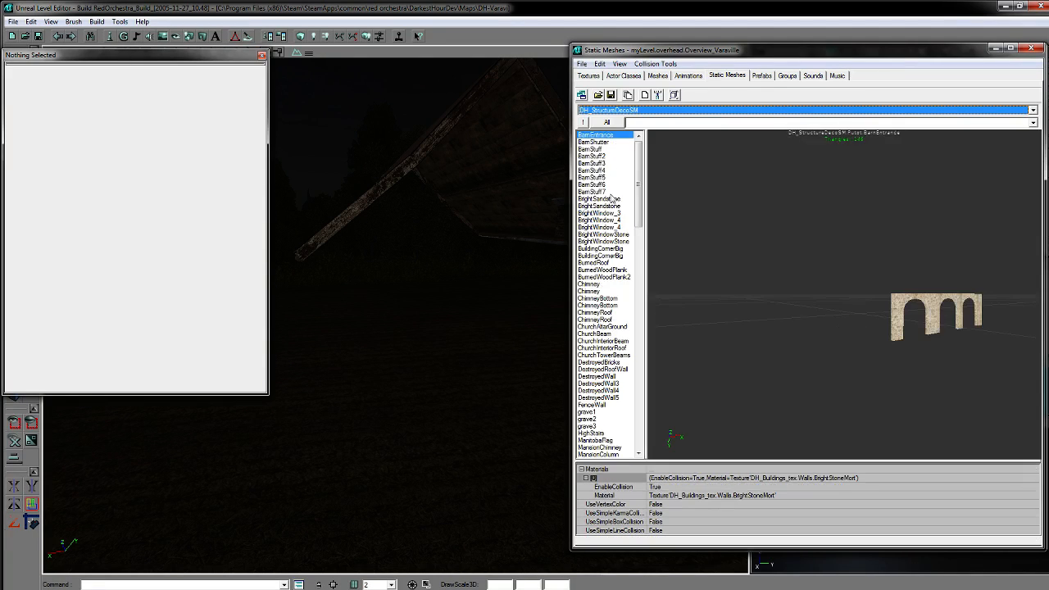
click(655, 123)
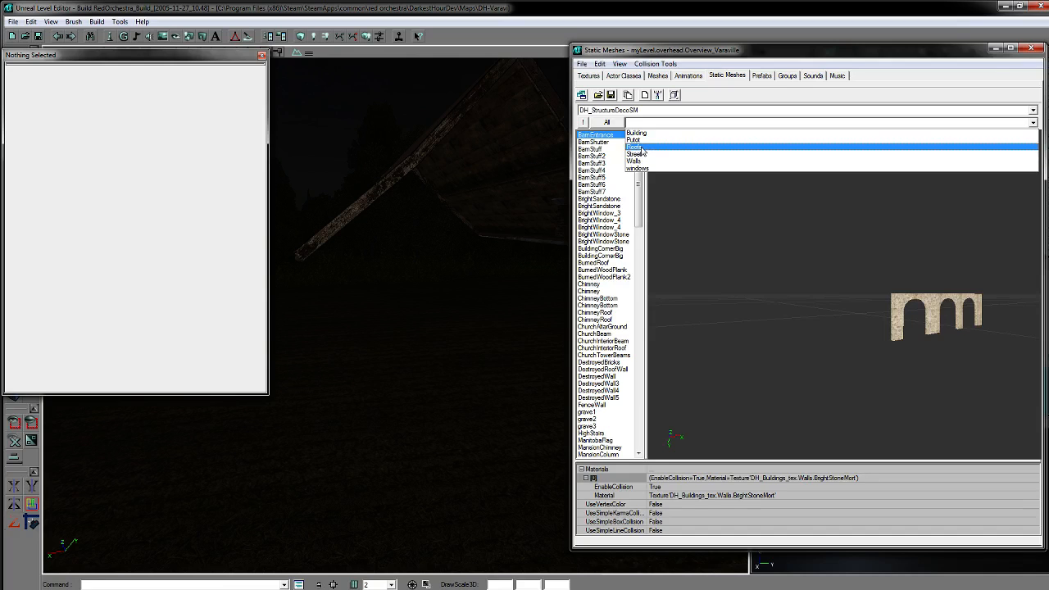
click(635, 148)
click(608, 146)
key(Down)
key(Down)
key(Down)
key(Down)
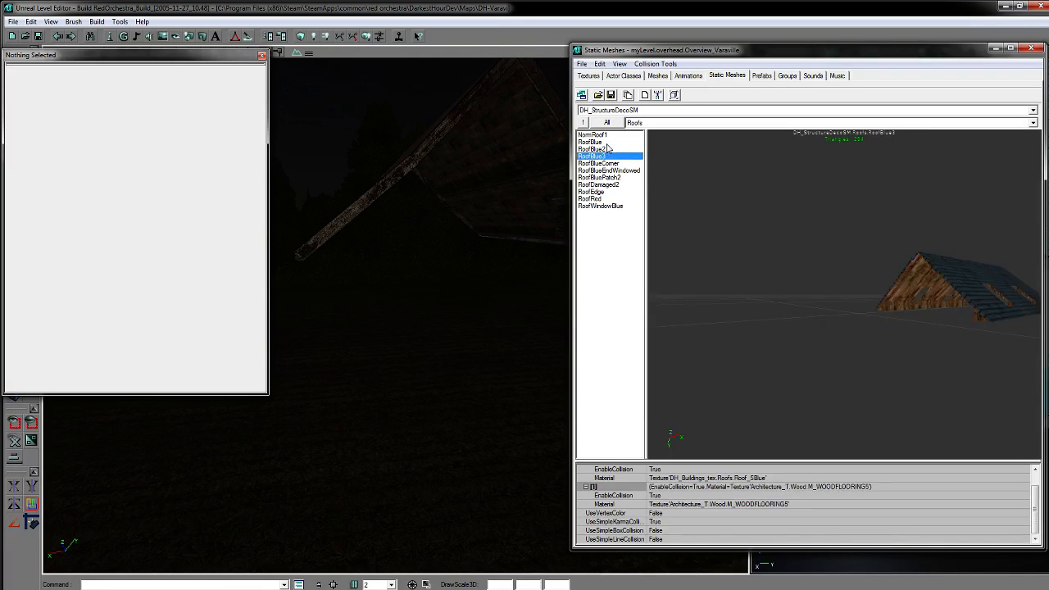
key(Down)
key(Down)
key(Down)
key(Down)
key(Down)
key(Up)
key(Down)
key(Up)
key(Up)
key(Up)
key(Up)
key(Up)
key(Up)
key(Up)
key(Up)
key(Up)
key(Up)
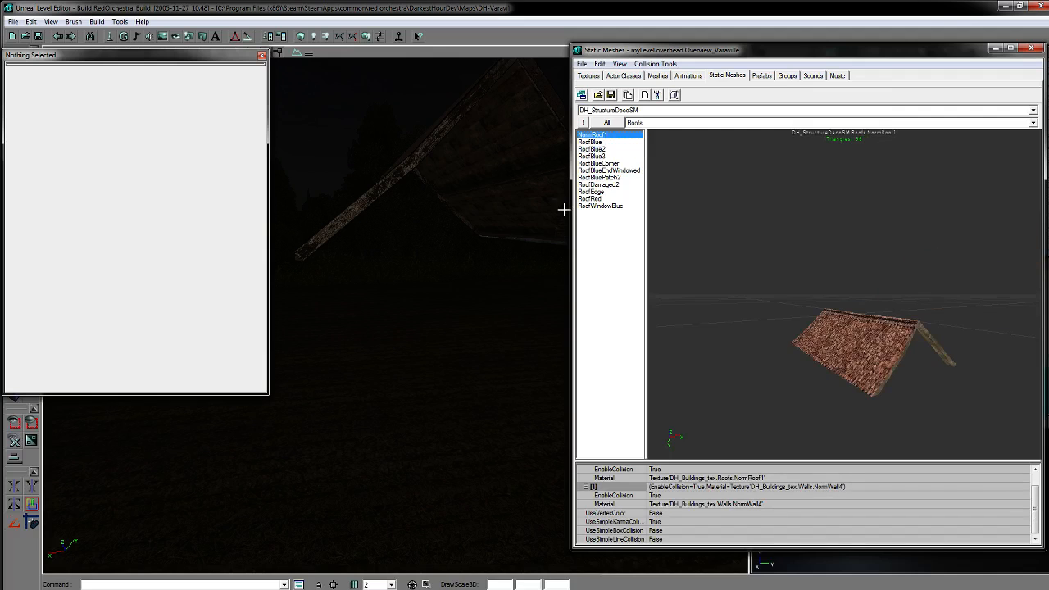
Step: Select the large tiled roof and the nearby stone wall pieces in turn to check their static mesh references
right_drag(417, 311, 418, 250)
click(357, 344)
middle_drag(357, 344, 357, 459)
drag(418, 311, 499, 303)
drag(418, 311, 352, 316)
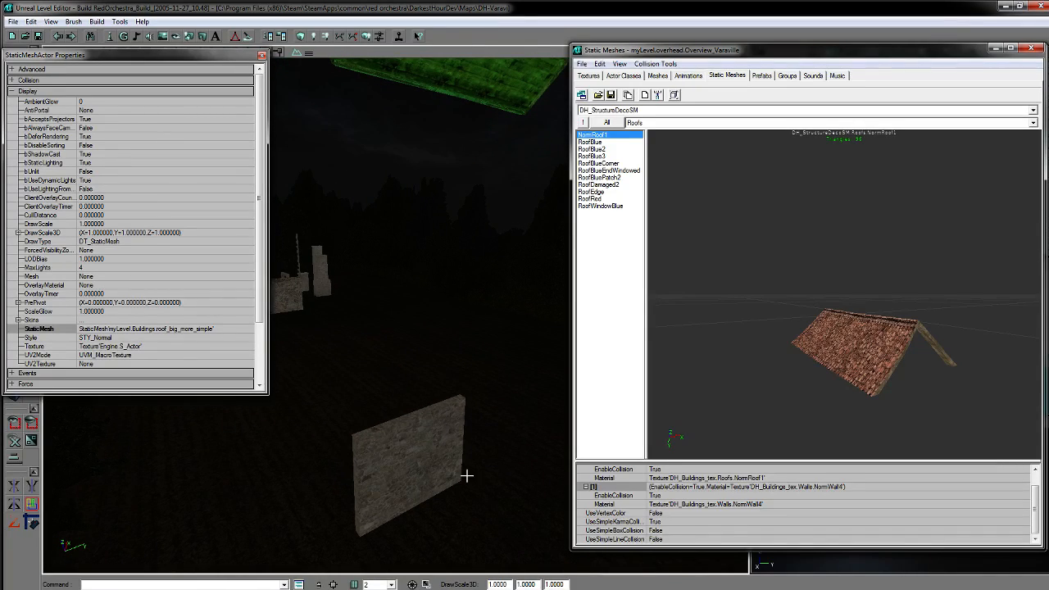
click(421, 477)
right_drag(421, 459, 438, 422)
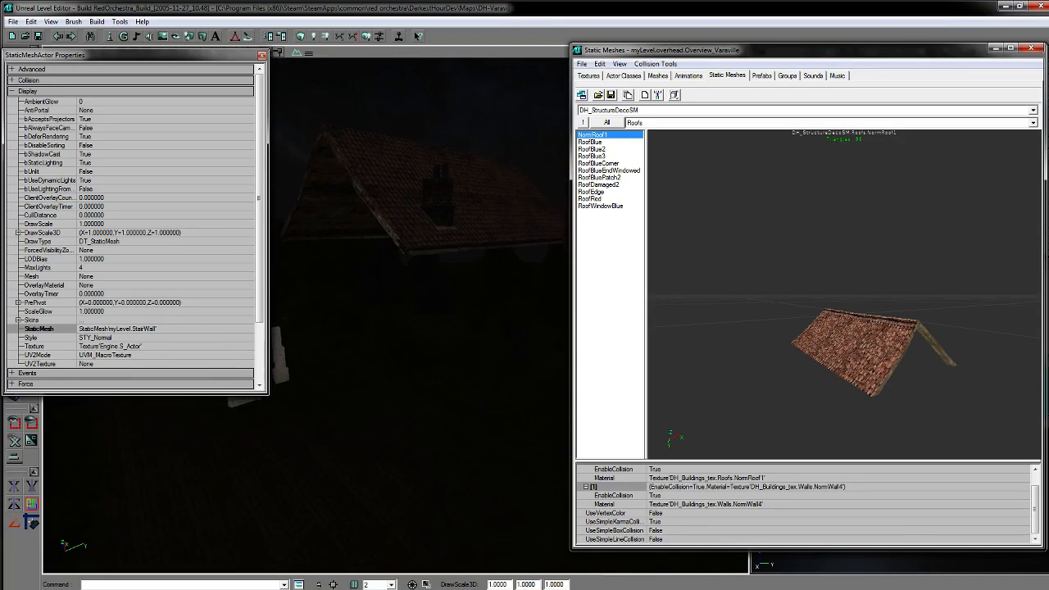
click(427, 171)
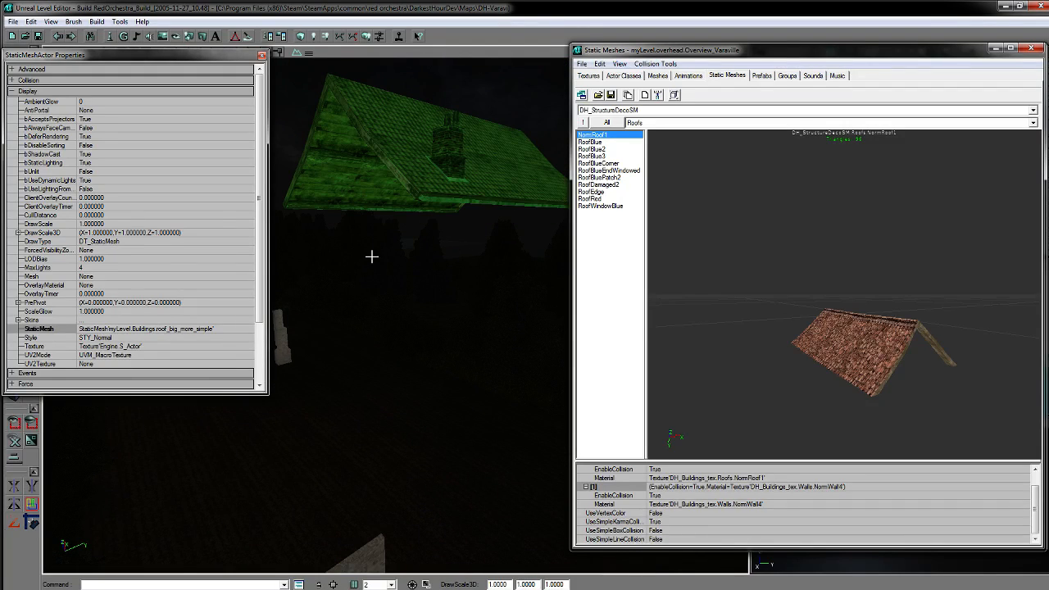
right_drag(445, 246, 431, 281)
click(424, 368)
mouse_move(424, 369)
right_down()
mouse_move(422, 336)
mouse_move(410, 368)
mouse_move(385, 328)
mouse_move(418, 320)
mouse_move(427, 386)
mouse_move(442, 377)
right_up()
click(427, 387)
drag(442, 377, 434, 414)
right_drag(434, 413, 481, 364)
Step: Select the StairWall piece in the level and pick StairWall from the Building group of DH_StructureDecoSM
click(657, 112)
click(657, 112)
click(654, 122)
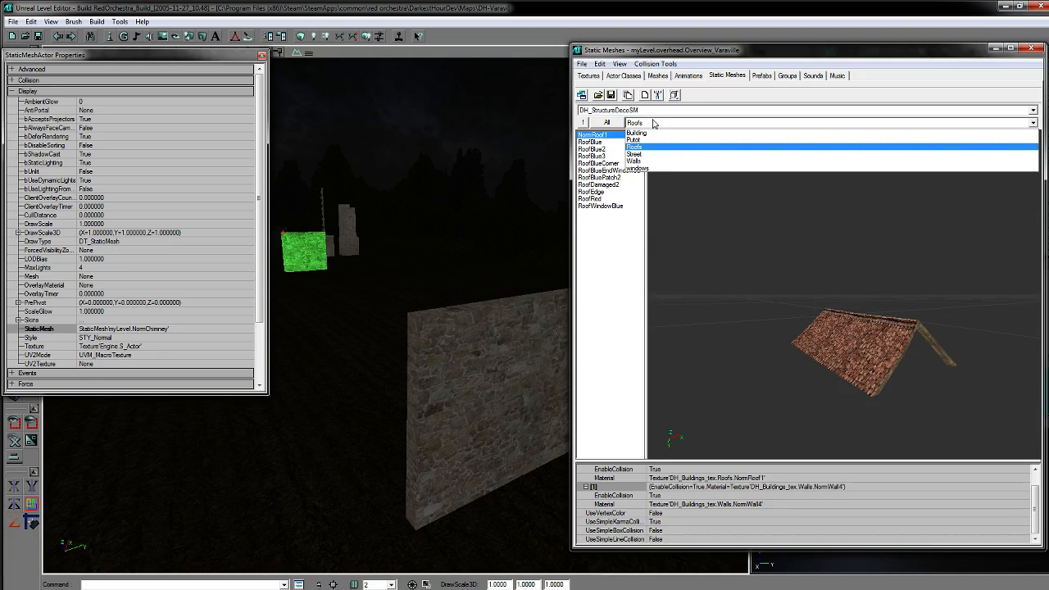
click(639, 162)
click(470, 422)
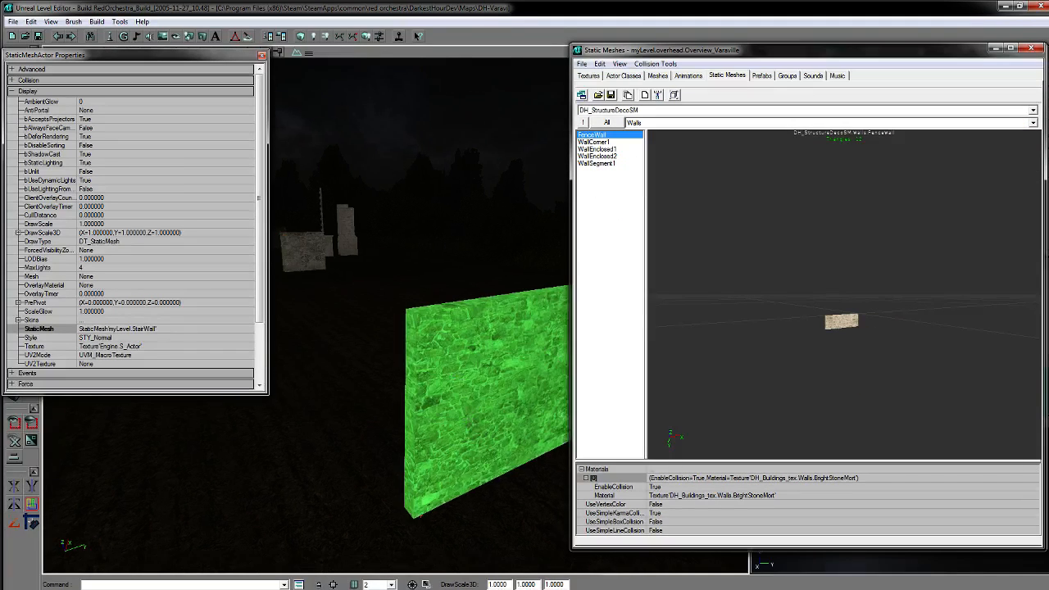
middle_drag(470, 424, 509, 395)
click(656, 123)
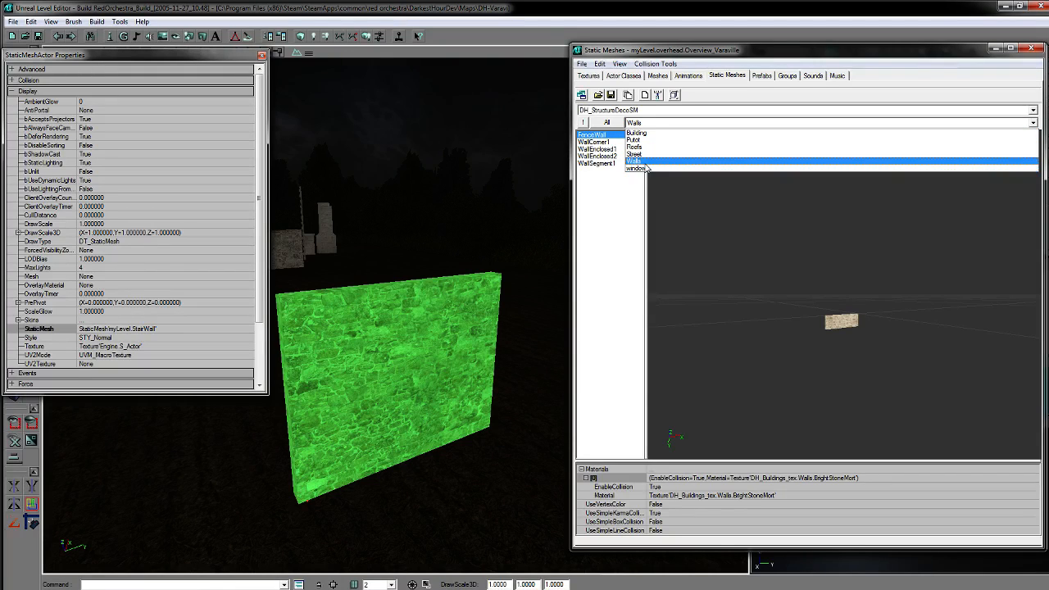
click(638, 132)
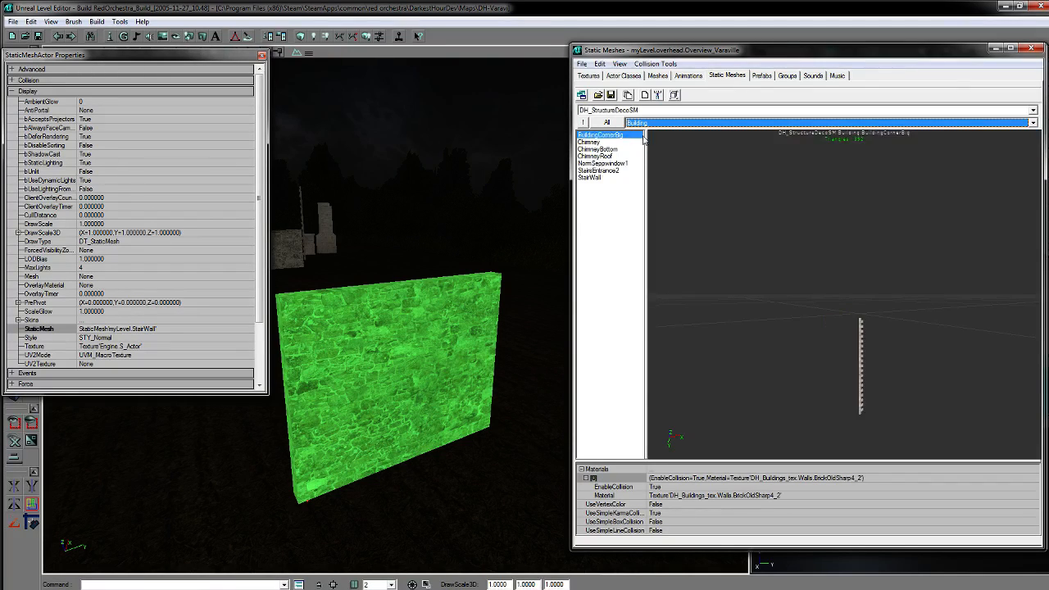
click(605, 177)
drag(843, 344, 843, 238)
Step: Select all actors matching the level's StairWall mesh and assign them DH_StructureDecoSM StairWall
click(280, 262)
click(343, 362)
right_click(353, 351)
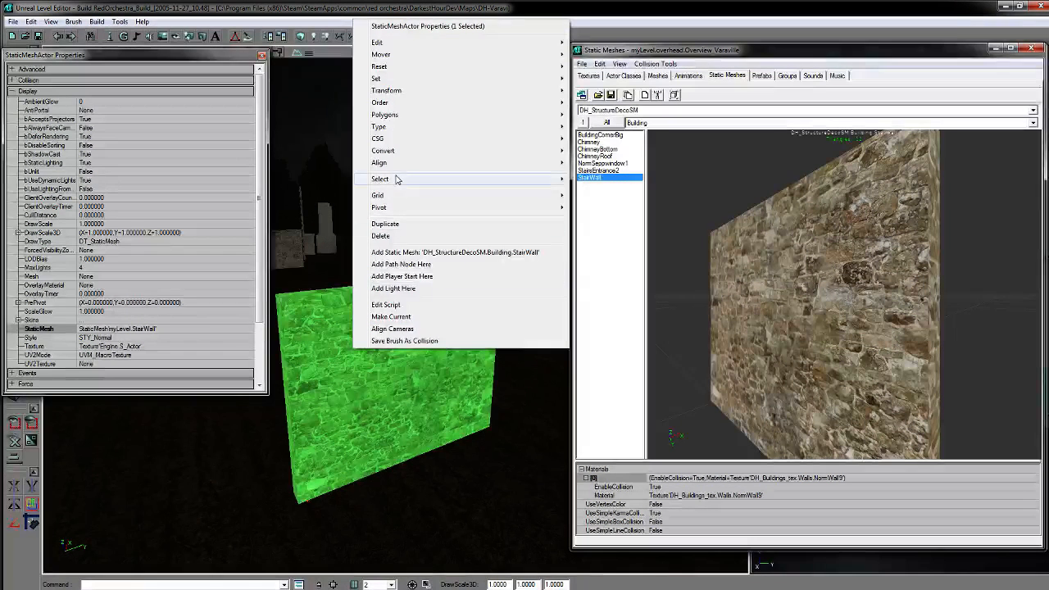
mouse_move(396, 178)
click(579, 203)
click(123, 328)
click(239, 328)
click(301, 250)
Step: Delete the placed StairWall sample piece from the level
click(344, 369)
drag(344, 370, 336, 426)
drag(447, 454, 424, 403)
key(Delete)
Step: Select the NormChimney stone block and compare it with StairsEntrance2 and NormSeppwindow1 in the Building group
click(424, 402)
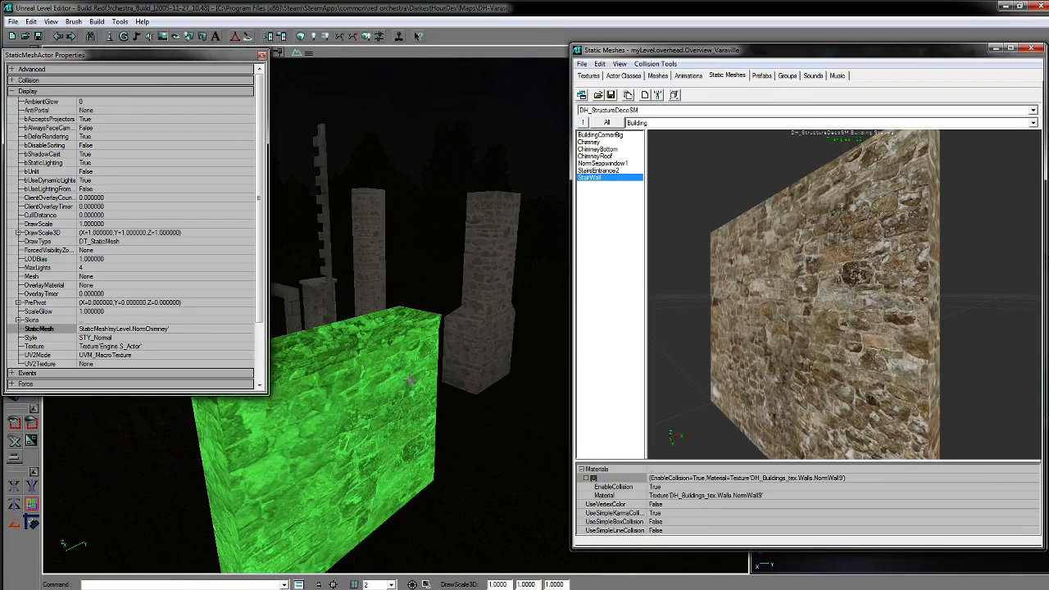
click(604, 171)
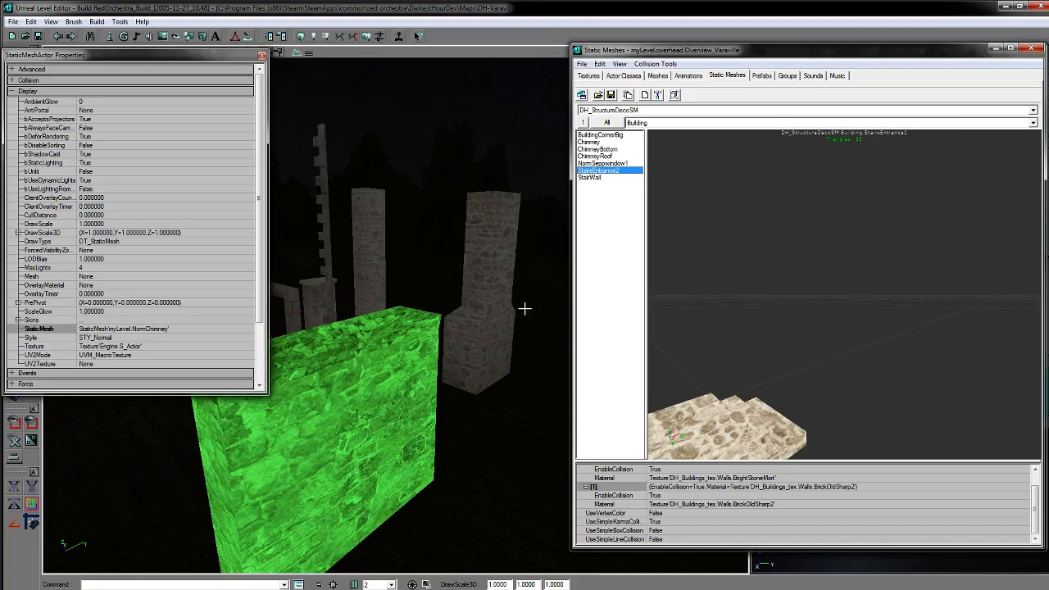
drag(541, 294, 535, 284)
click(600, 163)
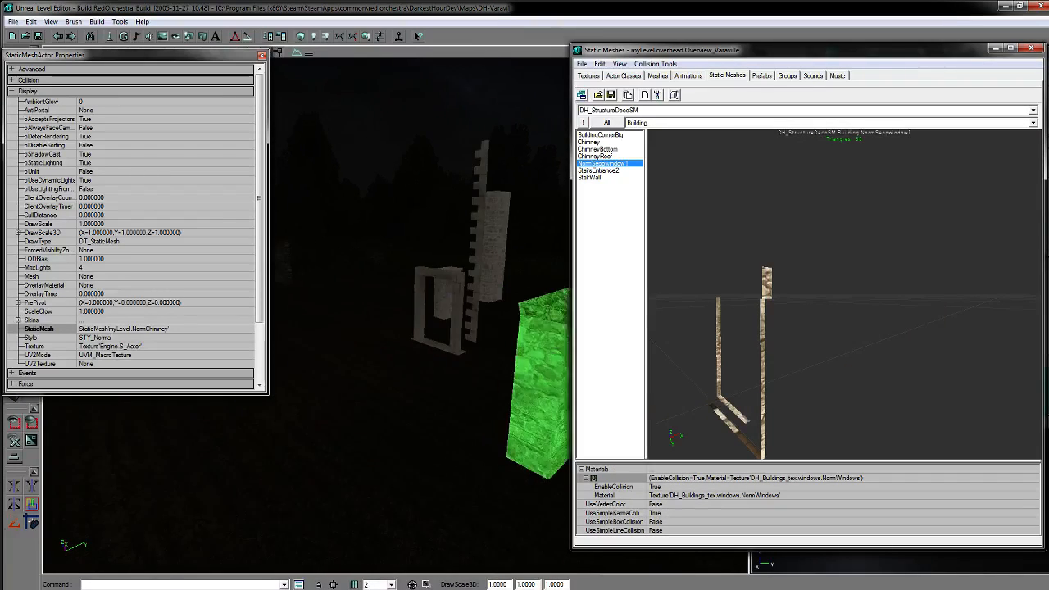
Step: Pick ChimneyRoof from the Building group and select all actors matching the level's ChimneyRoof piece
click(601, 157)
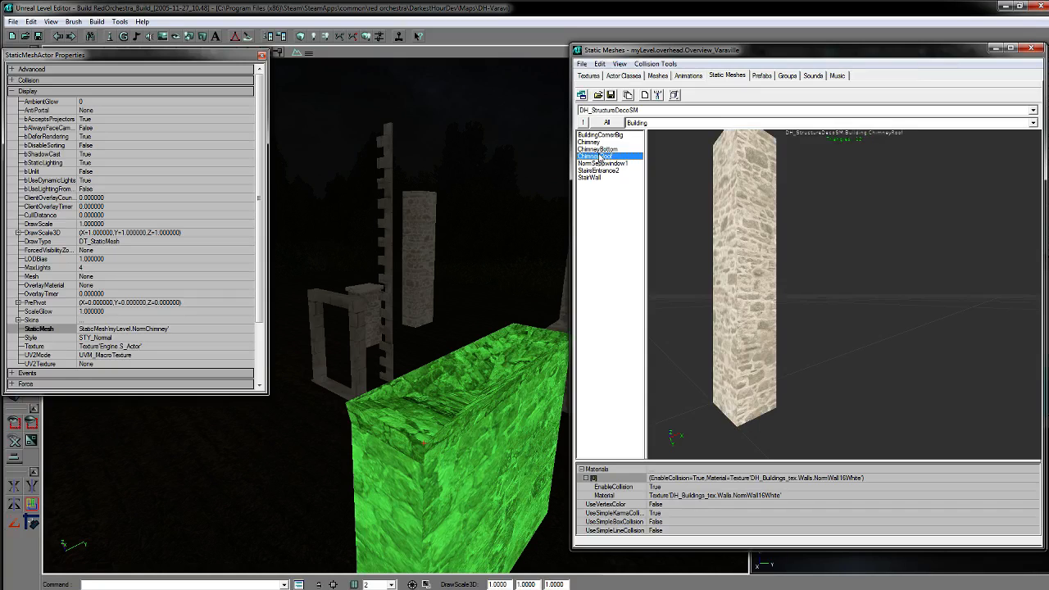
mouse_move(737, 278)
mouse_down()
mouse_move(729, 328)
mouse_move(778, 282)
mouse_move(783, 291)
mouse_move(778, 279)
mouse_move(753, 287)
mouse_move(786, 287)
mouse_move(730, 290)
mouse_up()
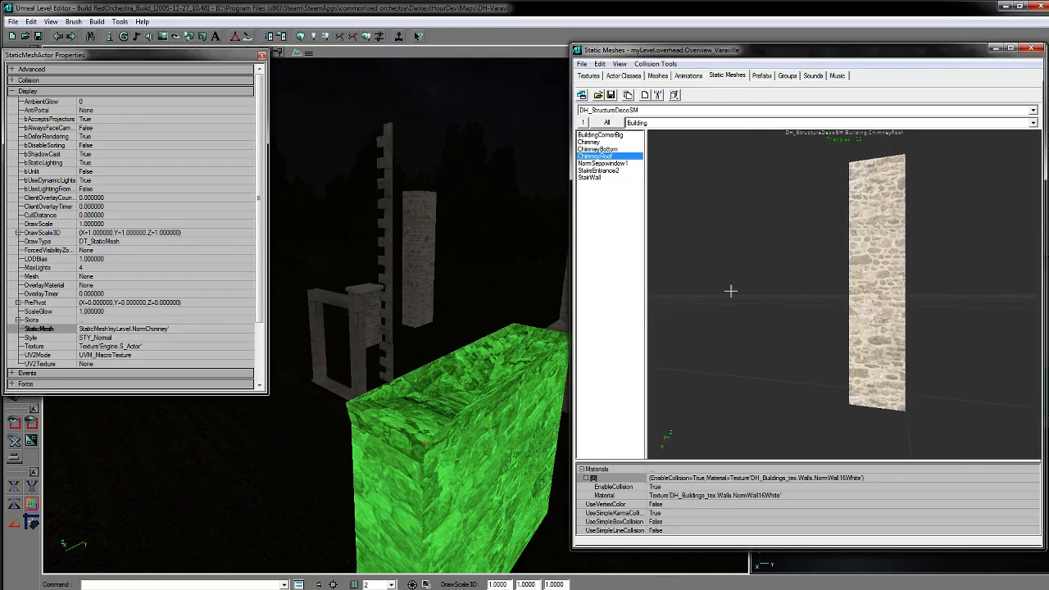
drag(351, 396, 399, 315)
click(315, 351)
right_click(405, 358)
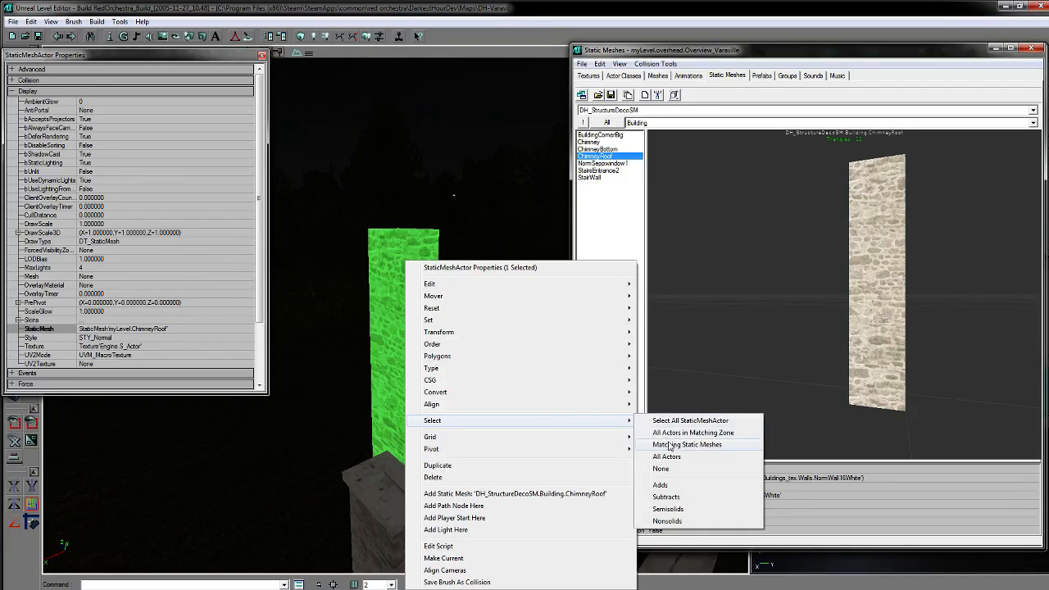
click(670, 445)
Step: Assign DH_StructureDecoSM ChimneyRoof to the selected actors and delete the placed ChimneyRoof sample piece
drag(426, 344, 422, 344)
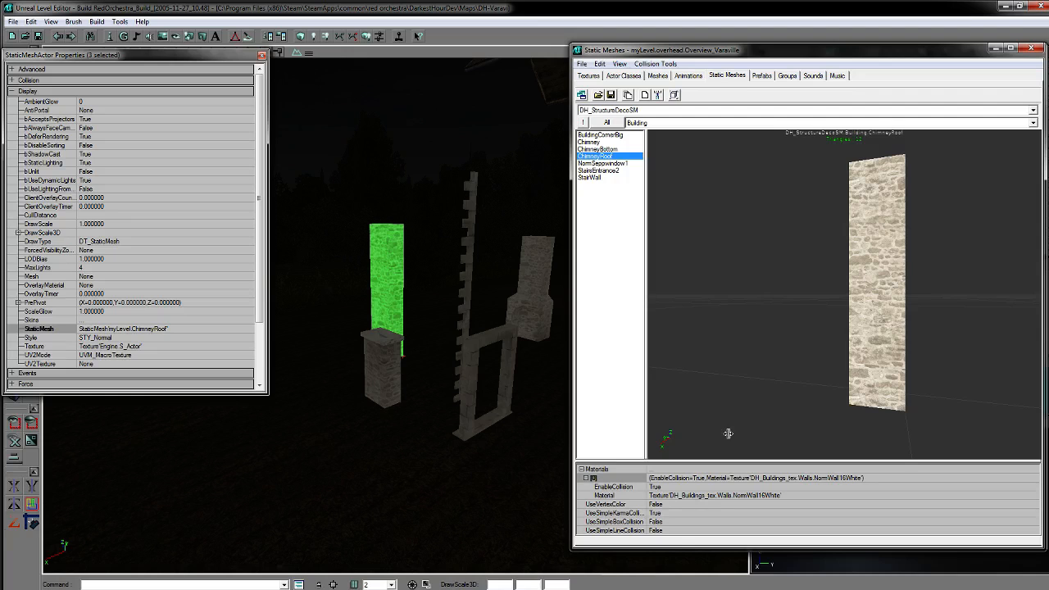
drag(903, 163, 736, 249)
click(168, 328)
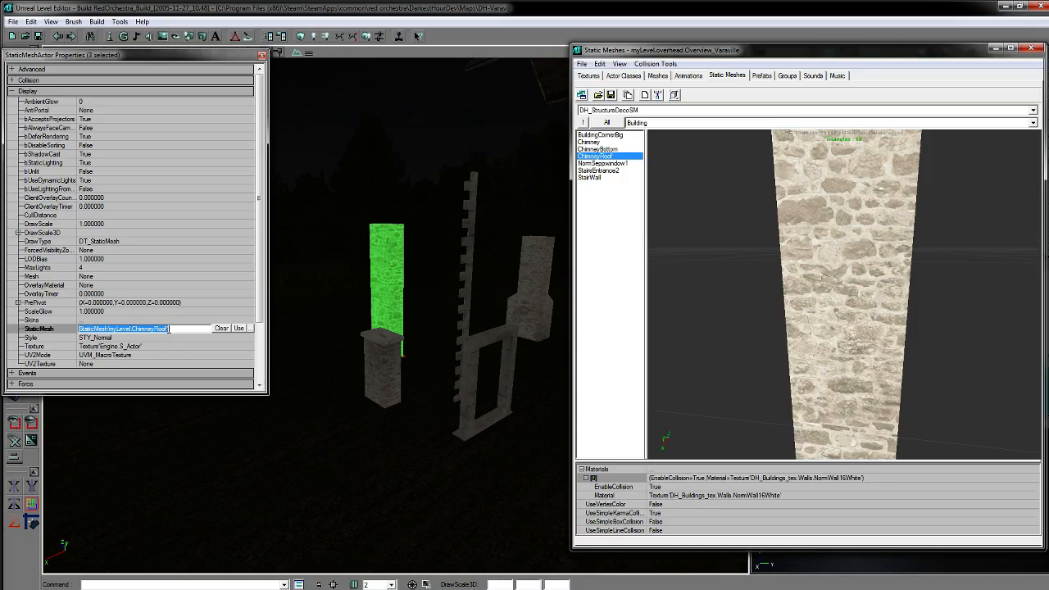
click(239, 329)
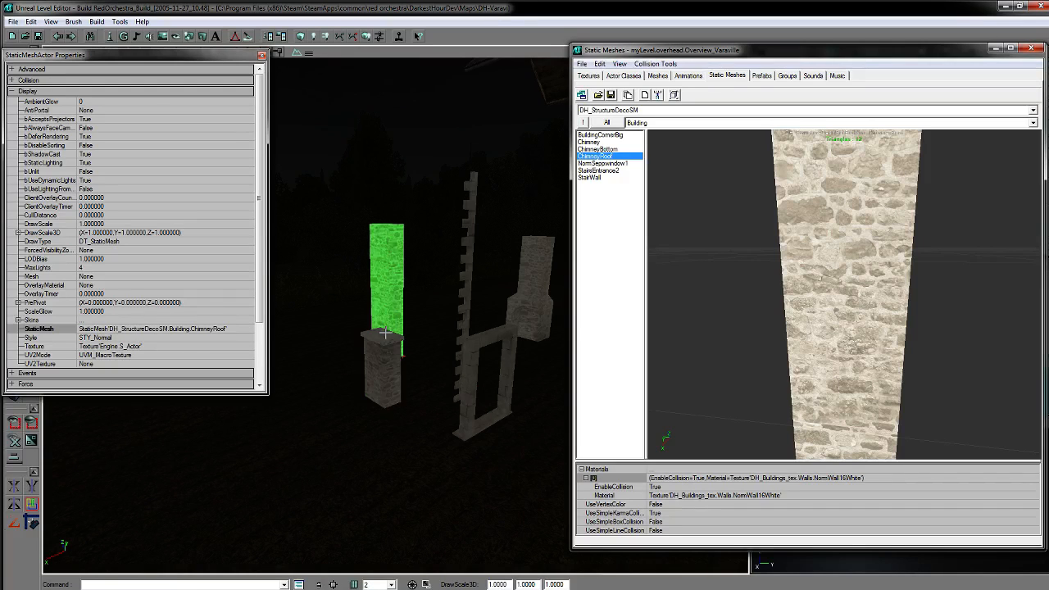
click(400, 420)
drag(400, 420, 525, 270)
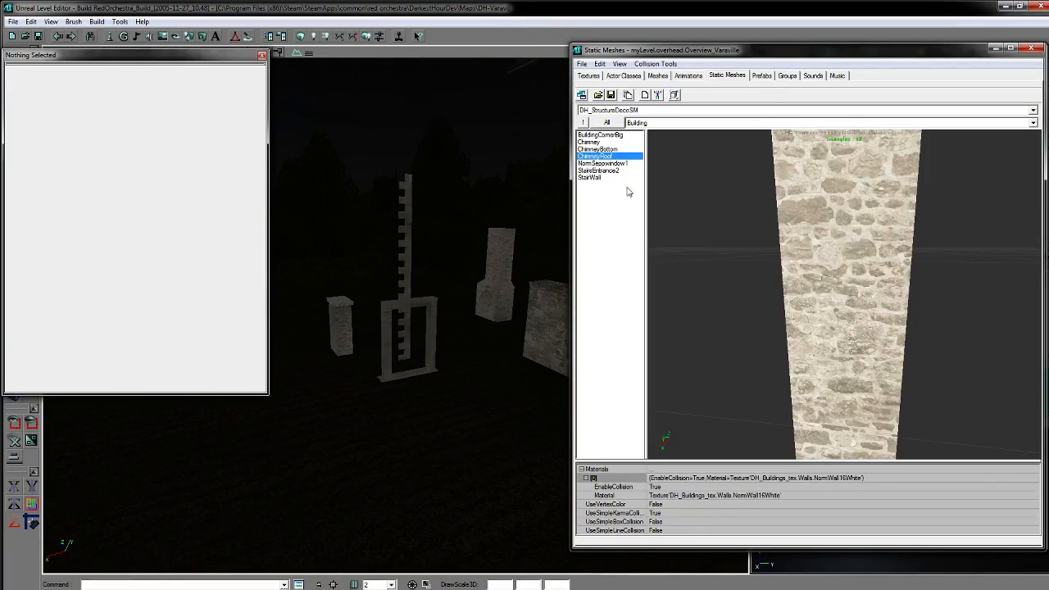
Step: Pick ChimneyBottom from the Building group and select all actors matching the level's ChimneyBottom piece
click(493, 308)
click(597, 149)
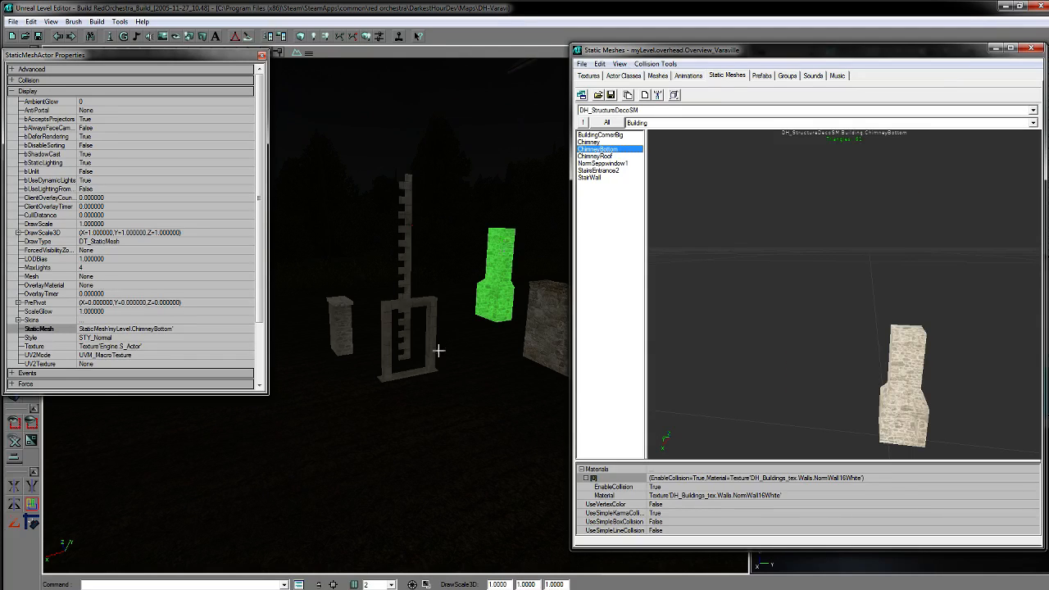
drag(435, 349, 437, 332)
right_click(453, 305)
mouse_move(469, 164)
click(696, 186)
Step: Assign DH_StructureDecoSM ChimneyBottom to the selected actors and delete the placed ChimneyBottom sample piece
click(155, 327)
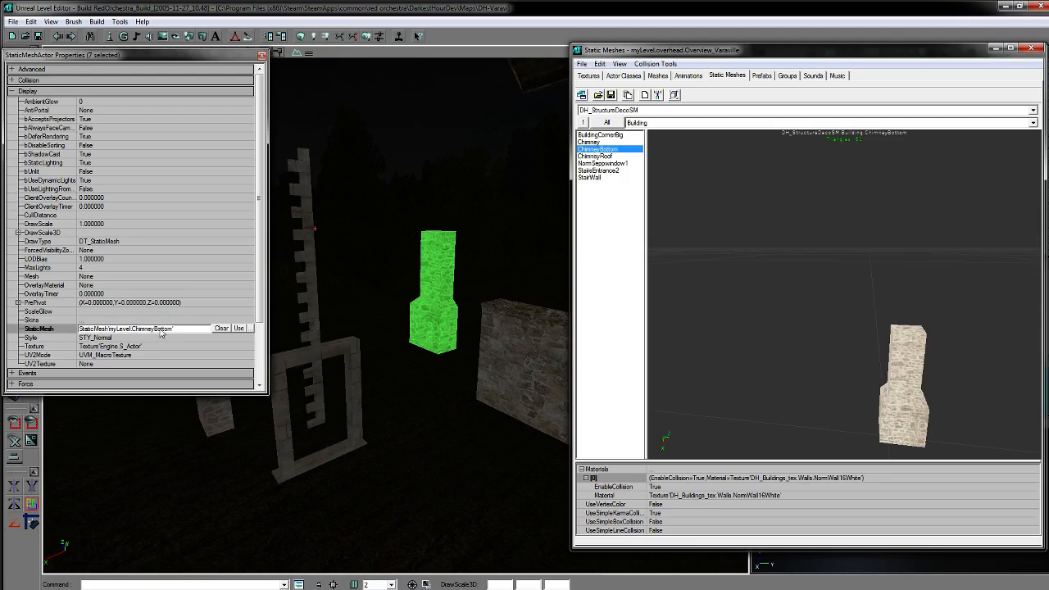
click(239, 327)
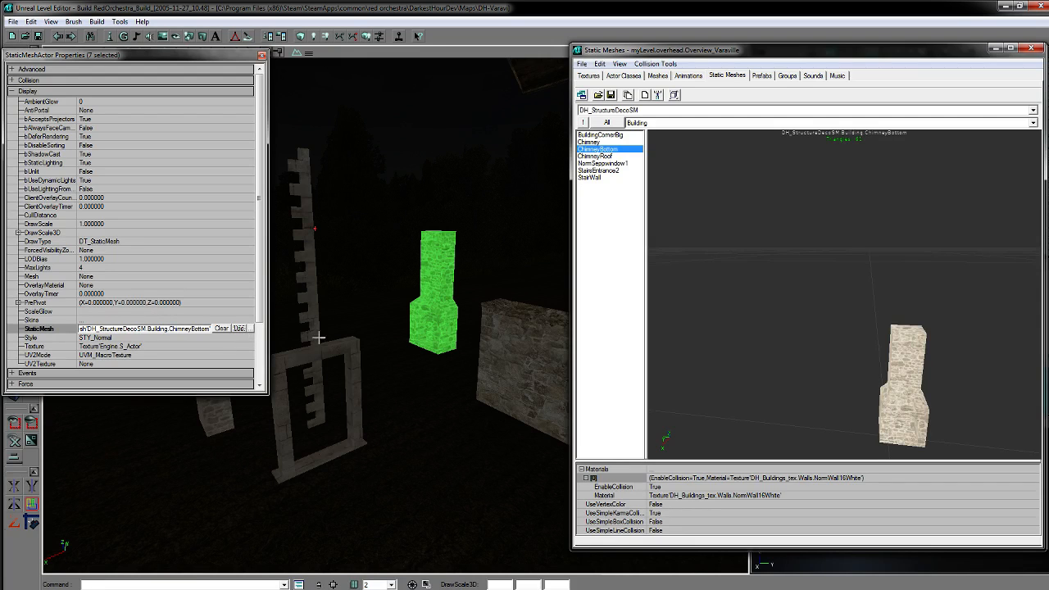
click(506, 348)
click(438, 328)
drag(437, 328, 435, 412)
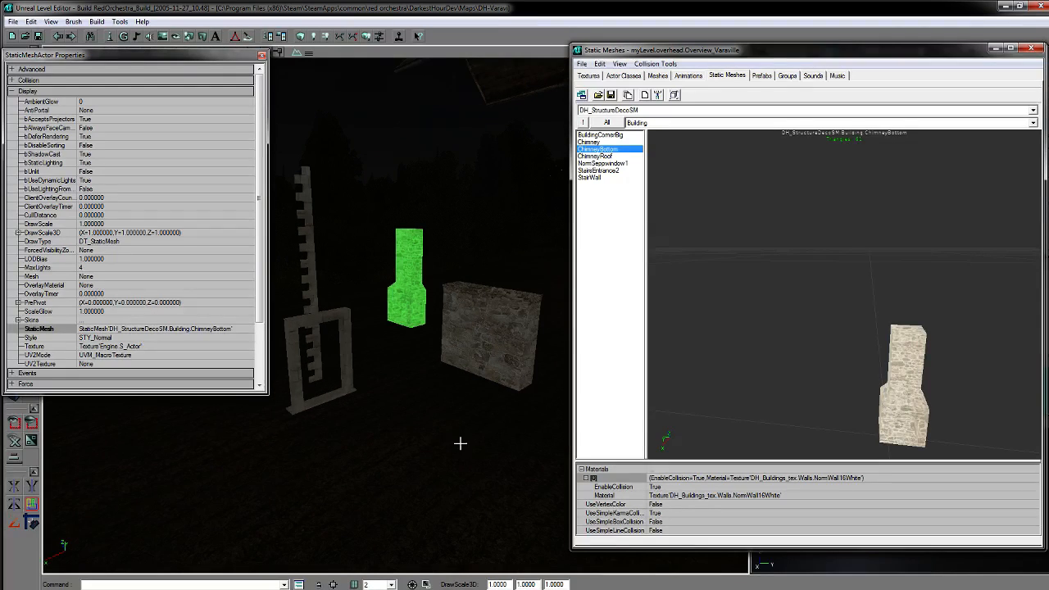
key(Delete)
Step: Select all actors matching the NormChimney stone block and browse the Building group meshes for its counterpart
click(480, 310)
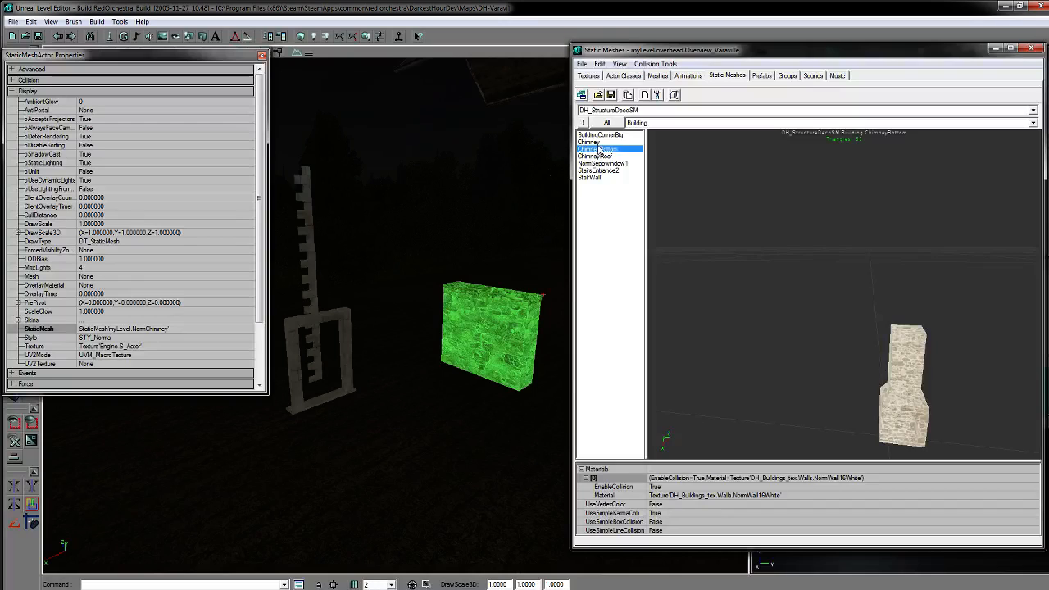
right_click(485, 348)
mouse_move(534, 180)
click(766, 203)
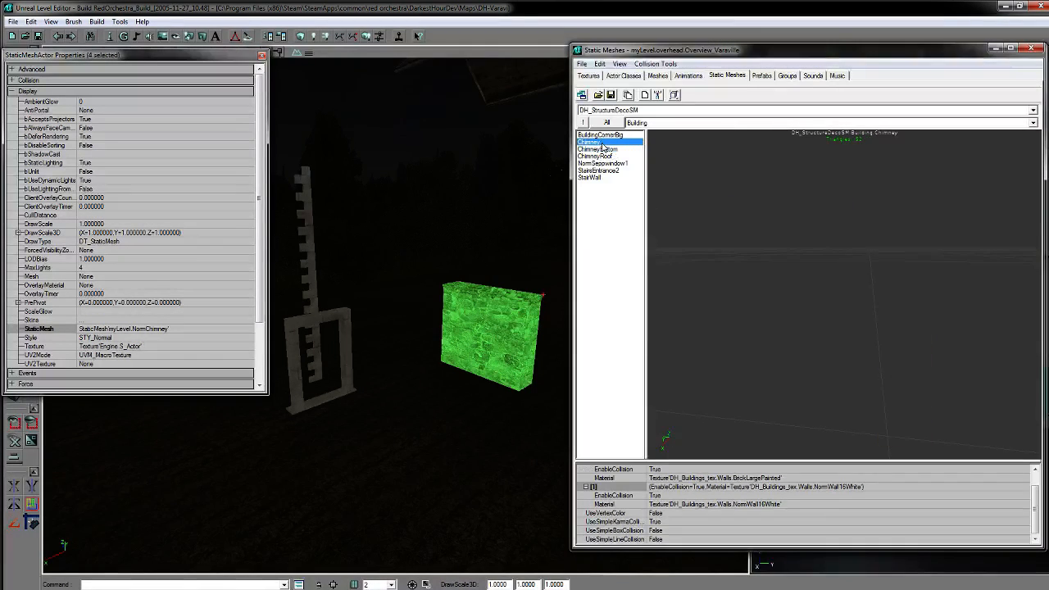
mouse_move(771, 240)
mouse_down()
mouse_move(771, 204)
mouse_move(771, 241)
mouse_up()
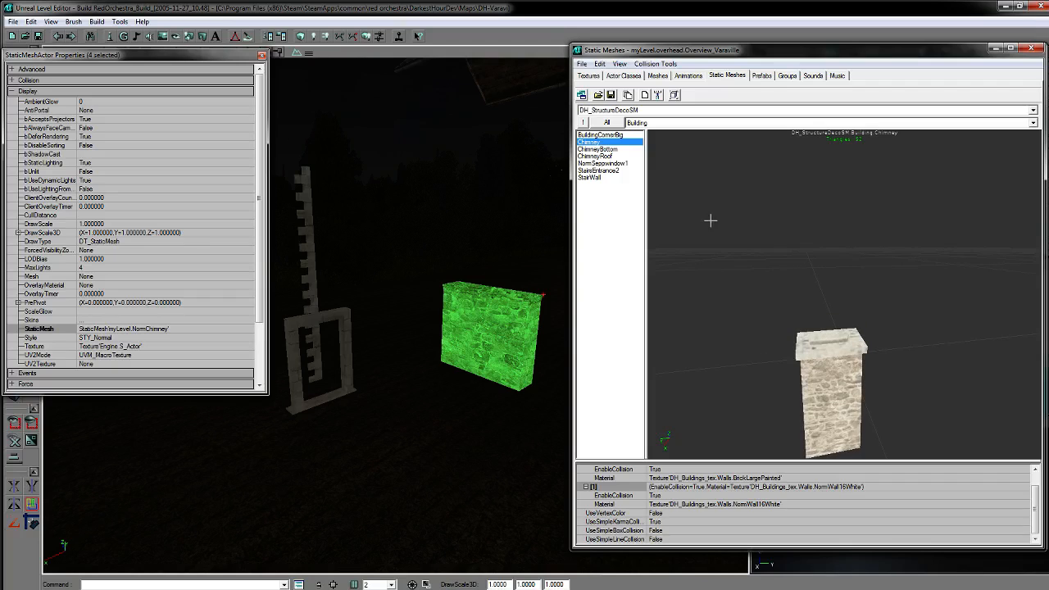
click(601, 135)
key(Down)
key(Down)
key(Down)
key(Down)
key(Down)
key(Down)
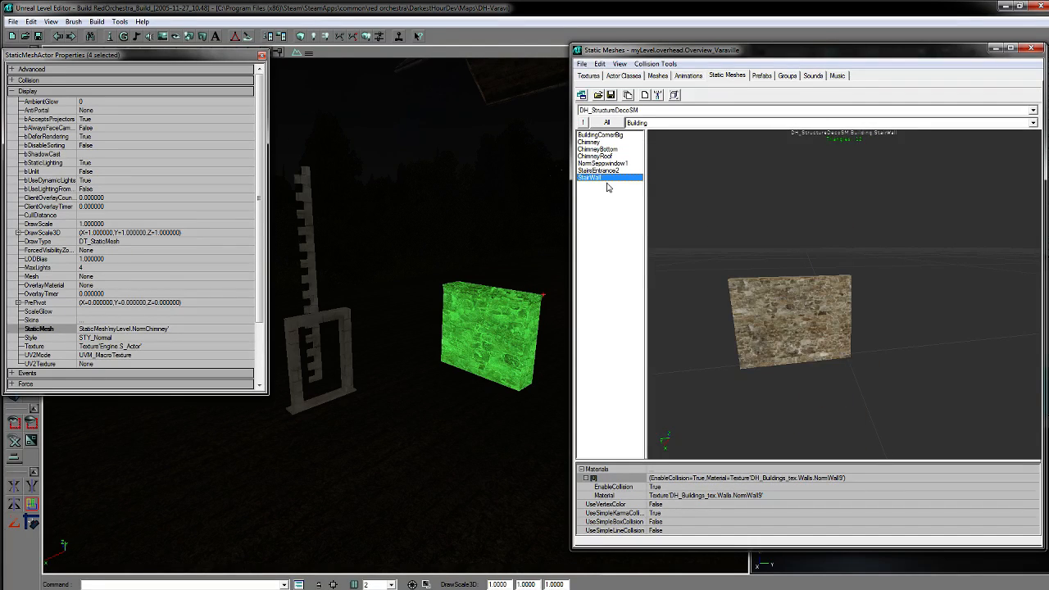
Step: Select all actors matching the level's small capped Chimney piece
drag(444, 322, 491, 295)
mouse_move(447, 351)
mouse_down()
mouse_move(459, 336)
mouse_move(447, 351)
mouse_up()
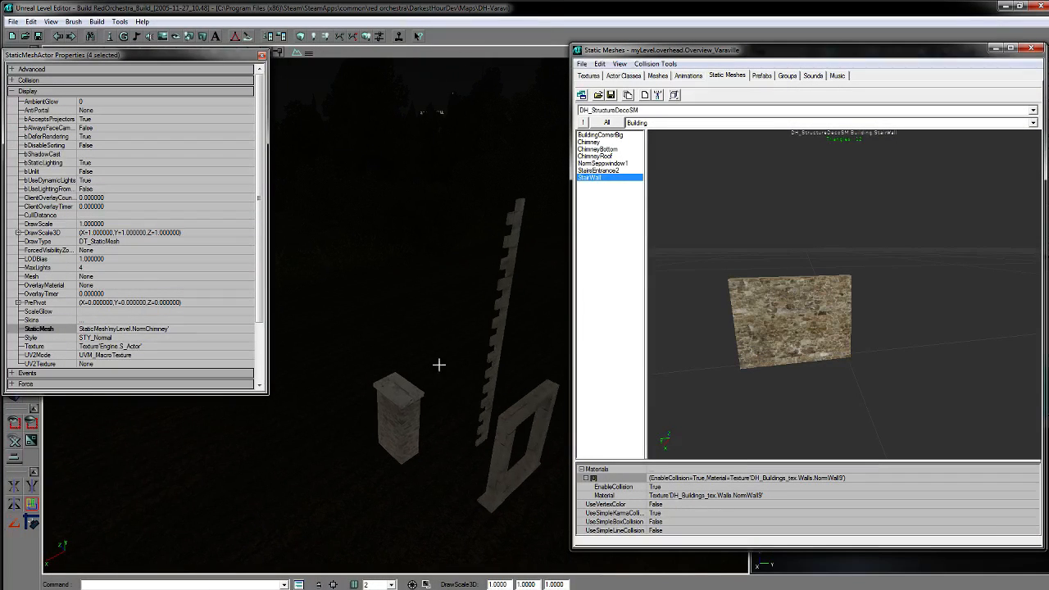
click(410, 392)
right_click(409, 392)
mouse_move(447, 225)
click(659, 246)
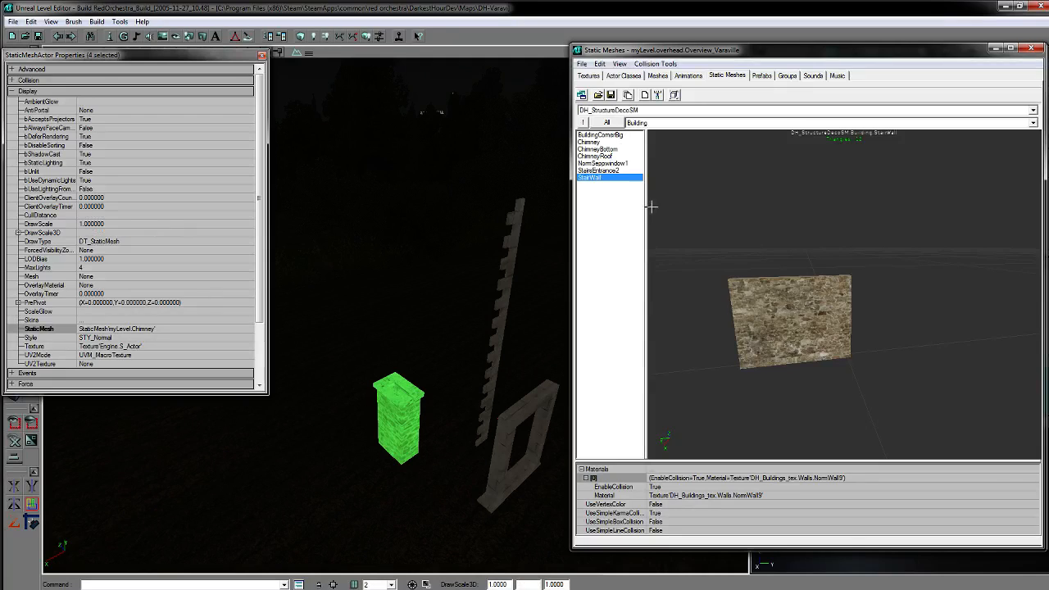
Step: Assign DH_StructureDecoSM Chimney from the Building group to the selected actors and delete the placed Chimney sample
click(588, 142)
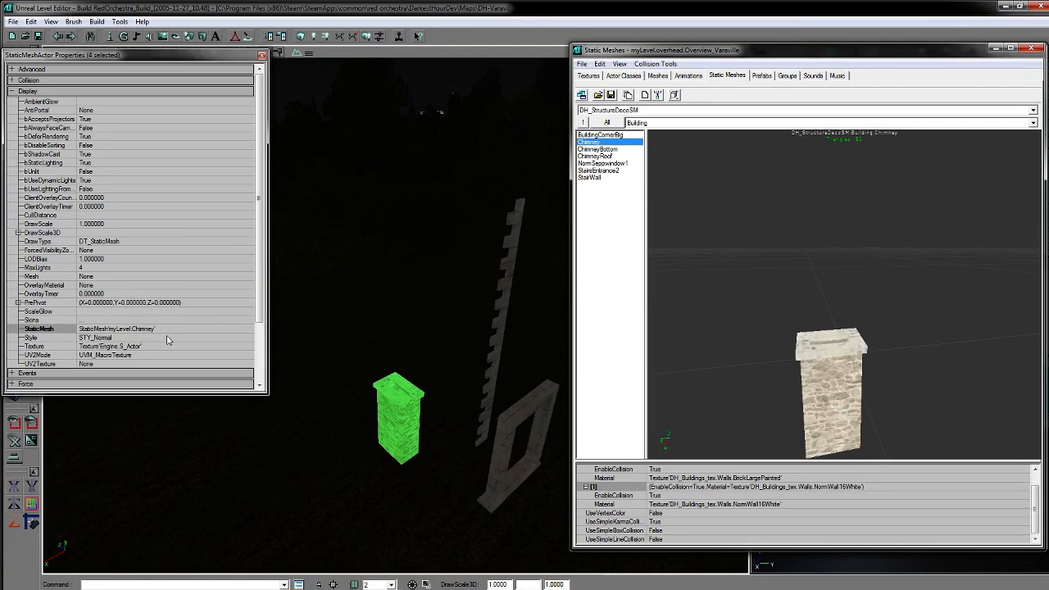
click(127, 328)
click(239, 328)
click(503, 439)
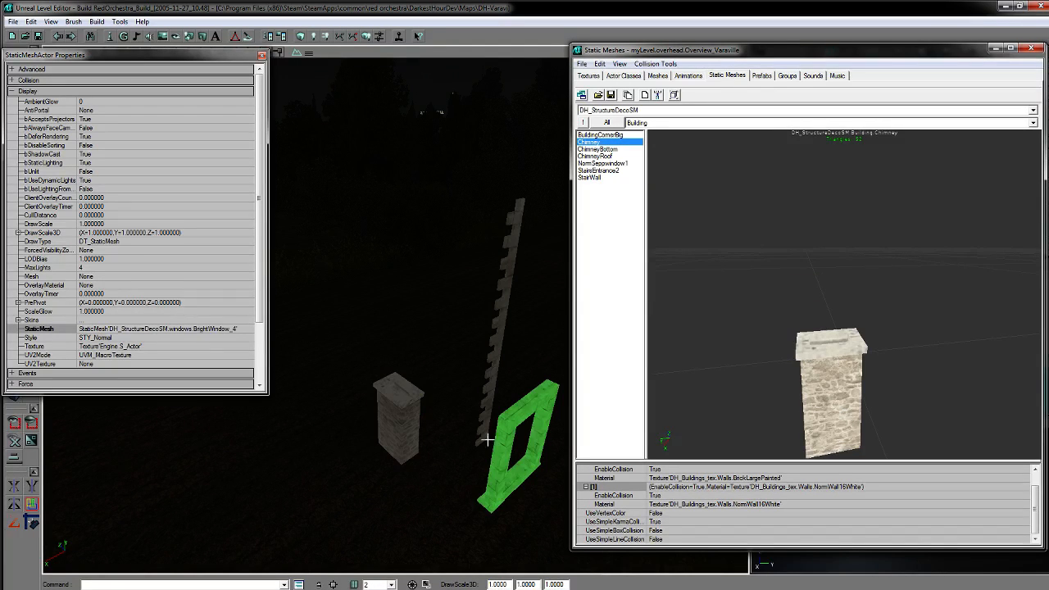
click(396, 449)
drag(396, 449, 430, 512)
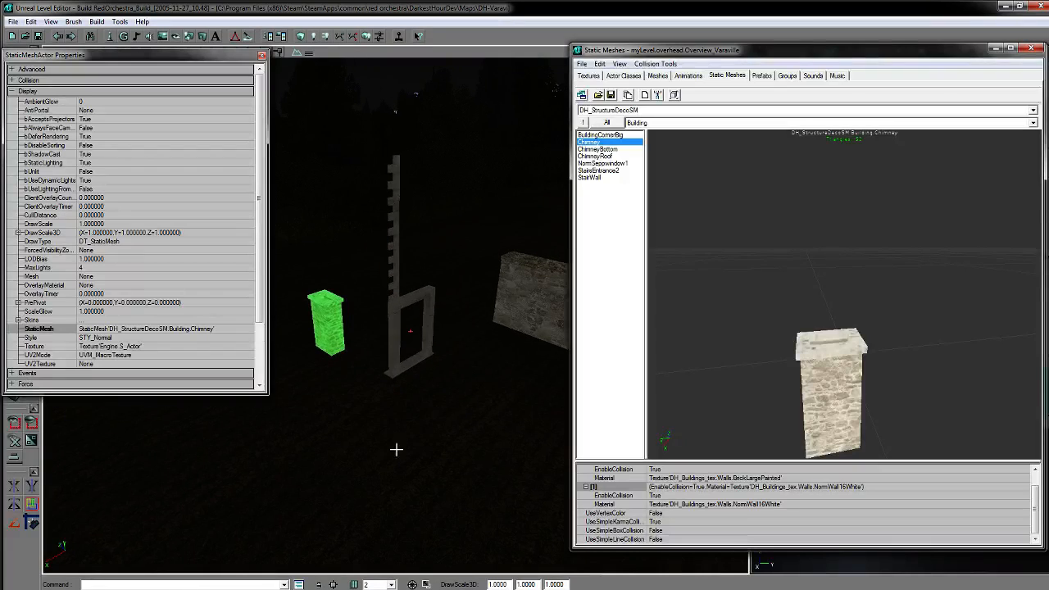
key(Delete)
Step: Move the actor properties window clear of the tools and save the map
drag(86, 54, 146, 67)
click(12, 22)
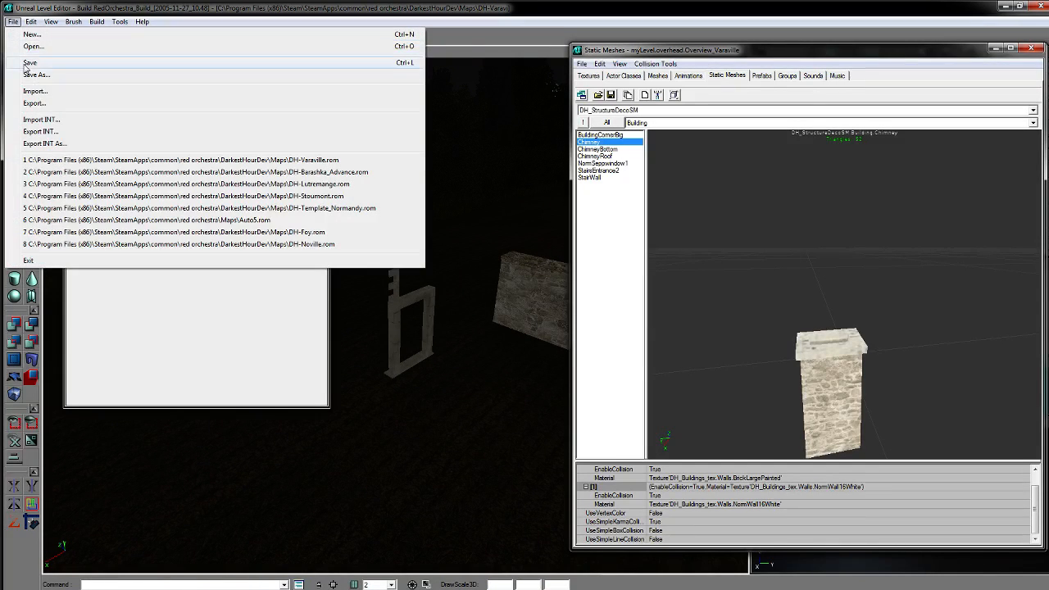
click(98, 77)
Step: Select the window frame in the level and show BrightWindow_4 from the windows group of DH_StructureDecoSM
drag(420, 347, 419, 342)
click(656, 125)
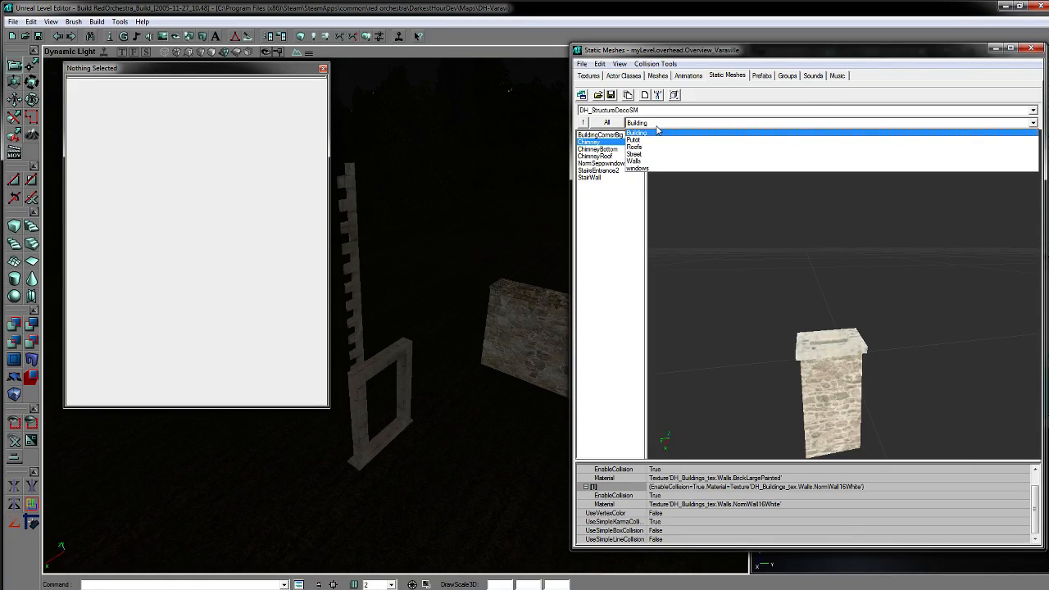
click(656, 126)
click(393, 346)
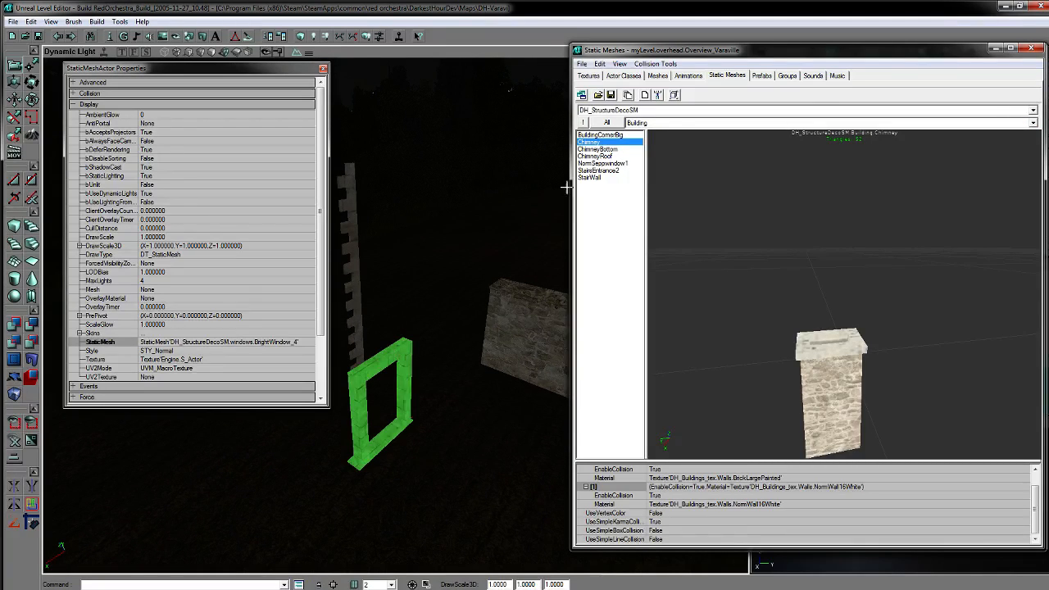
click(647, 122)
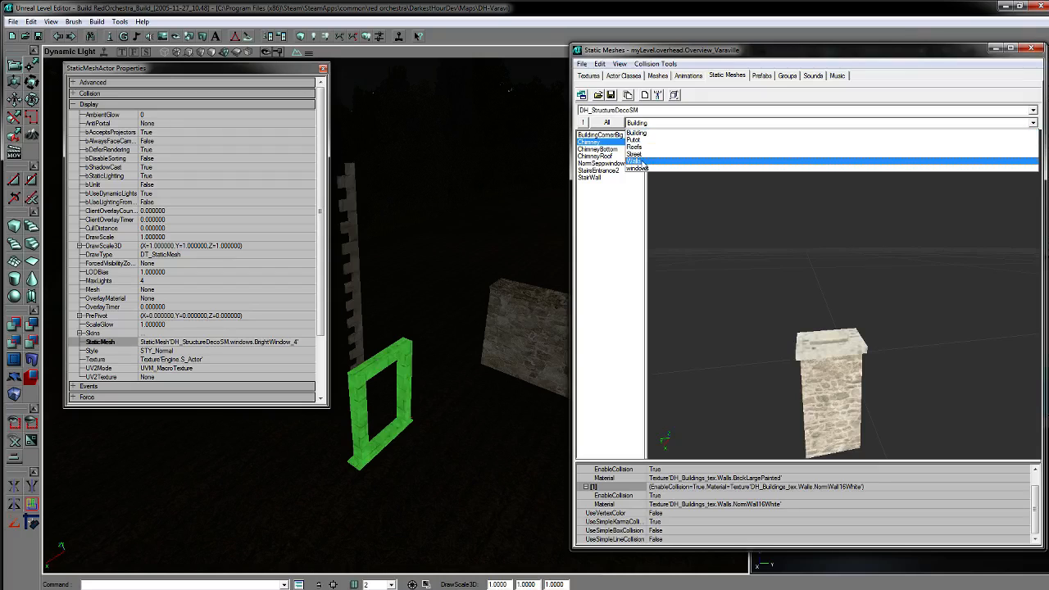
click(616, 155)
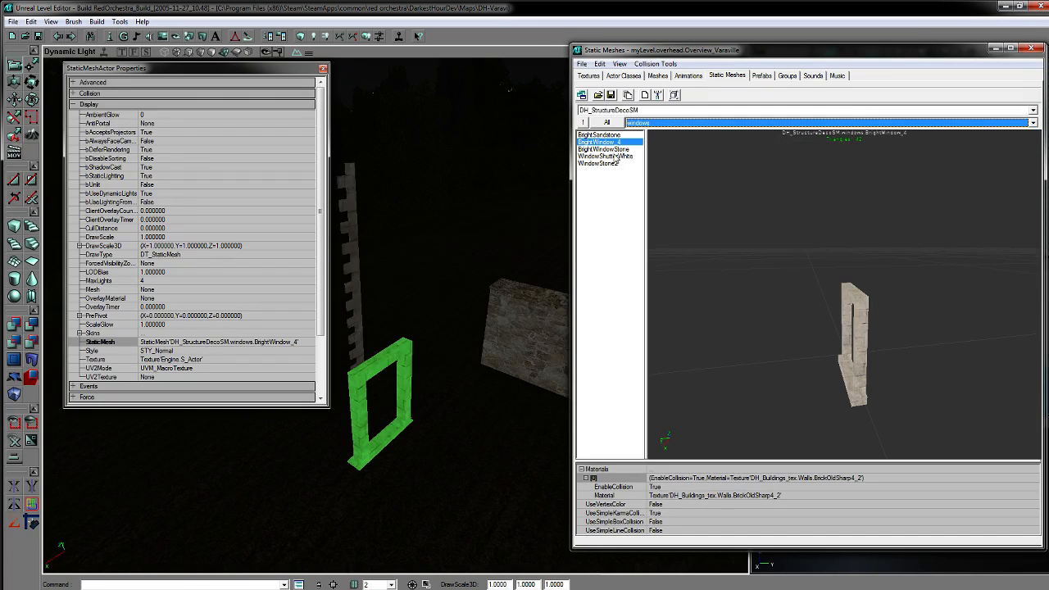
Step: Select all actors matching the window frame to check their static mesh reference, and reselect the single frame
right_click(393, 382)
mouse_move(445, 214)
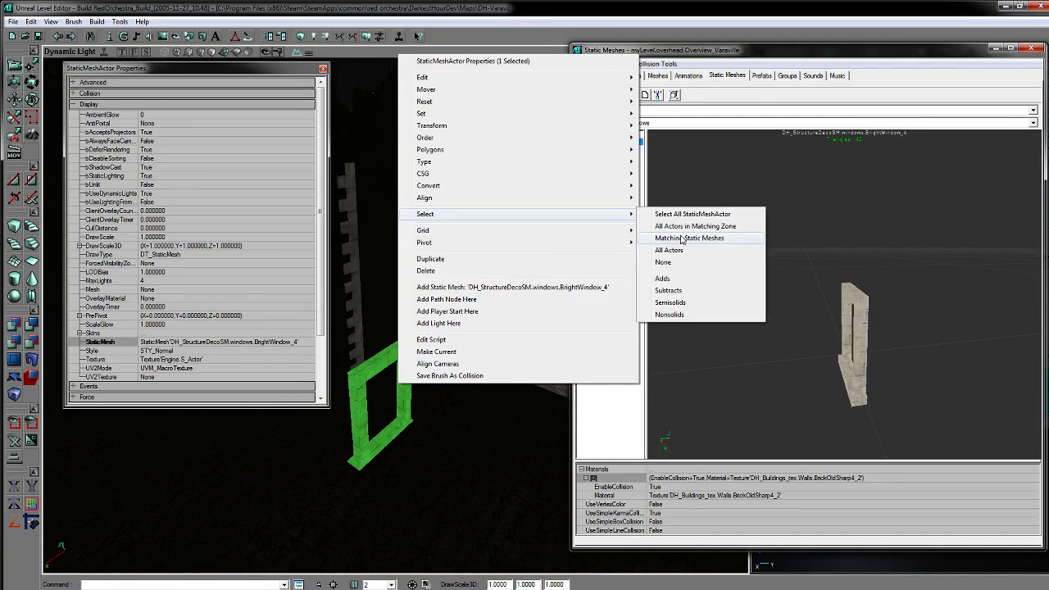
click(681, 238)
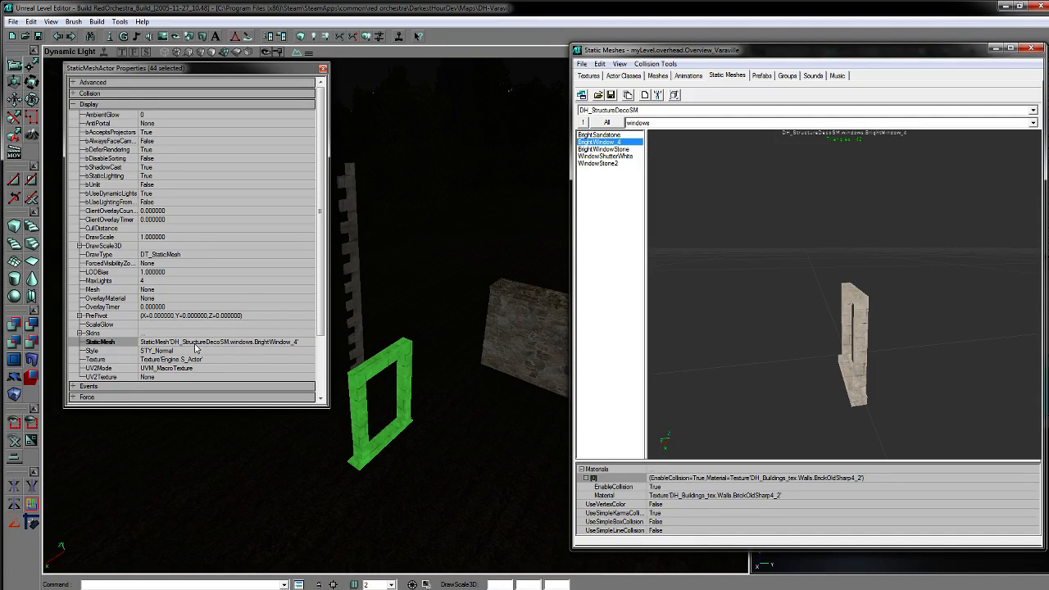
click(358, 357)
click(358, 373)
right_click(358, 373)
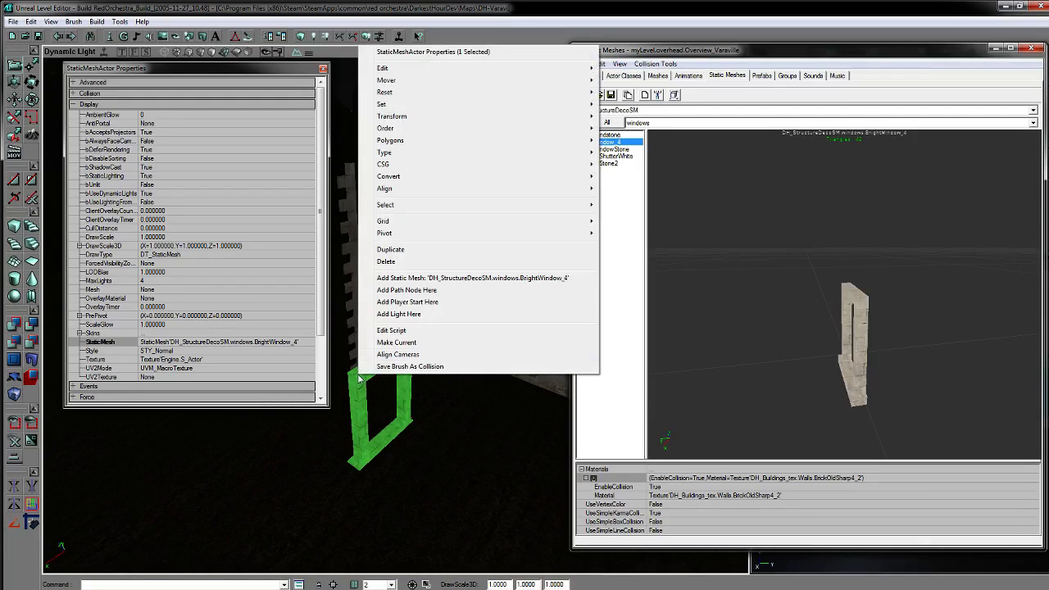
mouse_move(496, 486)
mouse_down()
mouse_move(491, 463)
mouse_move(496, 486)
mouse_up()
Step: List all static meshes of the myLevel package and pick BrightWindow_4
click(678, 110)
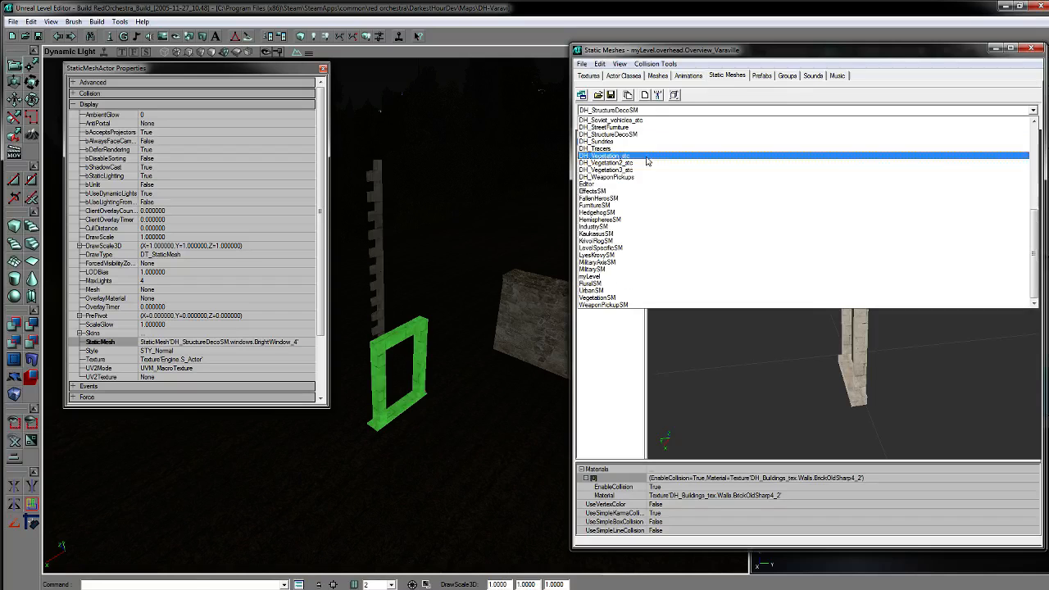
click(610, 279)
click(637, 123)
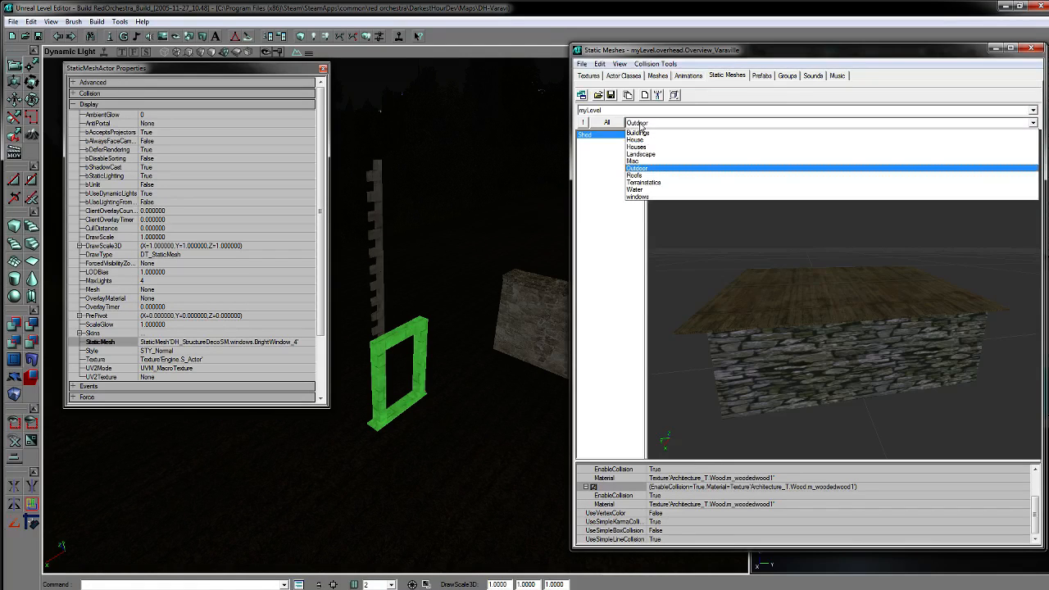
click(606, 122)
click(592, 142)
Step: Try to add the myLevel BrightWindow_4 mesh to the level beside the existing window frame
drag(449, 373, 426, 402)
right_click(377, 398)
click(434, 421)
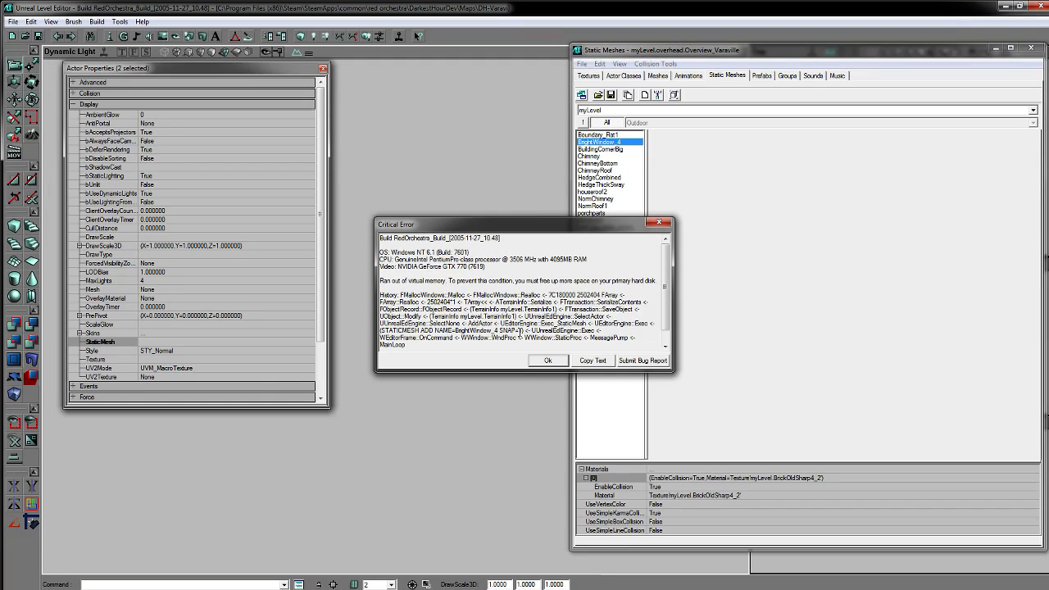
click(548, 362)
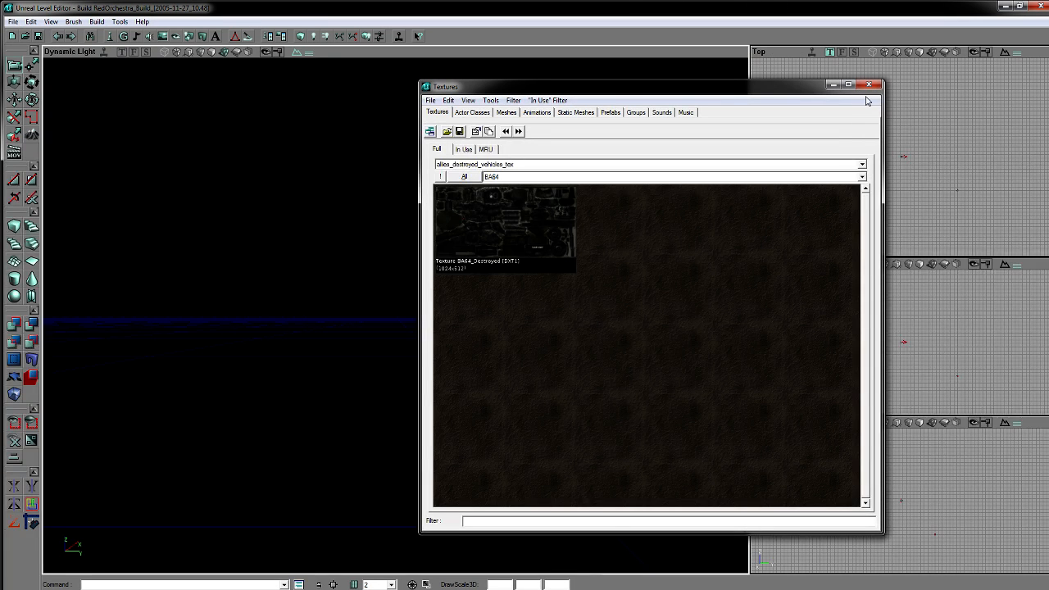
Step: Close the texture browser, reopen the DH-Varaville.rom map and bring the sample building pieces into view
click(868, 85)
click(13, 21)
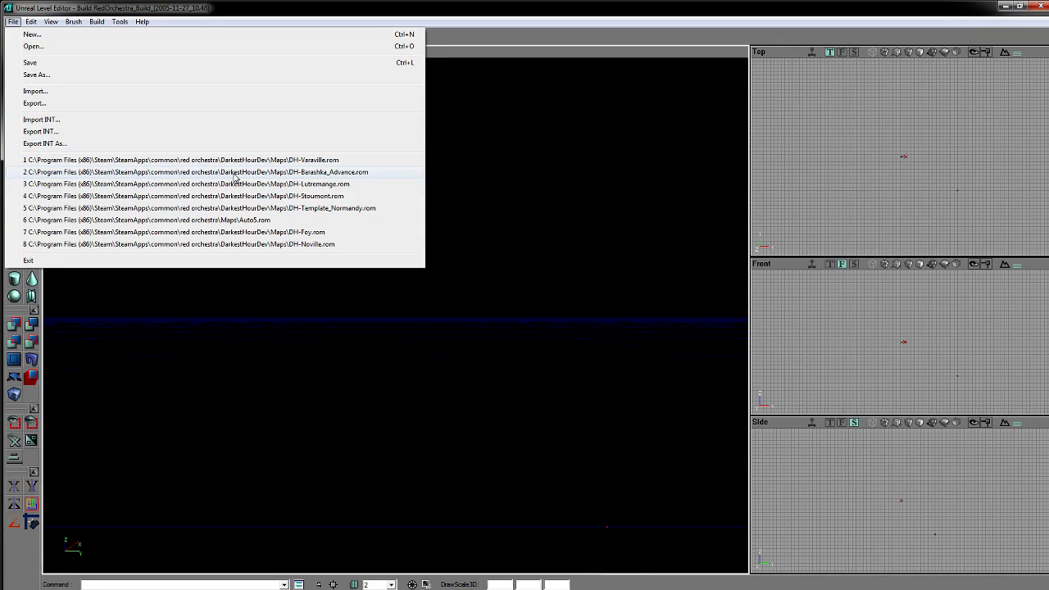
click(286, 162)
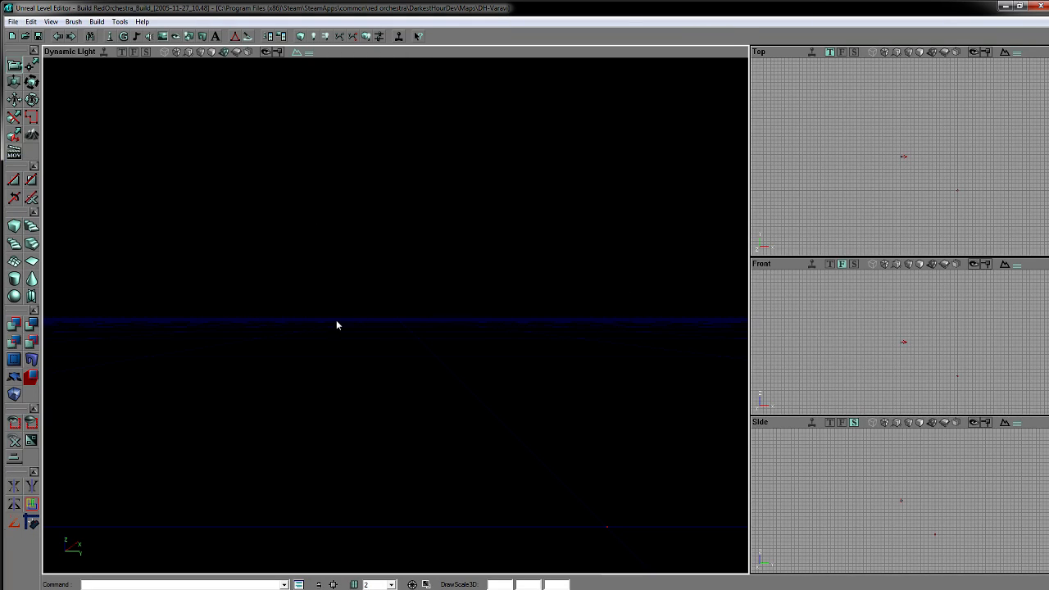
drag(354, 333, 380, 341)
right_drag(381, 341, 344, 319)
mouse_move(344, 319)
mouse_down()
mouse_move(344, 344)
mouse_move(344, 303)
mouse_up()
right_drag(344, 303, 339, 337)
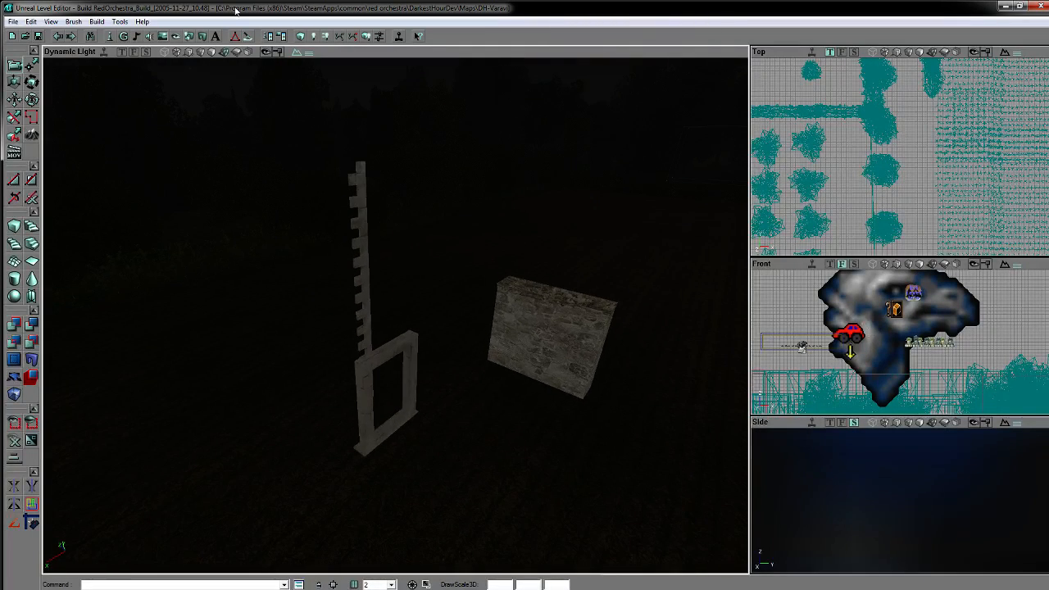
Step: Open the static mesh browser, list all meshes of the myLevel package and pick BrightWindow_4
click(202, 37)
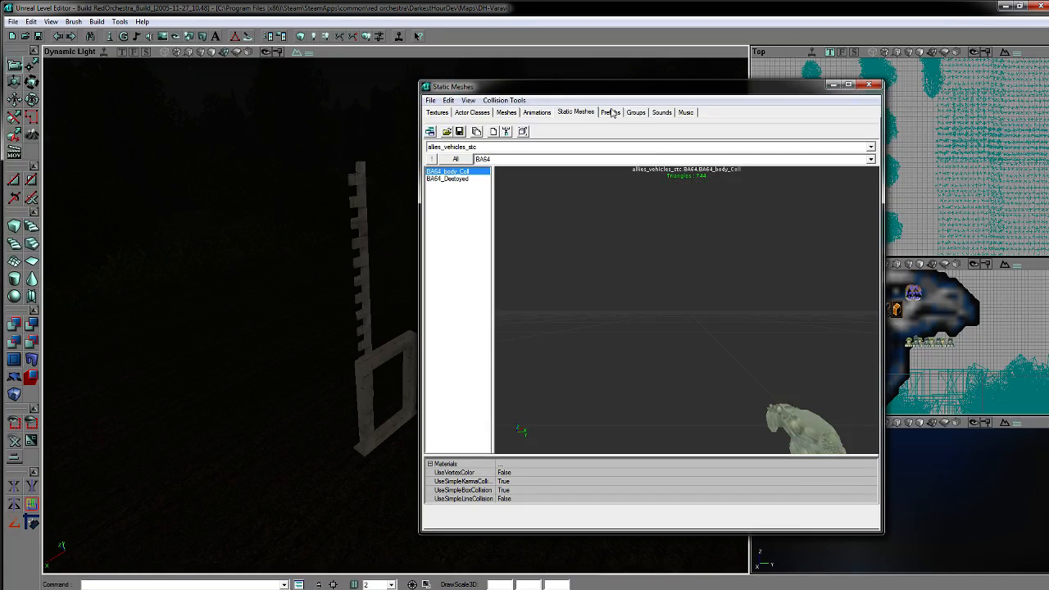
drag(541, 94, 701, 87)
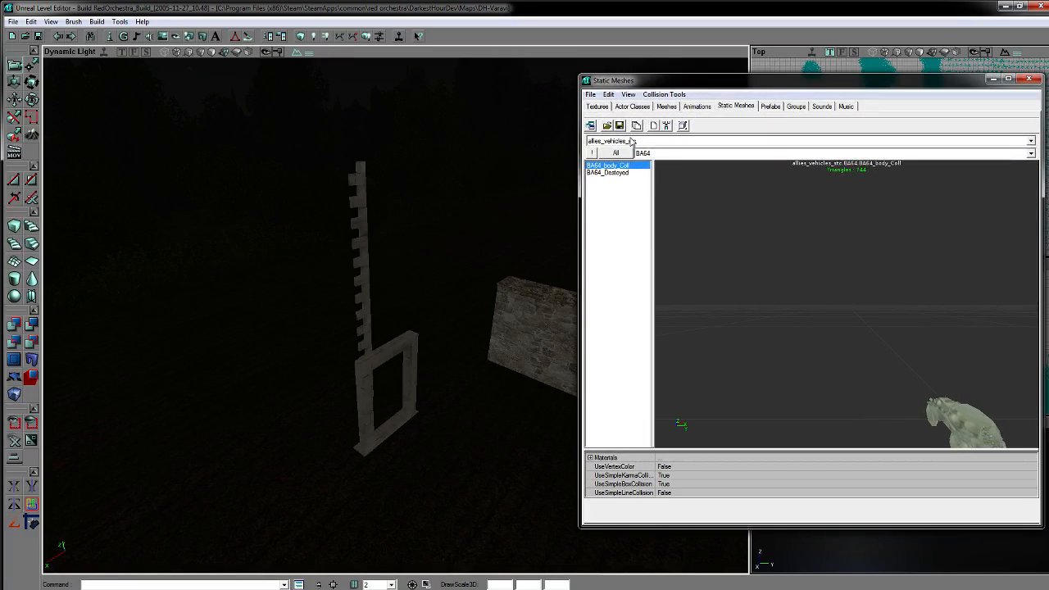
click(631, 142)
scroll(606, 295, down, 10)
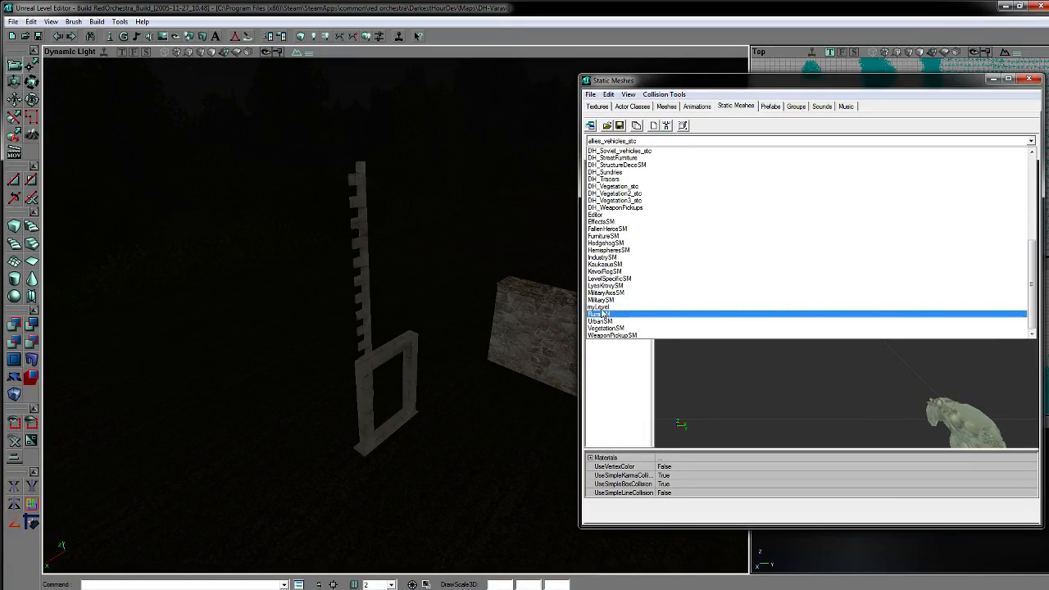
click(599, 308)
click(655, 154)
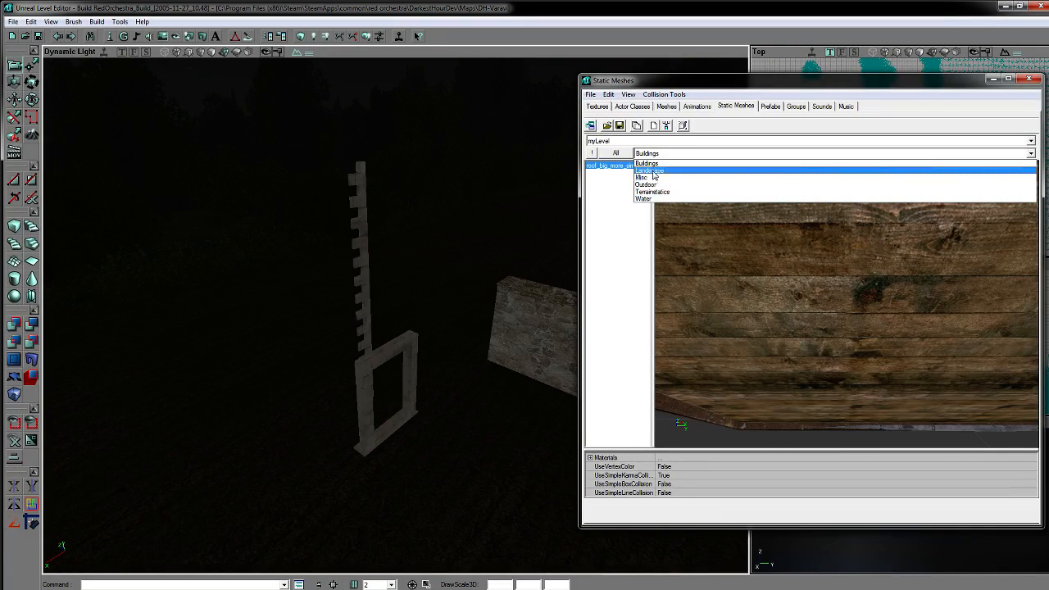
click(652, 170)
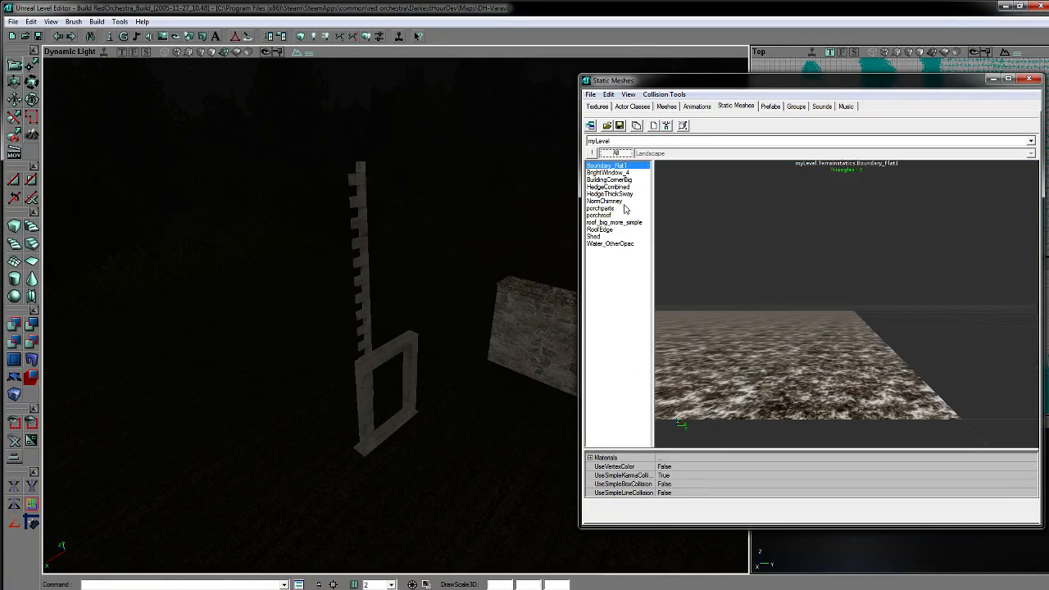
right_drag(477, 346, 475, 351)
drag(475, 345, 491, 290)
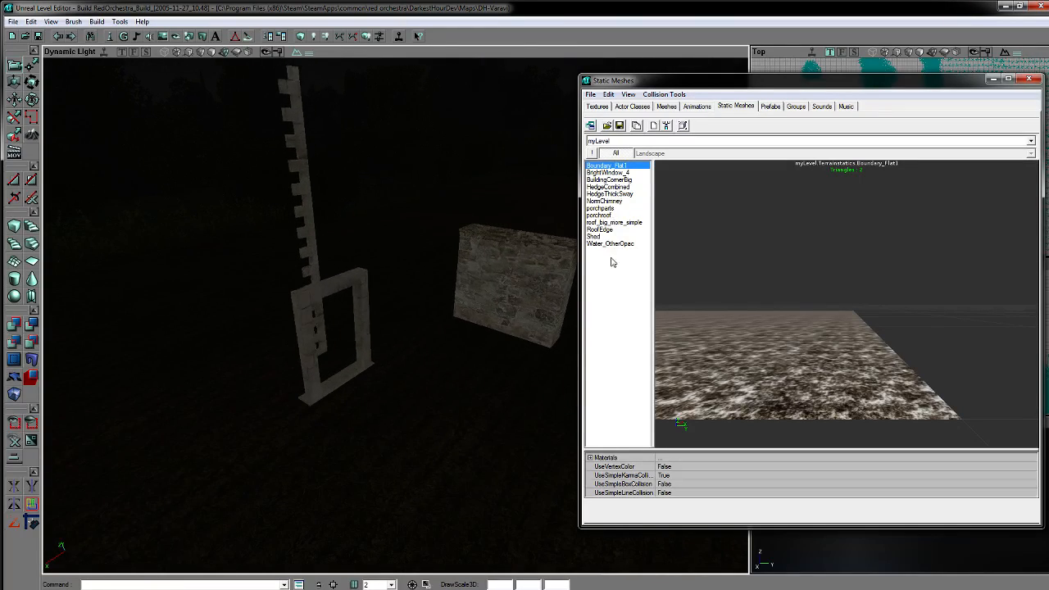
click(609, 173)
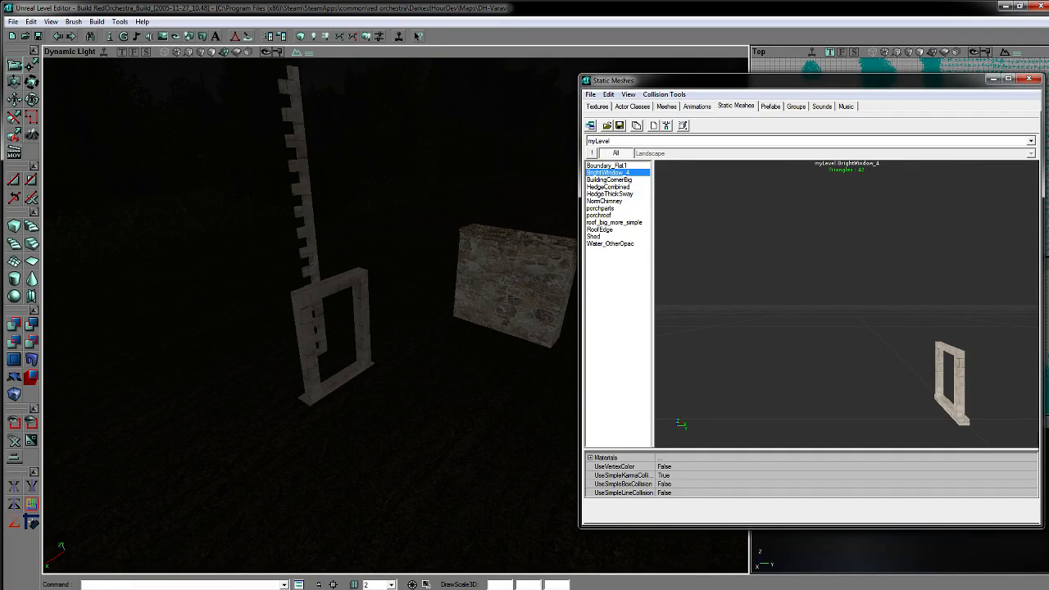
Step: Select the window frame in the level and show its Display properties with the StaticMesh reference
click(362, 308)
drag(435, 419, 433, 414)
key(F4)
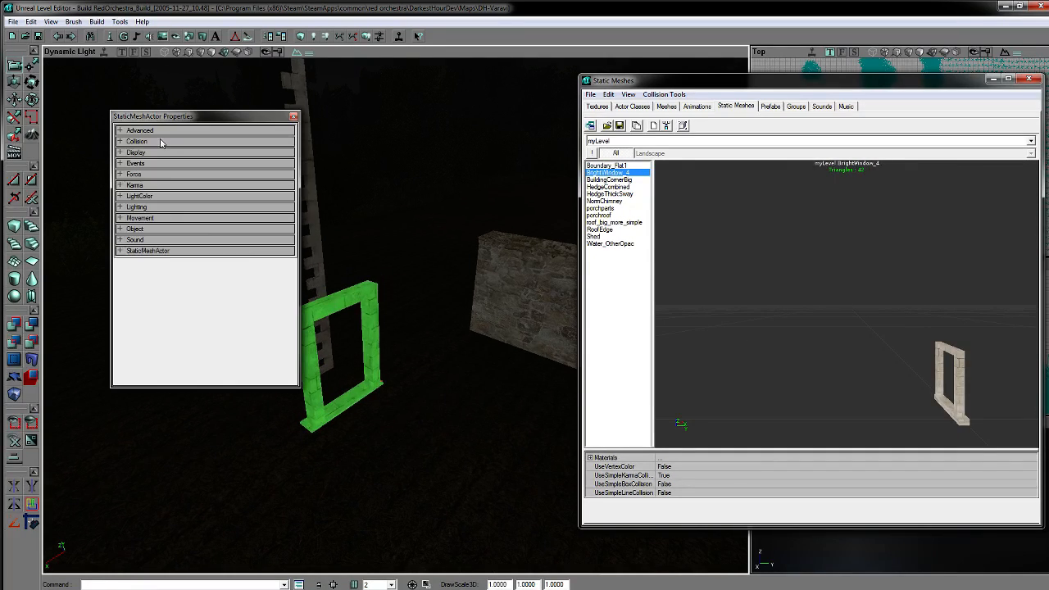
click(136, 152)
scroll(209, 336, down, 2)
click(227, 331)
drag(300, 389, 432, 470)
drag(362, 125, 306, 124)
right_drag(509, 381, 437, 324)
Step: Select all actors in the level that use the same static mesh as the window frame
click(313, 330)
double_click(313, 330)
click(373, 328)
right_click(434, 326)
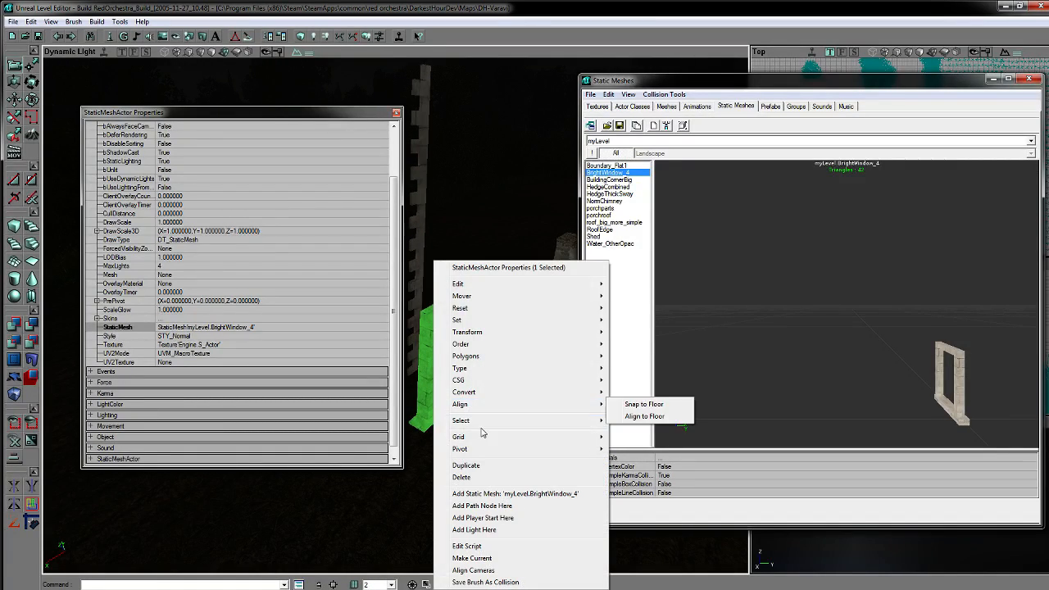
mouse_move(593, 428)
click(647, 444)
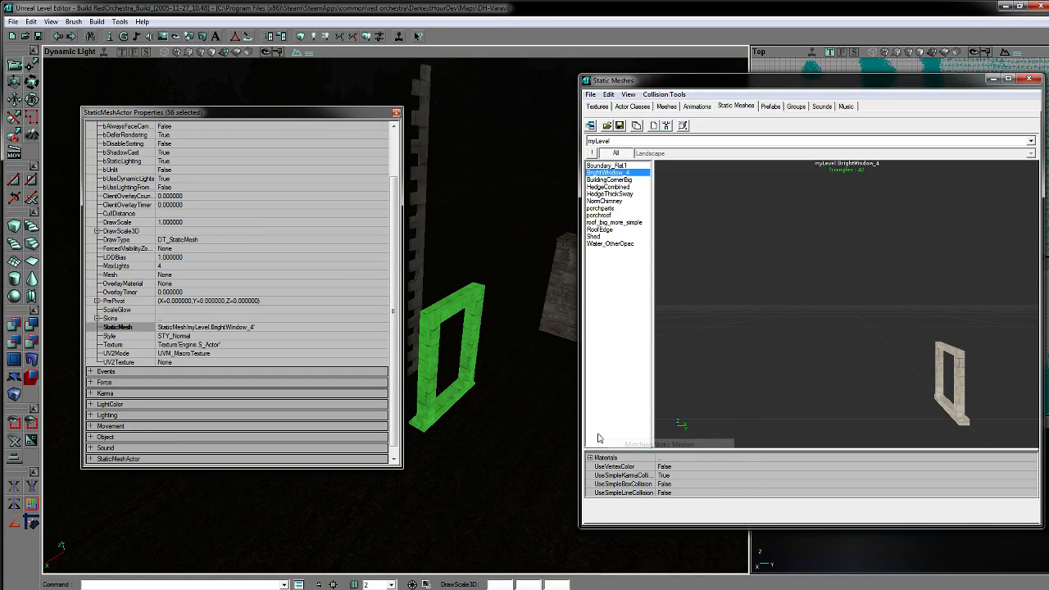
Step: Replace the selected window frames' static mesh with BrightWindow_4 from the windows group of DH_StructureDecoSM
click(615, 154)
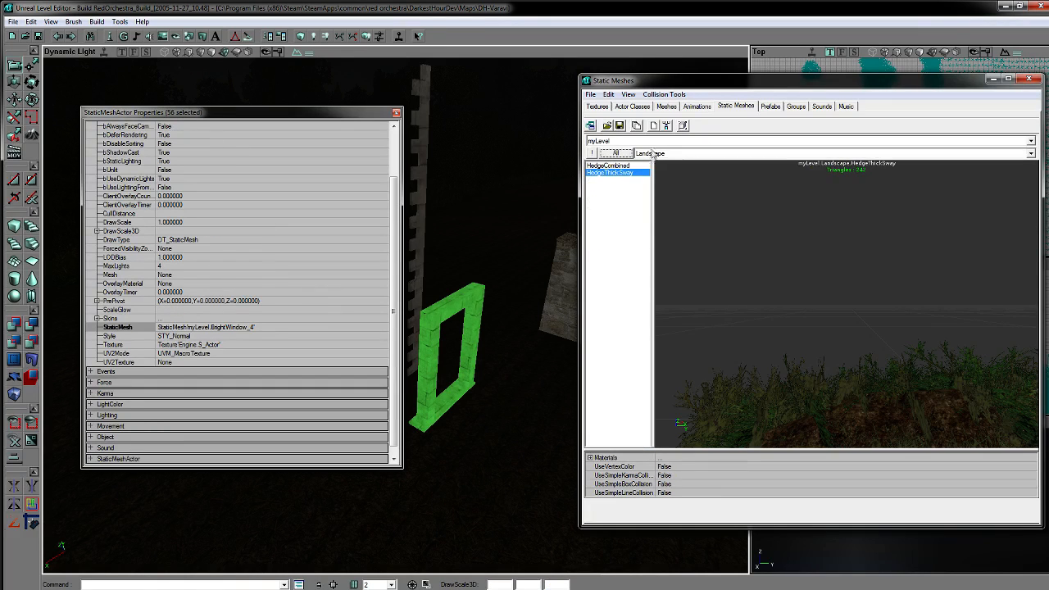
click(622, 141)
scroll(712, 238, up, 2)
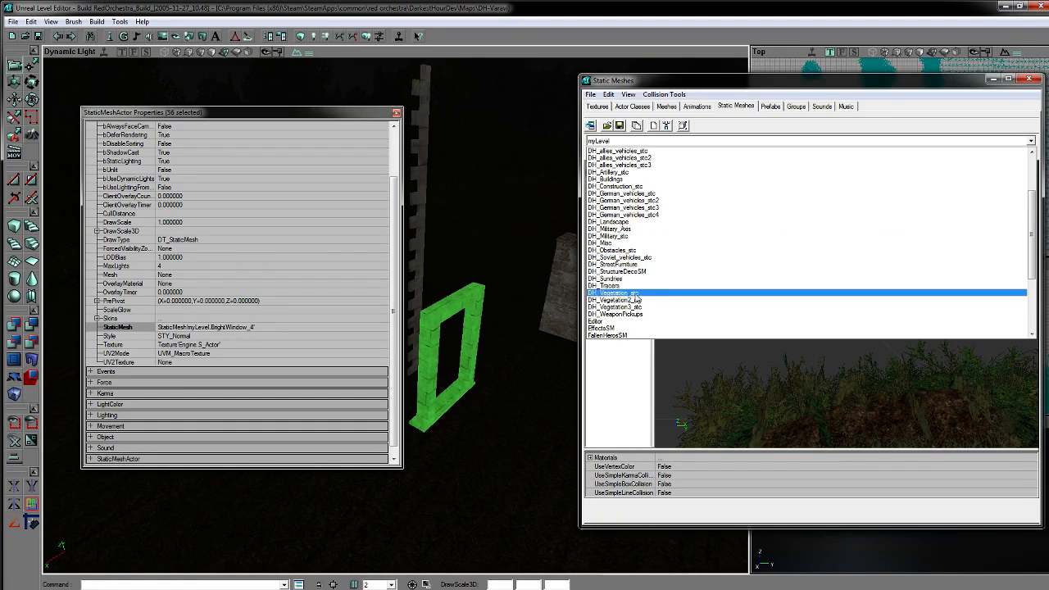
click(644, 273)
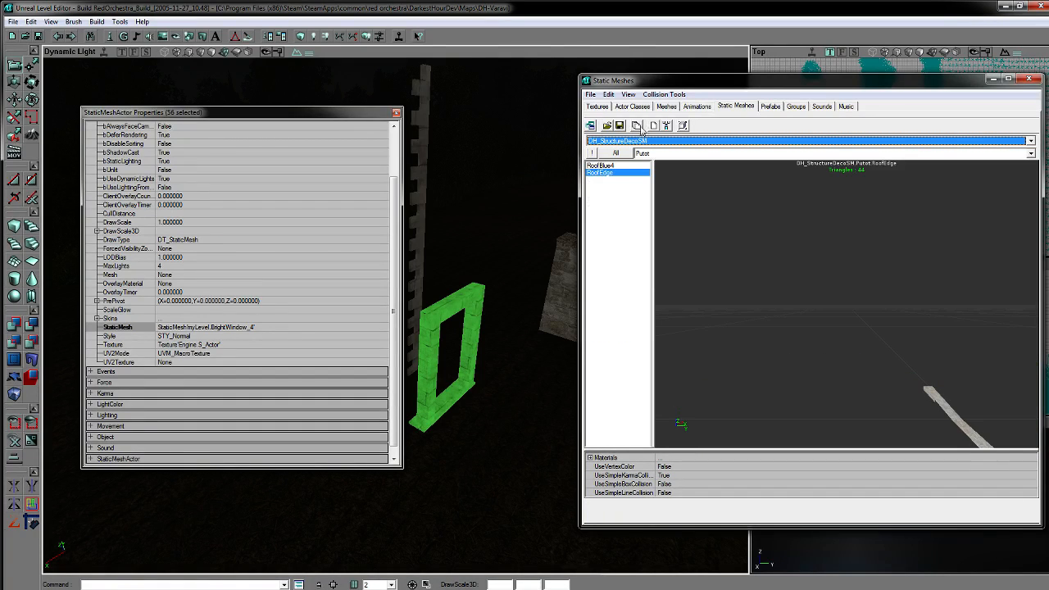
click(658, 154)
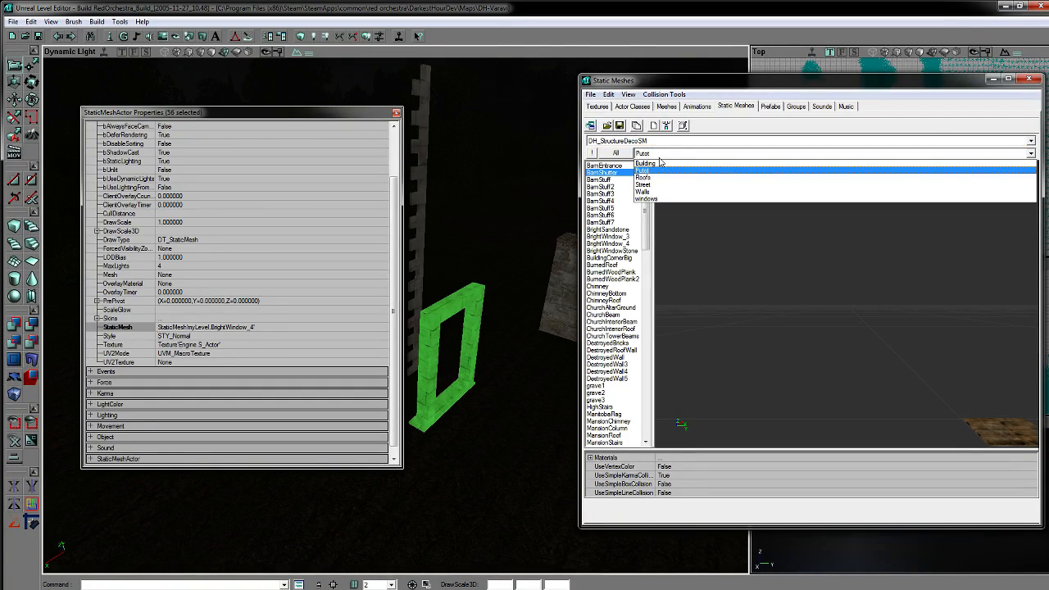
click(638, 196)
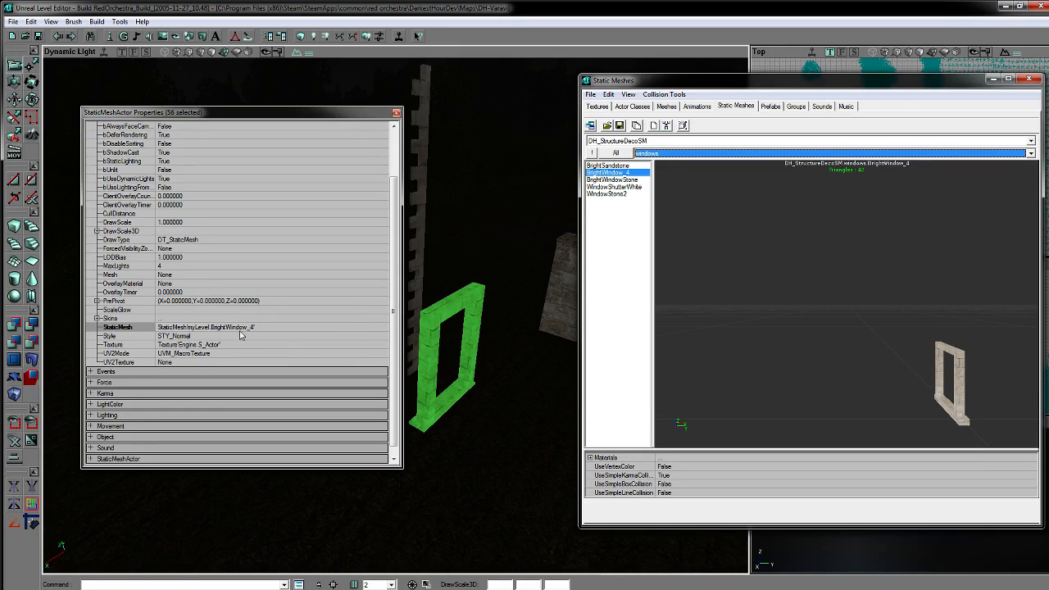
click(280, 326)
click(370, 326)
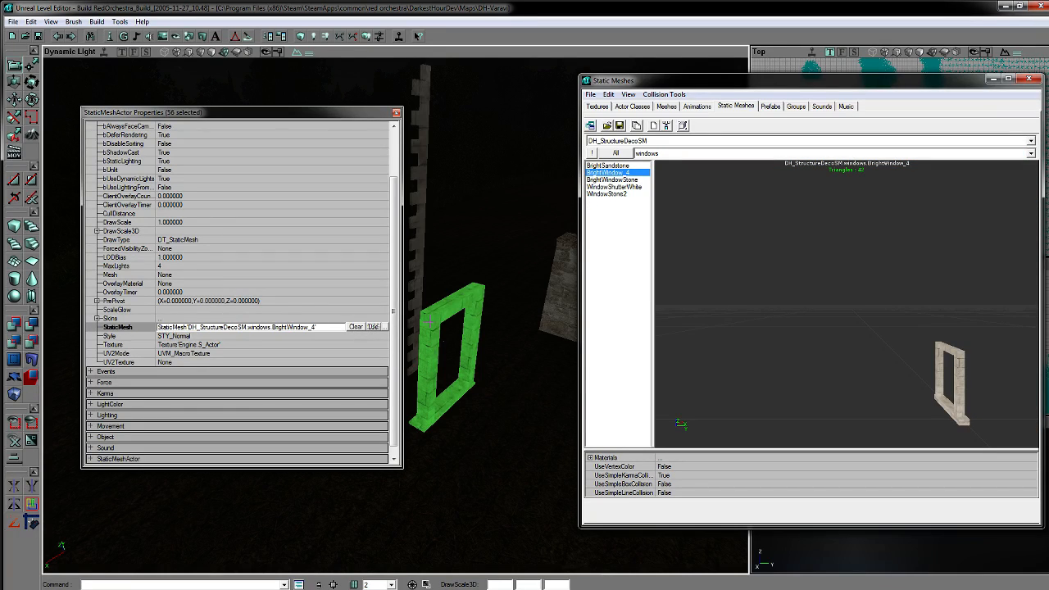
Step: Delete the single sample window frame and save the map
click(416, 290)
click(433, 318)
drag(465, 351, 480, 391)
key(Delete)
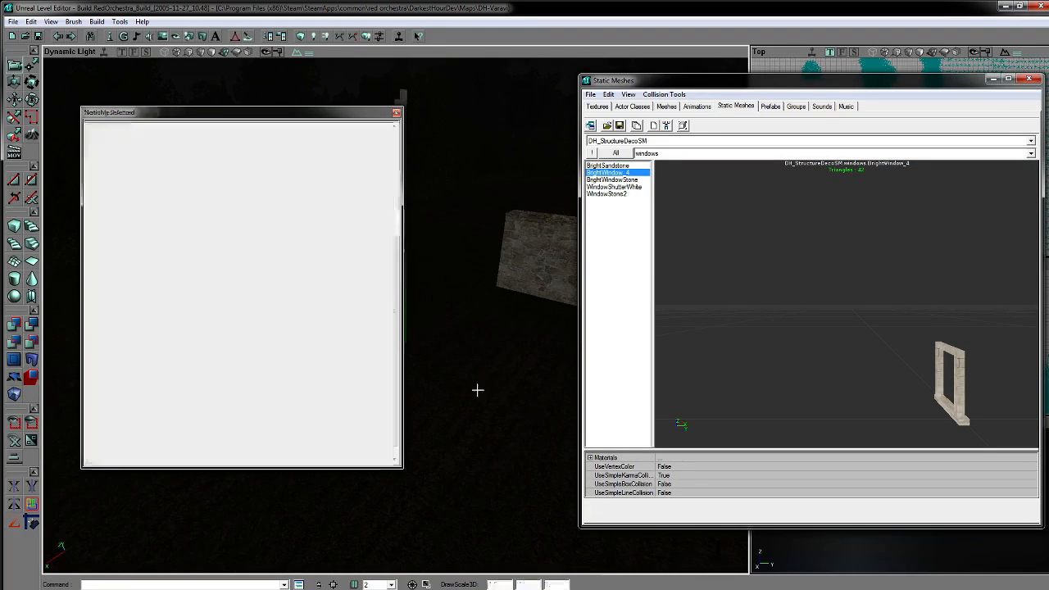
click(12, 22)
click(23, 61)
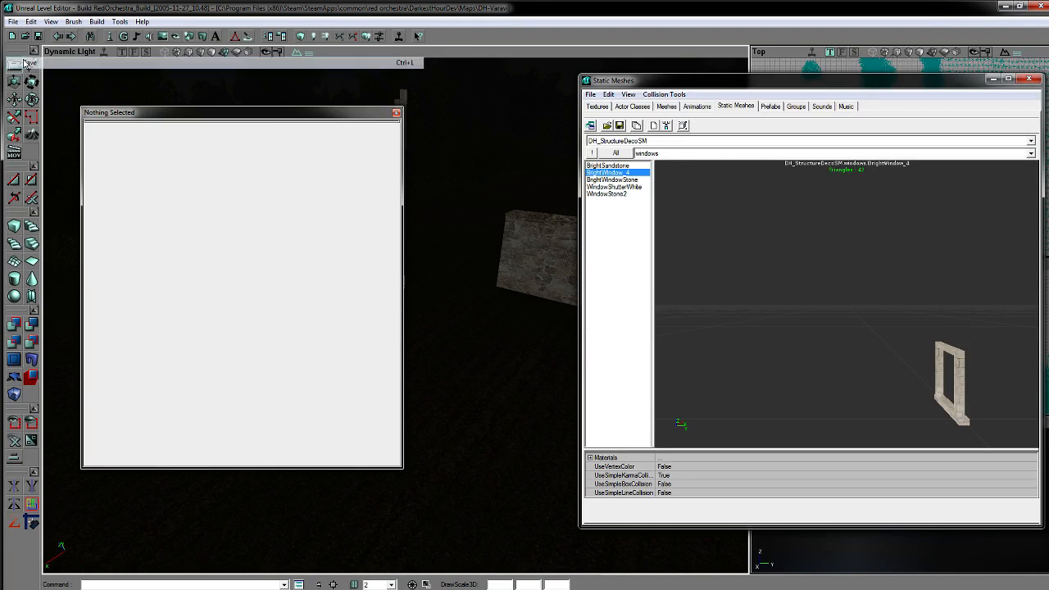
Step: Pick BuildingCornerBig from the Building group of DH_StructureDecoSM and select all actors matching the level's corner trim piece
mouse_move(532, 326)
mouse_down()
mouse_move(496, 303)
mouse_move(537, 348)
mouse_move(526, 325)
mouse_up()
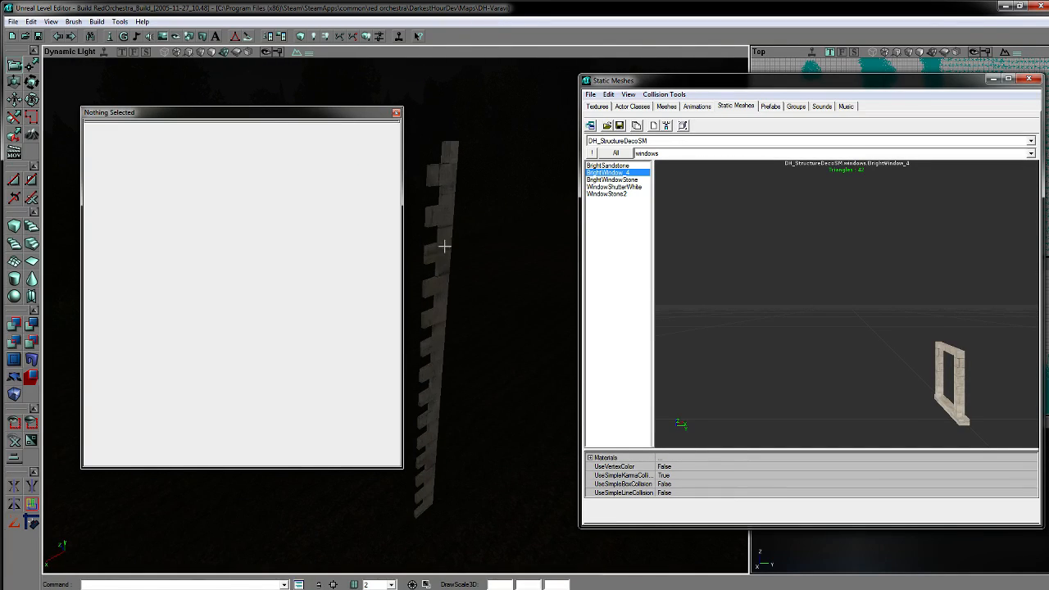
click(434, 295)
click(655, 153)
click(635, 169)
click(622, 166)
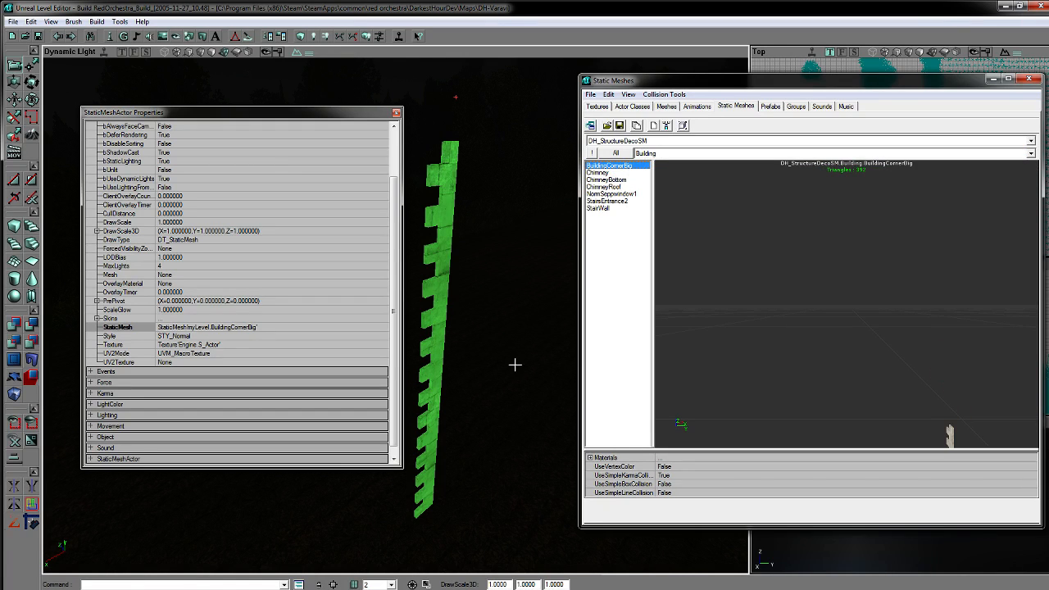
right_click(438, 320)
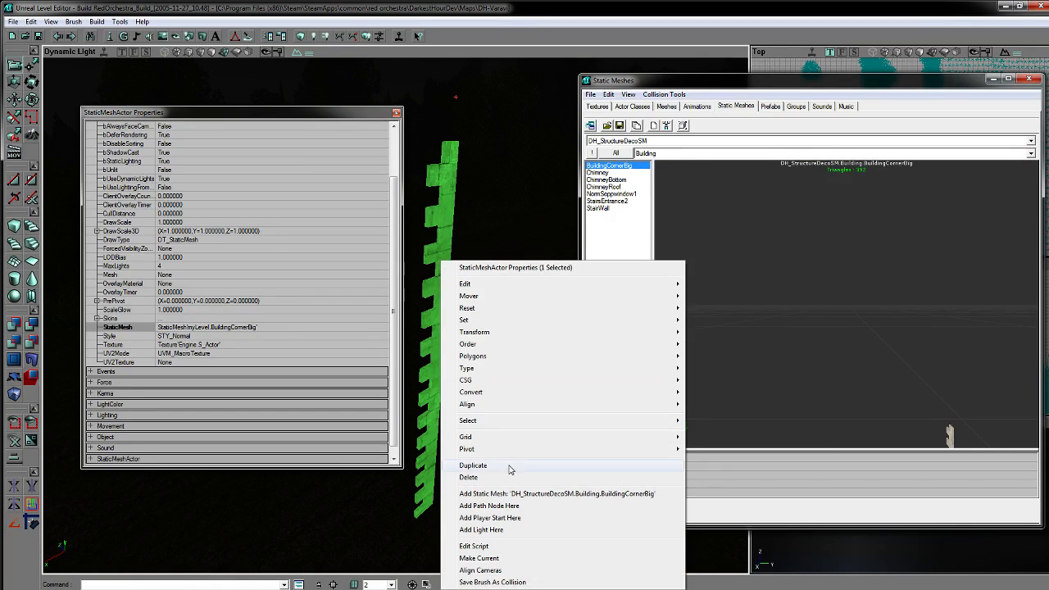
mouse_move(495, 424)
click(735, 444)
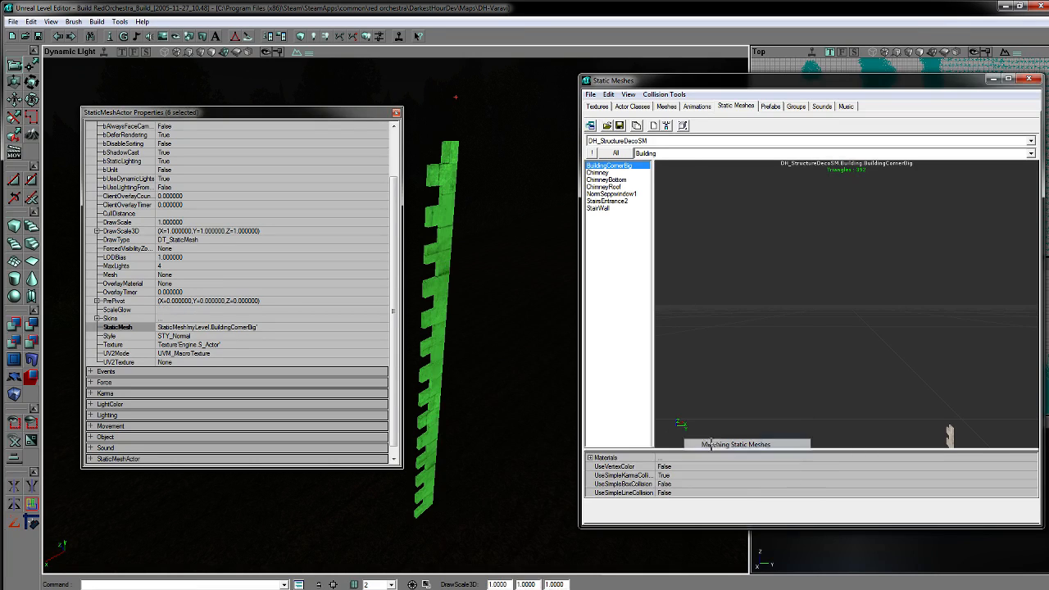
Step: Set the selected corner trims' static mesh to DH_StructureDecoSM.Building.BuildingCornerBig and reselect the single sample corner
mouse_move(527, 410)
mouse_down()
mouse_move(557, 410)
mouse_move(508, 409)
mouse_up()
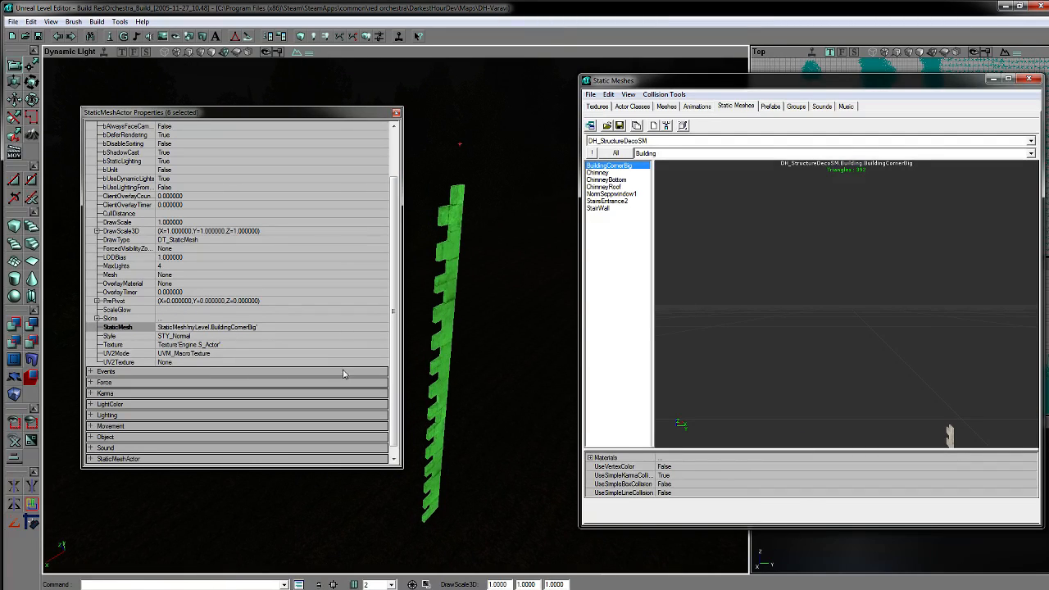
click(205, 328)
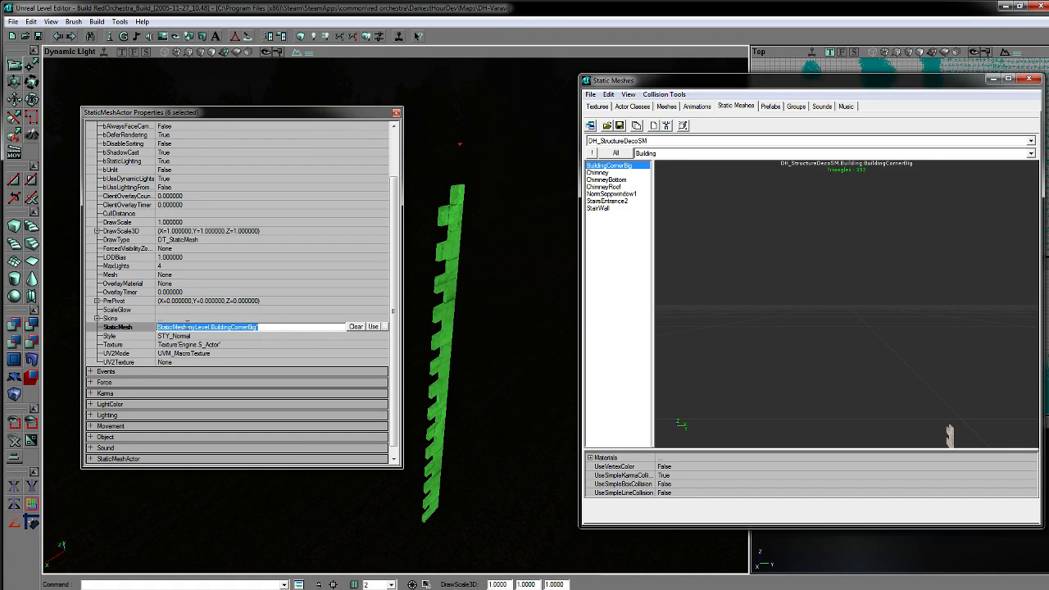
click(374, 327)
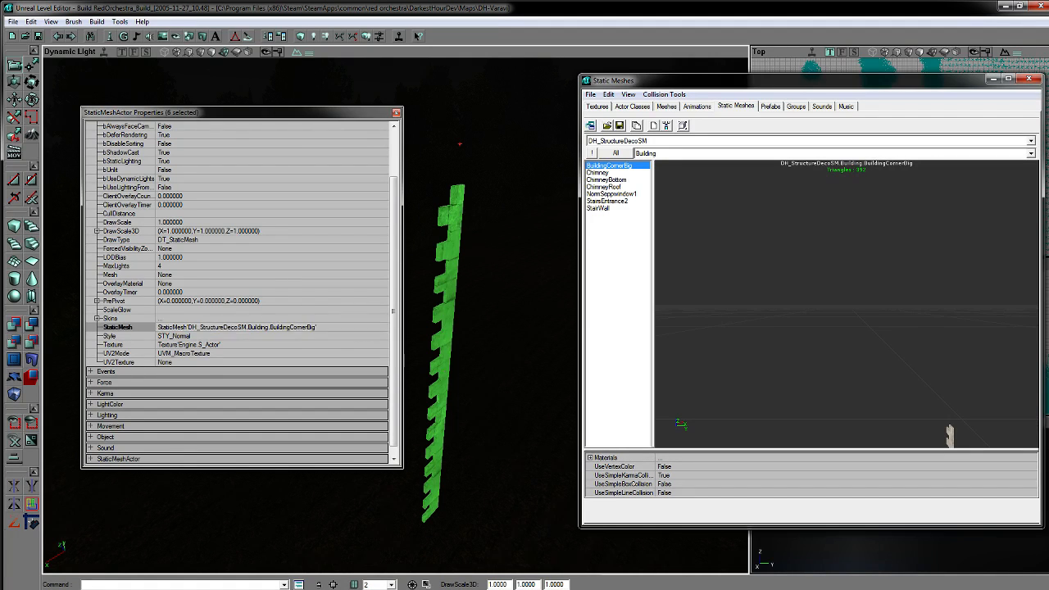
key(Return)
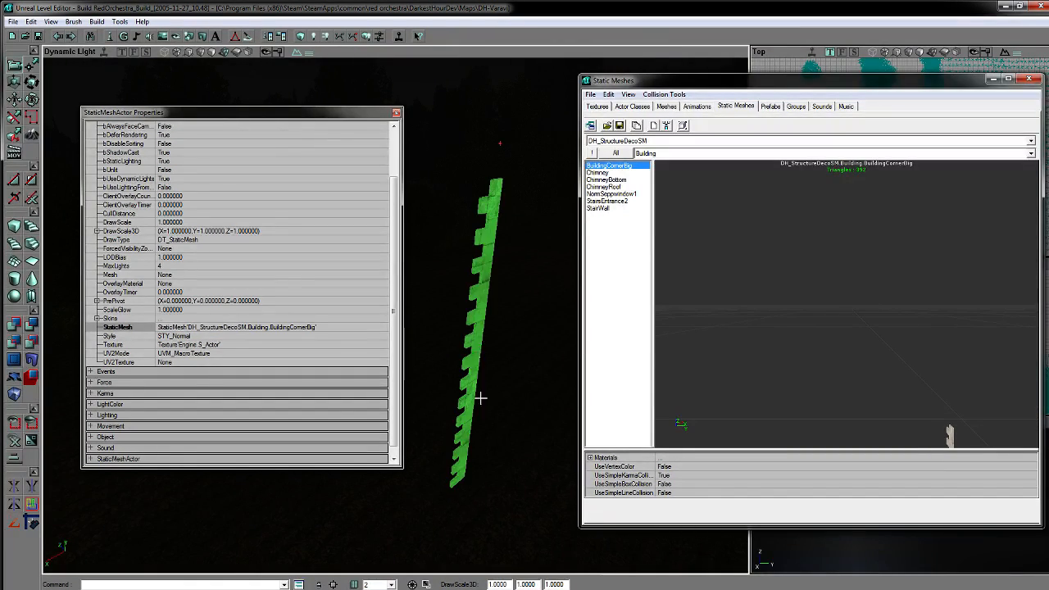
click(472, 416)
mouse_move(492, 328)
mouse_down()
mouse_move(590, 303)
mouse_move(508, 328)
mouse_move(541, 327)
mouse_move(508, 311)
mouse_move(491, 278)
mouse_move(492, 311)
mouse_up()
Step: Select the stone chimney block and preview the window and StairWall meshes in DH_StructureDecoSM's Building group for a match
click(459, 368)
drag(459, 368, 385, 360)
drag(459, 361, 513, 330)
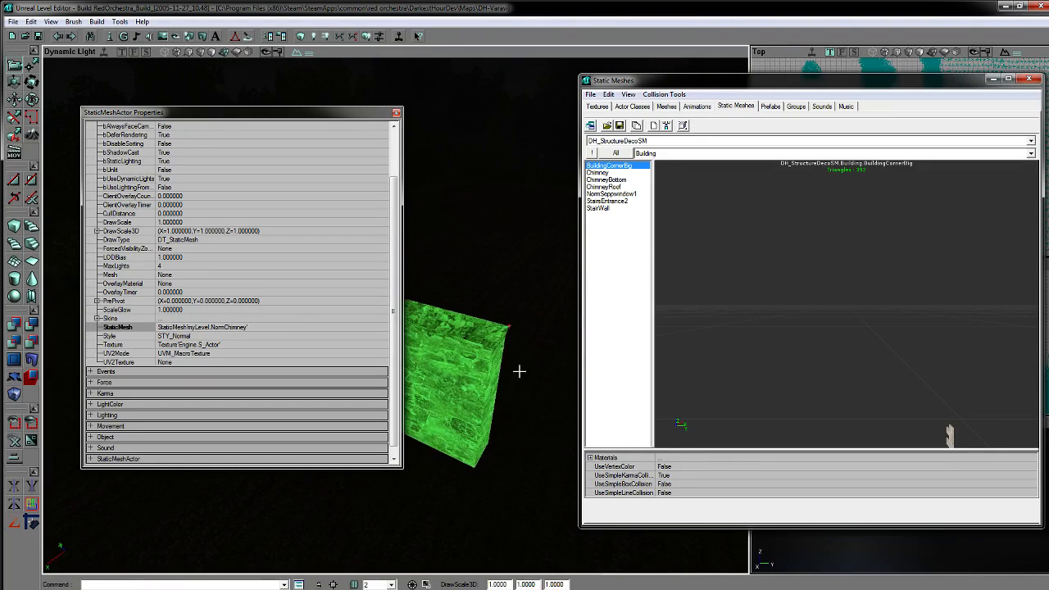
click(650, 141)
click(650, 141)
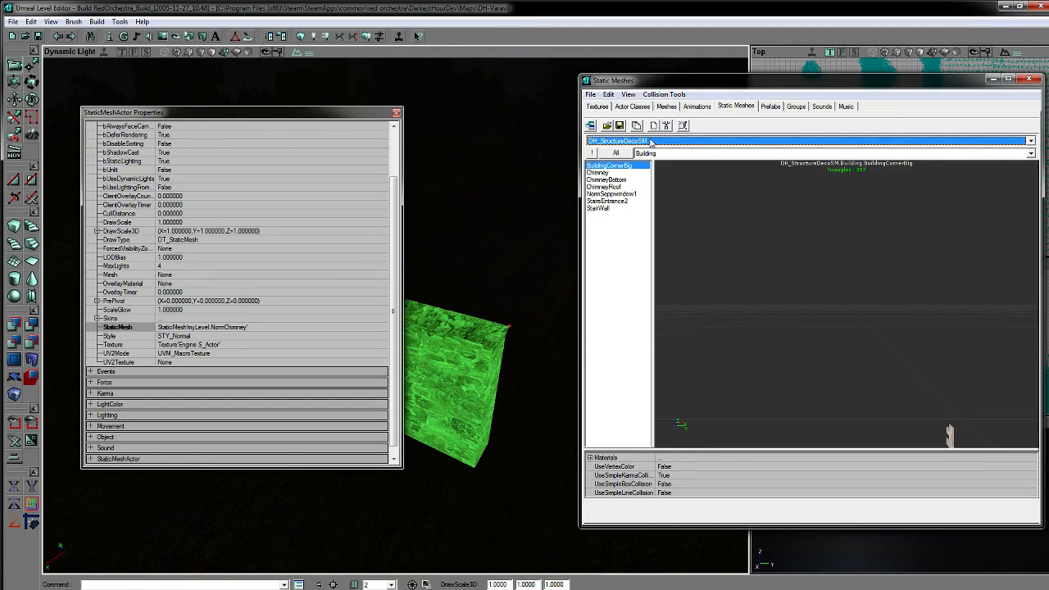
click(622, 194)
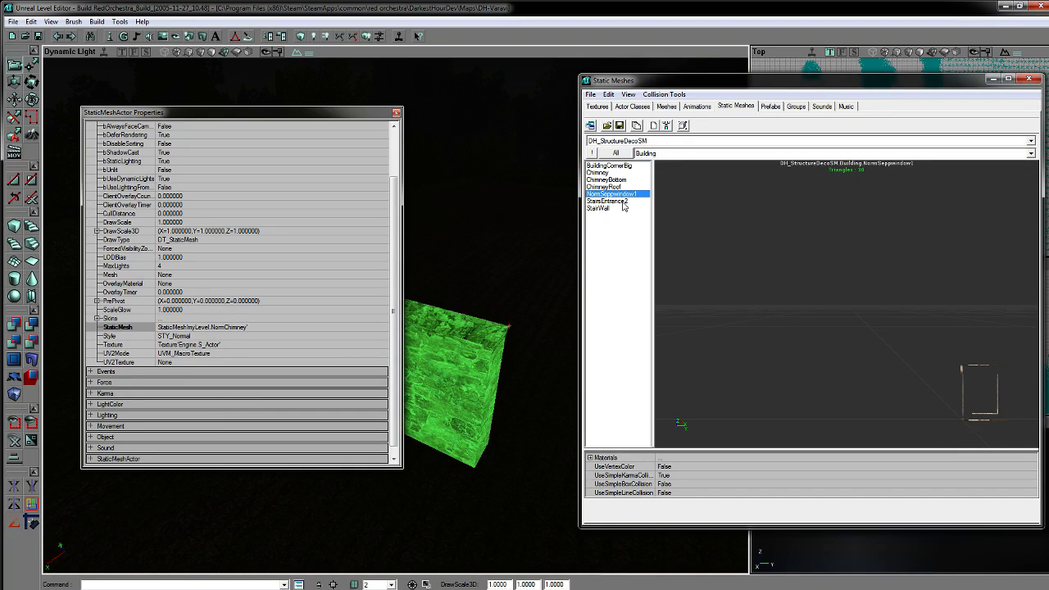
click(622, 208)
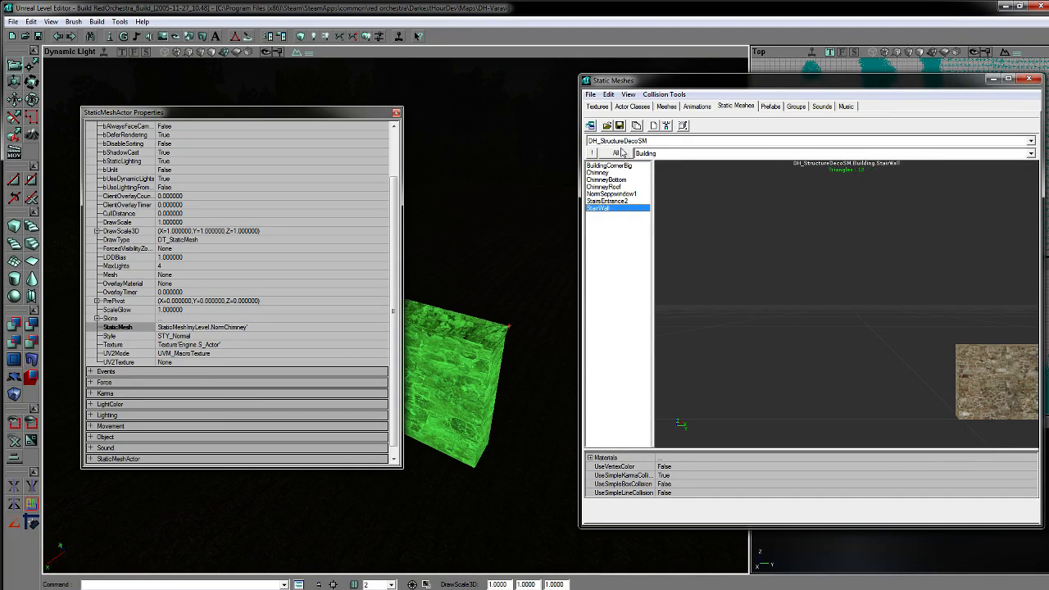
Step: Load the entire DH_Buildings package and preview its Architecture group meshes for a match to the stone chimney block
click(624, 142)
scroll(627, 230, up, 5)
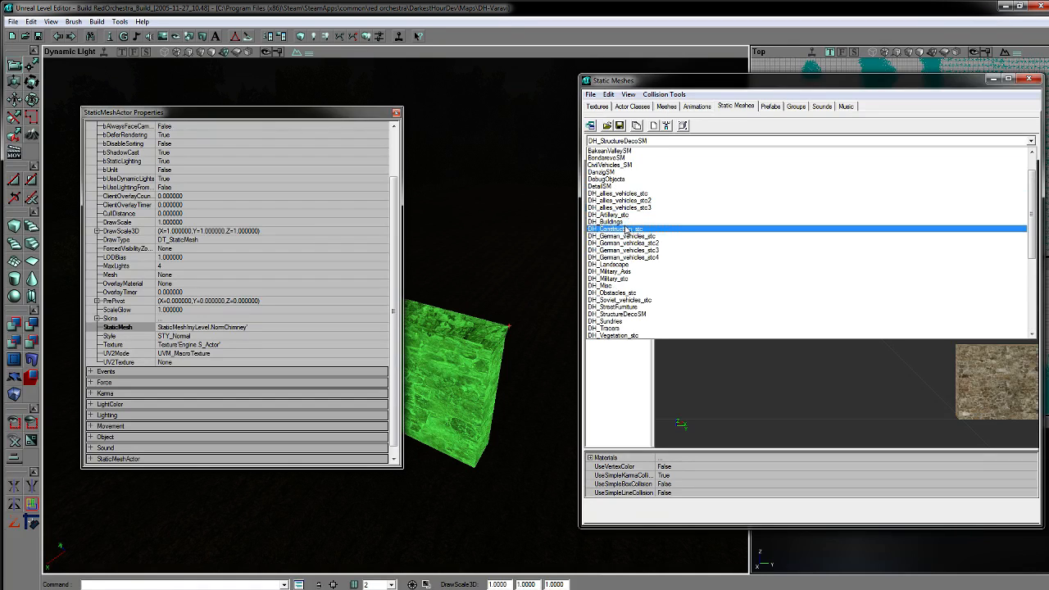
click(626, 222)
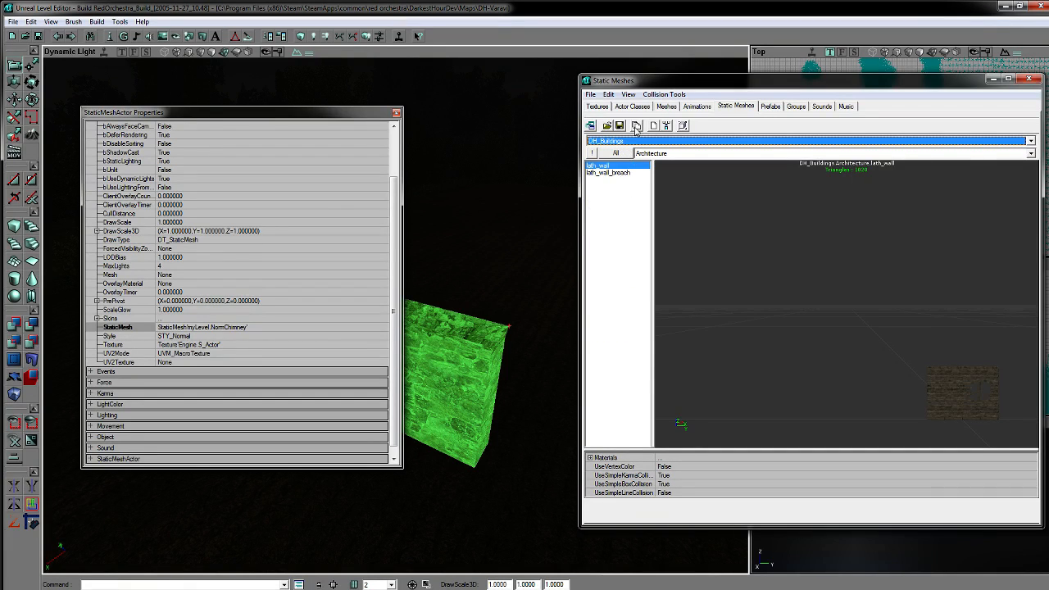
click(636, 126)
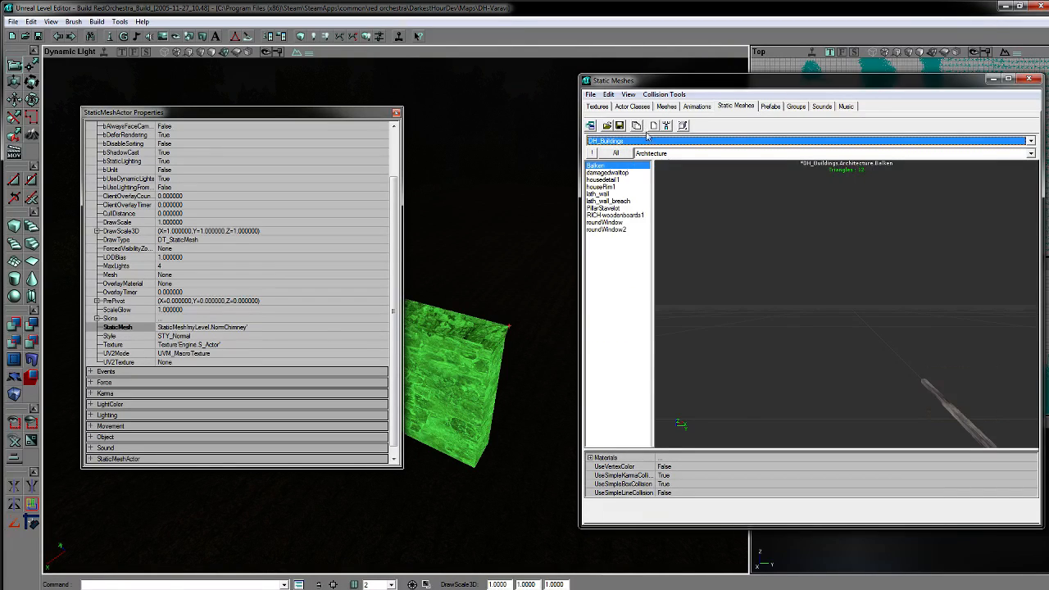
click(614, 167)
key(Down)
key(Down)
key(Down)
key(Down)
key(Down)
key(Down)
key(Down)
key(Down)
key(Down)
Step: Preview the meshes in DH_Buildings' Roofs group for a chimney match
click(659, 152)
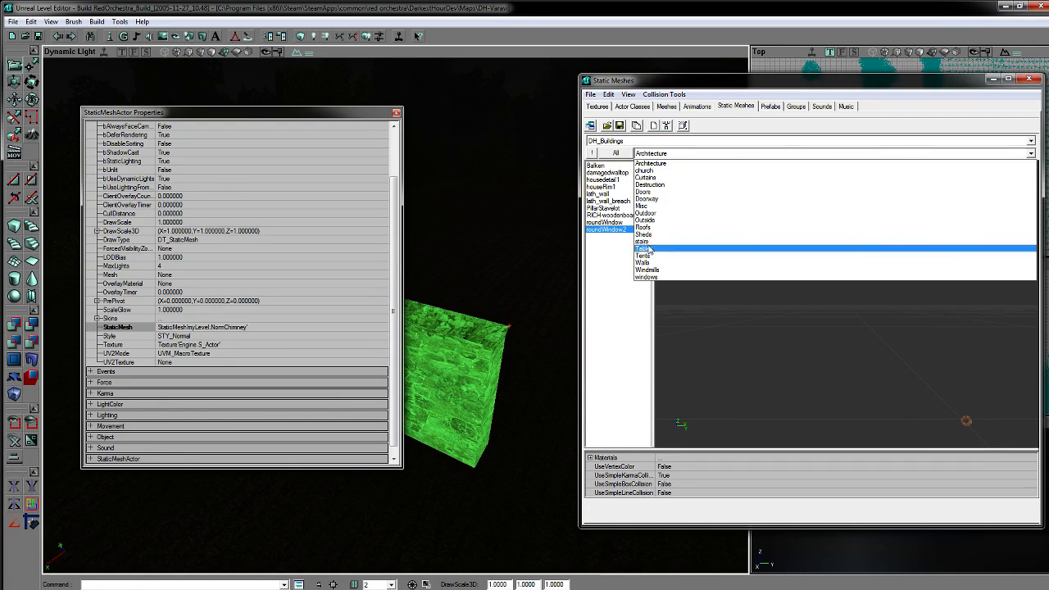
click(644, 231)
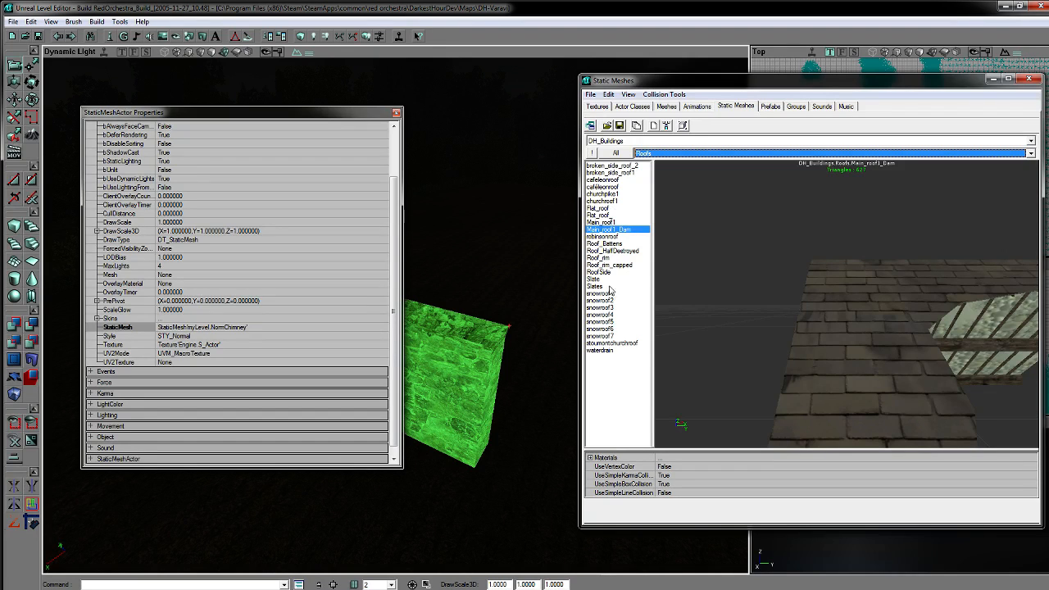
drag(551, 297, 533, 369)
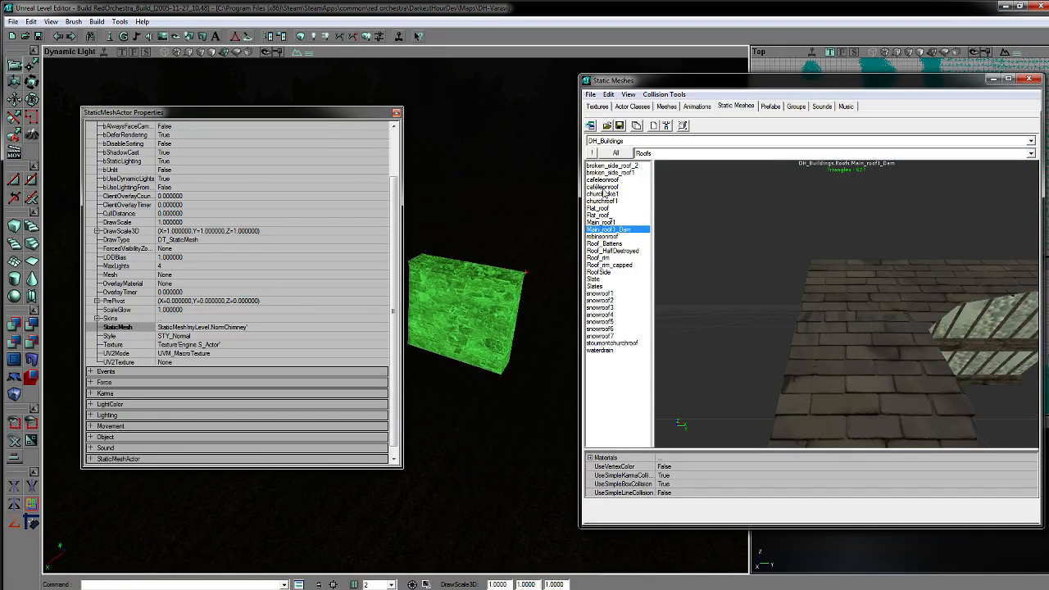
click(625, 166)
key(Down)
key(Down)
key(Down)
key(Down)
key(Down)
key(Down)
key(Down)
key(Down)
key(Down)
key(Down)
key(Down)
key(Down)
key(Down)
key(Down)
key(Down)
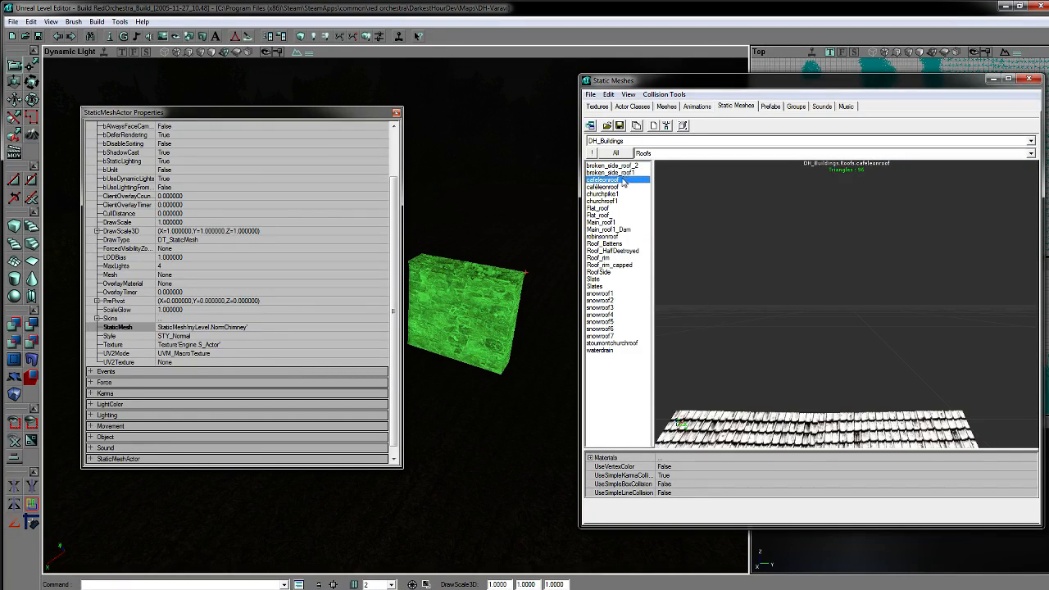
key(Down)
key(Down)
key(Down)
key(Down)
key(Down)
key(Down)
key(Down)
key(Down)
key(Down)
key(Down)
key(Down)
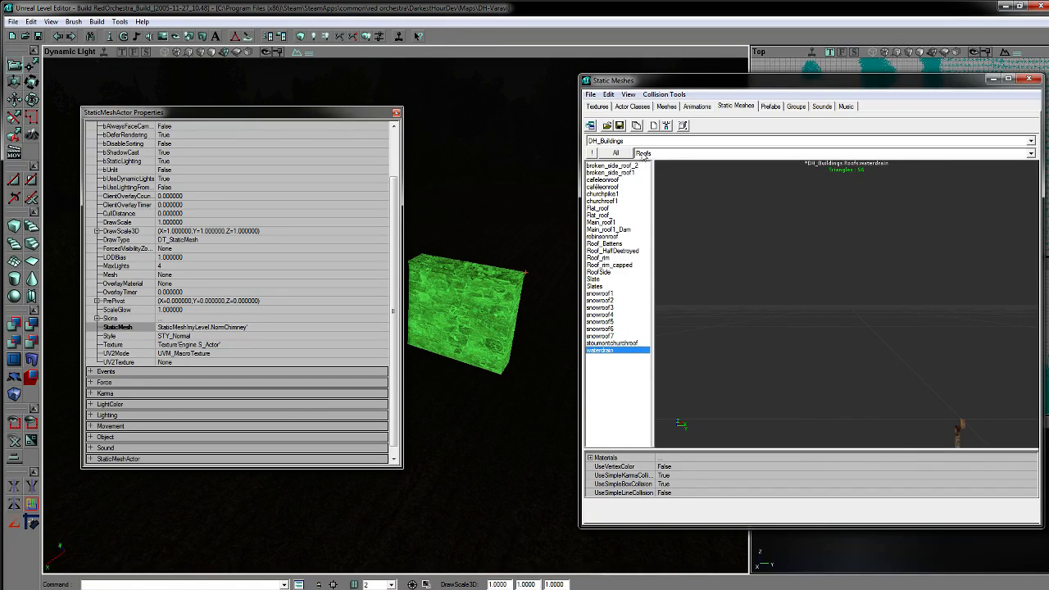
Step: Check DH_Buildings' Walls group and go through the Architecture meshes again for a chimney match
click(635, 154)
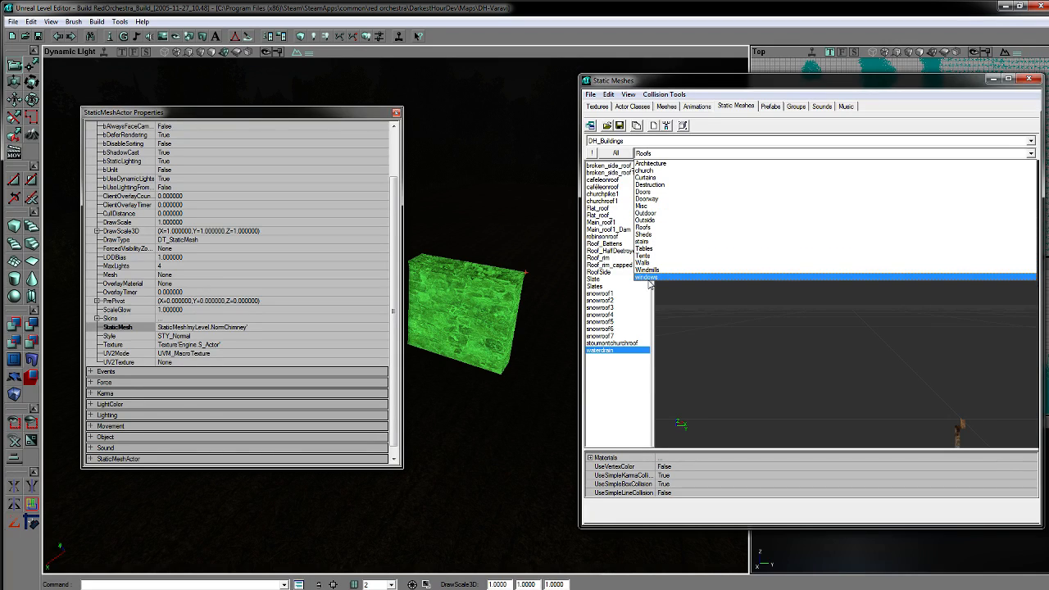
click(646, 263)
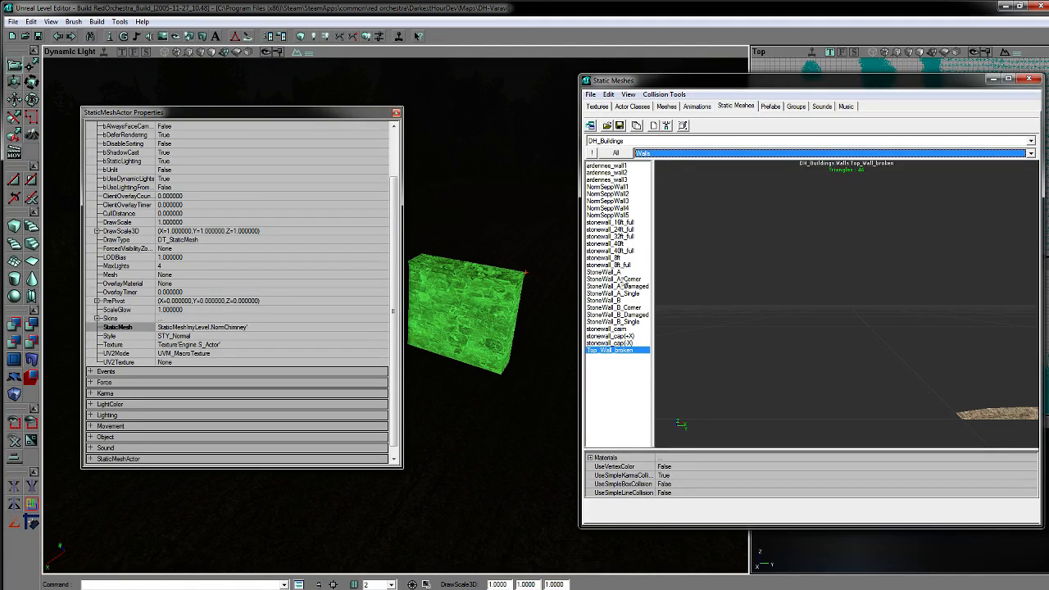
click(655, 154)
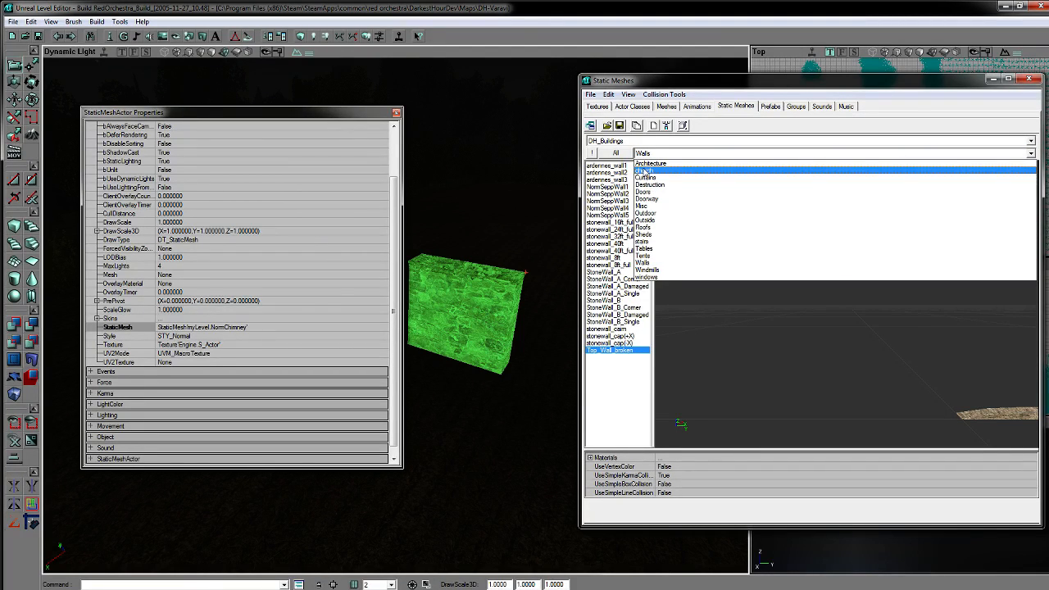
click(649, 163)
click(627, 177)
key(Down)
key(Down)
key(Down)
key(Down)
key(Down)
key(Down)
key(Down)
key(Down)
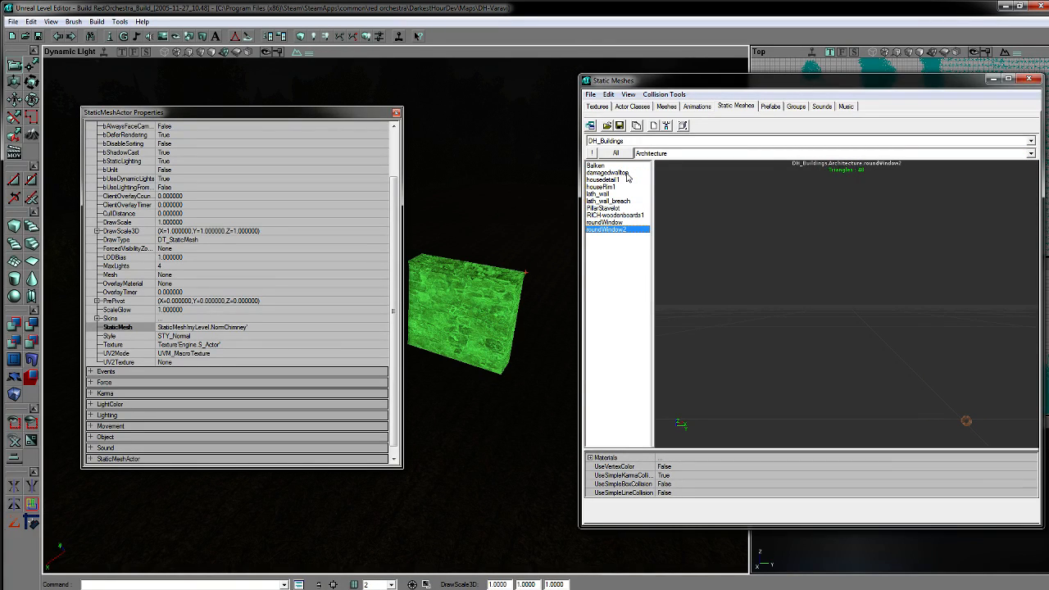
Step: Check DH_Buildings' Misc, Outdoor and Outside groups for a chimney match
click(640, 153)
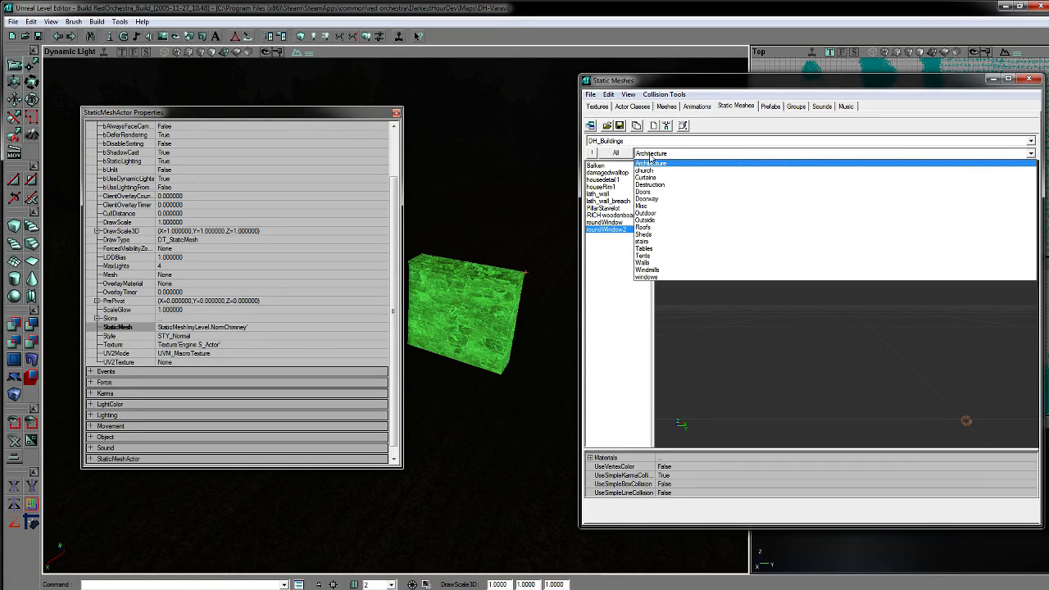
click(655, 207)
click(659, 155)
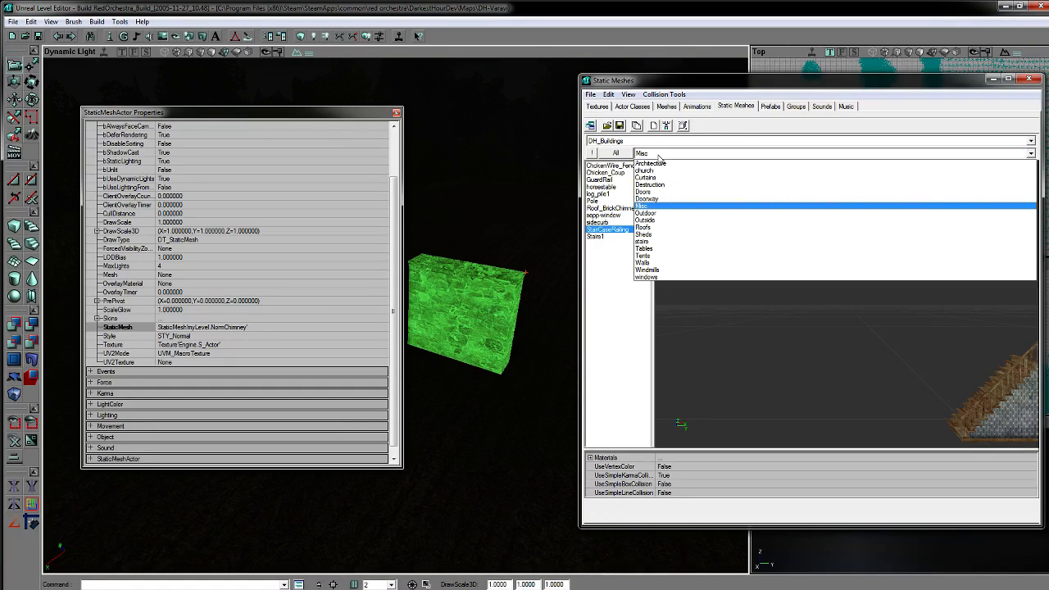
click(647, 213)
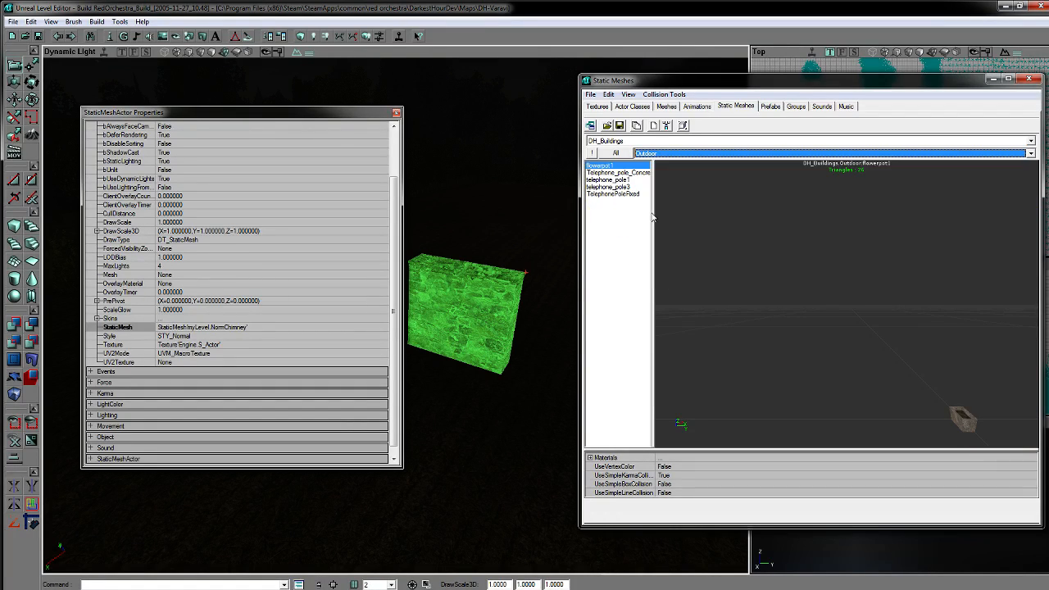
click(659, 154)
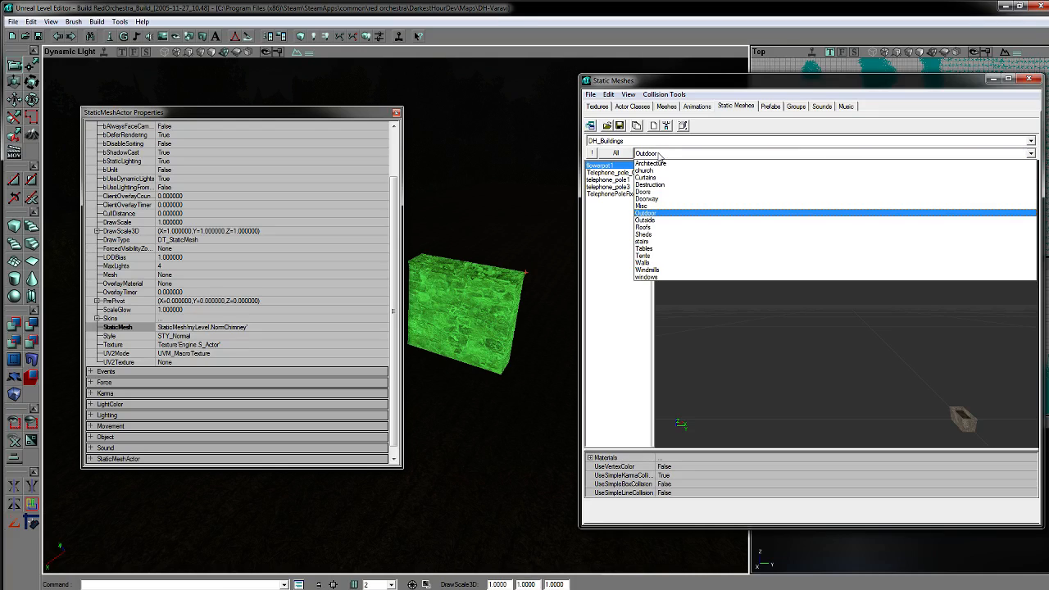
click(647, 219)
click(655, 154)
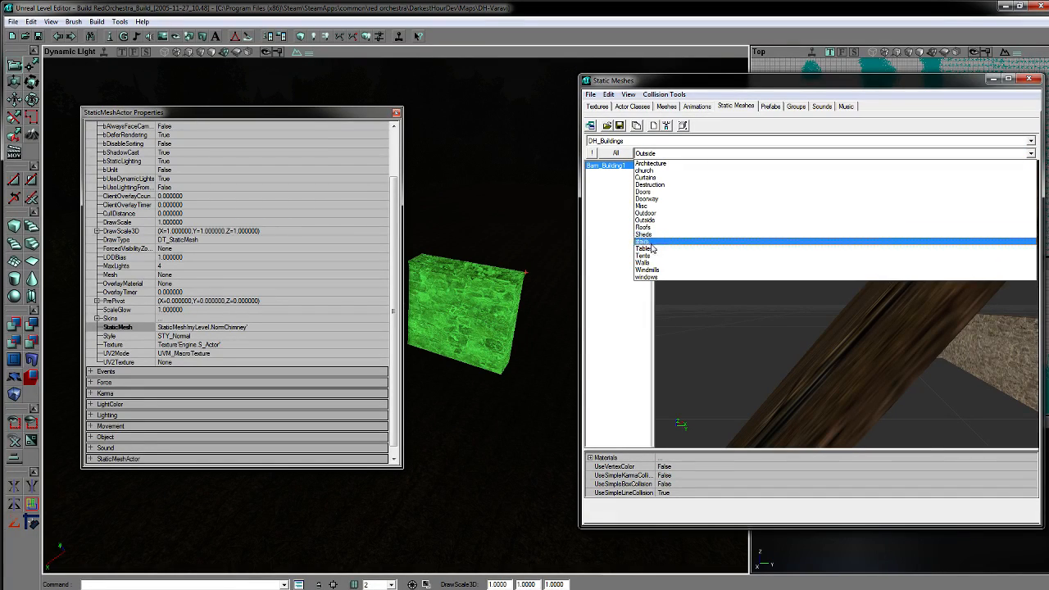
click(661, 154)
Step: List all meshes of DH_StructureDecoSM without group filtering and pick NormChimney after comparing it with the neighbouring Norm meshes
click(659, 141)
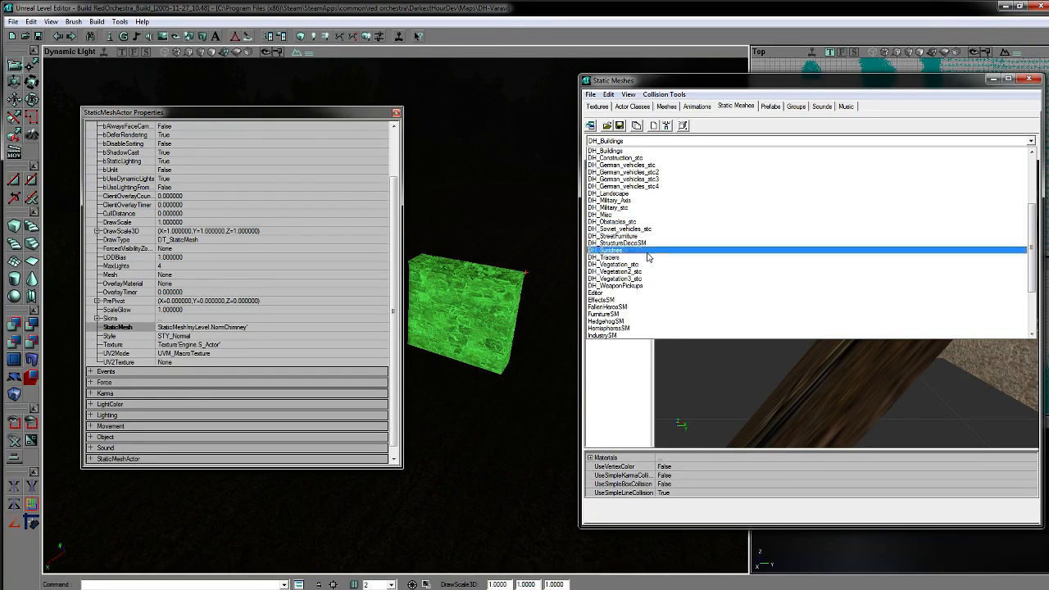
click(631, 243)
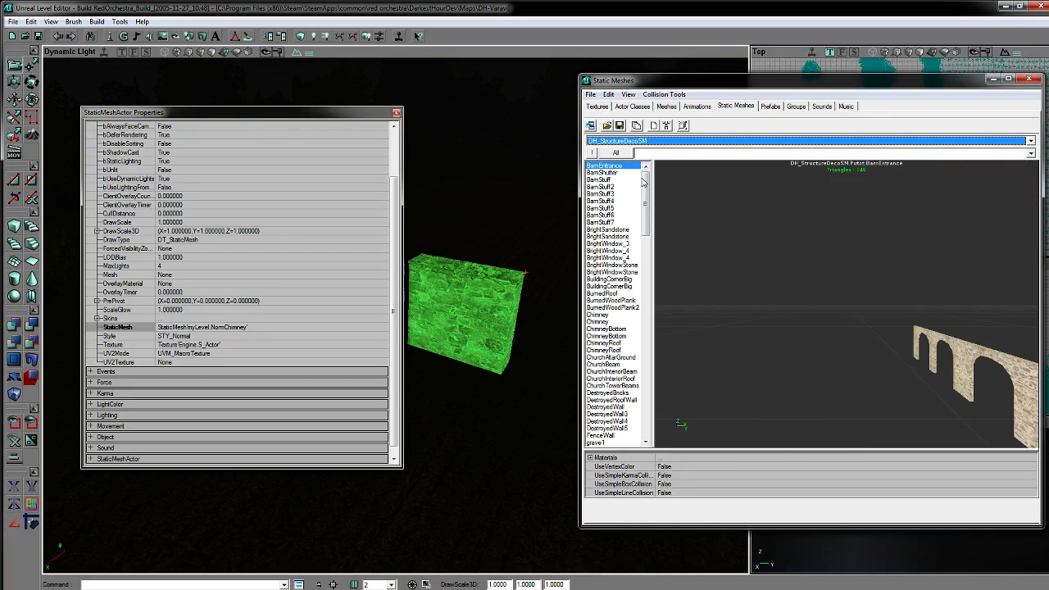
click(630, 156)
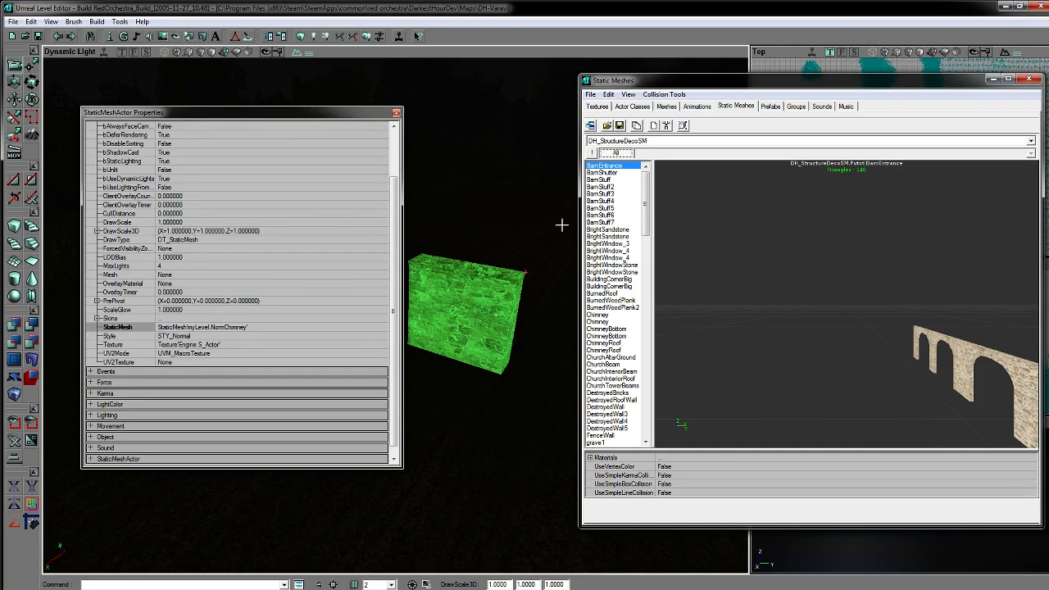
drag(646, 206, 651, 277)
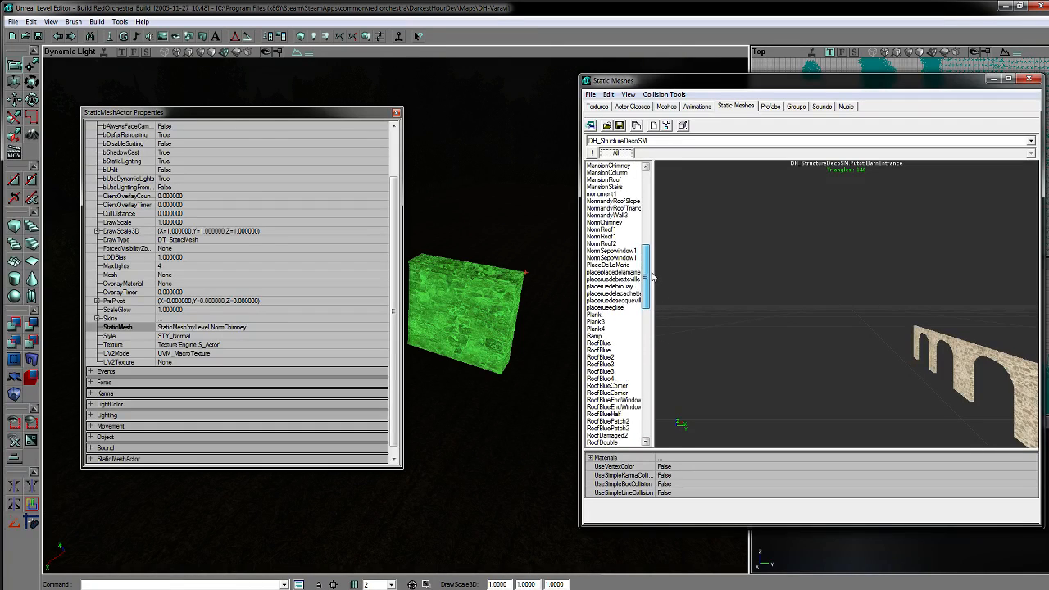
click(616, 223)
drag(845, 305, 806, 320)
click(600, 230)
drag(697, 261, 680, 327)
click(617, 222)
click(615, 216)
click(617, 222)
click(622, 230)
click(624, 236)
key(Down)
key(Up)
key(Up)
key(Up)
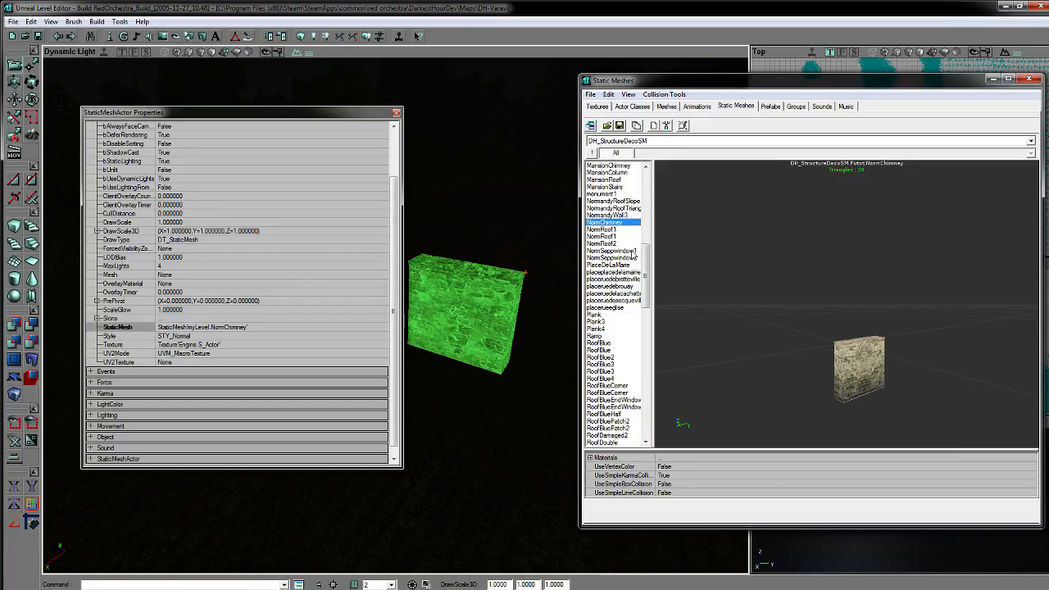
drag(846, 328, 845, 297)
Step: Select every actor that shares the sample chimney block's static mesh and bring up their StaticMesh property
click(204, 331)
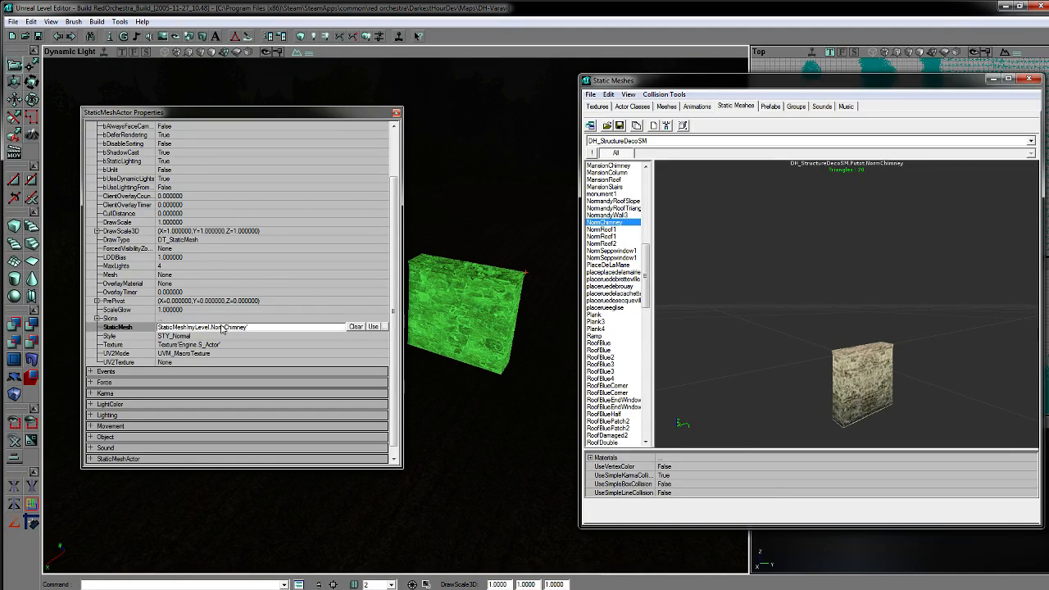
right_click(463, 320)
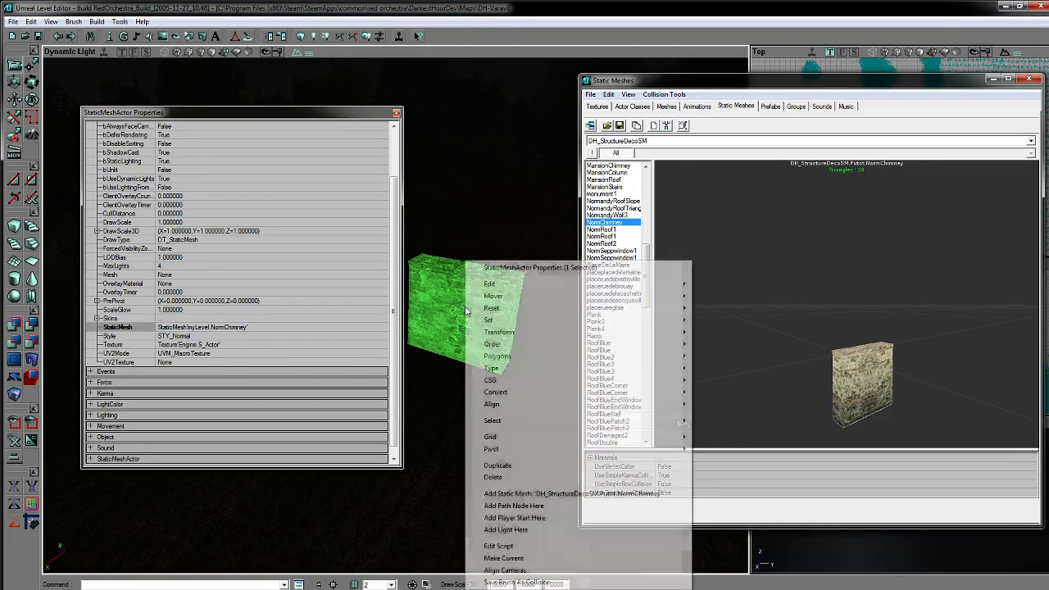
mouse_move(513, 423)
click(727, 446)
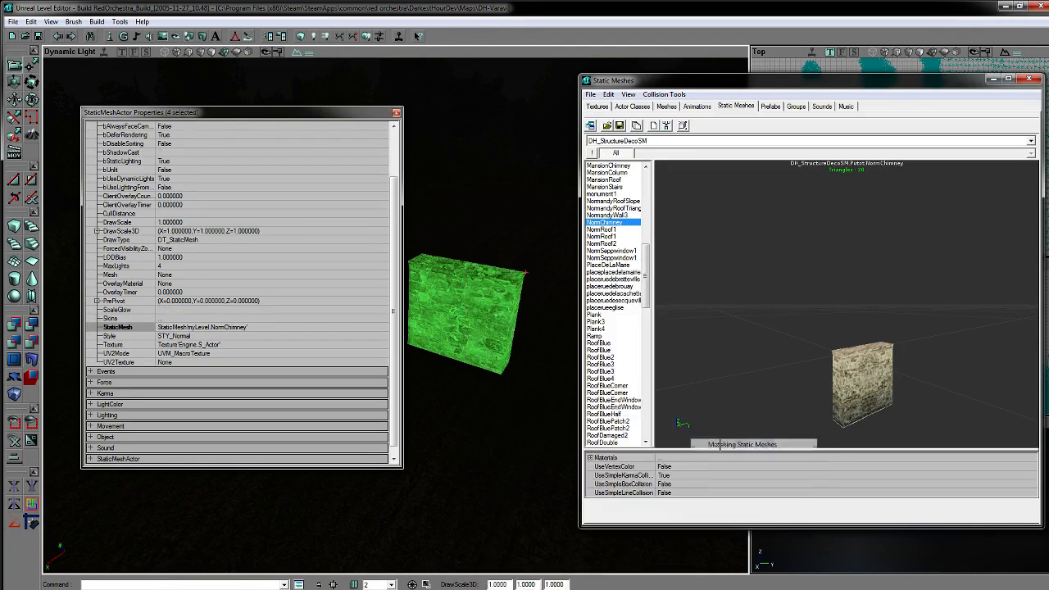
click(251, 328)
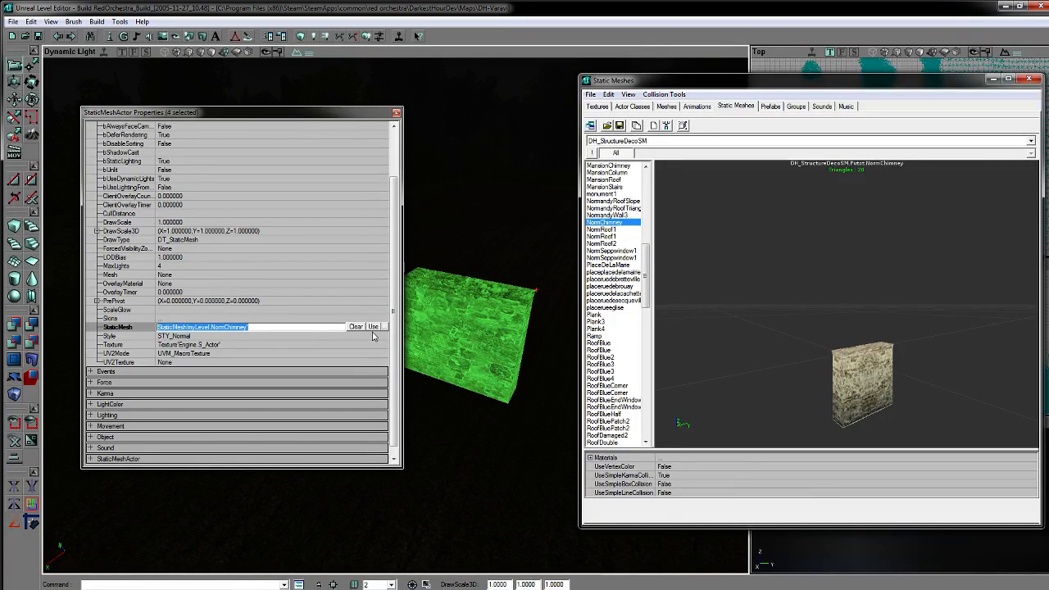
Step: Deselect the sample chimney, go to a matching chimney on a rooftop and examine the Skins overrides on the placed chimneys
drag(504, 360, 529, 401)
ctrl+click(483, 434)
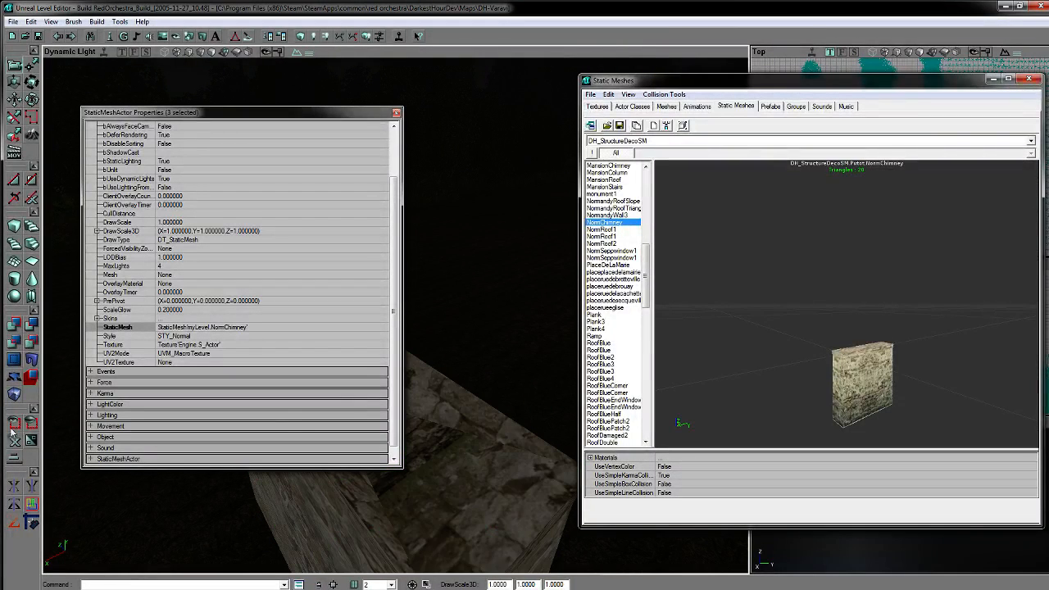
drag(435, 482, 429, 453)
click(112, 321)
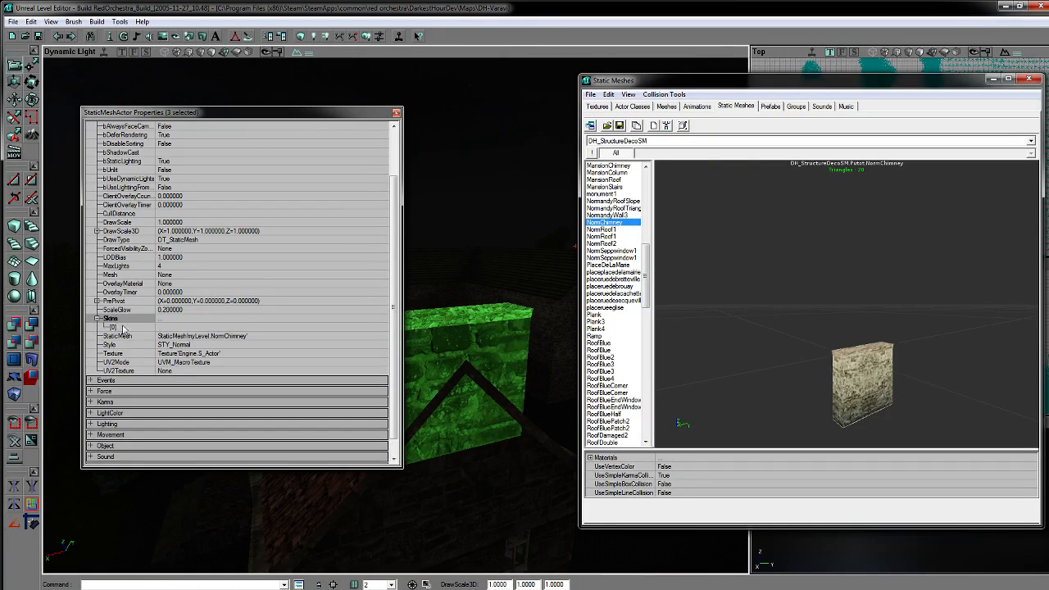
mouse_move(426, 386)
mouse_down()
mouse_move(442, 397)
mouse_move(434, 389)
mouse_up()
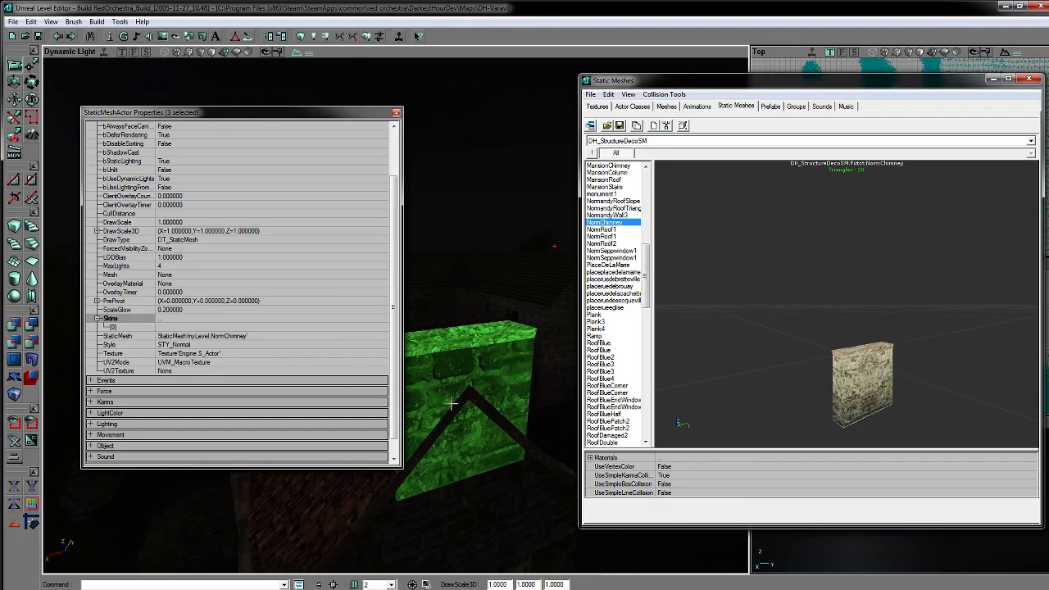
ctrl+click(447, 364)
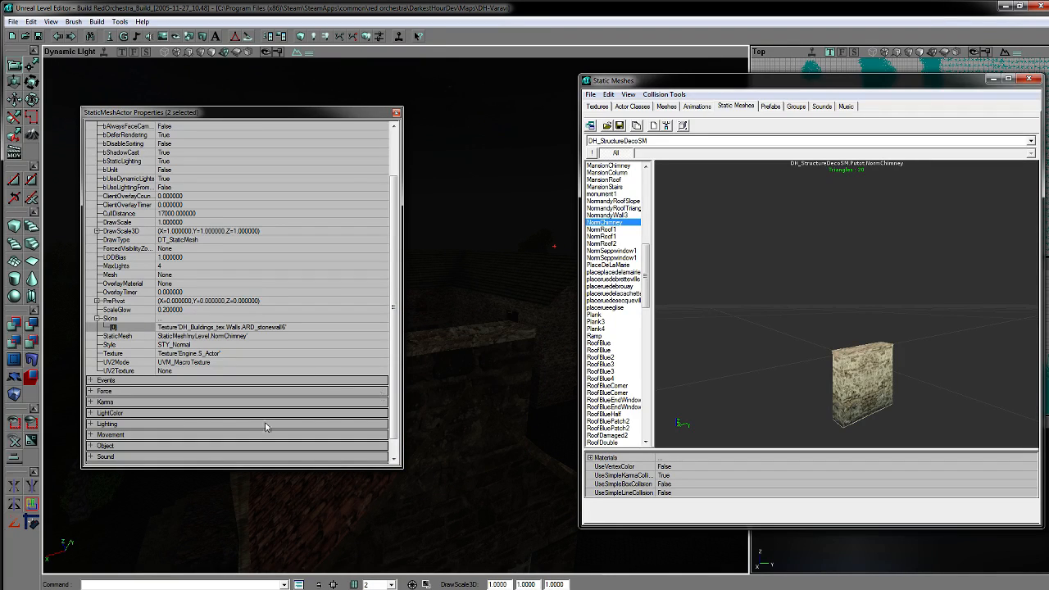
click(453, 383)
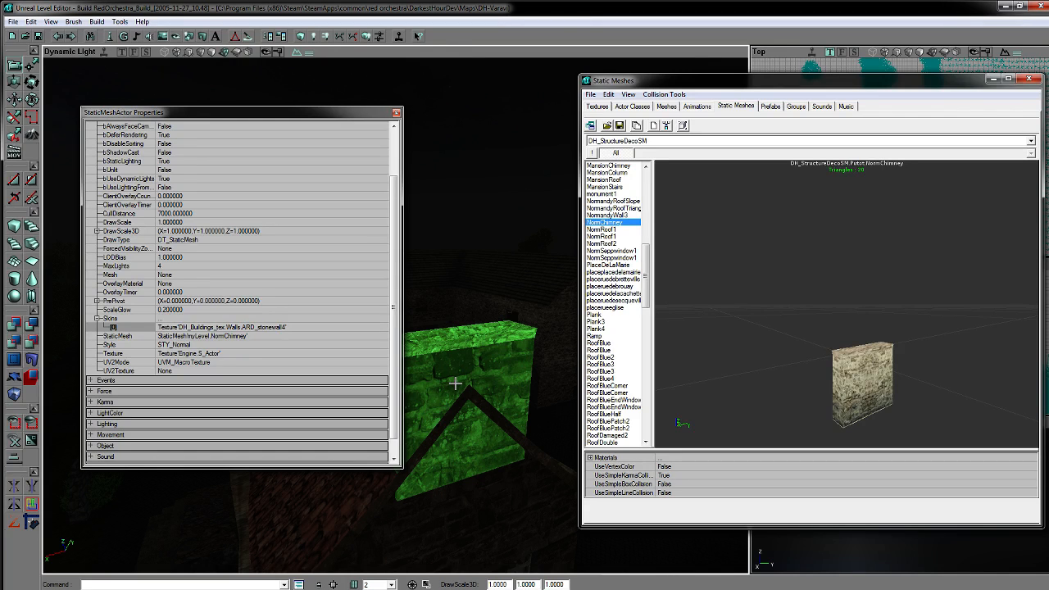
drag(471, 395, 478, 394)
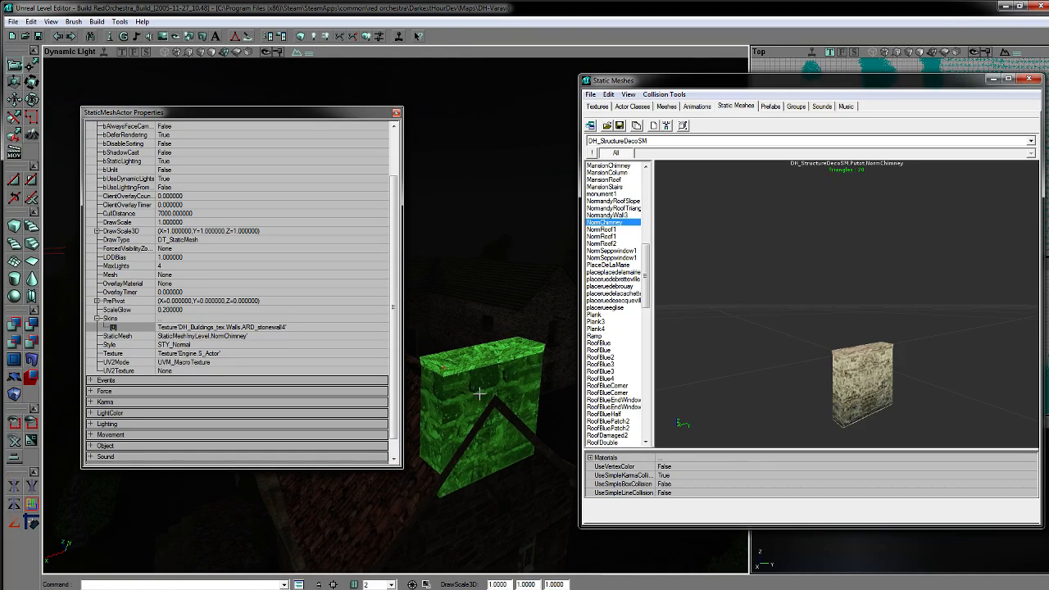
Step: Select all actors matching the rooftop chimney and set their static mesh to DH_StructureDecoSM.Putot.NormChimney
right_click(472, 386)
mouse_move(518, 218)
click(722, 239)
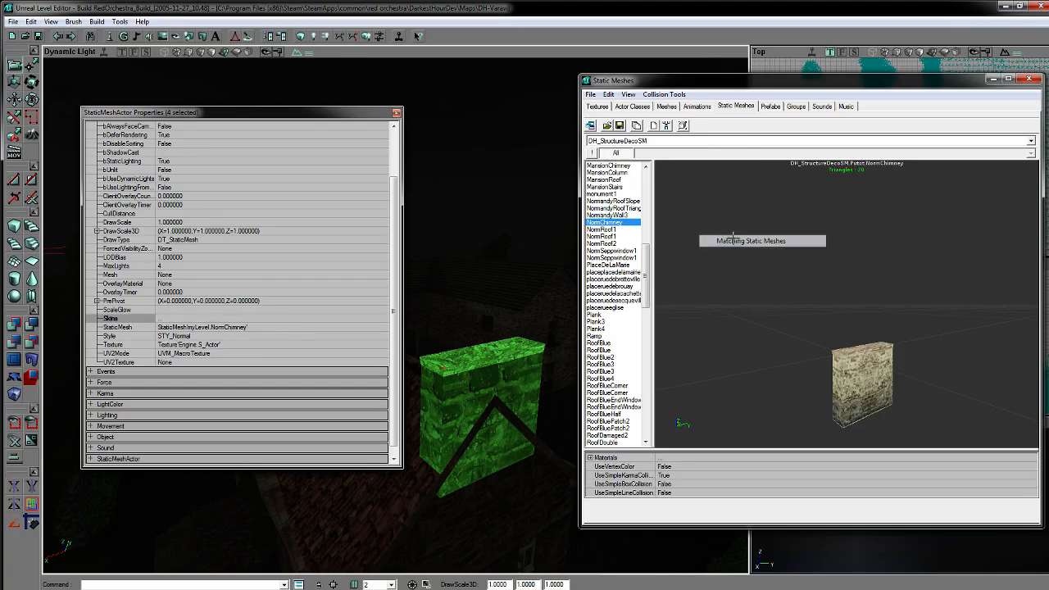
click(220, 327)
click(373, 327)
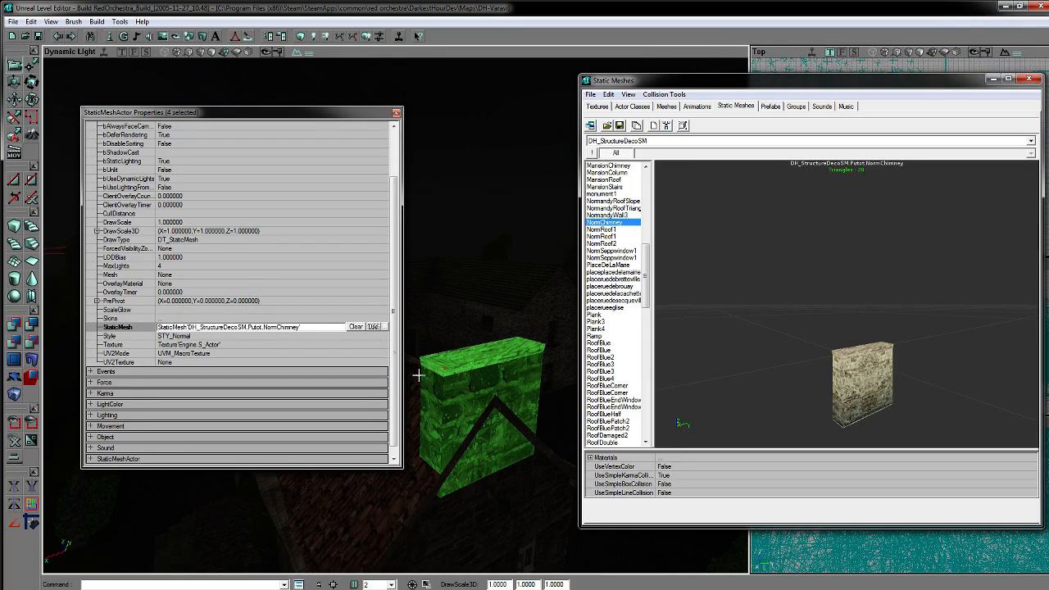
Step: Expand NormChimney's Materials and compare its preview with the rooftop chimney in the level
drag(485, 454, 494, 422)
click(608, 458)
drag(818, 435, 818, 379)
drag(492, 422, 491, 336)
drag(814, 372, 730, 306)
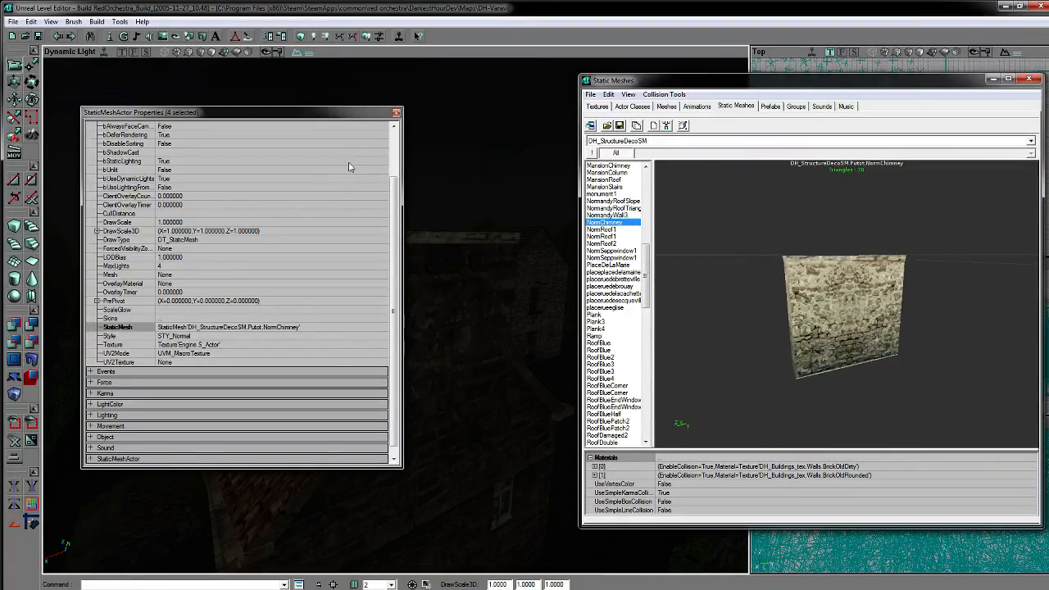
Step: Close the chimneys' properties, move to another static mesh in the level and check its Display properties
click(395, 113)
drag(396, 110, 336, 21)
click(359, 288)
drag(404, 340, 383, 381)
right_drag(383, 381, 405, 343)
key(F4)
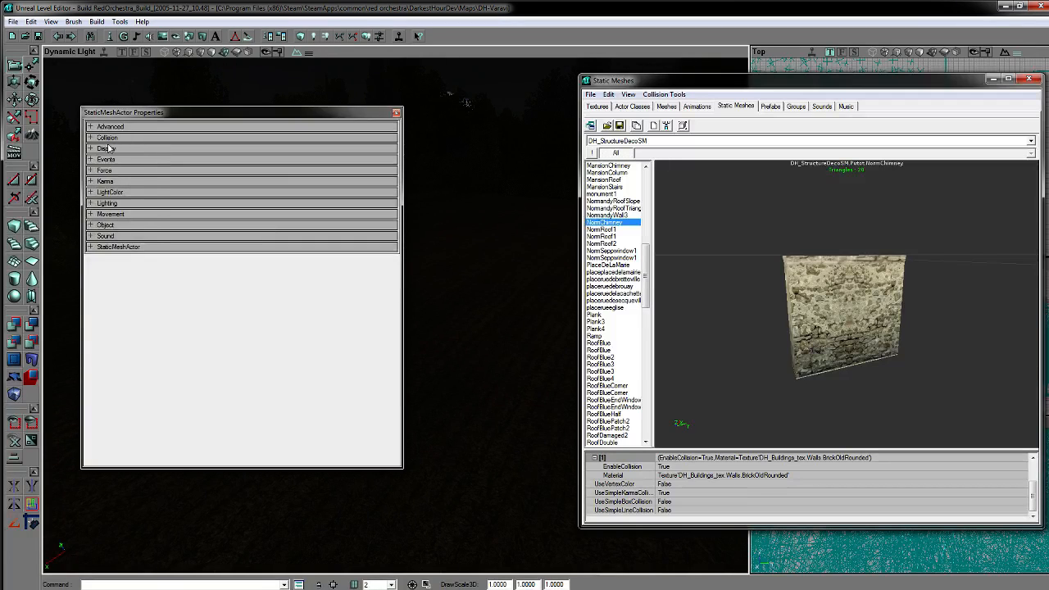
click(113, 148)
click(495, 353)
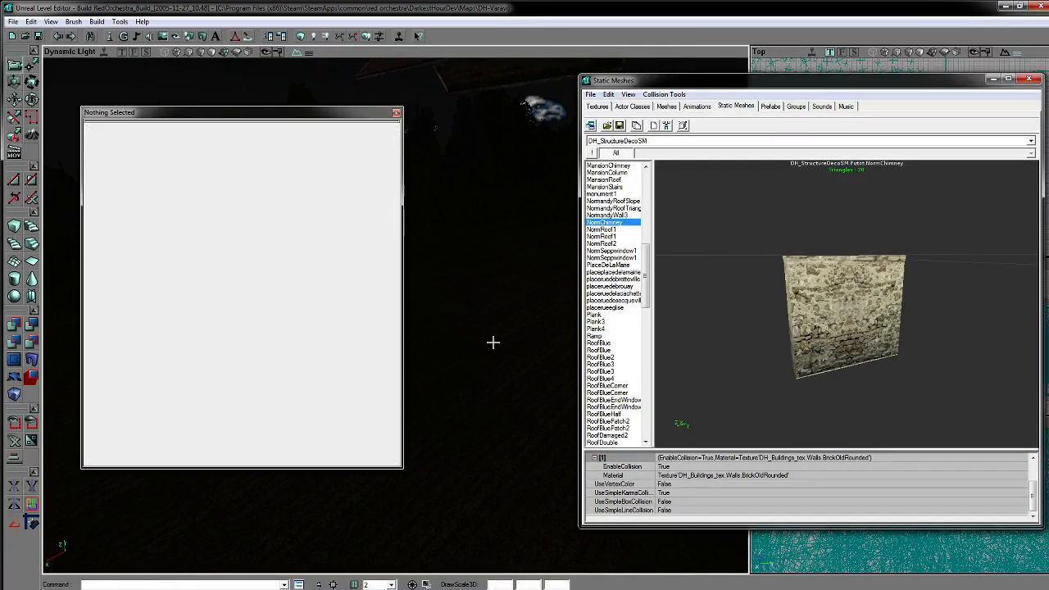
Step: Save the DH-Varaville map and close the empty properties window
click(12, 22)
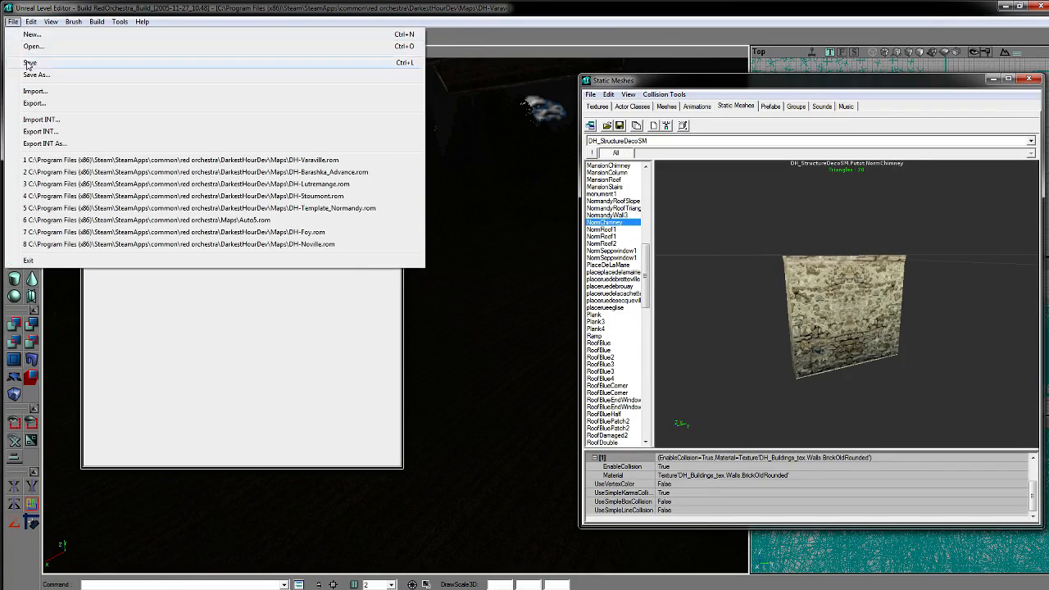
click(49, 64)
click(396, 114)
Step: Go to the house with the large tiled roof, select the roof and view it from several sides
drag(398, 290, 398, 197)
click(398, 290)
right_drag(449, 407, 352, 418)
ctrl+drag(539, 258, 363, 246)
right_drag(362, 245, 354, 246)
ctrl+shift+drag(370, 246, 344, 256)
drag(478, 416, 508, 369)
mouse_move(440, 397)
mouse_down()
mouse_move(458, 352)
mouse_move(422, 401)
mouse_move(440, 398)
mouse_up()
drag(221, 284, 178, 349)
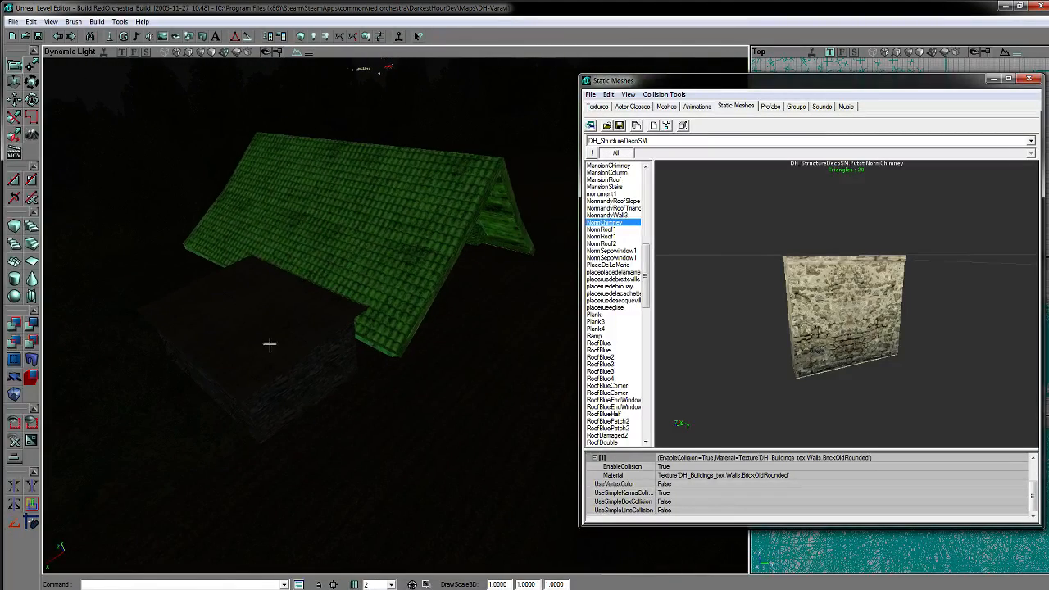
drag(409, 326, 409, 346)
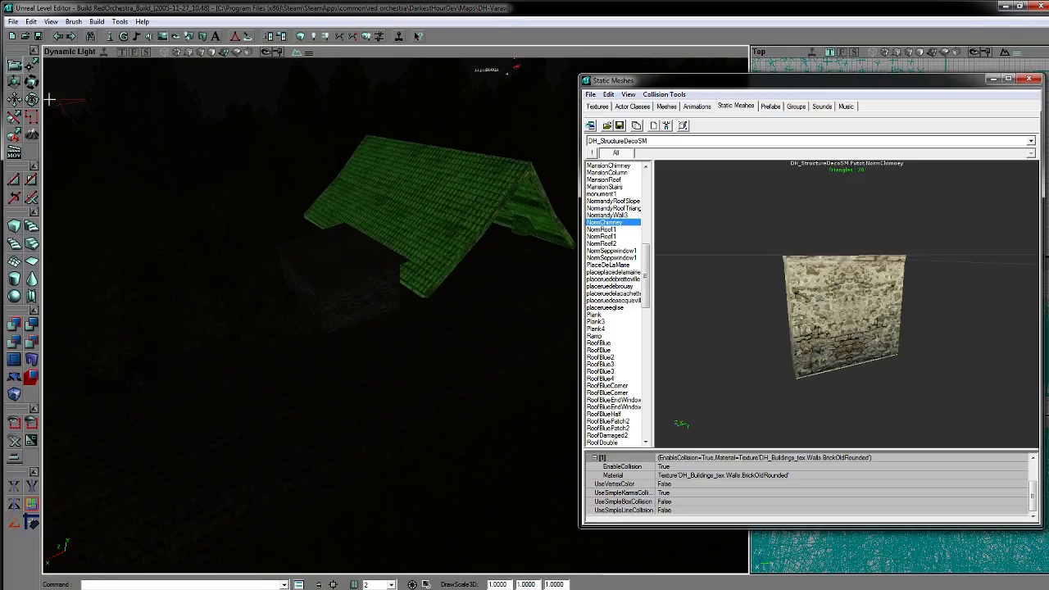
Step: Save the map again and bring the selected roof's gable end into view
click(12, 18)
click(37, 53)
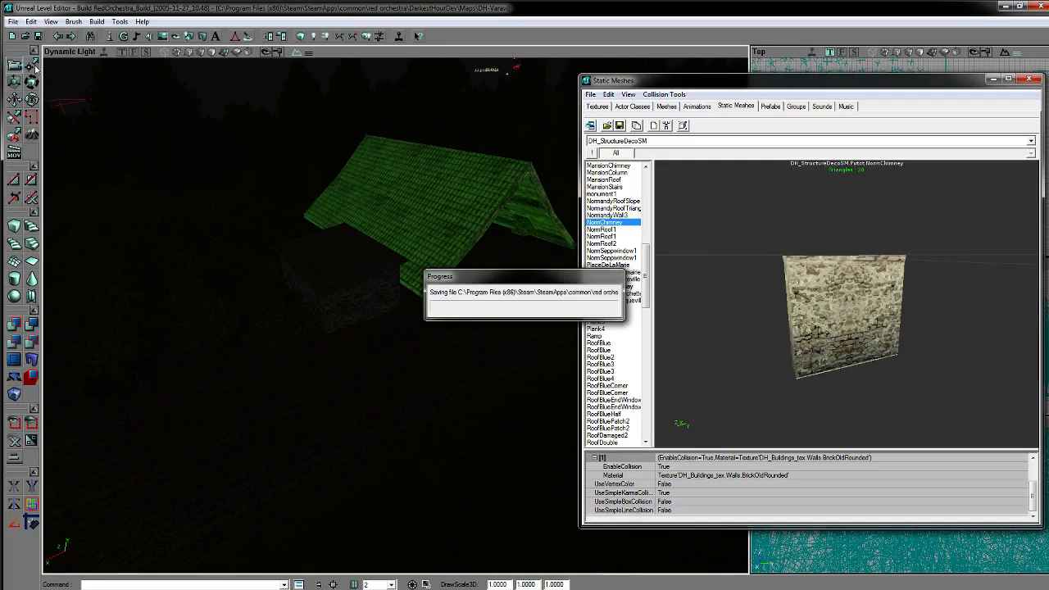
drag(314, 215, 328, 180)
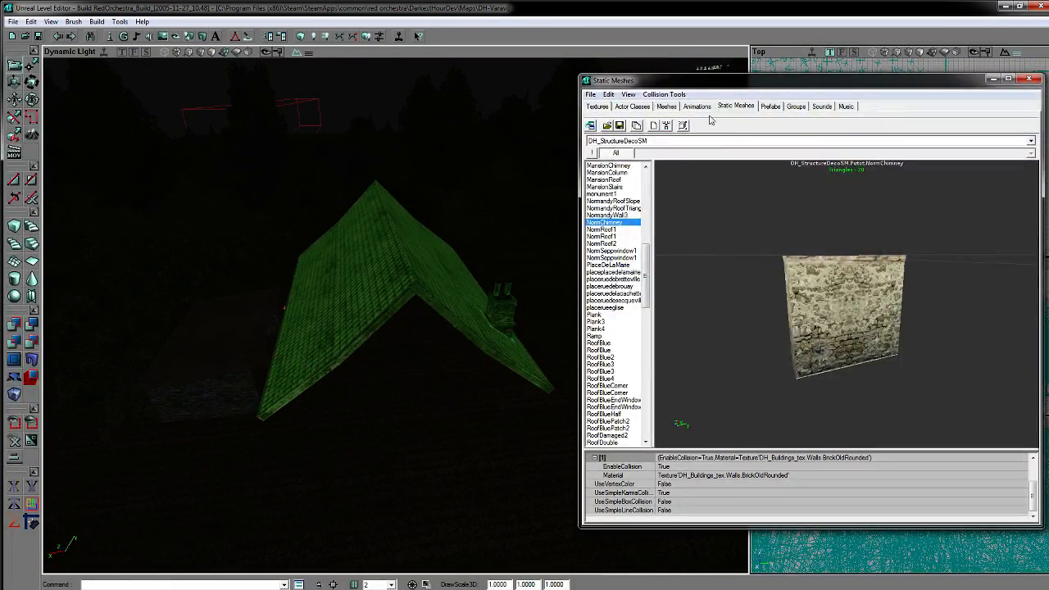
Step: Show the myLevel static mesh package and examine the preview and materials of roof_big_more_simple
click(626, 143)
click(628, 141)
click(632, 143)
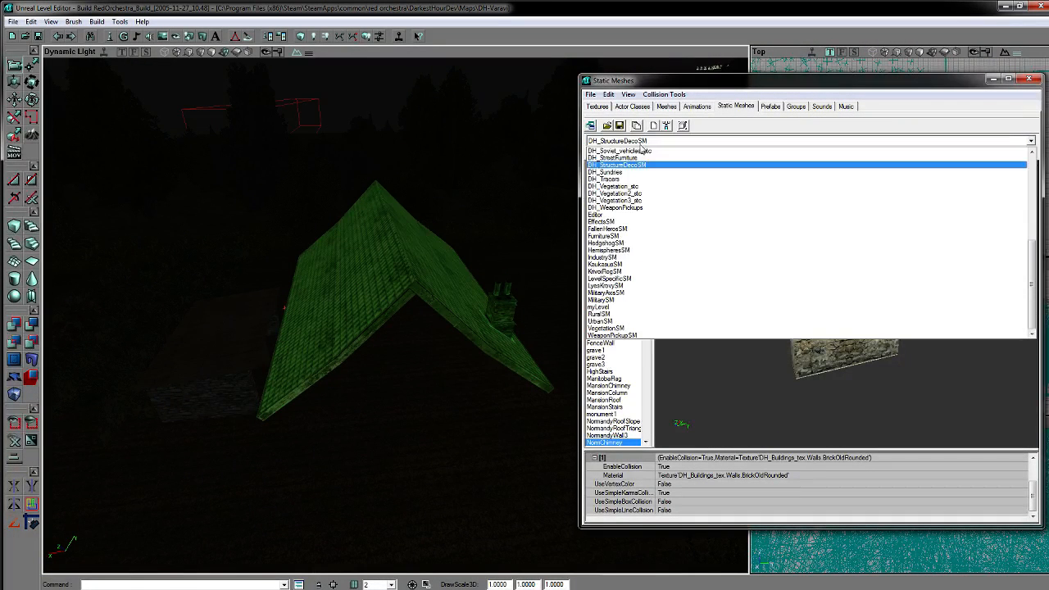
click(605, 307)
drag(660, 200, 753, 312)
mouse_move(1031, 506)
mouse_down()
mouse_move(1045, 466)
mouse_move(1031, 476)
mouse_move(1033, 510)
mouse_move(1032, 485)
mouse_up()
mouse_move(972, 374)
mouse_down()
mouse_move(991, 417)
mouse_move(973, 385)
mouse_up()
drag(721, 312, 730, 309)
drag(740, 266, 804, 290)
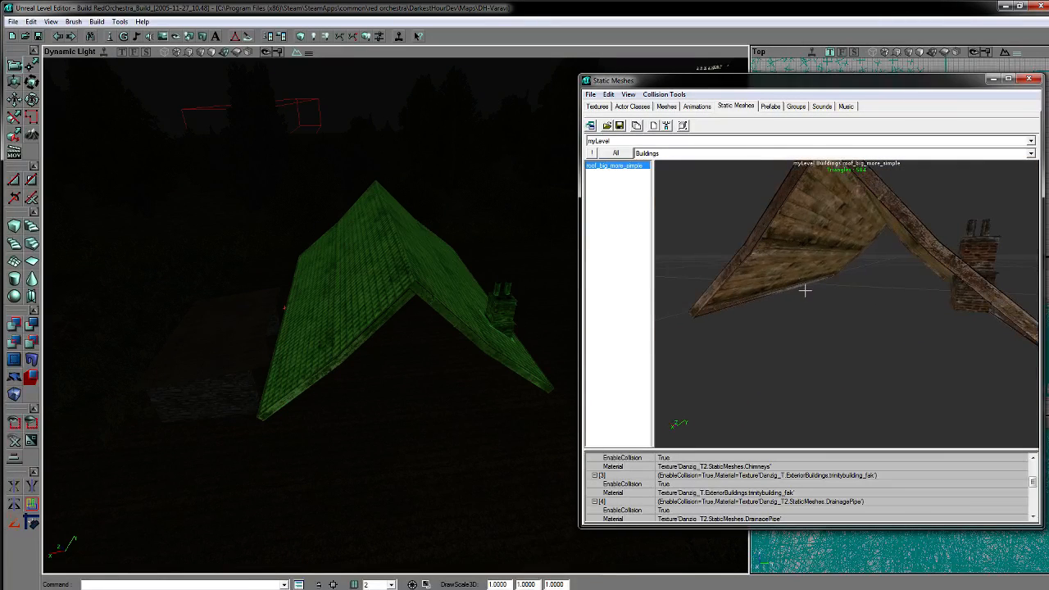
Step: Switch the mesh browser to DH_StructureDecoSM and show the large roof's Display properties in the level
click(637, 155)
scroll(649, 213, down, 3)
scroll(648, 213, up, 1)
click(648, 214)
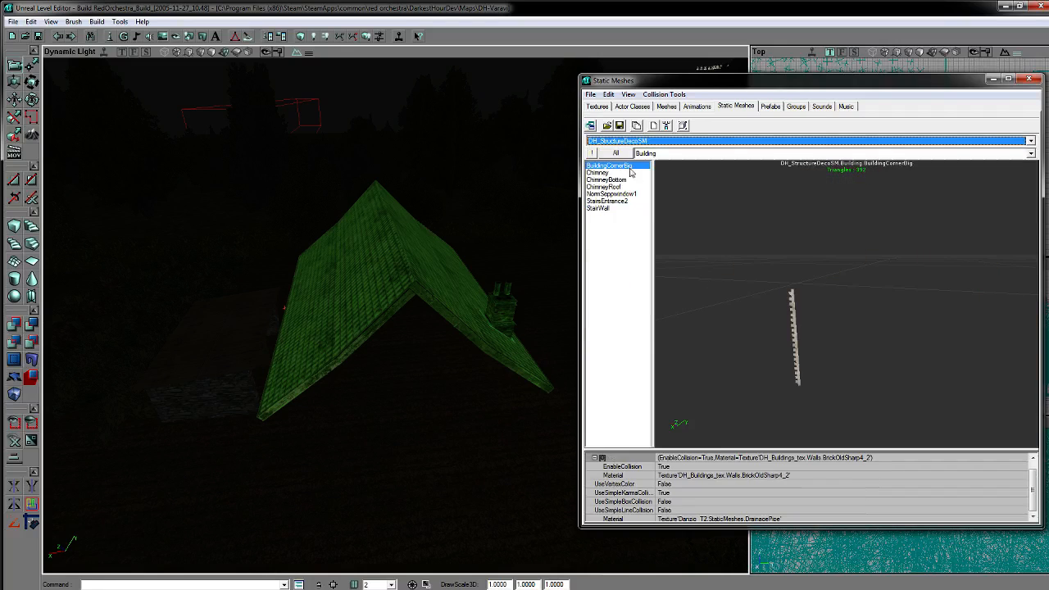
double_click(475, 295)
click(116, 149)
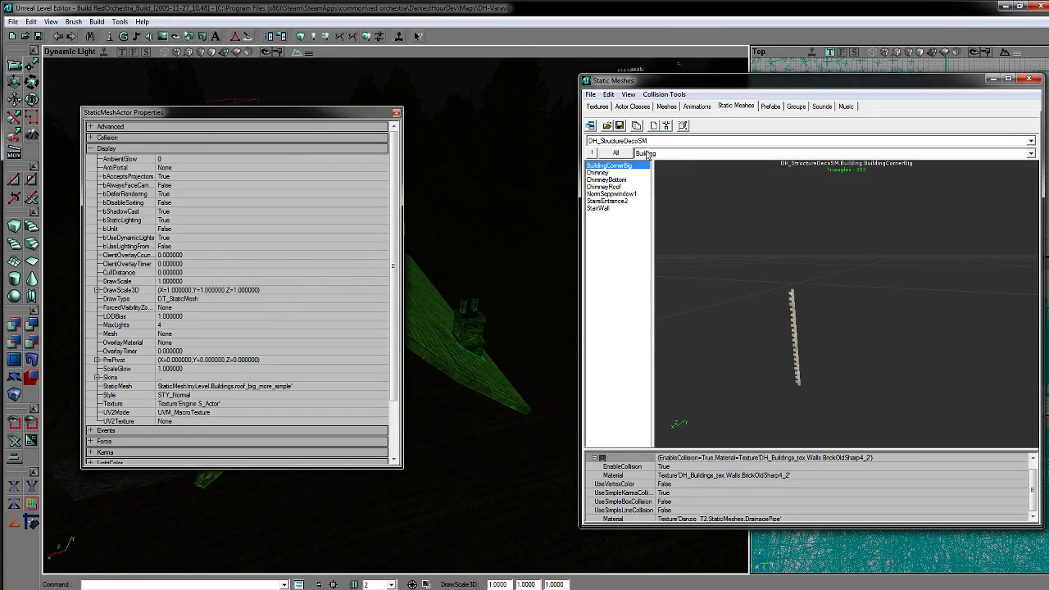
Step: List all DH_StructureDecoSM meshes and preview those between NormSoppwindow1 and MansionChimney for a match to the roof
click(615, 153)
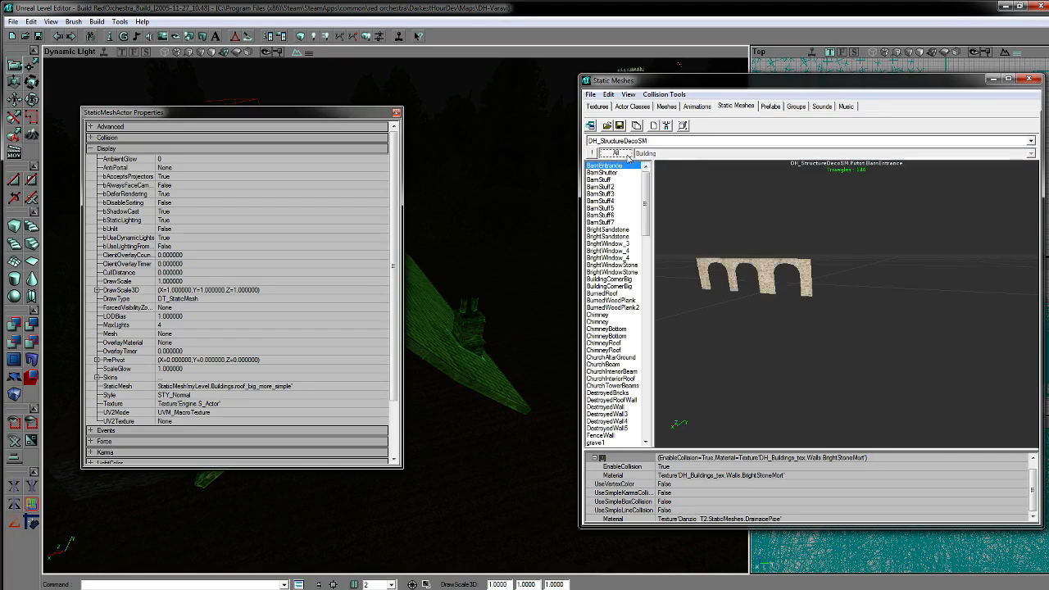
drag(644, 212, 655, 311)
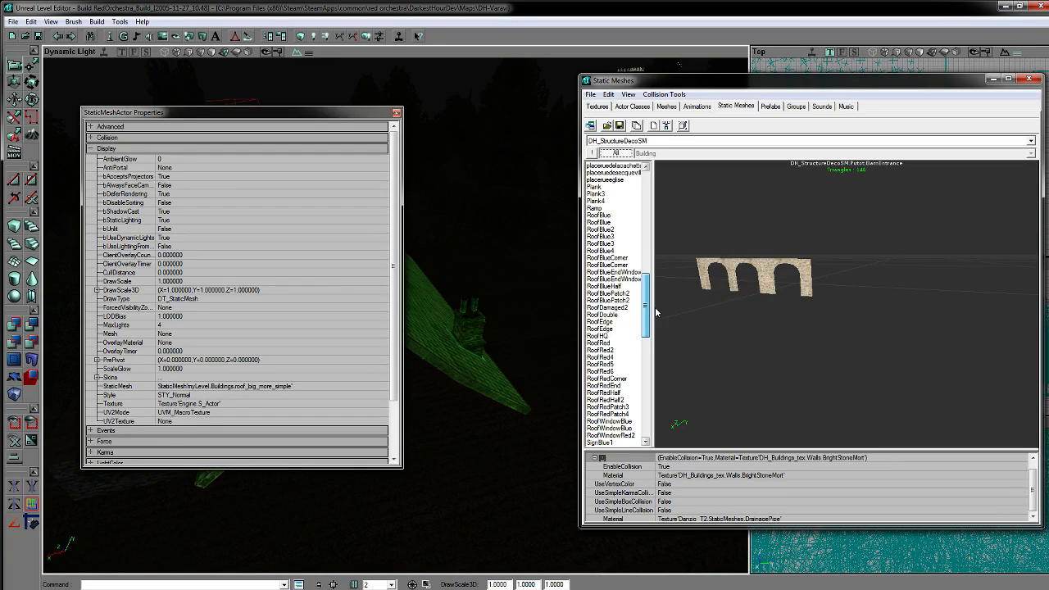
drag(656, 312, 653, 246)
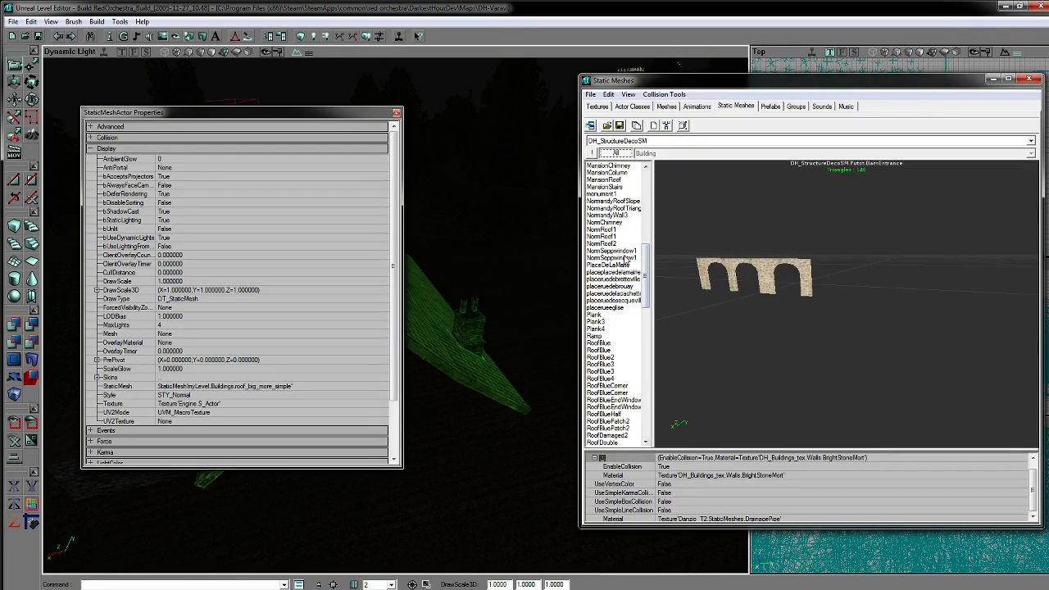
click(627, 259)
key(Up)
key(Up)
key(Up)
key(Up)
key(Up)
key(Up)
key(Up)
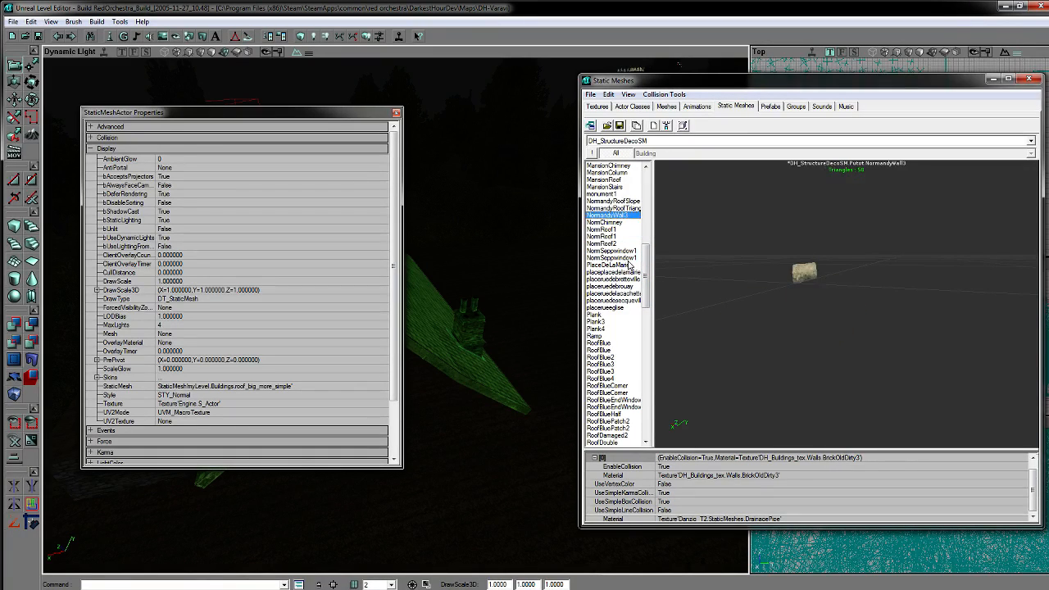
key(Down)
key(Down)
key(Down)
key(Down)
key(Down)
key(Down)
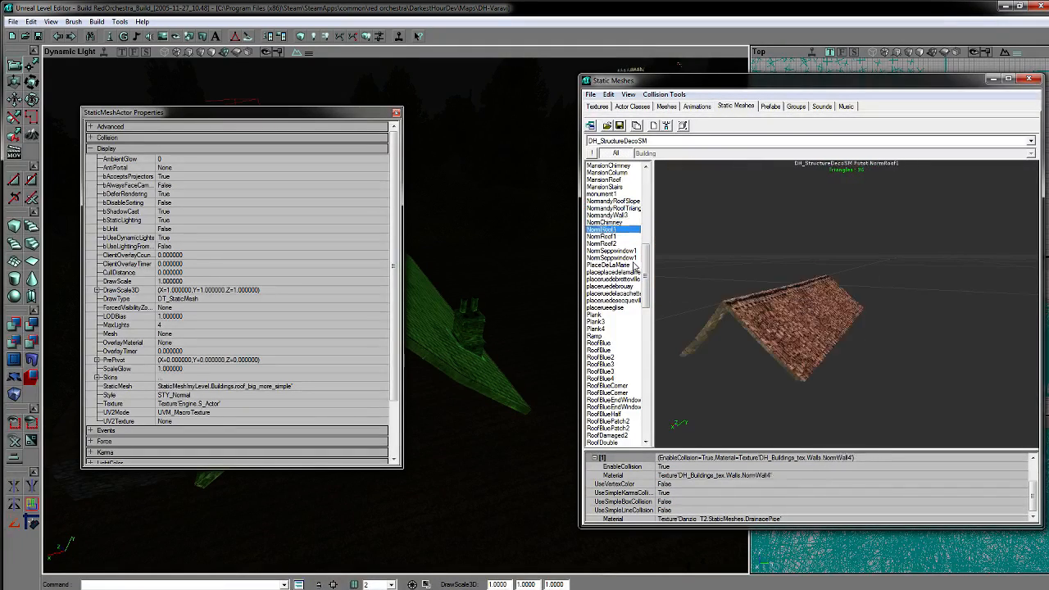
key(Up)
key(Up)
key(Up)
key(Up)
key(Up)
key(Up)
key(Up)
key(Up)
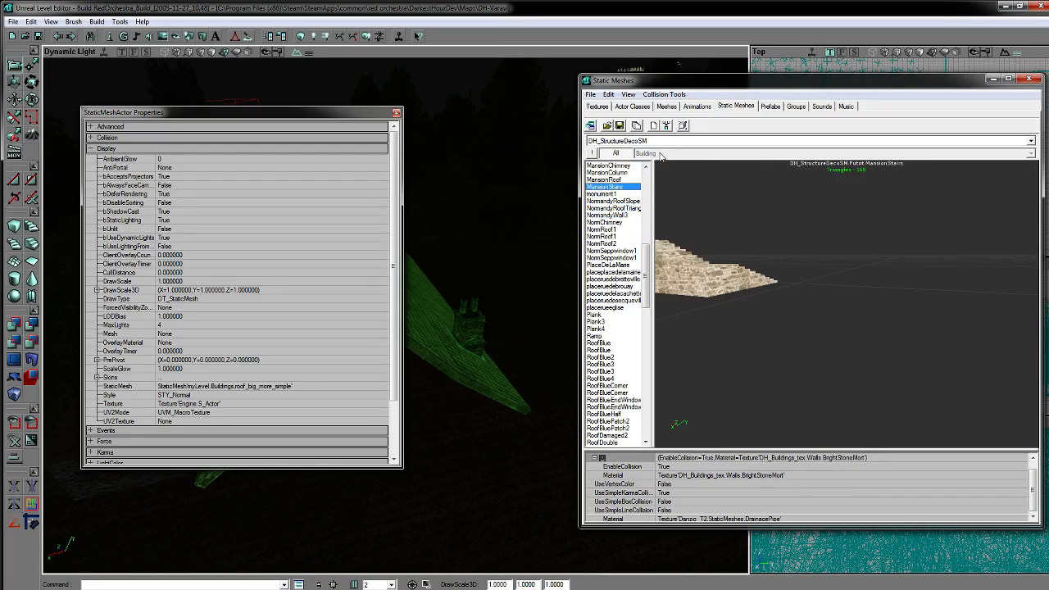
key(Up)
key(Up)
key(Up)
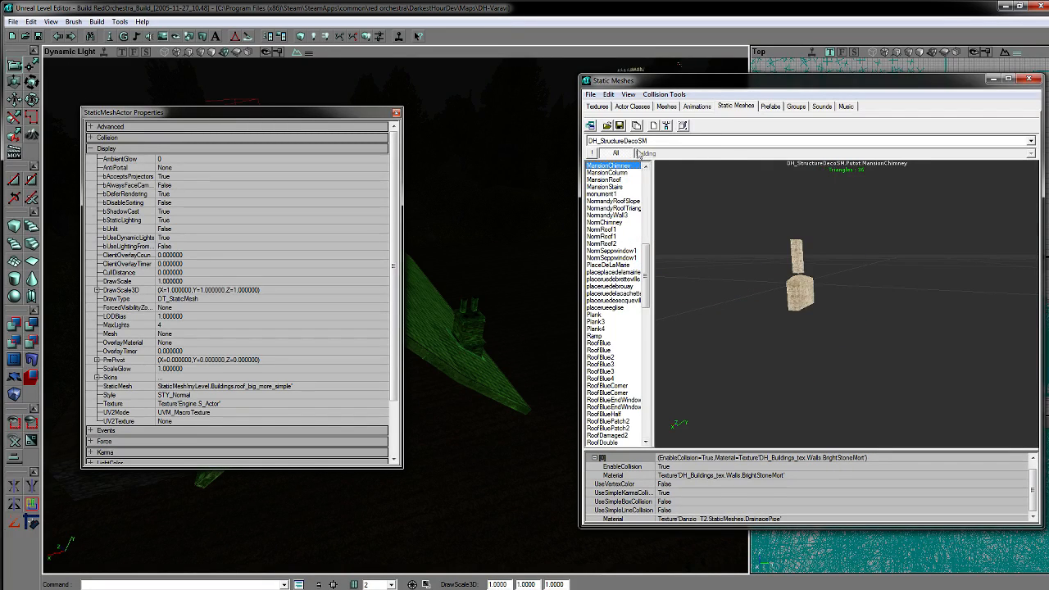
Step: Switch to the DH_Buildings package and preview the meshes in its Architecture group
click(635, 142)
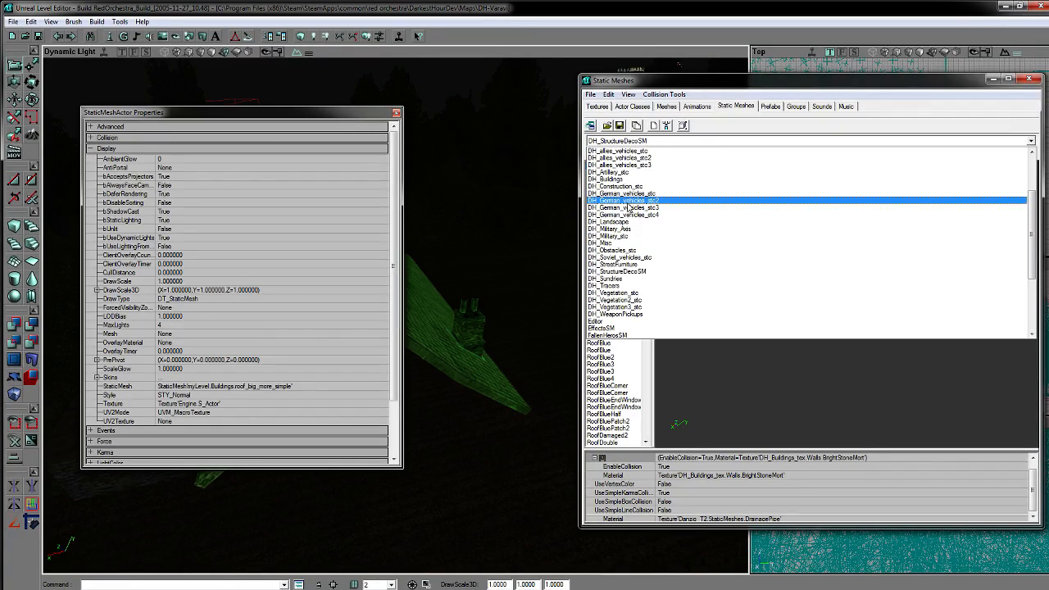
click(622, 179)
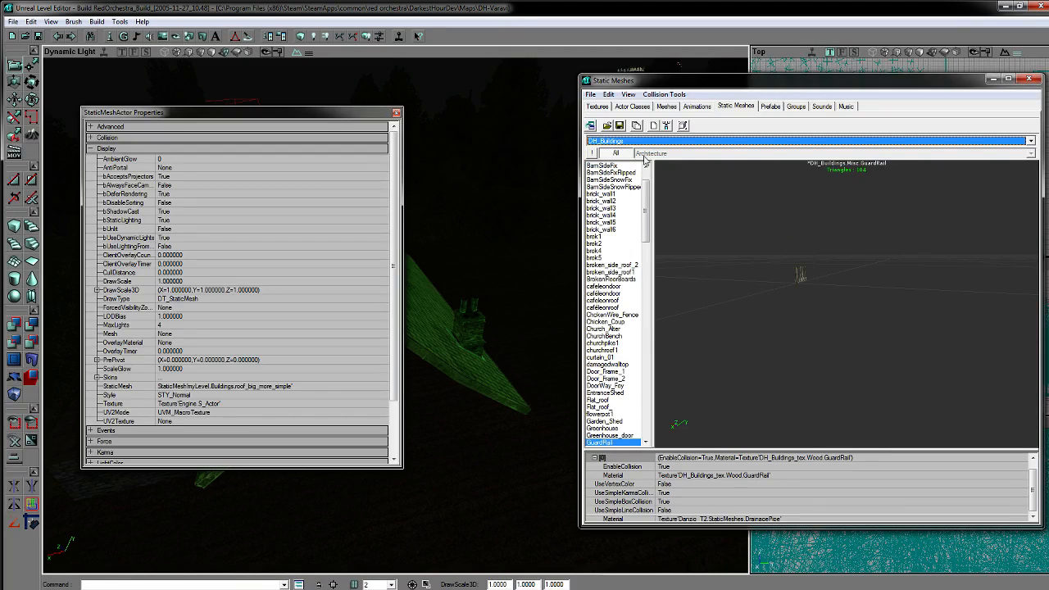
click(617, 153)
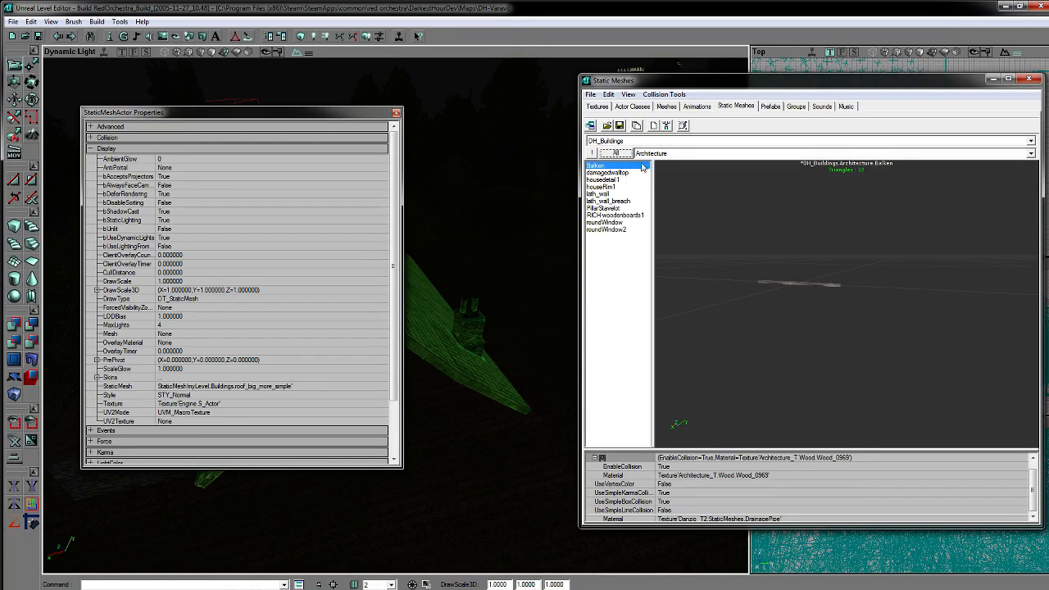
key(Down)
key(Down)
key(Down)
key(Down)
key(Down)
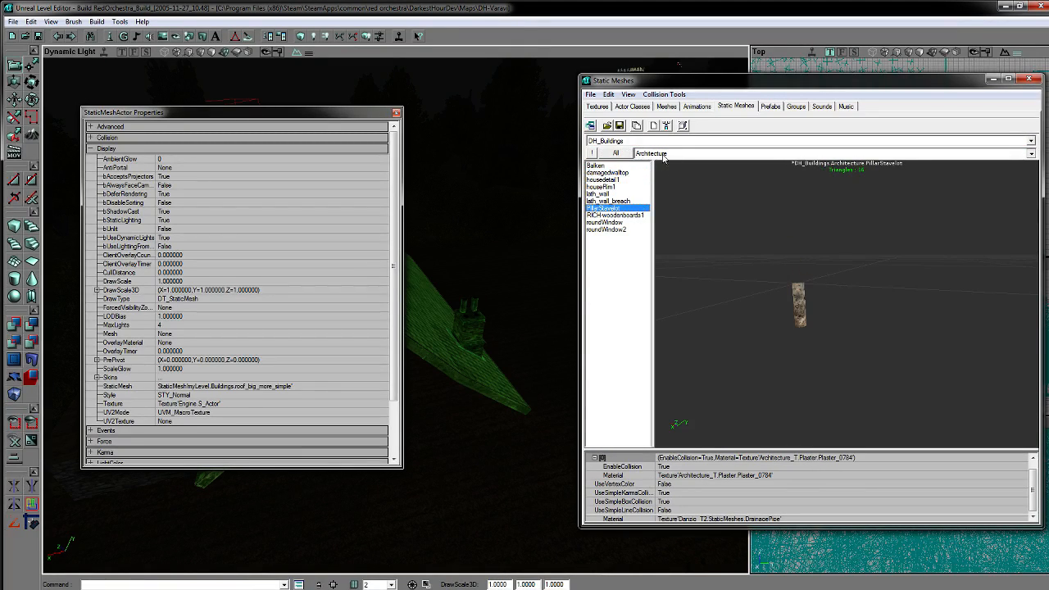
Step: Preview the meshes in DH_Buildings' Roofs group one by one, looking for a replacement for roof_big_more_simple
click(660, 154)
click(645, 227)
key(Down)
key(Down)
key(Down)
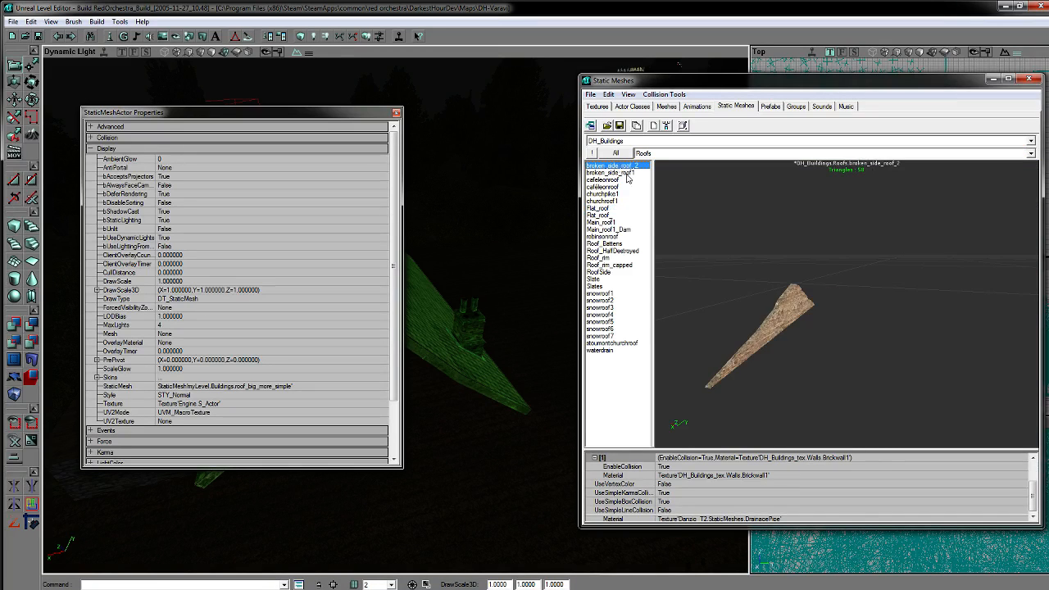
key(Down)
key(Down)
key(Up)
key(Up)
key(Up)
key(Up)
key(Down)
key(Down)
drag(749, 256, 729, 315)
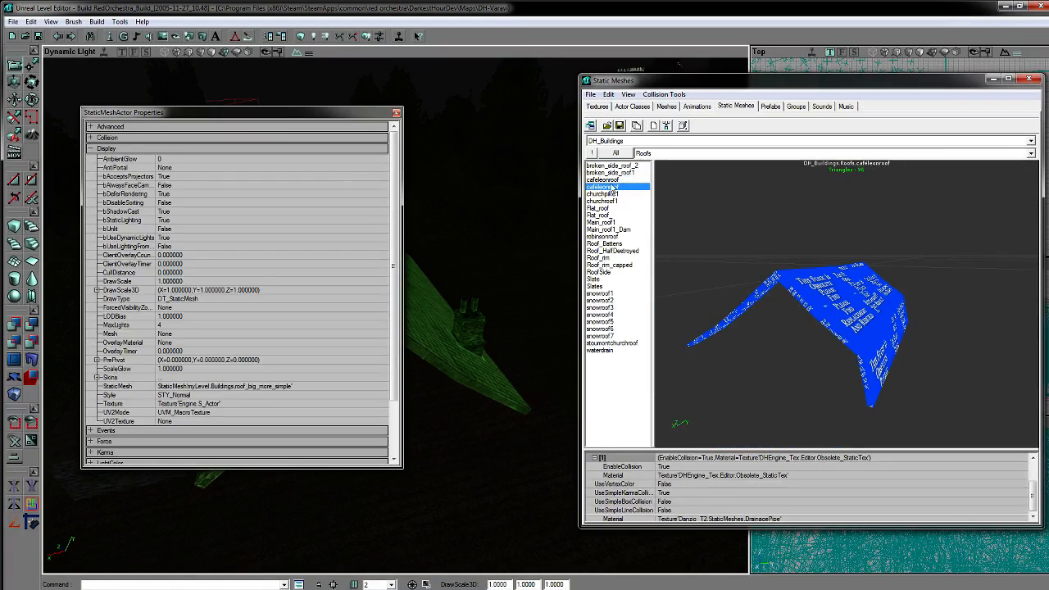
key(Down)
key(Up)
key(Down)
key(Up)
key(Down)
key(Down)
key(Down)
key(Up)
key(Down)
key(Down)
key(Down)
key(Down)
key(Down)
key(Down)
key(Down)
key(Down)
key(Down)
key(Down)
key(Down)
key(Down)
key(Down)
key(Down)
key(Down)
key(Down)
key(Down)
key(Down)
key(Down)
key(Down)
key(Down)
key(Up)
key(Up)
key(Up)
key(Up)
key(Up)
key(Up)
key(Up)
key(Up)
key(Up)
key(Up)
key(Up)
key(Up)
key(Up)
key(Up)
key(Up)
key(Up)
key(Up)
key(Up)
key(Up)
key(Up)
key(Up)
key(Up)
key(Up)
key(Up)
key(Up)
key(Up)
drag(515, 294, 480, 283)
click(429, 294)
drag(520, 243, 517, 295)
drag(531, 357, 474, 270)
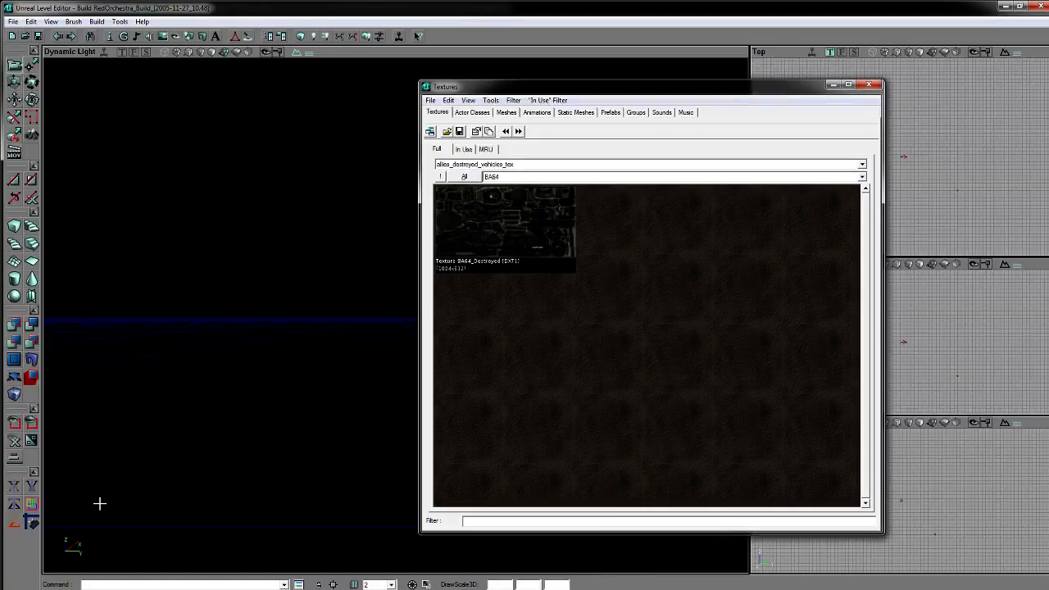
Step: Open the map DH-La_Chapelle.rom from the DarkestHourDev library's Maps folder
click(14, 21)
click(33, 47)
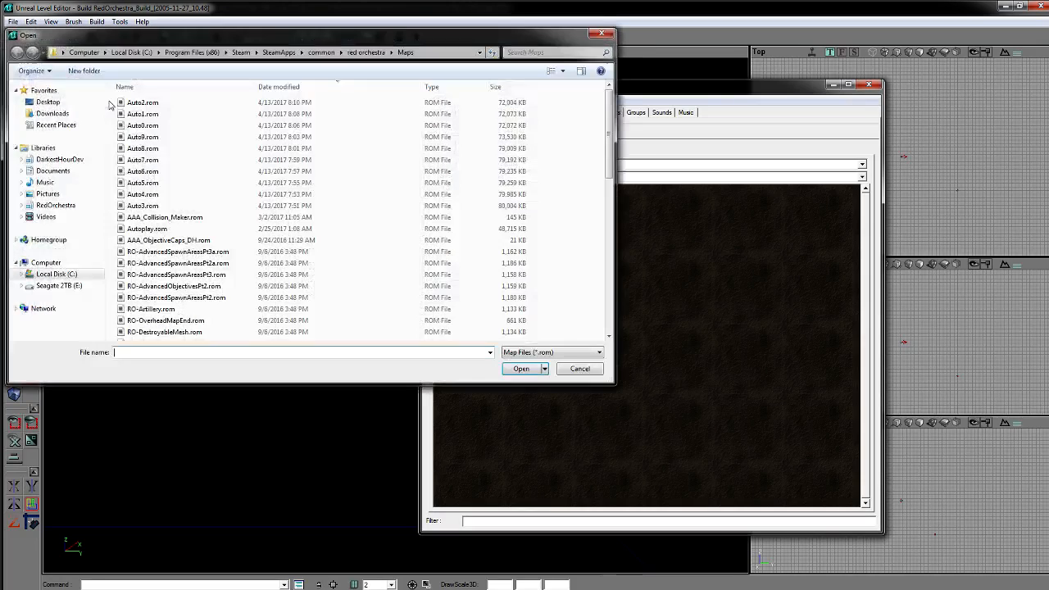
click(59, 159)
double_click(135, 182)
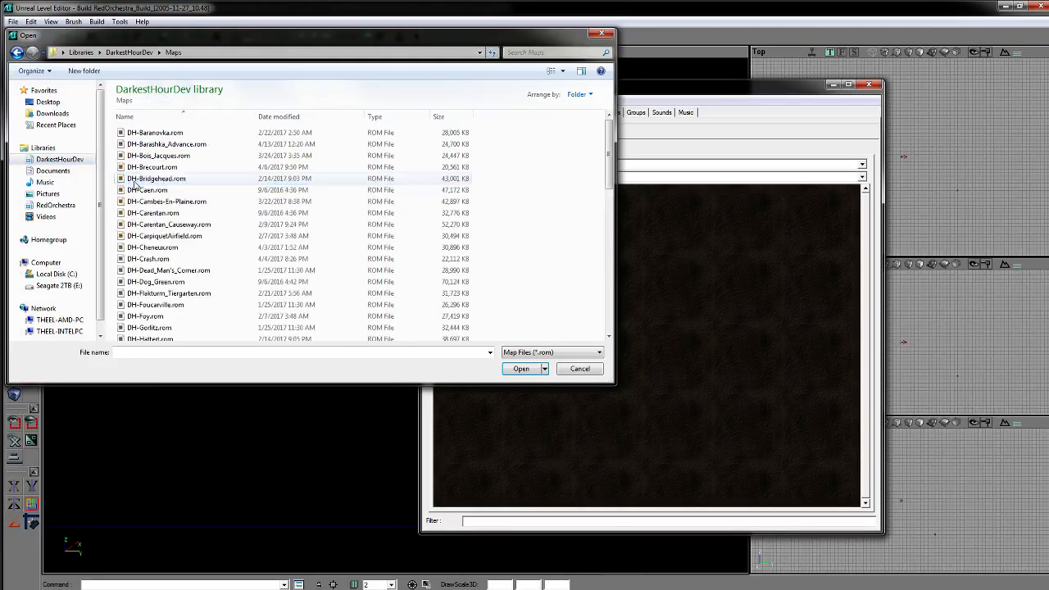
scroll(180, 270, down, 3)
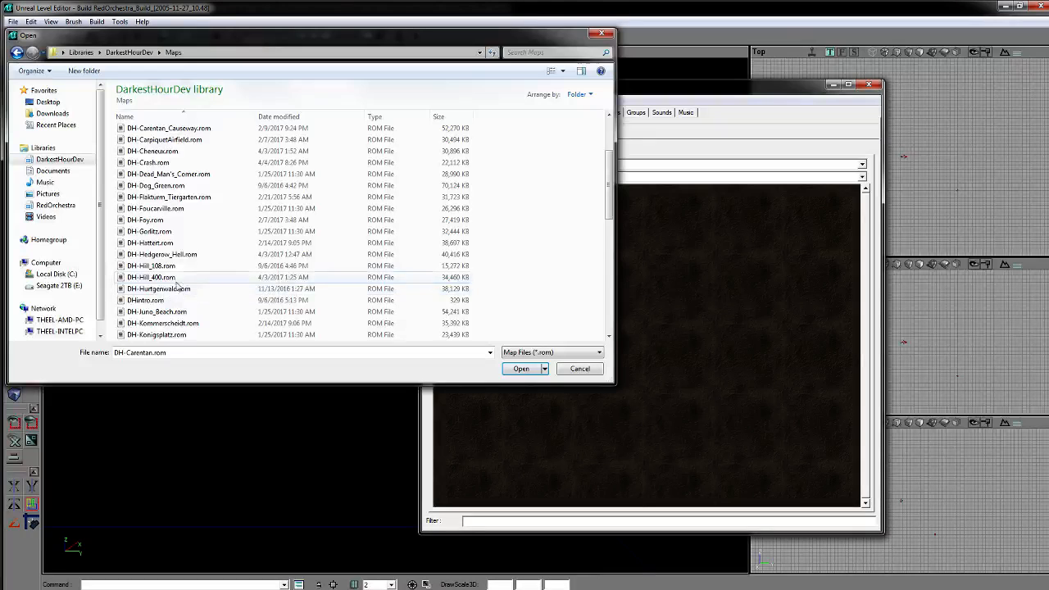
scroll(162, 295, down, 2)
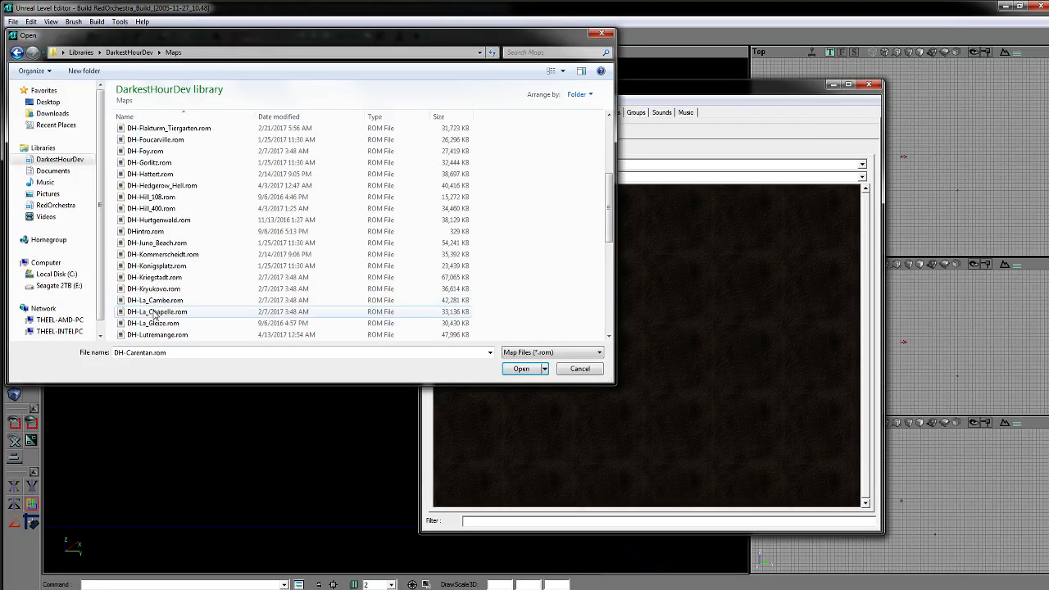
double_click(157, 312)
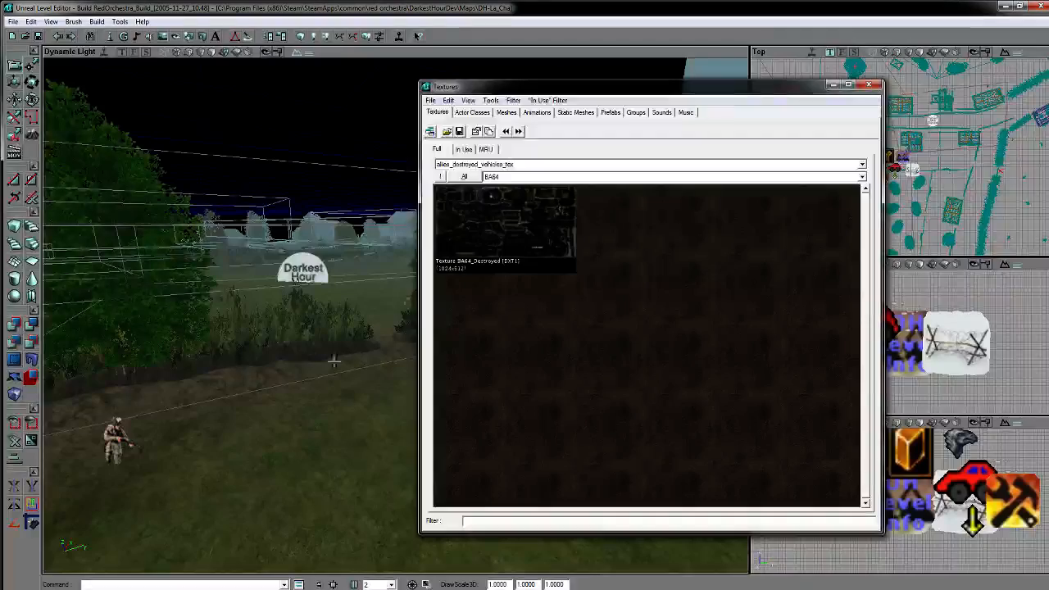
Step: Close the texture browser and show the sky backdrop without brush outlines in the perspective view near the stone shed
click(871, 86)
drag(443, 416, 737, 415)
key(k)
key(b)
mouse_move(524, 328)
mouse_down()
mouse_move(131, 328)
mouse_move(459, 320)
mouse_move(164, 295)
mouse_up()
drag(492, 410, 432, 353)
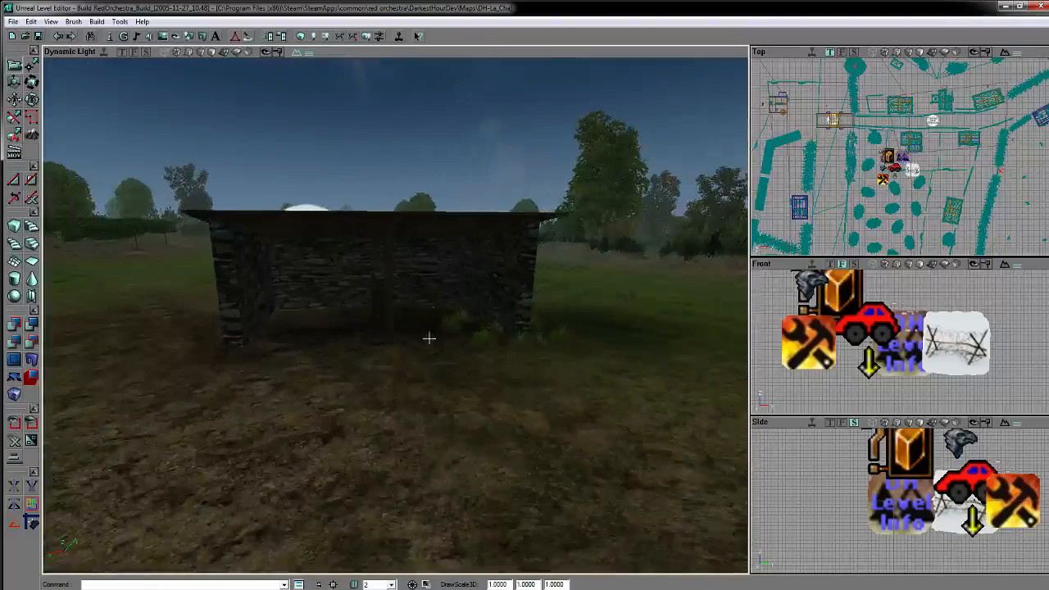
Step: Check which static mesh the stone shed uses in its display properties, and leave the shed deselected
double_click(462, 269)
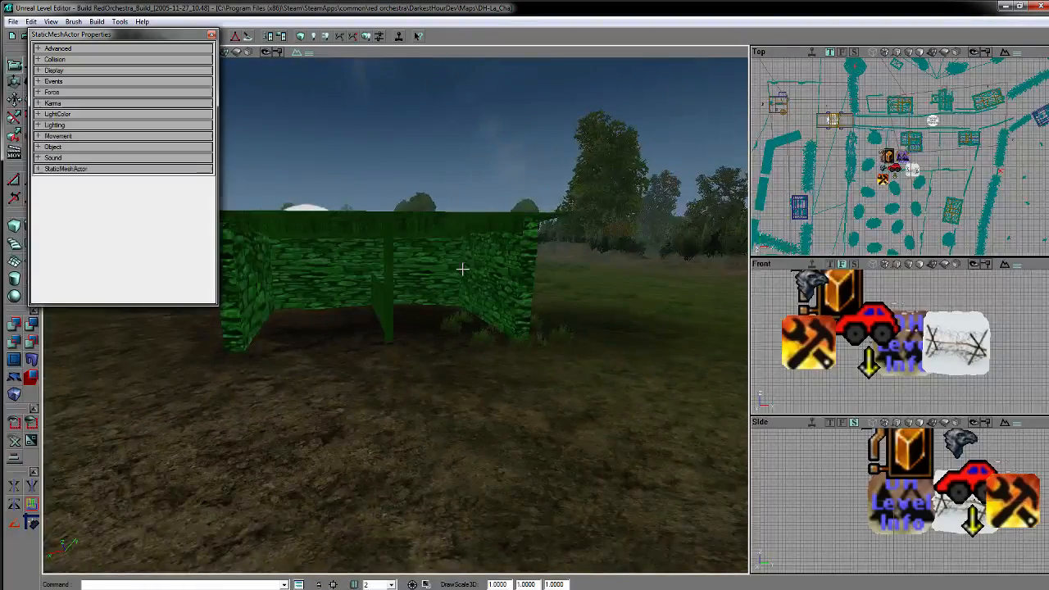
click(55, 70)
scroll(138, 233, down, 1)
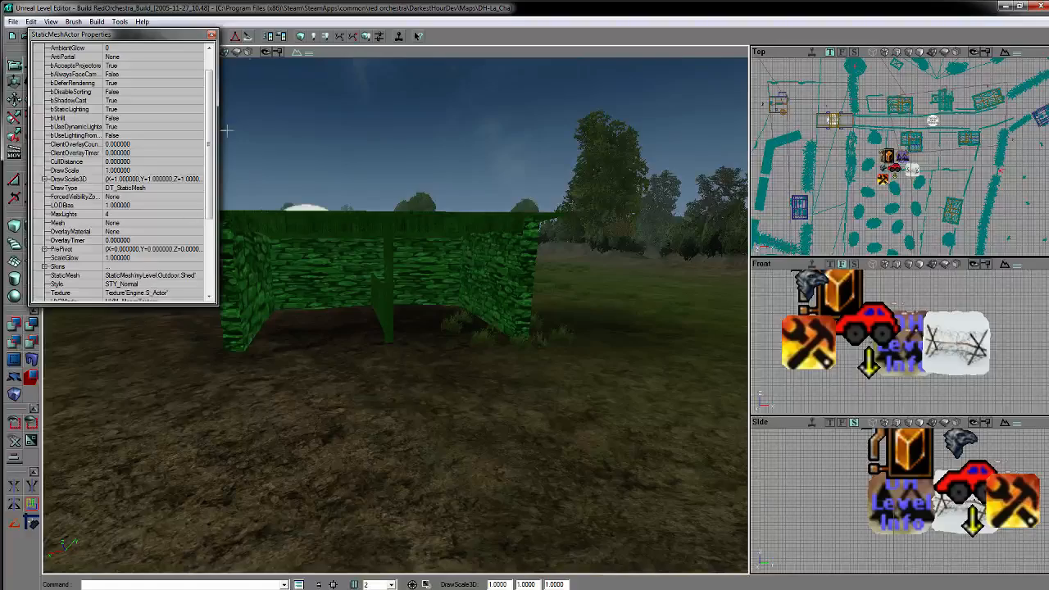
click(211, 36)
drag(229, 168, 436, 397)
click(387, 397)
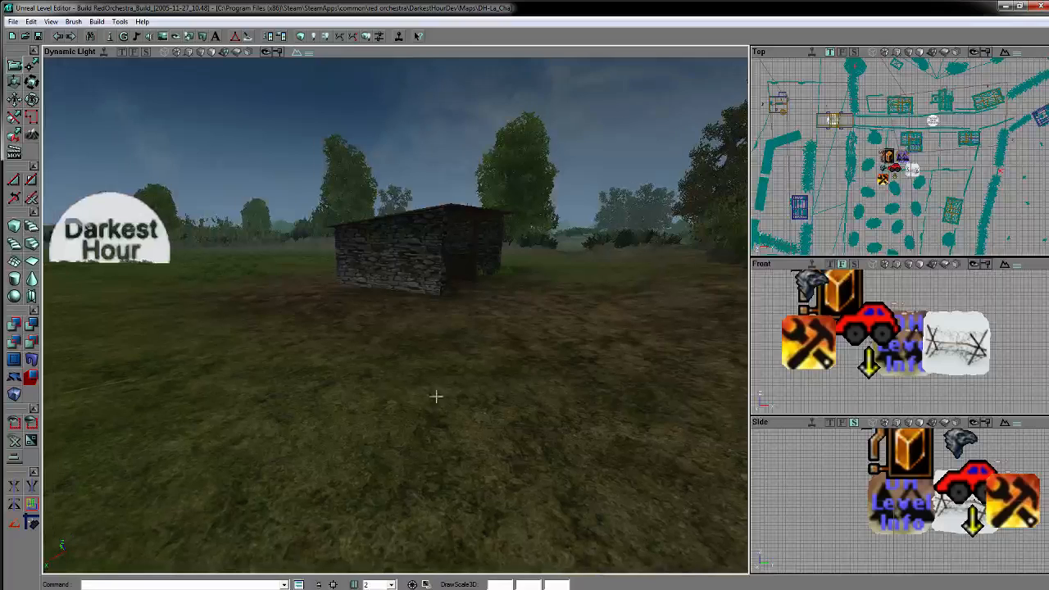
Step: Switch back to the DH-Varaville editor window and check the tiled roof's static mesh reference, ending with its properties closed
click(1021, 7)
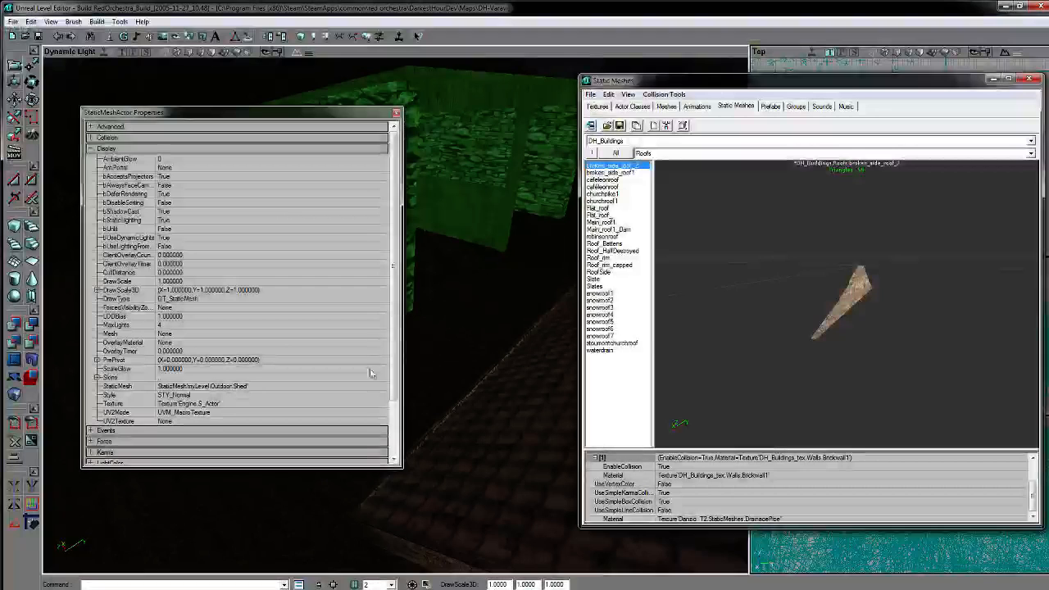
drag(488, 292, 511, 298)
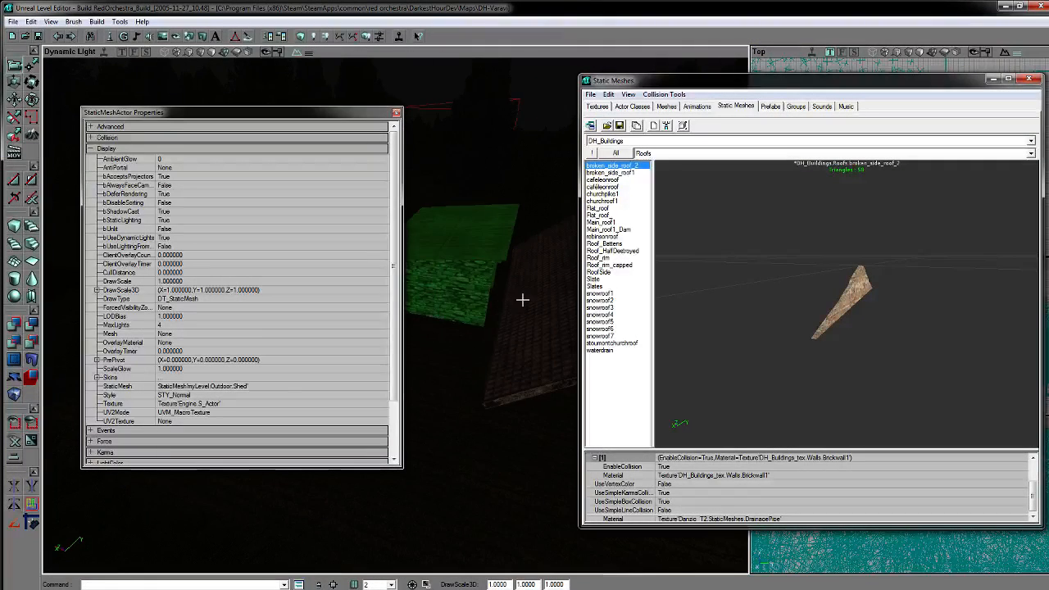
click(471, 357)
drag(471, 357, 453, 378)
click(453, 378)
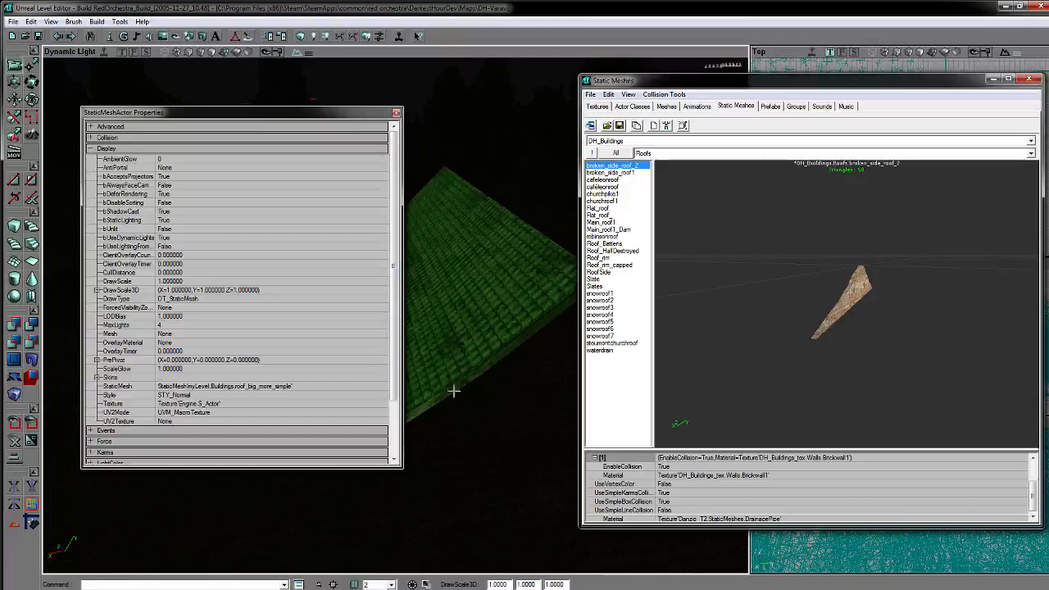
click(462, 404)
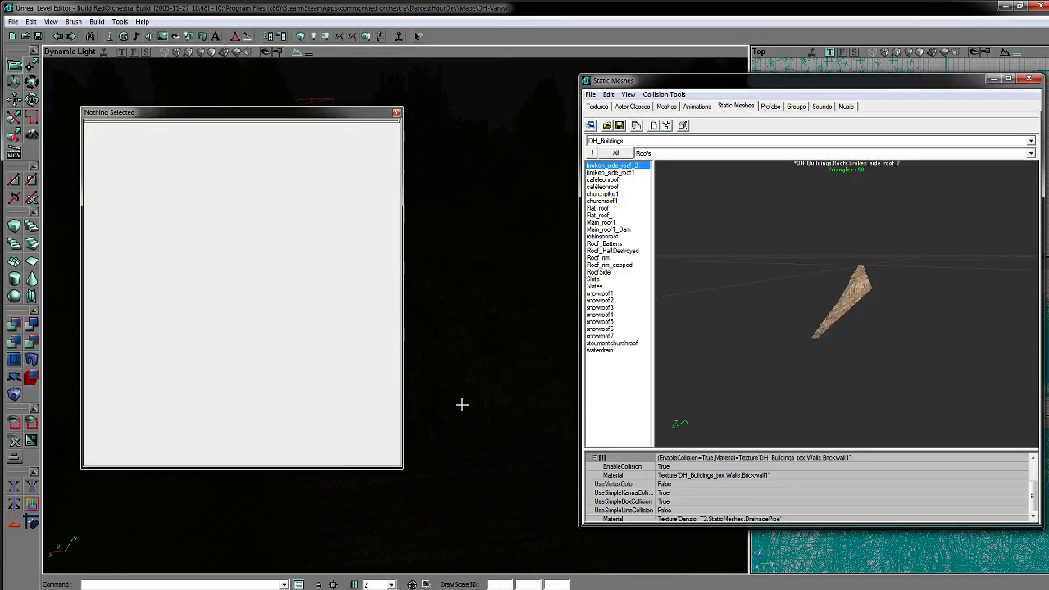
click(394, 113)
Step: Select all actors matching one of the thick hedges and inspect their shared display properties
click(512, 352)
drag(512, 352, 467, 201)
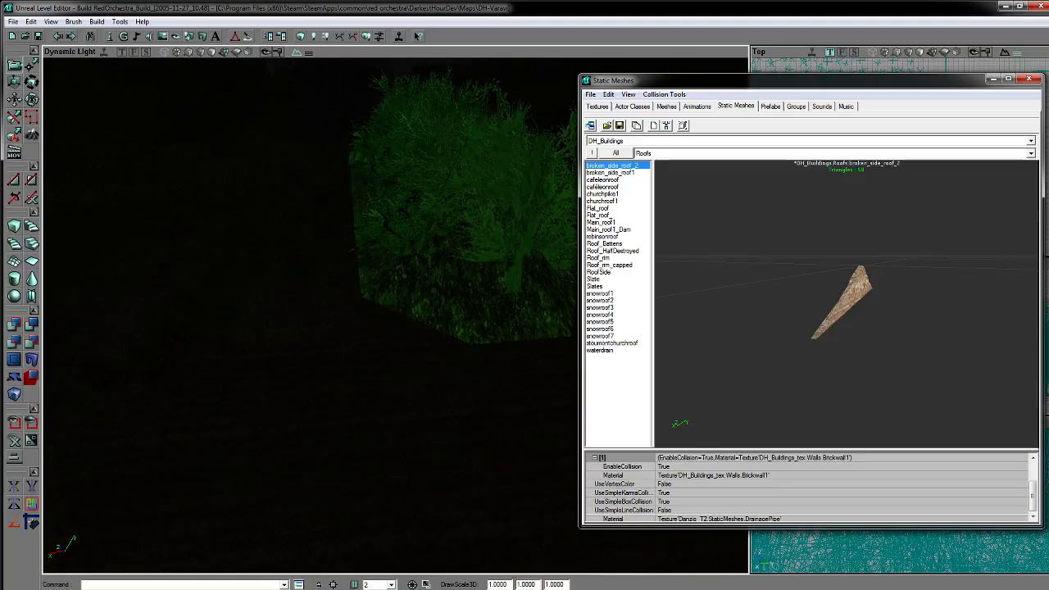
click(231, 332)
click(176, 229)
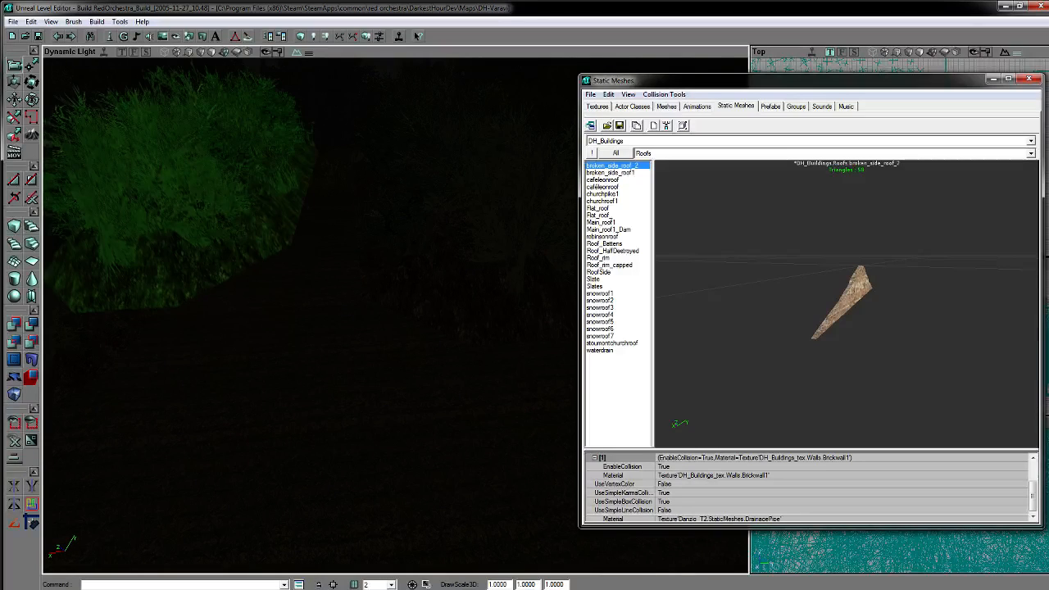
drag(331, 451, 457, 361)
right_click(451, 324)
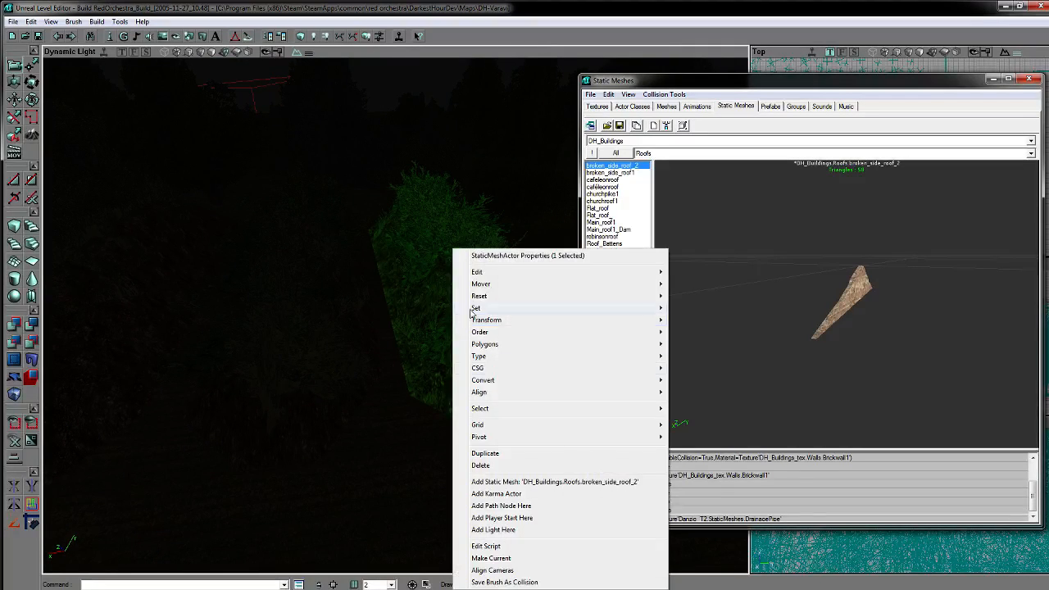
mouse_move(484, 410)
click(694, 432)
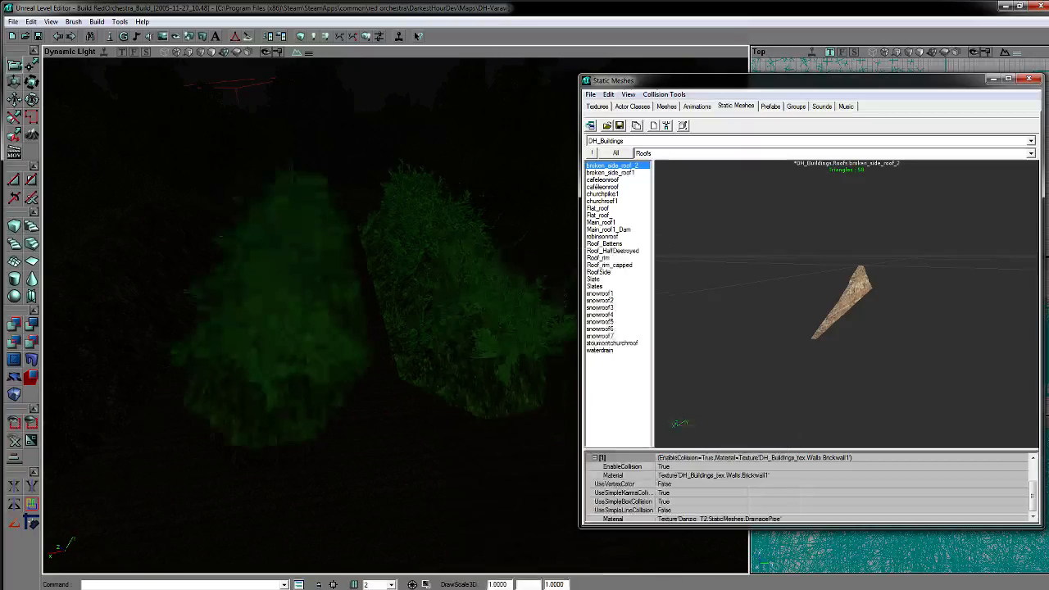
key(F4)
drag(205, 111, 732, 120)
drag(272, 270, 278, 275)
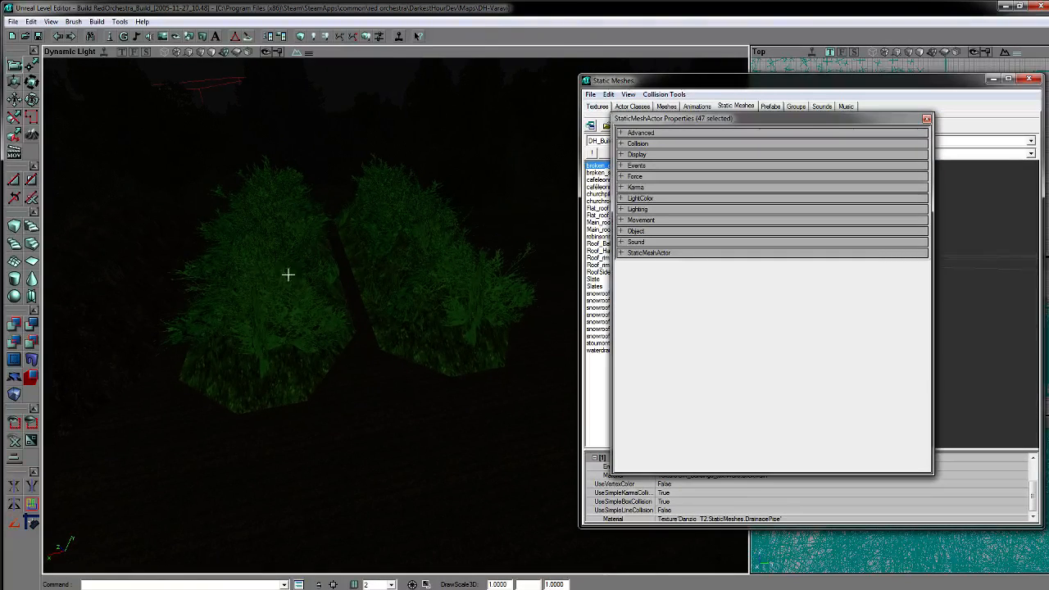
click(621, 154)
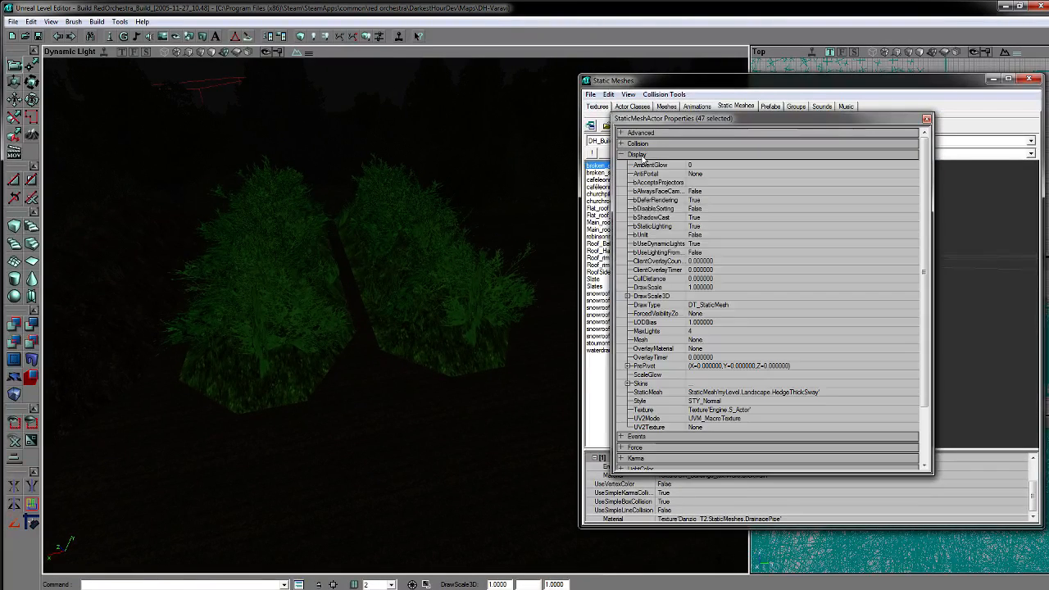
Step: Reselect all actors matching a single HedgeThickSway hedge, and remove one nearby hedge from the selection
click(420, 301)
click(393, 373)
click(273, 363)
click(304, 364)
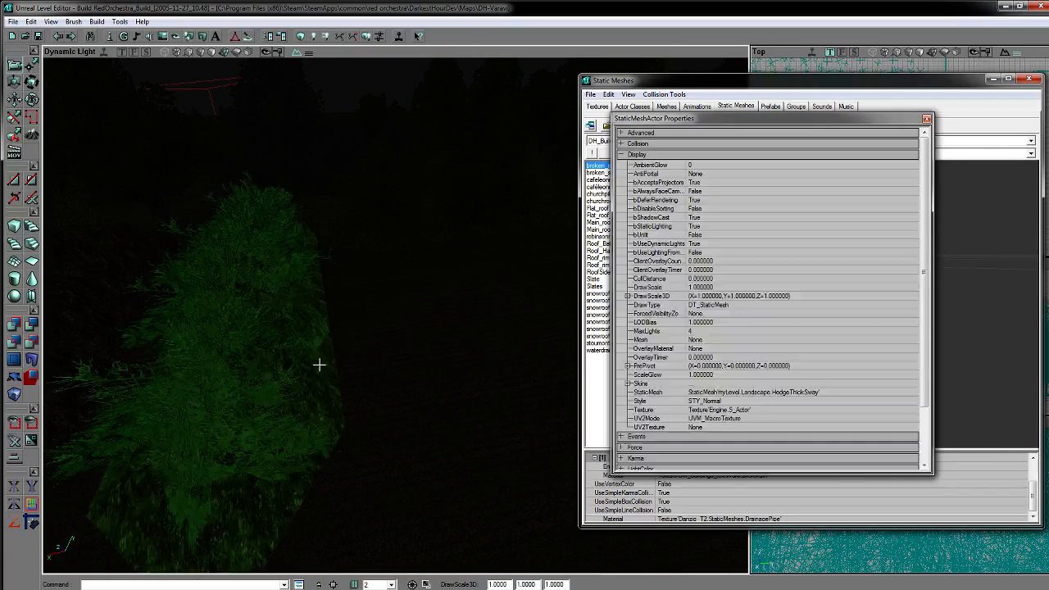
right_click(257, 368)
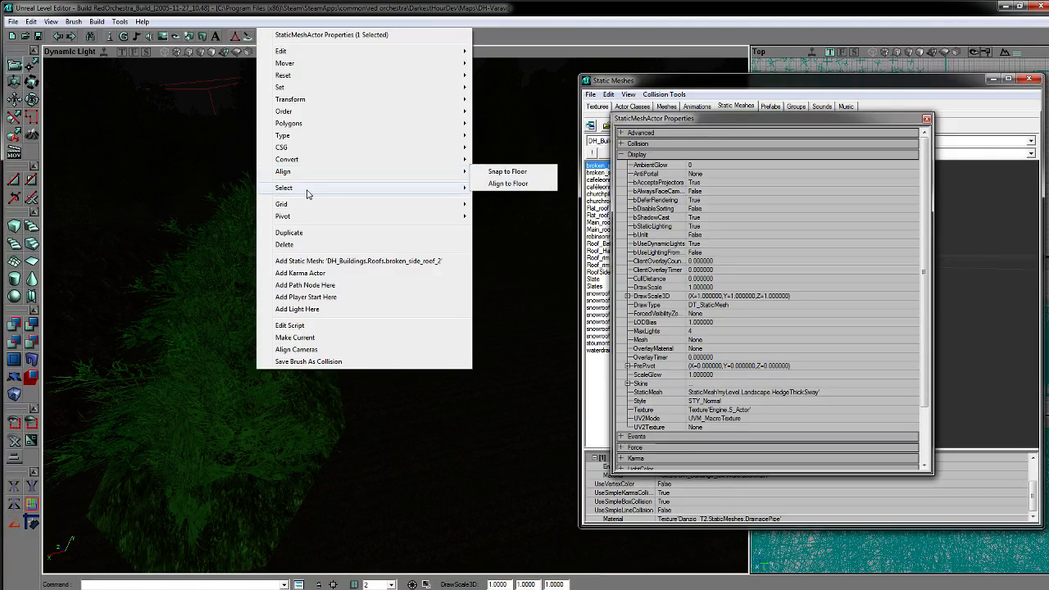
mouse_move(308, 190)
click(516, 215)
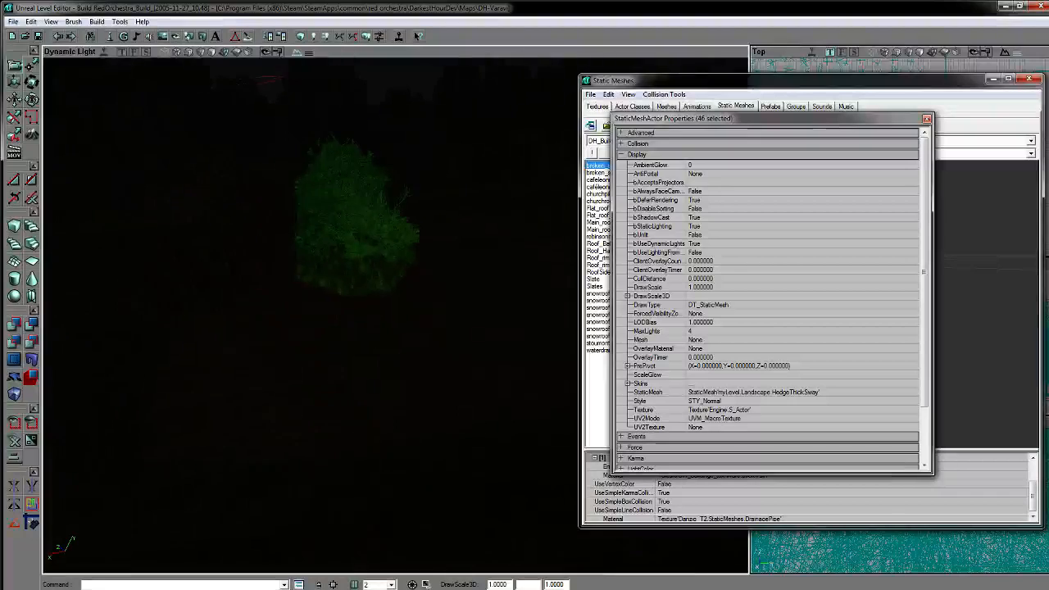
right_drag(355, 256, 273, 306)
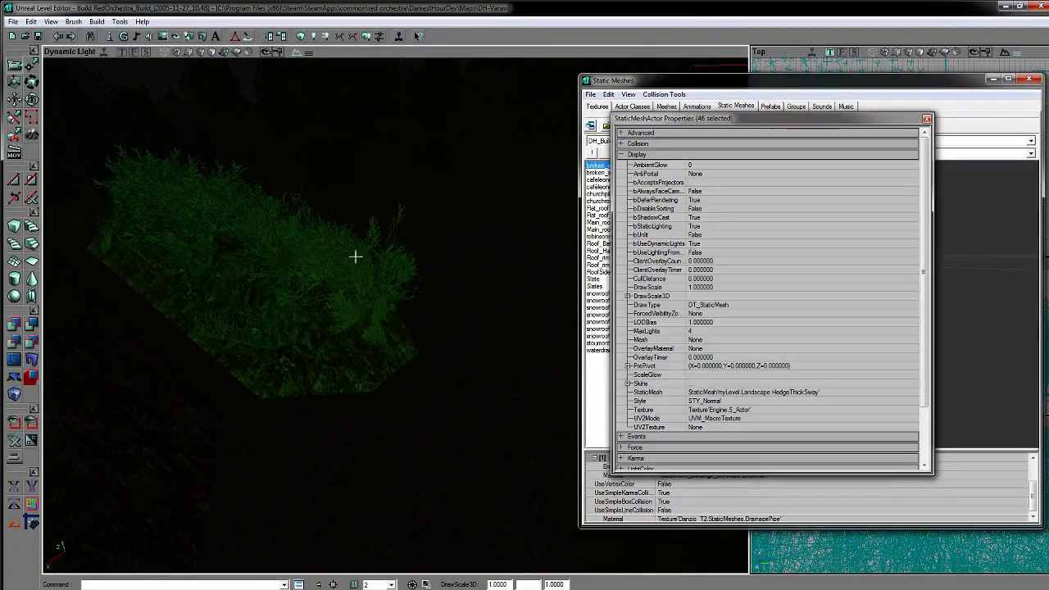
ctrl+click(262, 314)
Step: Survey the DH-Varaville map to examine where the selected HedgeThickSway hedges stand
drag(356, 315, 356, 344)
right_drag(355, 344, 525, 369)
drag(524, 369, 303, 45)
mouse_move(168, 441)
mouse_down()
mouse_move(167, 410)
mouse_move(176, 430)
mouse_move(270, 422)
mouse_move(278, 397)
mouse_move(335, 381)
mouse_move(270, 409)
mouse_move(303, 393)
mouse_move(278, 377)
mouse_move(303, 352)
mouse_move(360, 336)
mouse_move(338, 183)
mouse_up()
drag(338, 315, 368, 205)
mouse_move(369, 312)
mouse_down()
mouse_move(369, 221)
mouse_move(409, 204)
mouse_move(417, 156)
mouse_move(394, 278)
mouse_move(385, 241)
mouse_move(344, 205)
mouse_move(401, 294)
mouse_move(467, 173)
mouse_move(394, 279)
mouse_move(352, 230)
mouse_move(344, 181)
mouse_move(352, 295)
mouse_move(344, 253)
mouse_move(377, 222)
mouse_move(360, 189)
mouse_move(434, 287)
mouse_move(360, 254)
mouse_move(426, 197)
mouse_move(319, 295)
mouse_move(319, 221)
mouse_move(336, 197)
mouse_move(390, 279)
mouse_move(373, 246)
mouse_move(320, 221)
mouse_up()
drag(393, 315, 278, 286)
drag(393, 315, 585, 208)
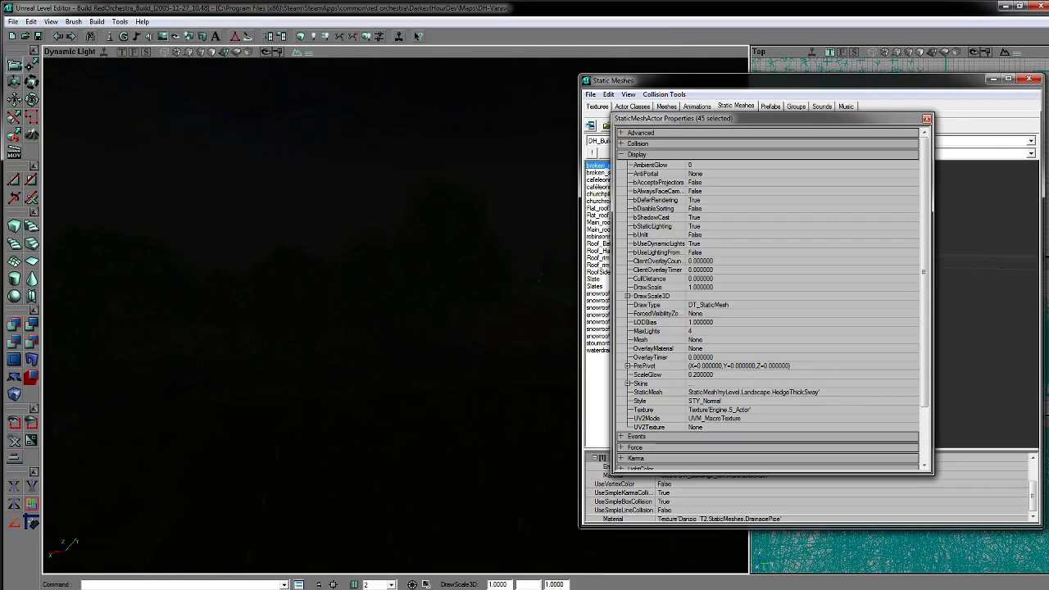
drag(394, 315, 491, 315)
drag(395, 315, 573, 267)
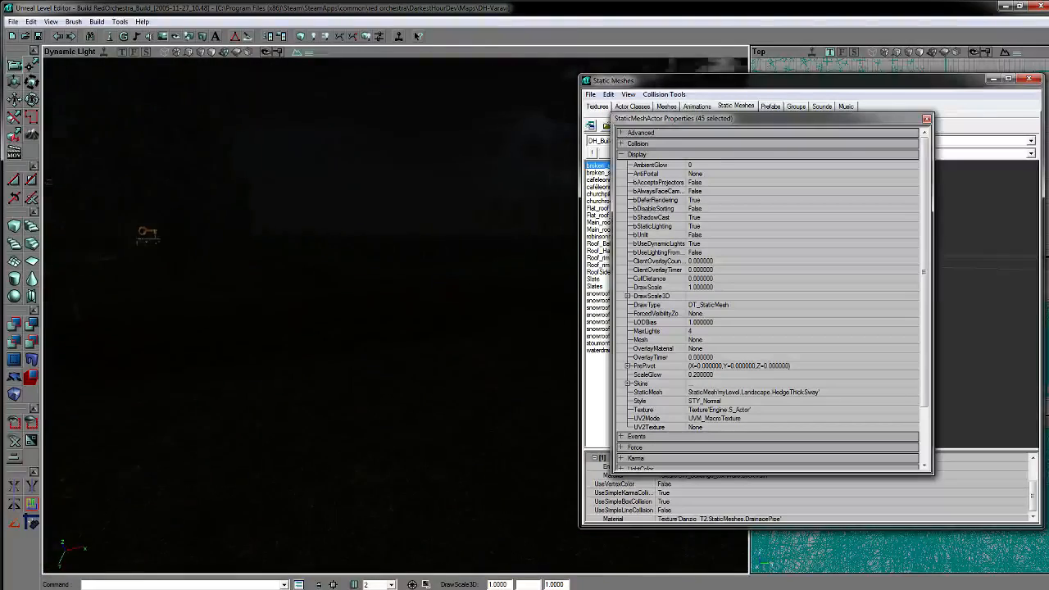
drag(395, 315, 311, 316)
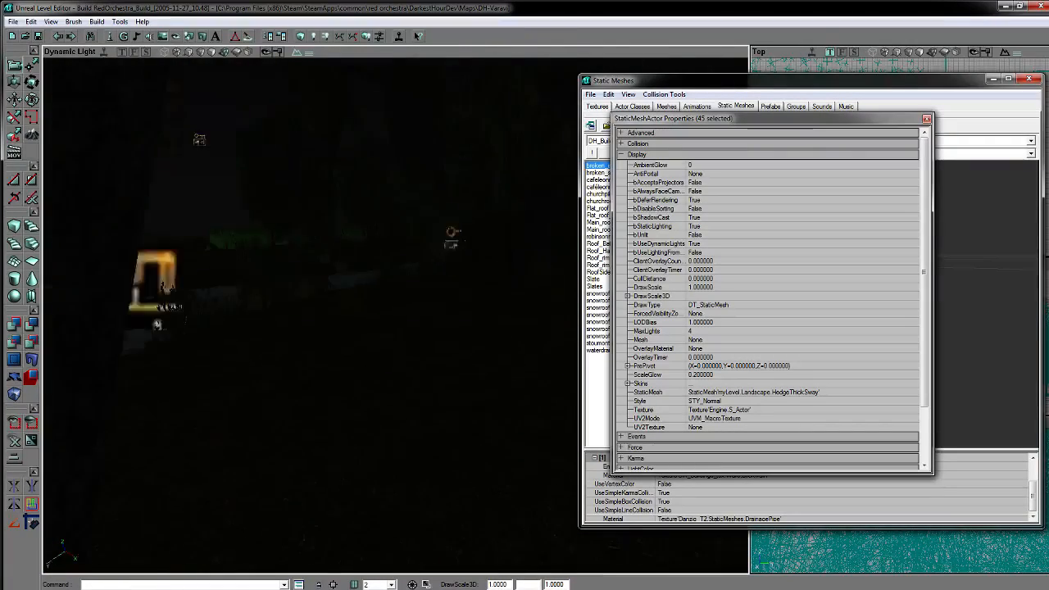
drag(395, 315, 271, 262)
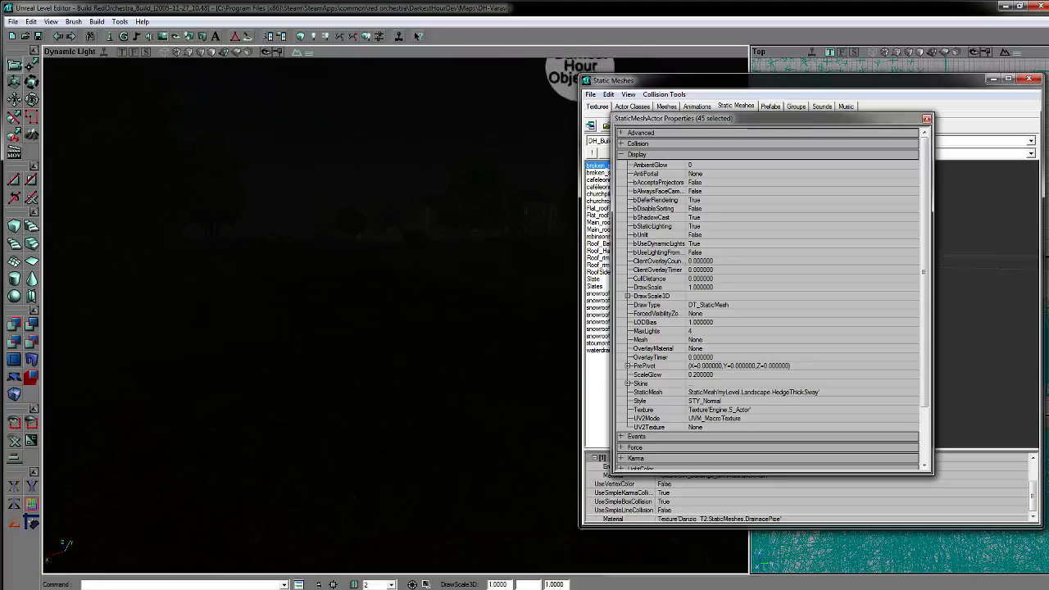
drag(394, 315, 341, 298)
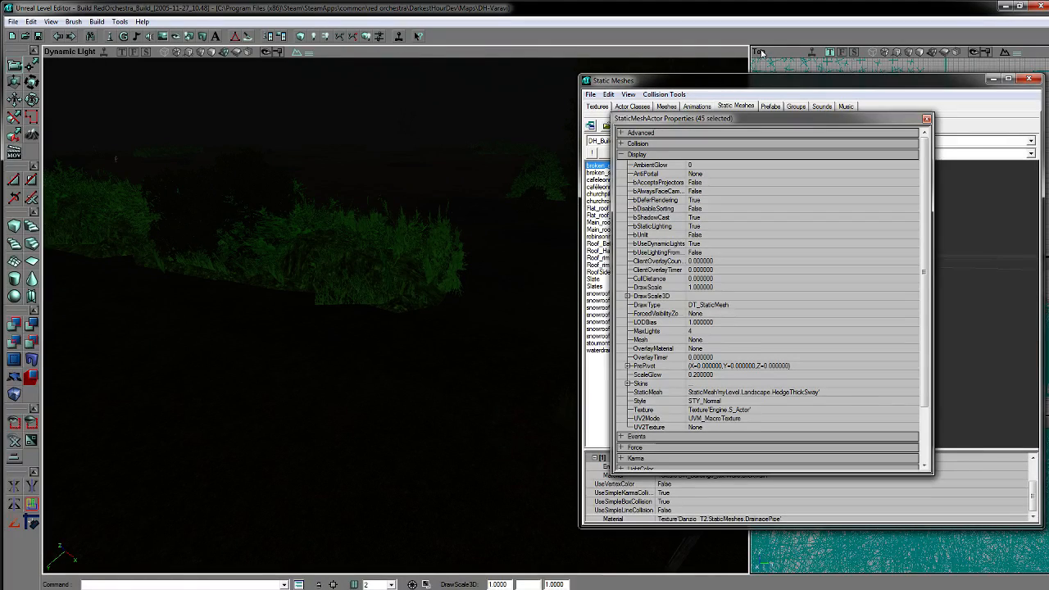
Step: Browse the DH_Vegetation3_stc package's Hedges group and preview the hedge_long mesh
click(724, 104)
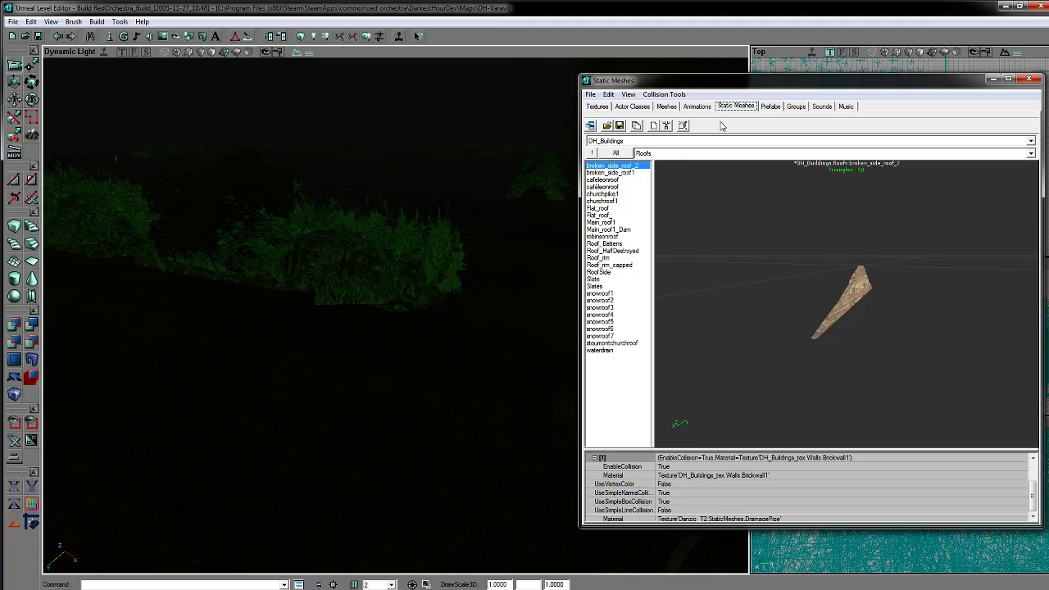
click(662, 141)
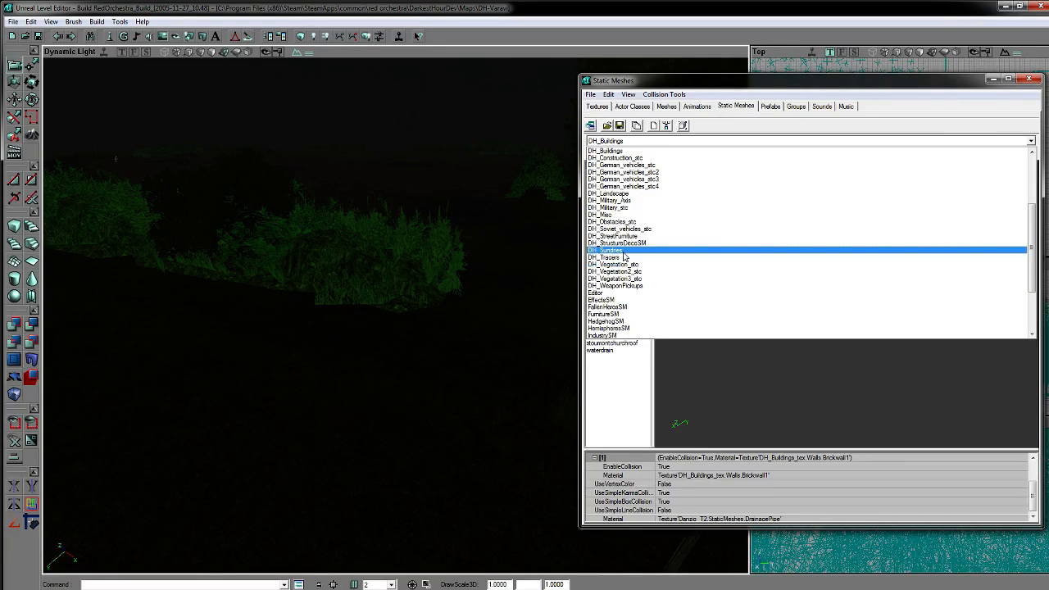
click(635, 279)
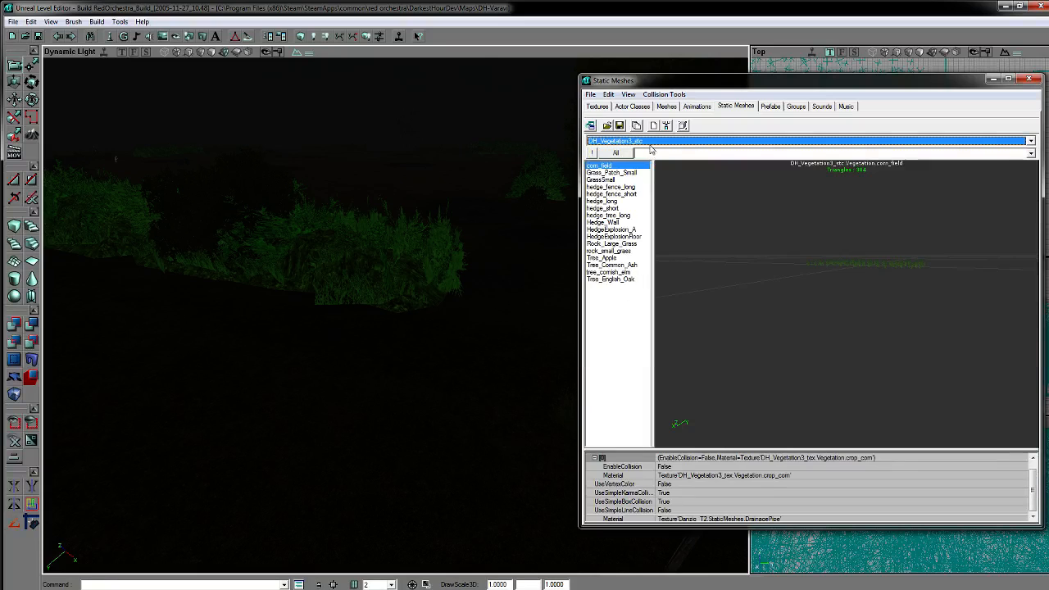
click(647, 154)
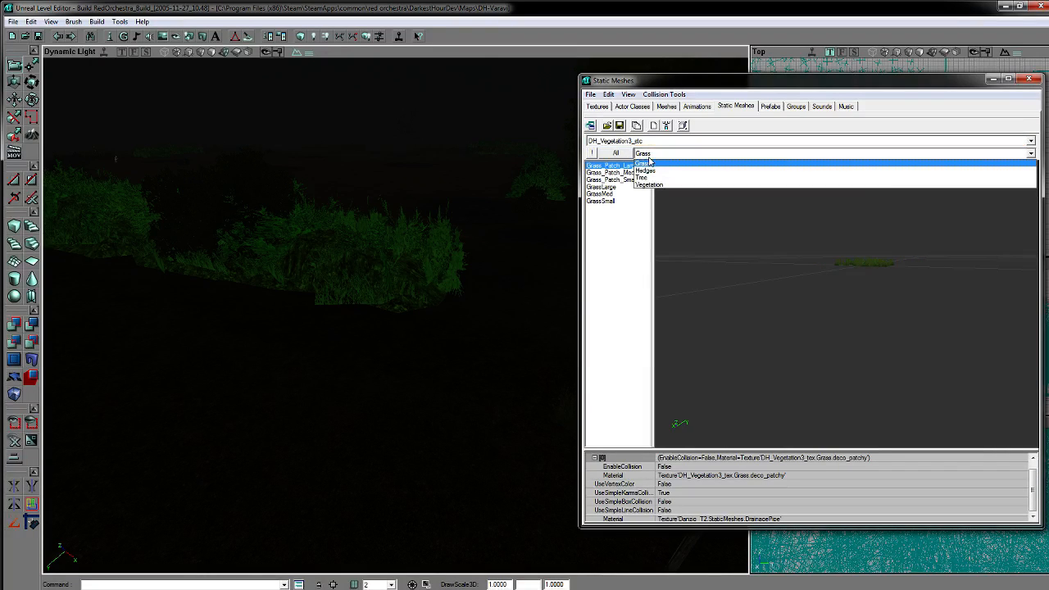
click(645, 170)
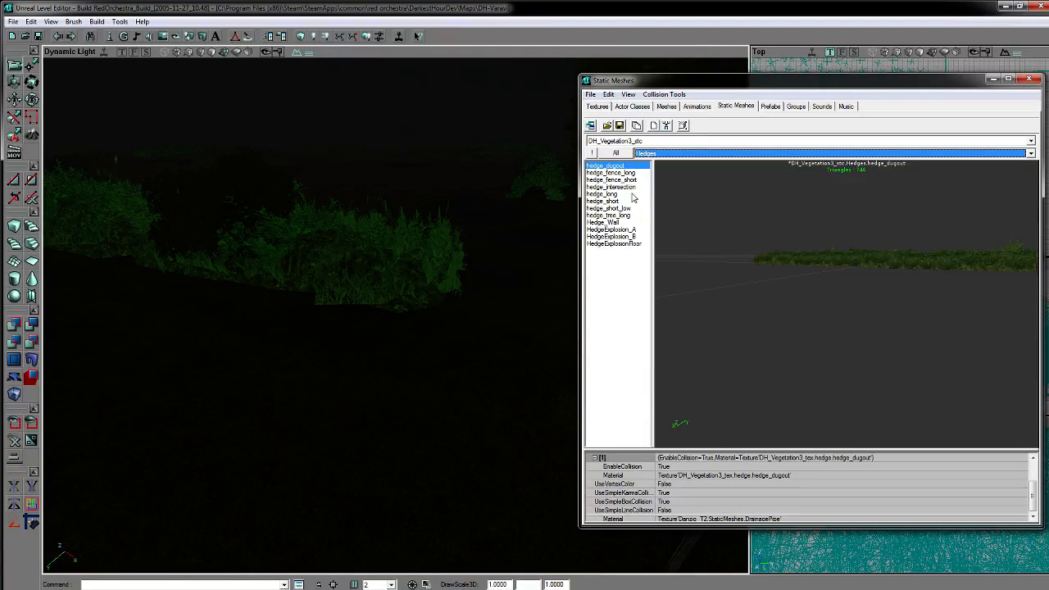
click(619, 195)
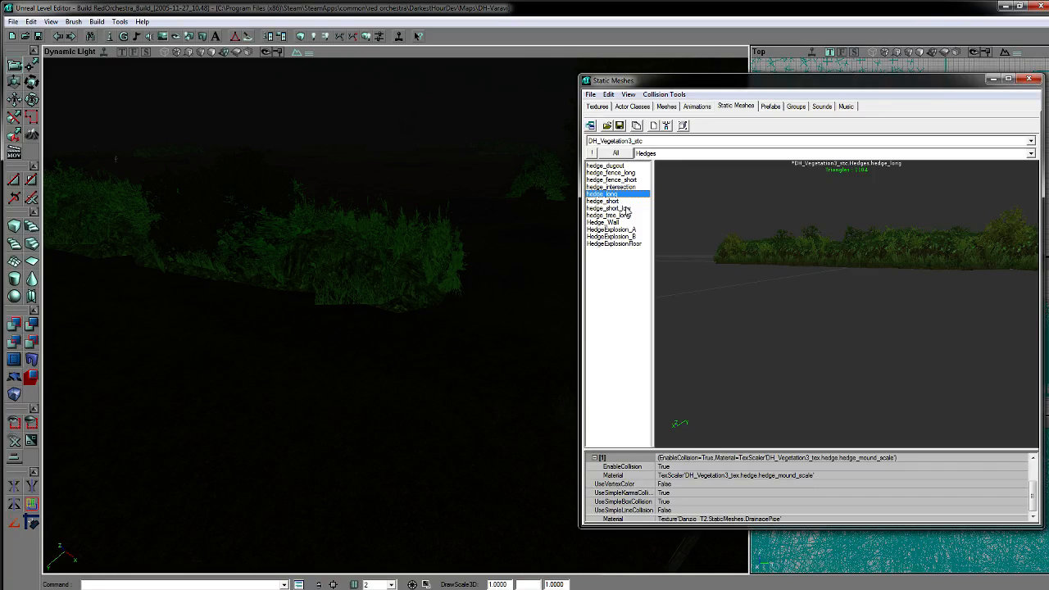
Step: Compare the map's hedges with the hedge_long, hedge_intersection, hedge_fence_short, hedge_fence_long and hedge_tree_long meshes
drag(737, 270, 738, 344)
right_drag(320, 200, 344, 270)
drag(344, 271, 357, 414)
mouse_move(314, 336)
right_down()
mouse_move(297, 339)
mouse_move(315, 338)
right_up()
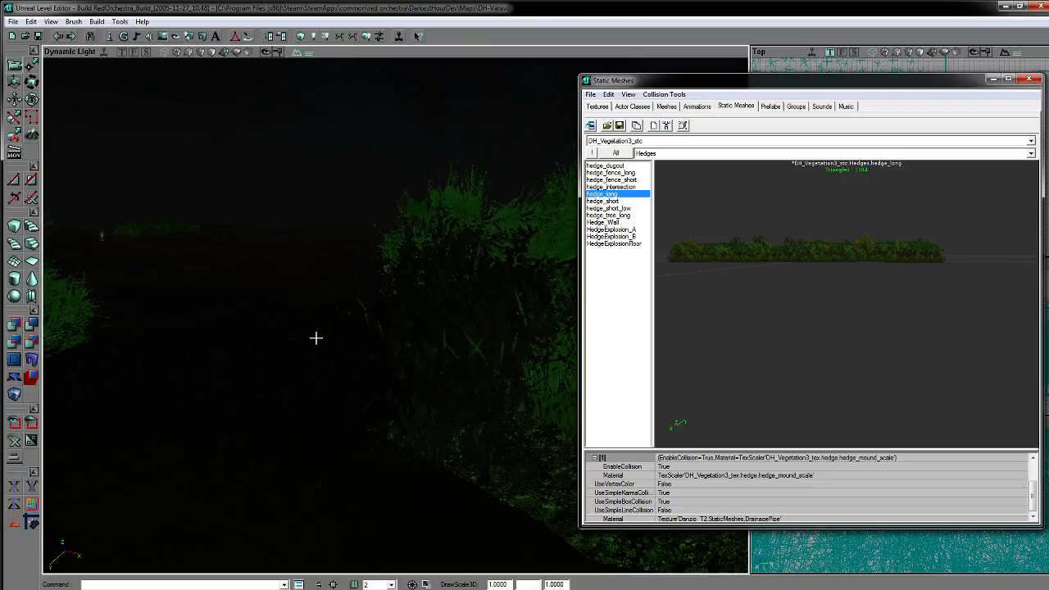
drag(332, 355, 587, 336)
scroll(487, 369, up, 1)
click(621, 187)
click(618, 181)
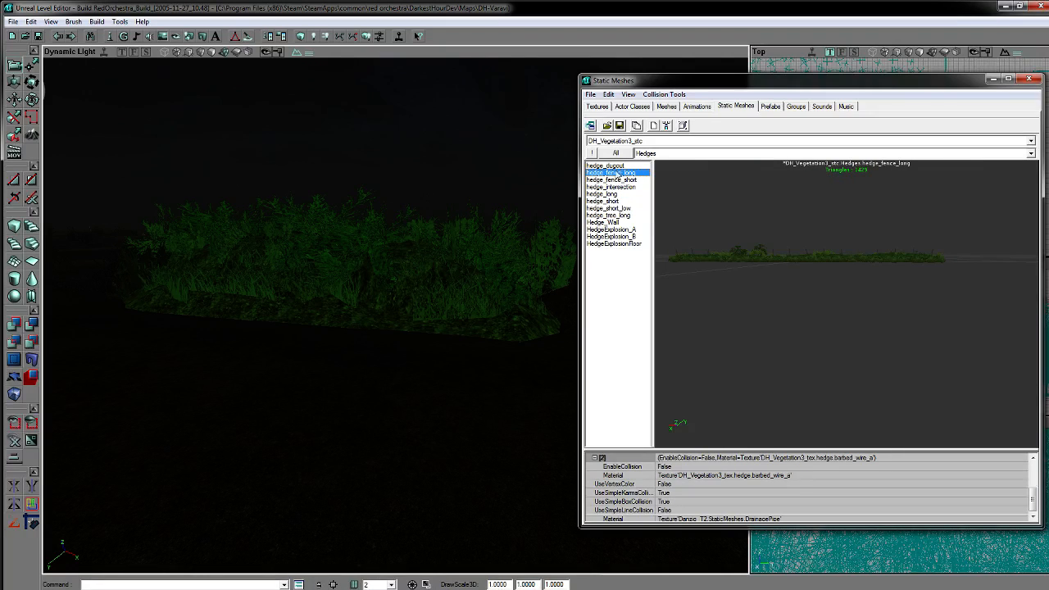
click(624, 216)
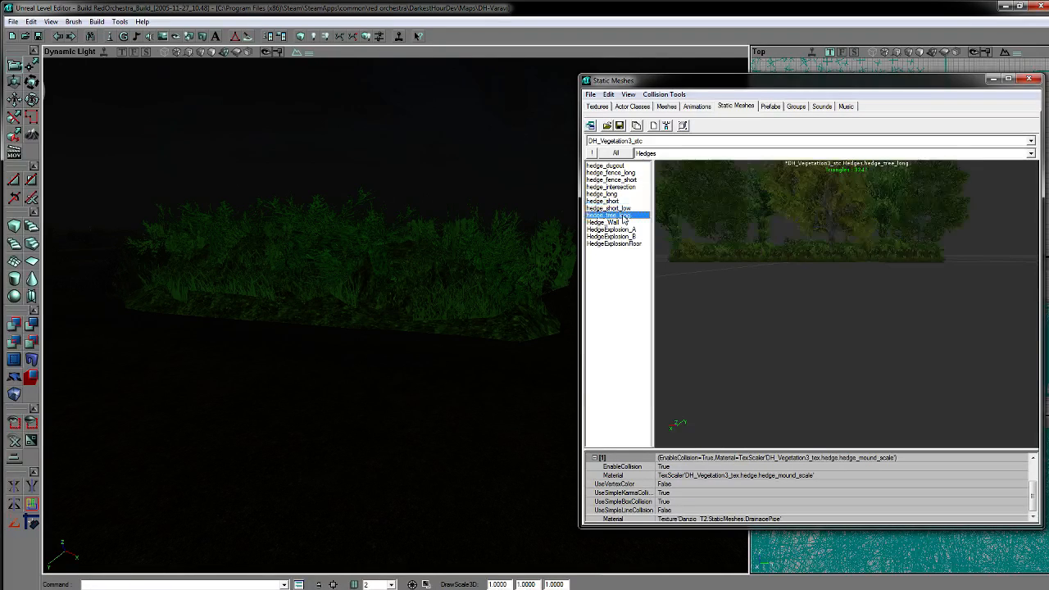
Step: Add a hedge_short mesh from DH_Vegetation3_stc to the terrain and open its actor properties
right_click(211, 375)
click(290, 401)
drag(288, 398, 312, 424)
double_click(314, 406)
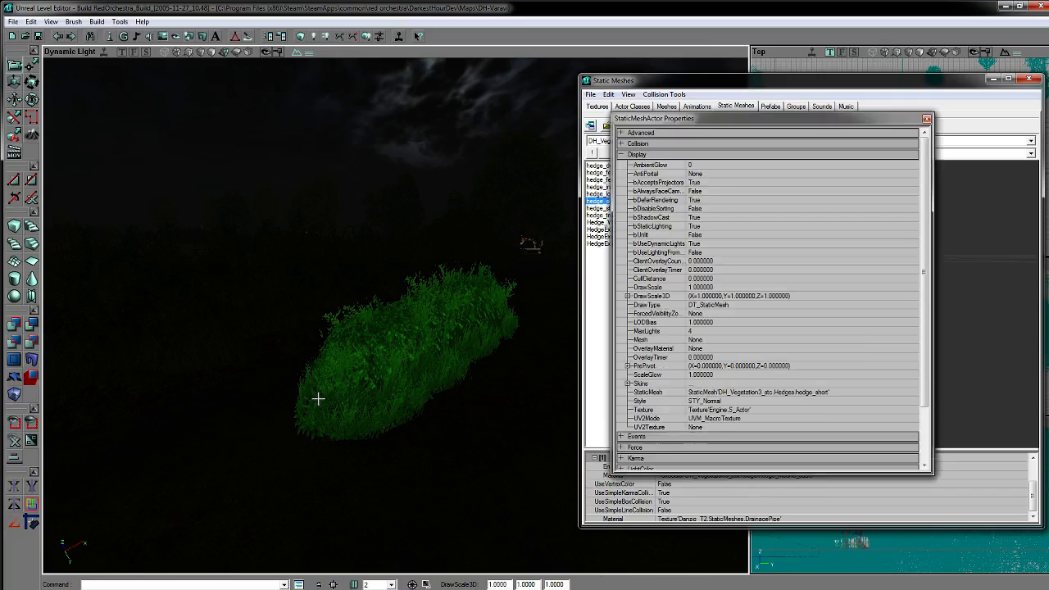
Step: Set the new hedge_short actor's DrawScale to 1.2 and compare its size with the surrounding hedges
click(708, 286)
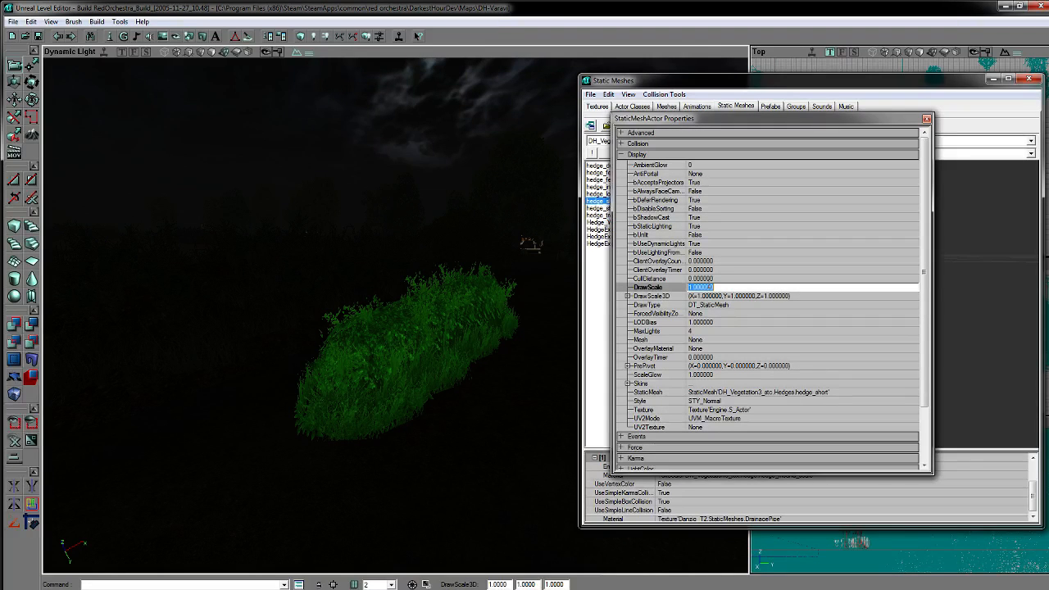
text(1.2)
drag(221, 410, 197, 418)
ctrl+drag(467, 336, 450, 360)
ctrl+right_drag(451, 360, 332, 283)
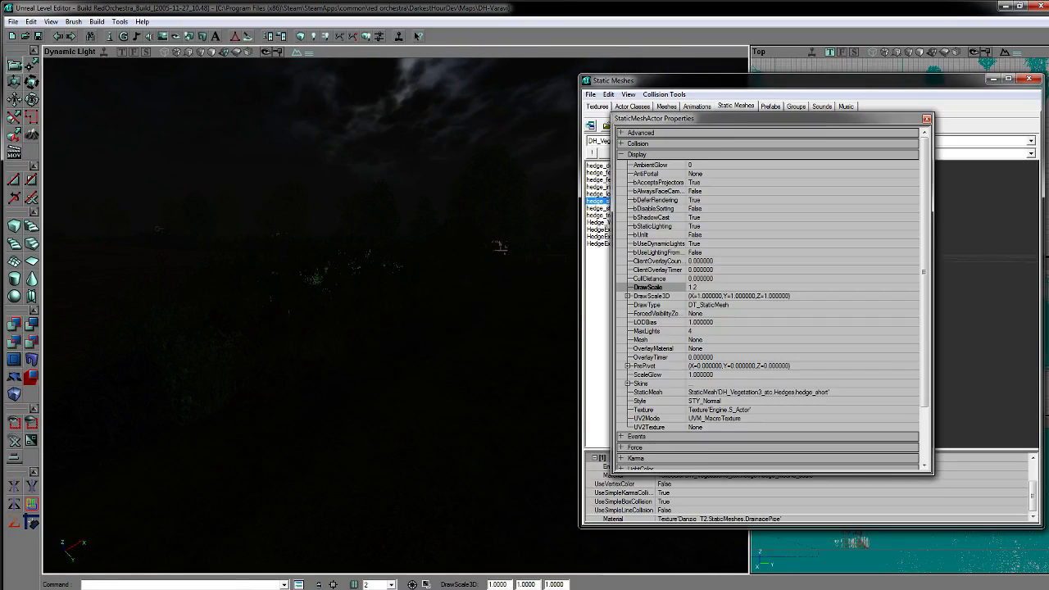
mouse_move(332, 283)
mouse_down()
mouse_move(327, 217)
mouse_move(414, 184)
mouse_up()
ctrl+drag(574, 279, 584, 318)
Step: Set the hedge_short actor's DrawScale to 1.35
click(702, 289)
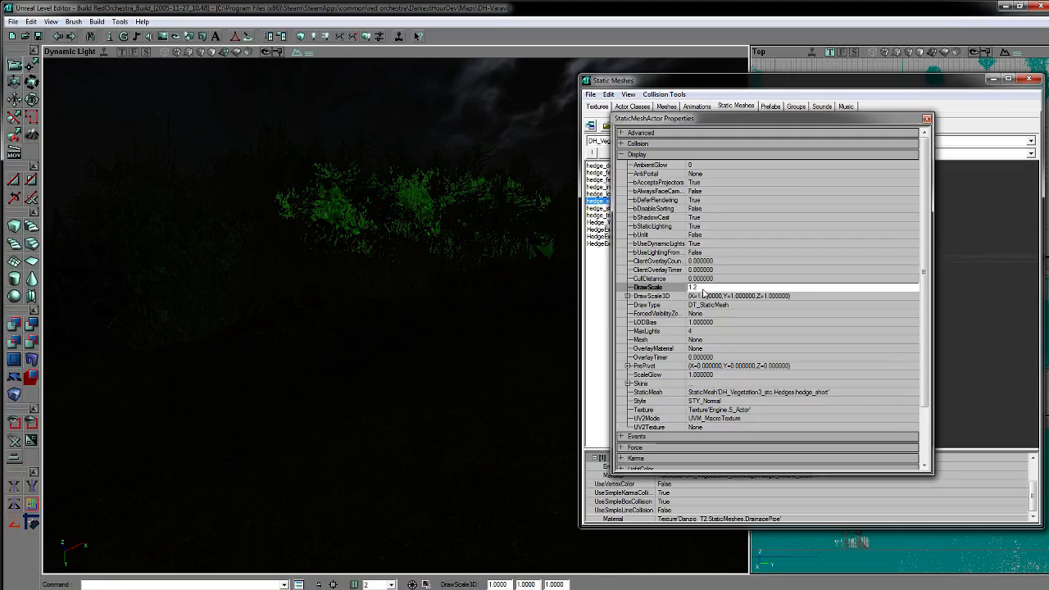
text(1.35)
key(Return)
Step: Select the myLevel HedgeCombined hedge in the perspective view and delete it
drag(445, 376, 623, 263)
drag(553, 307, 778, 246)
drag(393, 316, 418, 357)
click(396, 363)
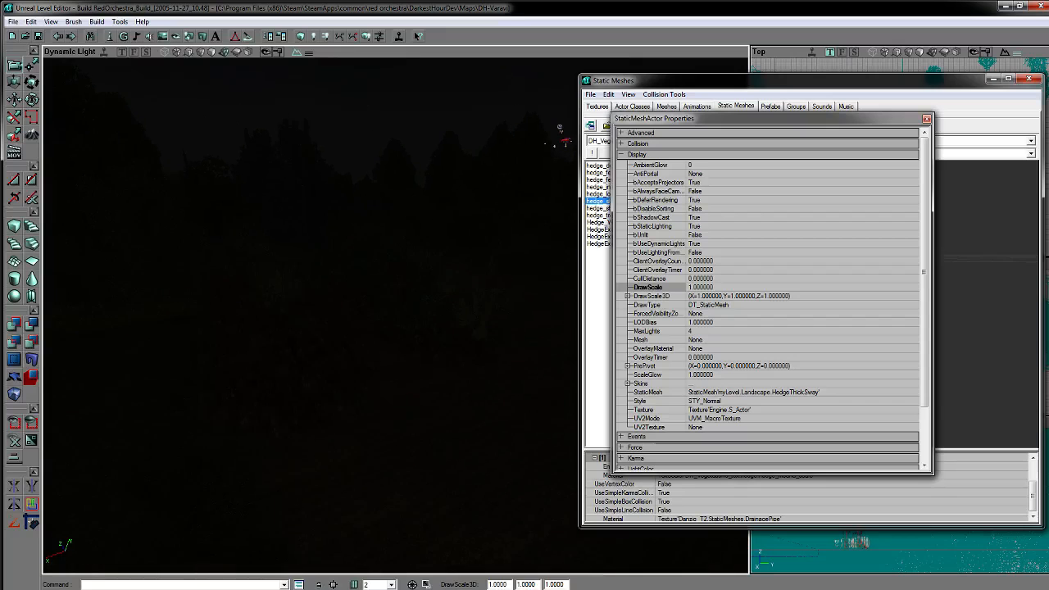
click(382, 390)
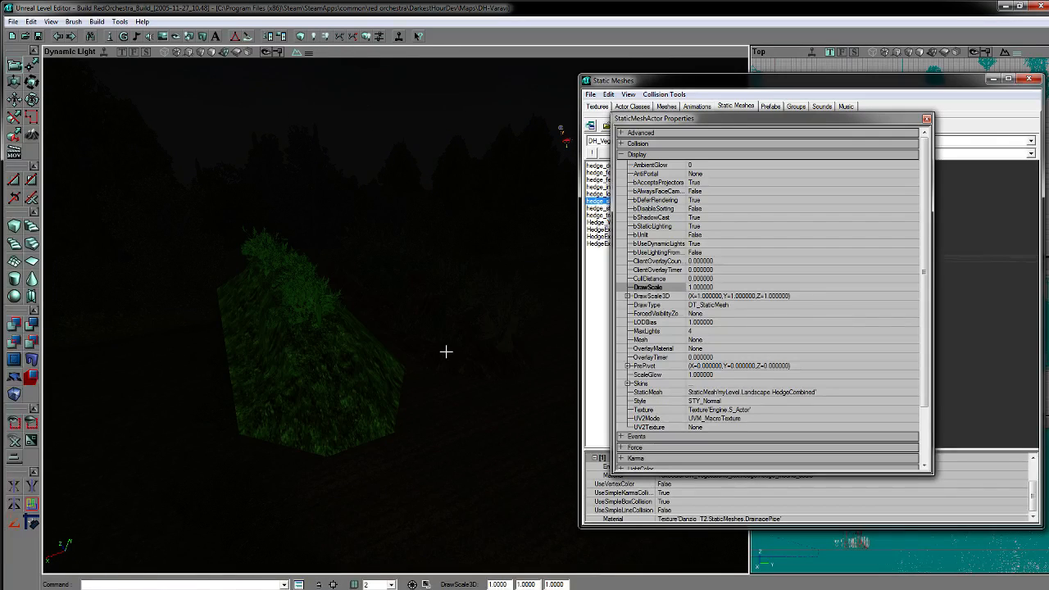
key(Delete)
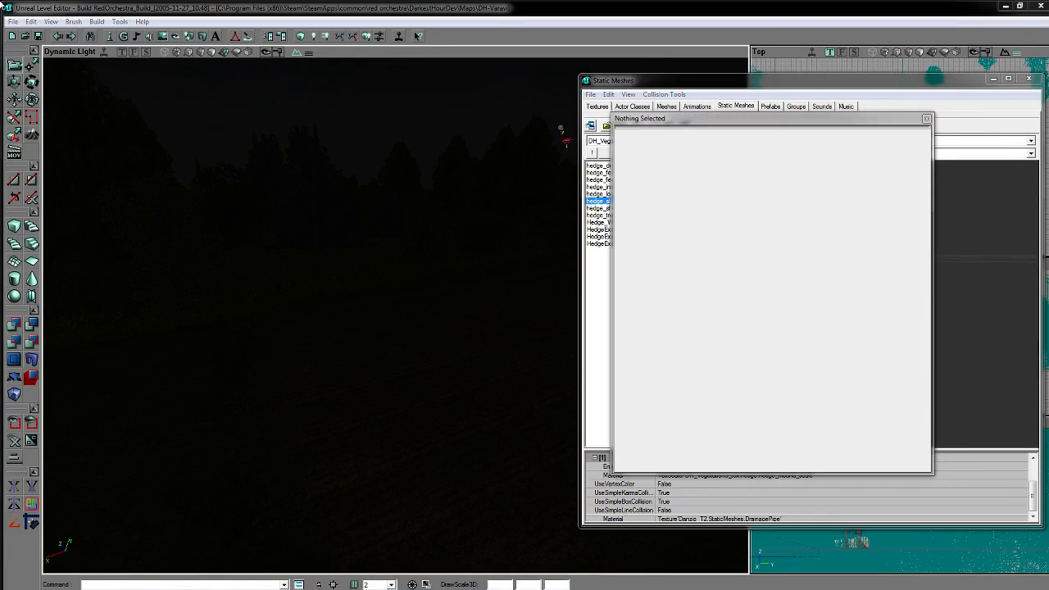
Step: Save the DH-Varaville map, then close the actor properties, the static mesh browser and the editor
click(14, 20)
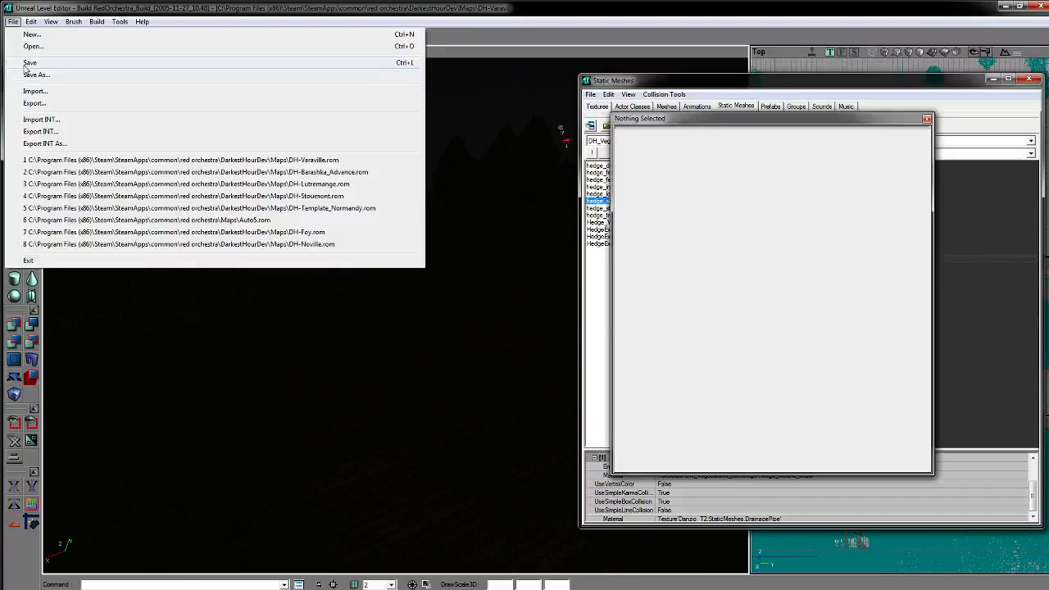
click(25, 61)
click(927, 119)
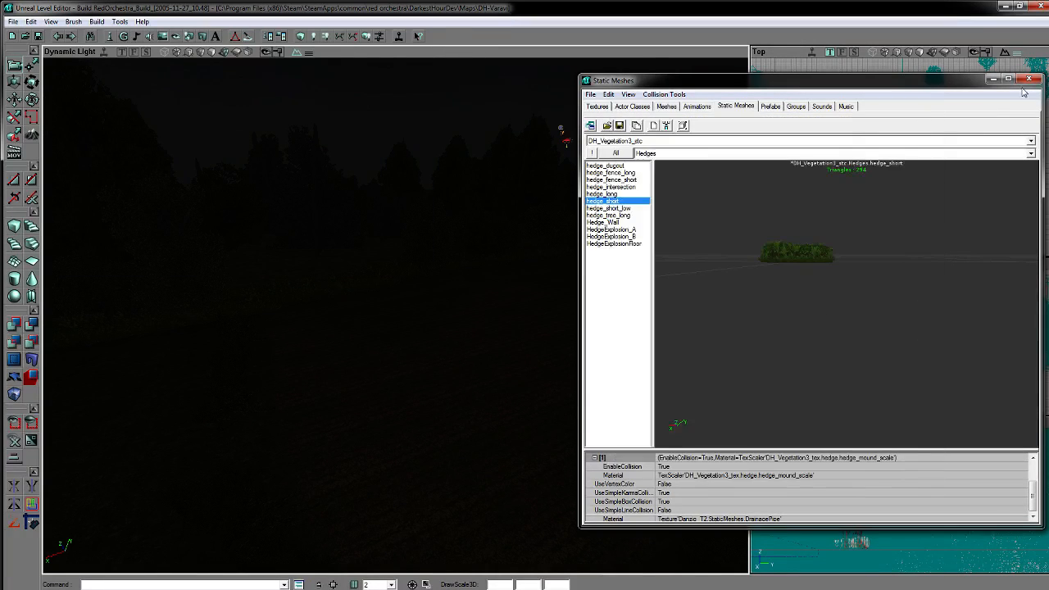
click(1034, 80)
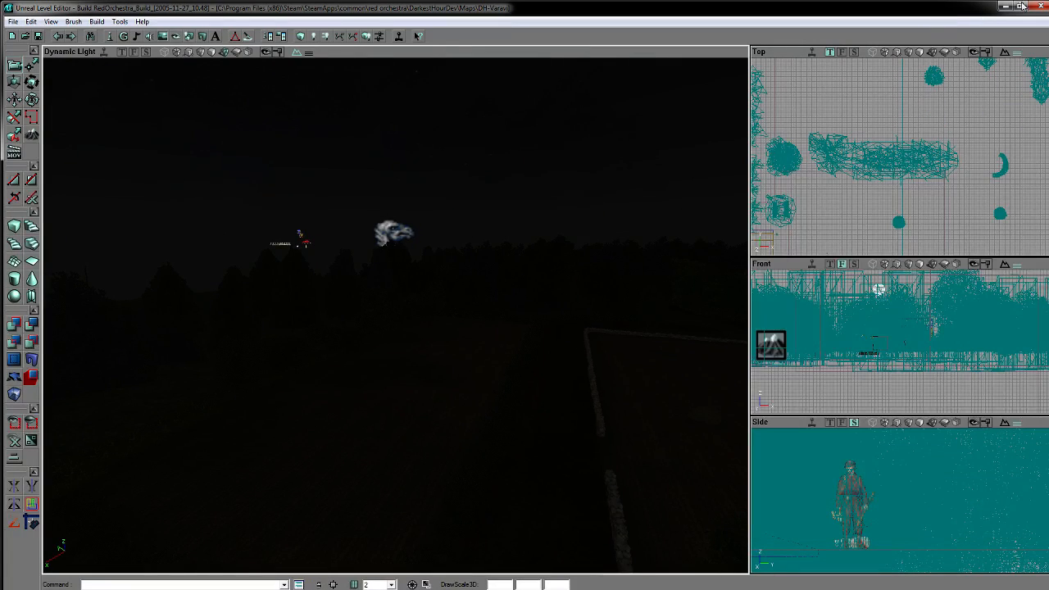
click(1041, 5)
click(629, 332)
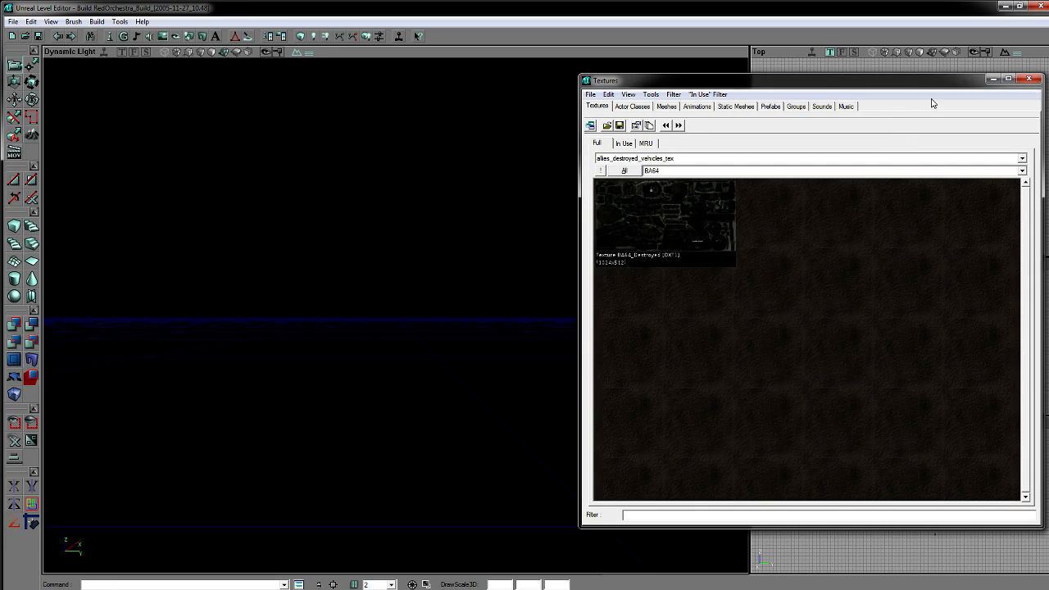
Step: Close the texture browser in the restarted editor and reopen the recent DH-Varaville map
click(1029, 78)
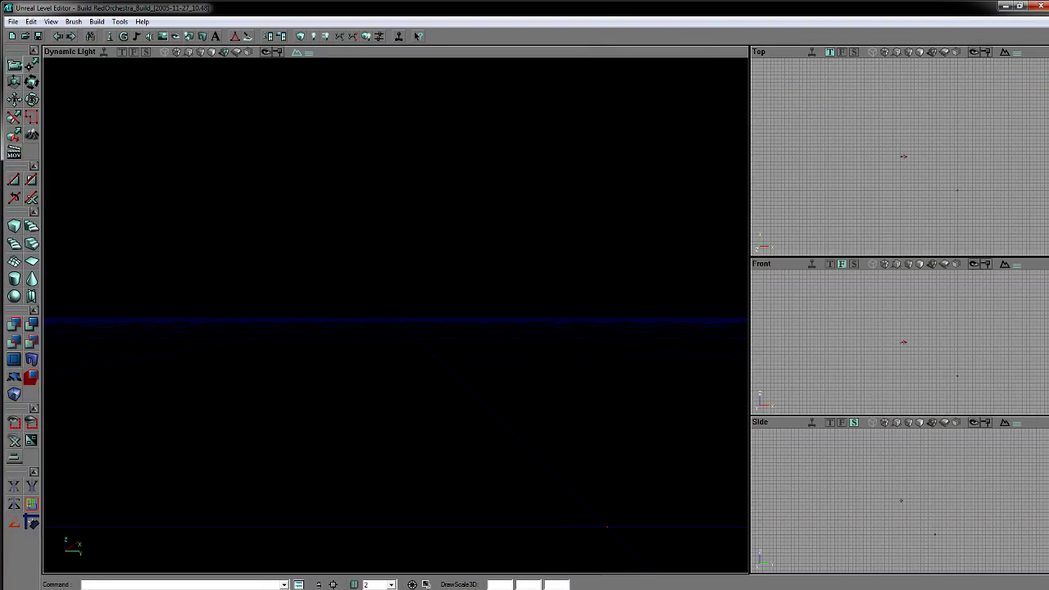
click(14, 26)
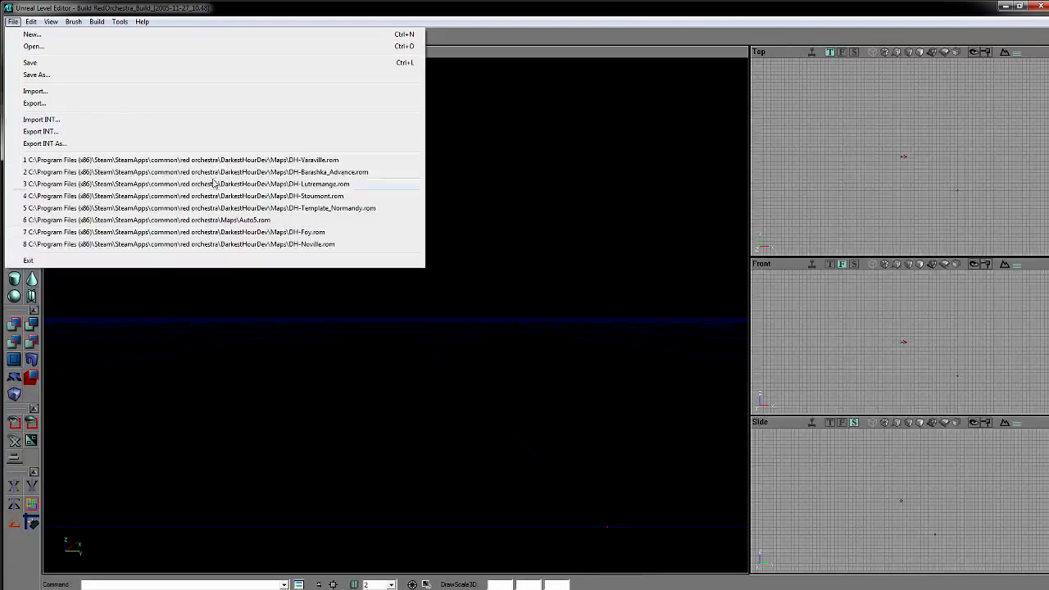
click(280, 162)
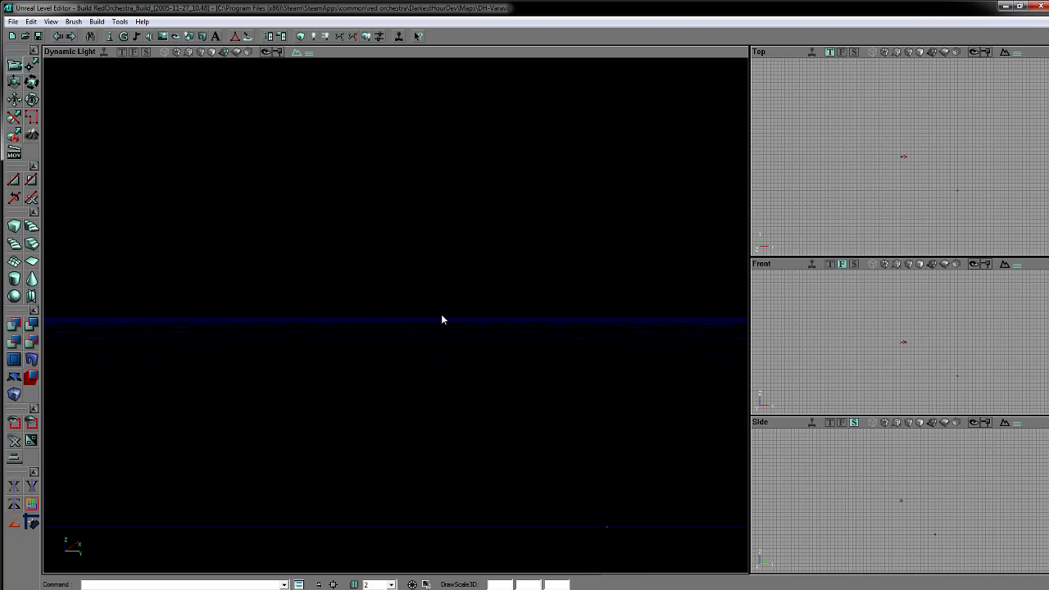
right_drag(428, 382, 573, 344)
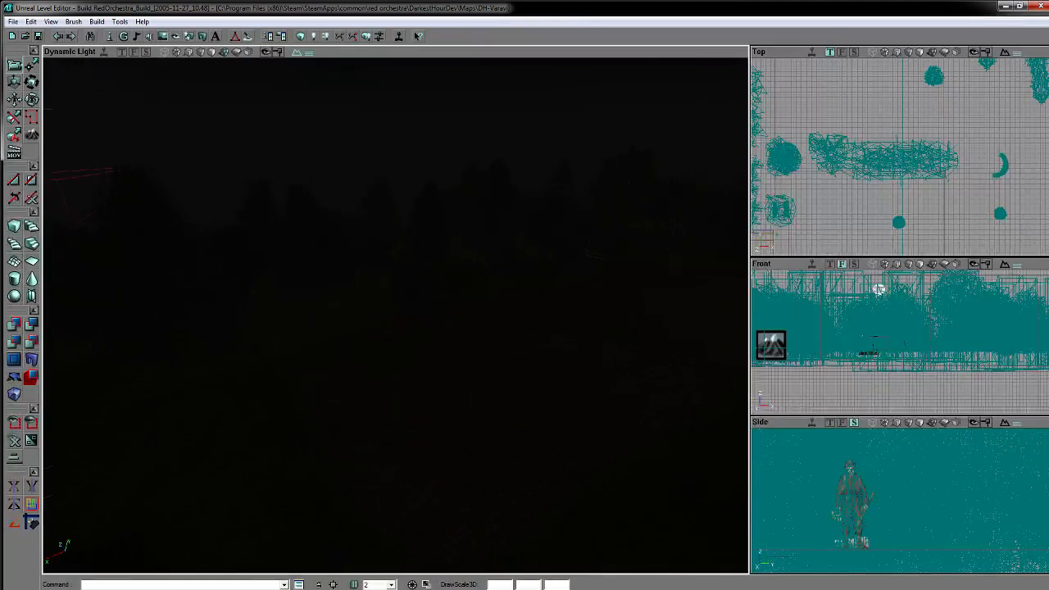
Step: Open the texture browser and show all textures of the myLevel package
click(162, 36)
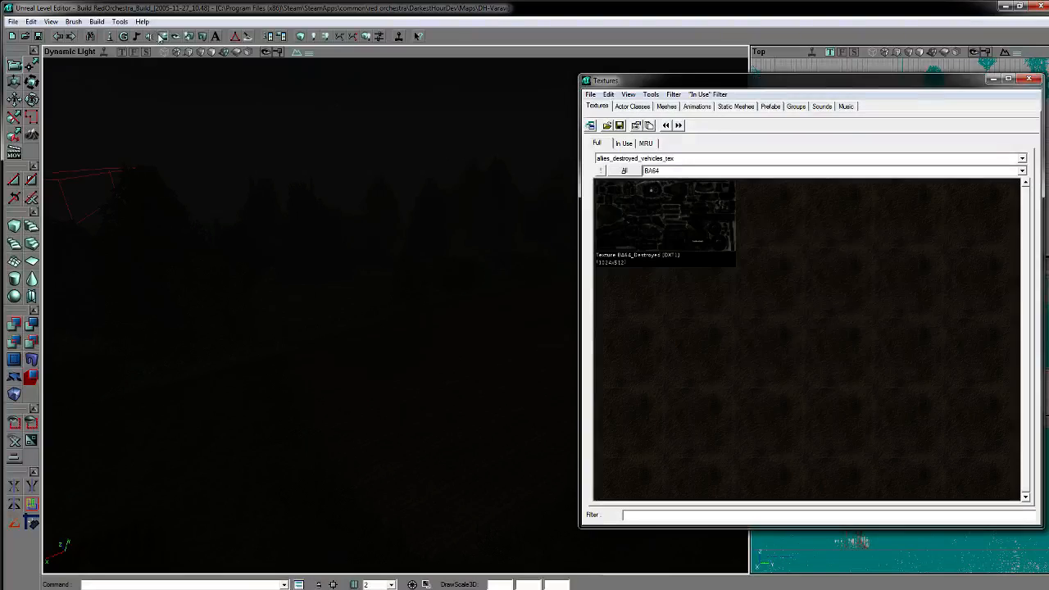
click(650, 157)
scroll(655, 279, down, 6)
scroll(644, 286, down, 9)
scroll(637, 313, down, 7)
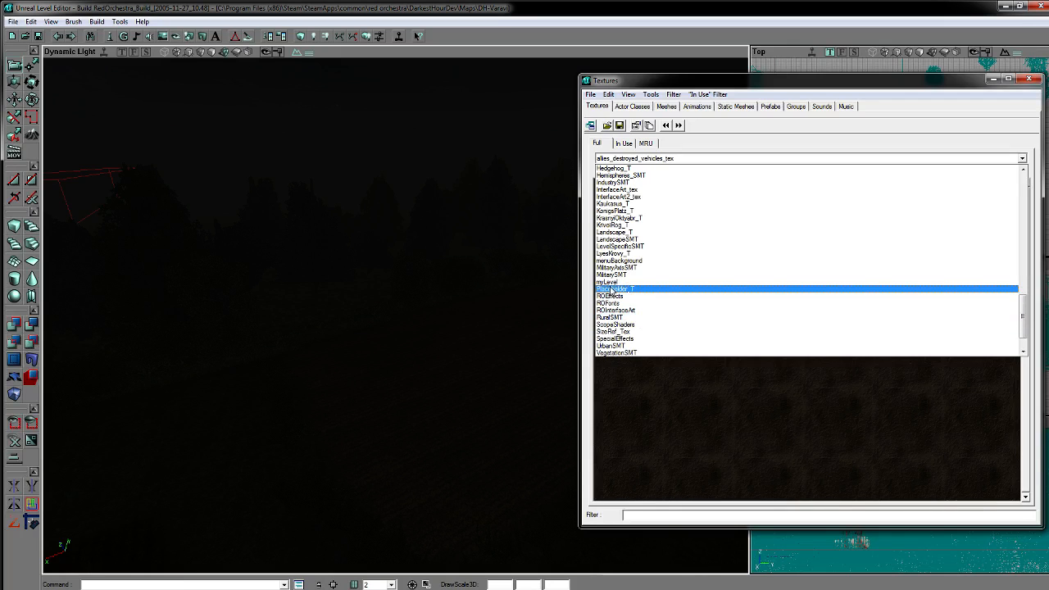
click(627, 282)
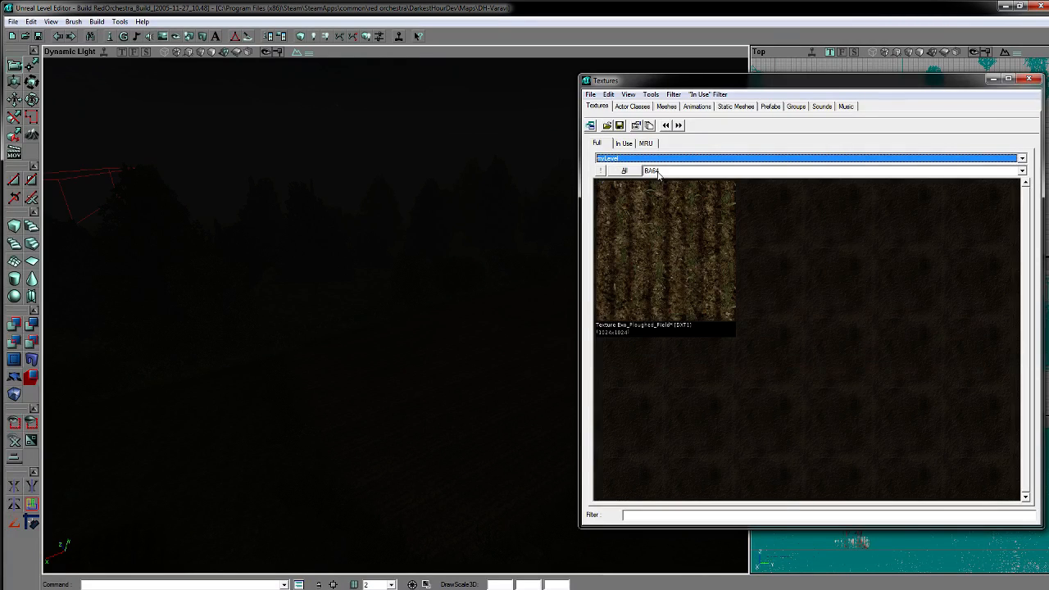
click(632, 172)
drag(1027, 221, 1038, 190)
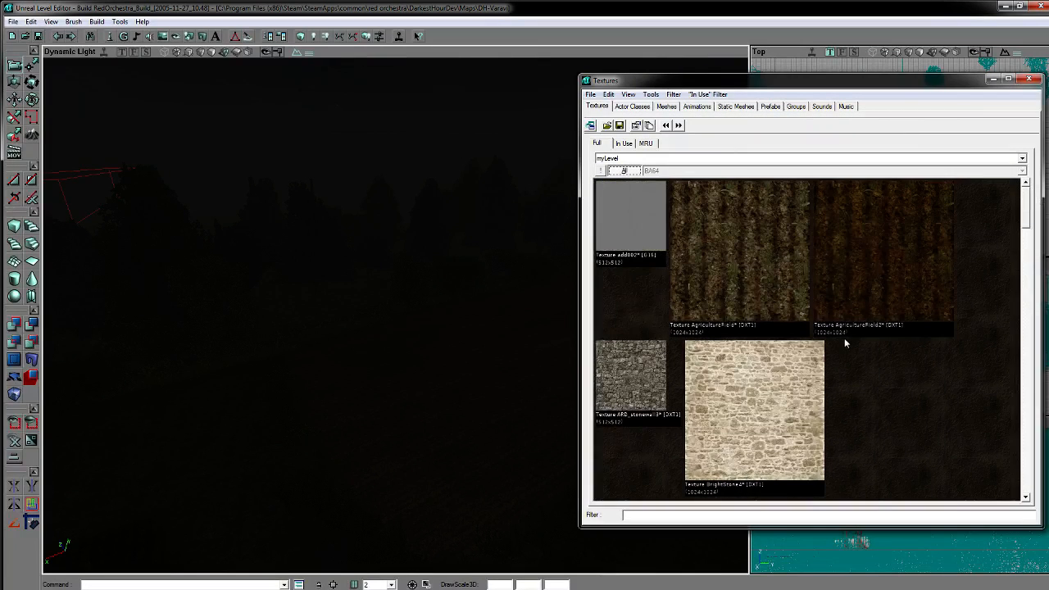
Step: Move the texture browser over the perspective view and select the myLevel AgricultureField texture
drag(473, 368, 508, 303)
drag(473, 368, 475, 416)
drag(835, 92, 381, 105)
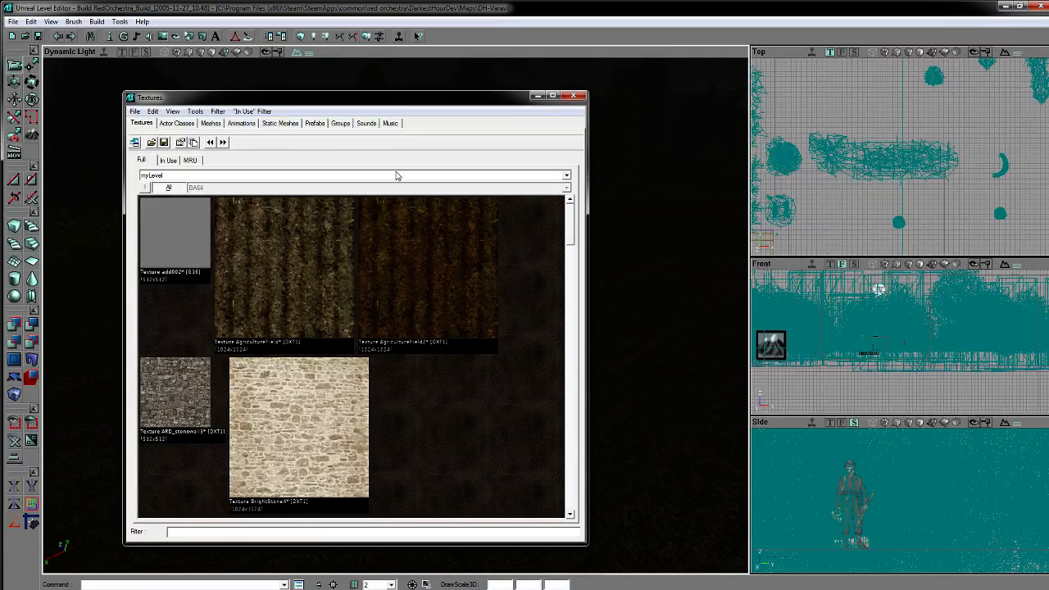
drag(442, 97, 379, 87)
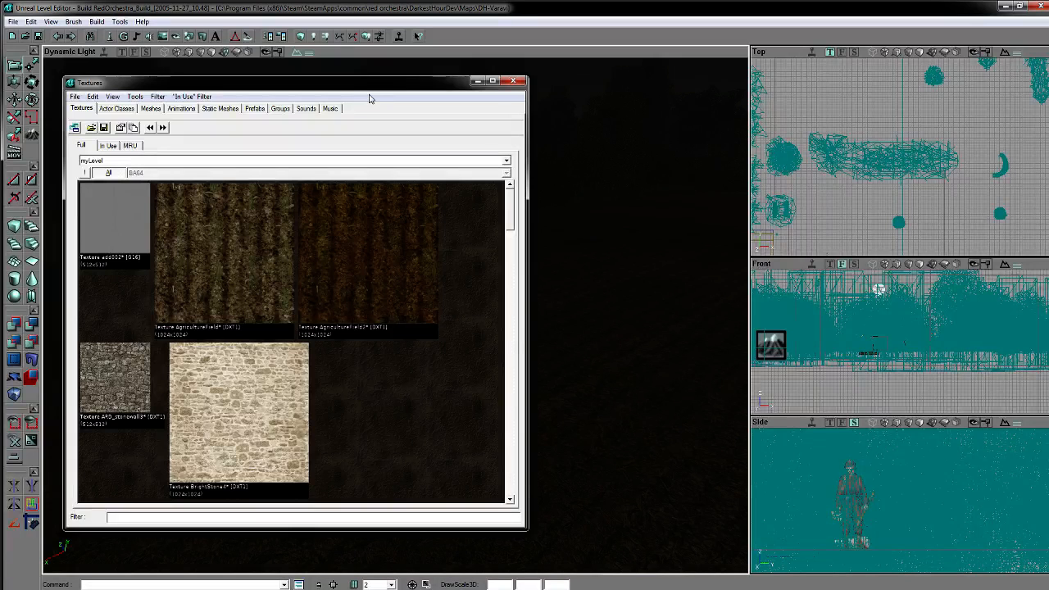
click(111, 175)
mouse_move(509, 221)
mouse_down()
mouse_move(533, 416)
mouse_move(513, 209)
mouse_up()
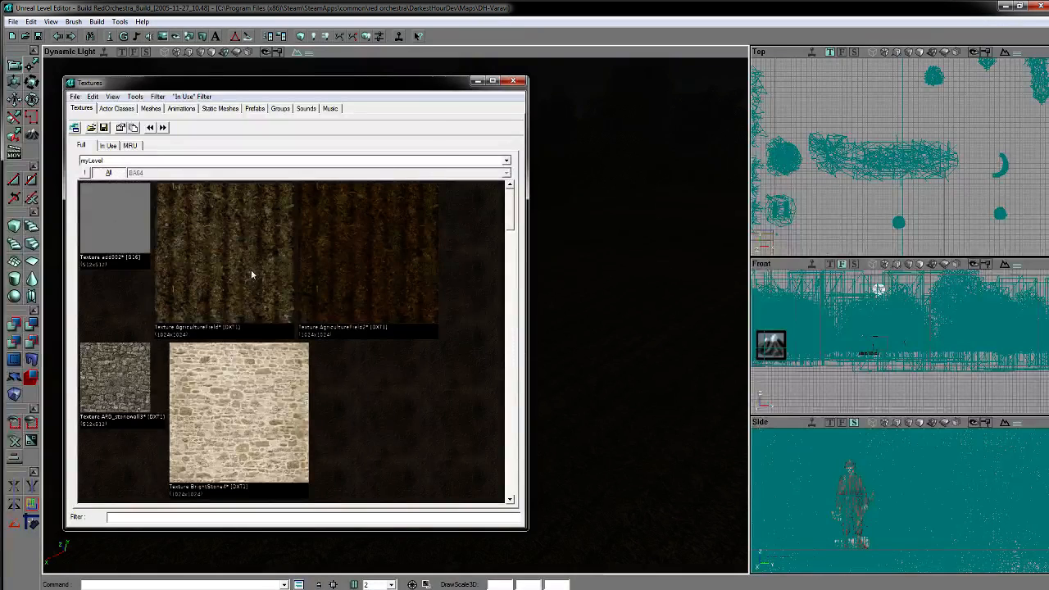
click(229, 270)
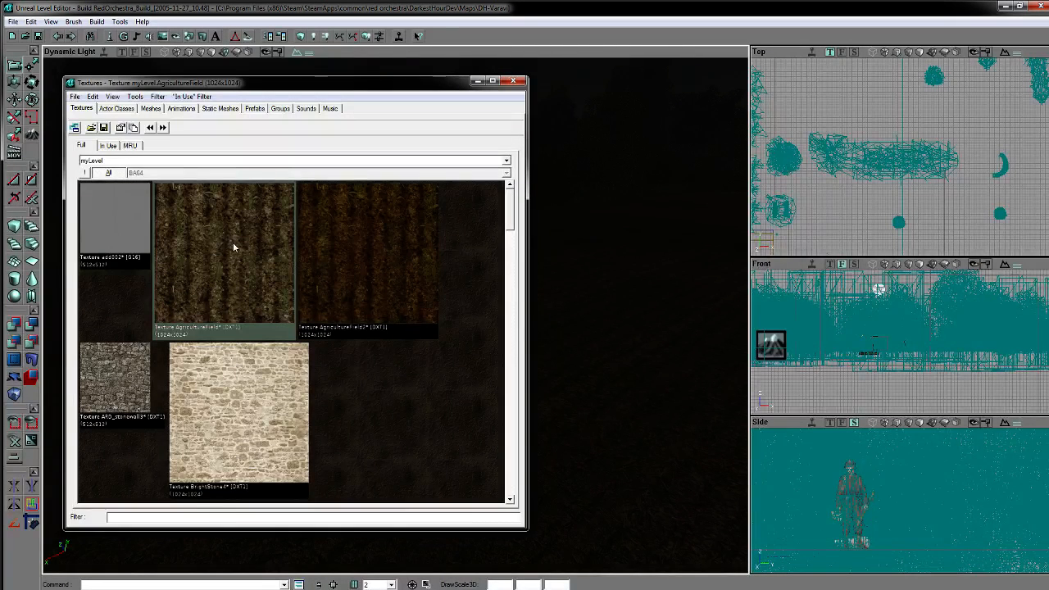
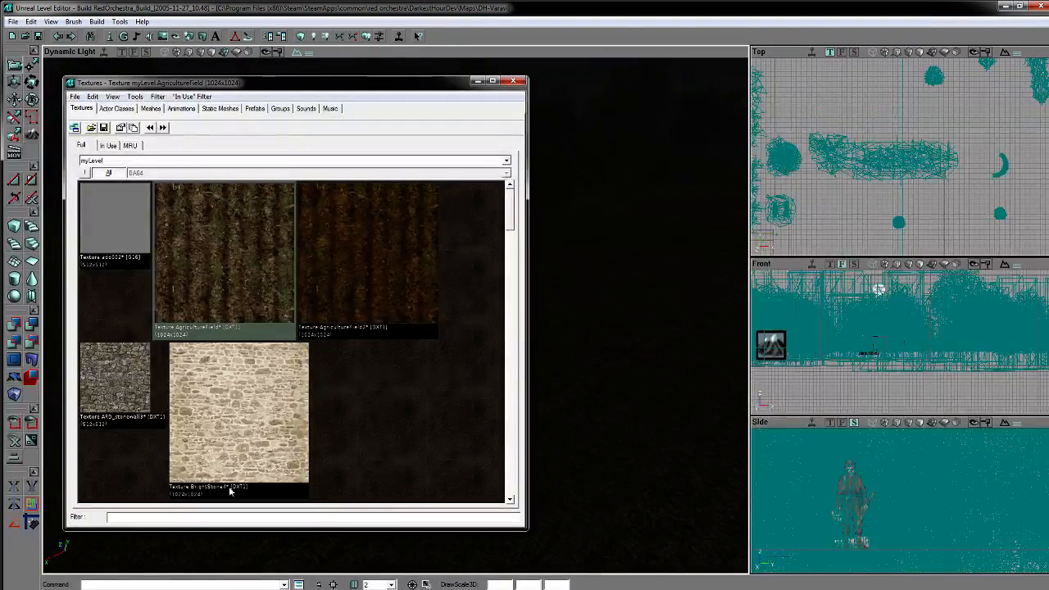
Step: Switch to a second Unreal Level Editor instance and arrange its texture browser beside the myLevel one
key(alt+Tab)
drag(661, 5, 0, 141)
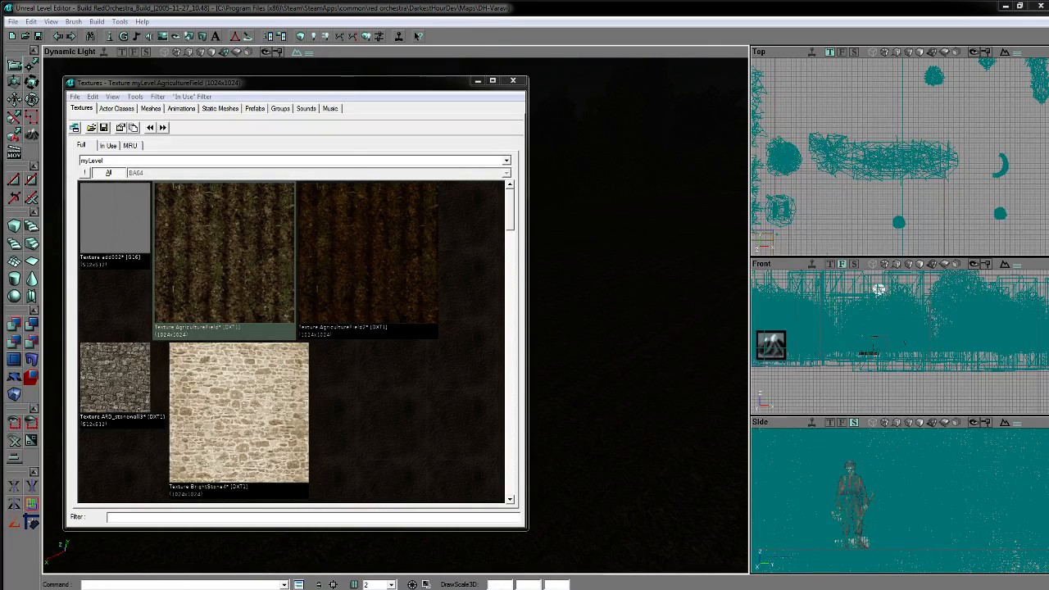
key(alt+Tab)
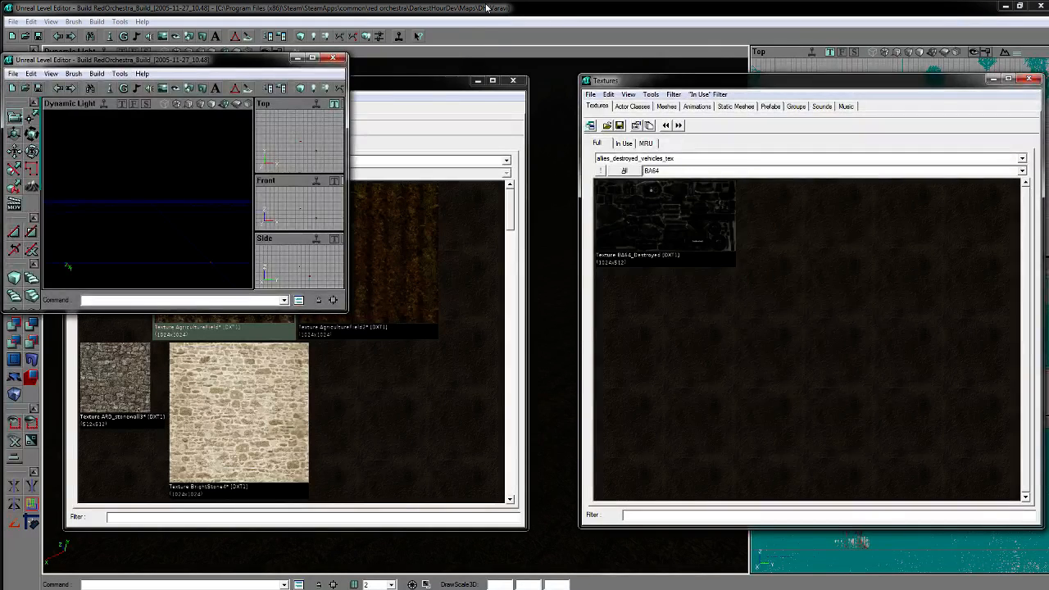
drag(165, 65, 0, 86)
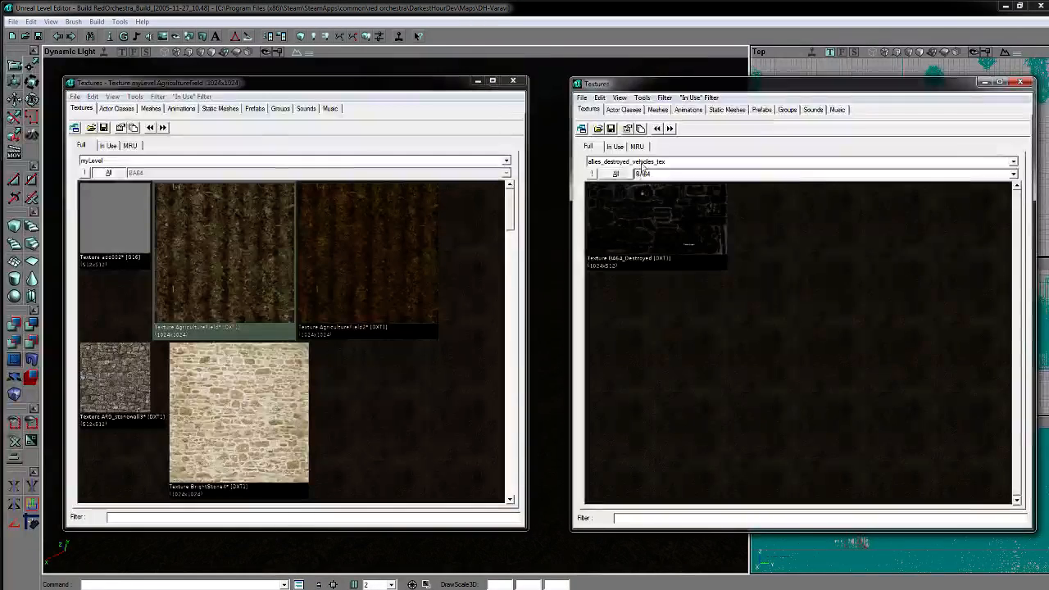
Step: Check the second browser's loaded texture packages and open DH_Ground_tex from the DarkestHourDev library's Textures folder
click(642, 161)
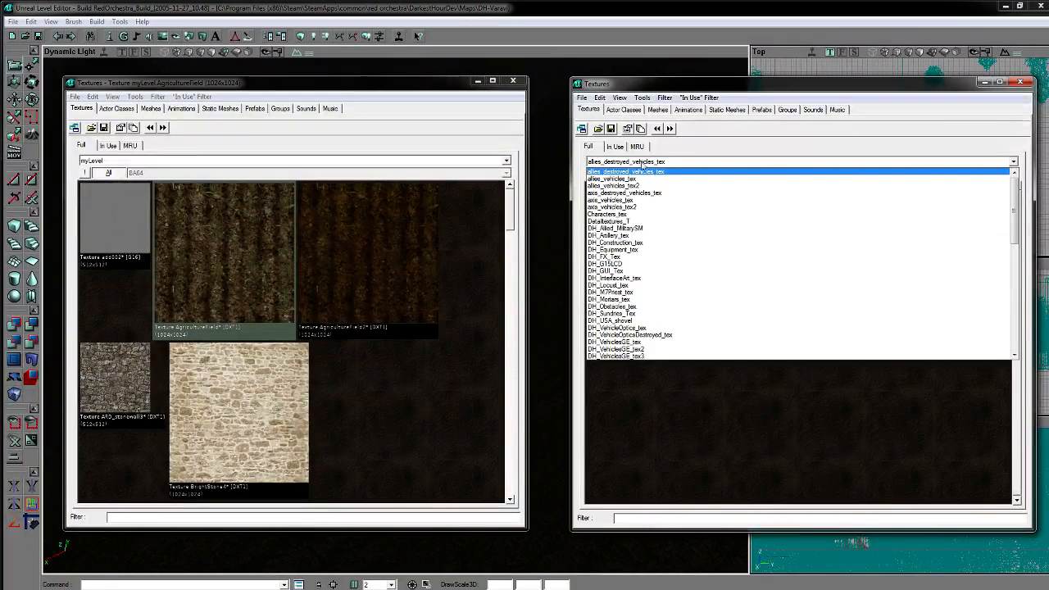
scroll(643, 275, down, 4)
scroll(641, 270, up, 4)
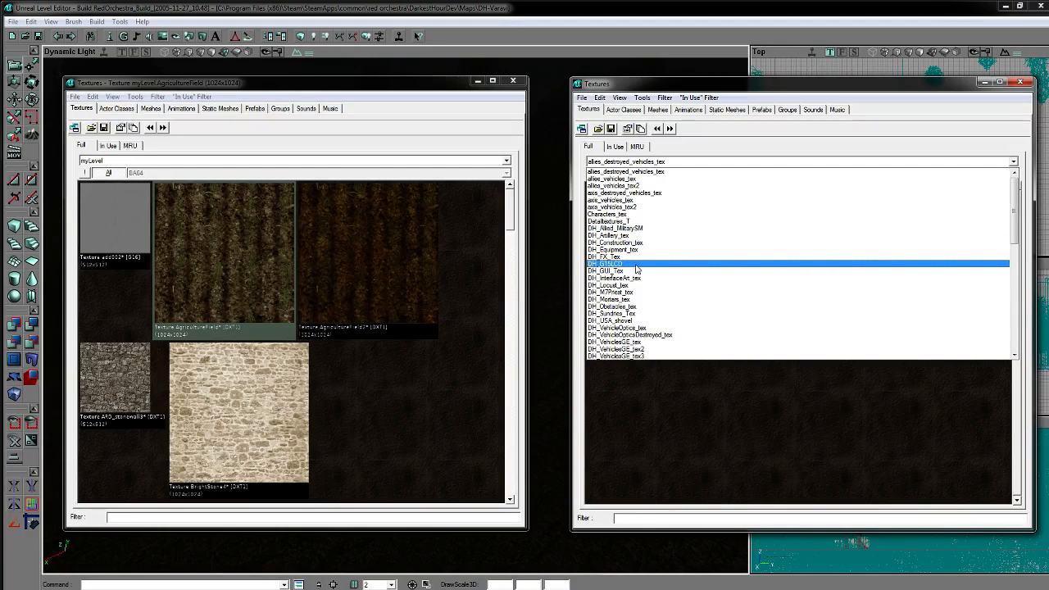
scroll(637, 266, down, 2)
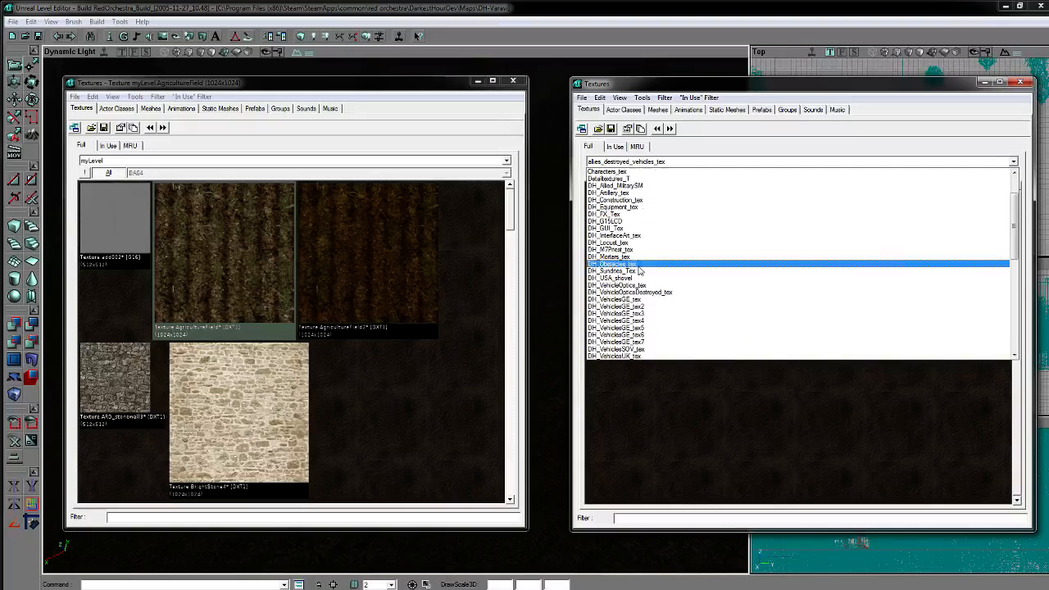
click(589, 102)
click(581, 97)
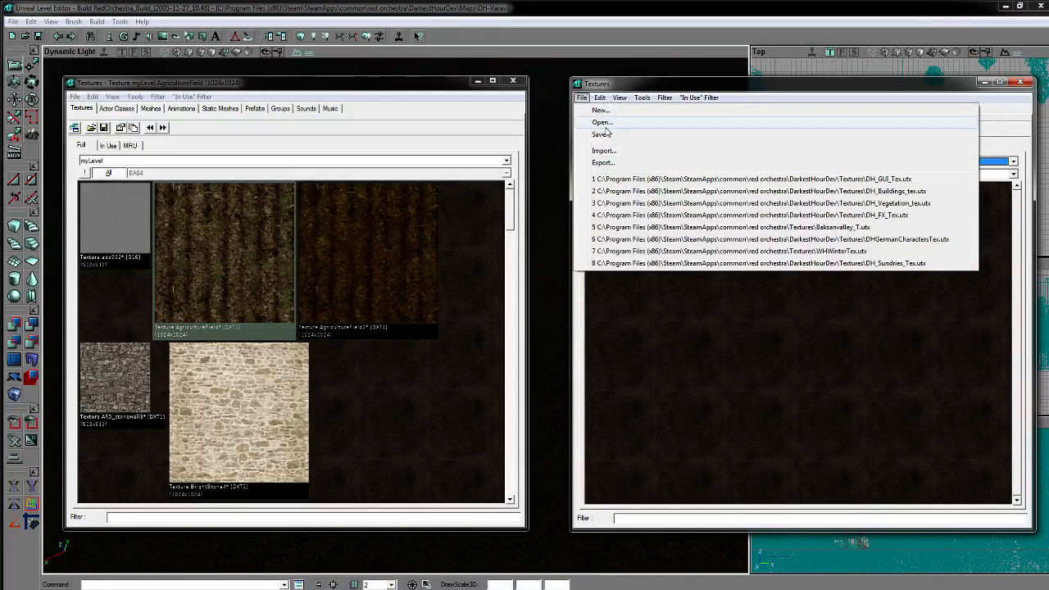
click(603, 123)
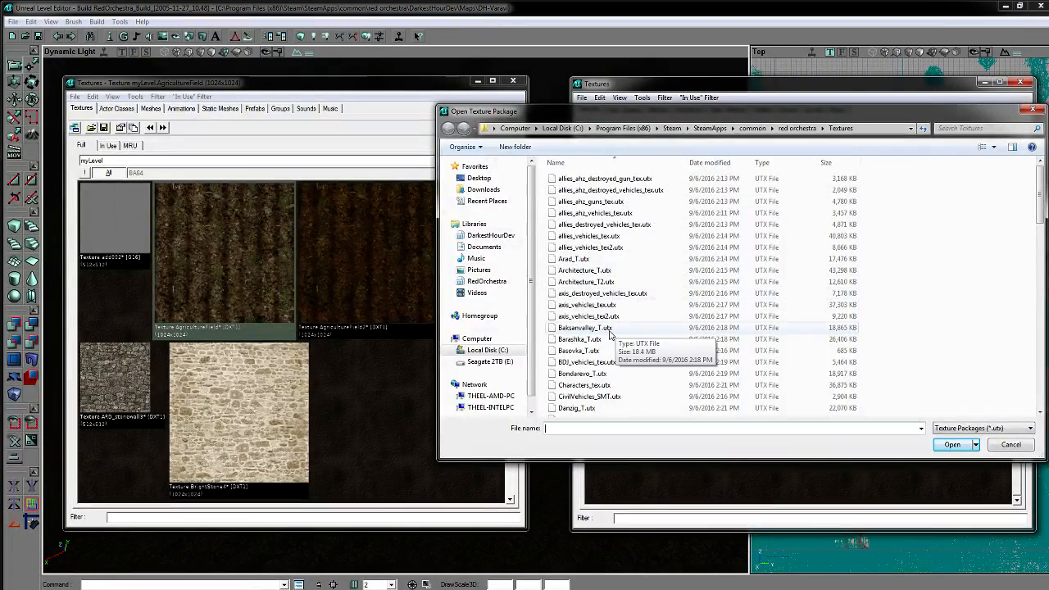
click(490, 235)
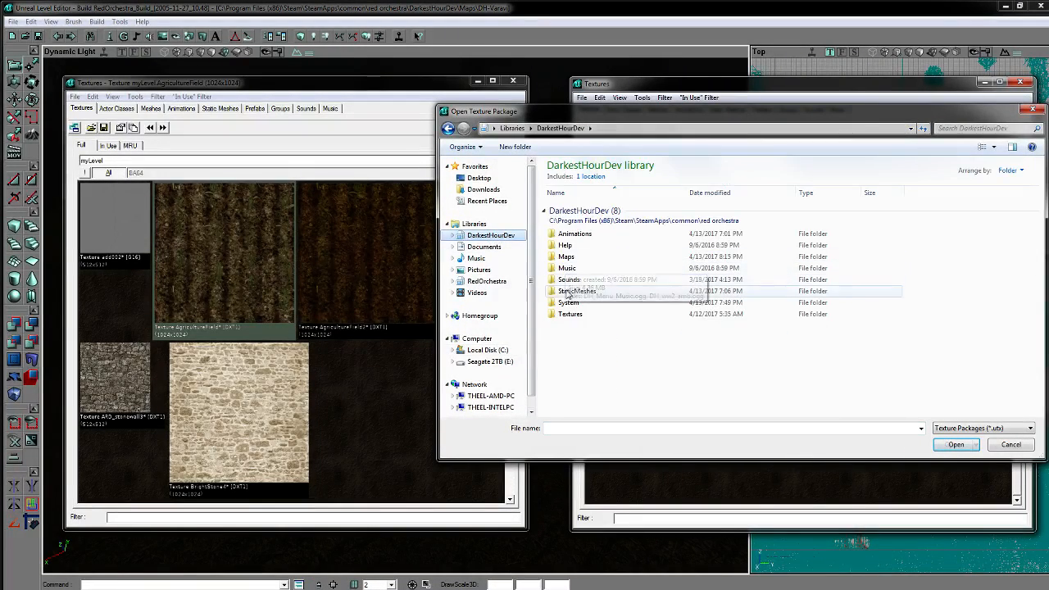
double_click(567, 312)
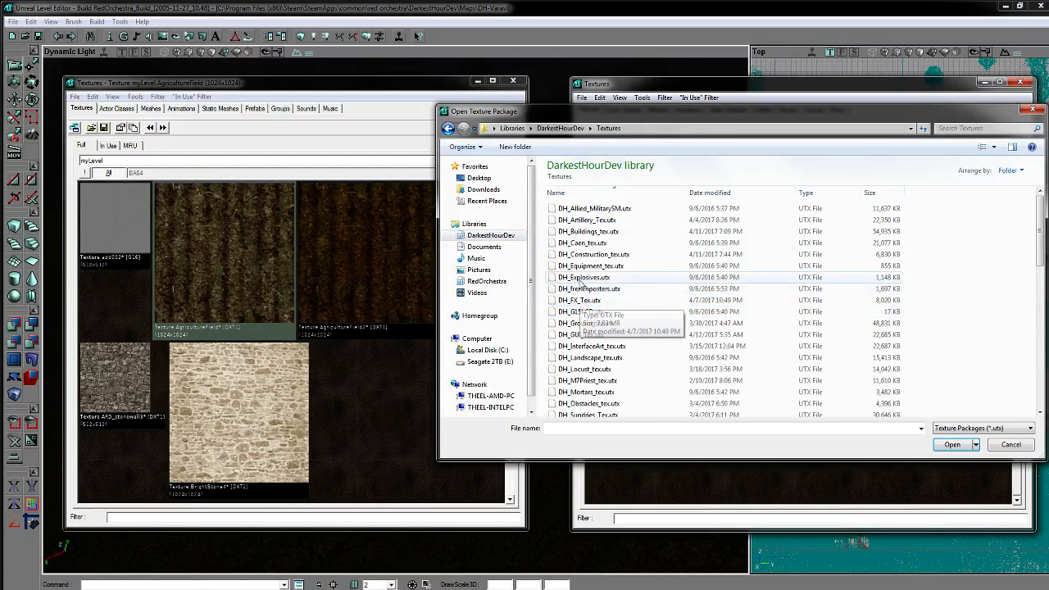
double_click(580, 322)
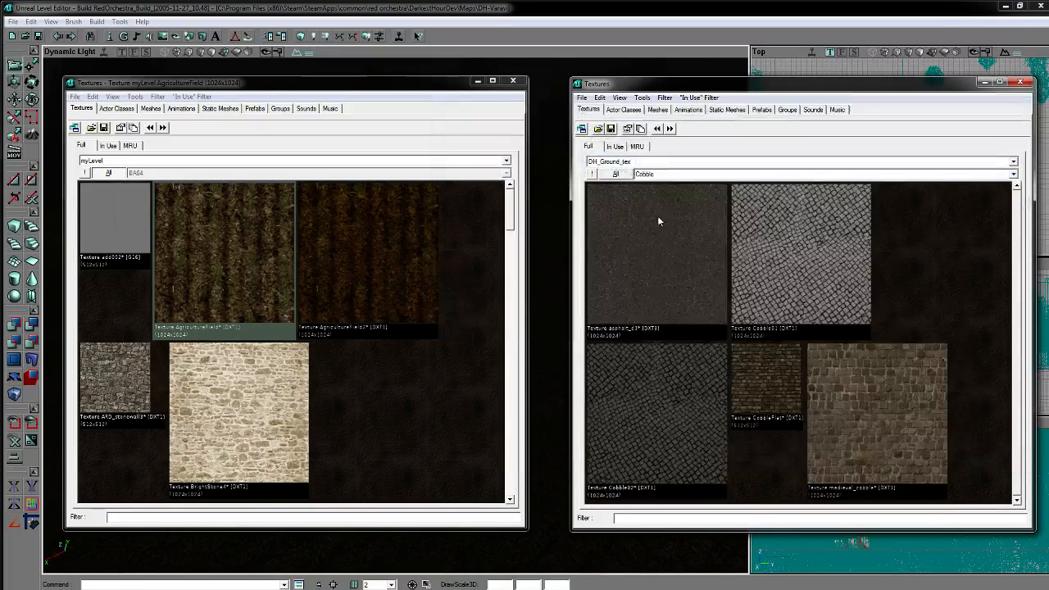
Step: Show the Field group of DH_Ground_tex and open the rename dialog for the myLevel AgricultureField texture
click(654, 174)
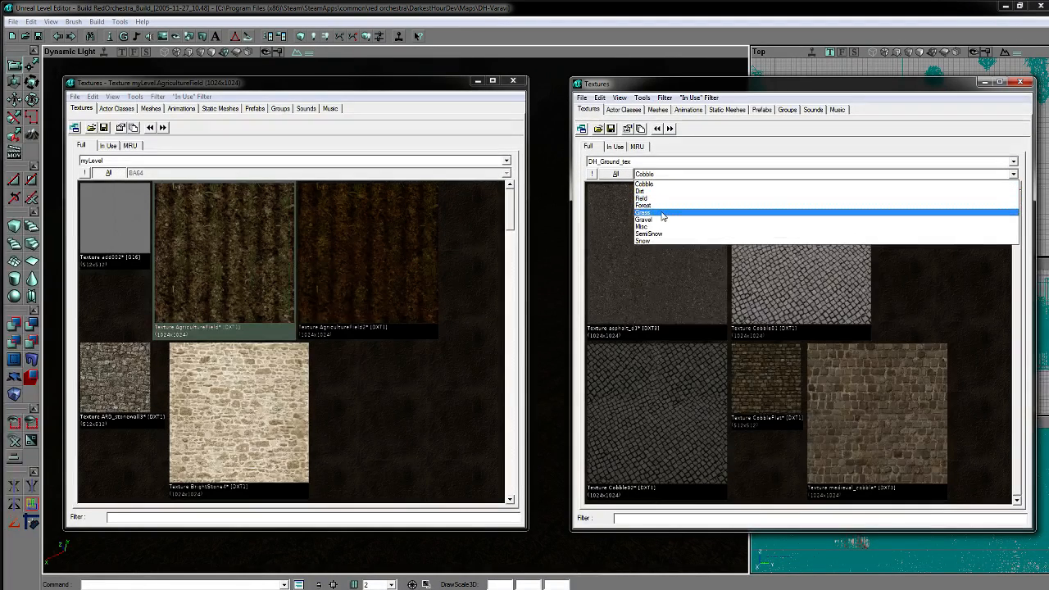
click(643, 197)
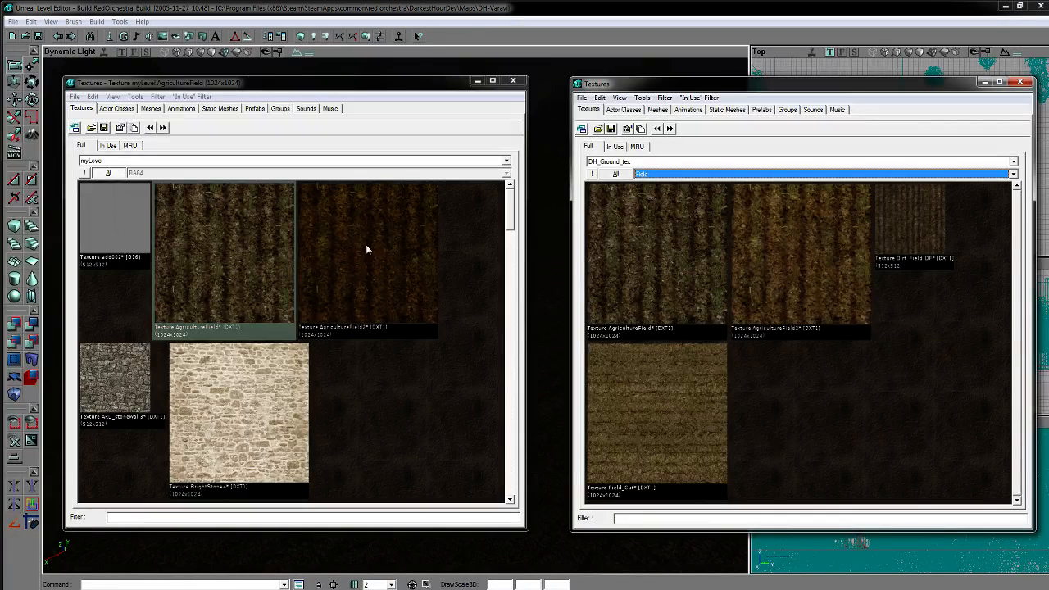
right_click(235, 258)
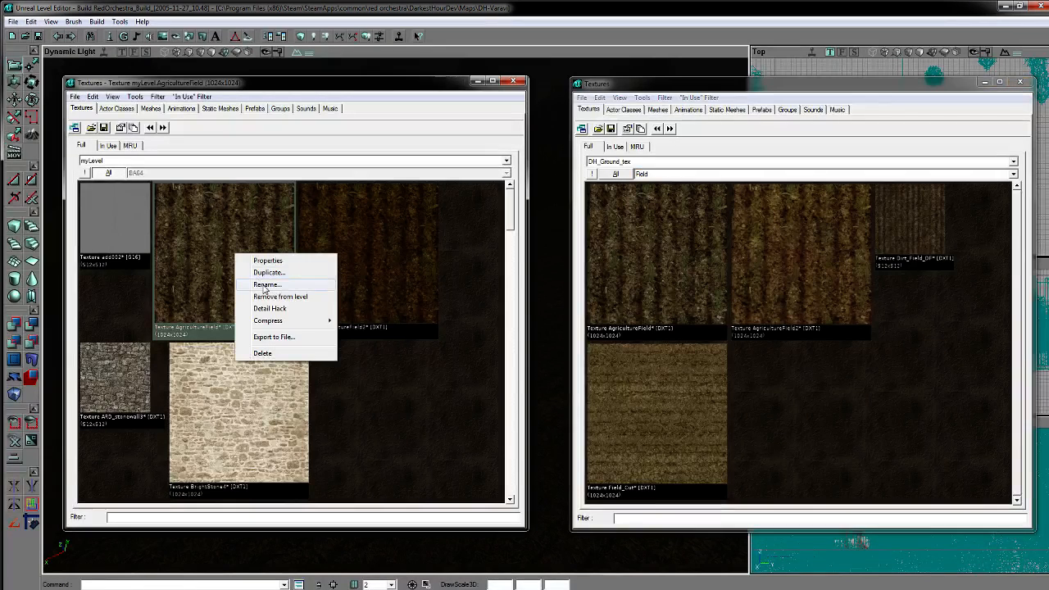
click(266, 284)
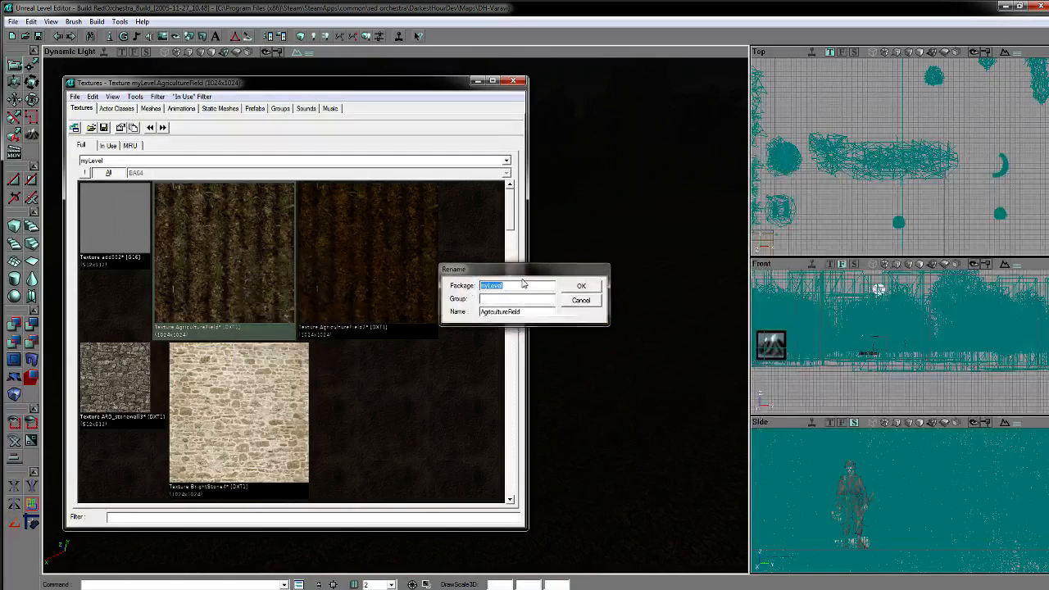
drag(520, 269, 425, 277)
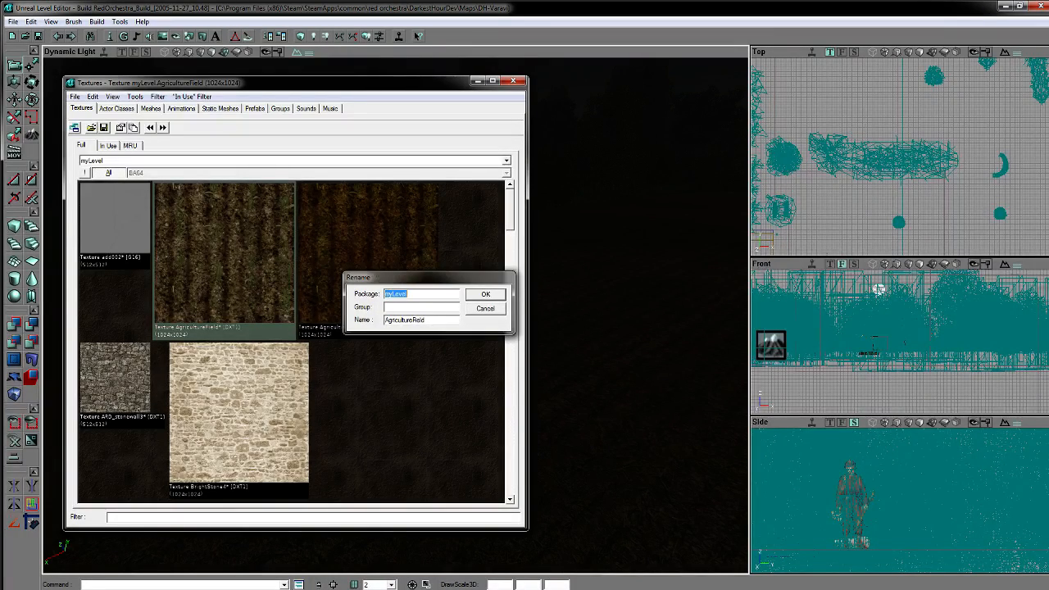
Step: Bring back the second editor's texture browser and place it beside the myLevel browser
key(alt+Tab)
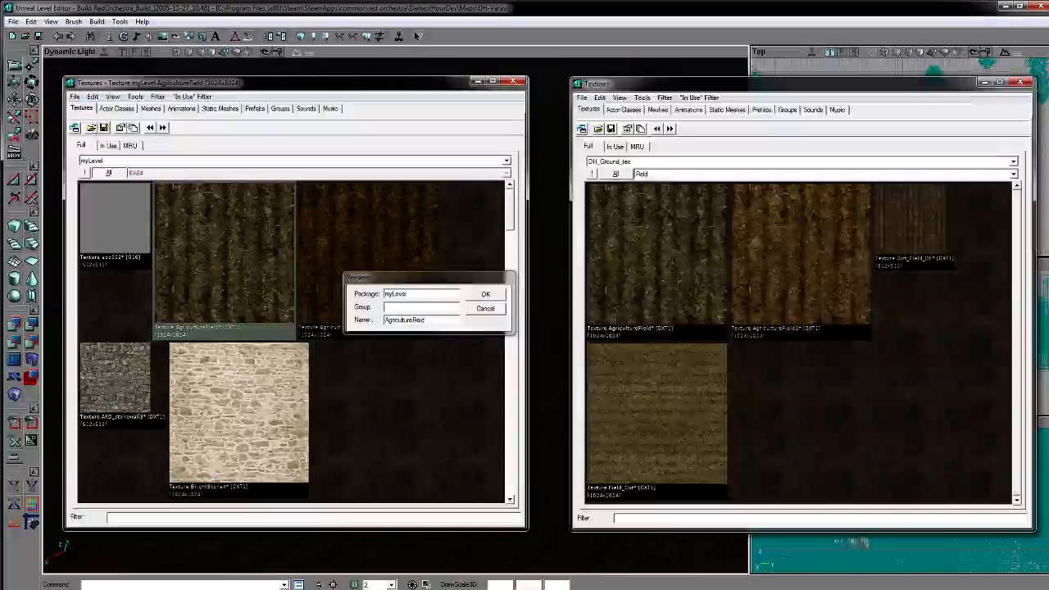
click(398, 306)
key(alt+Tab)
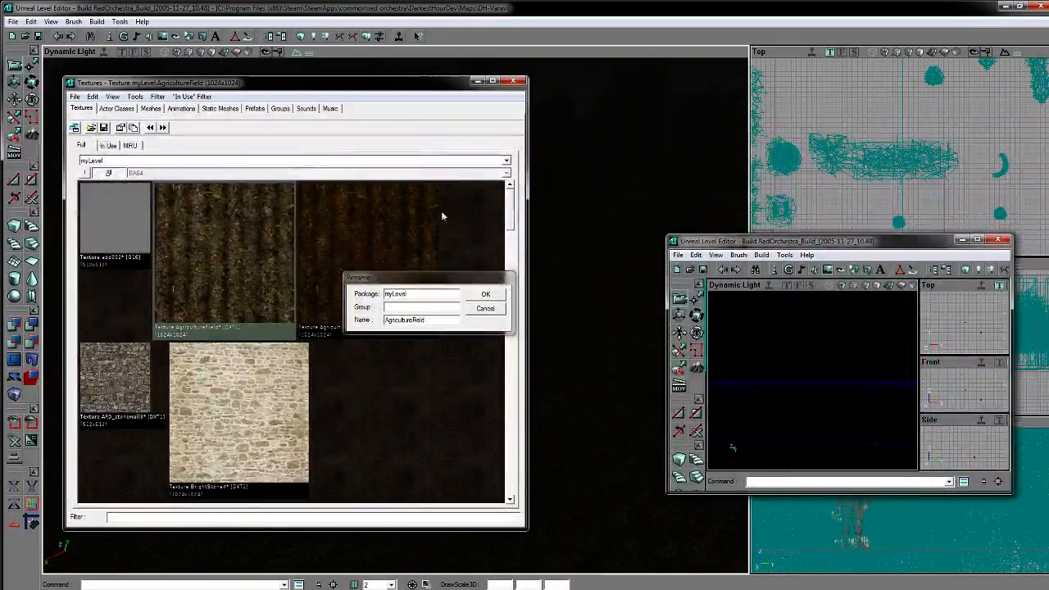
click(407, 306)
key(alt+Tab)
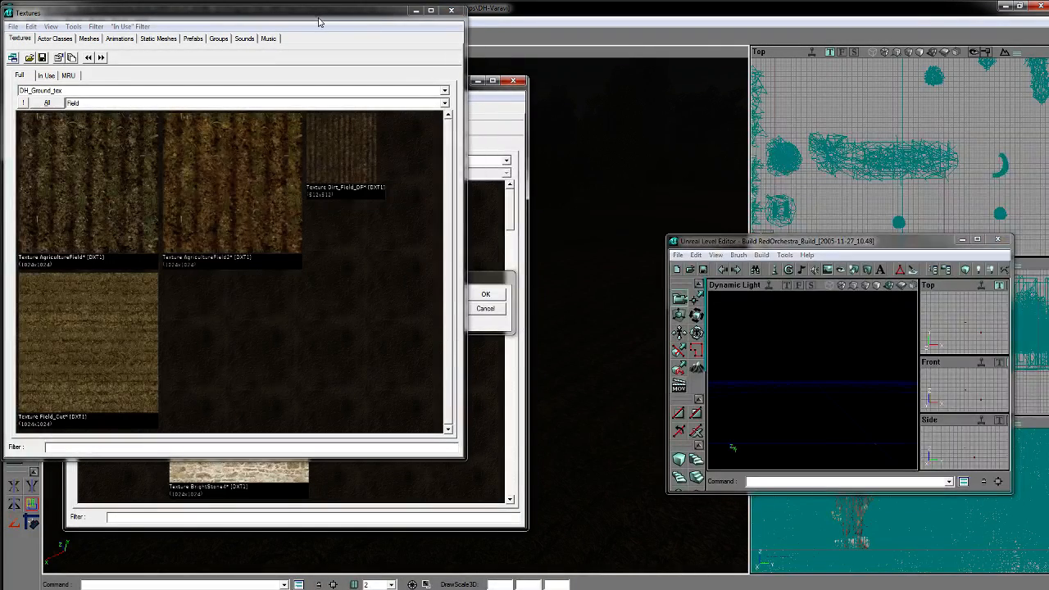
drag(368, 33, 860, 74)
Step: Copy the package name from the library's AgricultureField texture and set the myLevel texture's package to DH_Ground_tex
right_click(630, 283)
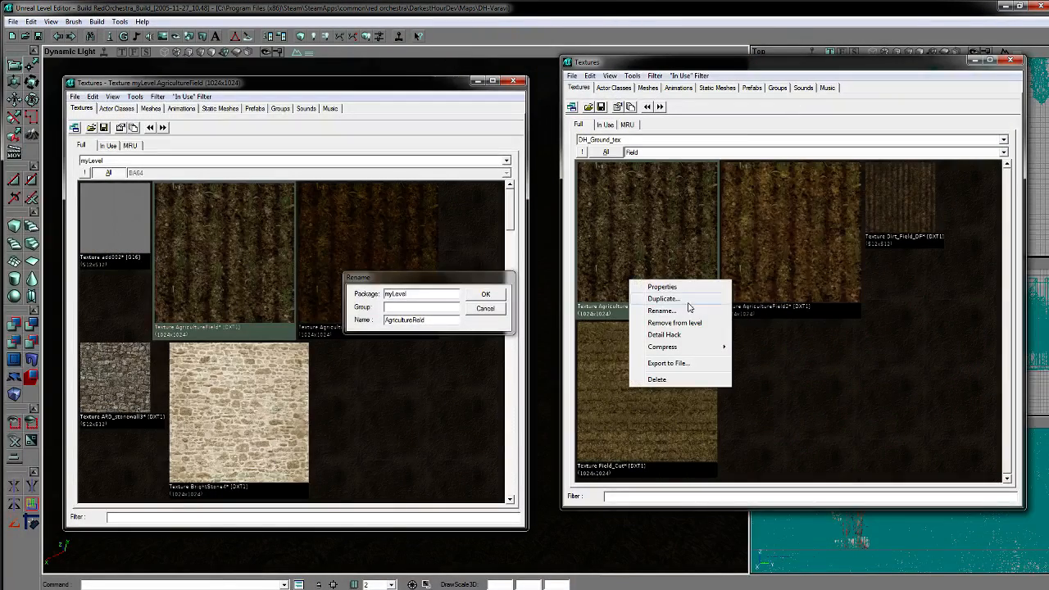
click(673, 312)
key(ctrl+c)
drag(540, 270, 657, 272)
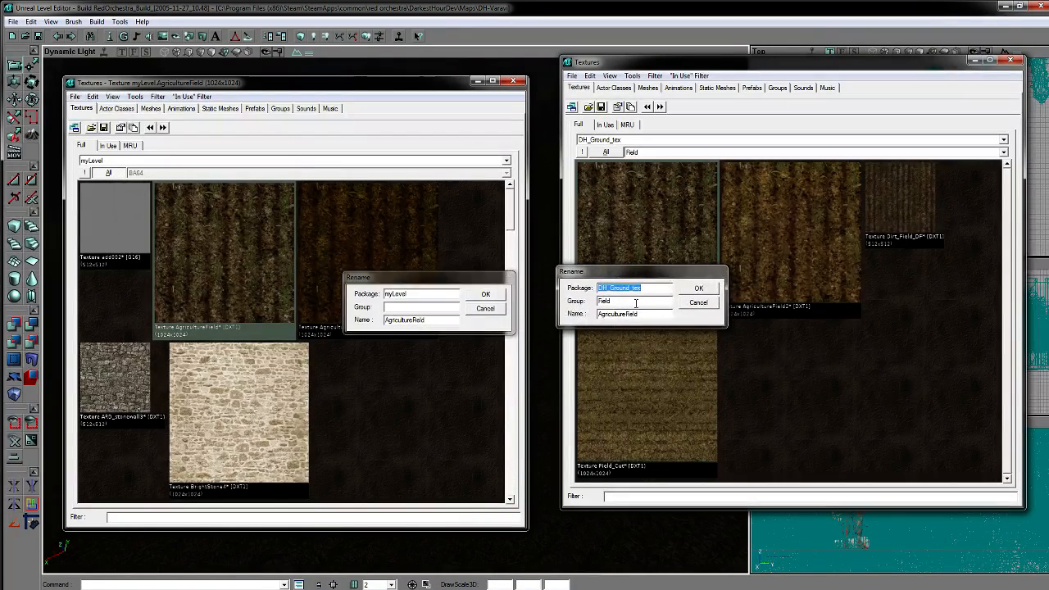
drag(421, 294, 351, 299)
key(ctrl+v)
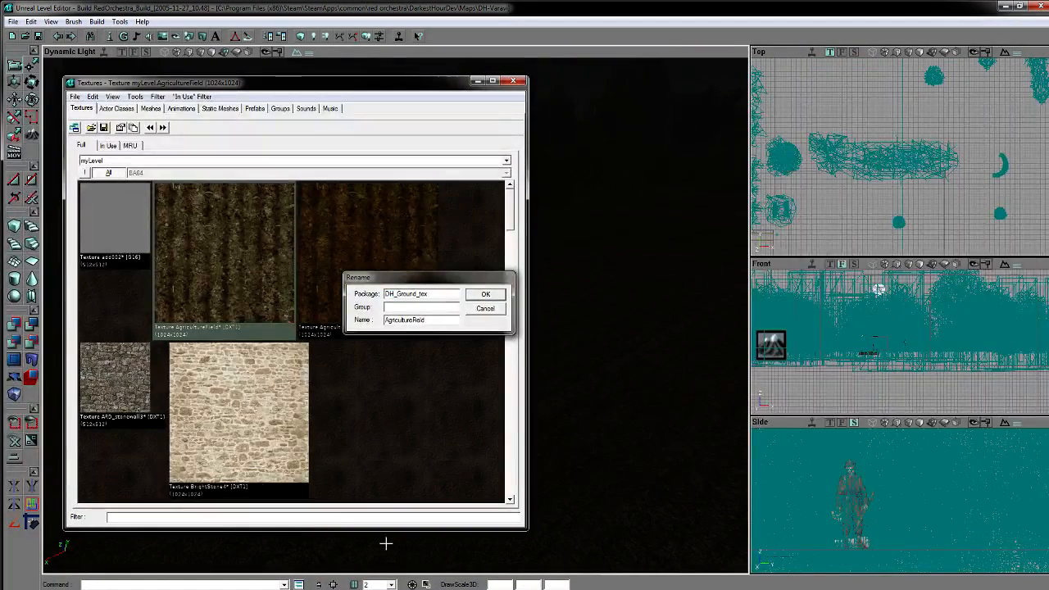
Step: Set the myLevel texture's group to Field and its name to AgricultureField from the library texture, and apply the rename
key(alt+Tab)
double_click(606, 300)
key(ctrl+c)
key(alt+Tab)
key(ctrl+v)
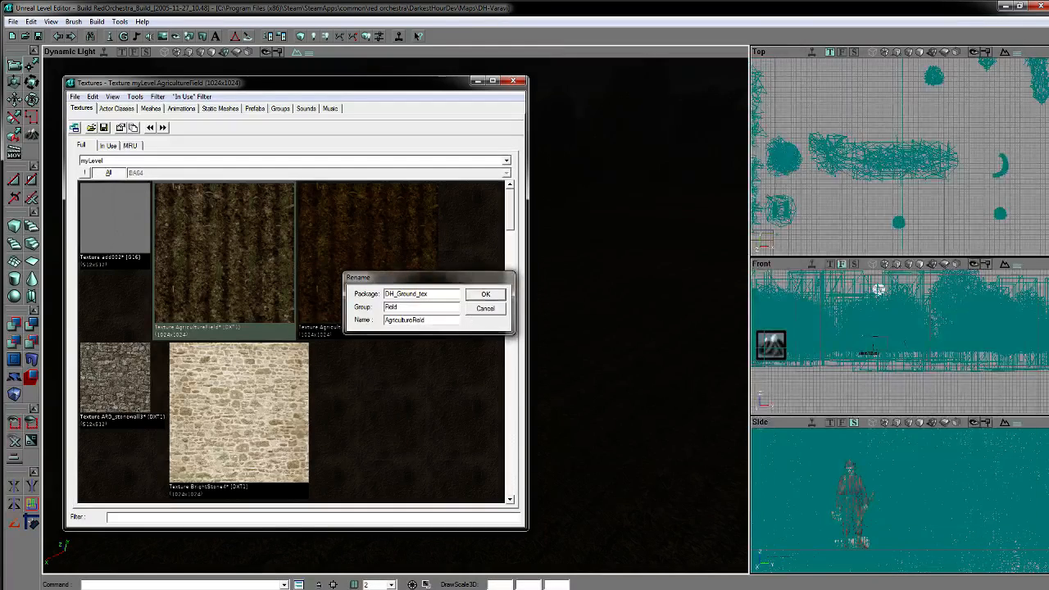
key(alt+Tab)
key(Tab)
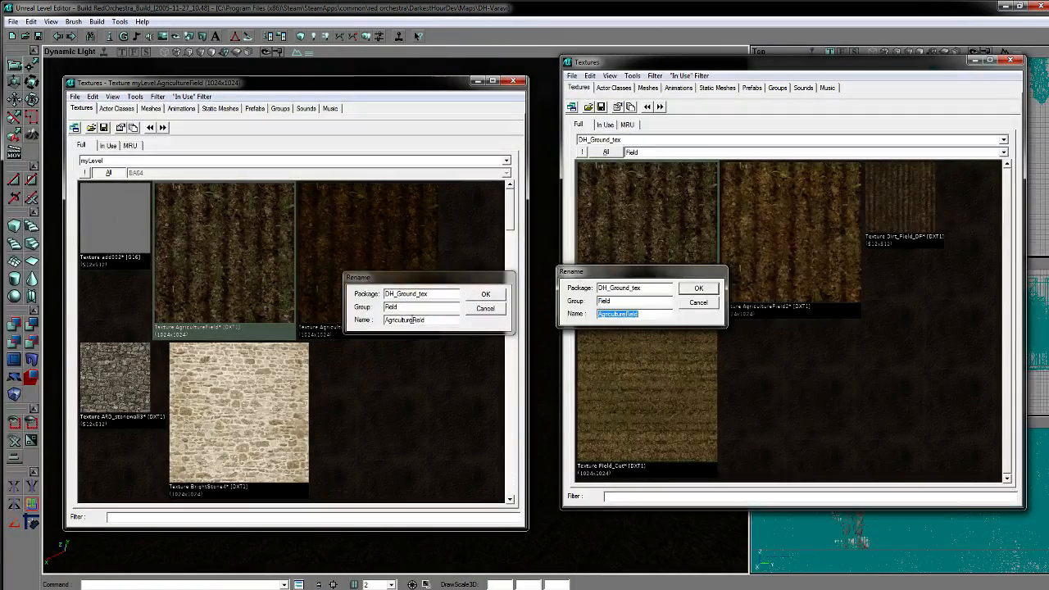
double_click(412, 320)
key(ctrl+v)
click(484, 294)
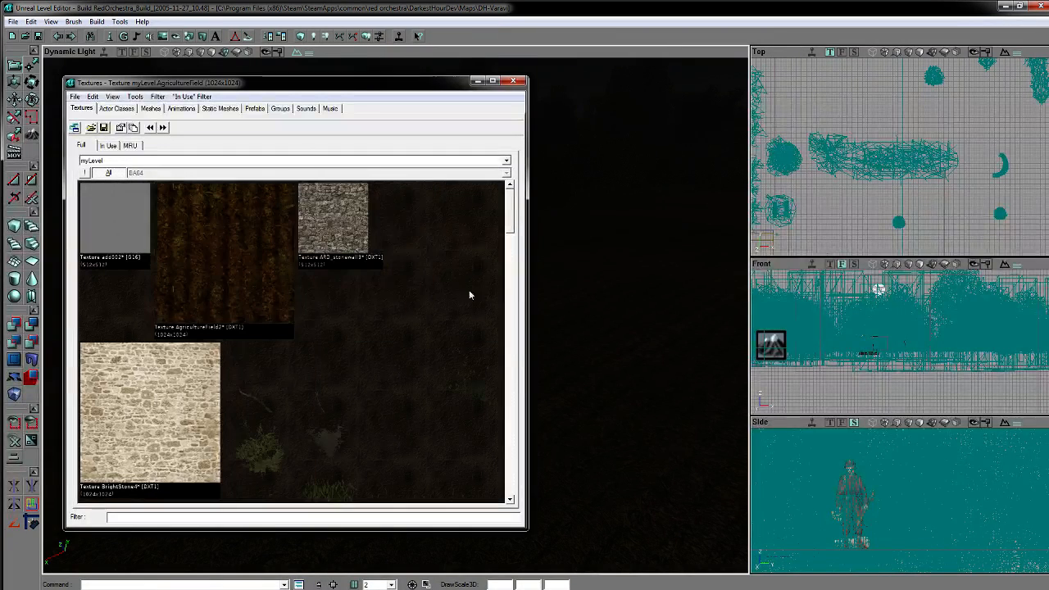
Step: Dismiss the library's AgricultureField rename dialog and open the one for the library's AgricultureField2 texture
key(alt+Tab)
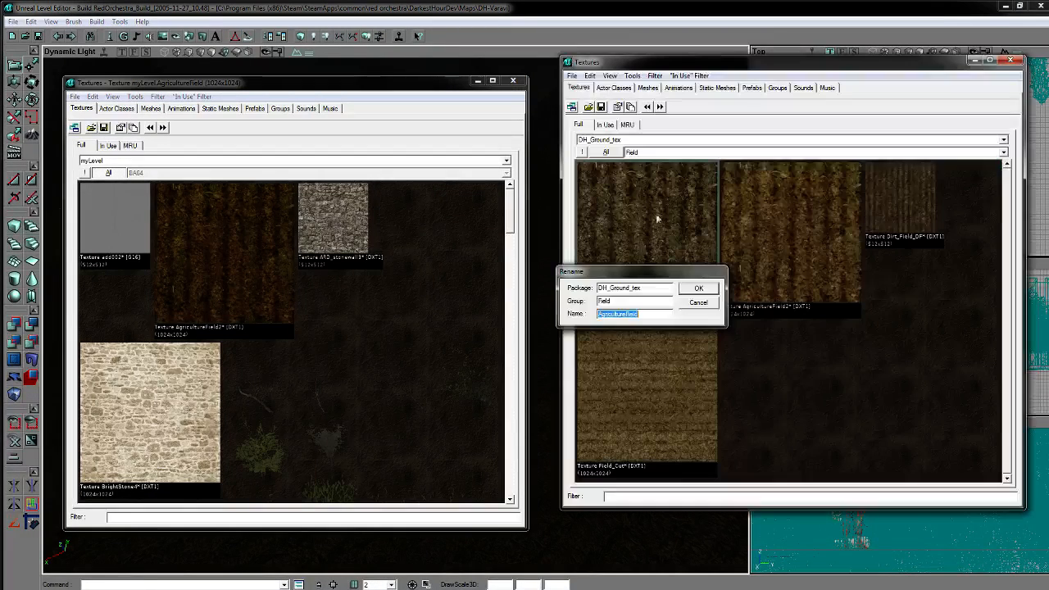
click(693, 305)
right_click(752, 270)
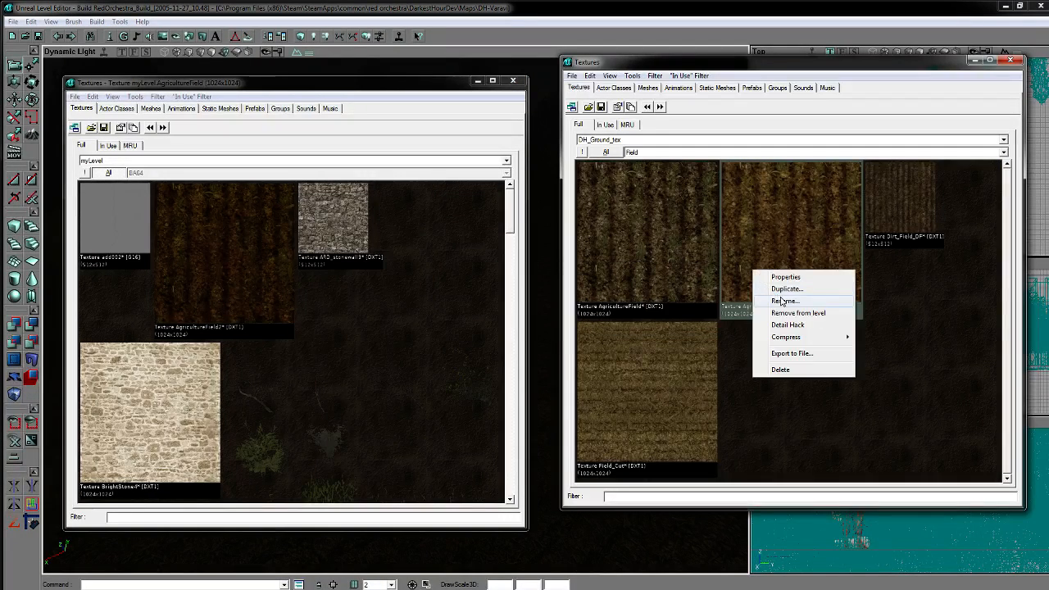
click(781, 302)
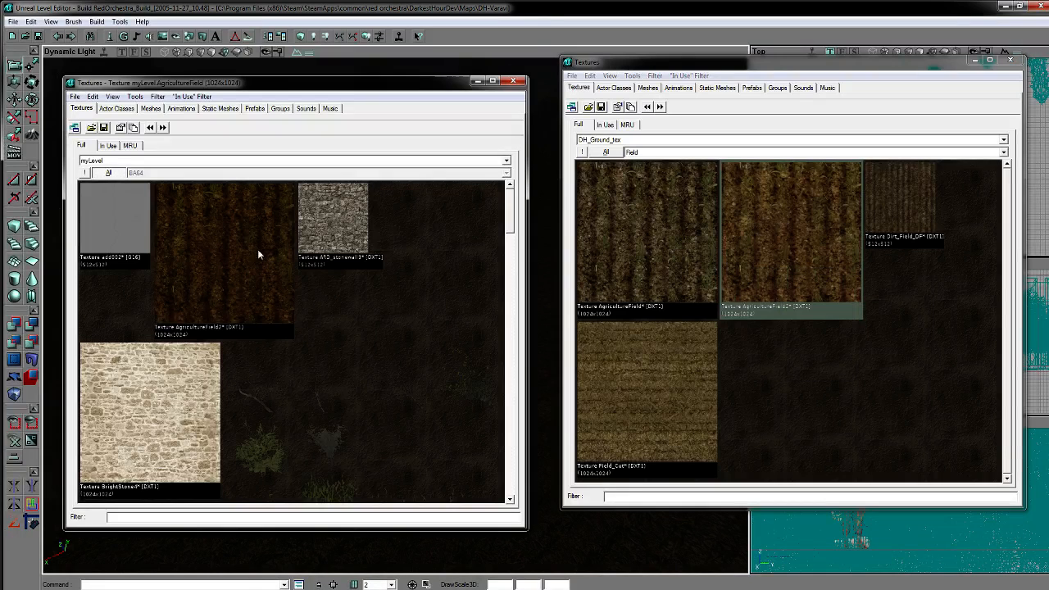
right_click(775, 247)
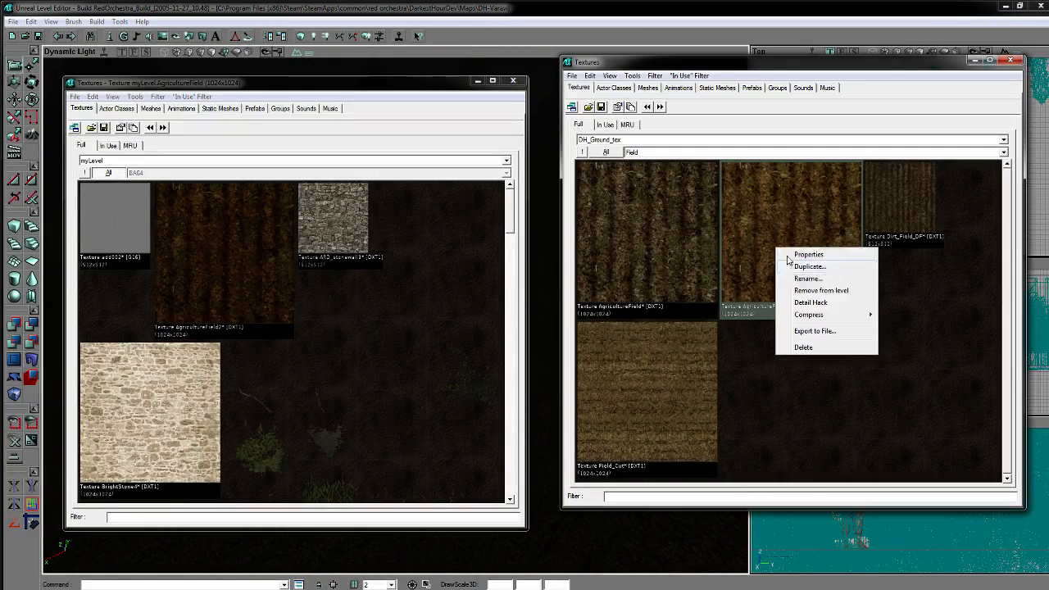
click(818, 278)
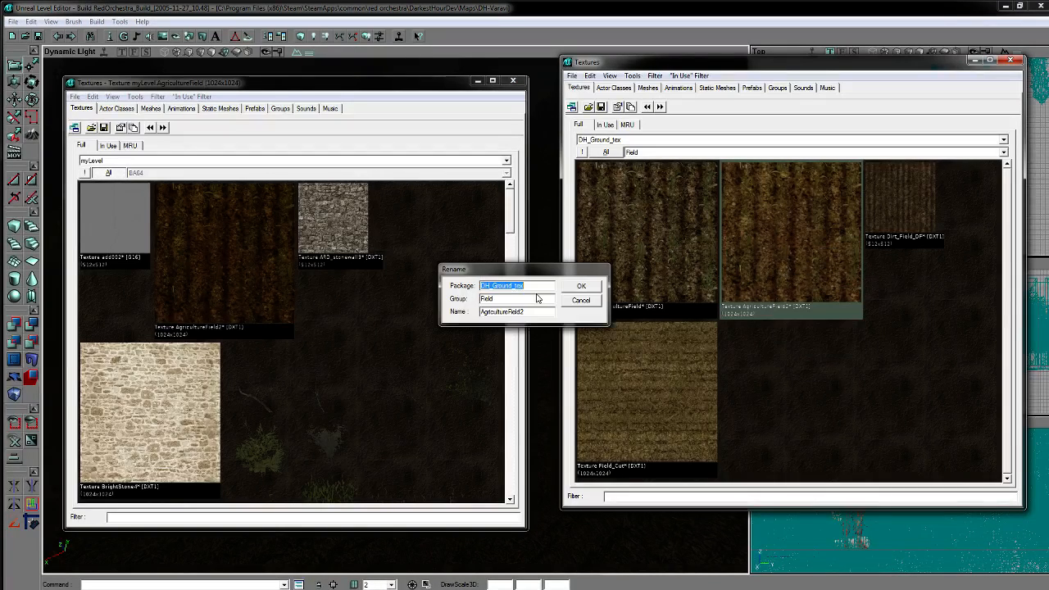
Step: Open the rename dialog for myLevel's AgricultureField2 texture and set its package to DH_Ground_tex
right_click(227, 271)
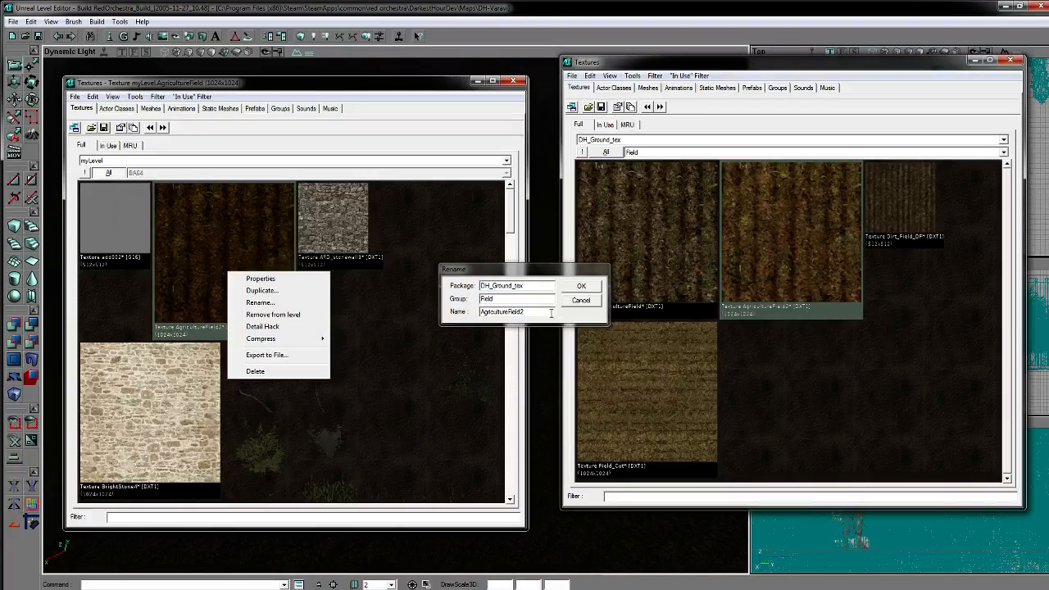
click(261, 303)
key(ctrl+v)
drag(522, 273, 324, 273)
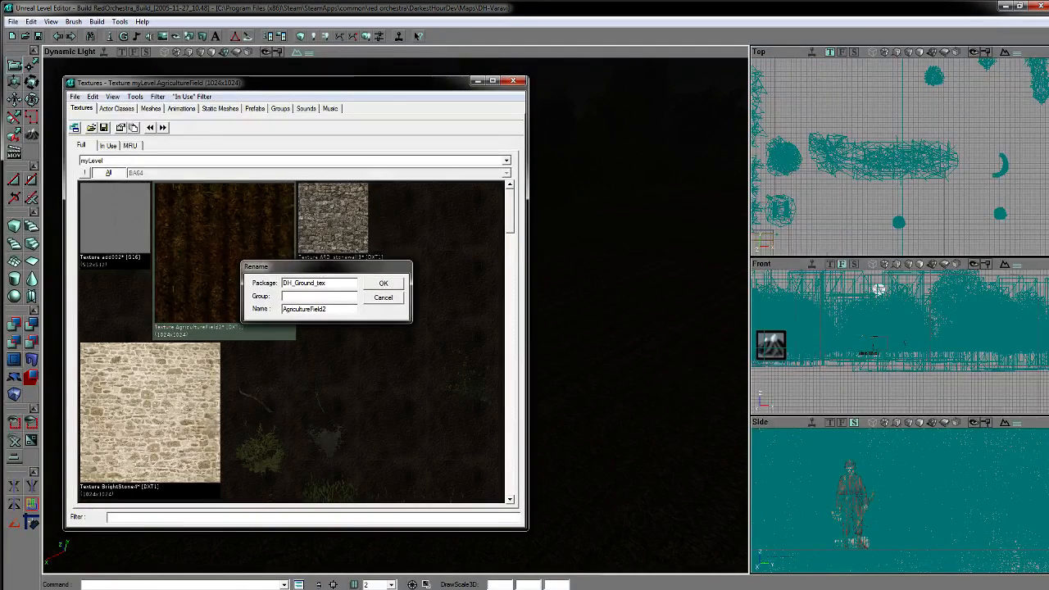
Step: Set the group of myLevel's AgricultureField2 to Field, apply the rename, and dismiss the library's rename dialog
key(alt+Tab)
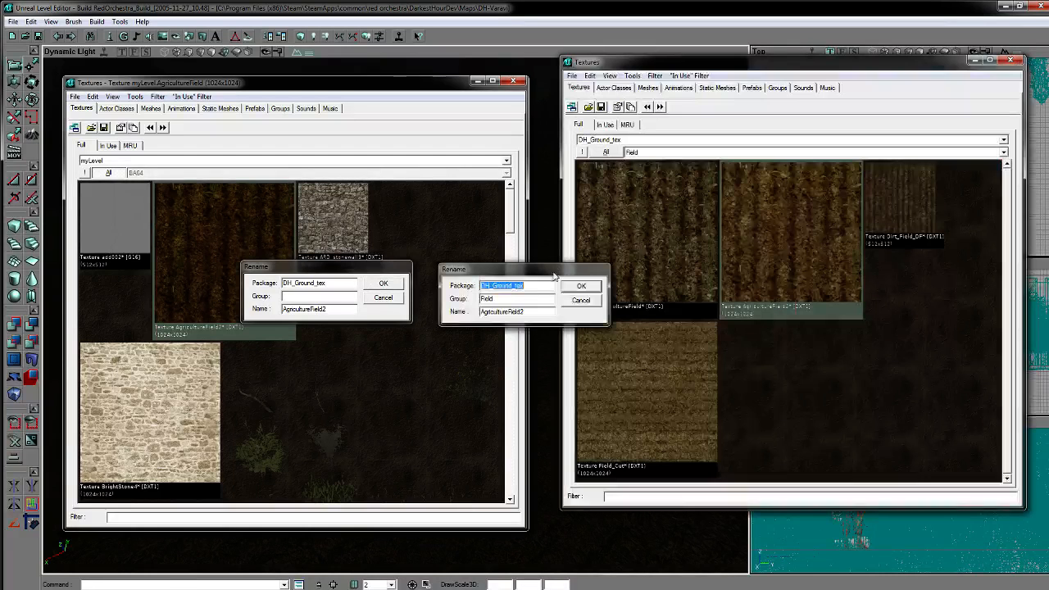
double_click(488, 297)
click(298, 302)
click(297, 296)
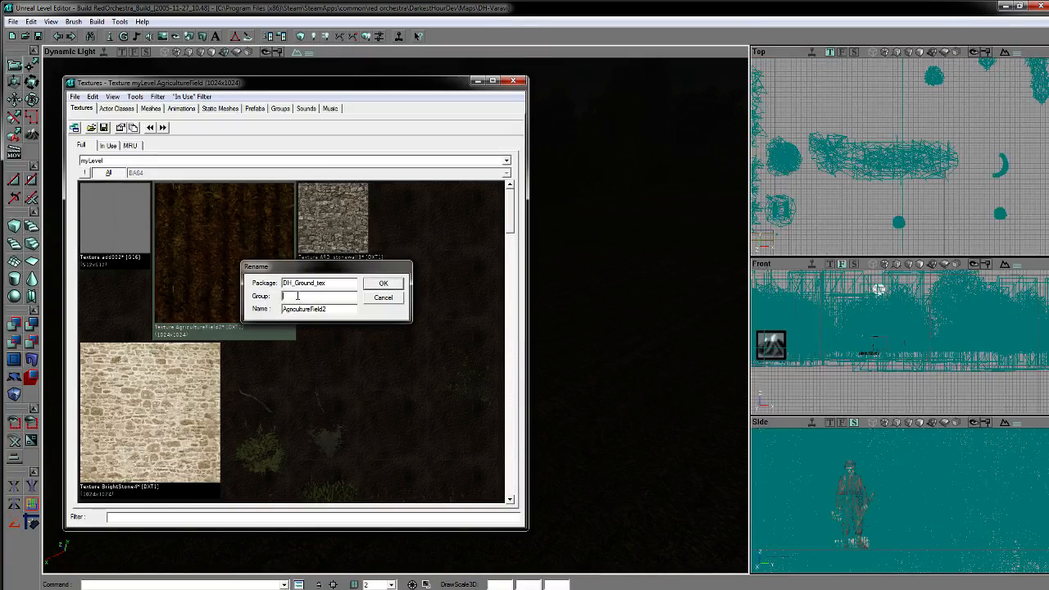
key(alt+Tab)
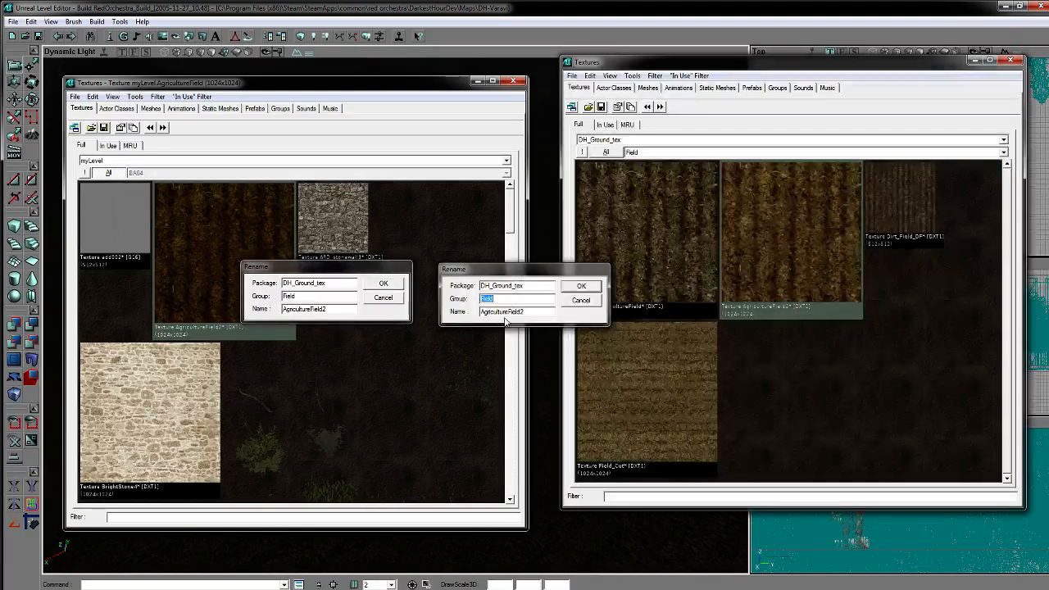
click(385, 285)
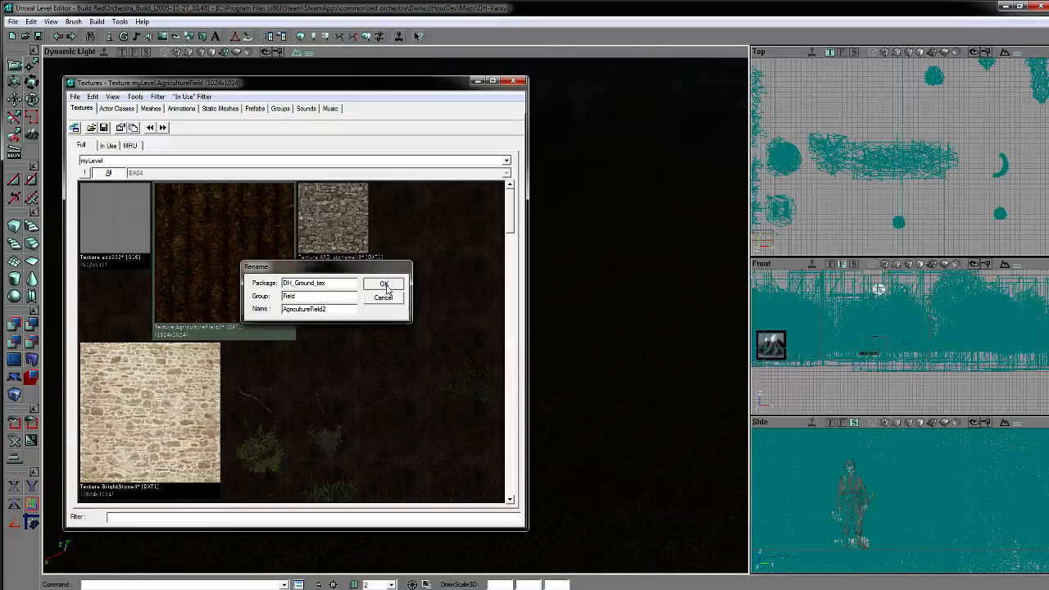
click(383, 284)
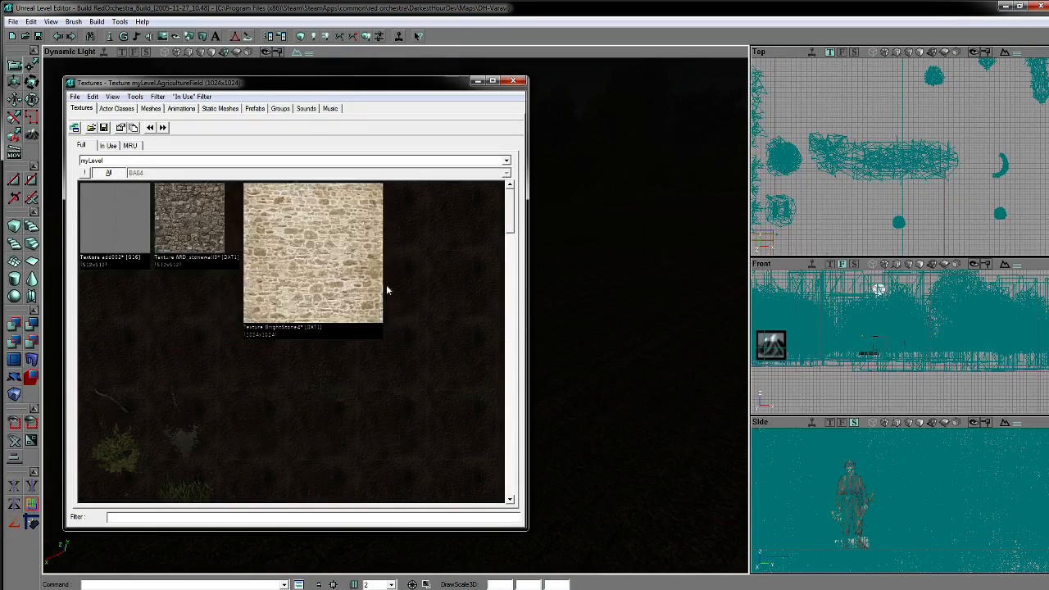
key(alt+Tab)
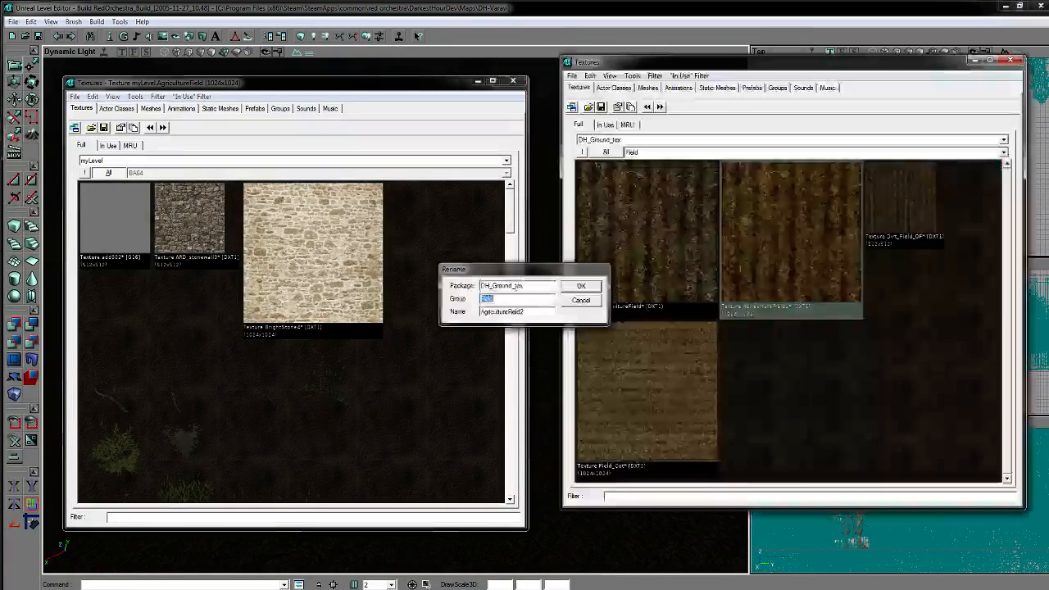
click(580, 301)
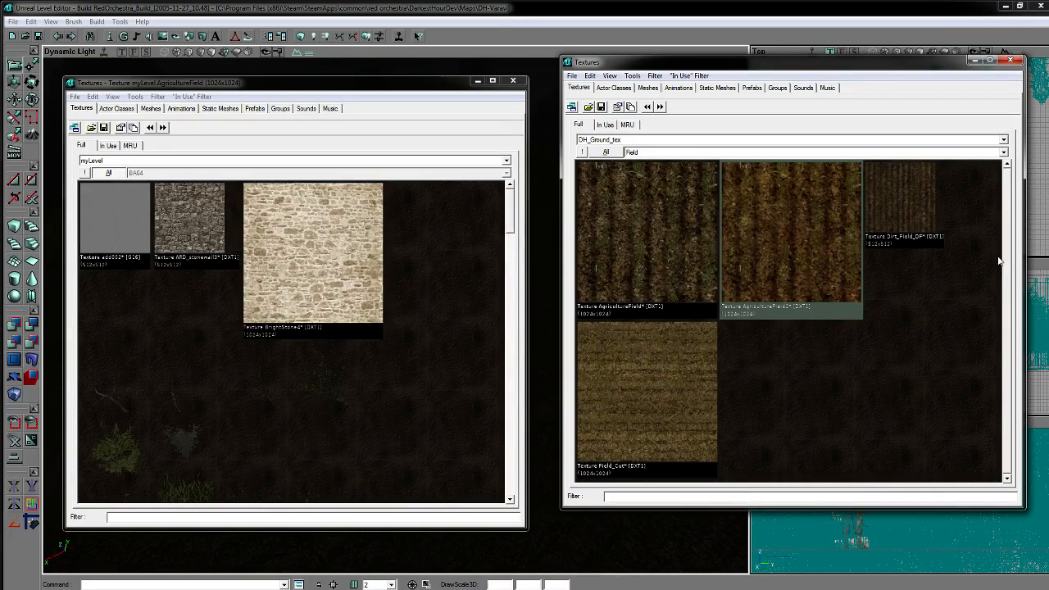
Step: Keep the myLevel package selected and browse its textures for the Exo_Ploughed_Field texture
click(144, 161)
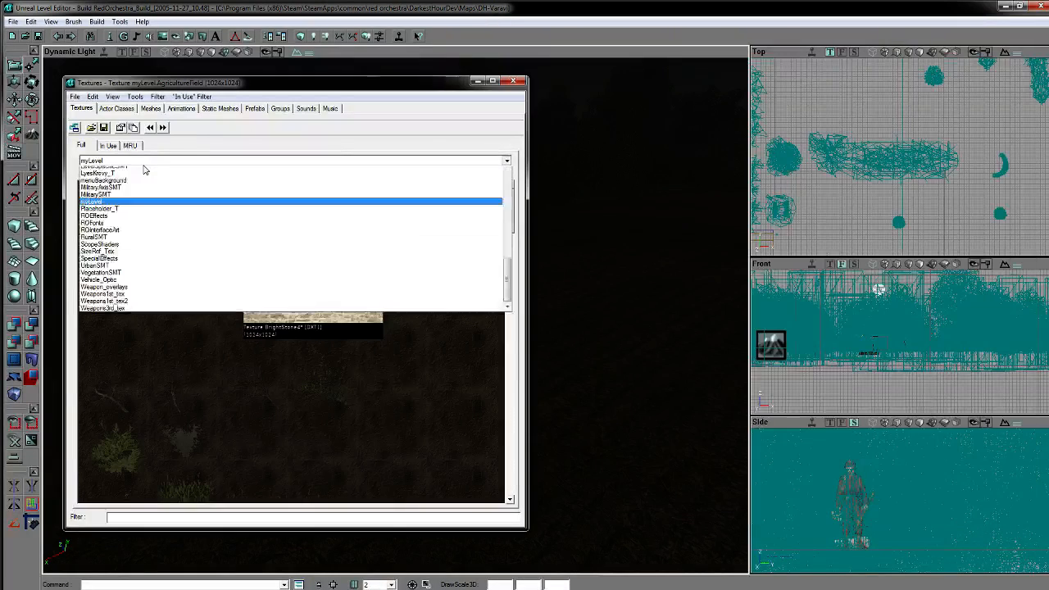
click(144, 166)
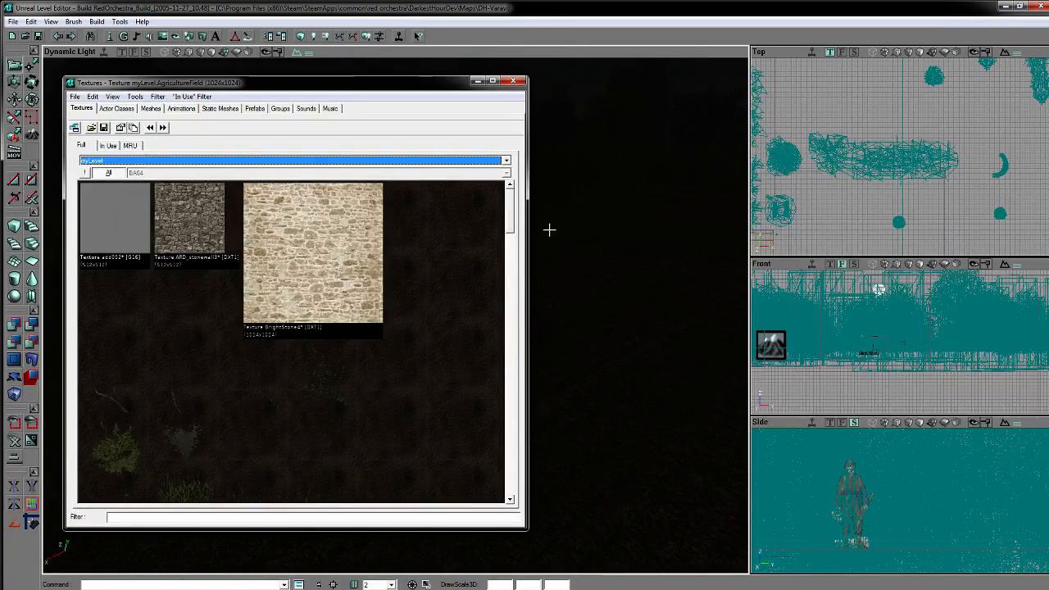
key(alt+Tab)
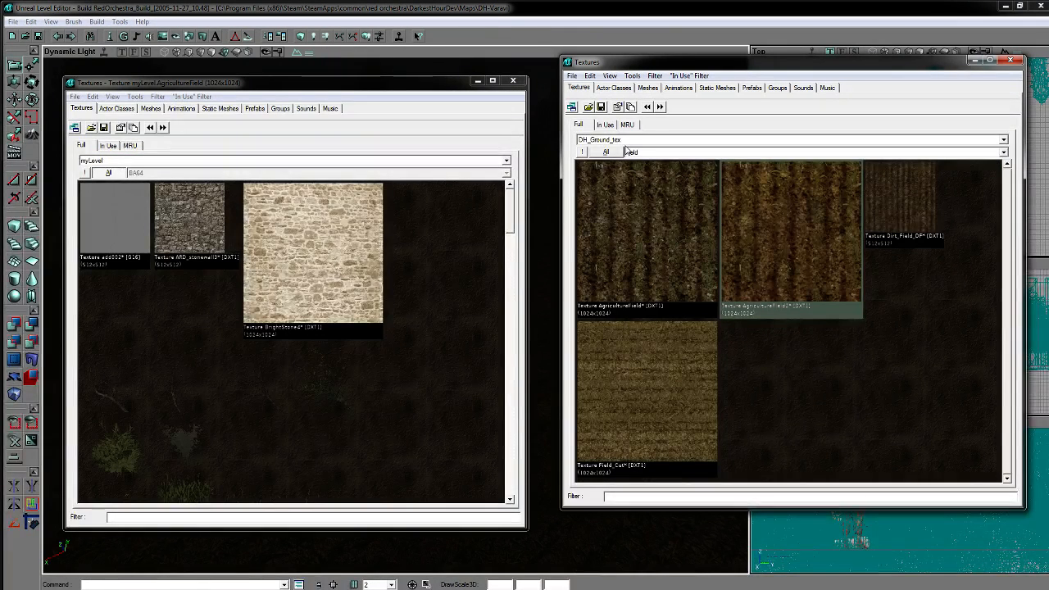
drag(511, 203, 489, 350)
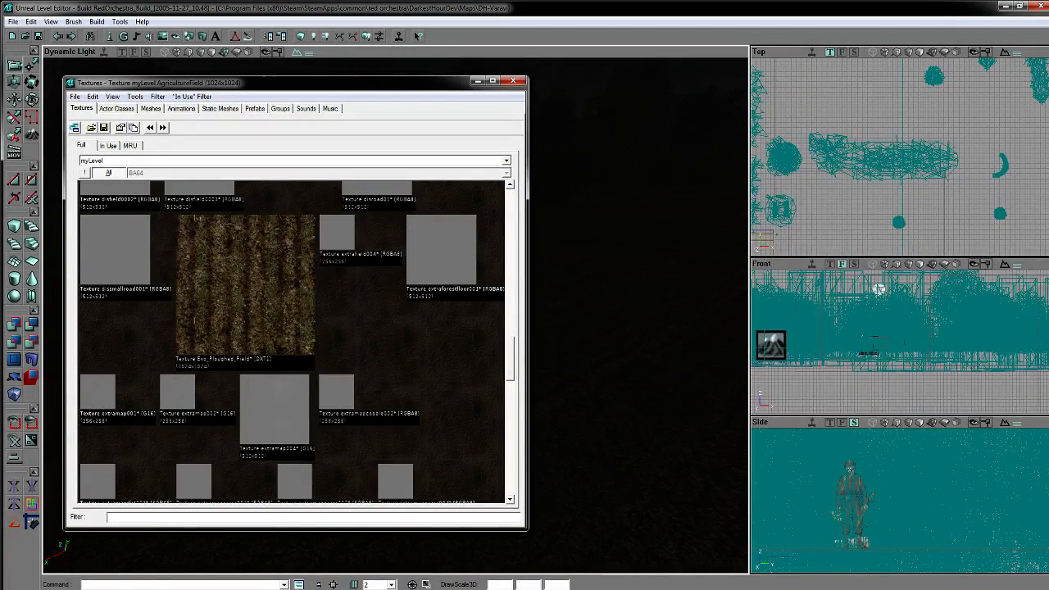
Step: Copy the package name from the library's AgricultureField and enter DH_Ground_tex as the package in Exo_Ploughed_Field's rename dialog
key(alt+Tab)
right_click(615, 242)
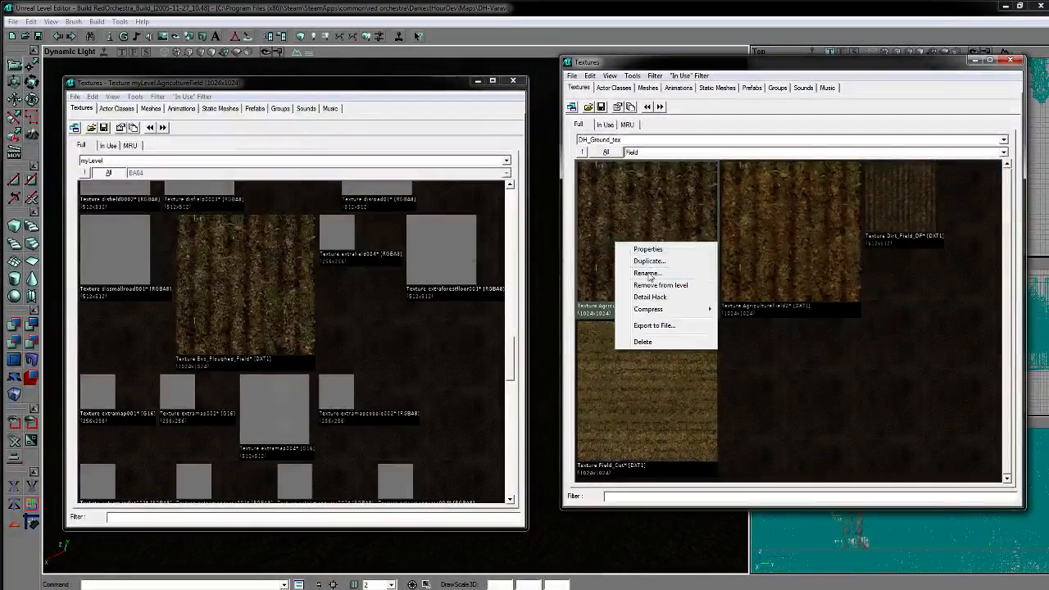
click(647, 272)
key(ctrl+c)
click(580, 300)
right_click(283, 292)
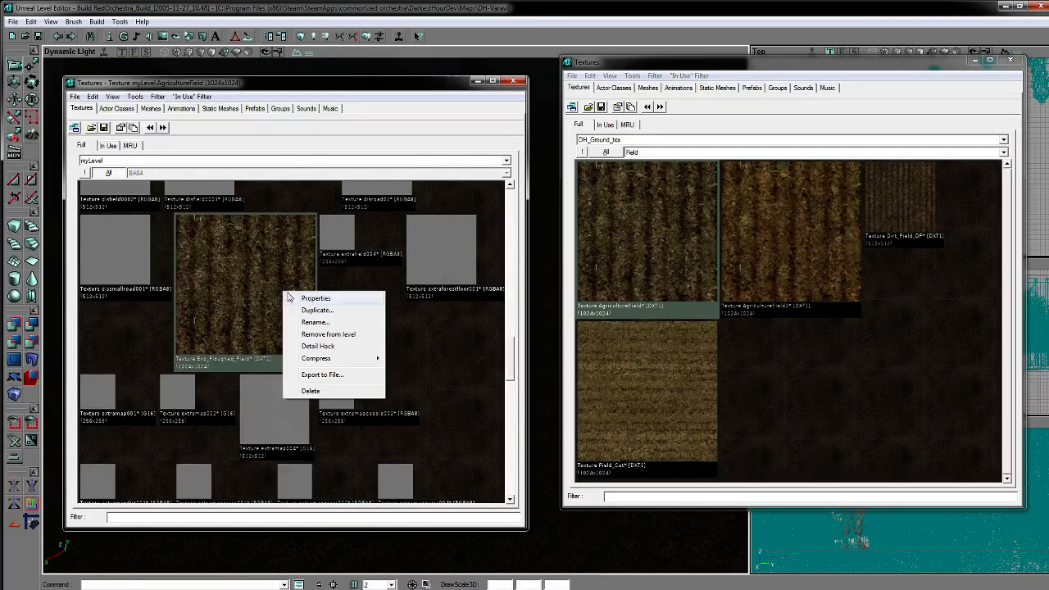
click(334, 322)
key(ctrl+v)
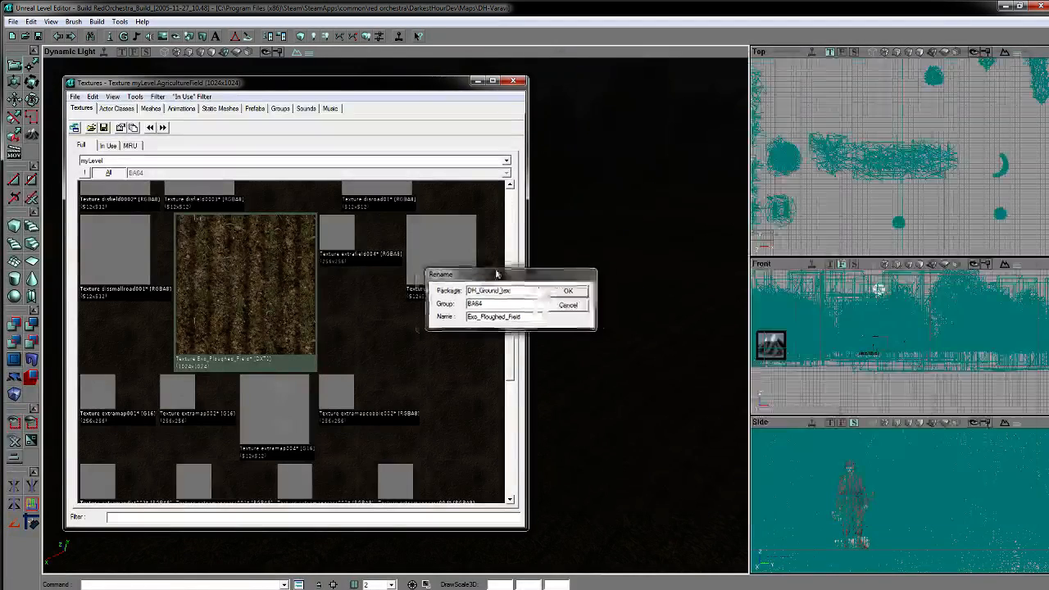
Step: Copy the name of the library's AgricultureField texture and set it as Exo_Ploughed_Field's new name
drag(503, 271, 237, 254)
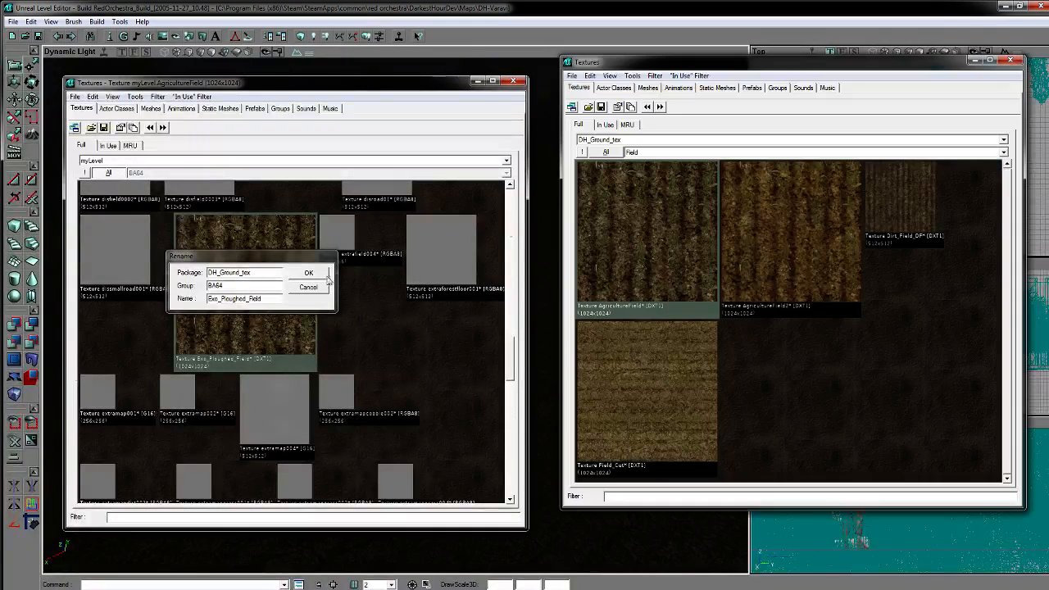
right_click(592, 228)
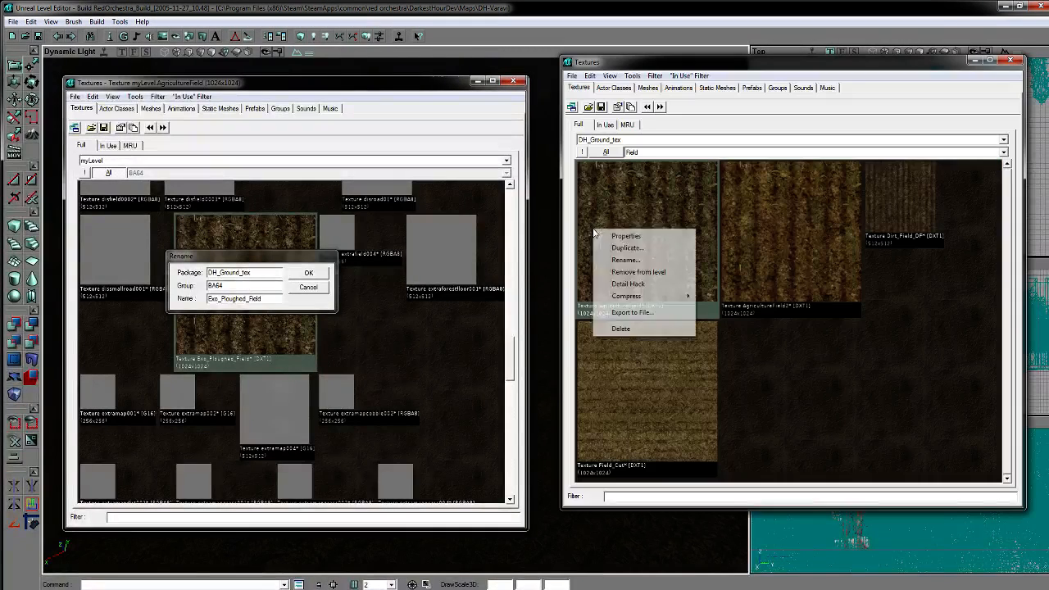
click(626, 260)
double_click(503, 312)
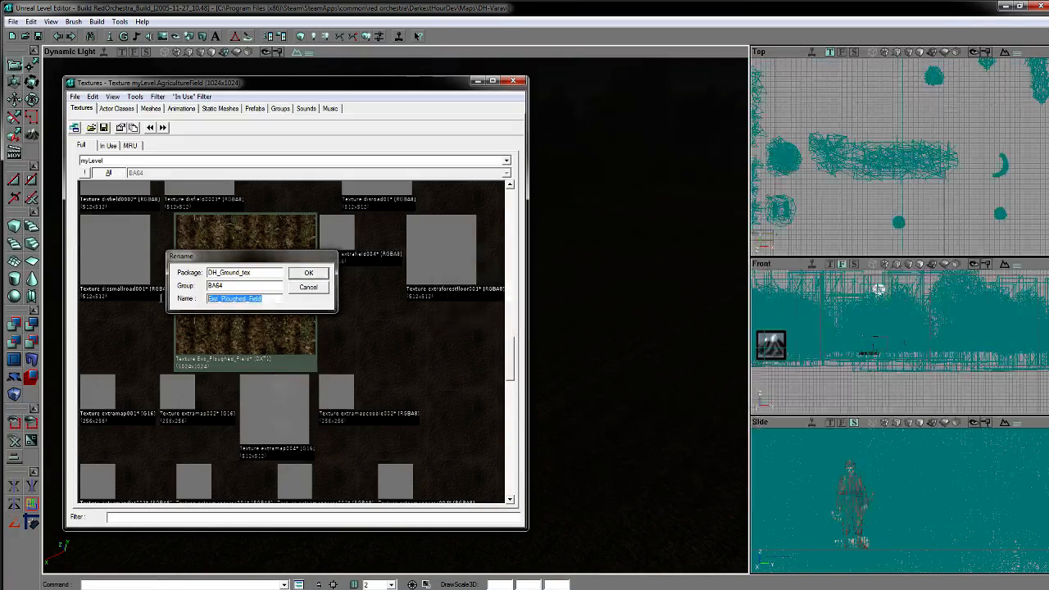
text(AgricultureField)
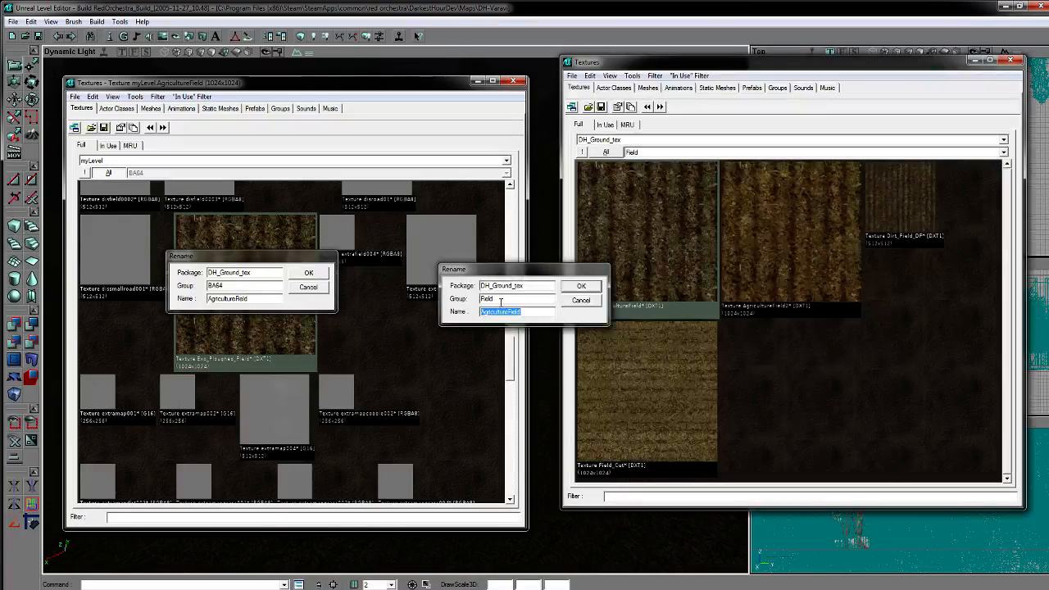
Step: Copy the group Field from the library's AgricultureField, set it as Exo_Ploughed_Field's group, and apply the rename
double_click(499, 300)
key(ctrl+c)
click(583, 303)
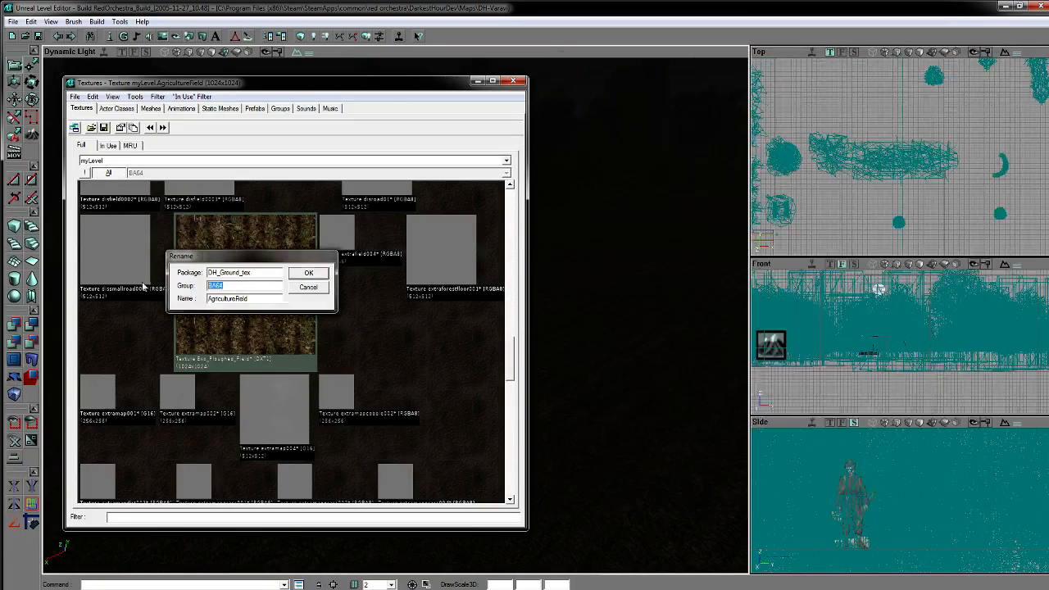
key(ctrl+v)
click(311, 274)
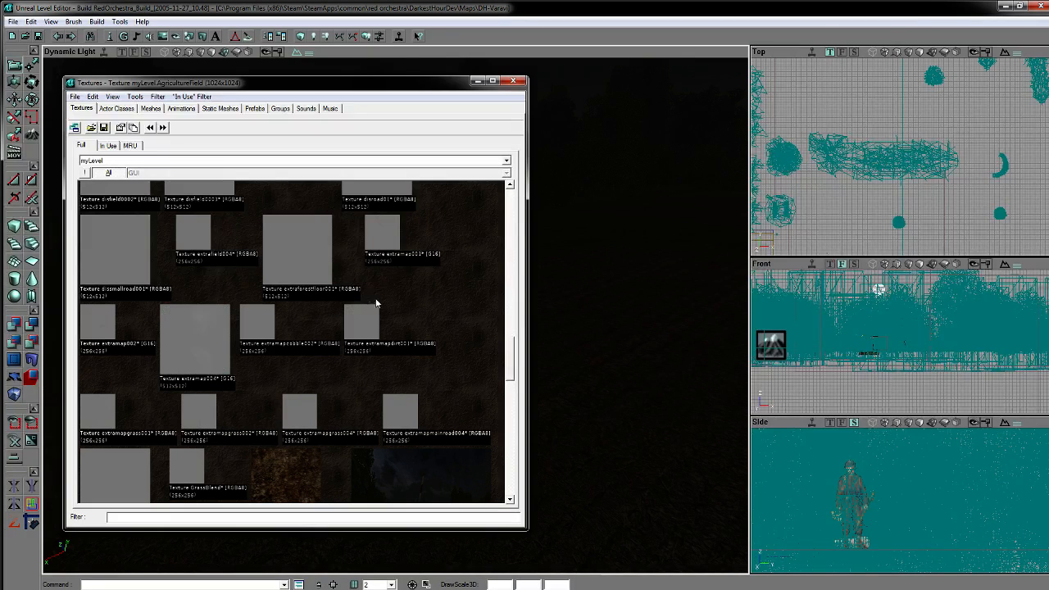
Step: Browse myLevel's remaining textures down to muddy_dirt and show the Dirt group of the library's DH_Ground_tex package
drag(515, 351, 547, 391)
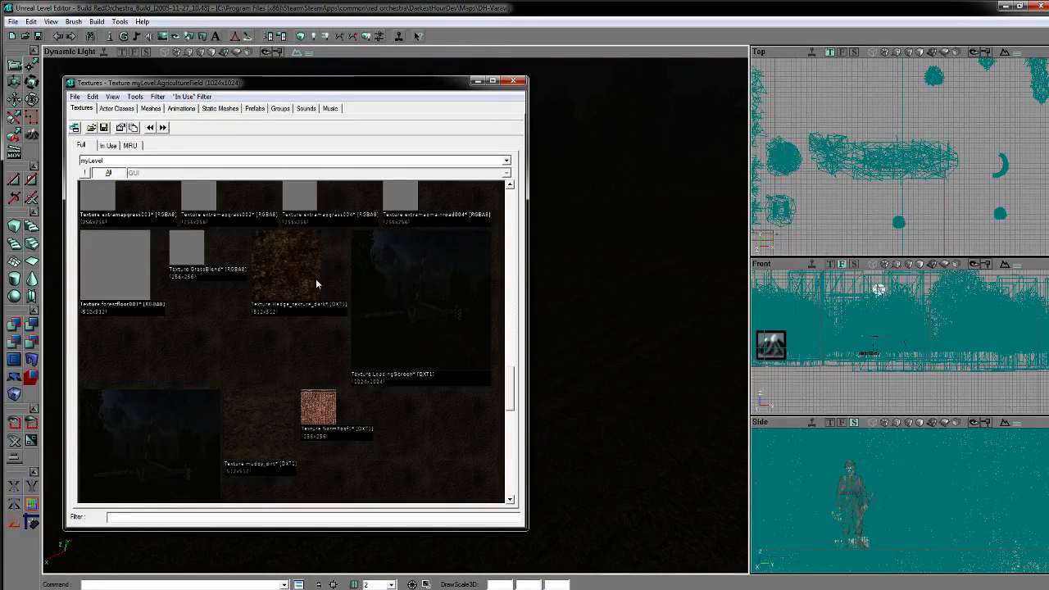
key(alt+Tab)
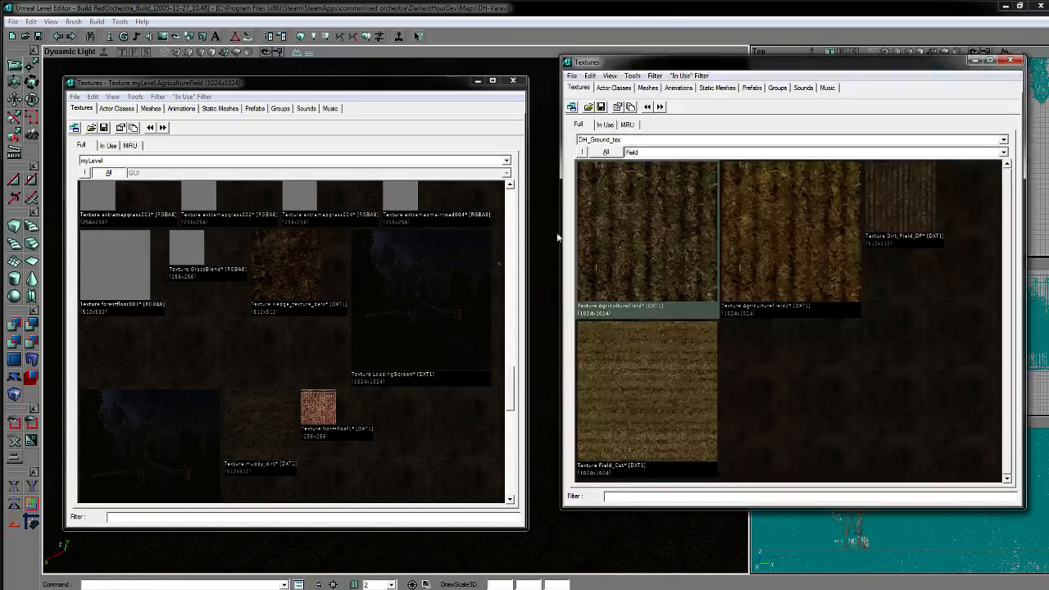
click(658, 154)
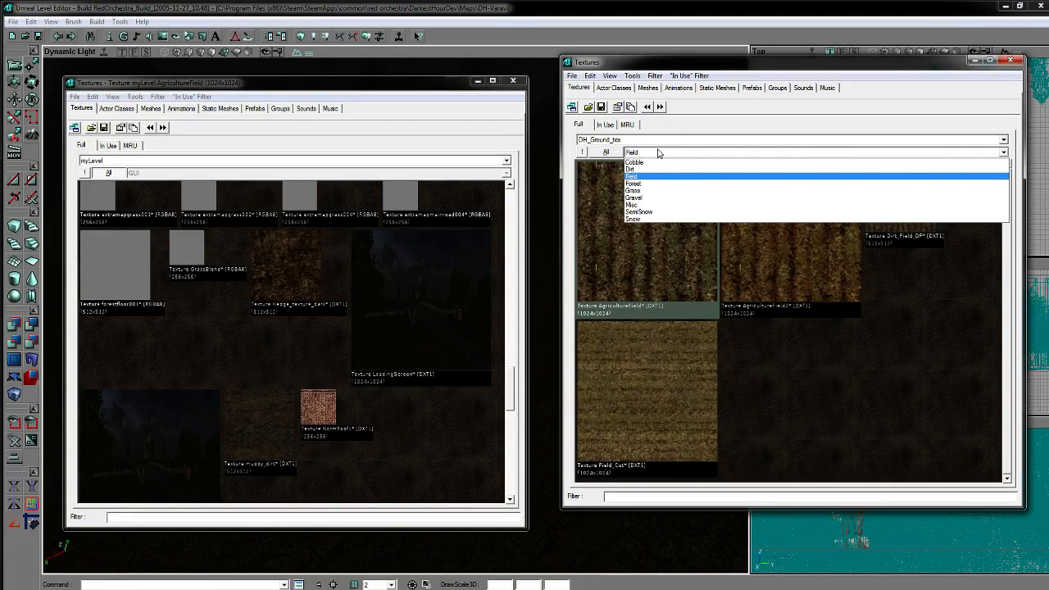
click(652, 169)
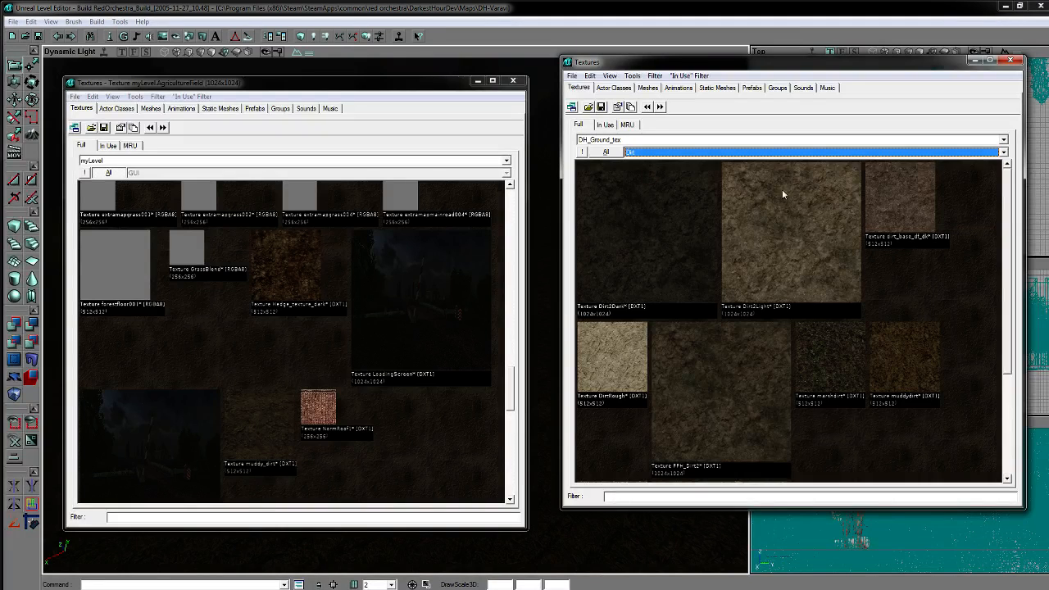
Step: Compare myLevel's muddy_dirt with the textures in DH_Ground_tex's Dirt group, and open the available actions for muddy_dirt
drag(1009, 266, 990, 239)
mouse_move(511, 407)
mouse_down()
mouse_move(511, 434)
mouse_move(511, 382)
mouse_move(511, 410)
mouse_move(524, 390)
mouse_move(527, 401)
mouse_up()
key(alt+Tab)
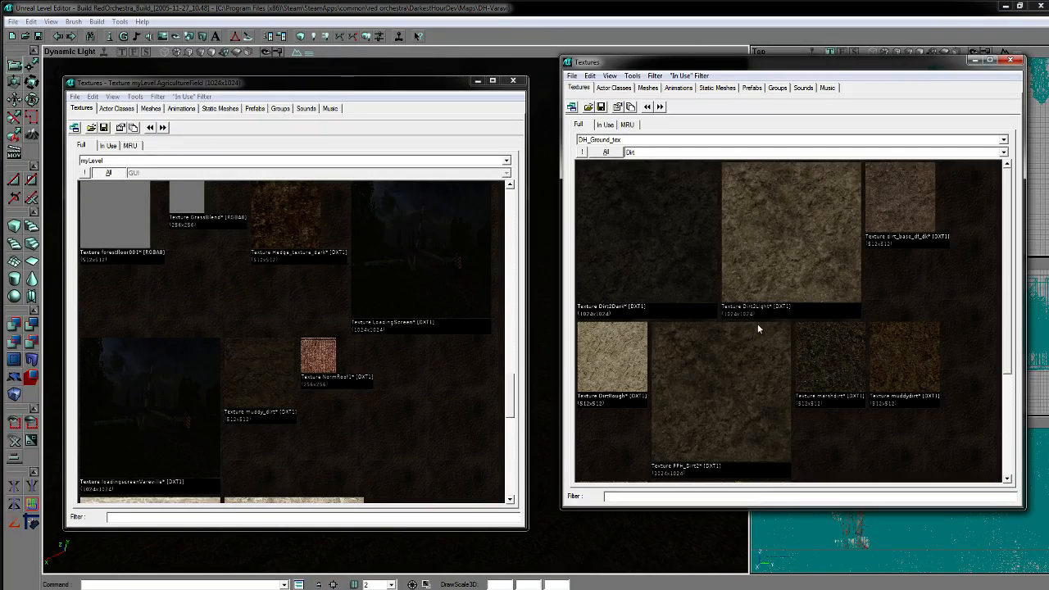
mouse_move(1005, 291)
mouse_down()
mouse_move(1002, 404)
mouse_move(1010, 290)
mouse_up()
click(277, 361)
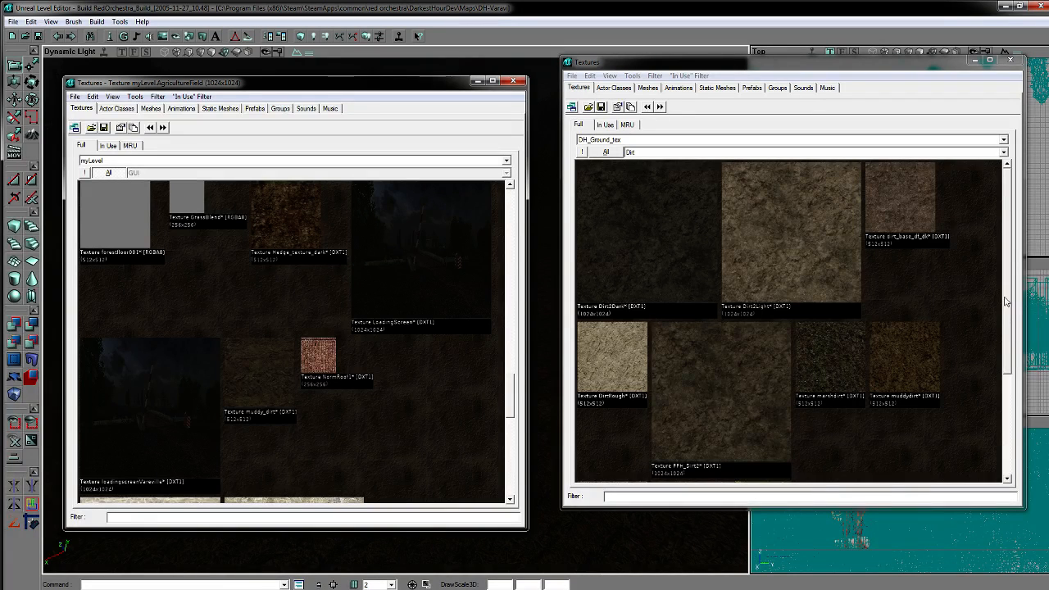
drag(1011, 363, 1004, 319)
click(658, 153)
click(658, 153)
right_click(234, 365)
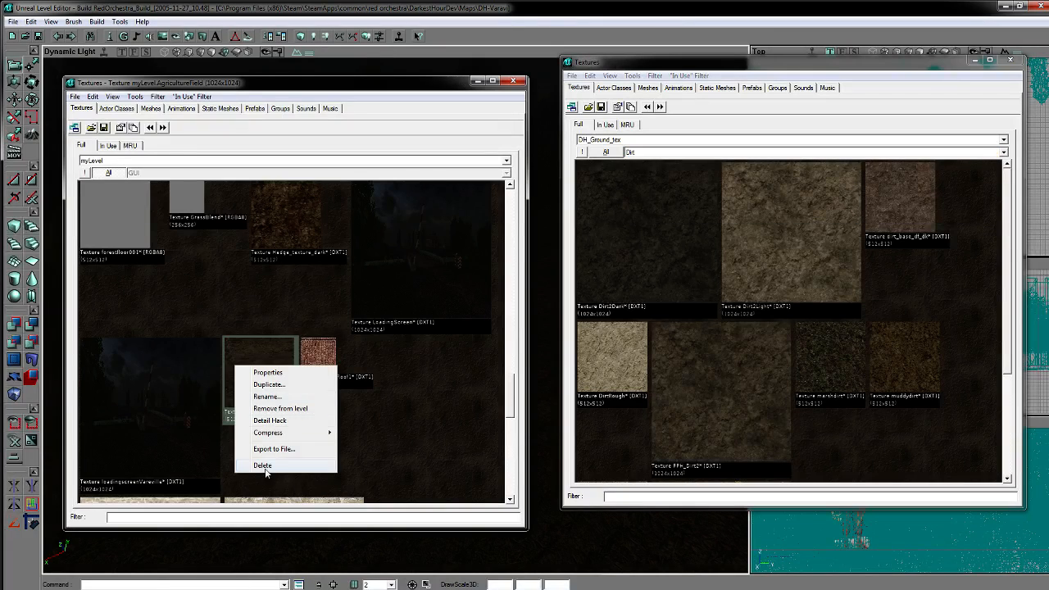
click(270, 448)
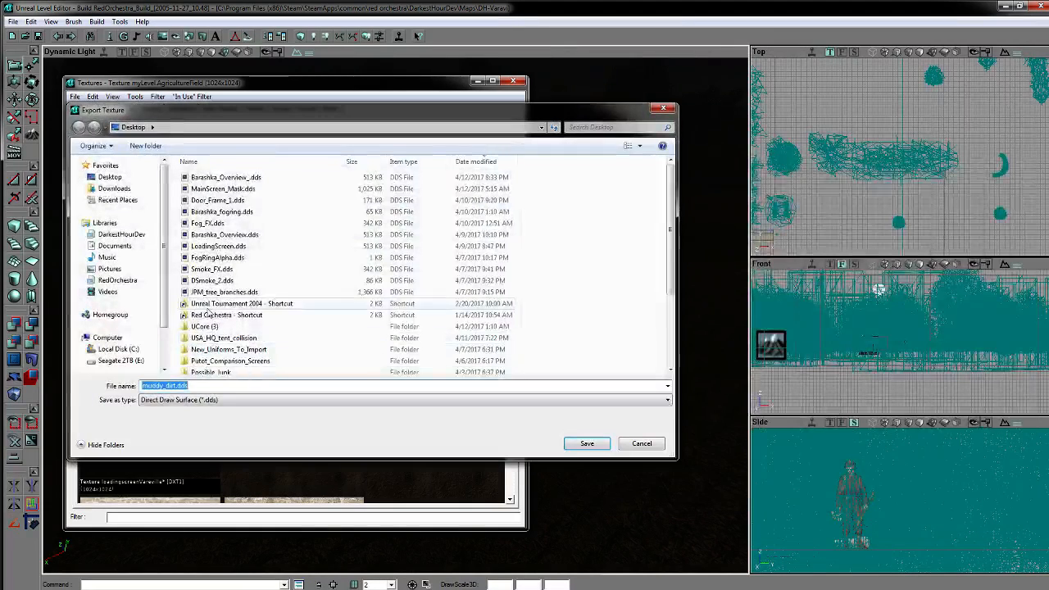
click(586, 446)
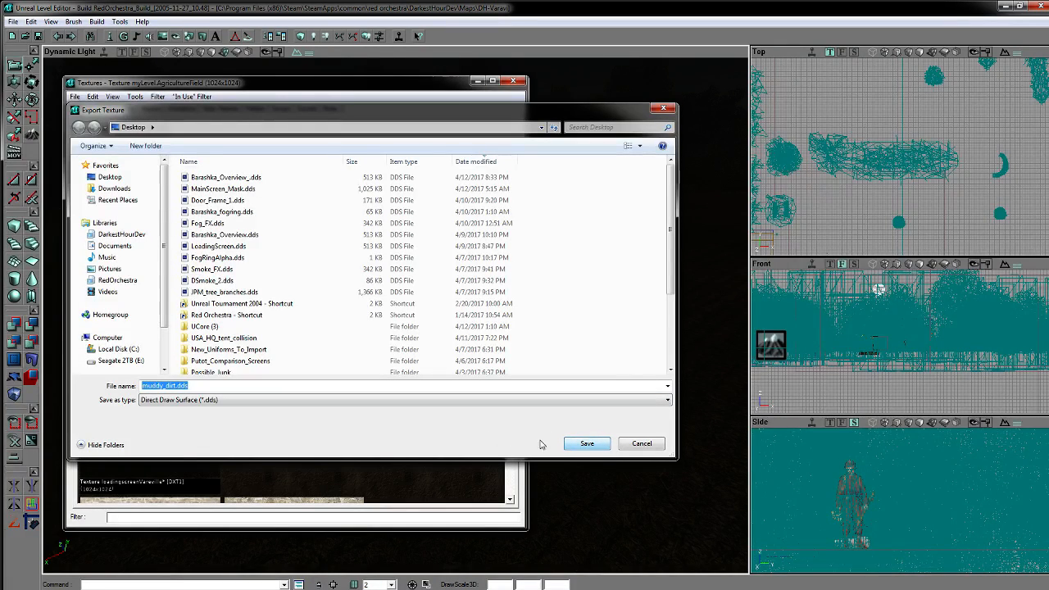
click(216, 386)
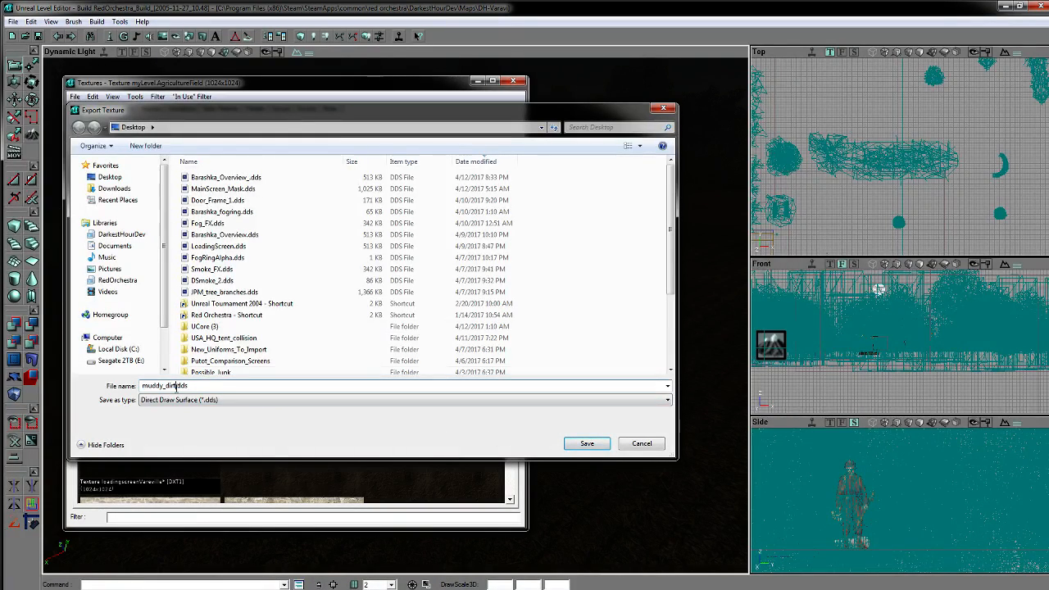
click(588, 443)
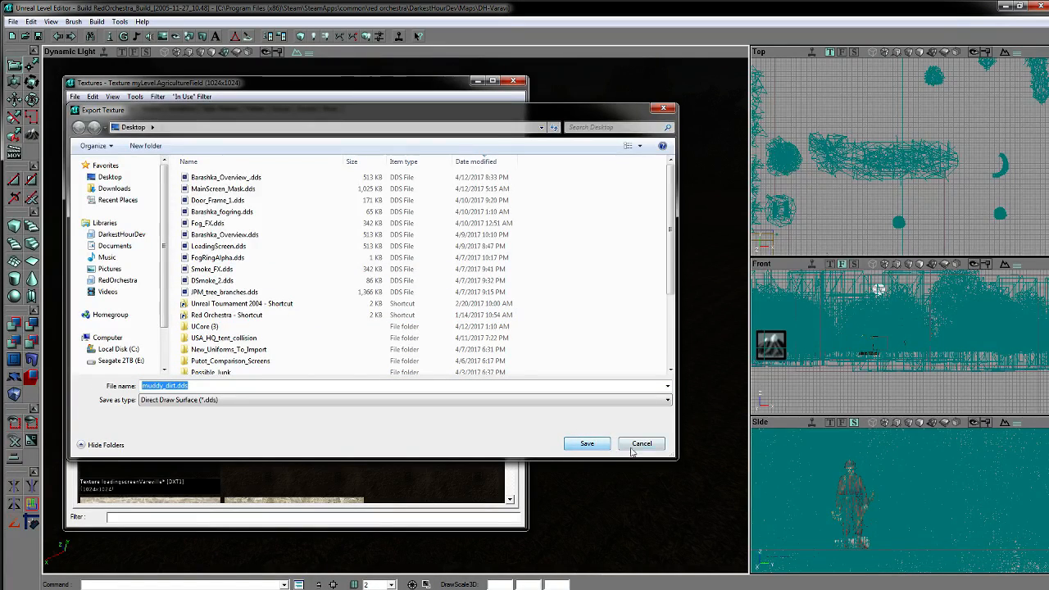
click(627, 447)
Step: Load the DH_Buildings_tex.utx package in the second texture browser and show its Interiors group down to the WallpaperStripes texture
mouse_move(512, 397)
mouse_down()
mouse_move(517, 250)
mouse_move(516, 425)
mouse_move(529, 469)
mouse_up()
drag(532, 487, 524, 467)
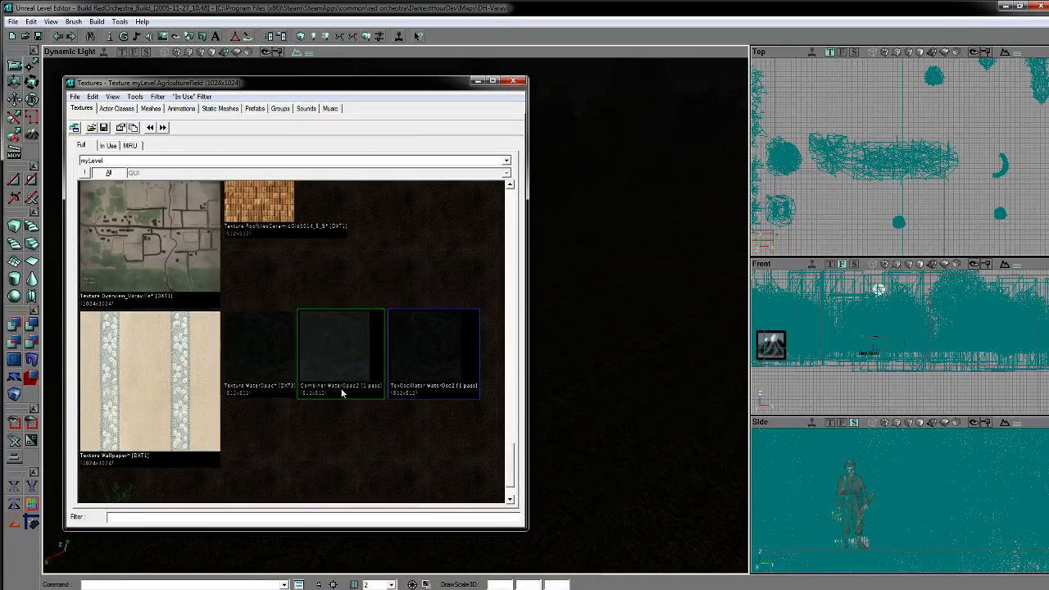
key(alt+Tab)
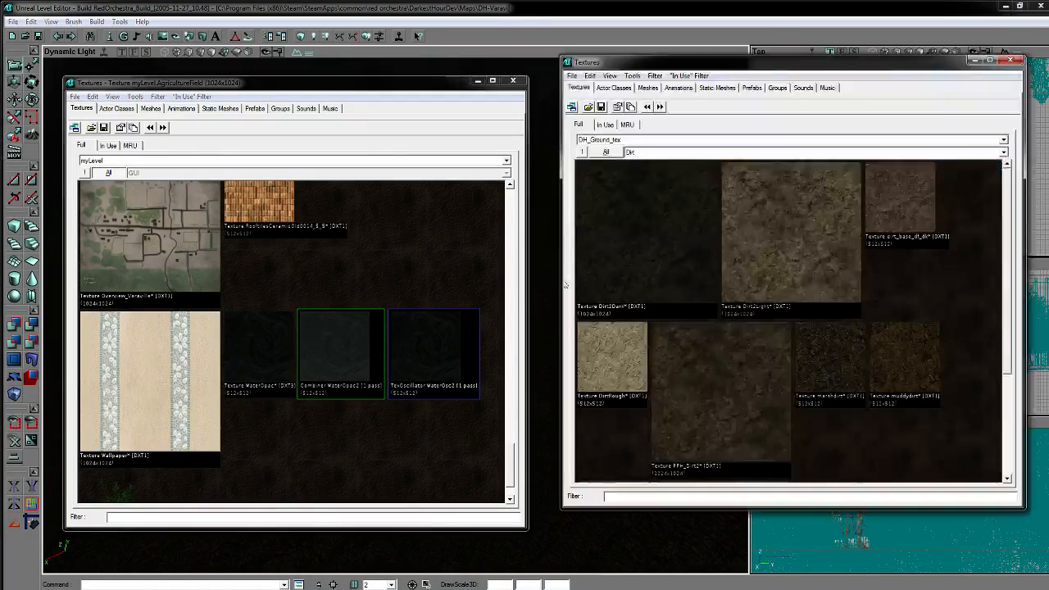
click(648, 140)
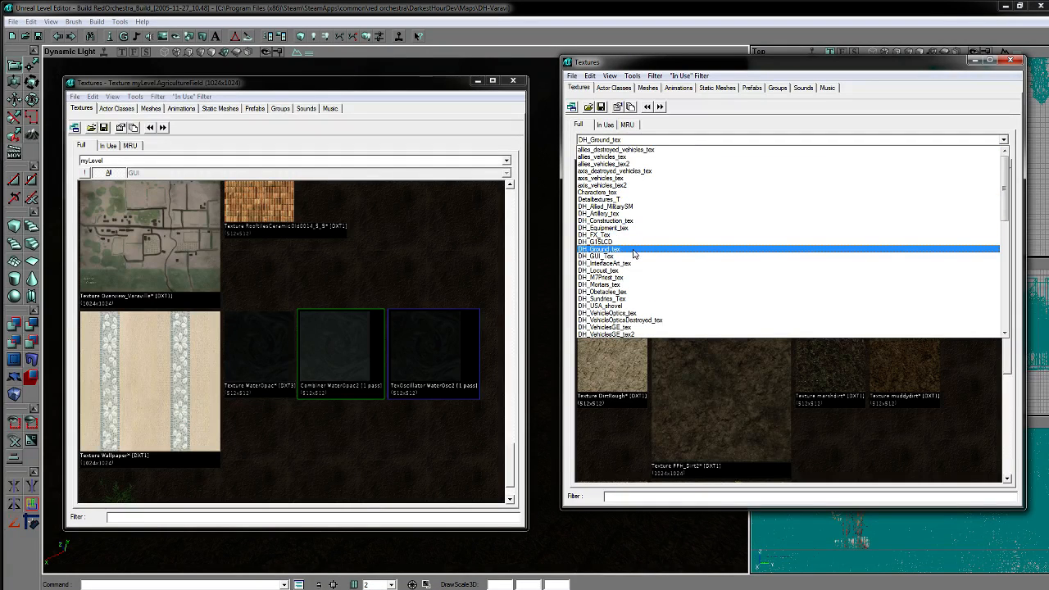
click(574, 78)
click(572, 75)
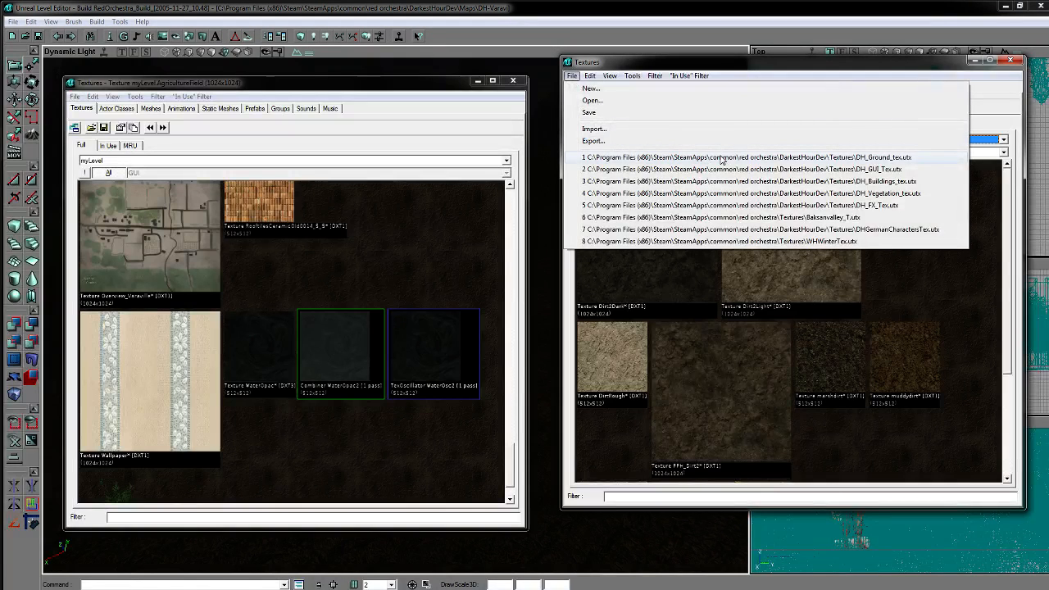
click(716, 181)
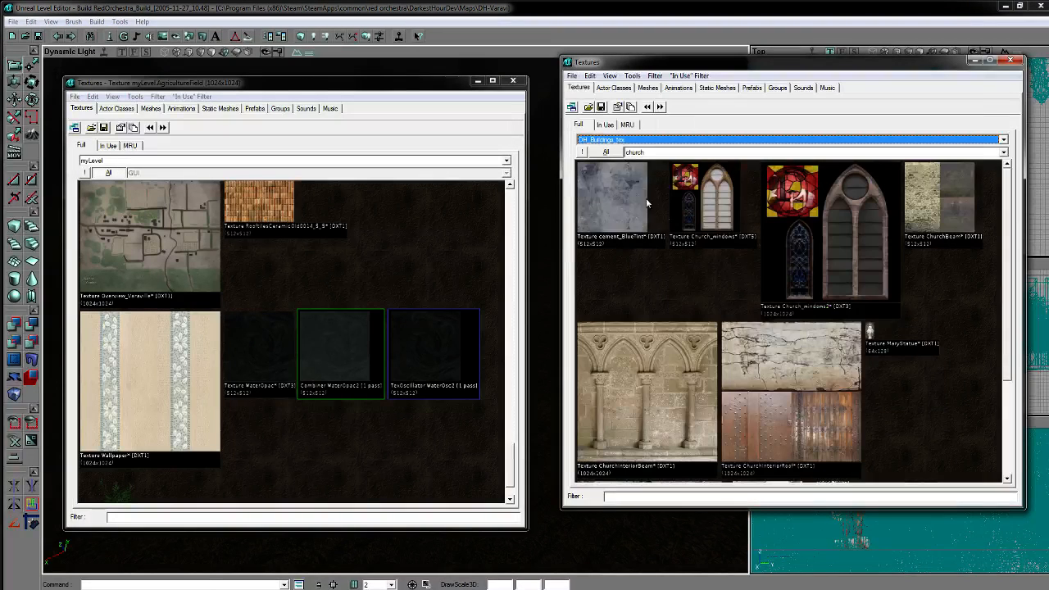
click(652, 152)
click(639, 215)
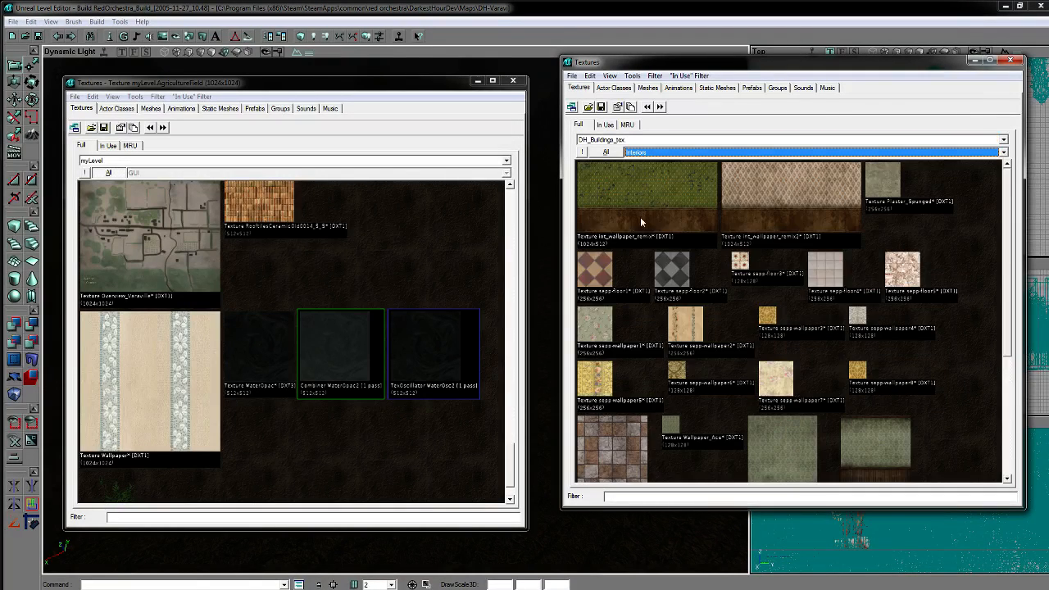
scroll(1013, 256, down, 5)
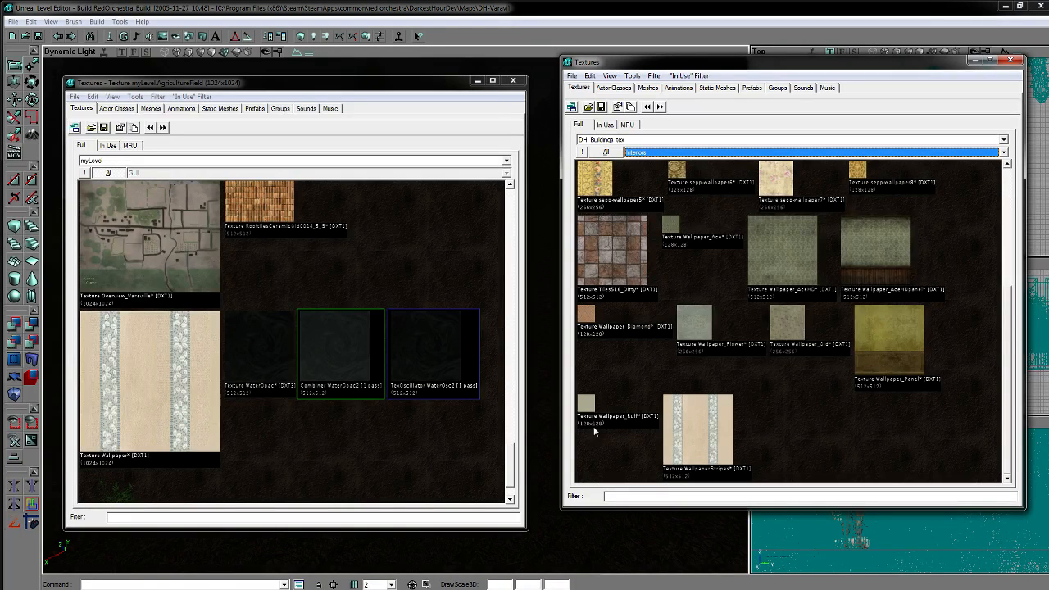
Step: Start renaming the myLevel Wallpaper texture and set its package to DH_Buildings_tex, copied from the rename details of the WallpaperStripes texture
right_click(166, 373)
click(197, 405)
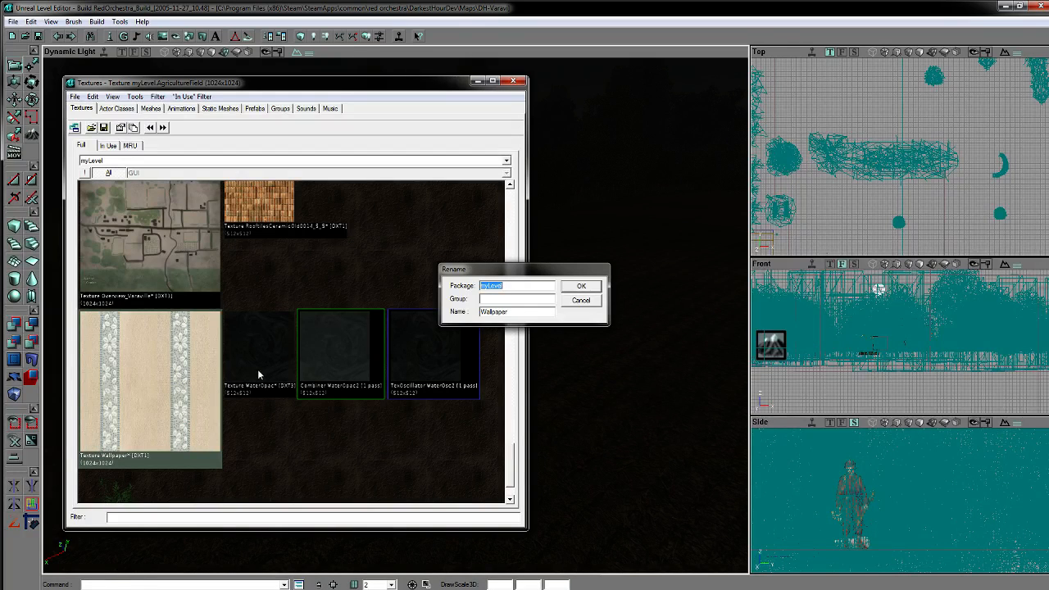
key(alt+Tab)
right_click(698, 438)
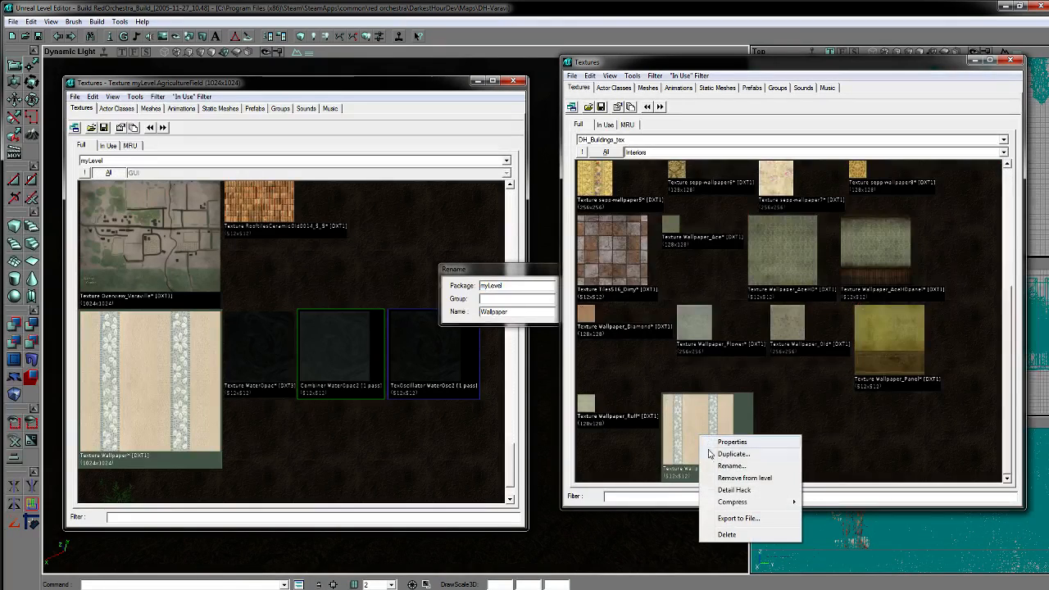
click(738, 468)
key(ctrl+c)
drag(510, 271, 752, 288)
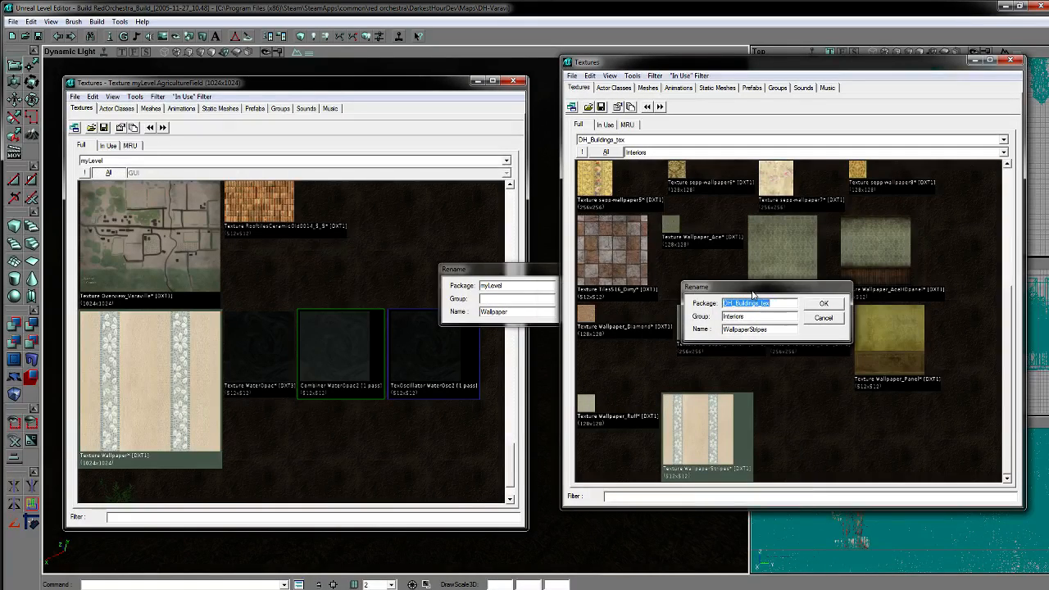
click(496, 287)
key(ctrl+v)
drag(527, 269, 303, 274)
Step: Set the Wallpaper texture's group to Interiors, copied from the WallpaperStripes rename details
key(alt+Tab)
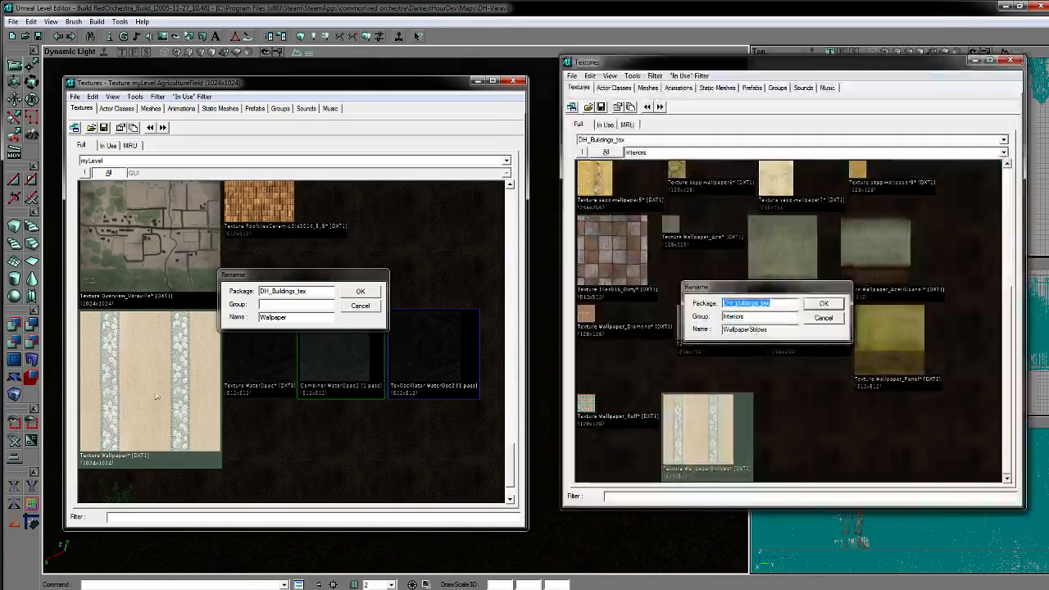
double_click(733, 316)
key(ctrl+c)
click(292, 303)
key(ctrl+v)
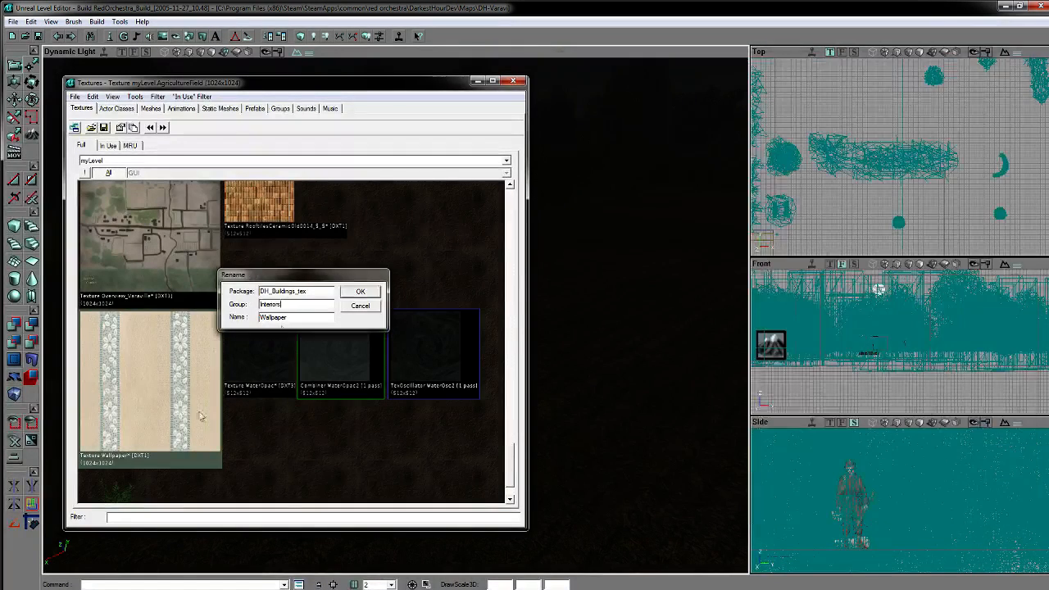
Step: Set the Wallpaper texture's new name to WallpaperStripes and apply the rename
key(alt+Tab)
double_click(746, 328)
key(ctrl+c)
double_click(283, 317)
key(ctrl+v)
click(269, 292)
click(359, 292)
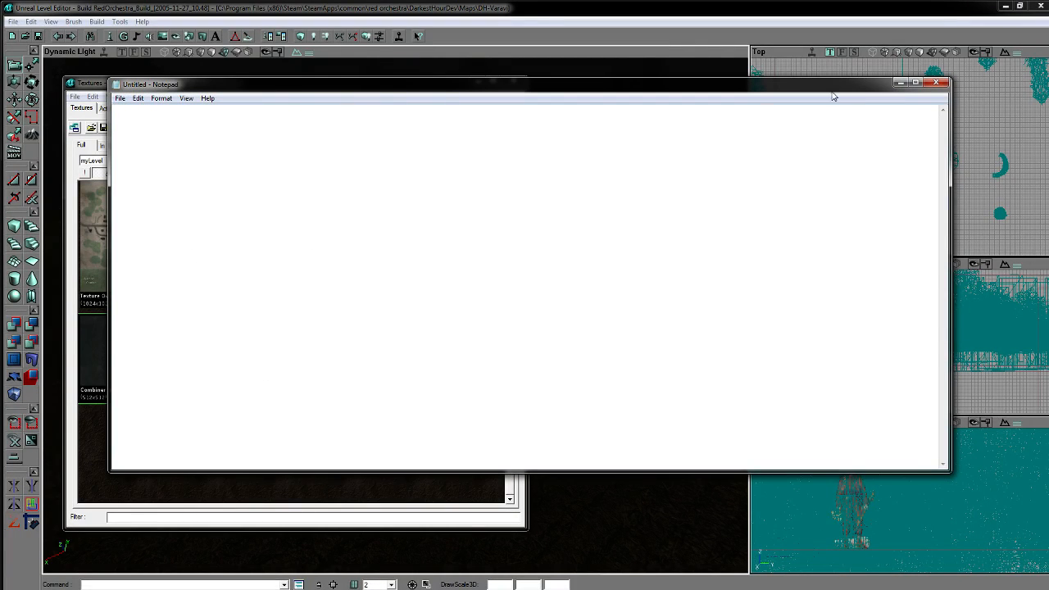
Step: Minimize Notepad, cancel the open WallpaperStripes rename, and browse the Roofs group of DH_Buildings_tex for the matching roof tile texture
click(899, 82)
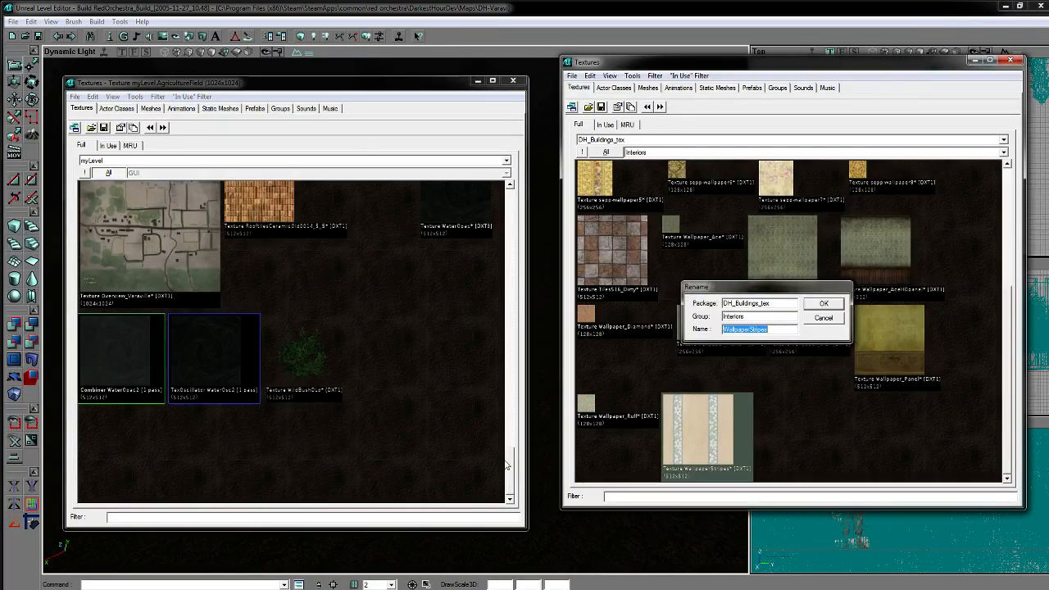
scroll(503, 461, up, 2)
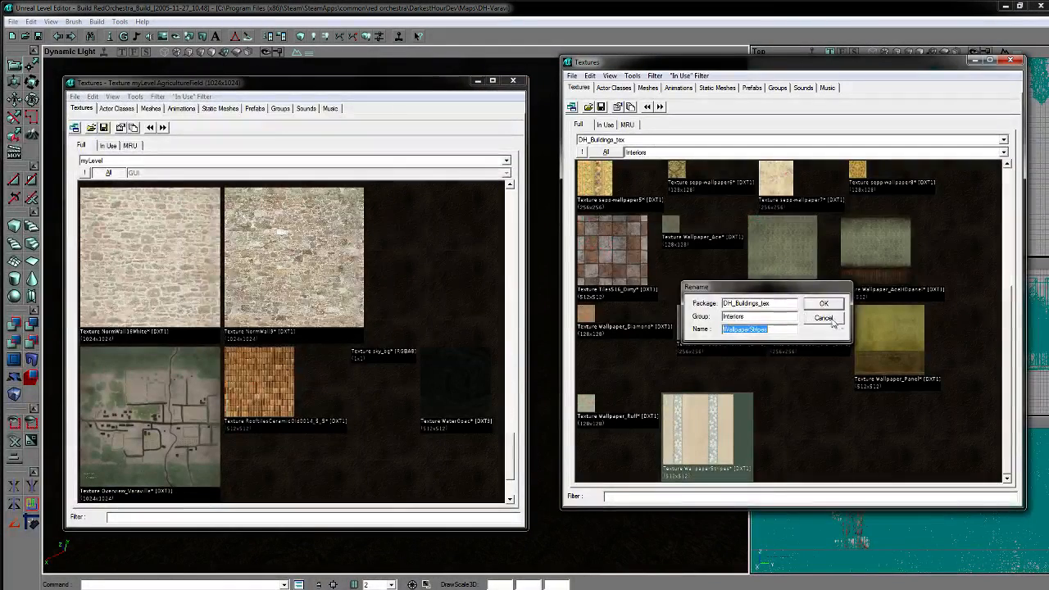
click(823, 318)
click(653, 153)
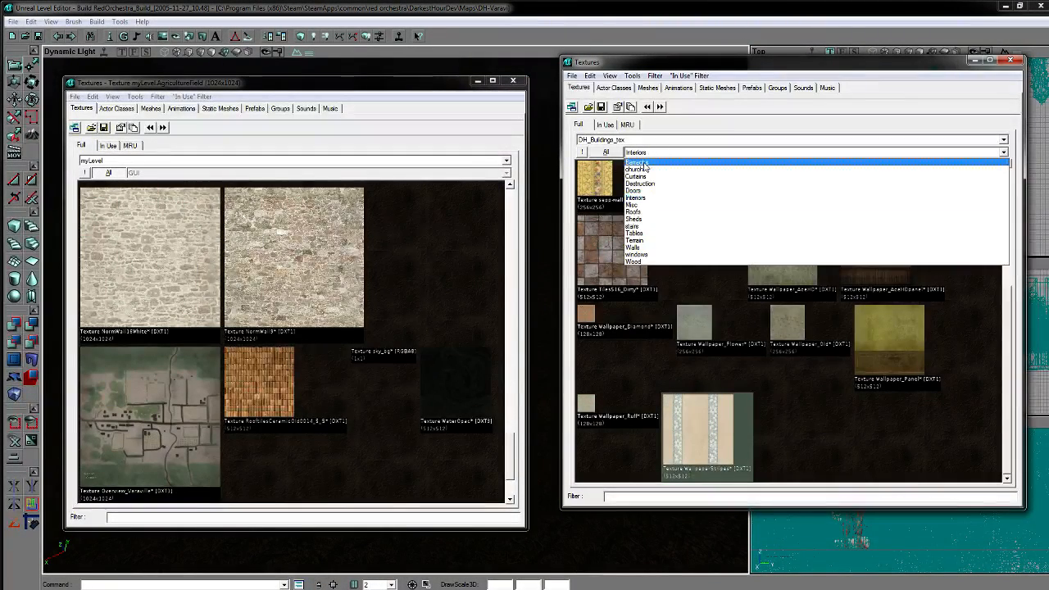
click(638, 212)
scroll(989, 265, down, 2)
scroll(949, 373, down, 6)
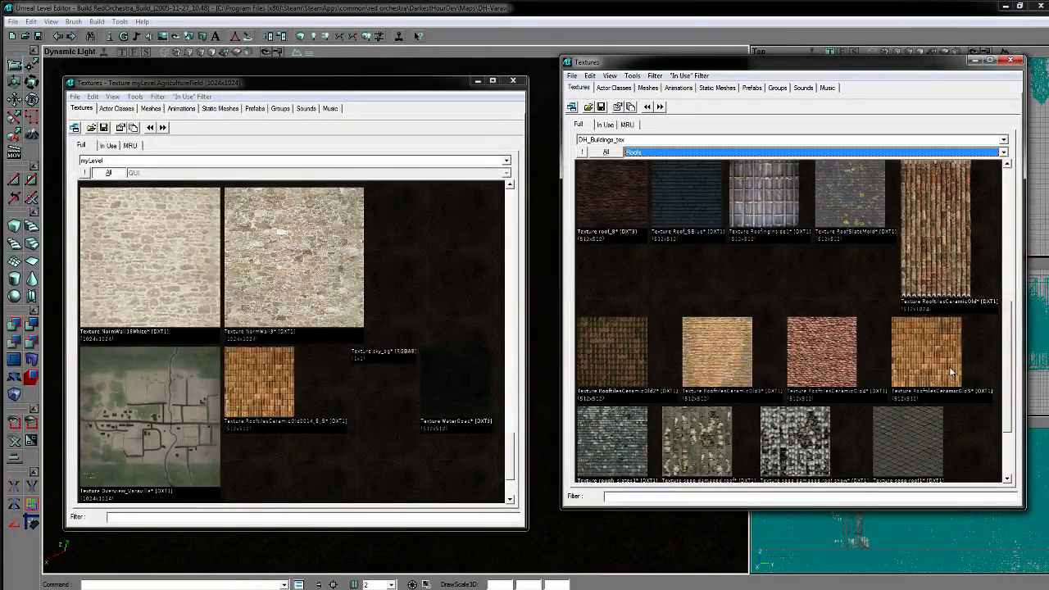
Step: Open the rename details of the RooftilesCeramicOld5 texture and copy its package name DH_Buildings_tex into the Notepad document
right_click(949, 367)
click(970, 398)
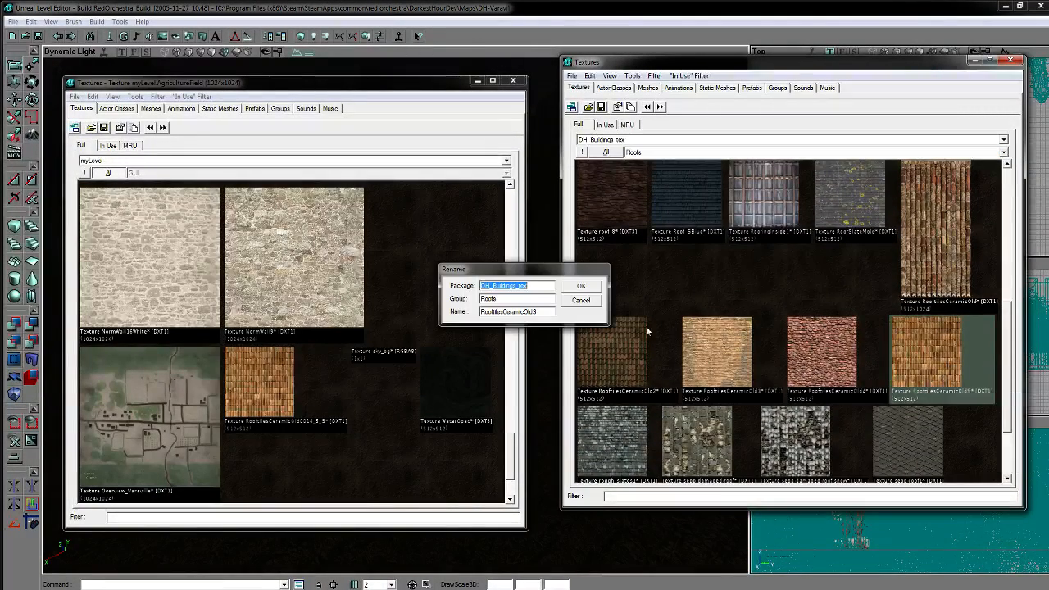
double_click(512, 286)
key(alt+Tab)
key(ctrl+v)
key(alt+Tab)
Step: Copy the group Roofs and the name RooftilesCeramicOld5 onto separate Notepad lines, and close the rename details without changes
key(Tab)
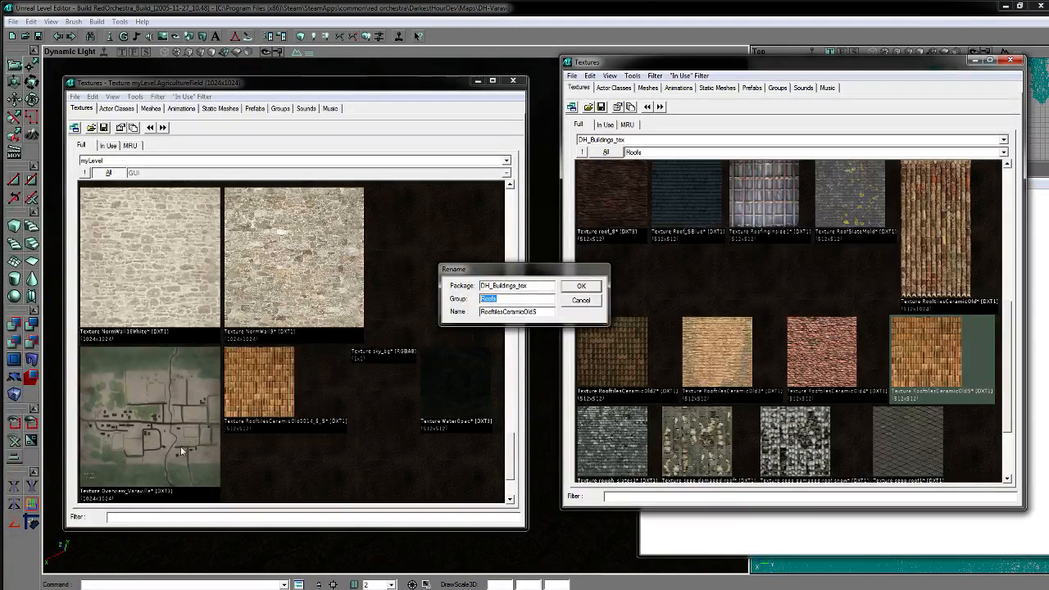
key(alt+Tab)
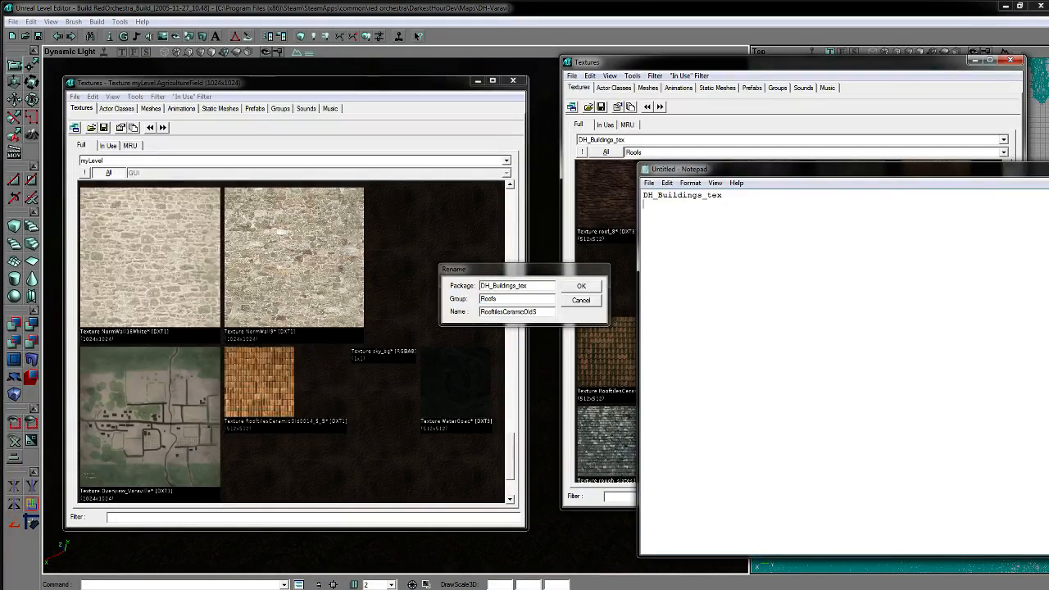
key(ctrl+v)
key(alt+Tab)
key(Tab)
key(alt+Tab)
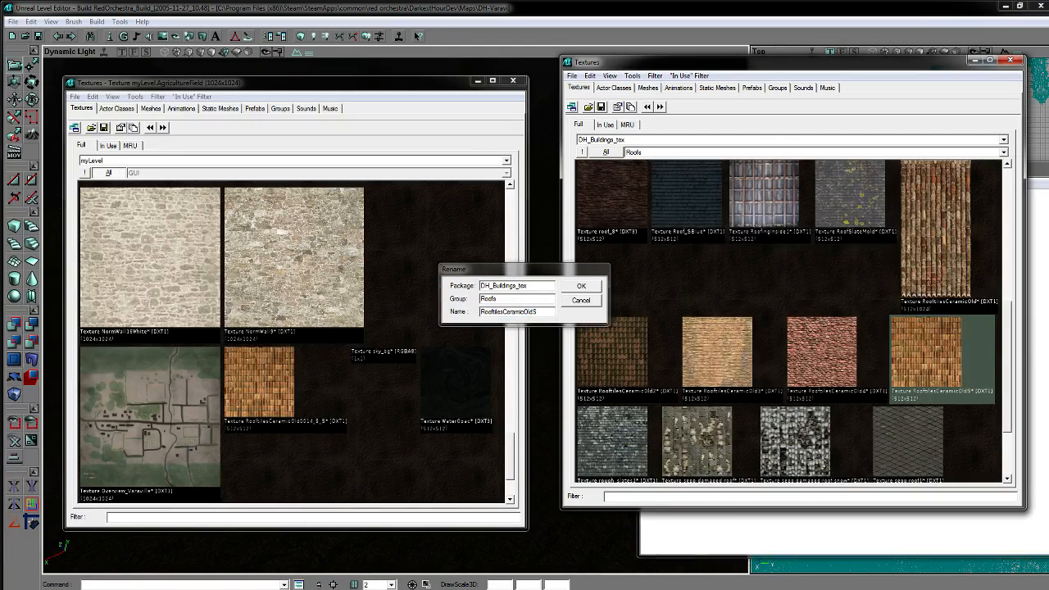
key(ctrl+v)
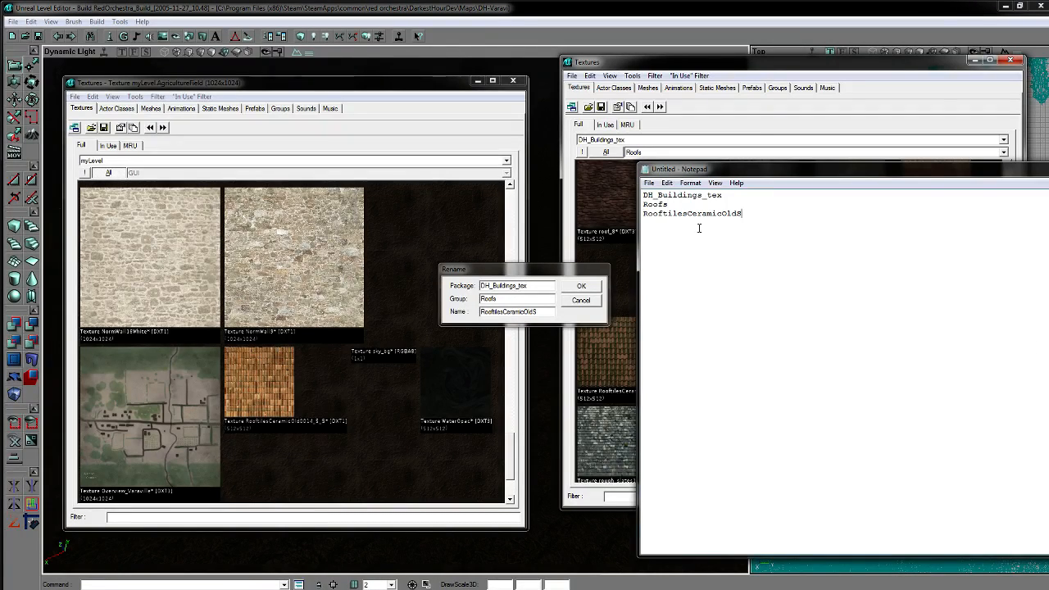
key(alt+Tab)
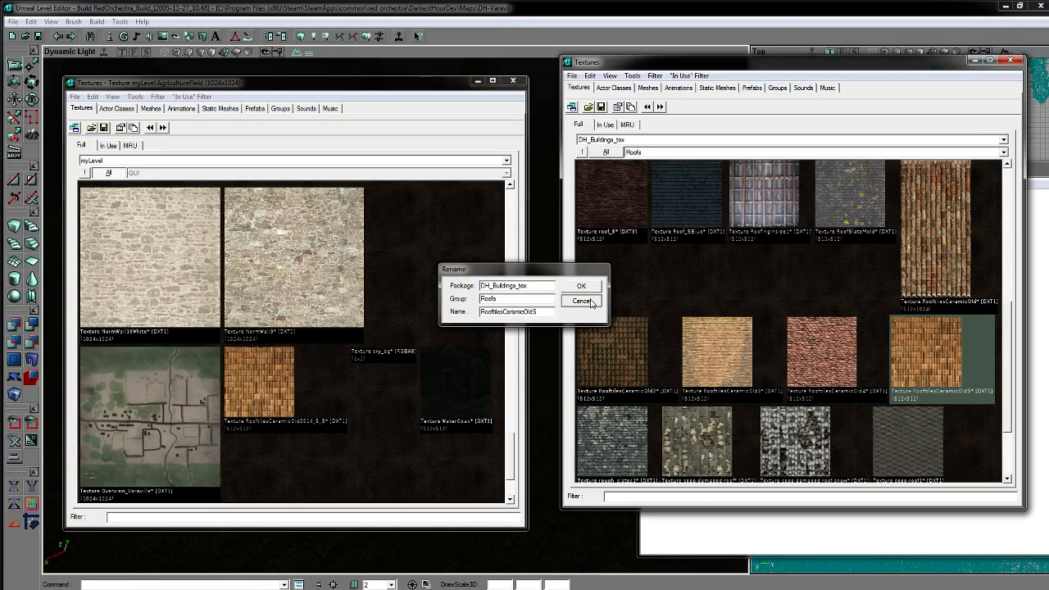
click(587, 300)
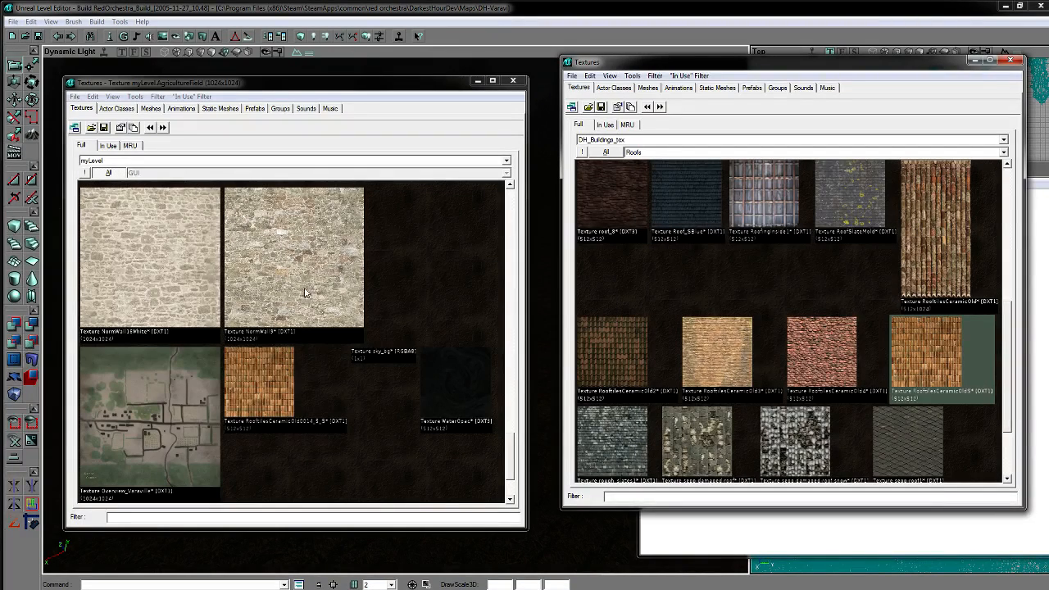
Step: Start renaming the ceramic roof tile texture in myLevel and set its package to DH_Buildings_tex from the Notepad notes
click(237, 357)
right_click(237, 358)
click(250, 385)
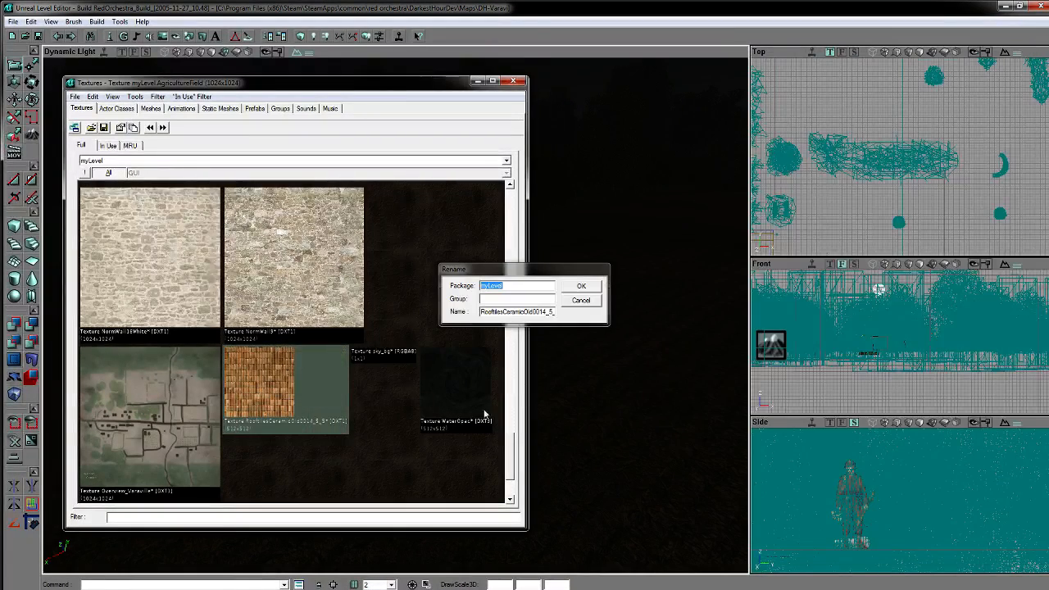
key(alt+Tab)
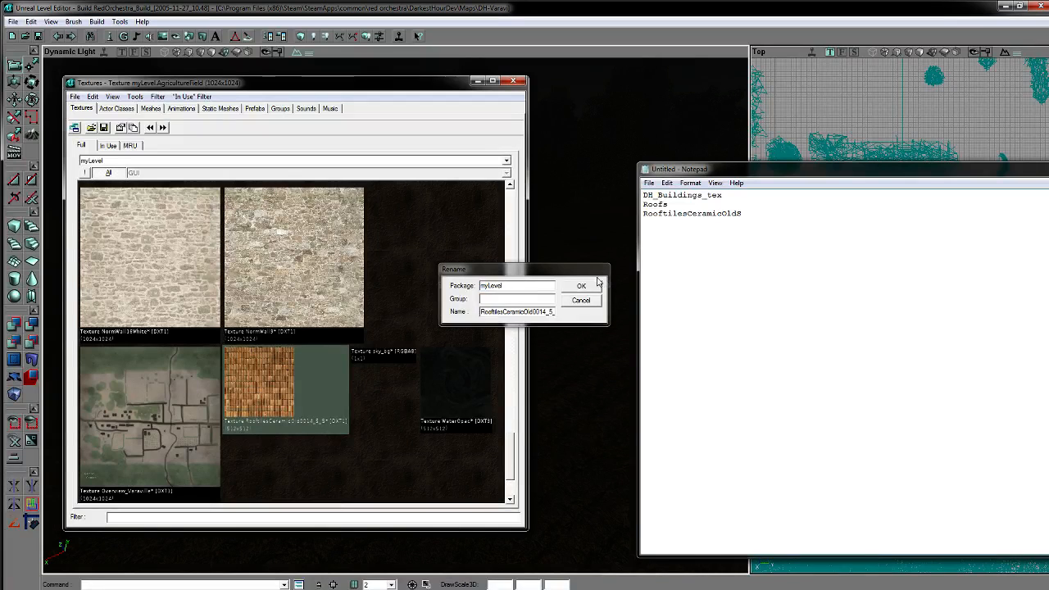
double_click(684, 195)
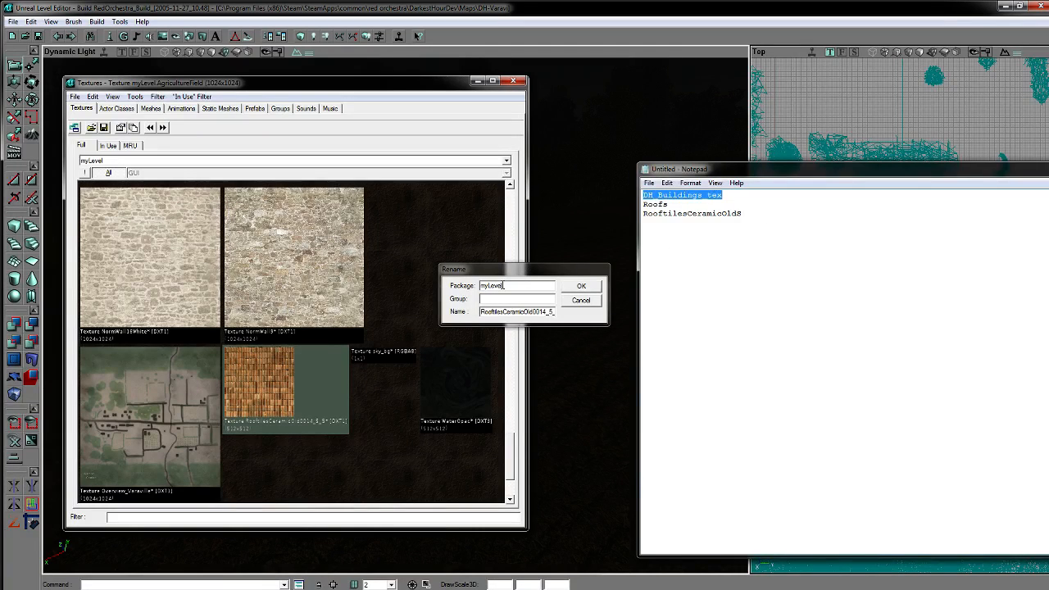
key(ctrl+c)
key(alt+Tab)
key(ctrl+v)
Step: Set the roof tile texture's group to Roofs, copied from the Notepad notes
key(alt+Tab)
double_click(652, 204)
key(ctrl+c)
key(alt+Tab)
key(Tab)
key(ctrl+v)
Step: Set the roof tile texture's name to RooftilesCeramicOld5 from the Notepad notes and apply the rename
key(alt+Tab)
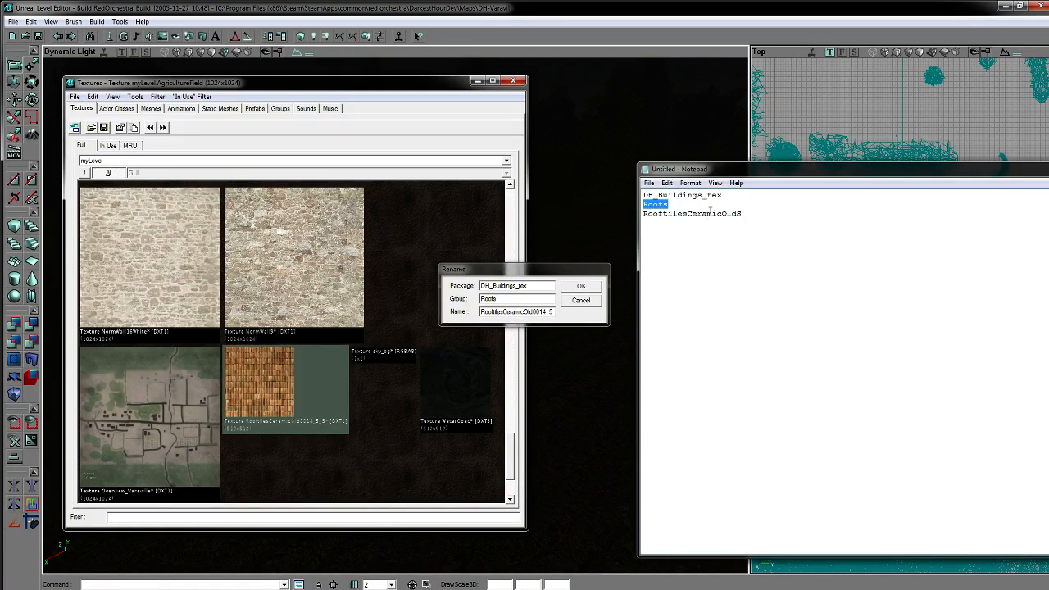
double_click(709, 213)
key(ctrl+c)
key(alt+Tab)
key(Tab)
key(ctrl+v)
click(579, 287)
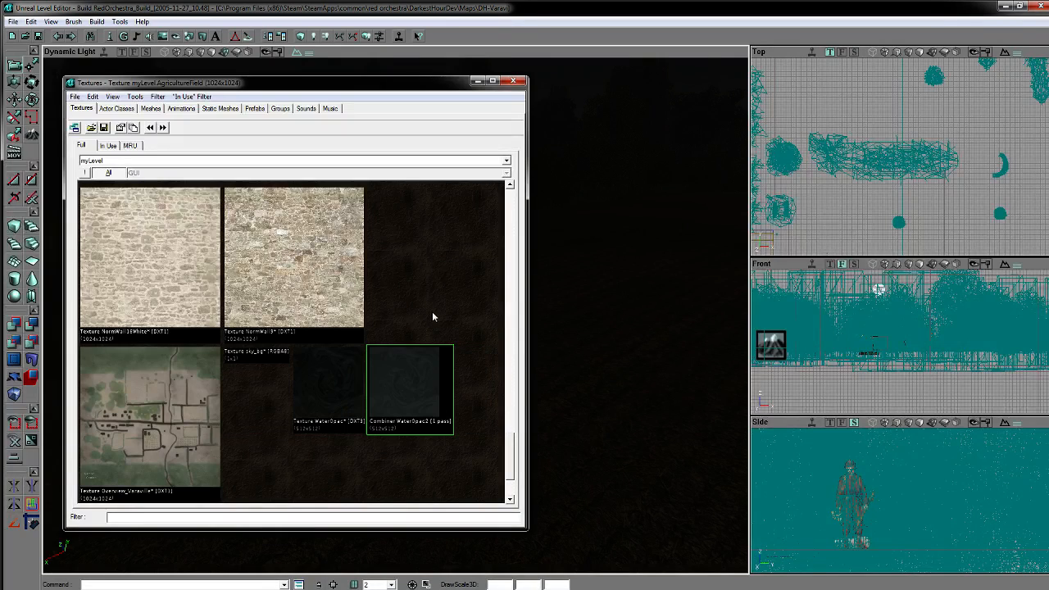
Step: Check the end of the myLevel texture list and close both texture browser windows
drag(510, 463, 511, 529)
click(515, 80)
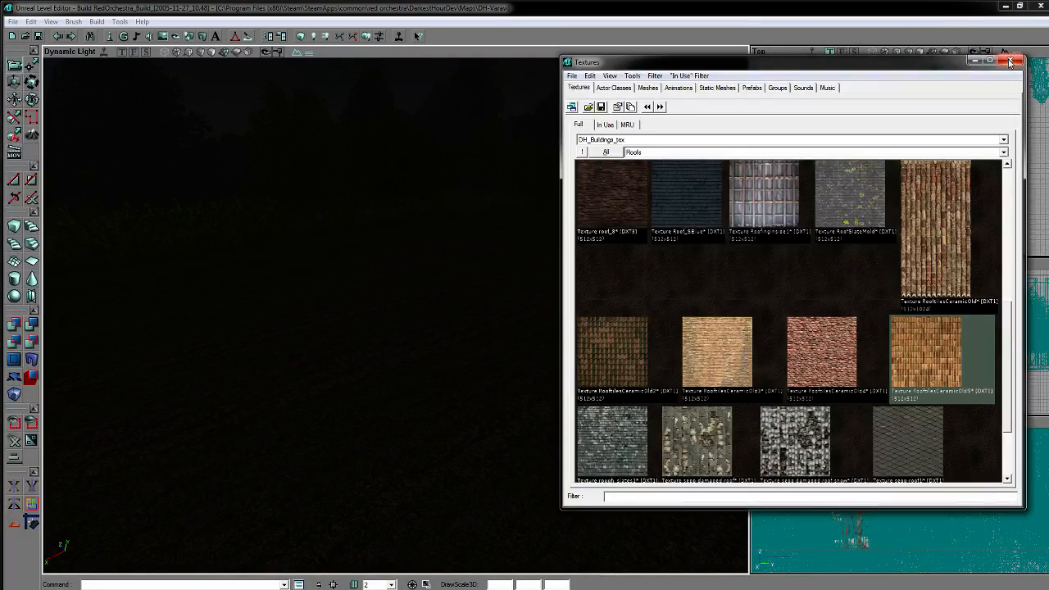
click(1010, 62)
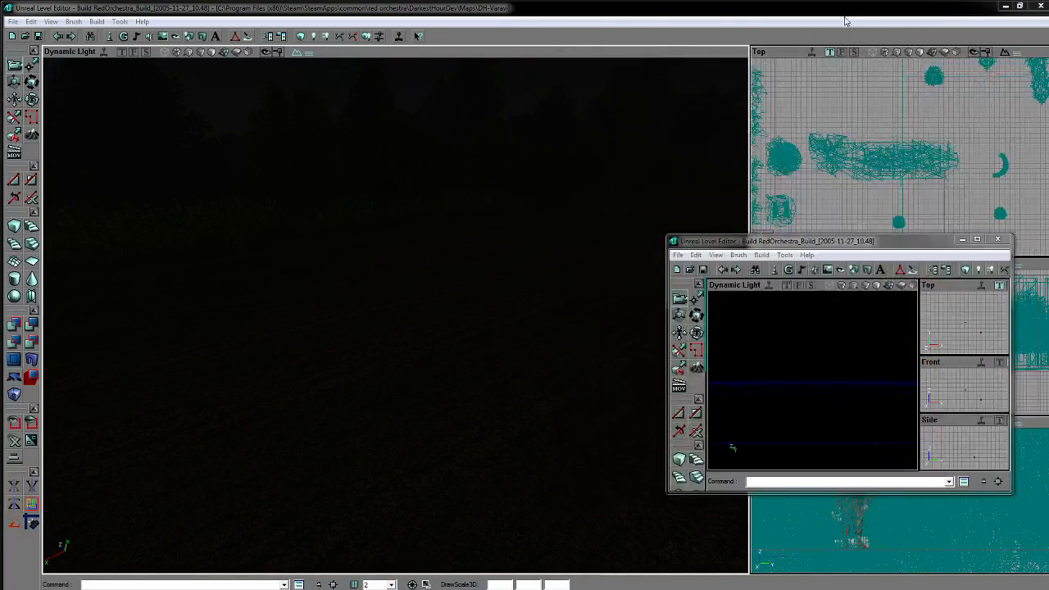
Step: Close the second, empty level editor window and save the DH-Varaville map
drag(871, 244, 572, 156)
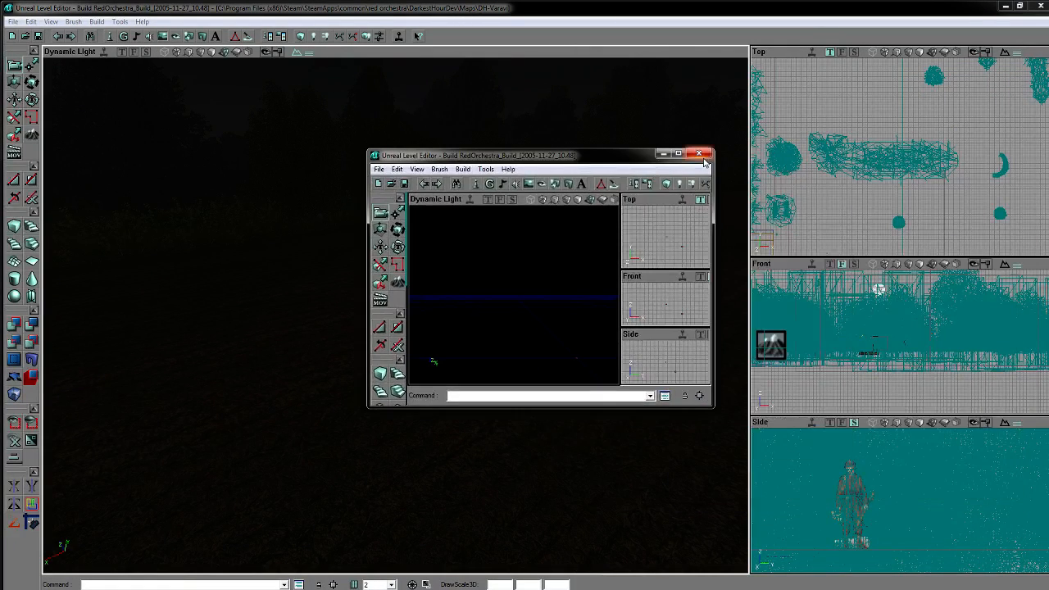
click(702, 155)
click(13, 22)
click(28, 60)
drag(481, 268, 688, 268)
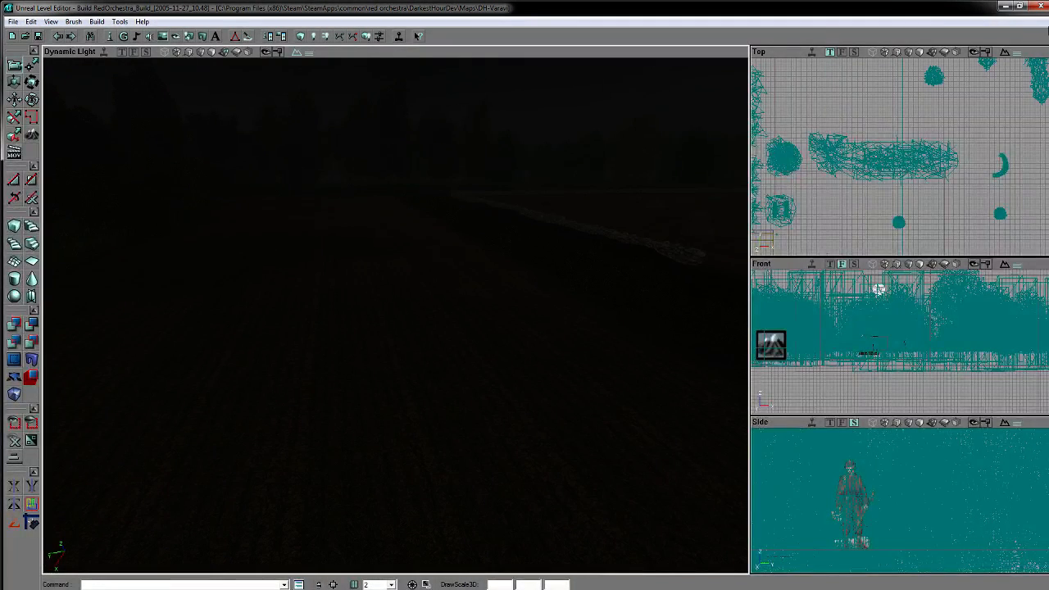
Step: Exit the level editor, declining to save the changed DH_Ground_tex and DH_Buildings_tex packages
click(1044, 6)
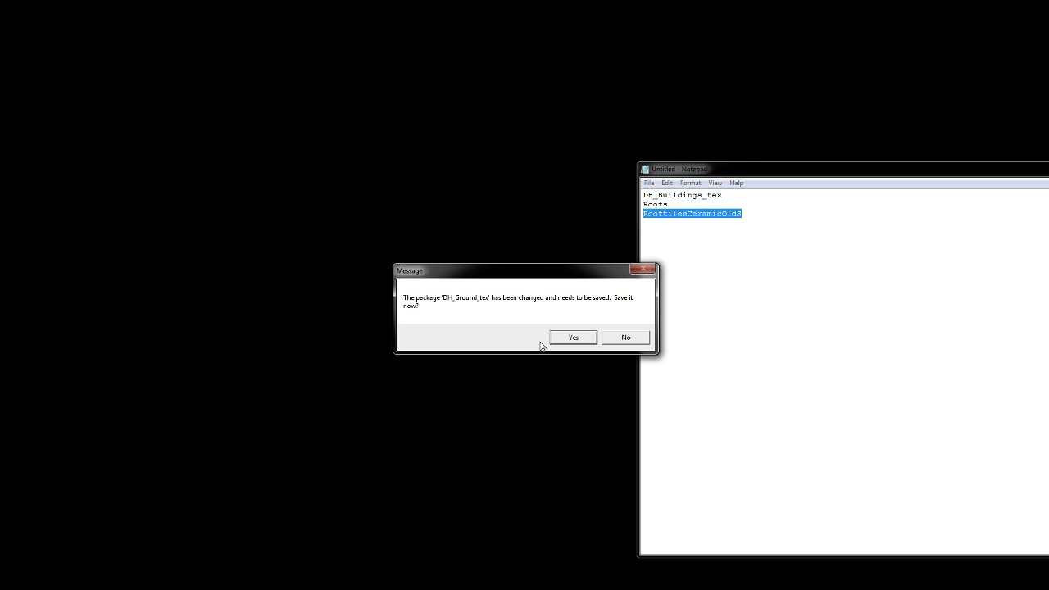
click(620, 339)
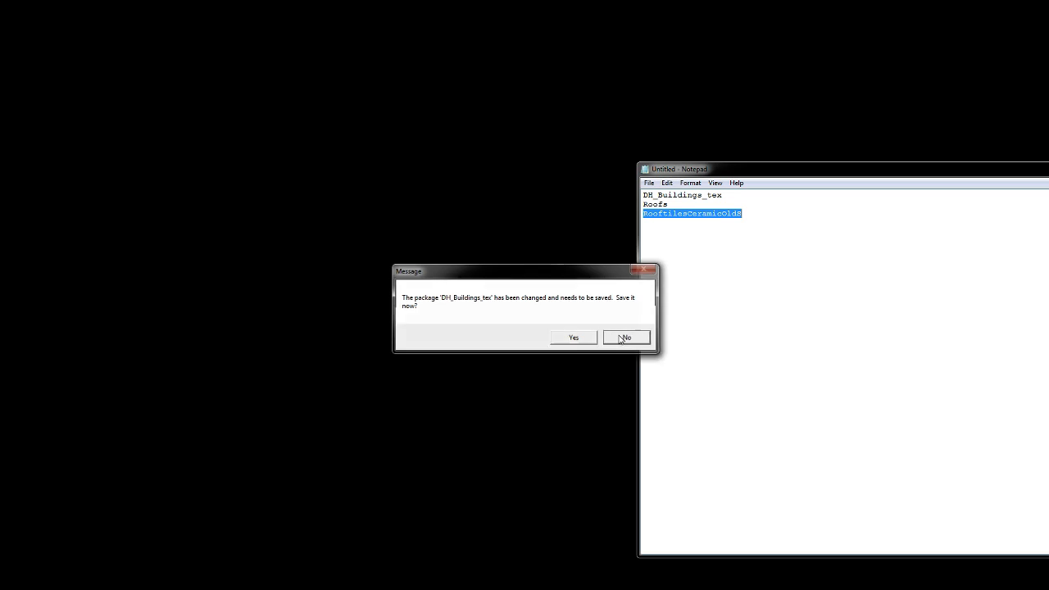
click(620, 339)
Step: Erase all the texture notes in Notepad and close its window
drag(768, 304, 564, 196)
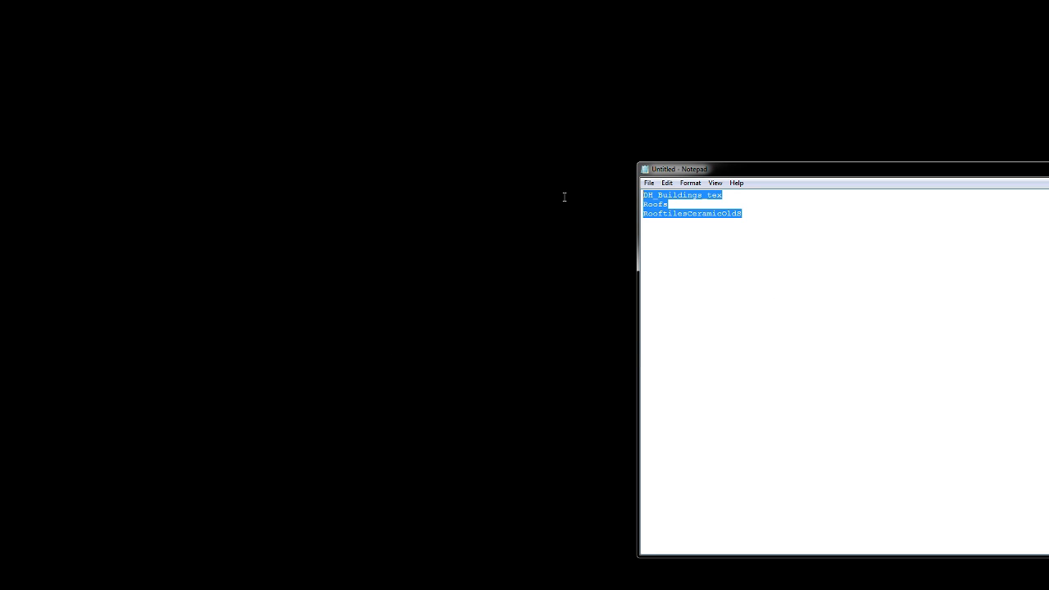
key(Delete)
drag(859, 177, 426, 139)
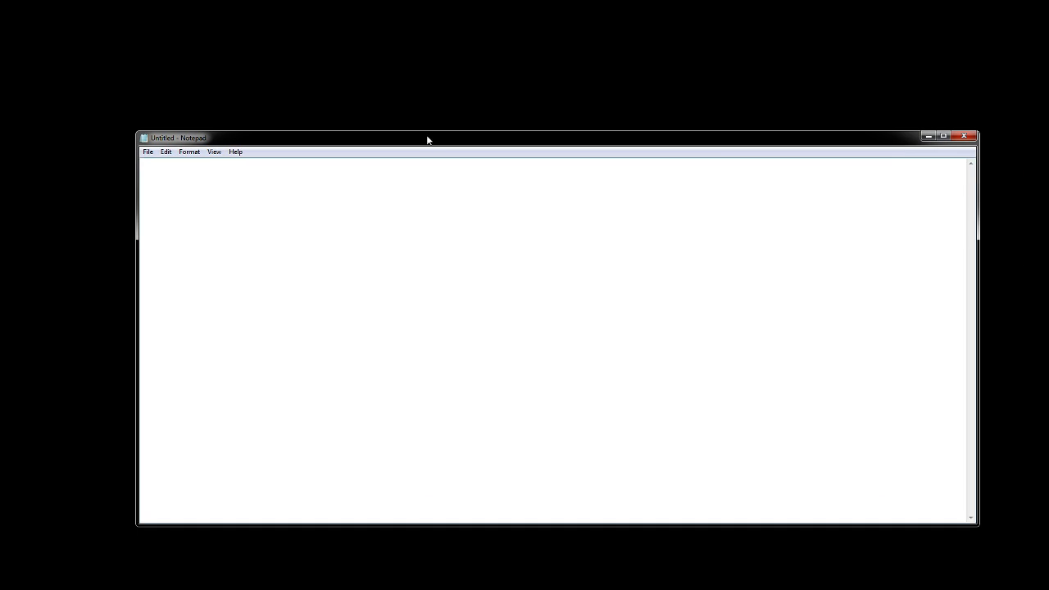
click(958, 141)
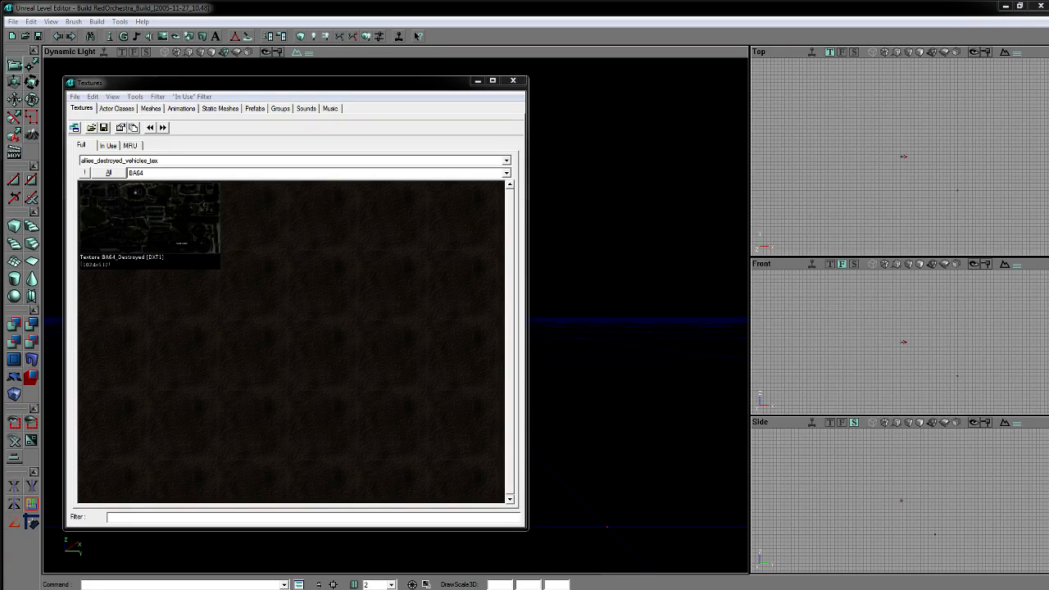
Step: Close the Textures window, reopen the recent DH-Varaville.rom map and hide the white wireframe outlines in the 3D view
click(512, 80)
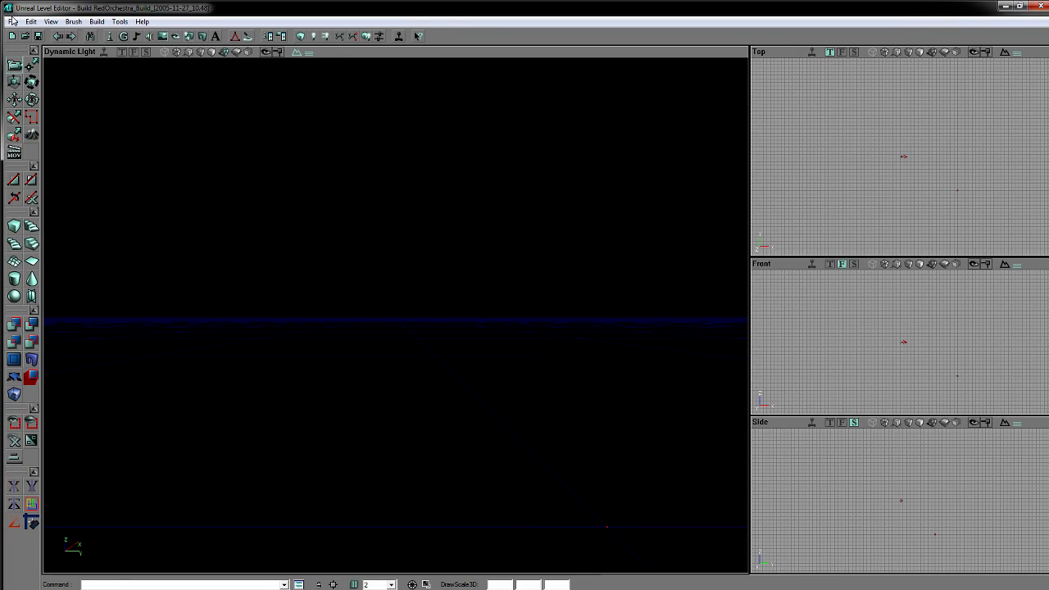
click(6, 22)
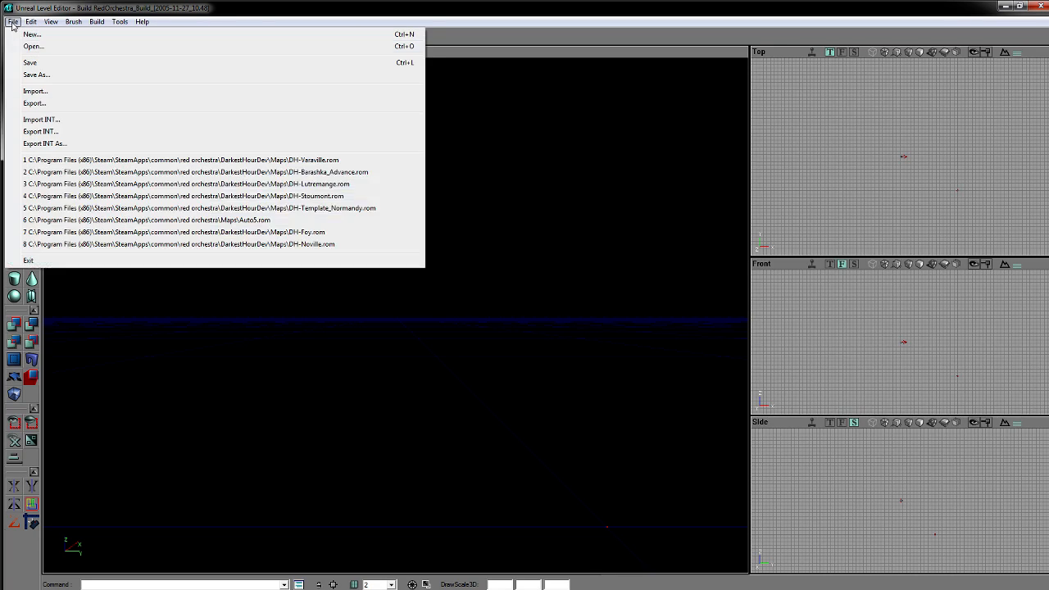
click(266, 161)
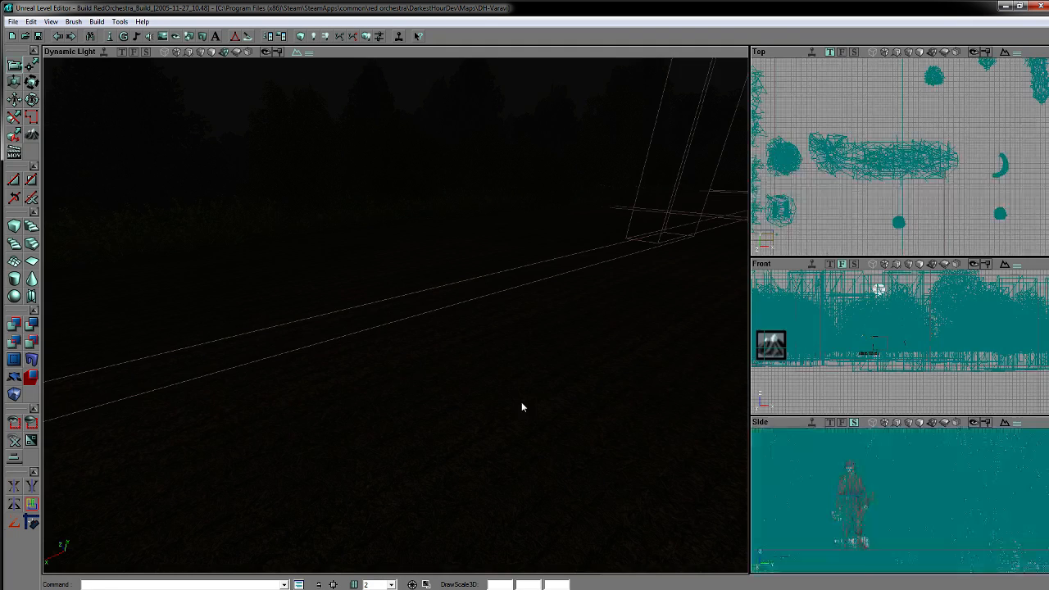
mouse_move(189, 440)
right_down()
mouse_move(311, 426)
mouse_move(402, 443)
mouse_move(309, 396)
right_up()
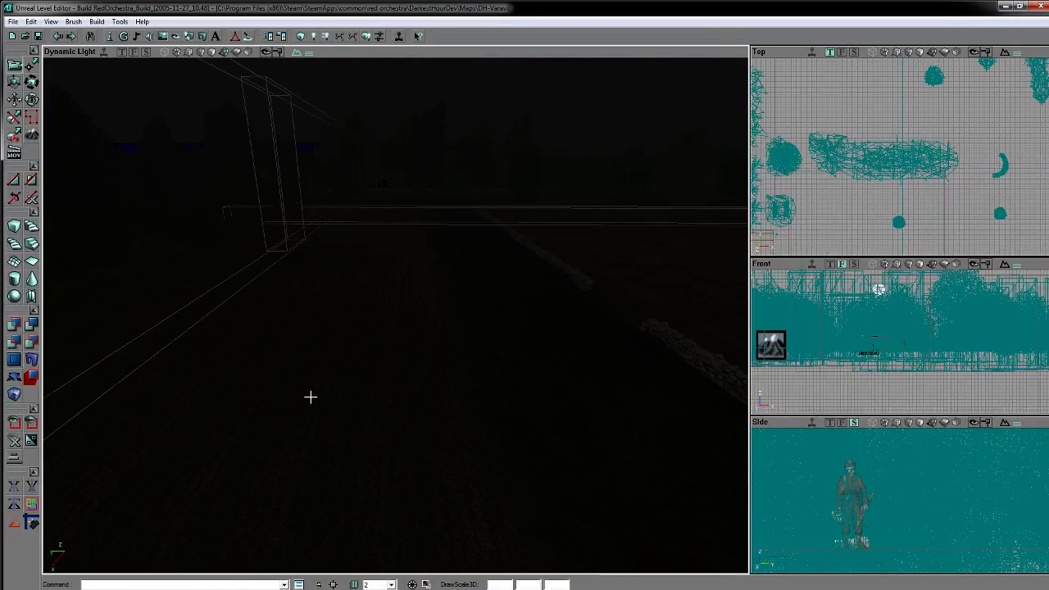
key(o)
Step: Open the texture browser and show all groups of the myLevel package
click(162, 37)
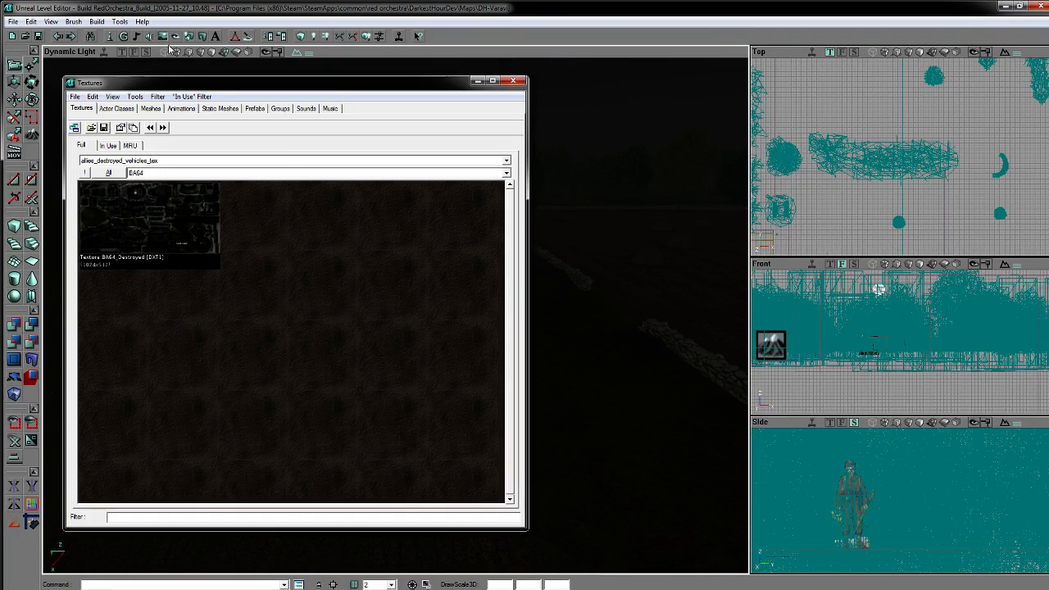
drag(194, 87, 537, 105)
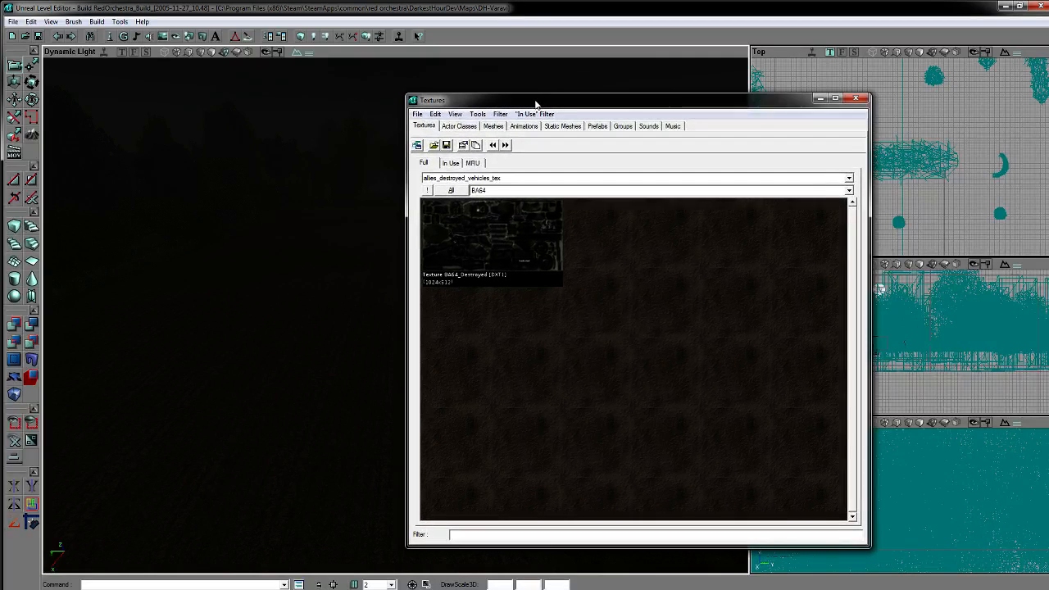
click(489, 178)
scroll(481, 311, down, 10)
scroll(475, 318, down, 10)
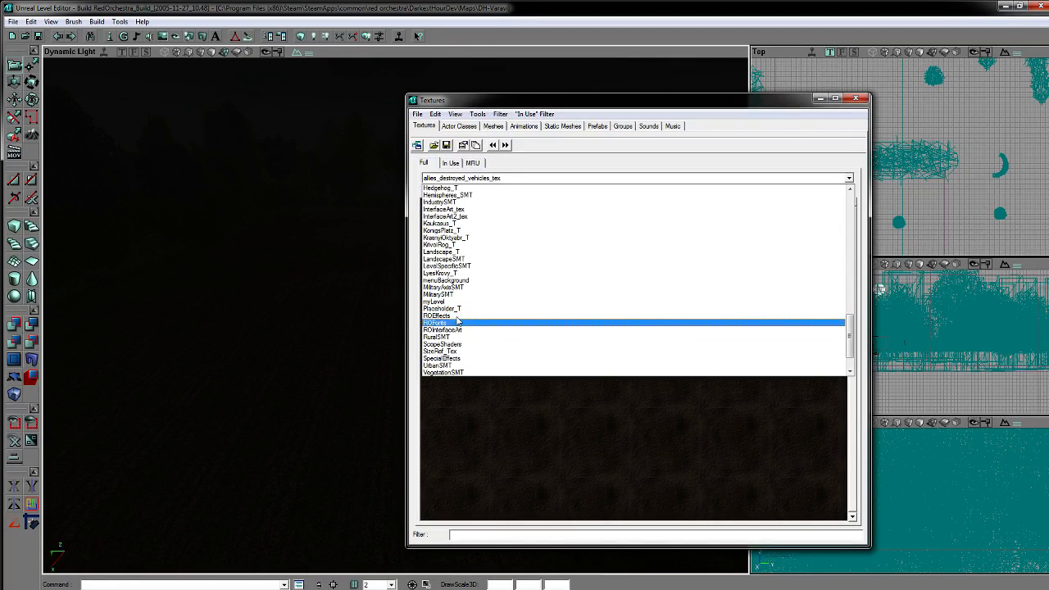
click(463, 302)
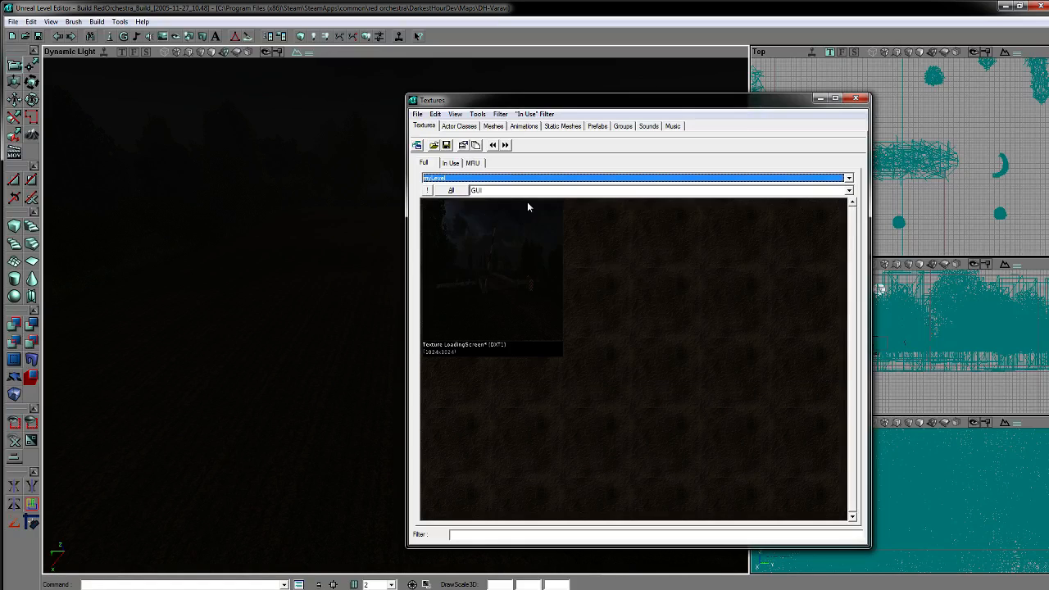
click(461, 192)
Step: Examine the textures near the end of the myLevel list and select the NormWall9 stone wall texture
drag(865, 267, 848, 509)
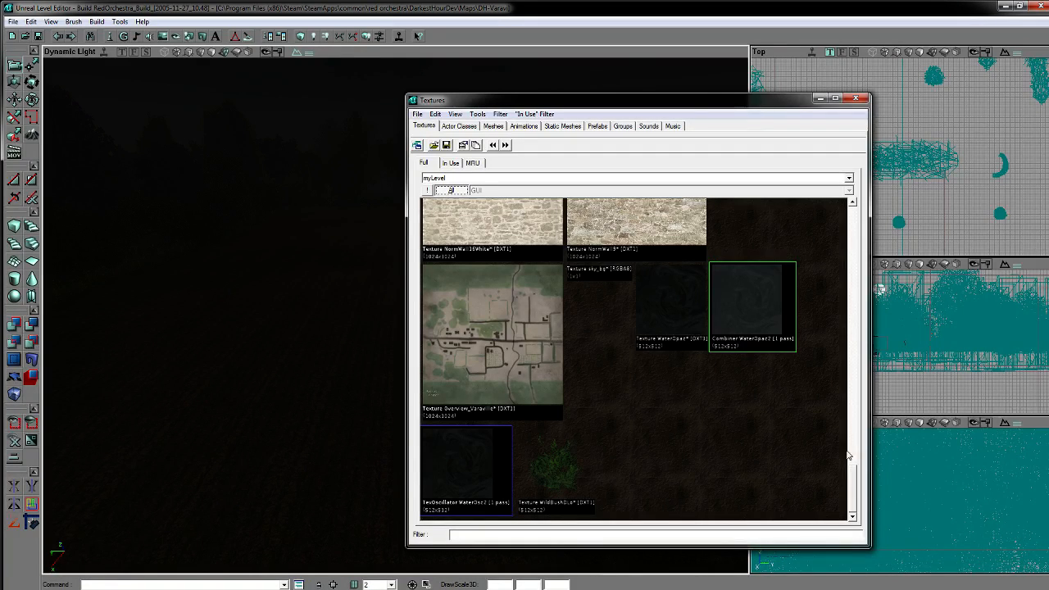
scroll(848, 484, up, 2)
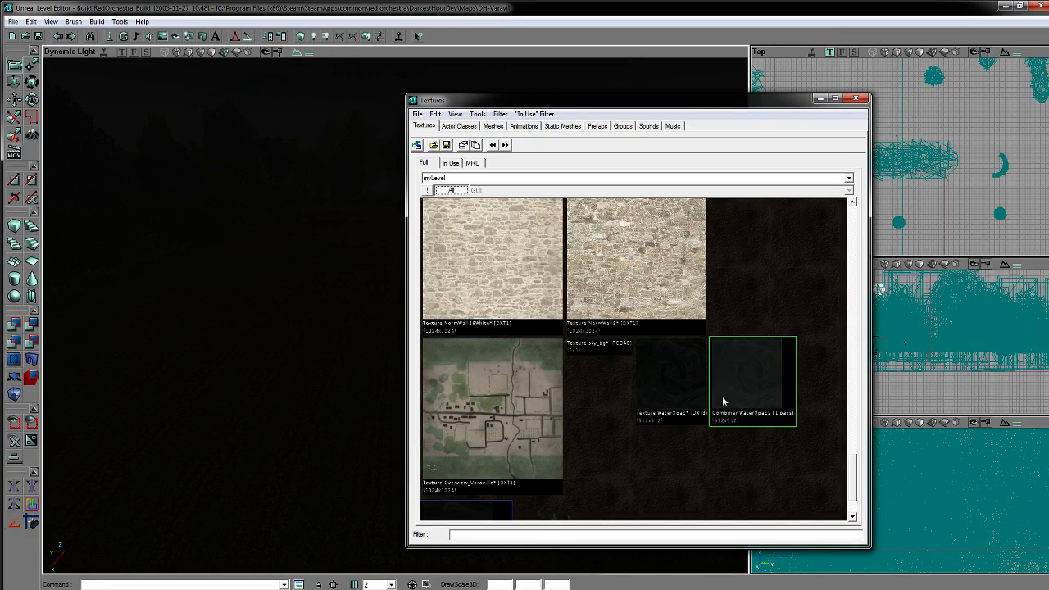
click(844, 480)
mouse_move(851, 480)
mouse_down()
mouse_move(863, 466)
mouse_move(861, 501)
mouse_move(860, 484)
mouse_up()
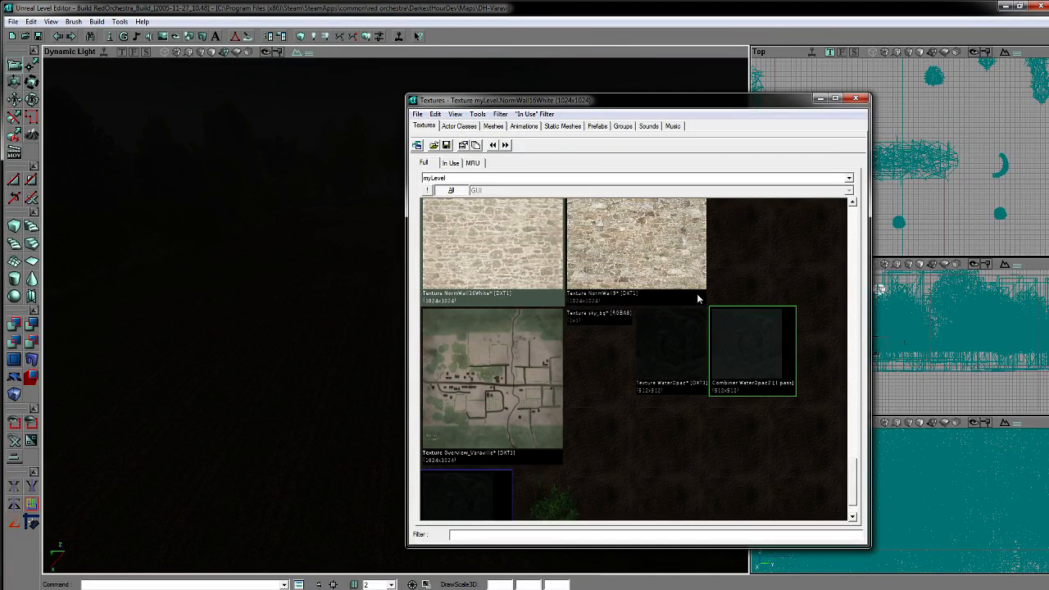
drag(854, 482, 859, 489)
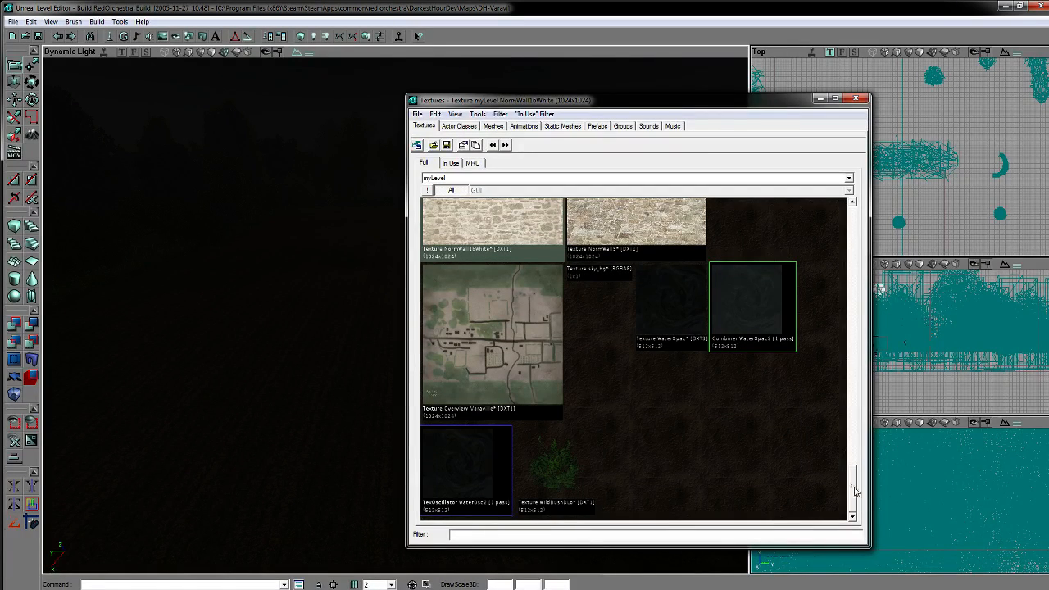
scroll(849, 487, up, 2)
scroll(874, 485, down, 2)
scroll(875, 492, up, 7)
scroll(881, 485, down, 4)
scroll(883, 483, down, 3)
scroll(881, 460, up, 8)
scroll(877, 479, down, 6)
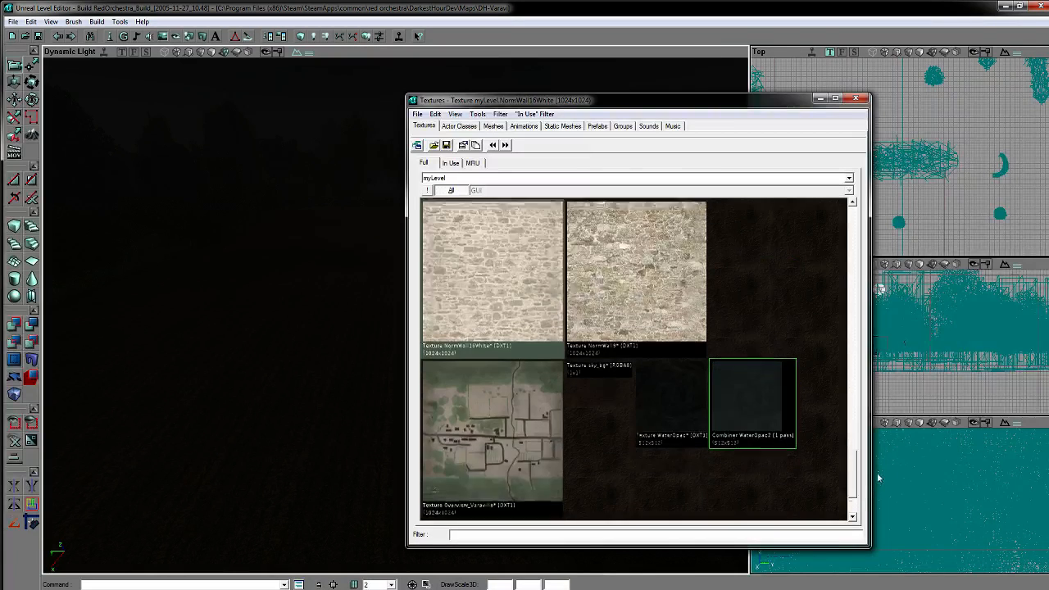
scroll(876, 482, down, 1)
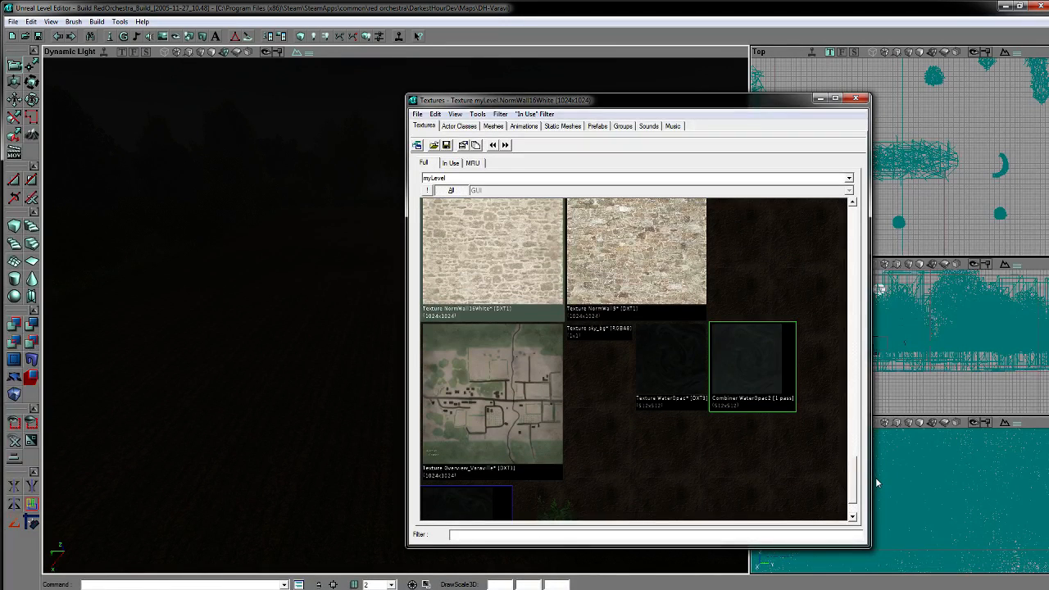
scroll(876, 485, down, 1)
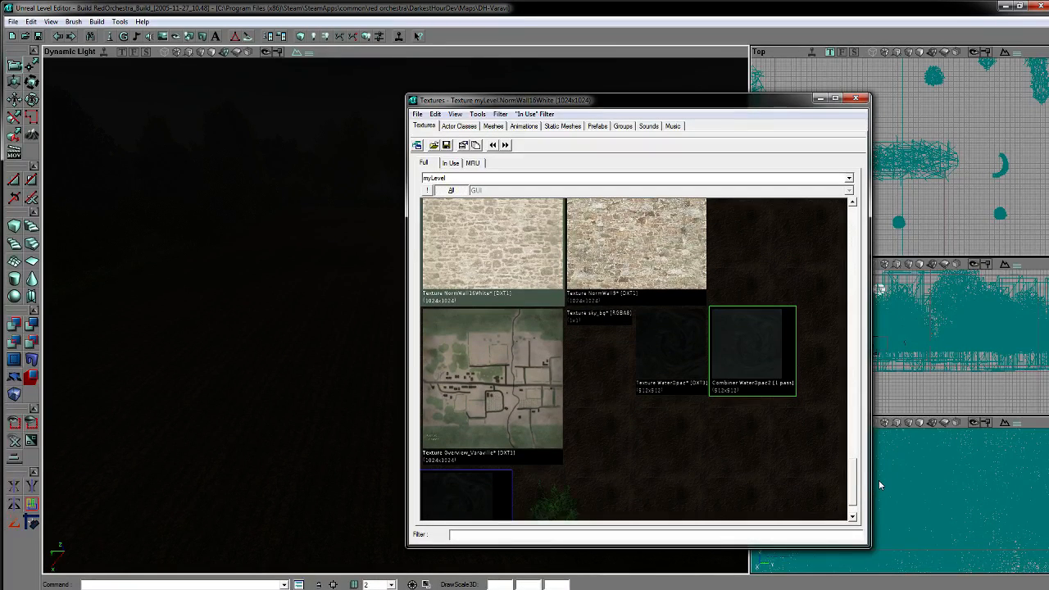
scroll(877, 484, up, 1)
mouse_move(871, 483)
mouse_down()
mouse_move(847, 428)
mouse_move(858, 223)
mouse_move(841, 505)
mouse_move(843, 489)
mouse_up()
click(643, 334)
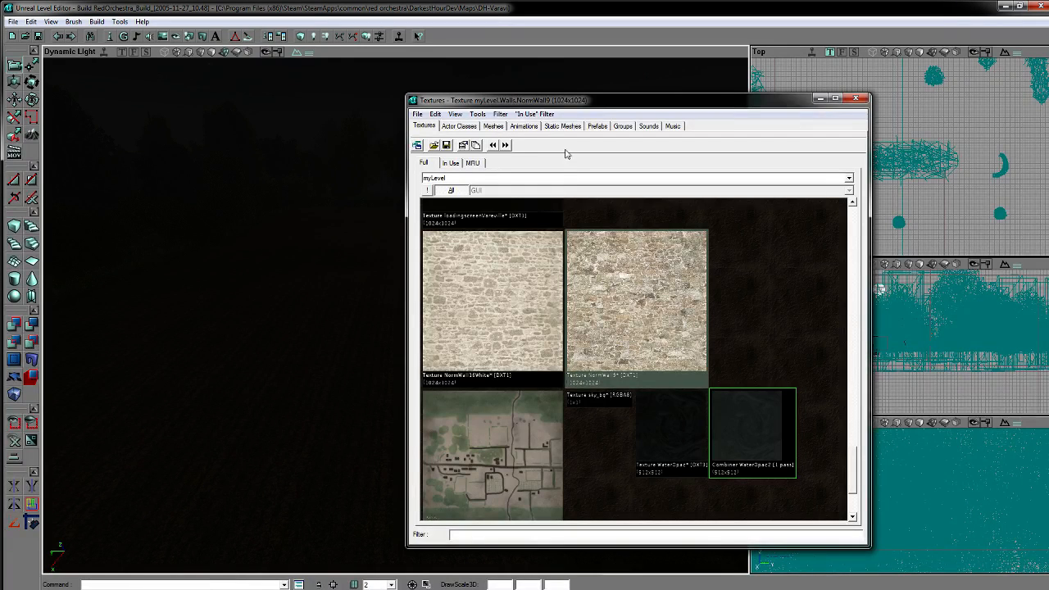
Step: Look through the Walls group of the DH_Buildings_tex package for the matching NormWall textures
click(475, 177)
scroll(448, 260, up, 10)
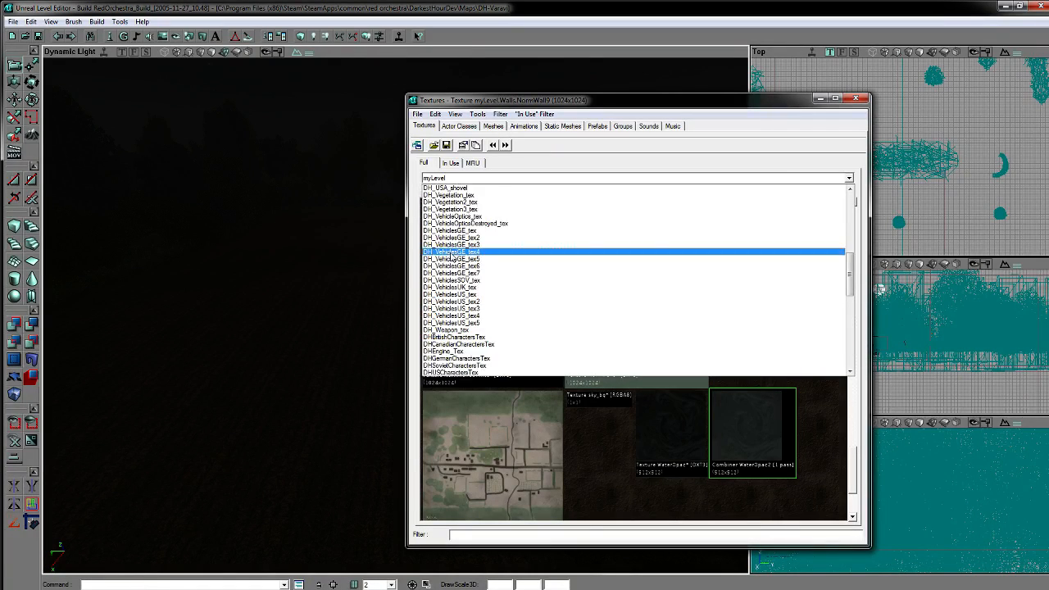
scroll(451, 258, up, 8)
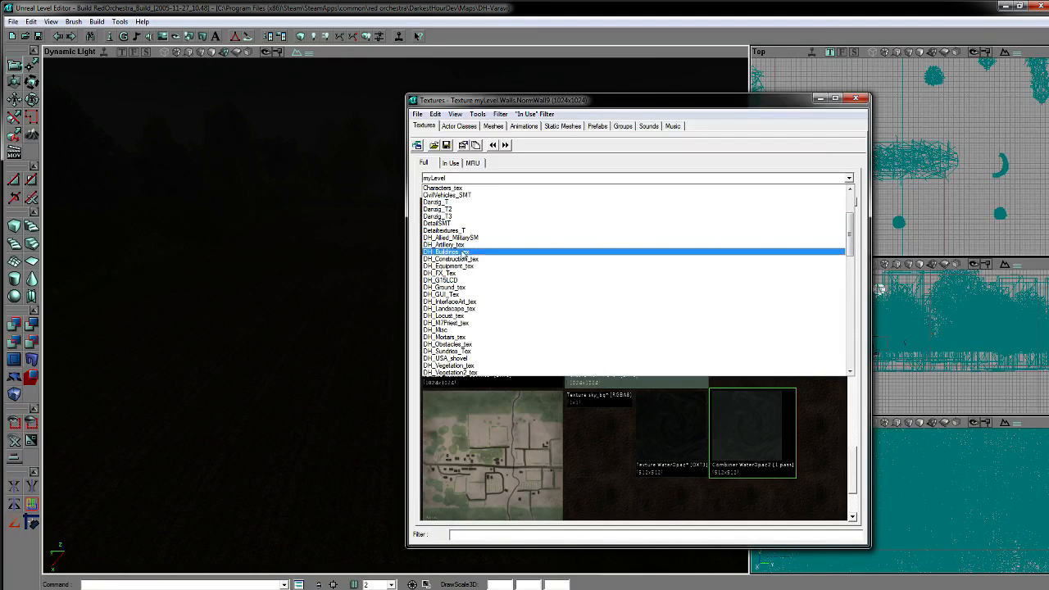
click(459, 252)
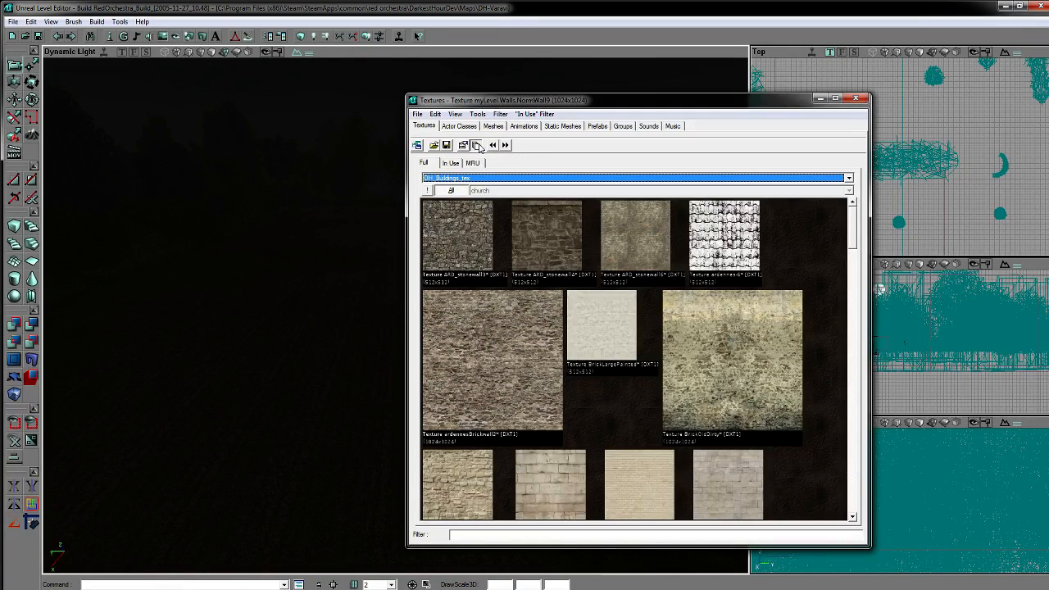
click(451, 190)
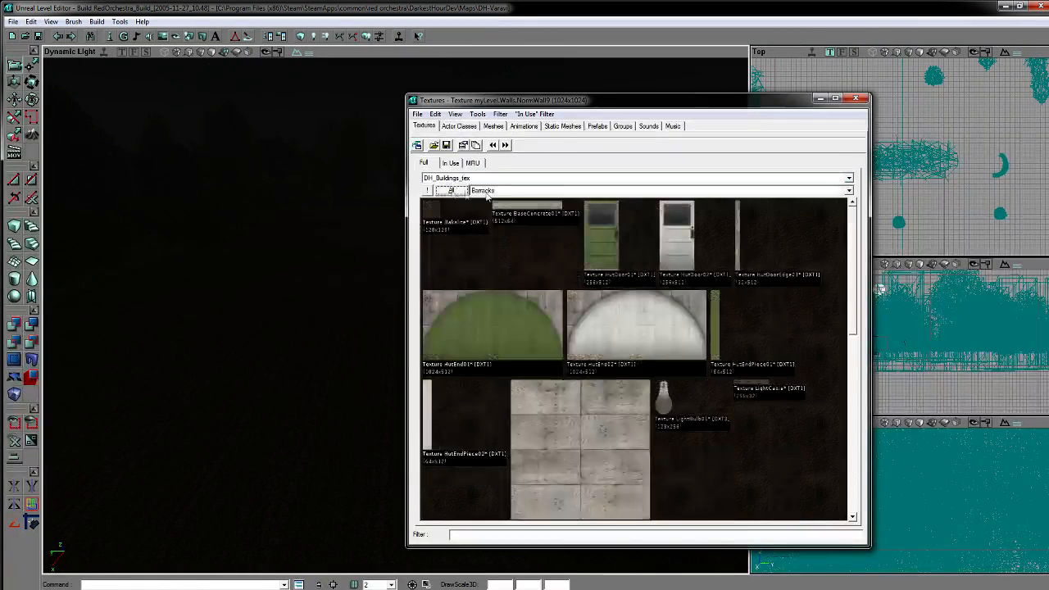
click(484, 190)
click(500, 286)
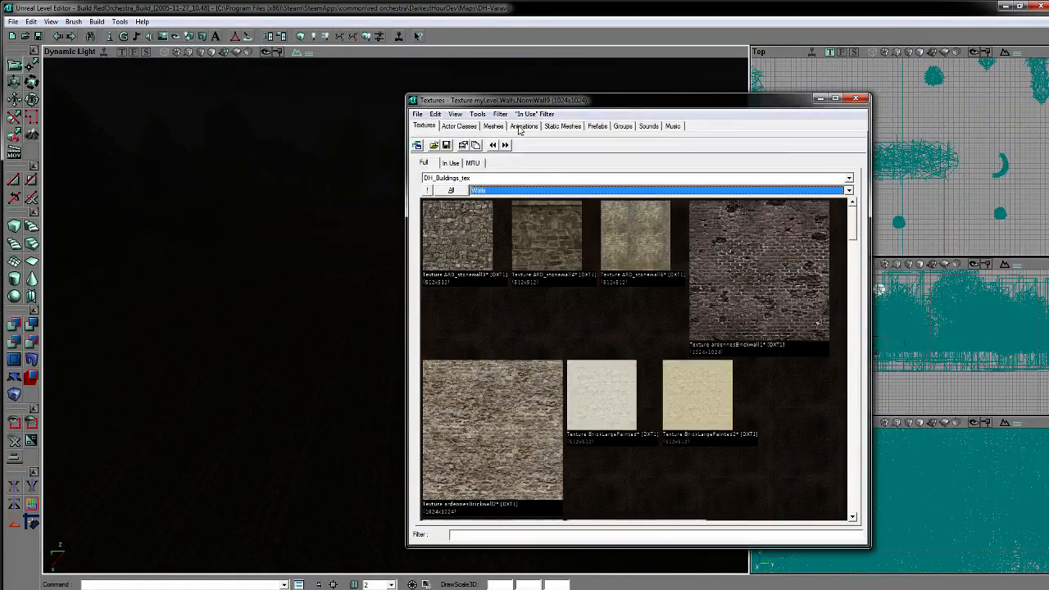
drag(540, 99, 400, 92)
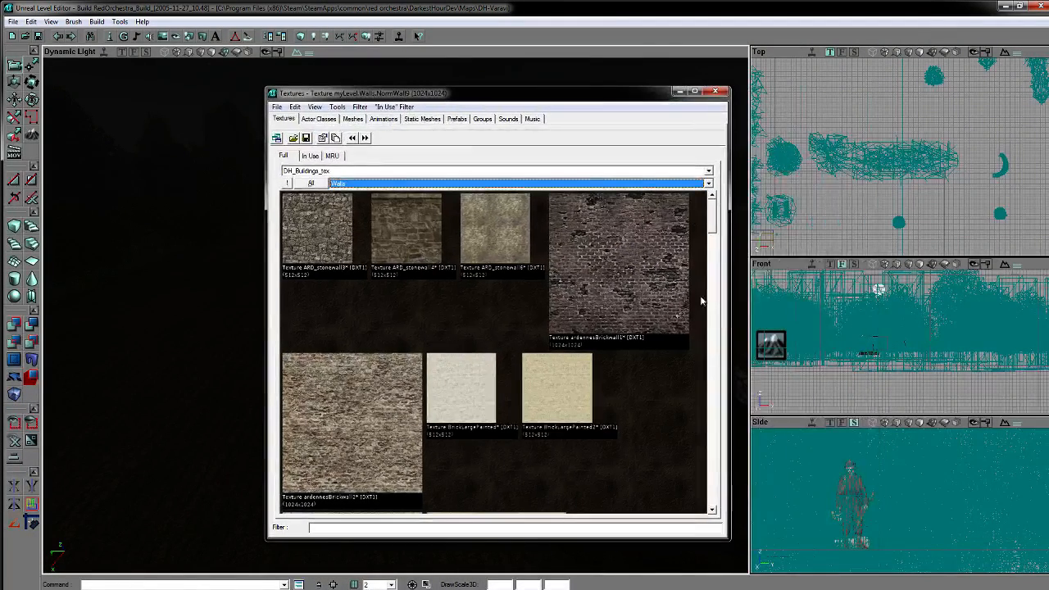
drag(713, 223, 768, 348)
Step: Return to the myLevel package and find its NormWall16White and NormWall9 textures again
click(326, 170)
scroll(324, 295, down, 5)
scroll(324, 296, down, 6)
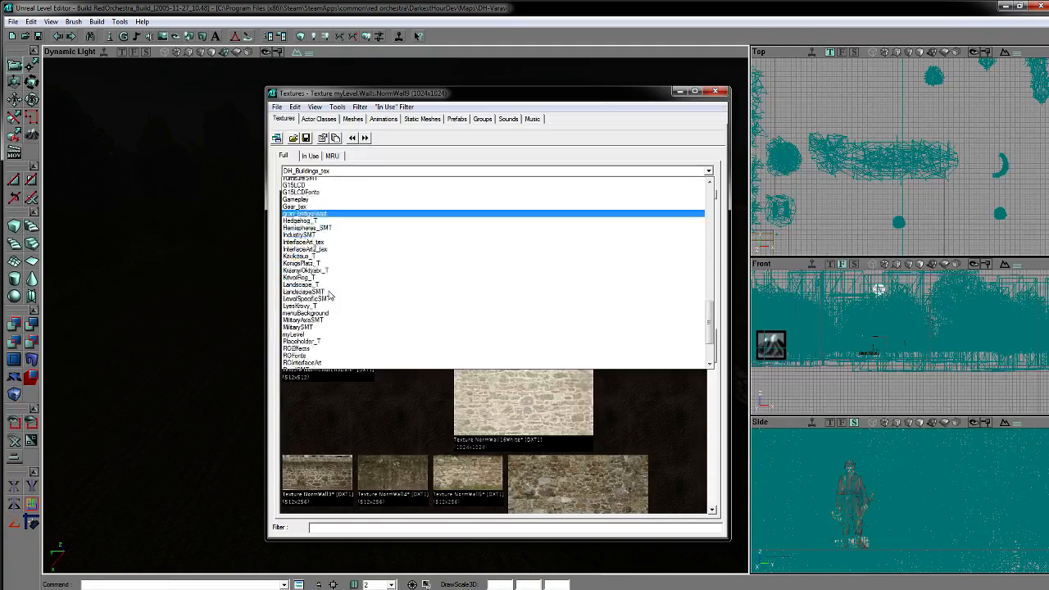
click(424, 319)
drag(717, 238, 728, 467)
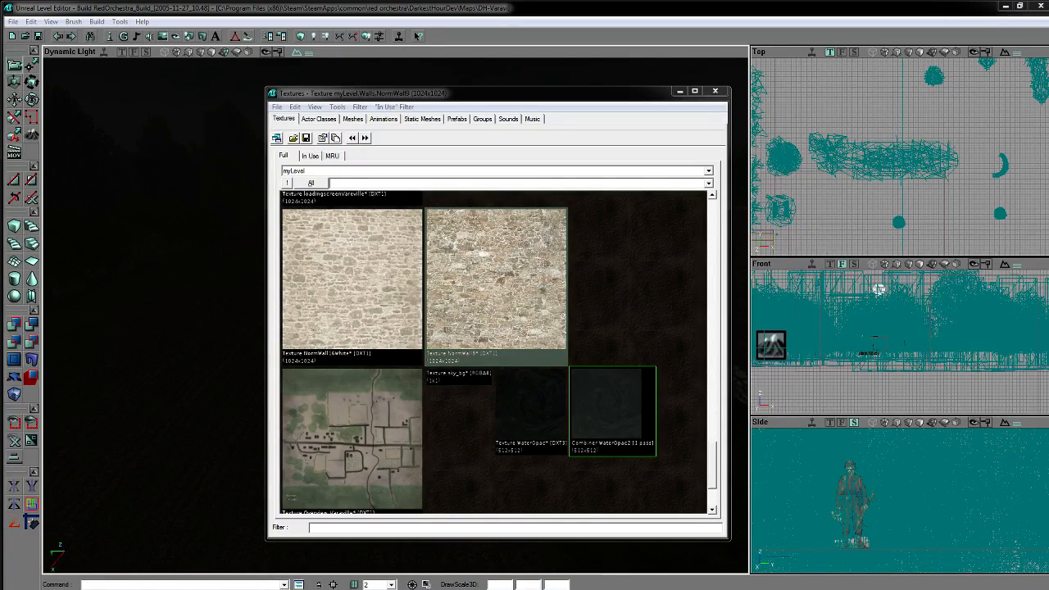
click(302, 172)
click(301, 172)
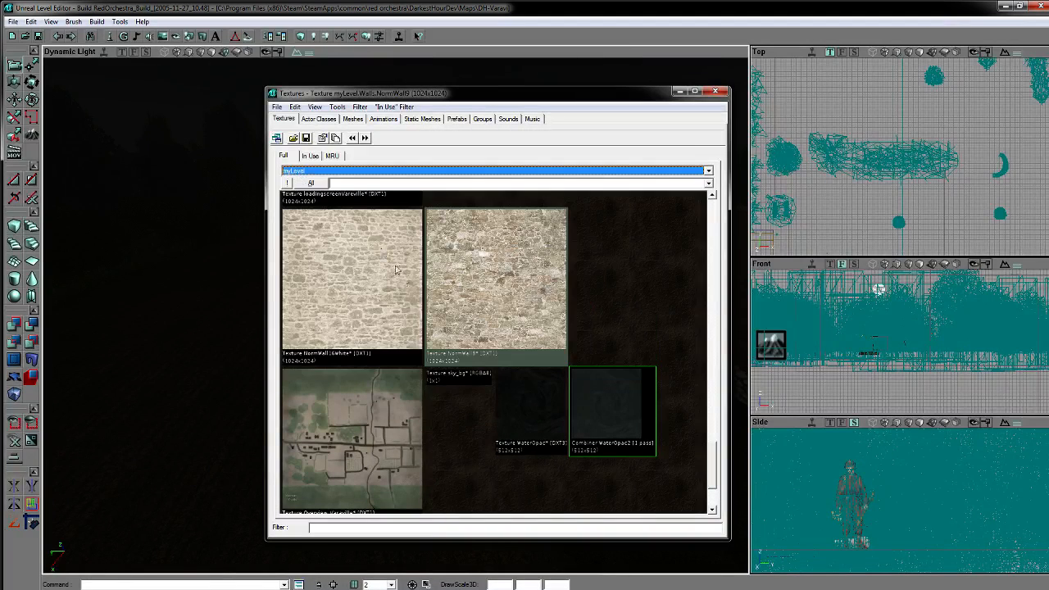
Step: Place the texture browsers of both editor instances side by side and load the DH_Buildings_tex package in the second one
drag(442, 96, 207, 59)
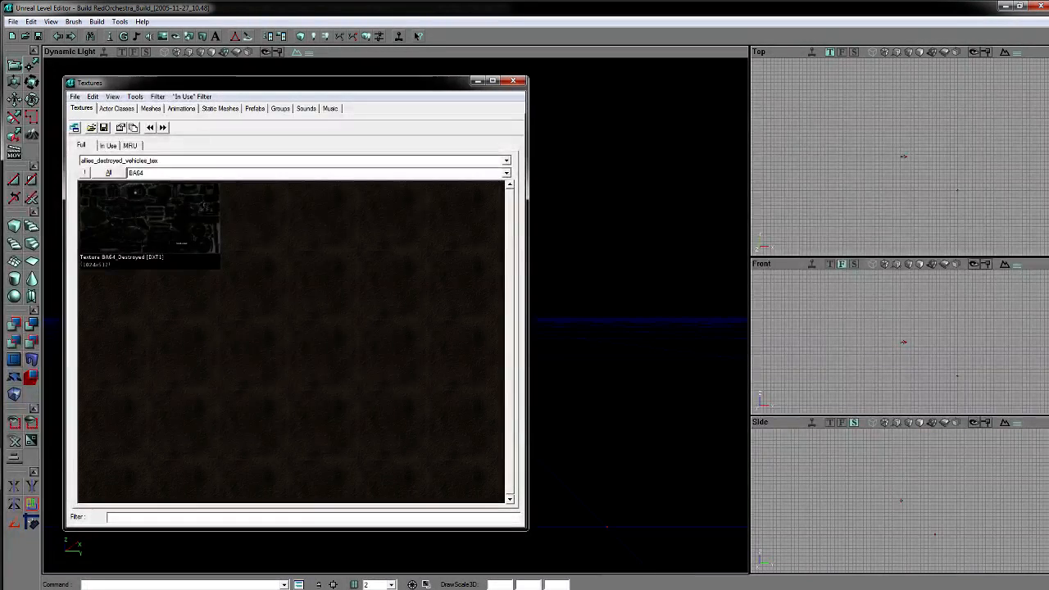
drag(218, 83, 719, 92)
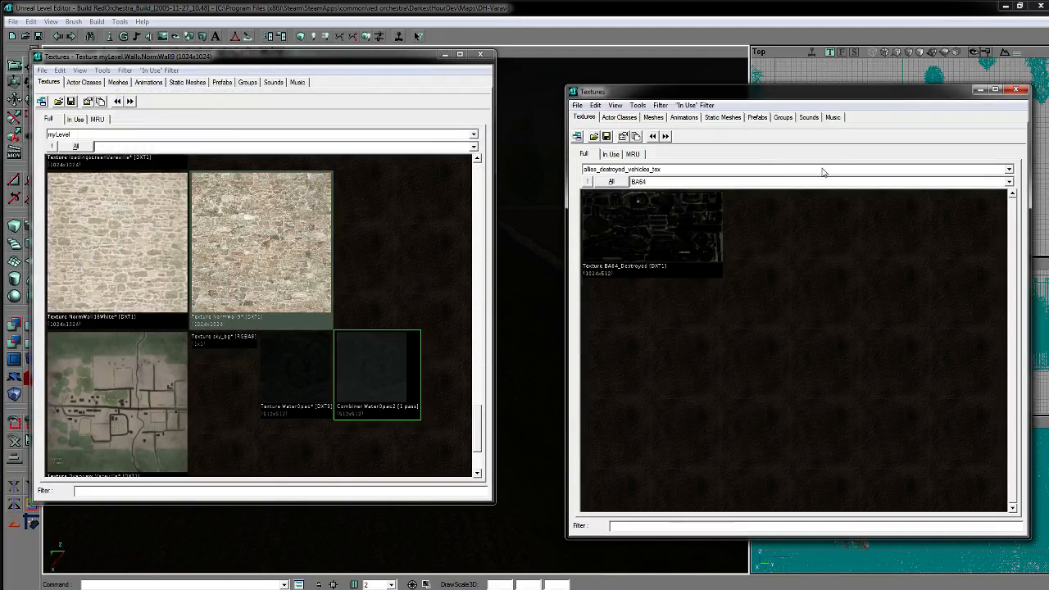
click(654, 170)
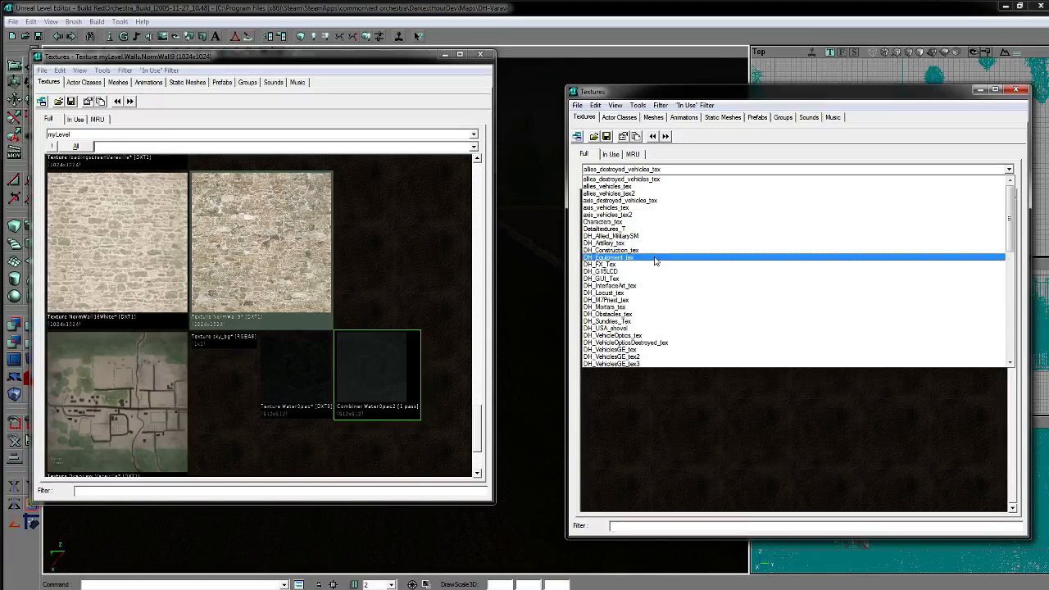
click(577, 105)
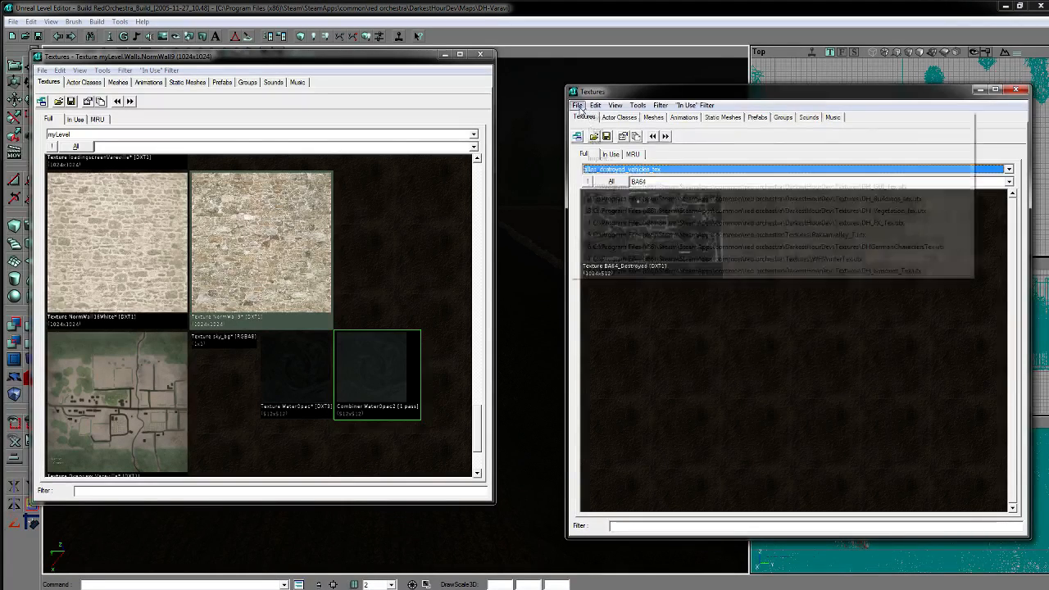
click(856, 190)
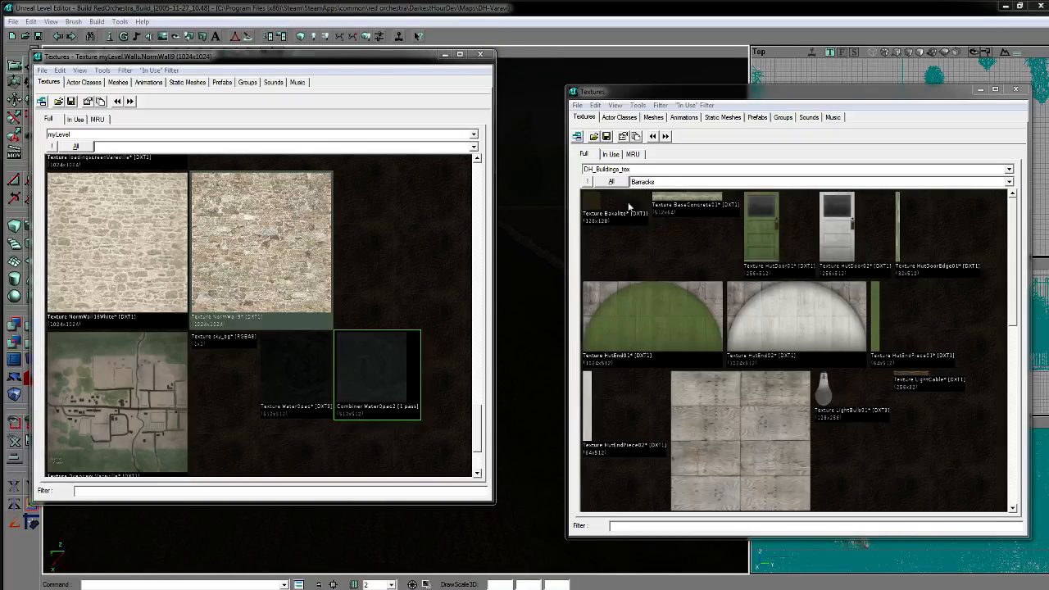
Step: Show the Walls group of DH_Buildings_tex and locate its NormWall16White and NormWall9 textures
click(645, 182)
click(646, 183)
click(656, 181)
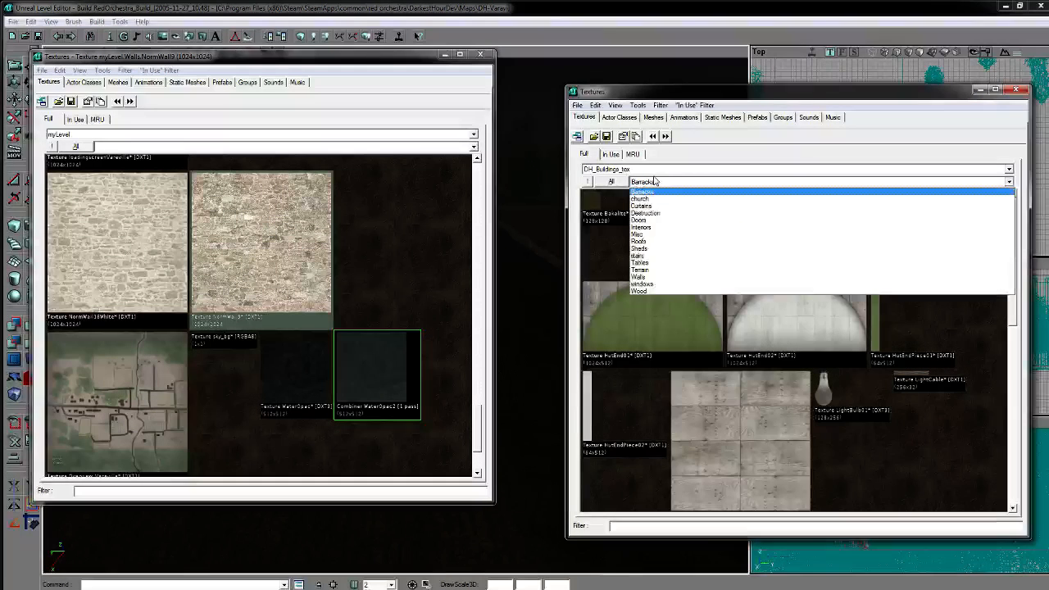
click(646, 279)
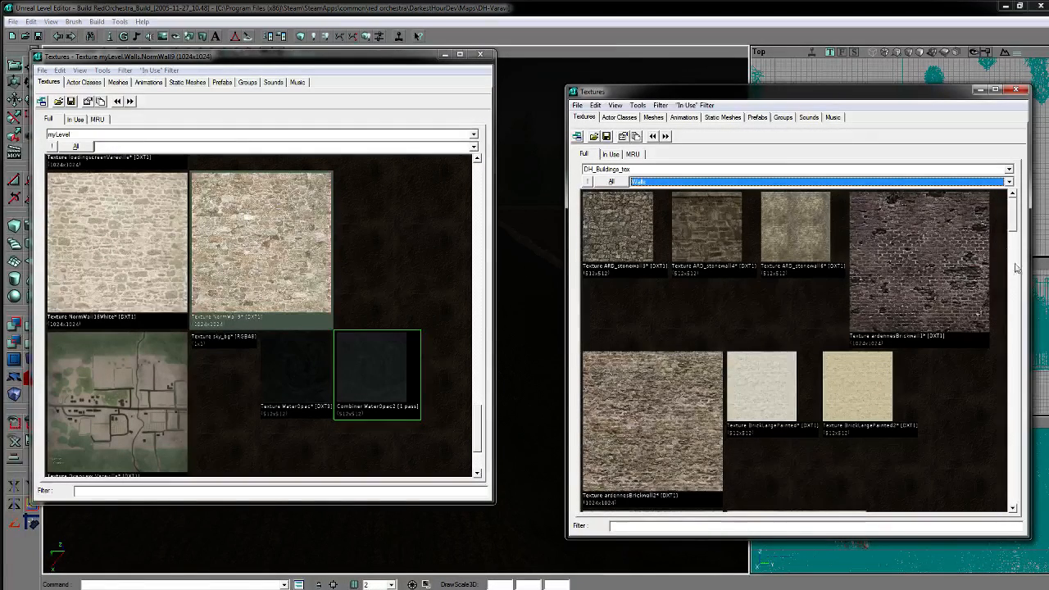
drag(1011, 222, 1038, 371)
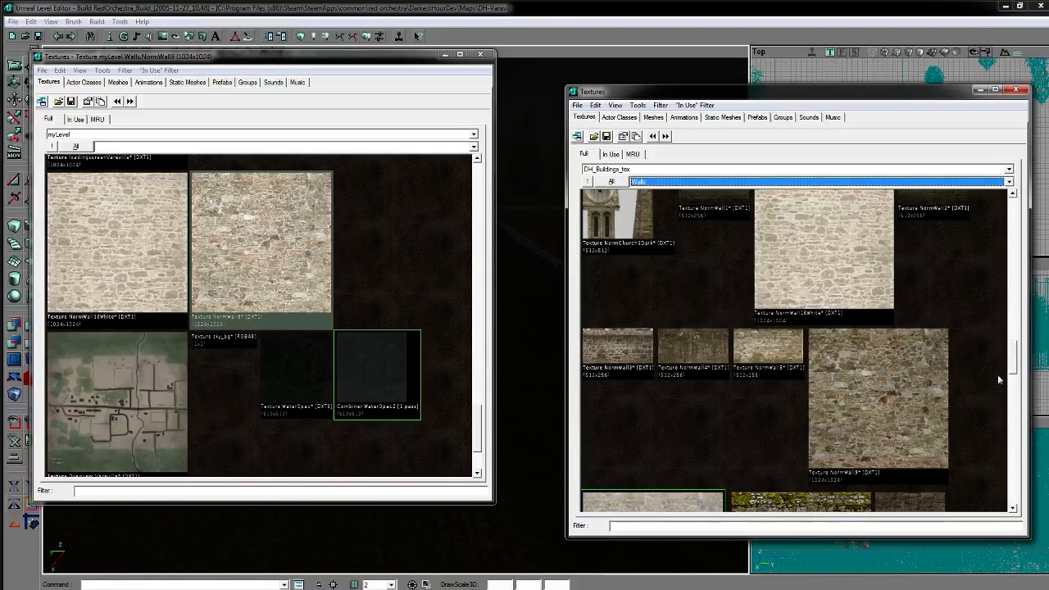
mouse_move(1011, 371)
mouse_down()
mouse_move(1022, 389)
mouse_move(1022, 377)
mouse_up()
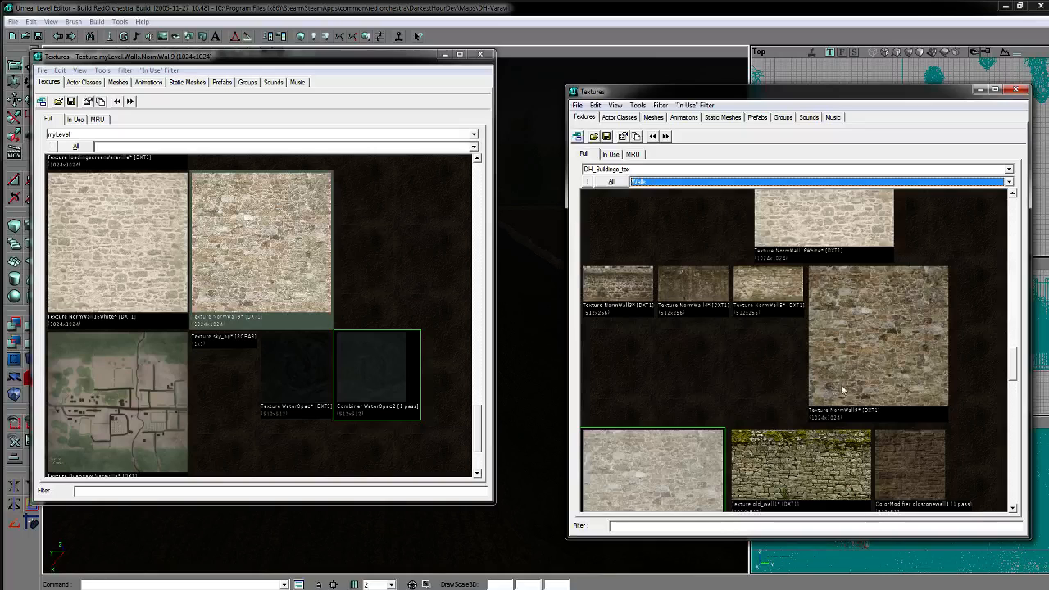
right_click(841, 341)
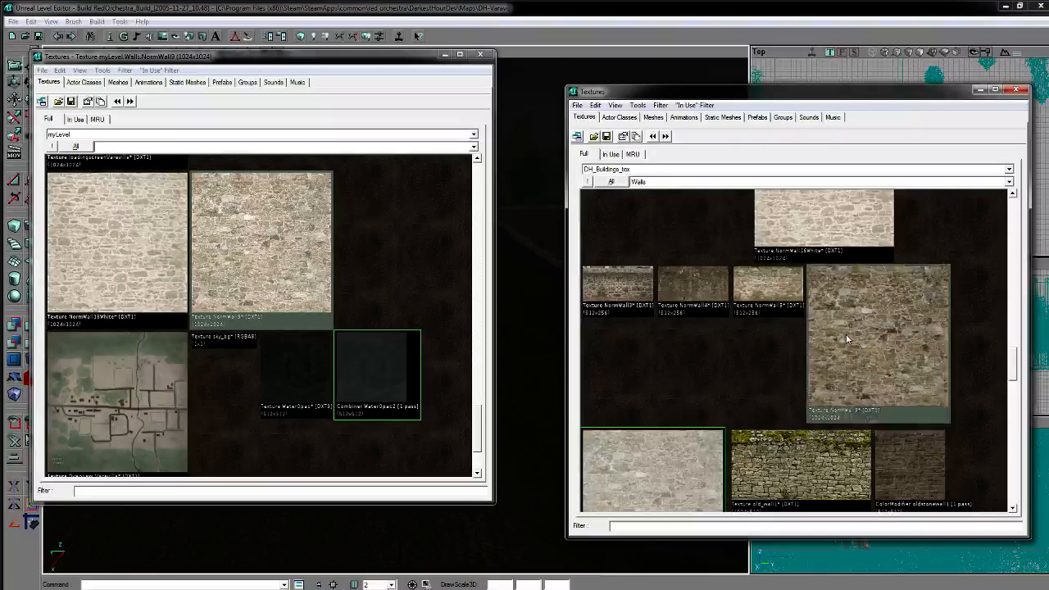
click(856, 366)
click(511, 288)
double_click(509, 288)
click(580, 299)
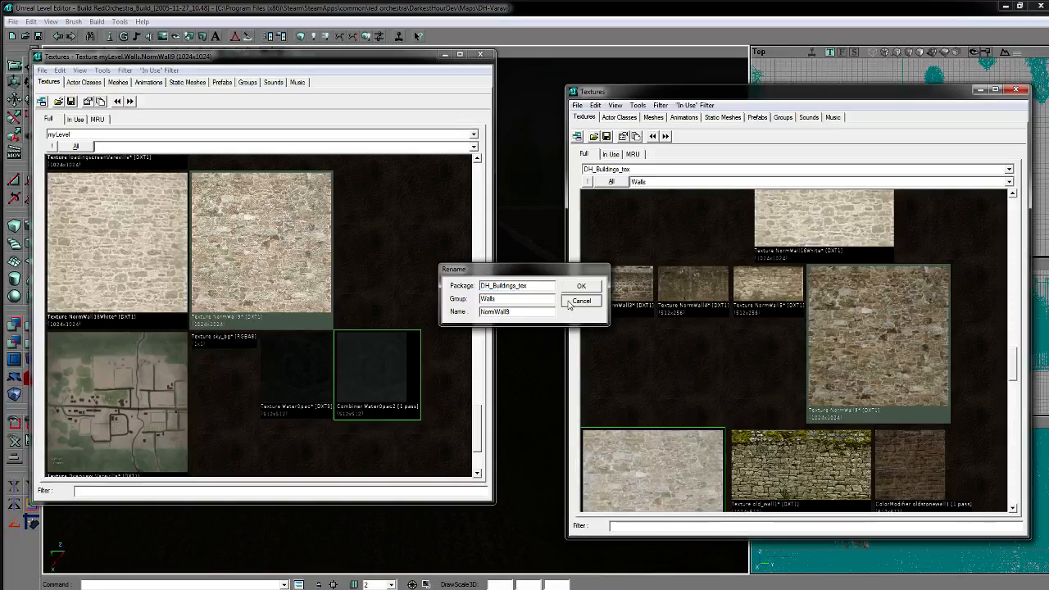
Step: Copy the package name DH_Buildings_tex from the rename details of that package's NormWall9 texture
right_click(849, 339)
click(872, 370)
key(ctrl+c)
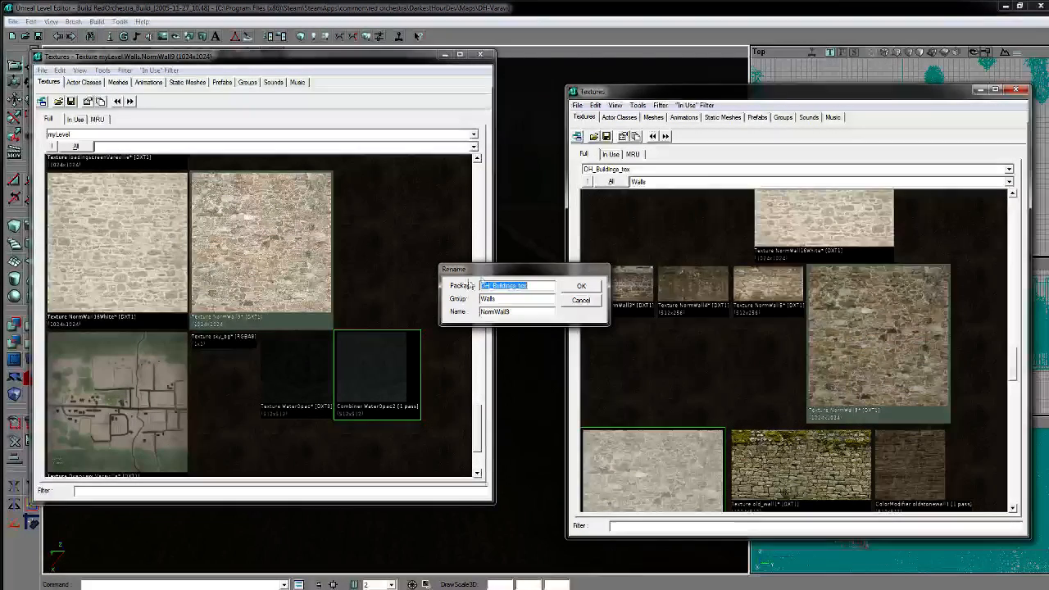
Step: Rename the myLevel NormWall9 texture into package DH_Buildings_tex, keeping group Walls and checking the name against the matching texture
right_click(265, 250)
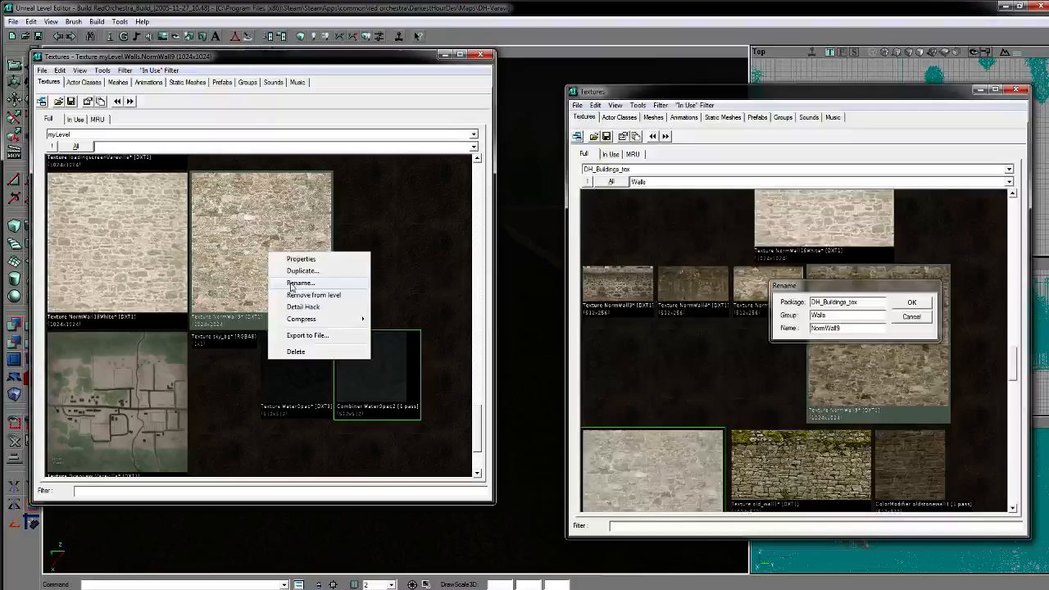
click(290, 284)
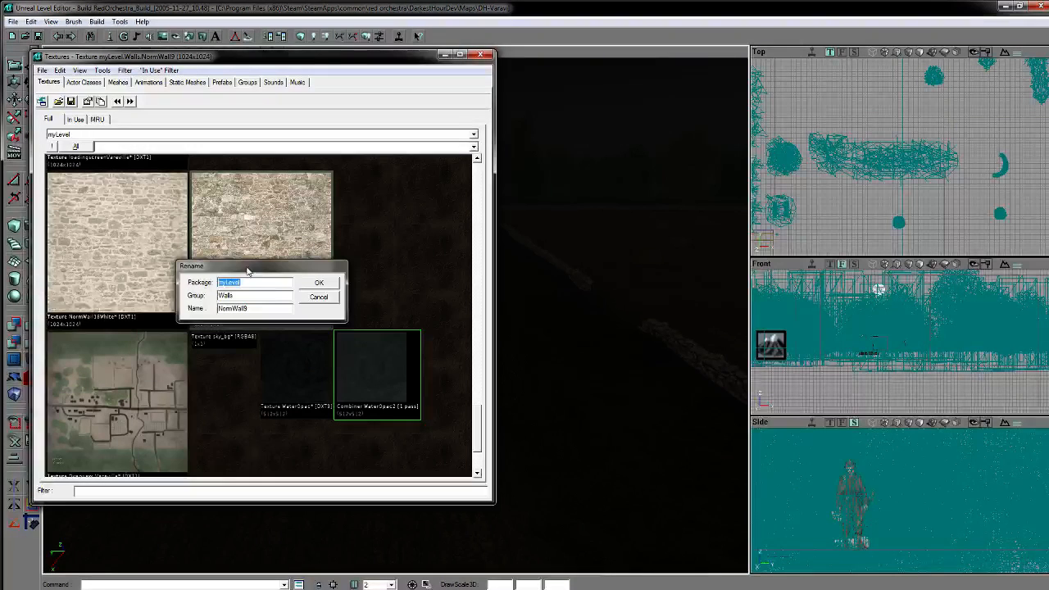
key(ctrl+v)
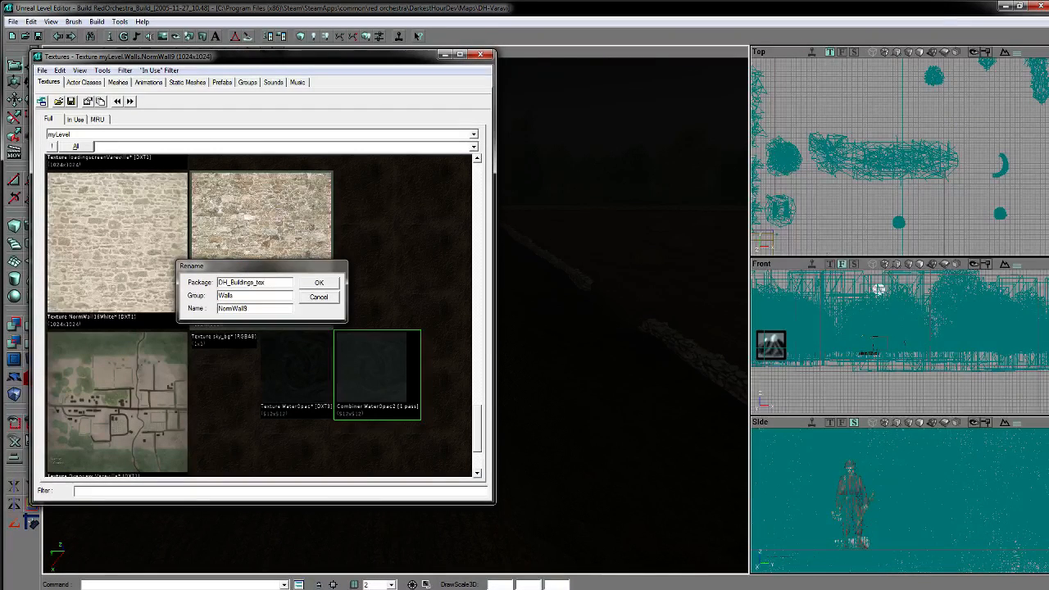
key(alt+Tab)
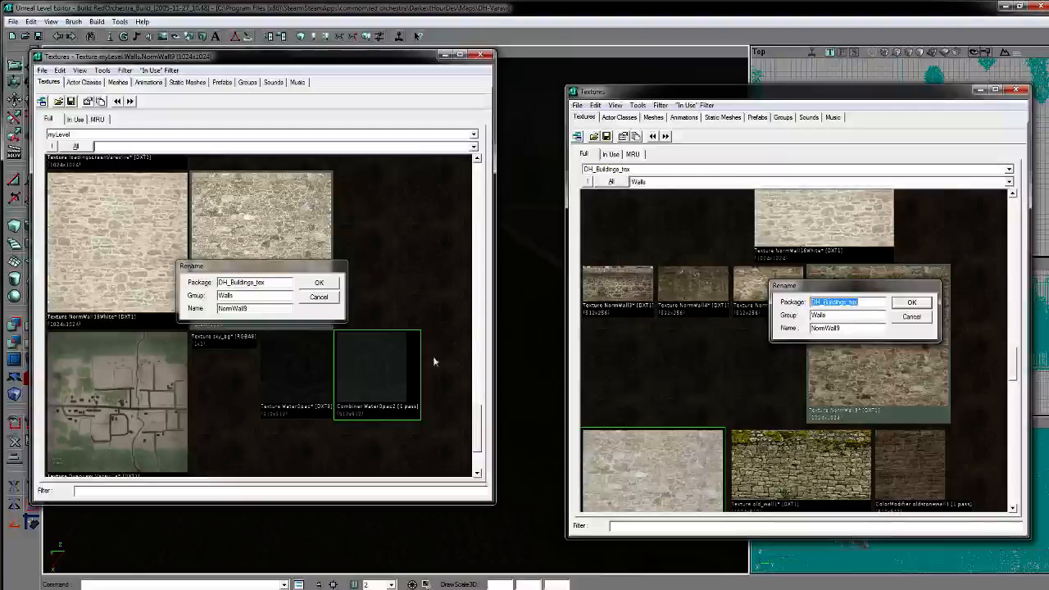
double_click(819, 328)
key(alt+Tab)
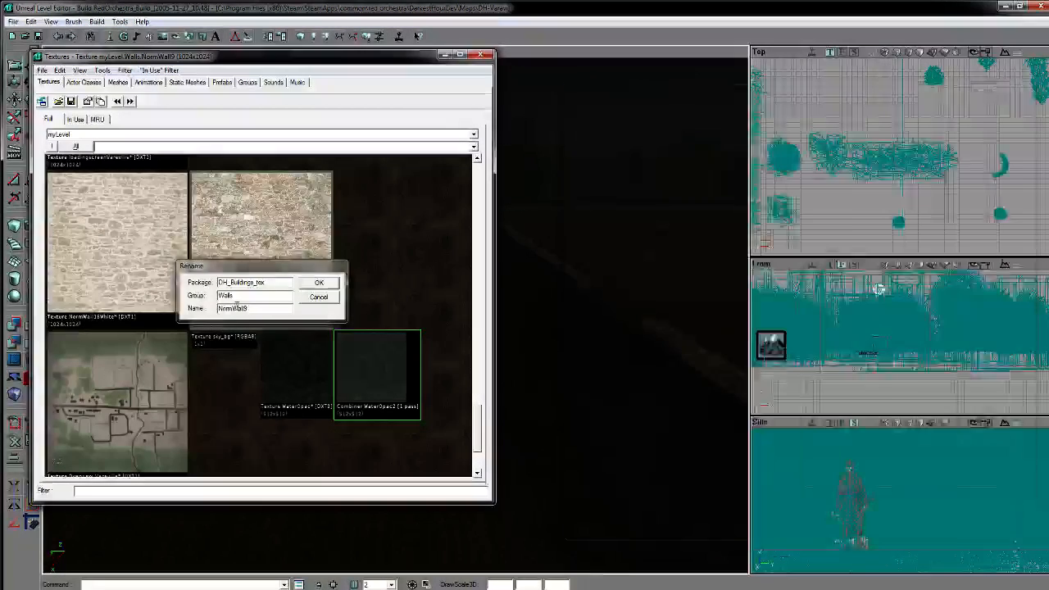
click(320, 284)
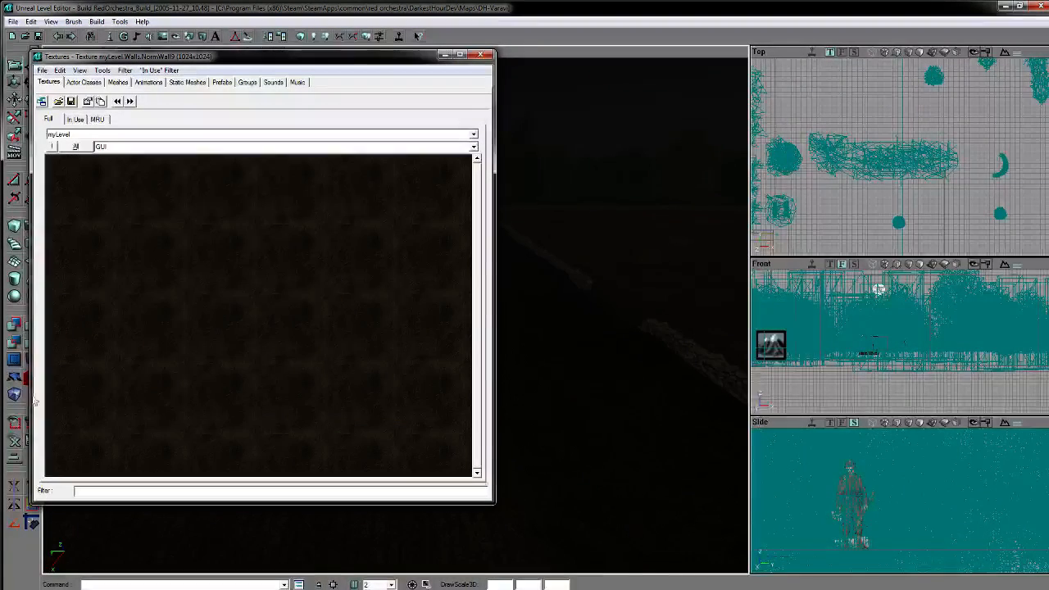
Step: Show all myLevel textures again down to NormWall16White, and dismiss the open rename of the DH_Buildings_tex NormWall9
key(alt+Tab)
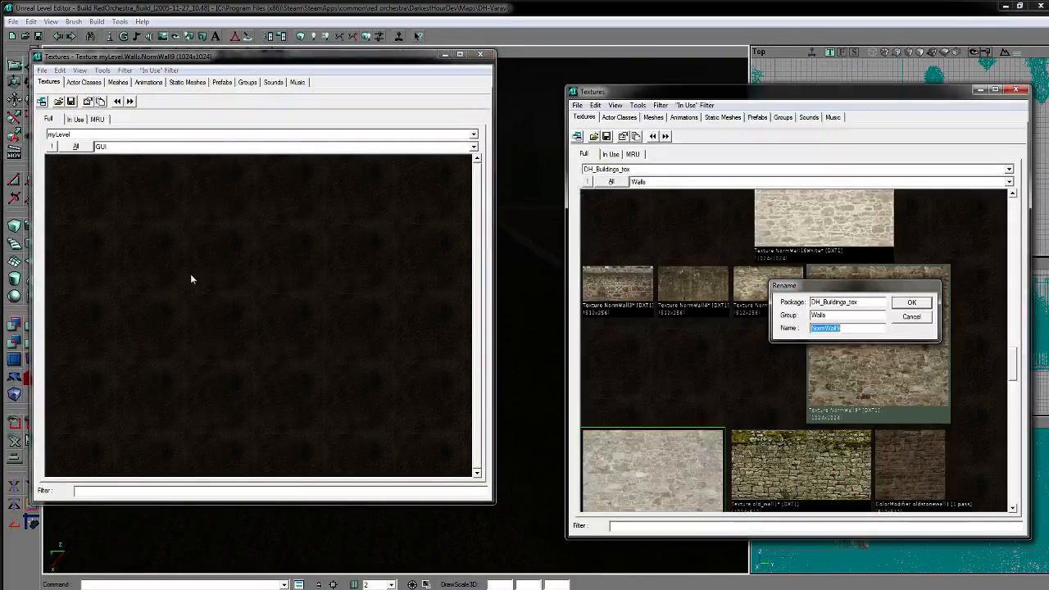
click(105, 147)
click(82, 150)
click(82, 148)
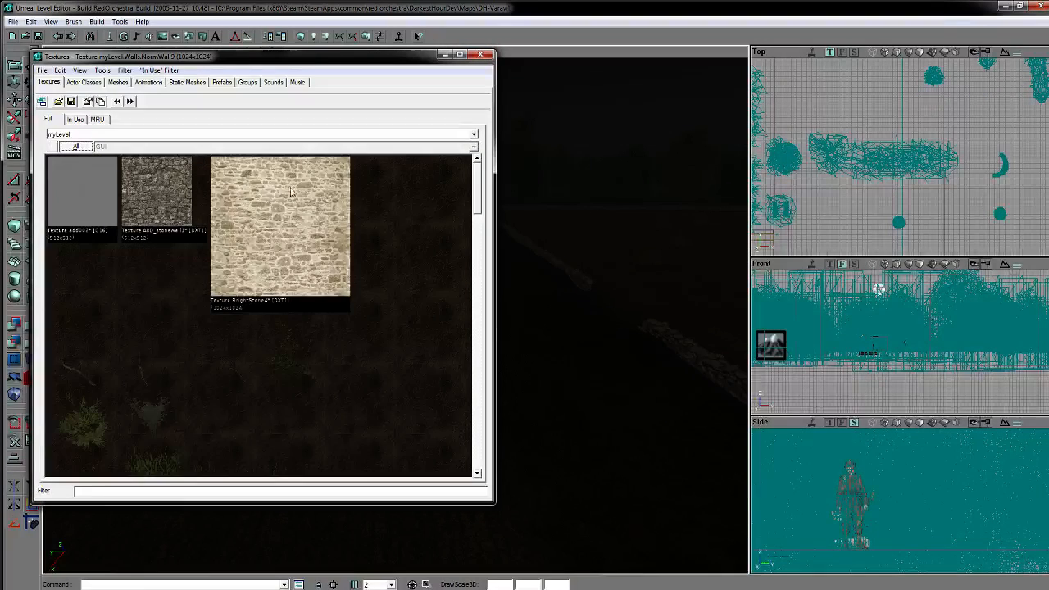
drag(472, 205, 465, 457)
key(alt+Tab)
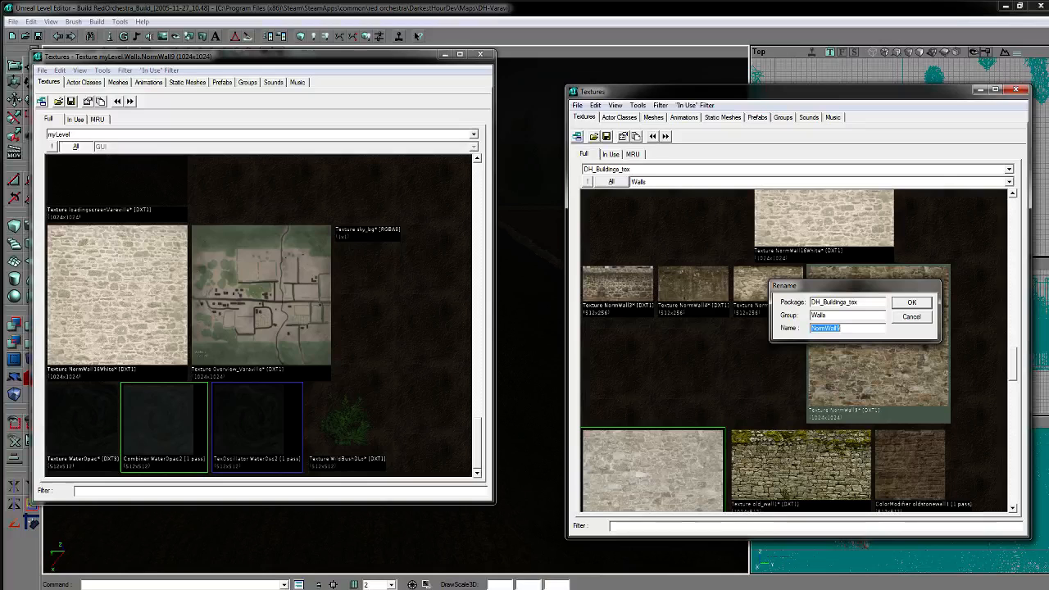
click(912, 318)
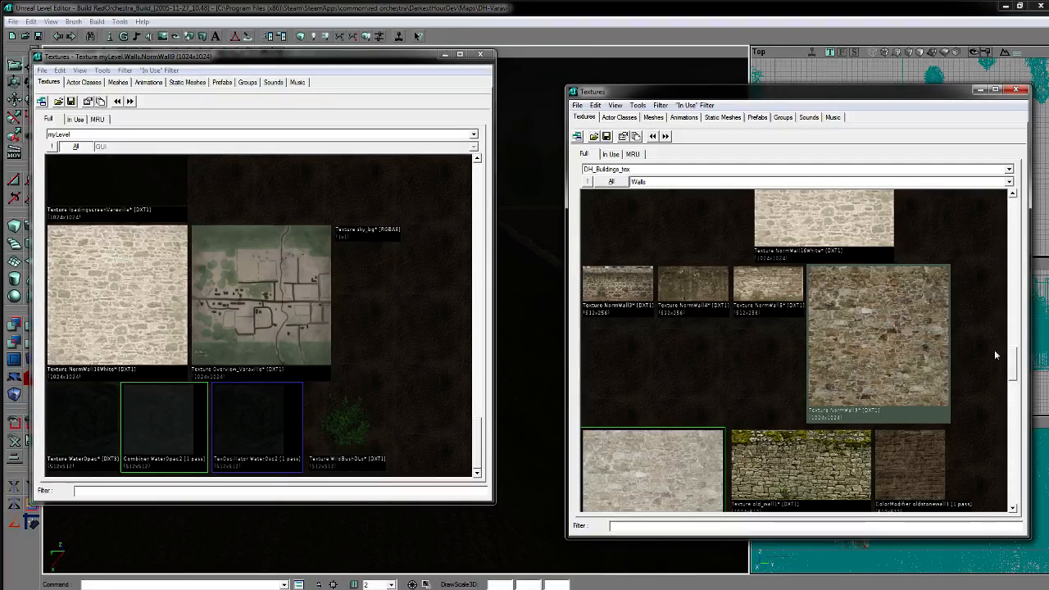
Step: Copy the package name from the rename details of the DH_Buildings_tex NormWall16White texture and keep them open for comparison
scroll(985, 342, up, 3)
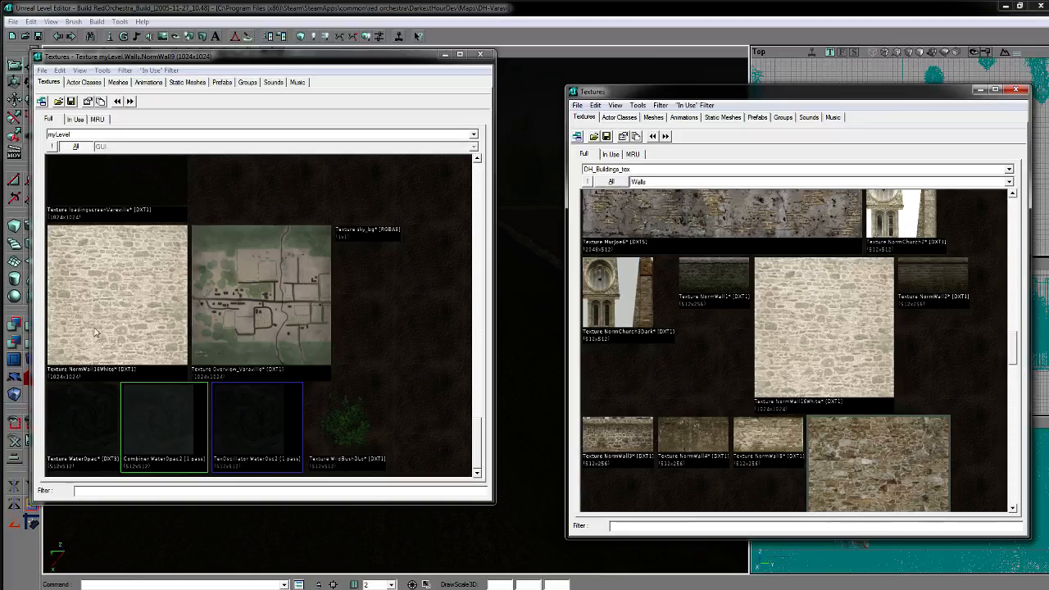
right_click(828, 352)
click(857, 379)
key(ctrl+c)
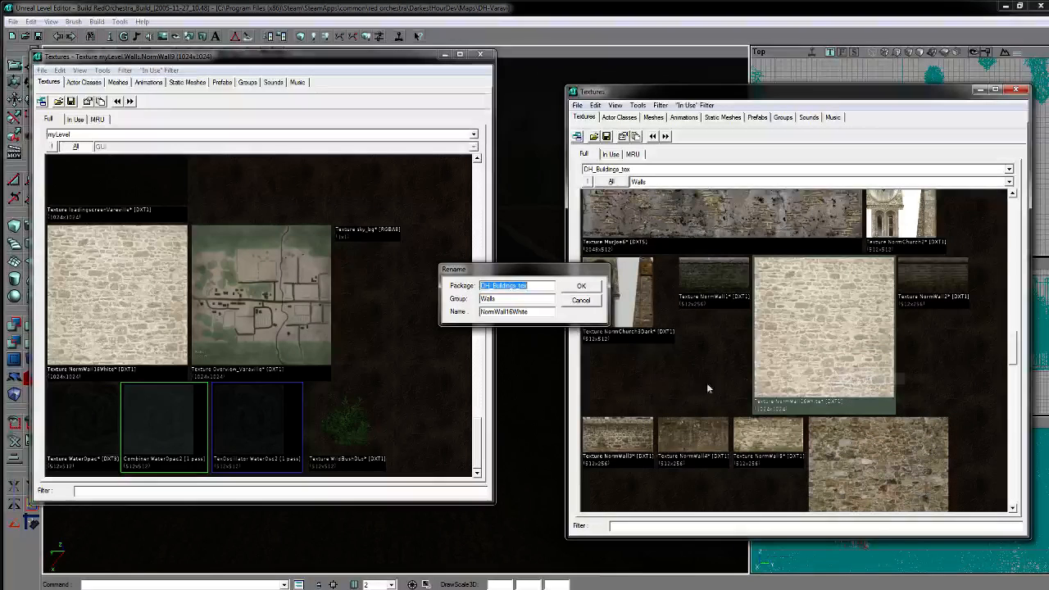
drag(537, 276, 807, 298)
Step: Rename the myLevel NormWall16White texture into package DH_Buildings_tex with group Walls, matching the details of its counterpart
right_click(139, 300)
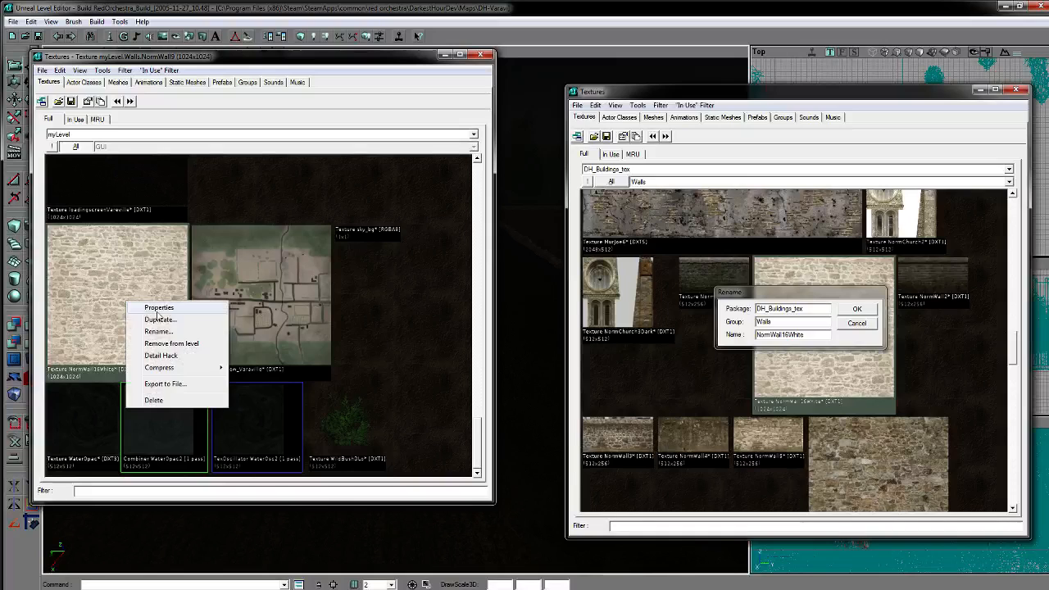
click(160, 329)
drag(555, 272, 284, 265)
key(ctrl+v)
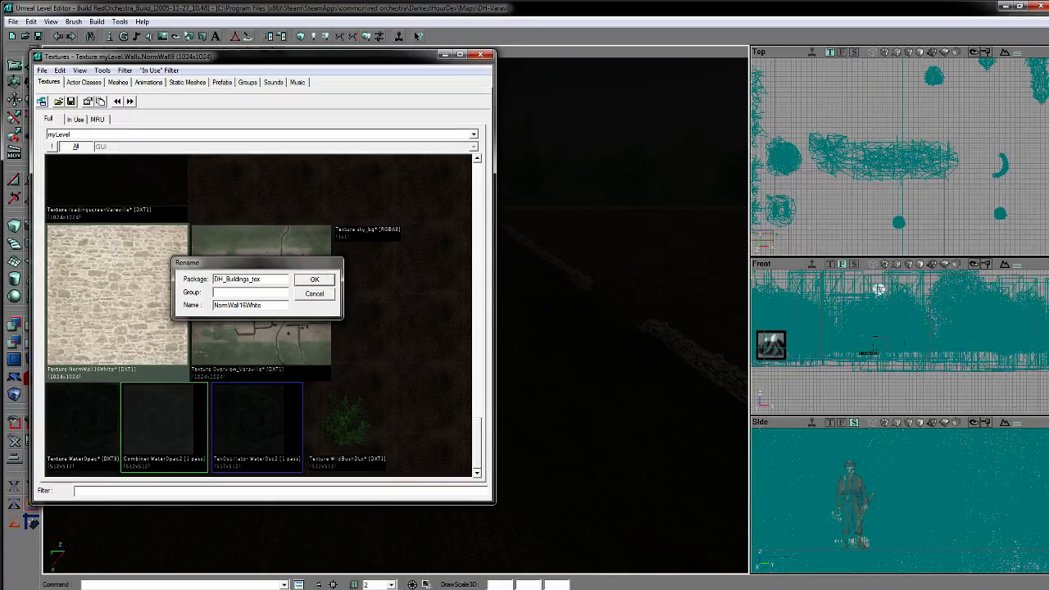
key(alt+Tab)
click(775, 321)
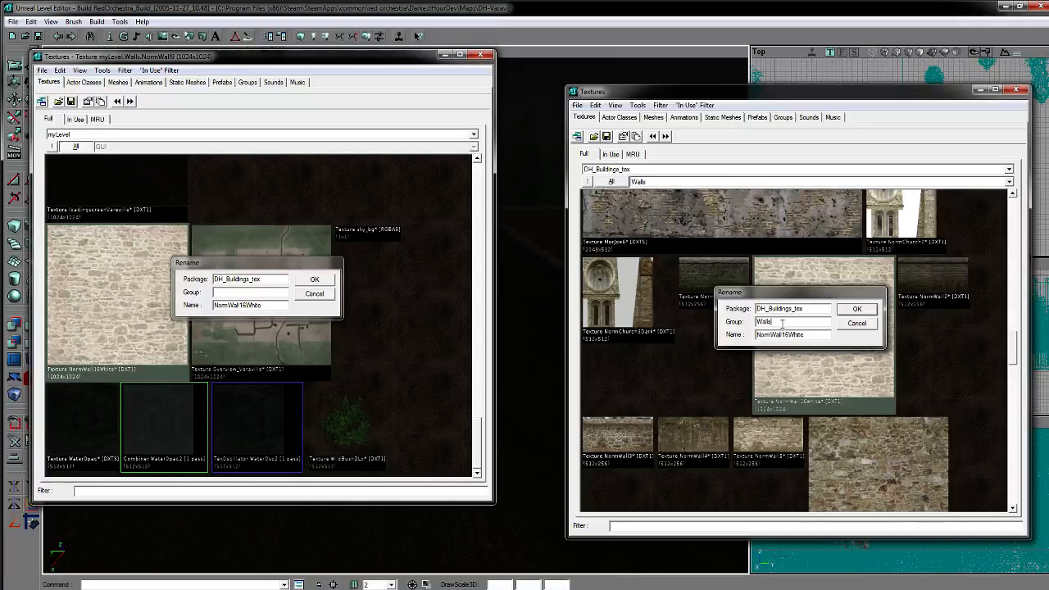
double_click(770, 334)
click(232, 293)
text(Walls)
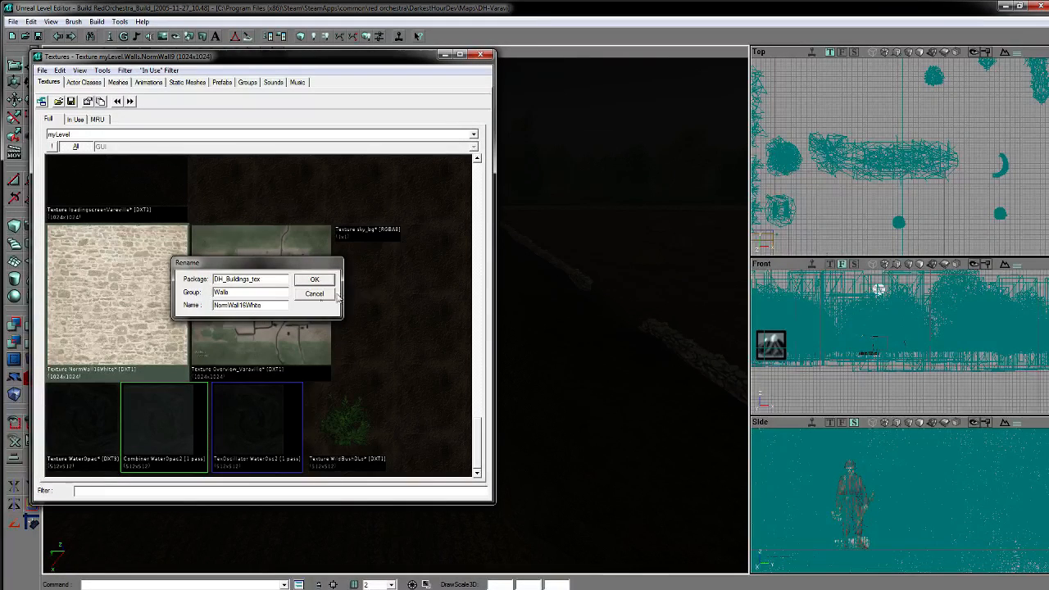
click(313, 281)
Step: Find NormRoof1 in myLevel, dismiss the open NormWall16White rename, and show the Roofs group of DH_Buildings_tex
drag(482, 438, 486, 399)
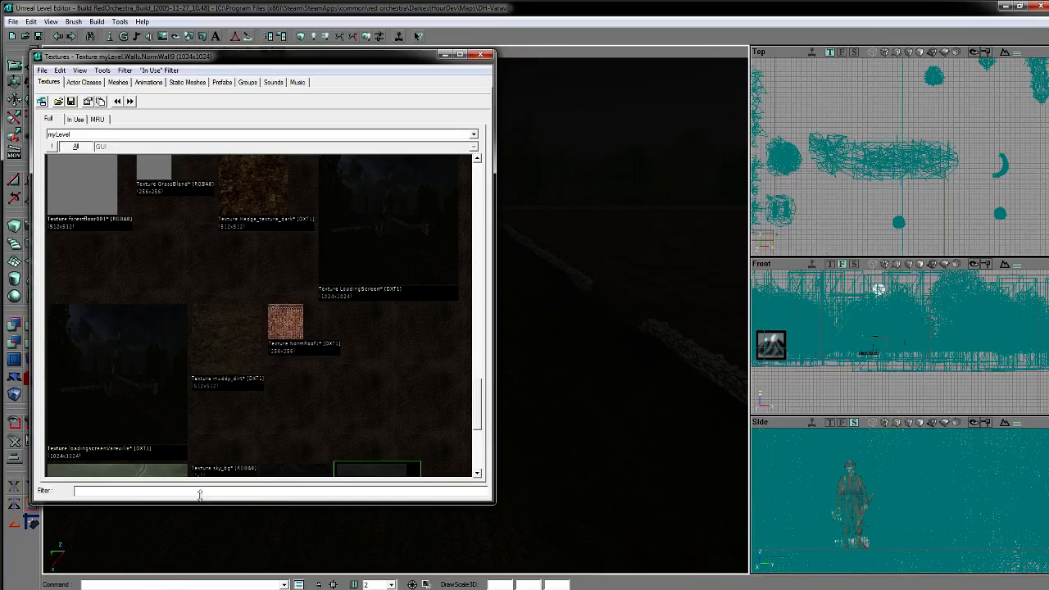
key(alt+Tab)
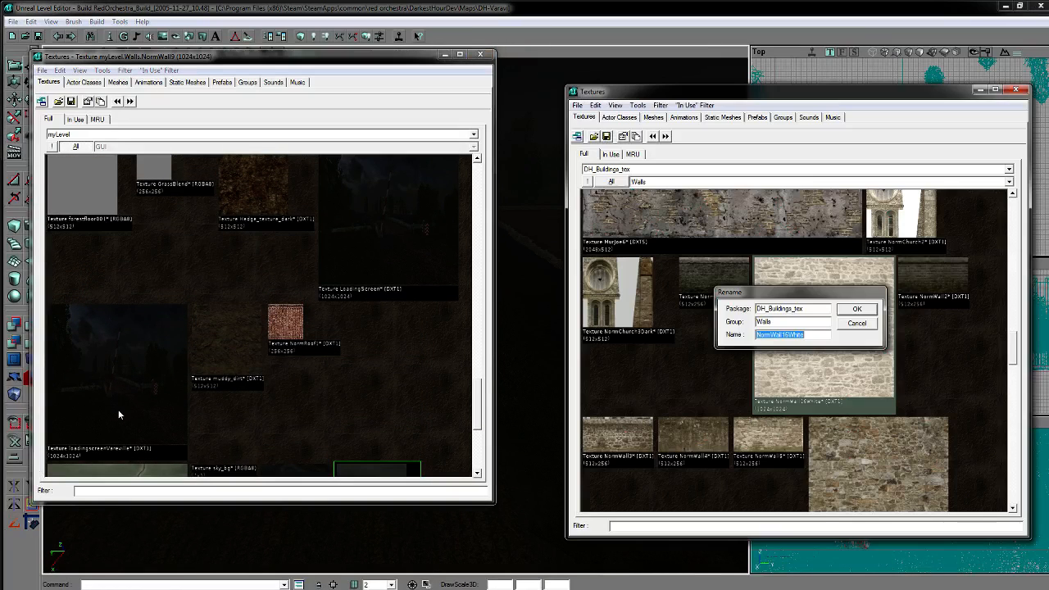
click(856, 323)
click(662, 182)
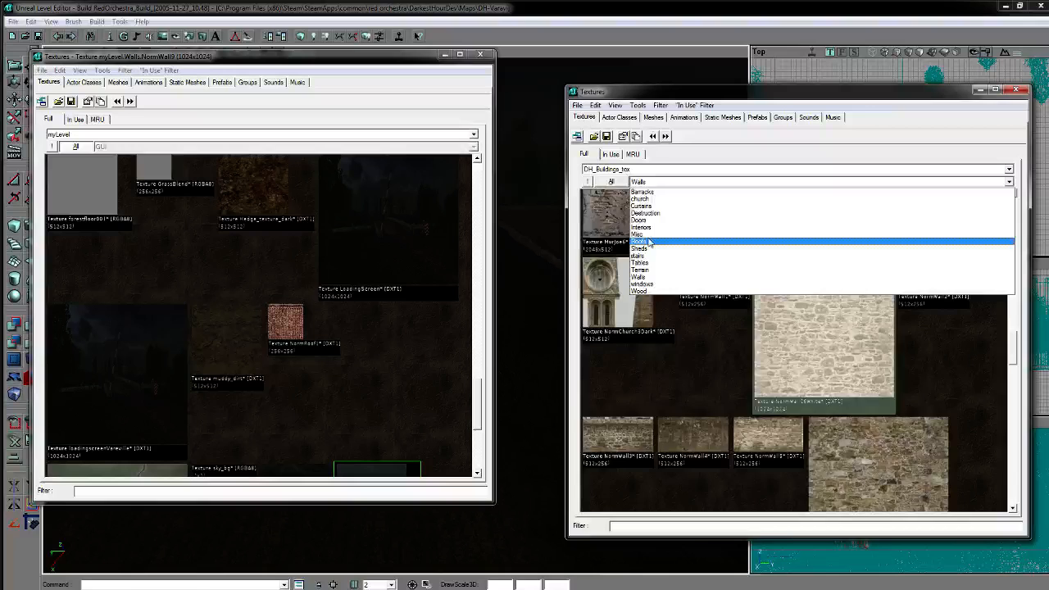
click(647, 241)
Step: Copy the package name from the rename details of the NormRoof1 texture in DH_Buildings_tex, leaving the texture unrenamed
right_click(901, 373)
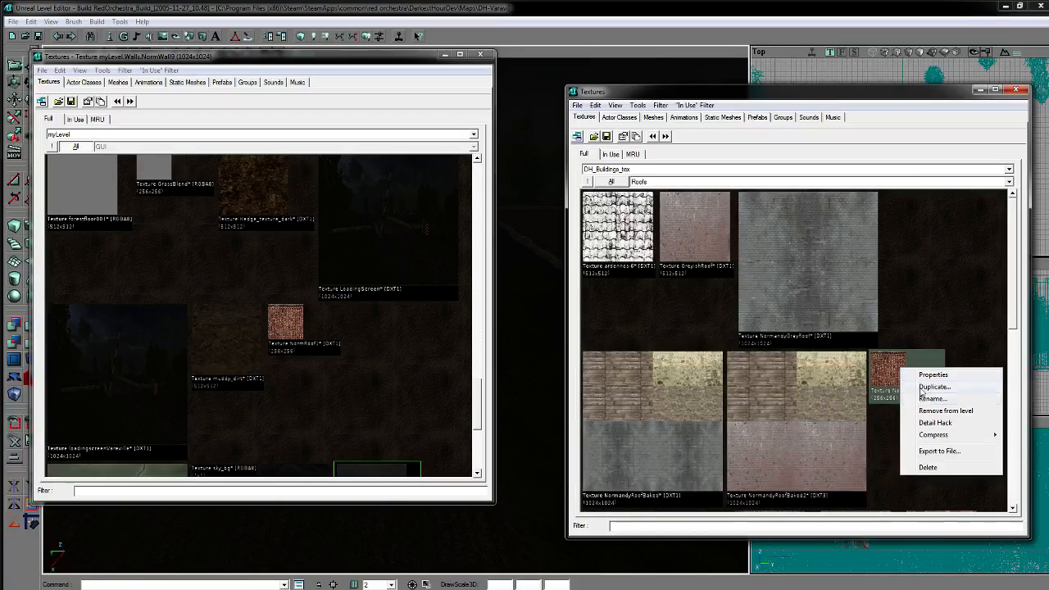
click(905, 398)
key(ctrl+c)
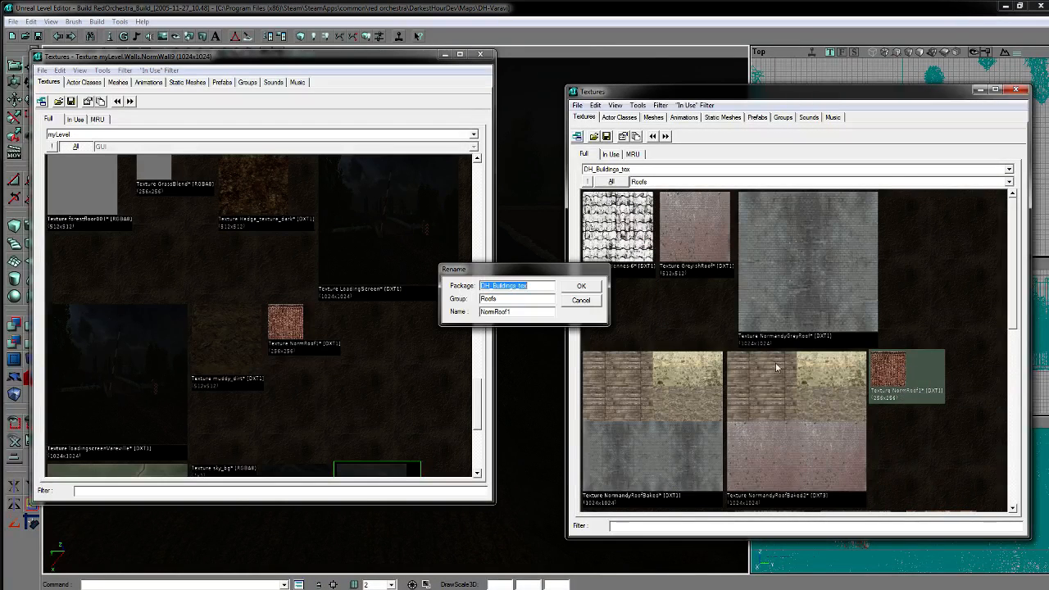
click(579, 299)
Step: In the rename details of the myLevel NormRoof1 texture, enter package DH_Buildings_tex and group Roofs
right_click(328, 311)
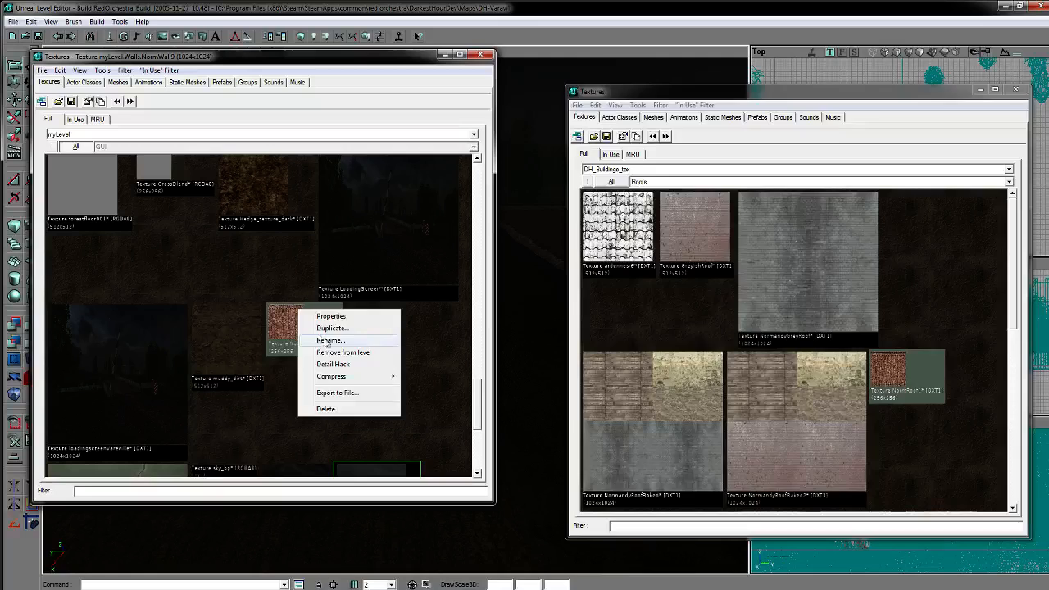
click(386, 345)
key(ctrl+v)
key(Tab)
text(R)
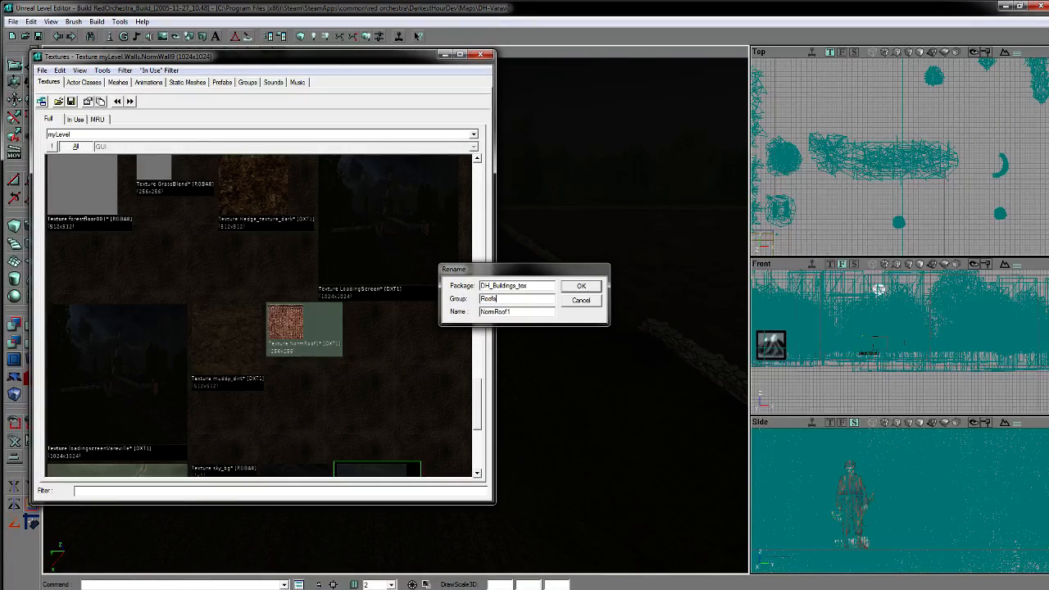
key(Return)
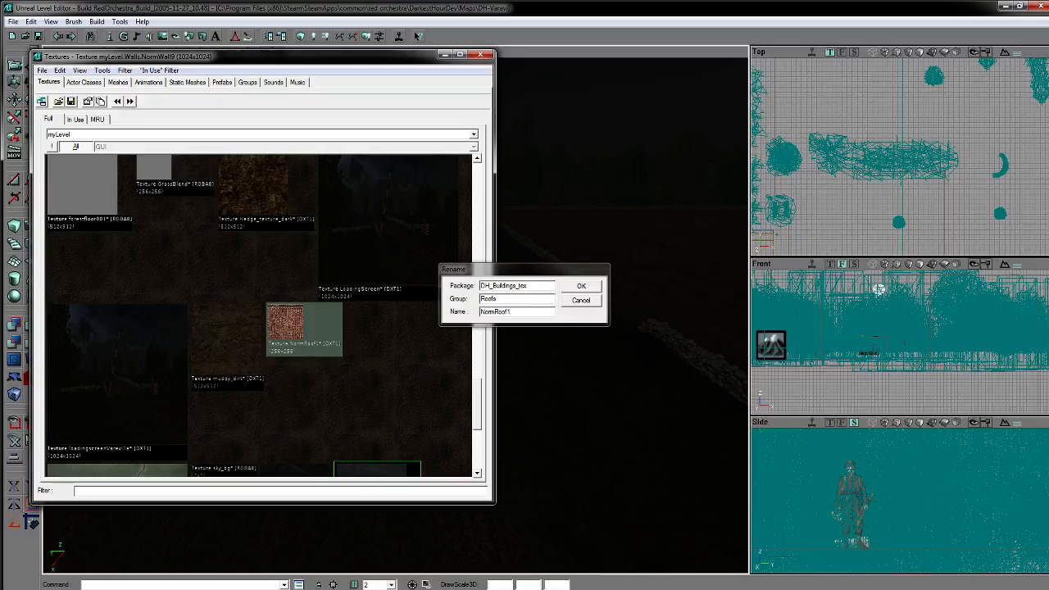
drag(506, 277, 171, 227)
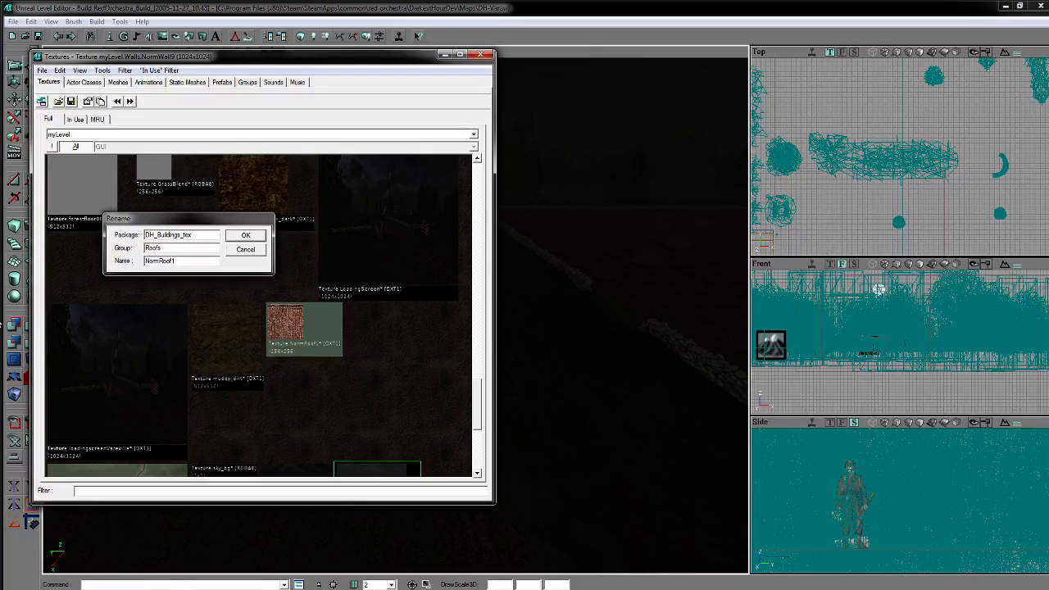
Step: Compare the entries with the rename details of NormRoof1 in DH_Buildings_tex, dismiss those unchanged, and apply the myLevel rename
key(alt+Tab)
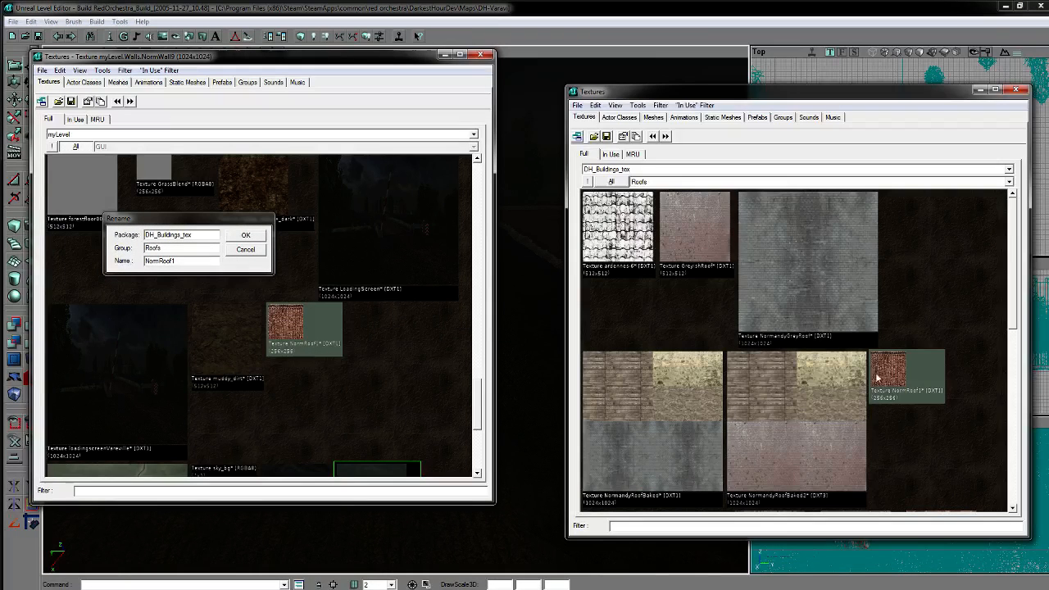
right_click(874, 378)
click(894, 401)
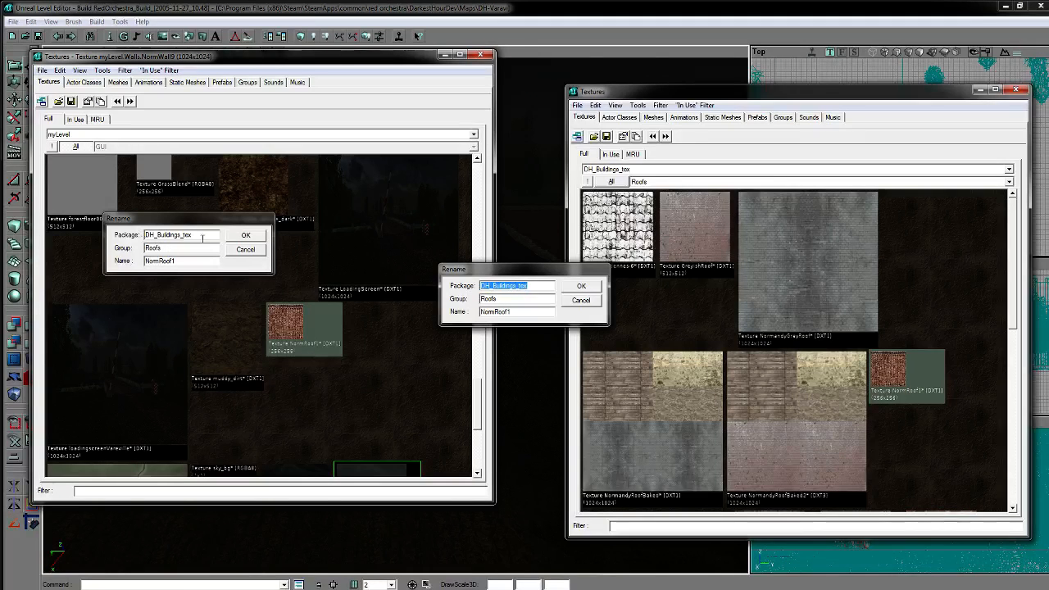
click(580, 299)
click(246, 236)
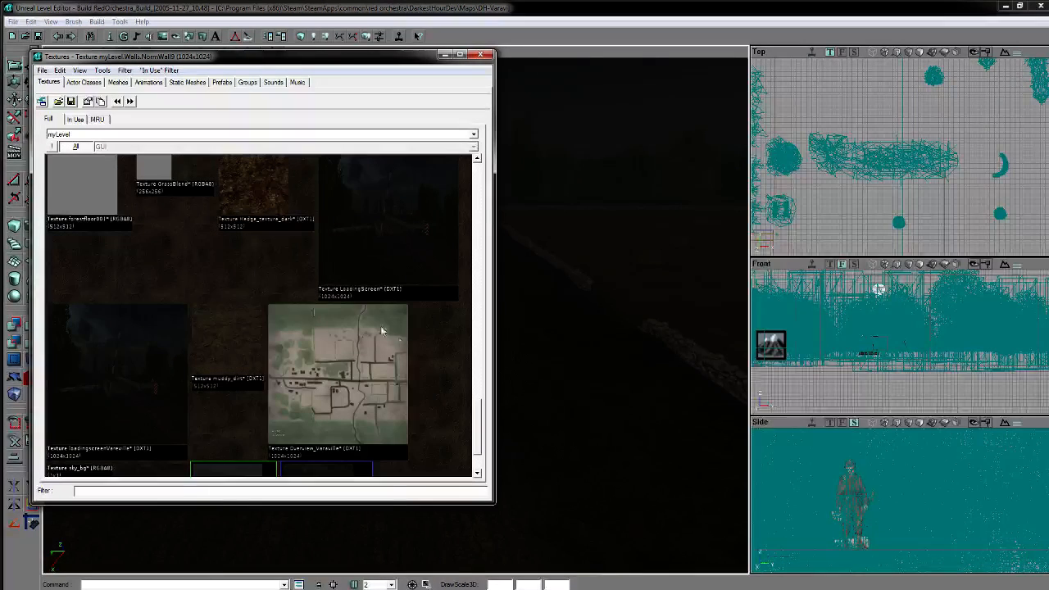
Step: Find the counterpart of the myLevel BrightStone4 texture in the Walls group of DH_Buildings_tex and open BrightStoneMort's rename details for comparison
drag(480, 427, 466, 175)
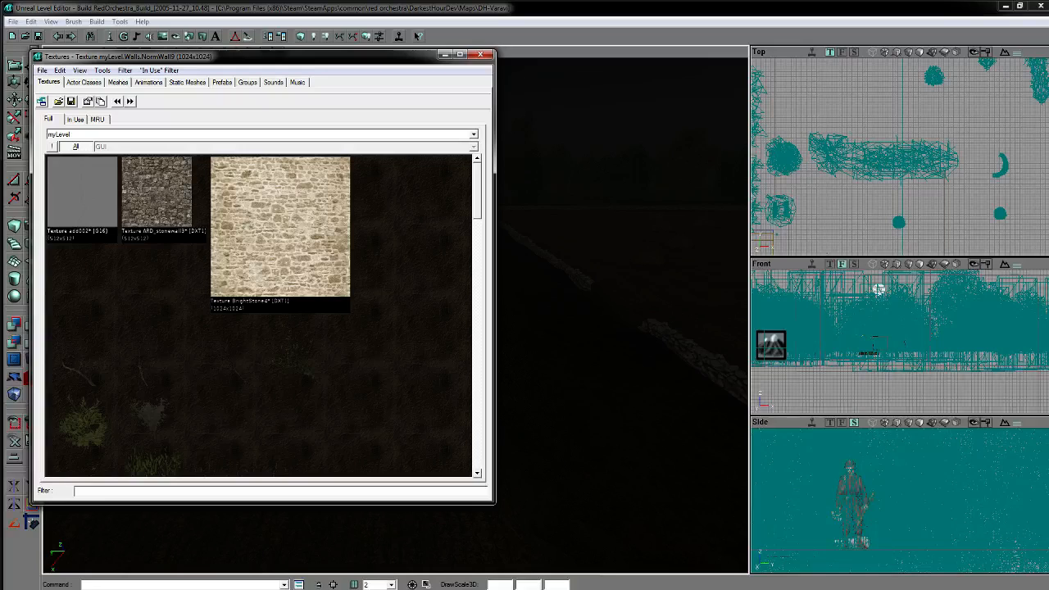
key(alt+Tab)
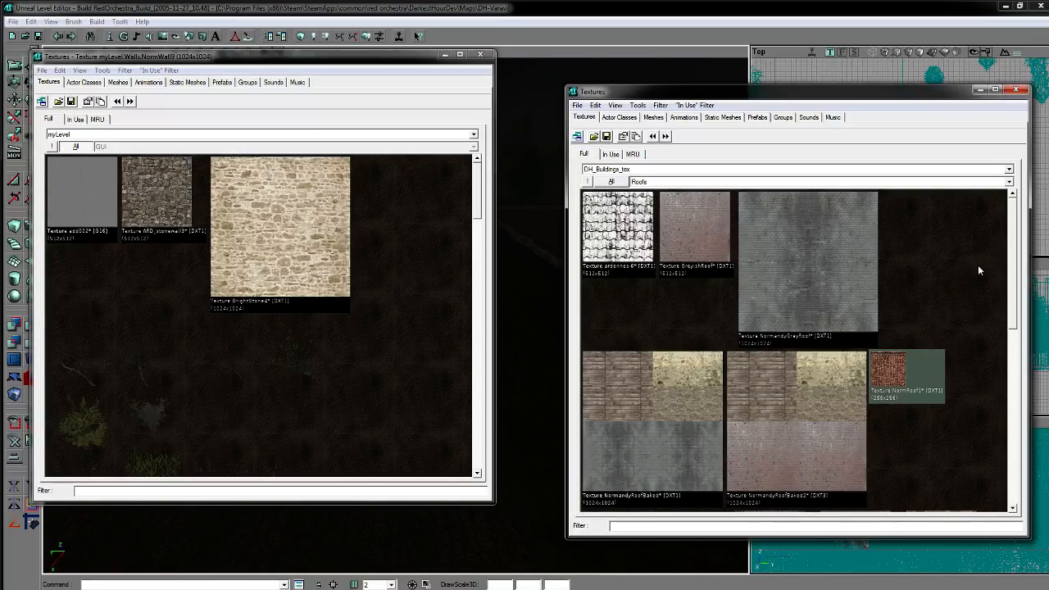
mouse_move(1018, 288)
mouse_down()
mouse_move(1041, 507)
mouse_move(1024, 288)
mouse_up()
click(636, 182)
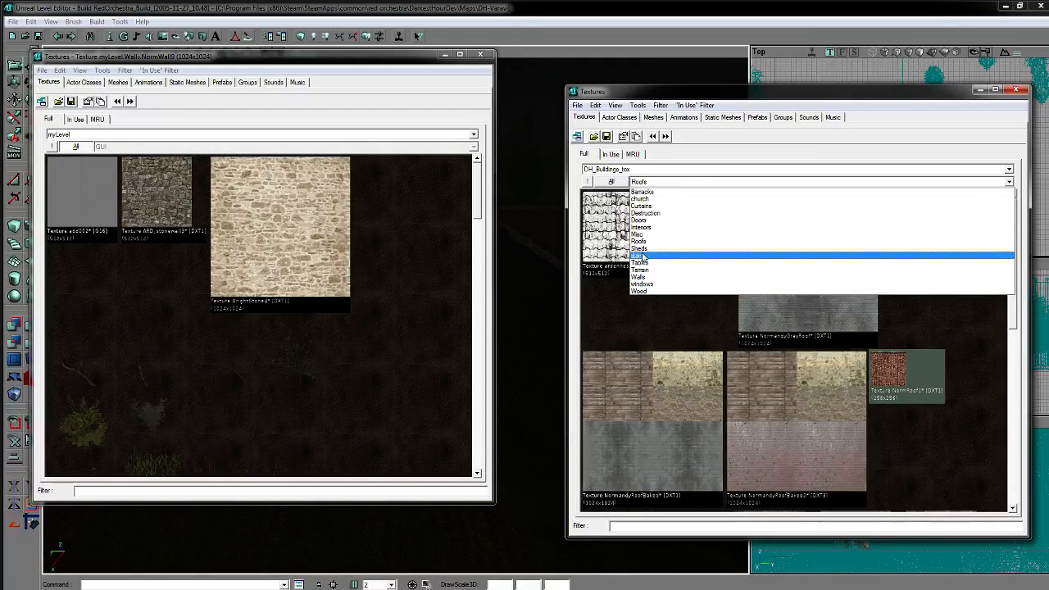
click(647, 278)
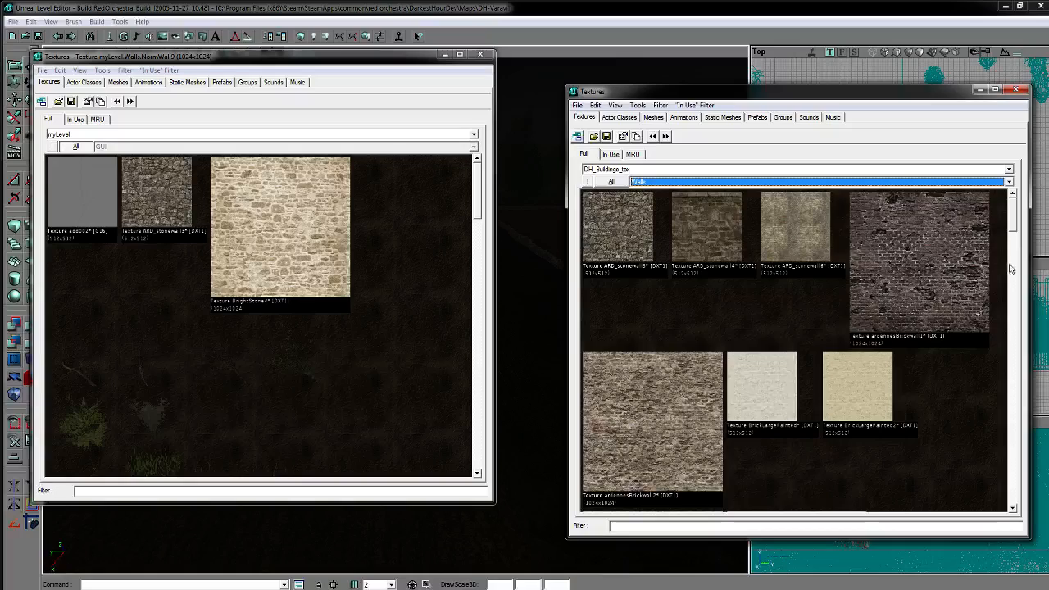
drag(1012, 218, 1022, 310)
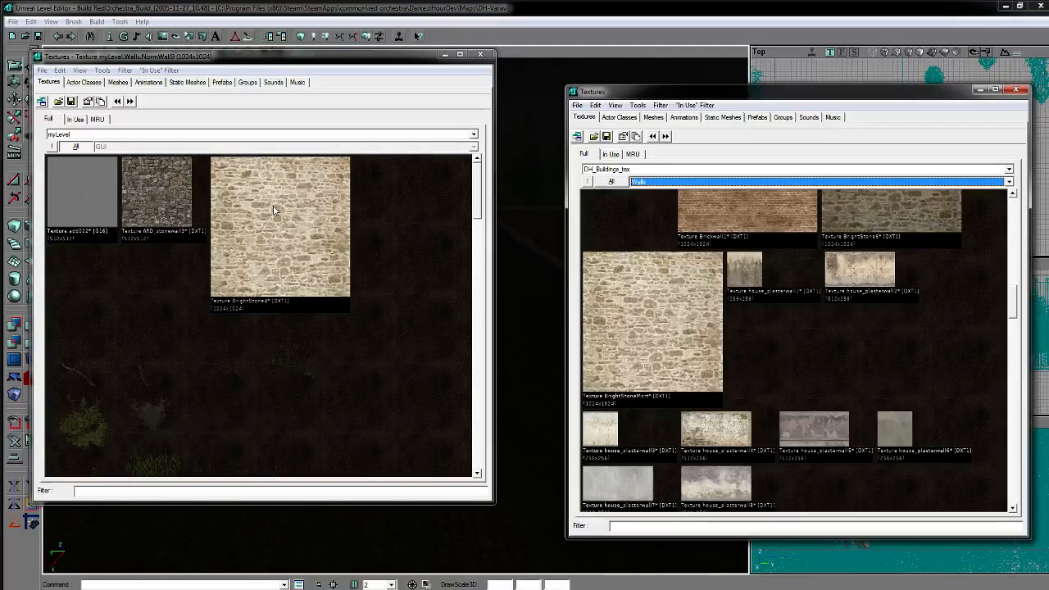
right_click(628, 335)
click(659, 365)
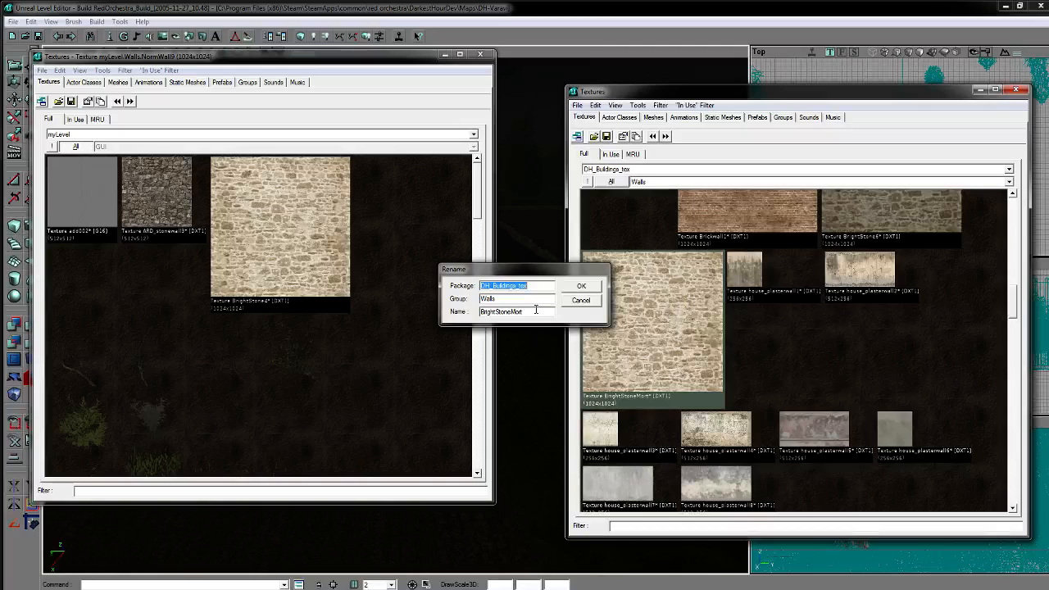
drag(541, 269, 819, 277)
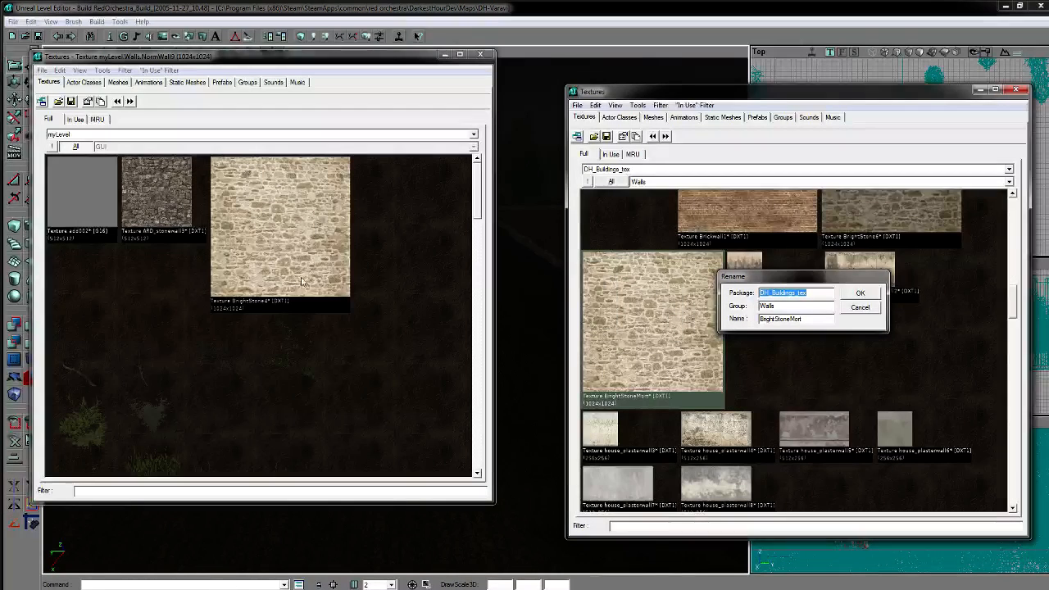
Step: Rename the myLevel BrightStone4 texture to BrightStoneMort in package DH_Buildings_tex, group Walls, copying the details of its counterpart
right_click(246, 241)
click(272, 269)
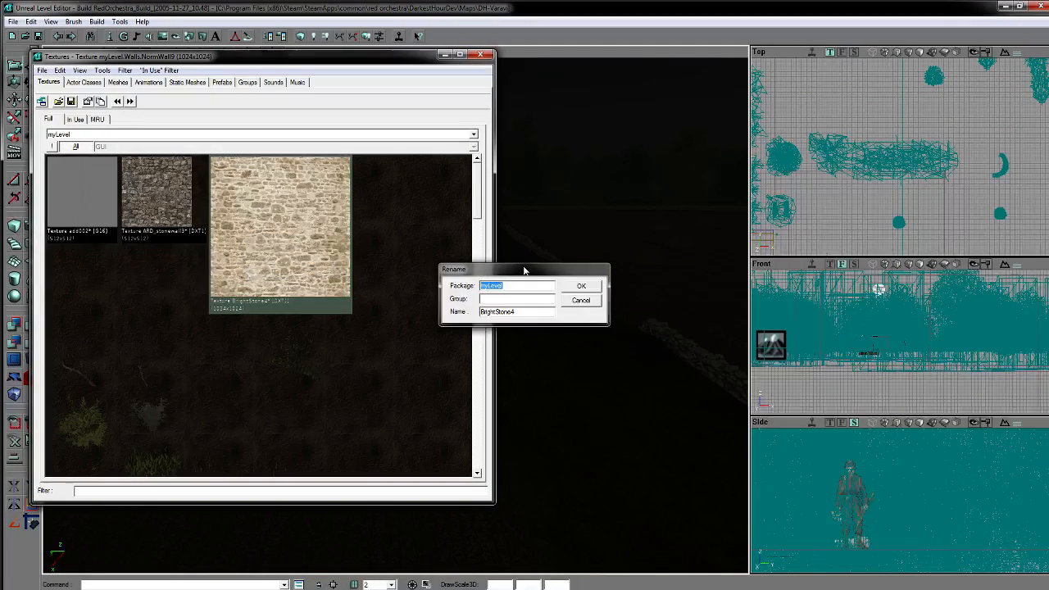
drag(526, 204, 260, 246)
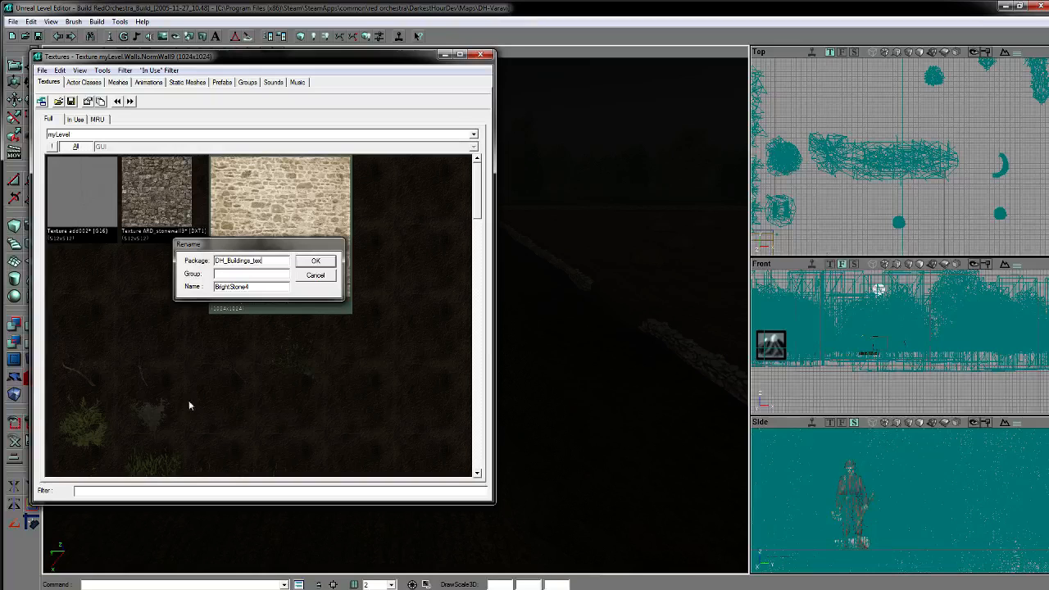
key(alt+Tab)
double_click(770, 307)
click(232, 275)
key(alt+Tab)
double_click(792, 318)
key(ctrl+c)
double_click(261, 286)
key(ctrl+v)
click(311, 260)
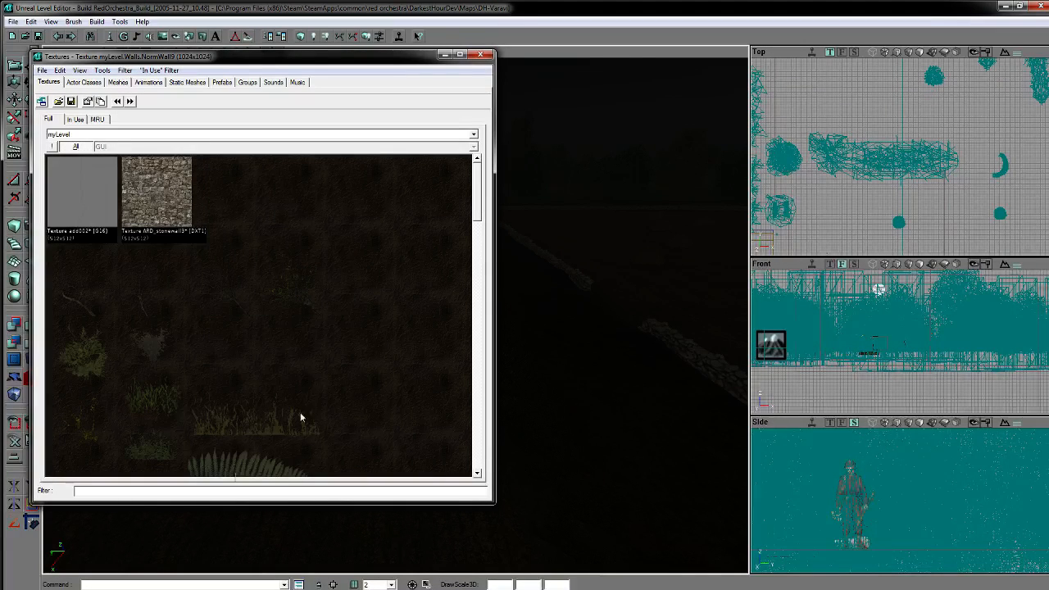
Step: Dismiss the BrightStoneMort rename details and open those of ARD_stonewall3 in the Walls group of DH_Buildings_tex for comparison
key(alt+Tab)
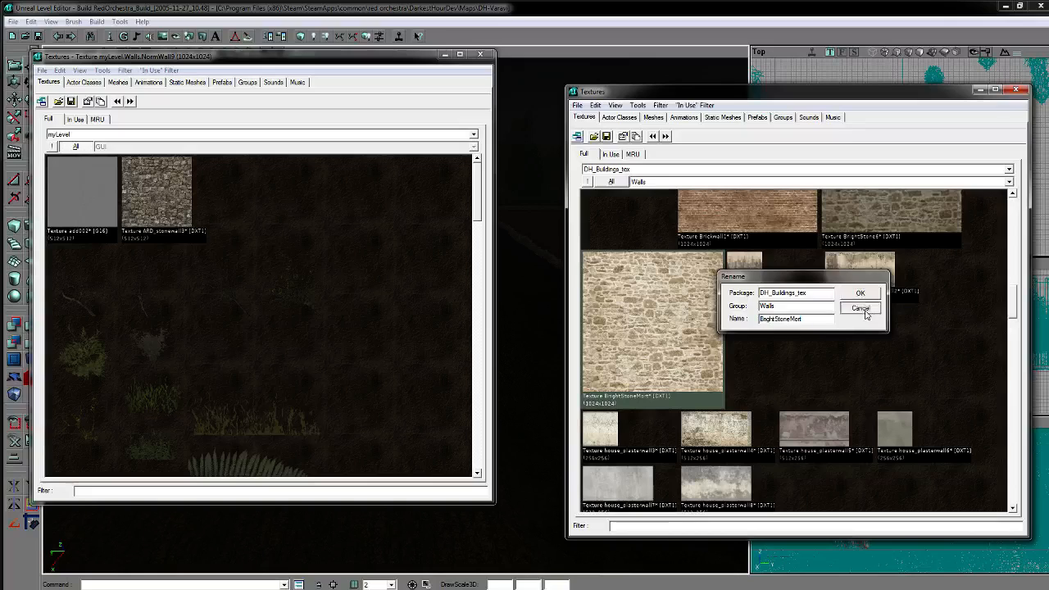
click(859, 306)
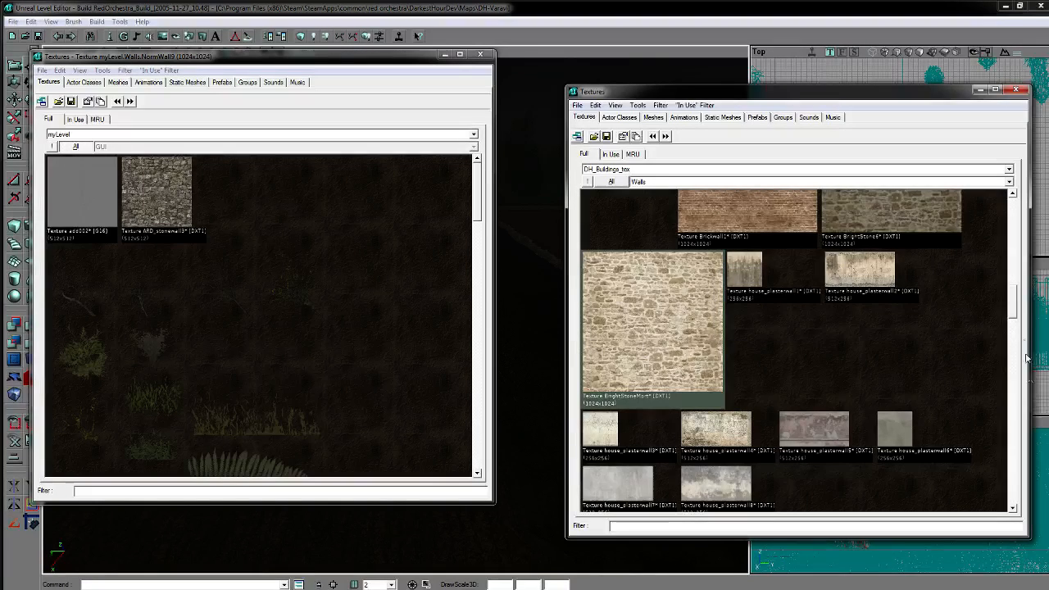
mouse_move(1014, 310)
mouse_down()
mouse_move(1025, 433)
mouse_move(1033, 317)
mouse_up()
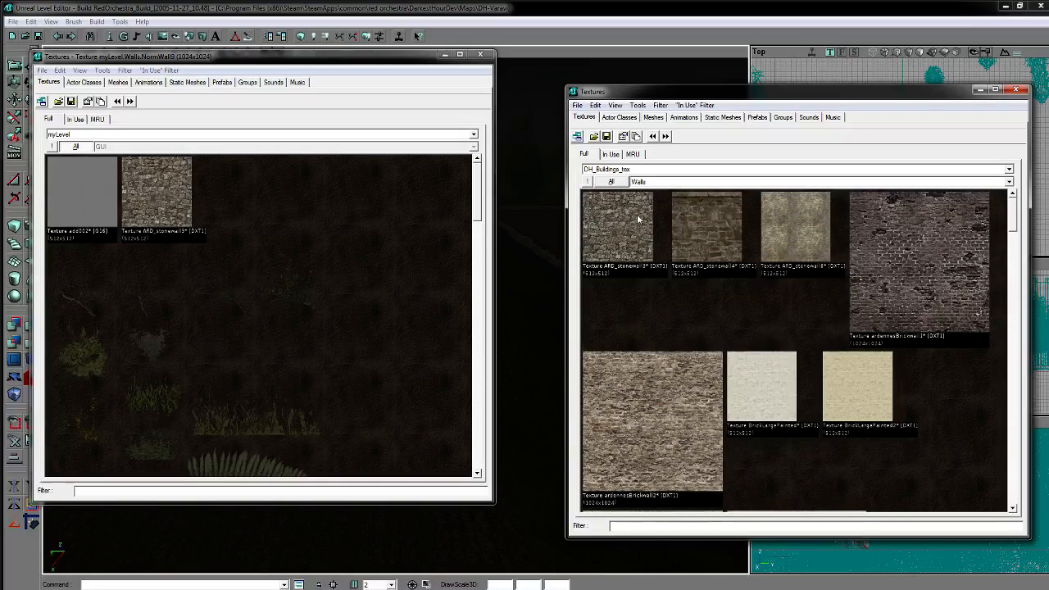
right_click(637, 216)
click(673, 246)
drag(512, 272, 796, 264)
Step: Rename the myLevel ARD_stonewall3 texture into package DH_Buildings_tex with group Walls, then dismiss its counterpart's rename details unchanged
right_click(160, 208)
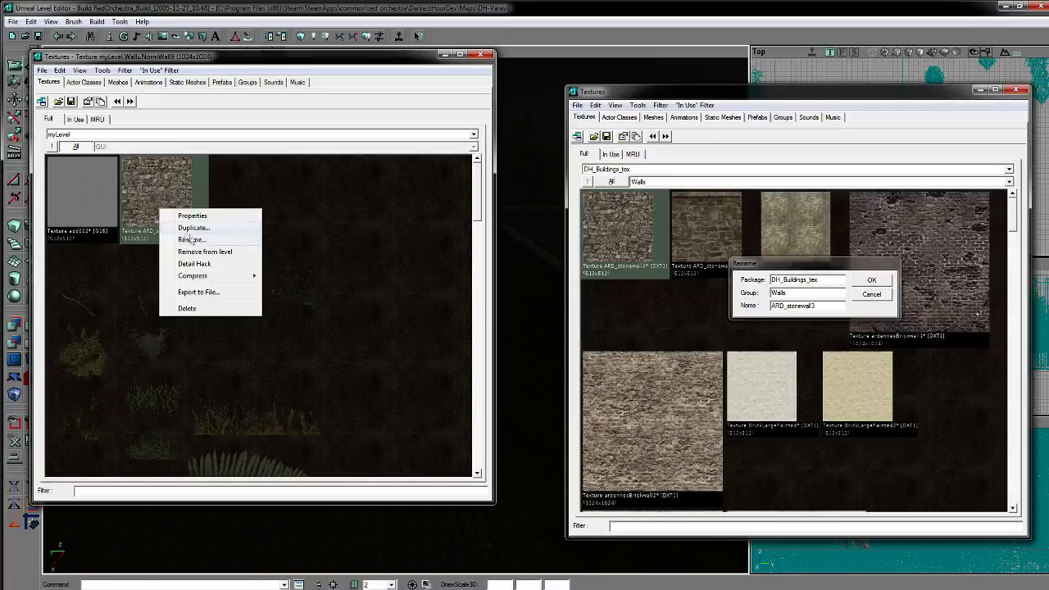
click(193, 239)
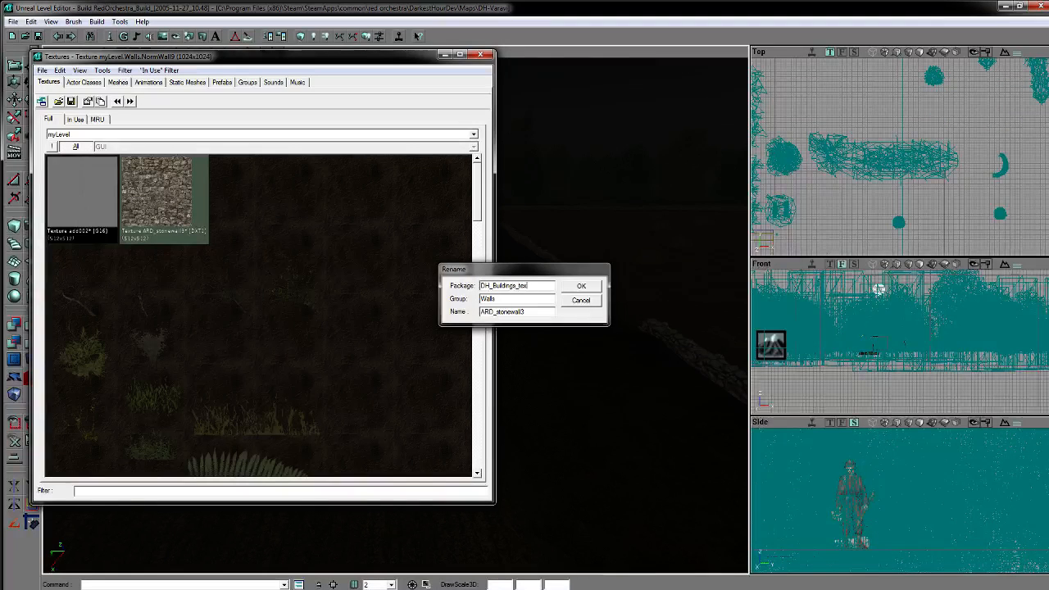
drag(498, 270, 245, 263)
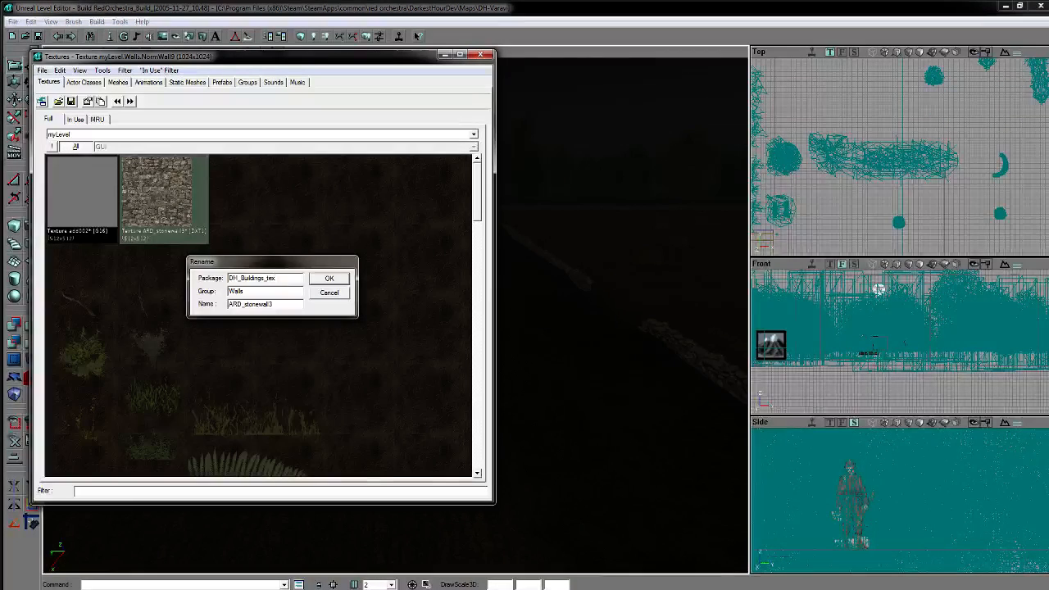
key(alt+Tab)
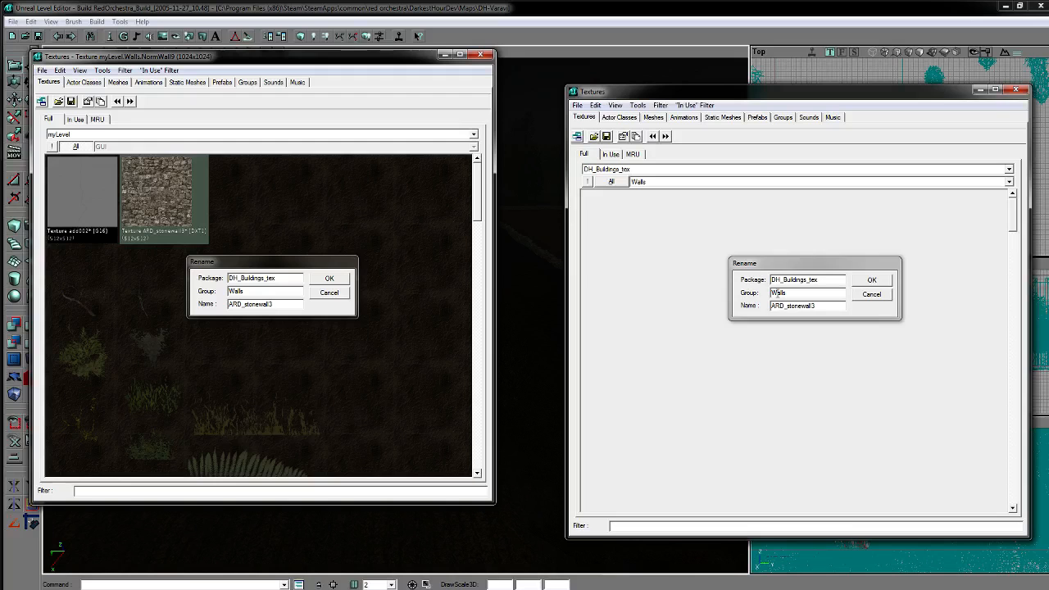
click(789, 305)
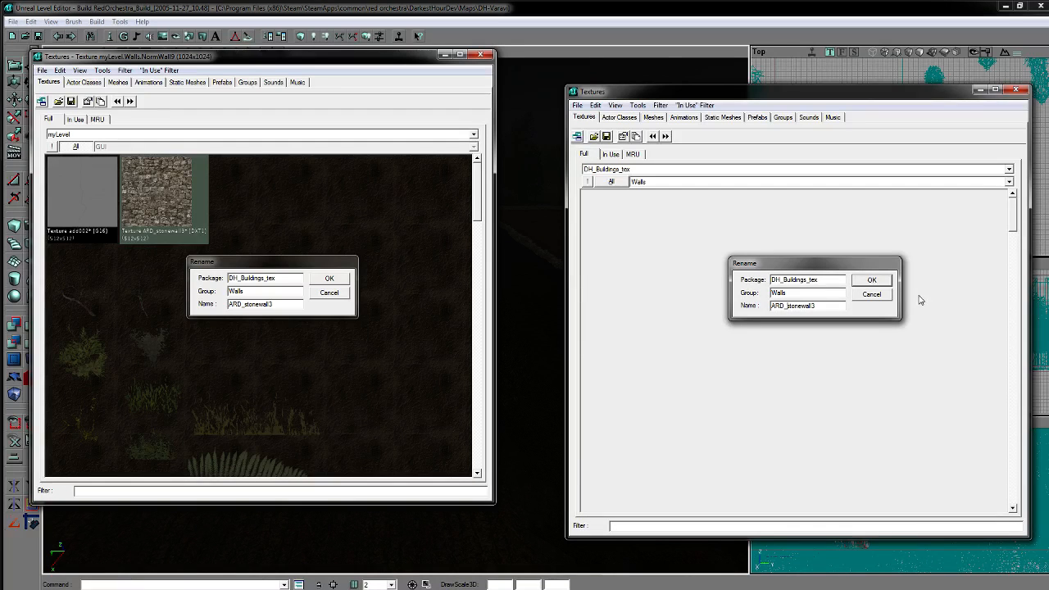
click(871, 296)
click(330, 280)
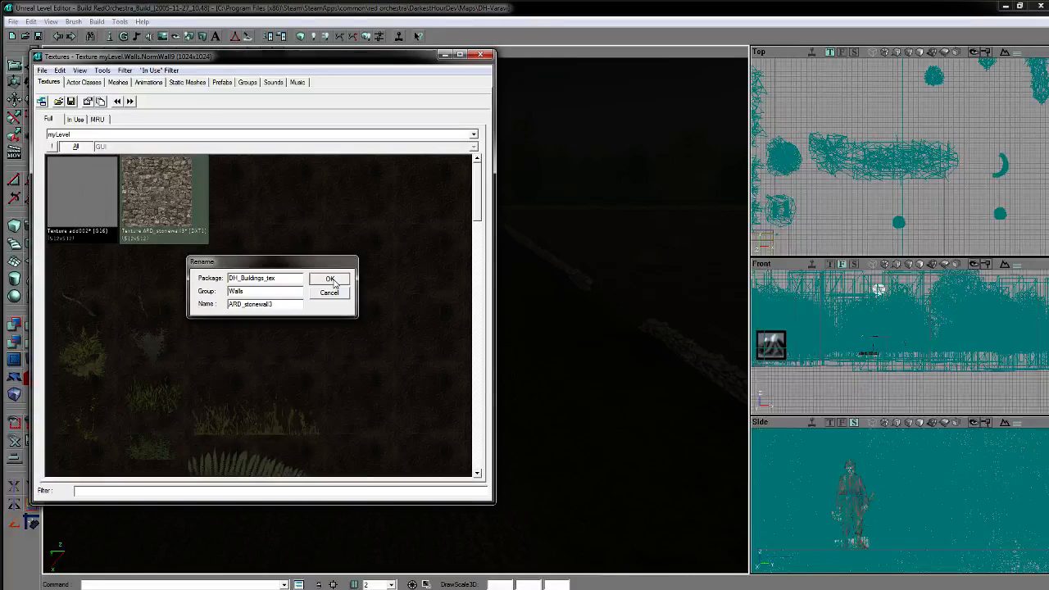
Step: Look for a counterpart of the myLevel concrete_1 texture in the Walls and Terrain groups of DH_Buildings_tex
drag(482, 225, 480, 319)
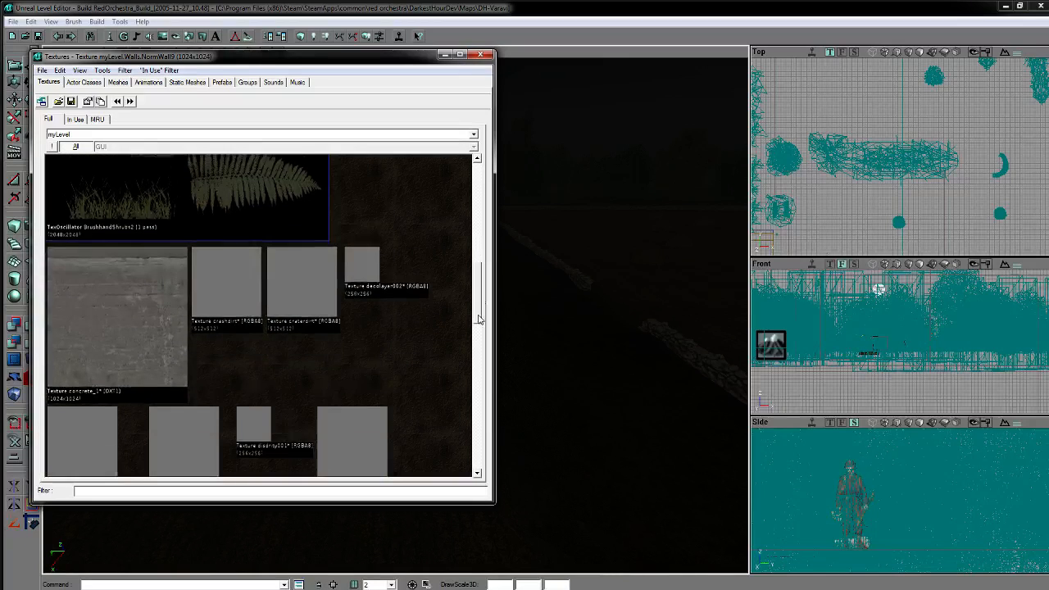
scroll(479, 319, down, 1)
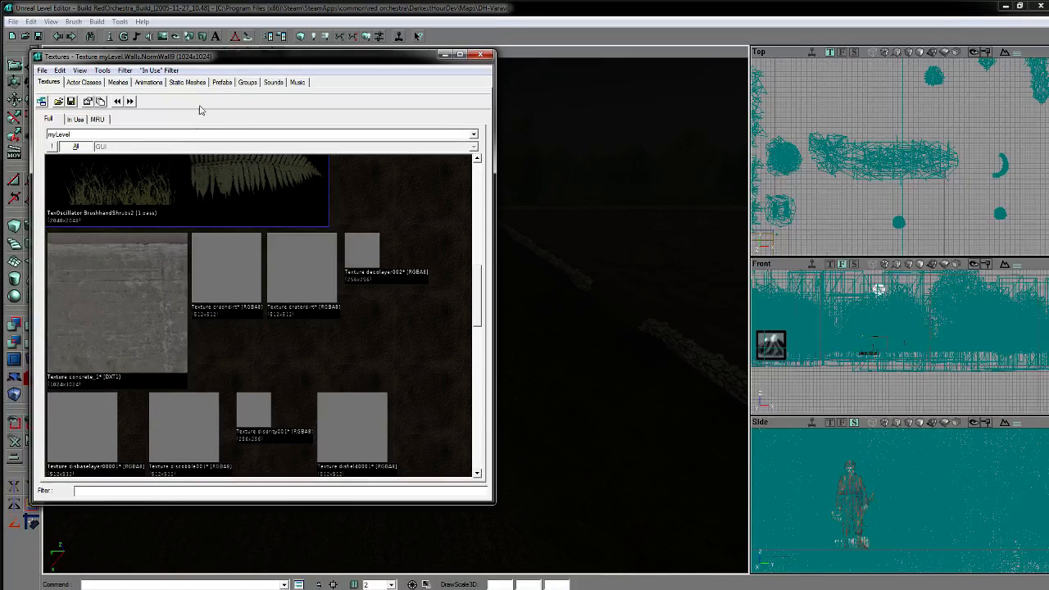
key(alt+Tab)
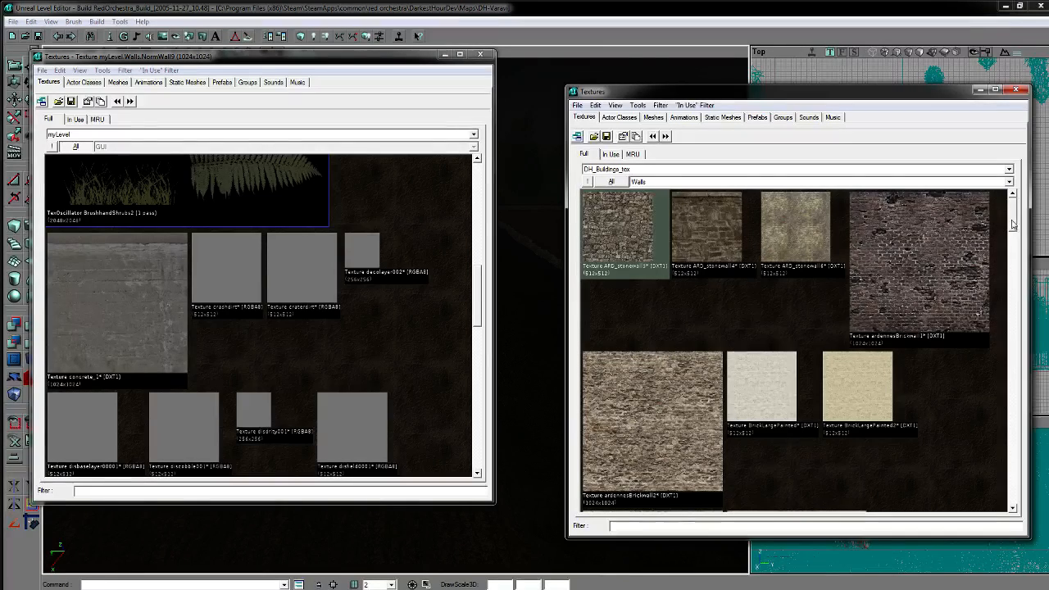
scroll(1005, 223, down, 10)
scroll(987, 272, up, 10)
click(636, 184)
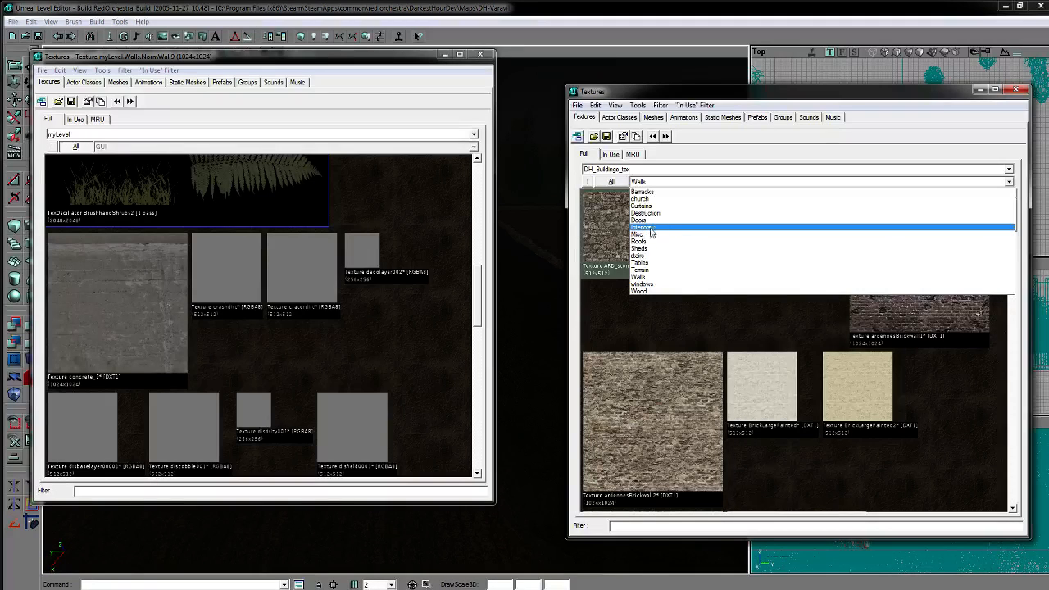
click(649, 270)
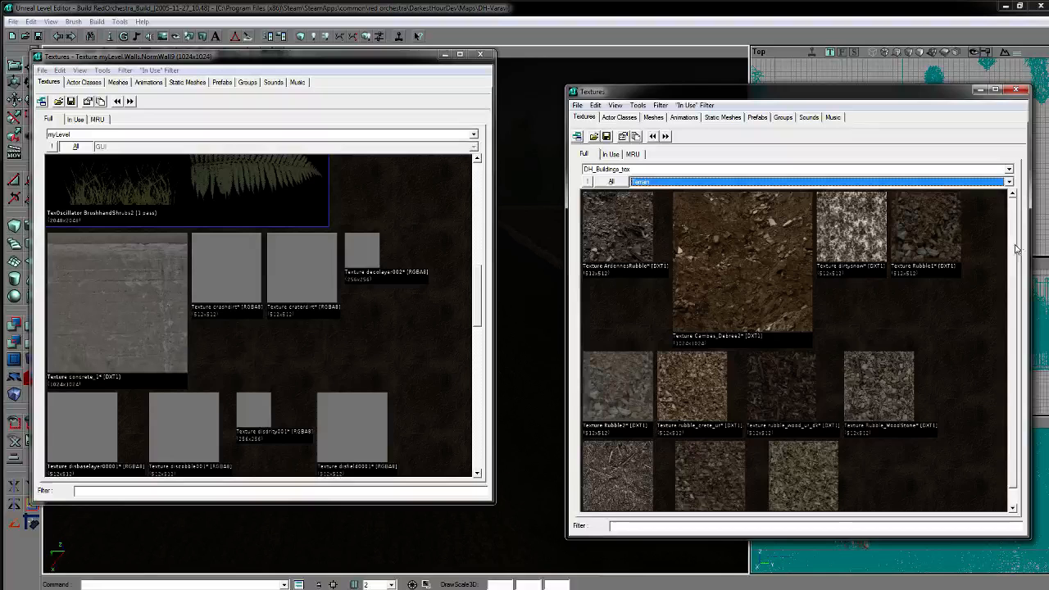
Step: Load the DH_Ground_tex.utx texture package from the DarkestHourDev library's Textures folder into the second texture browser
click(655, 169)
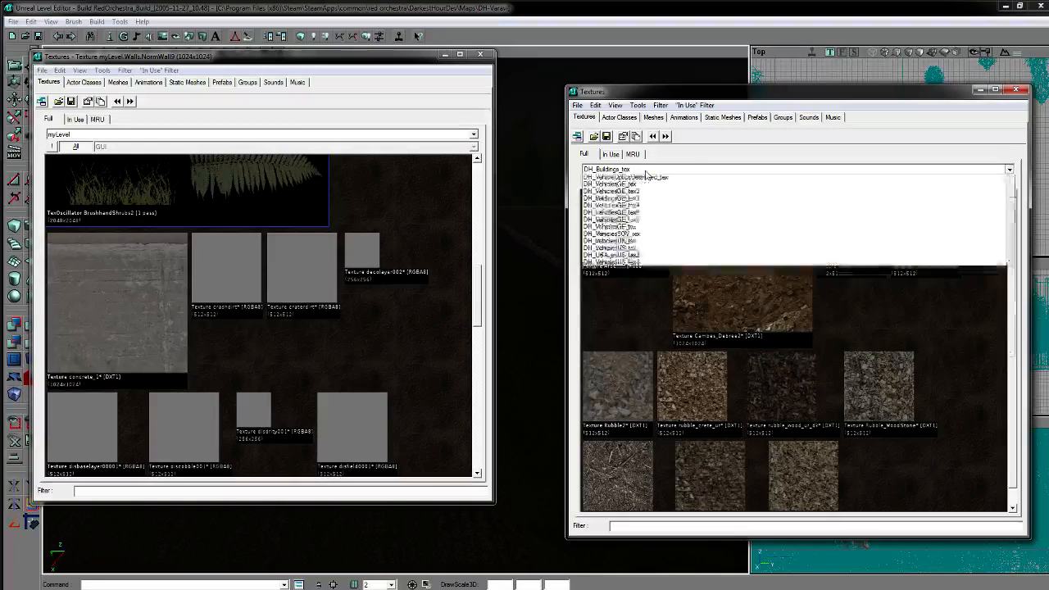
click(577, 106)
click(577, 106)
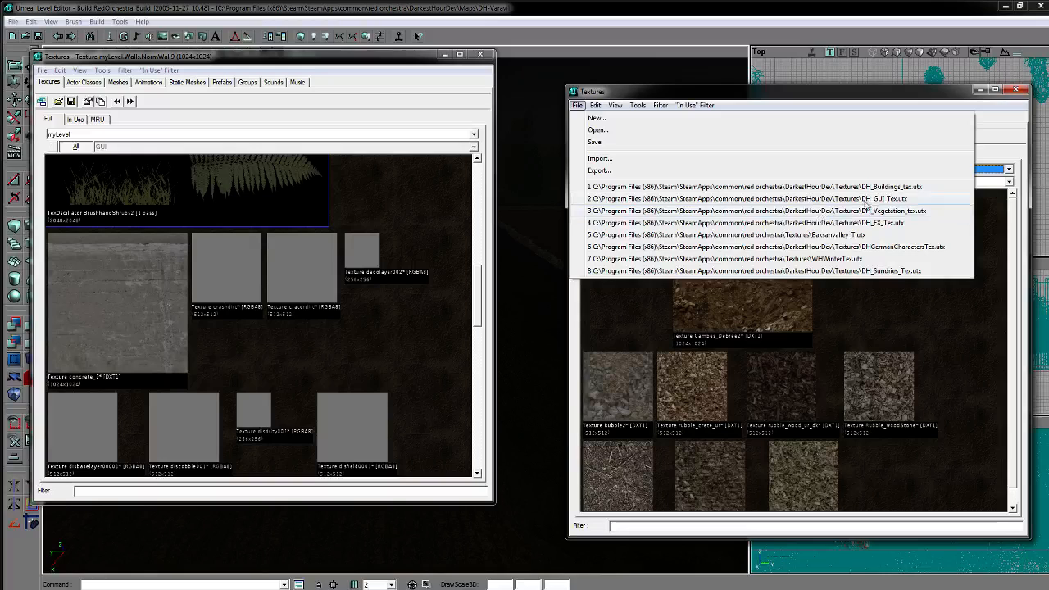
click(597, 130)
click(470, 242)
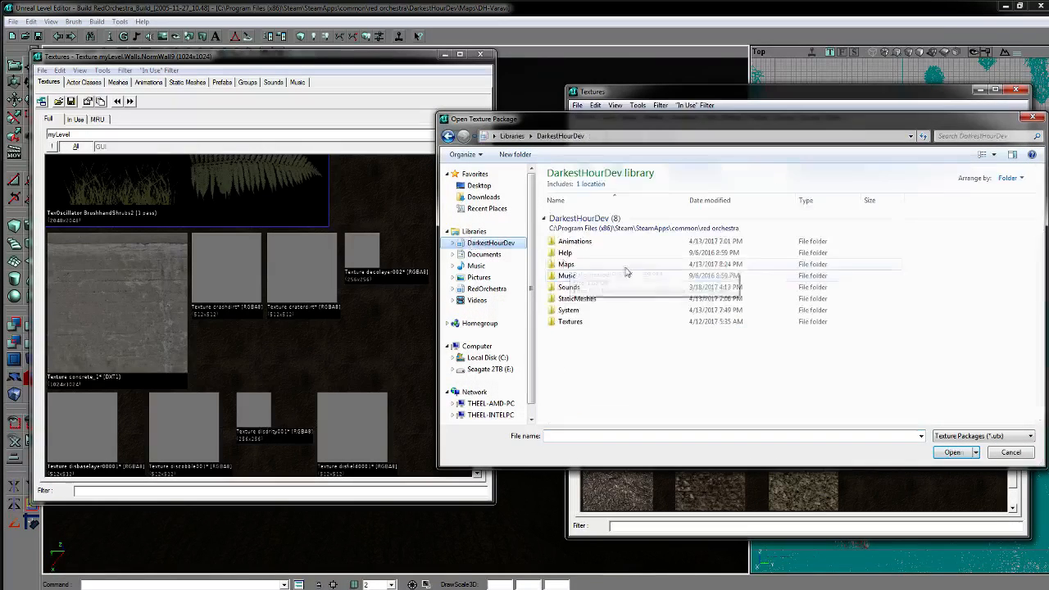
double_click(569, 321)
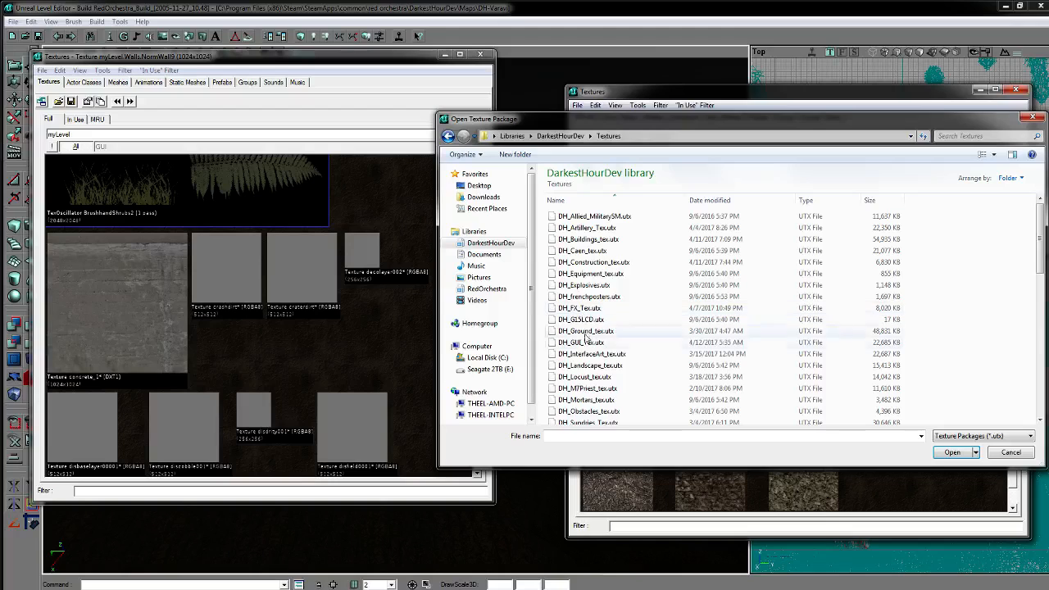
double_click(585, 330)
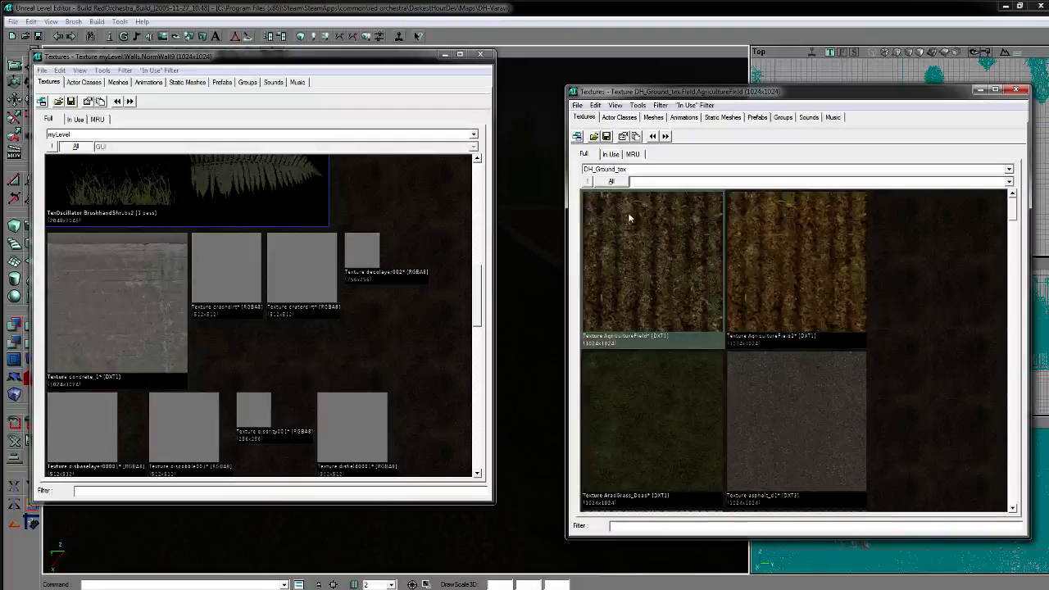
Step: Look for a counterpart of the myLevel concrete_1 texture in the Cobble and Misc groups of DH_Ground_tex
click(645, 187)
click(647, 215)
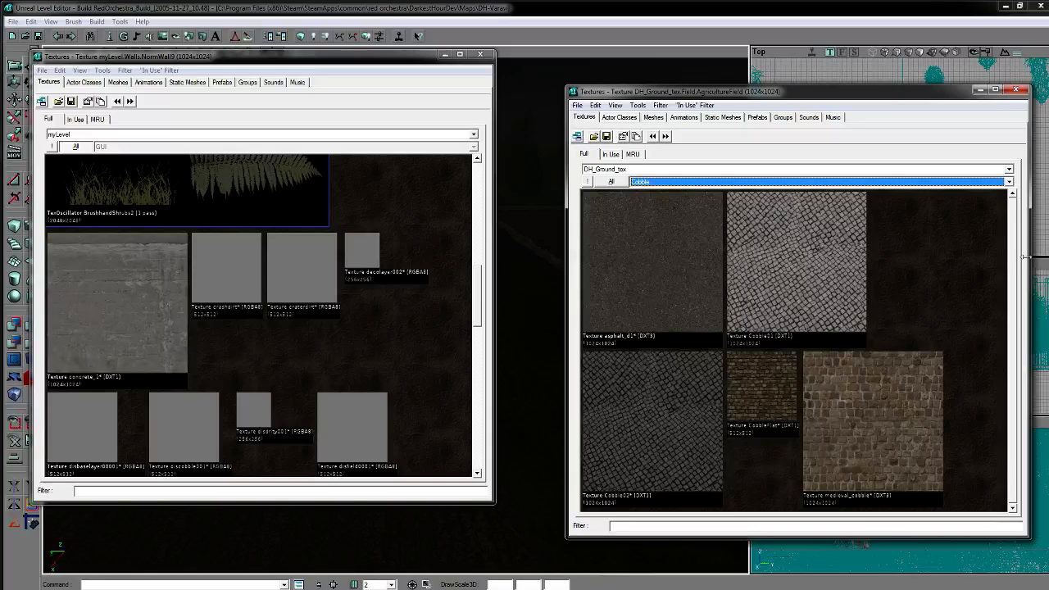
click(655, 188)
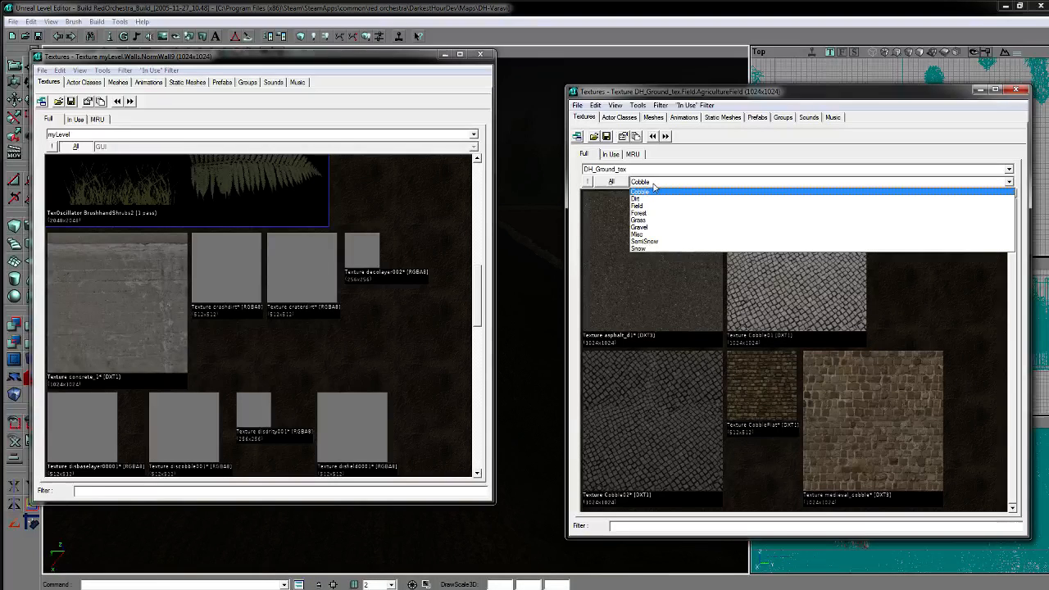
click(646, 235)
click(645, 184)
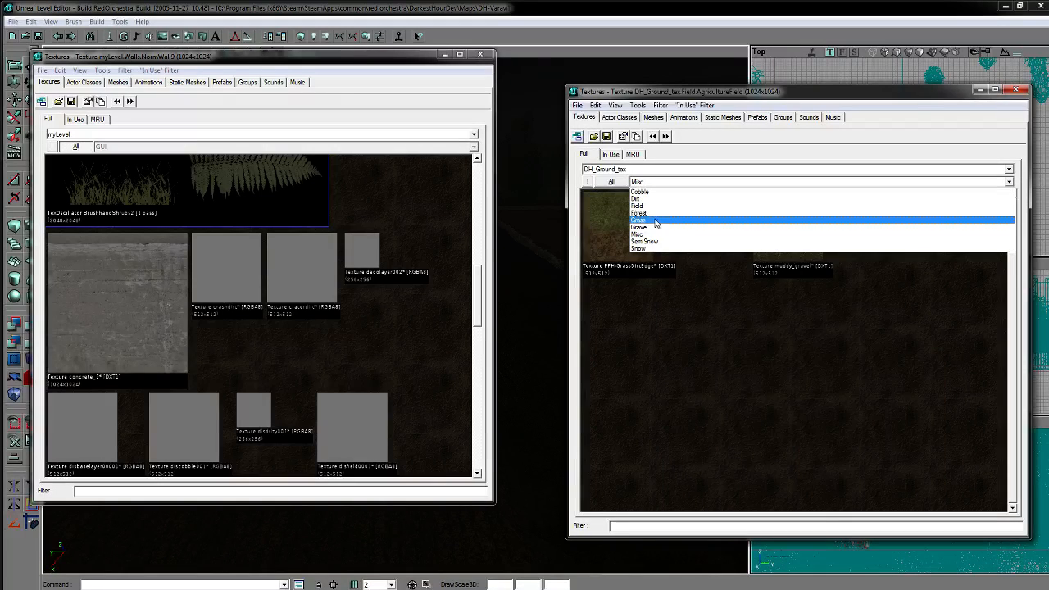
click(651, 185)
click(651, 181)
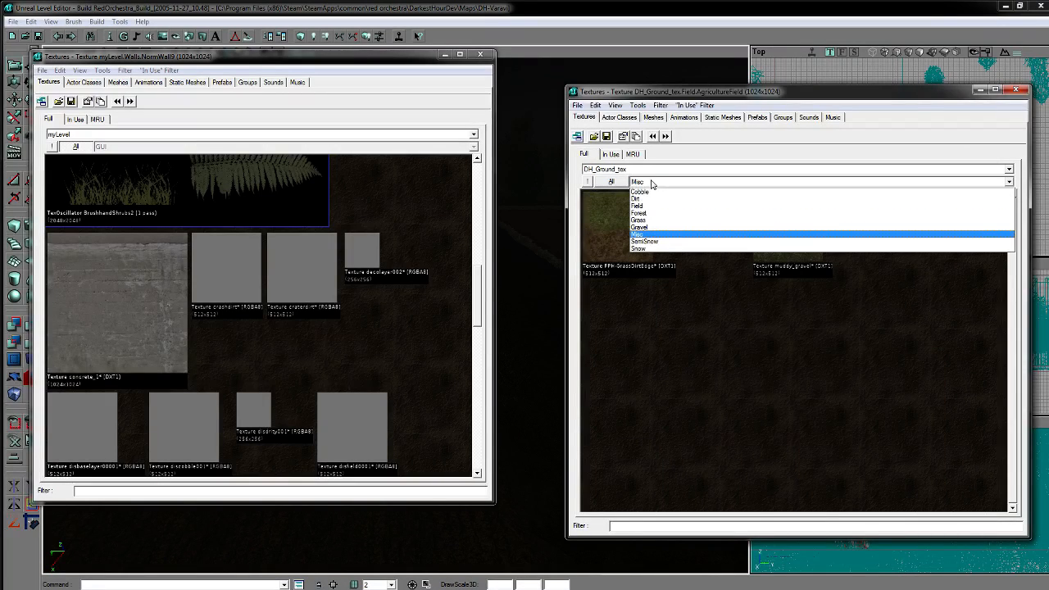
click(646, 235)
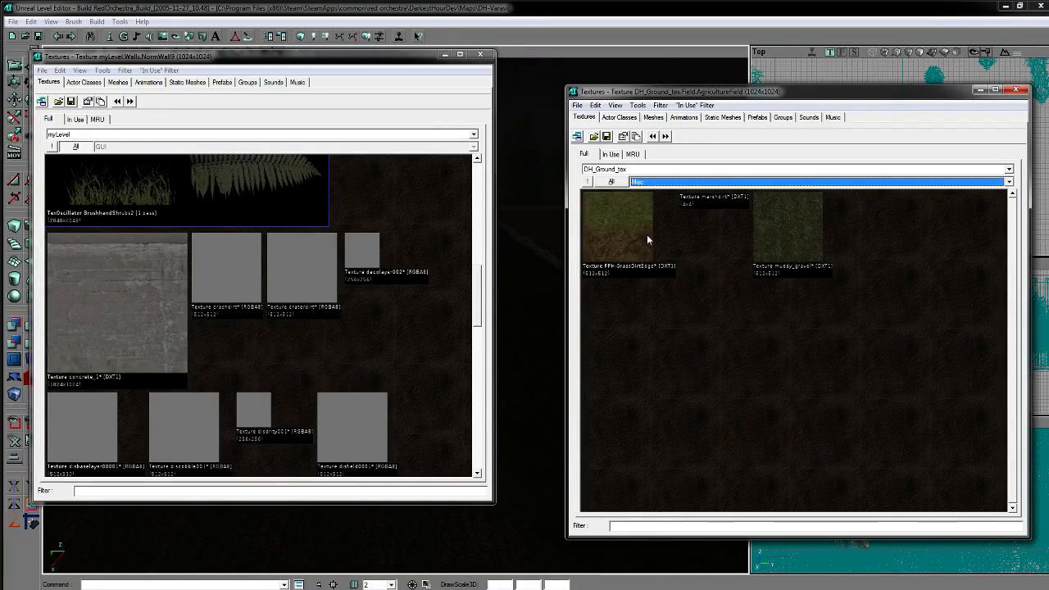
click(652, 182)
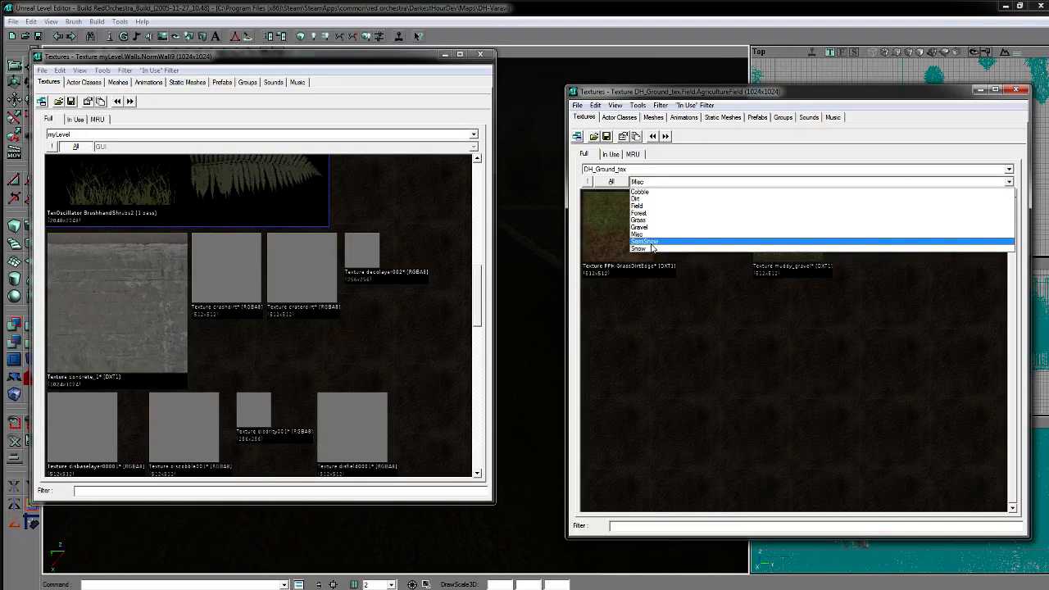
click(651, 182)
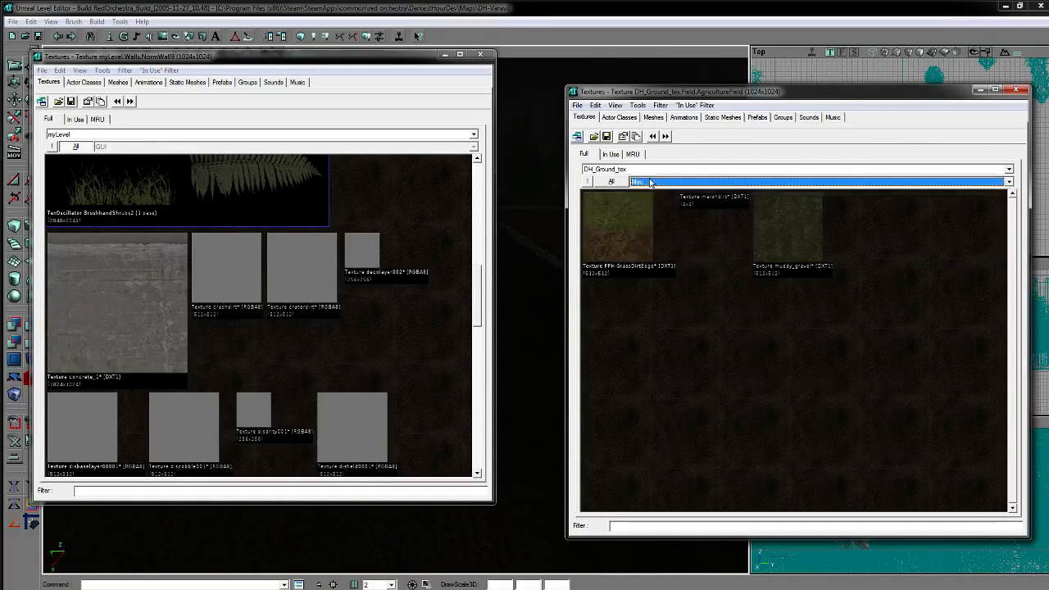
click(651, 182)
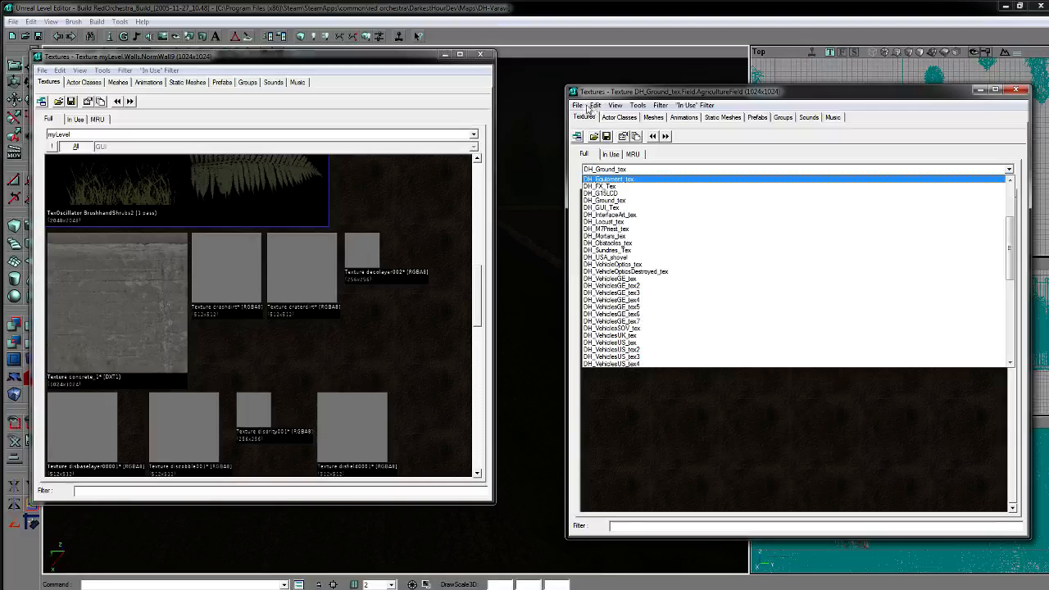
Step: Load the DH_Sundries_Tex.utx texture package into the second texture browser
click(589, 109)
click(578, 105)
click(598, 131)
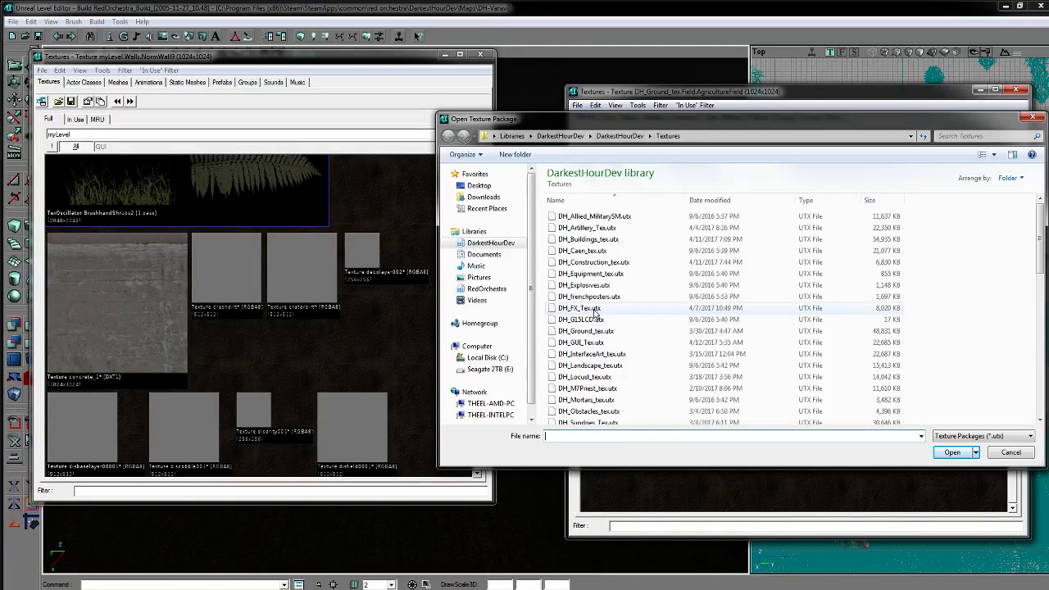
click(611, 366)
scroll(622, 349, down, 4)
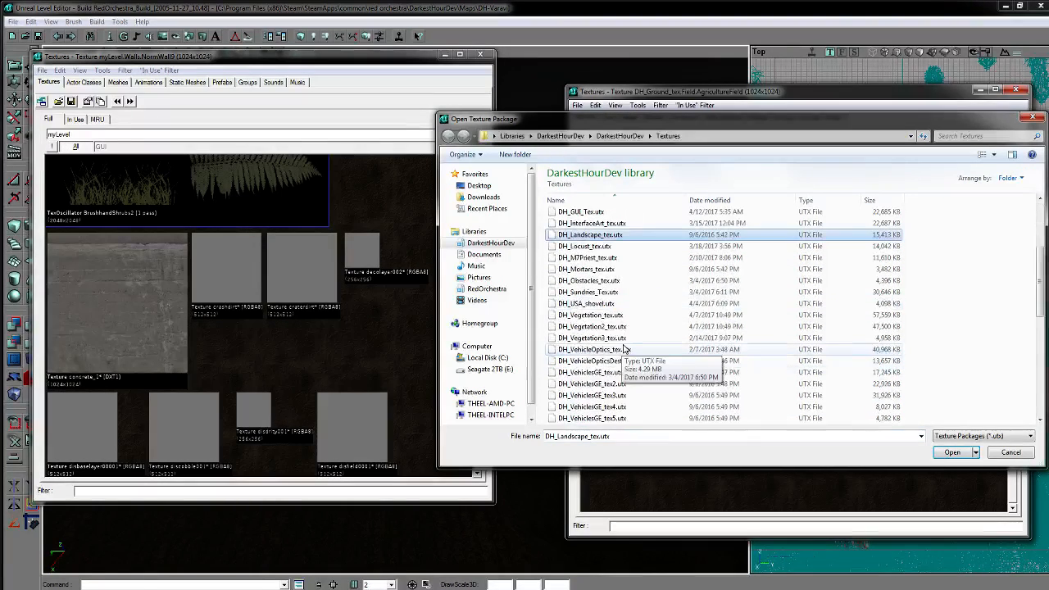
click(605, 293)
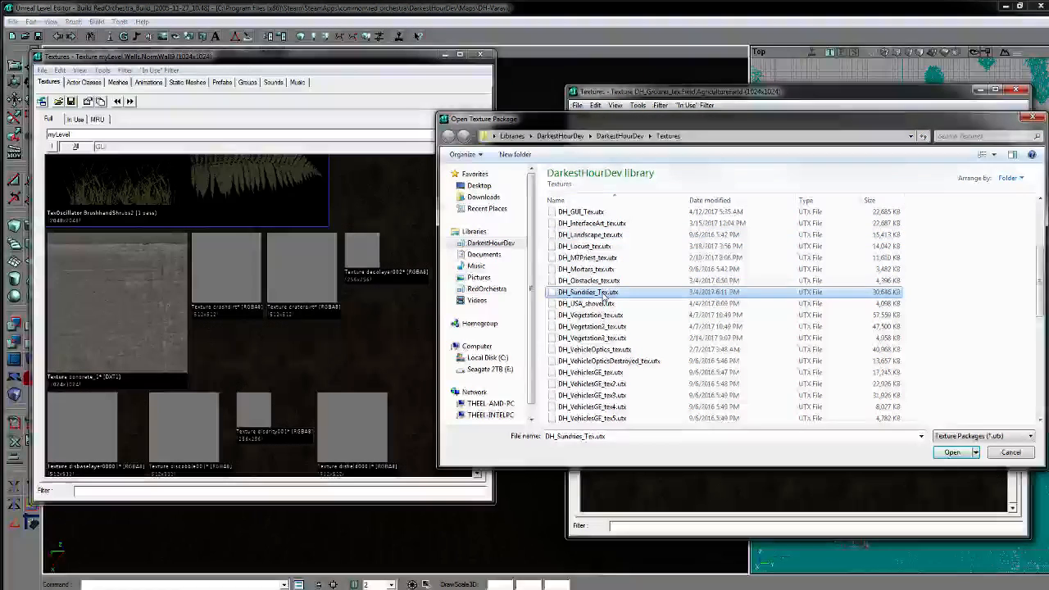
double_click(605, 294)
Step: Look for a counterpart of concrete_1 in the Bunkers and Field_Fortifications groups of DH_Sundries_Tex
click(647, 181)
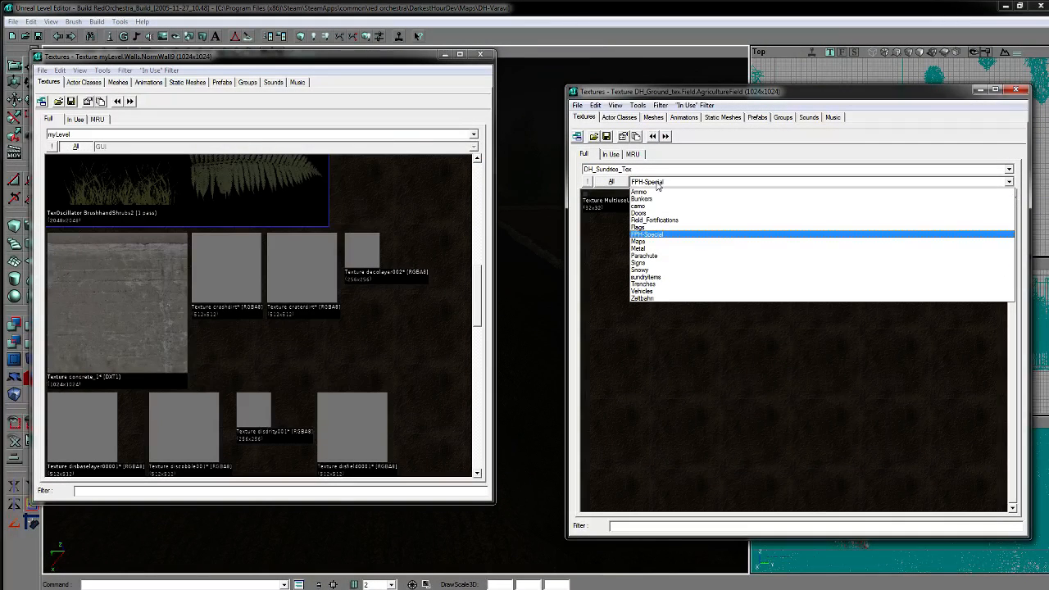
click(655, 198)
drag(1014, 235, 998, 469)
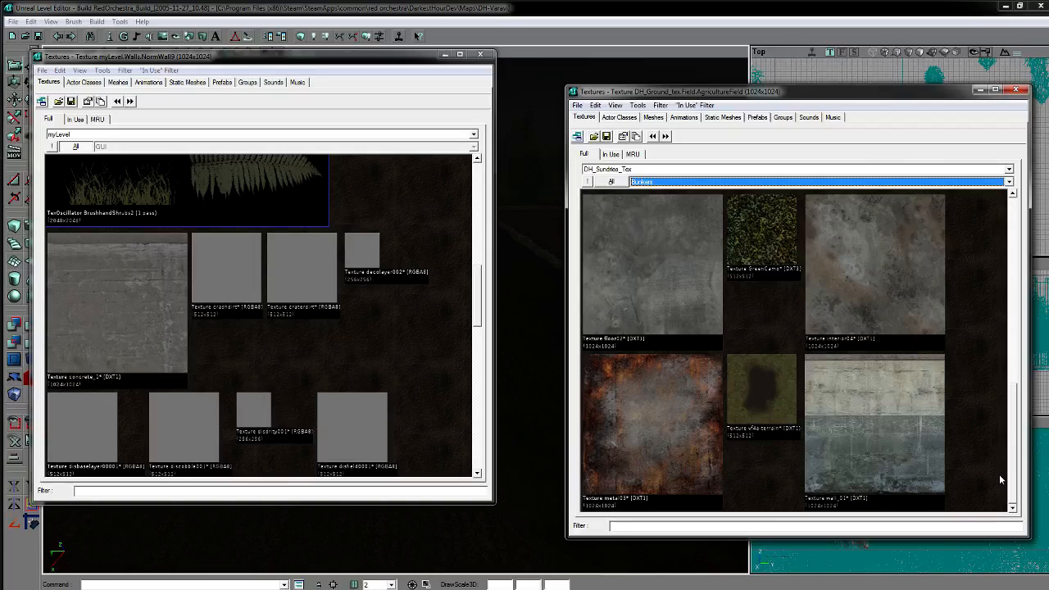
drag(1014, 420, 999, 235)
click(667, 180)
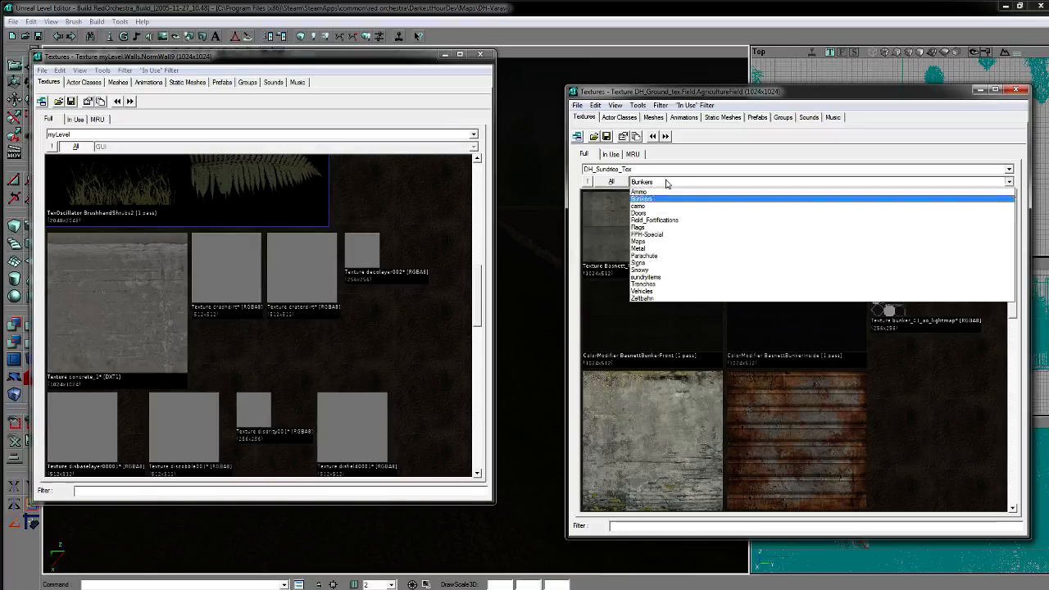
click(656, 224)
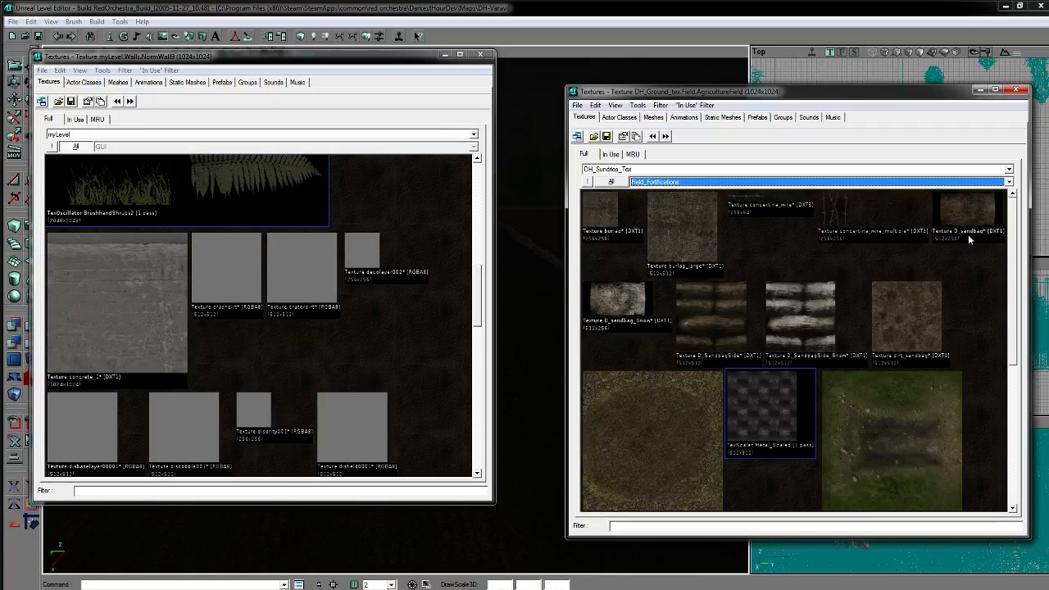
drag(1008, 231, 993, 191)
Step: Search the sundryitems group and the full ungrouped contents of DH_Sundries_Tex for a texture matching concrete_1
click(680, 182)
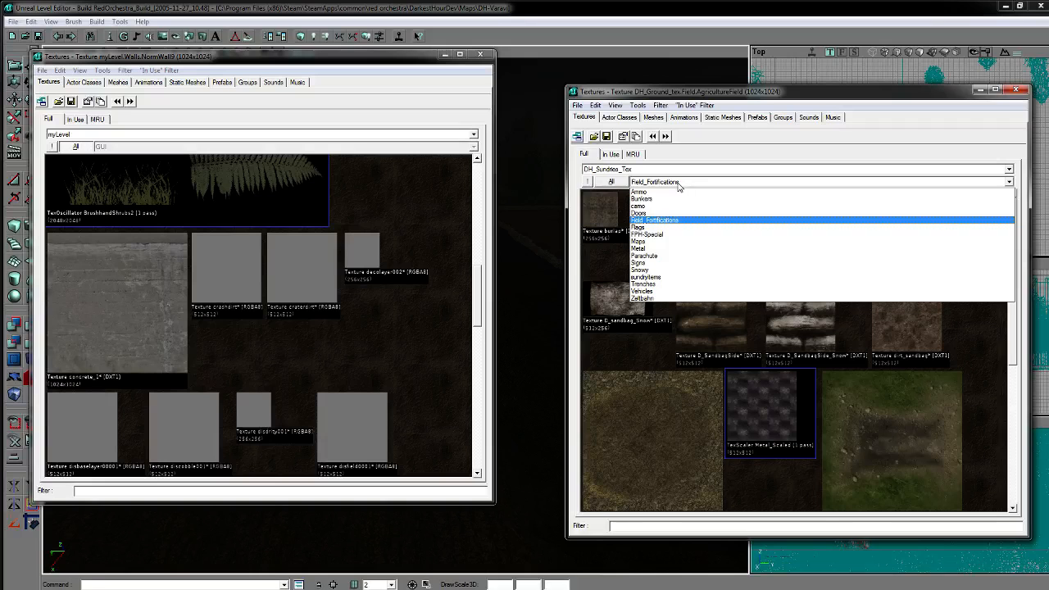
click(656, 279)
scroll(1000, 475, down, 10)
drag(1011, 427, 927, 181)
click(665, 182)
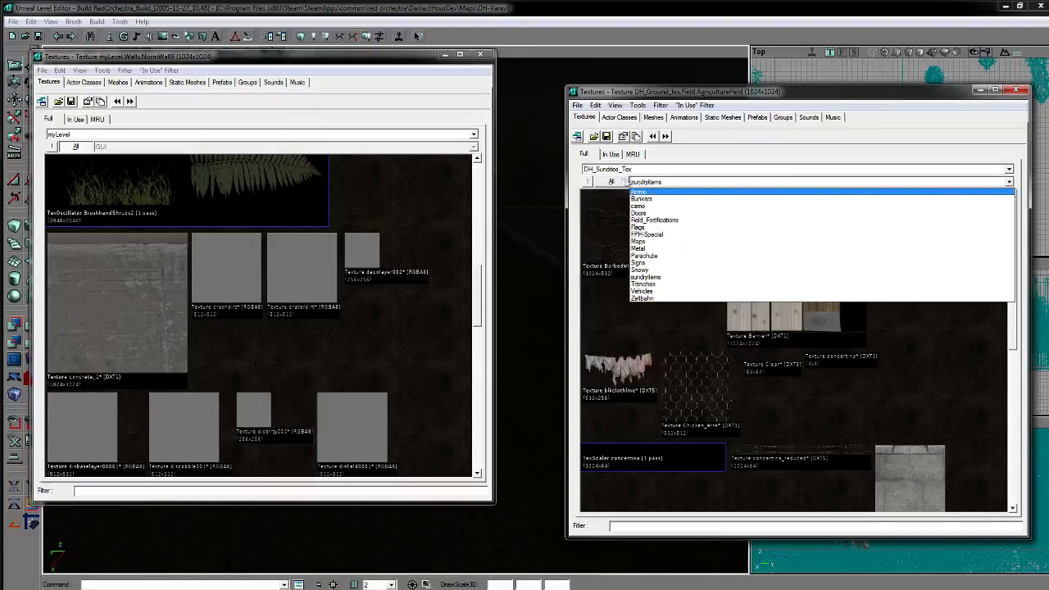
click(647, 242)
drag(1013, 217, 1011, 507)
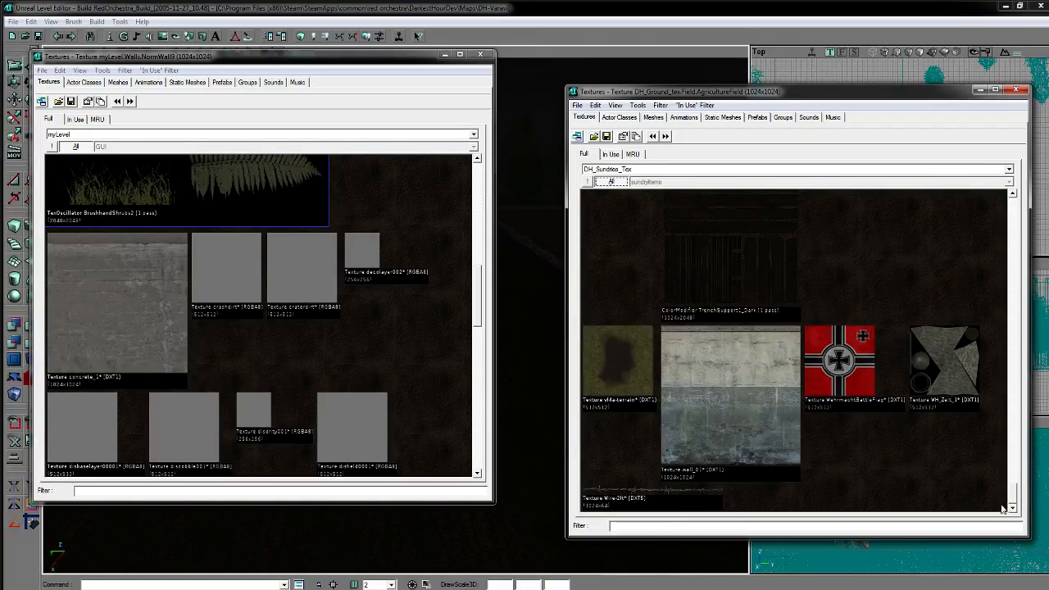
Step: Look through the loaded packages and the Textures folder for another package that could contain concrete_1
click(647, 182)
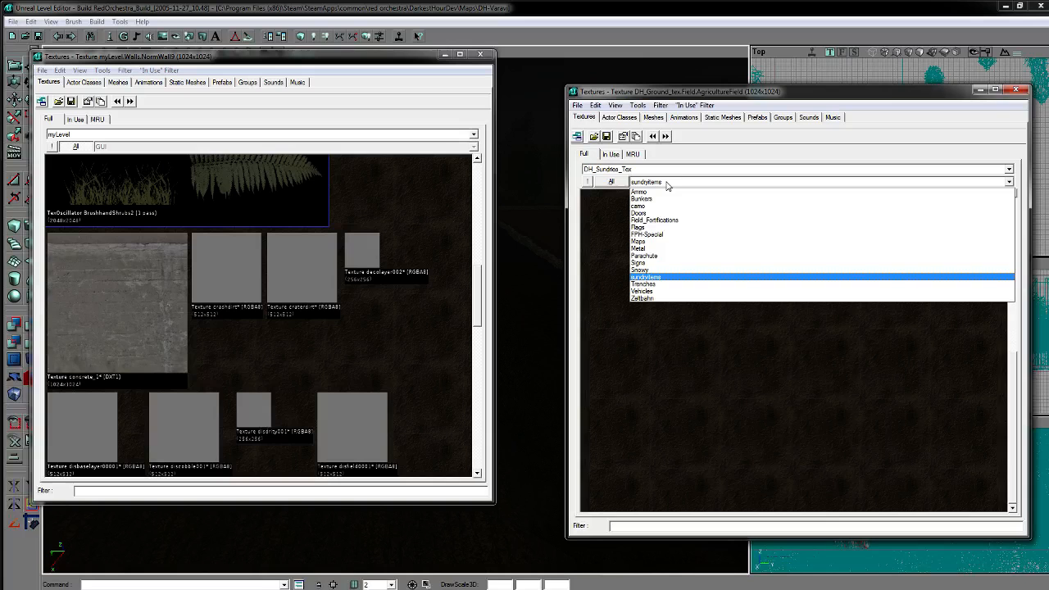
click(631, 170)
click(631, 169)
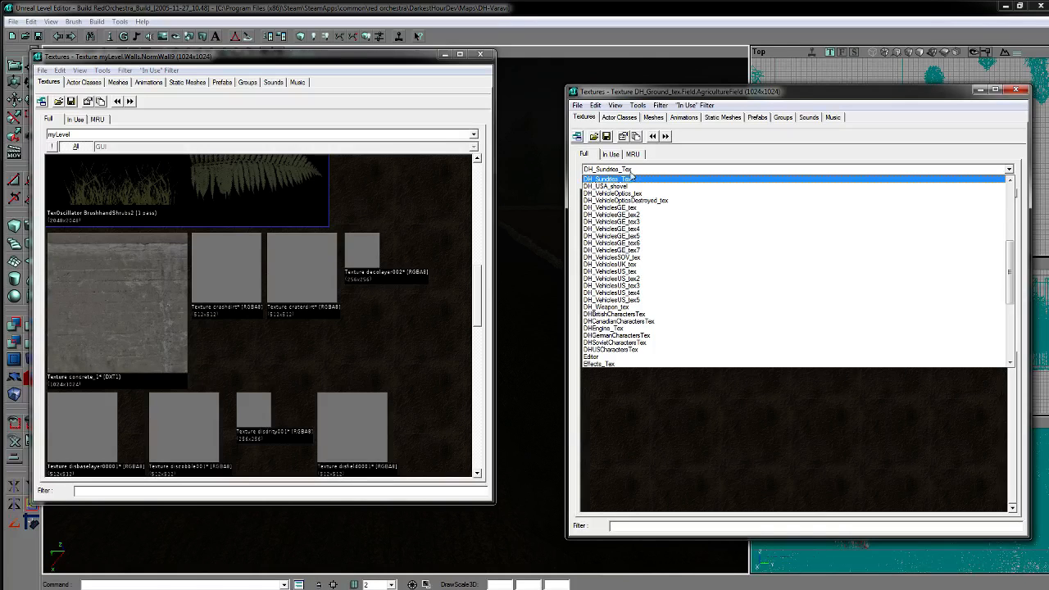
click(581, 108)
click(581, 107)
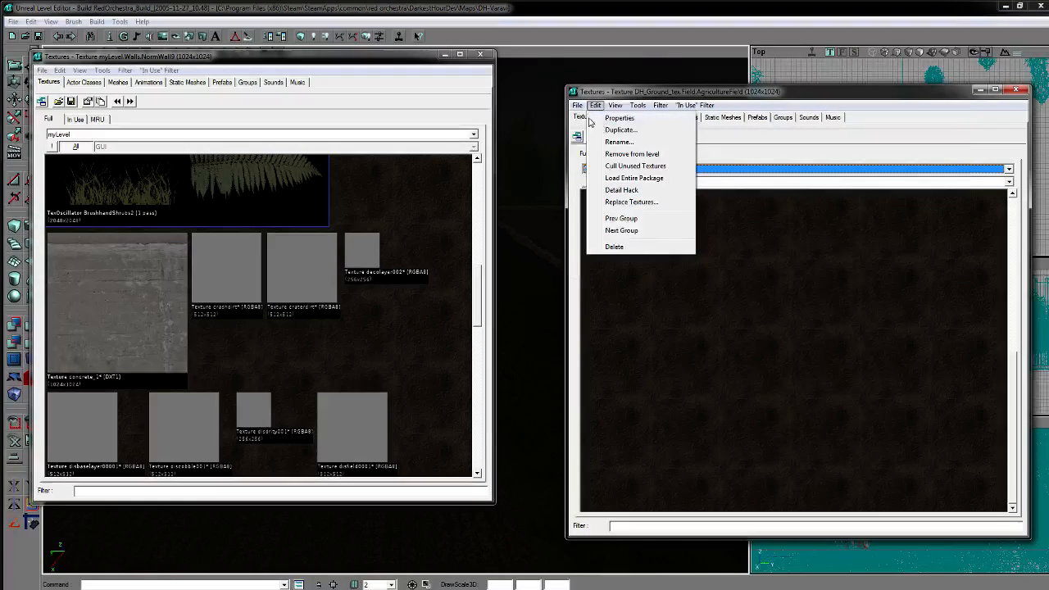
click(598, 130)
click(614, 321)
scroll(619, 373, down, 3)
scroll(623, 368, down, 1)
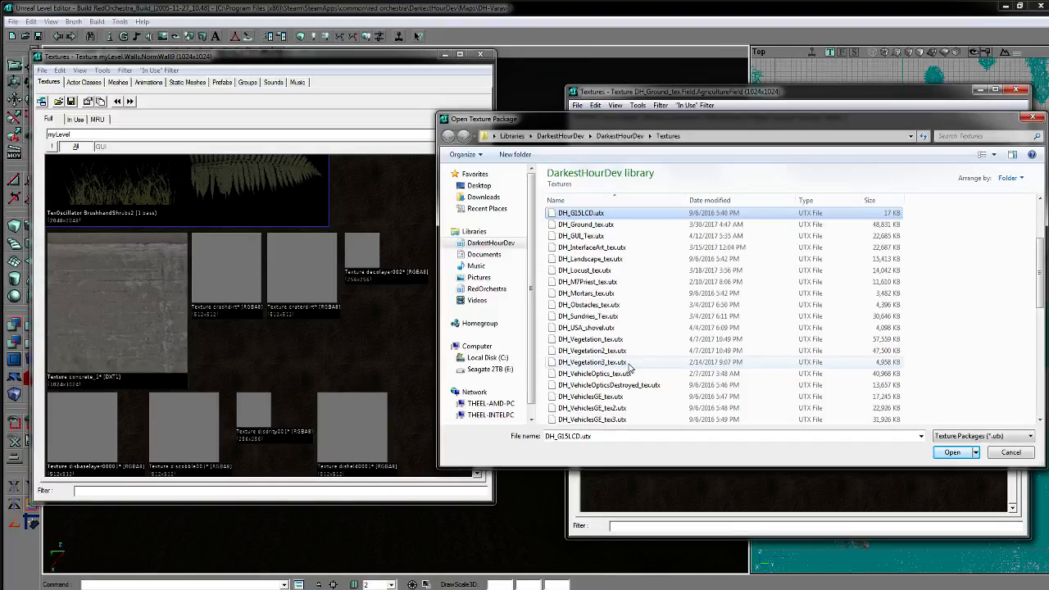
scroll(610, 295, up, 2)
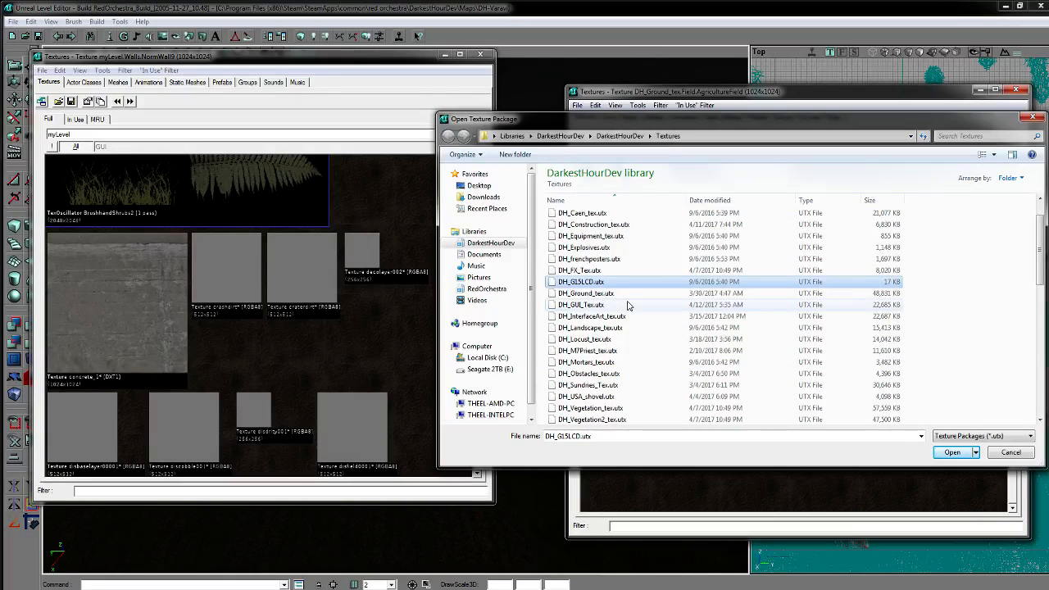
scroll(626, 309, up, 1)
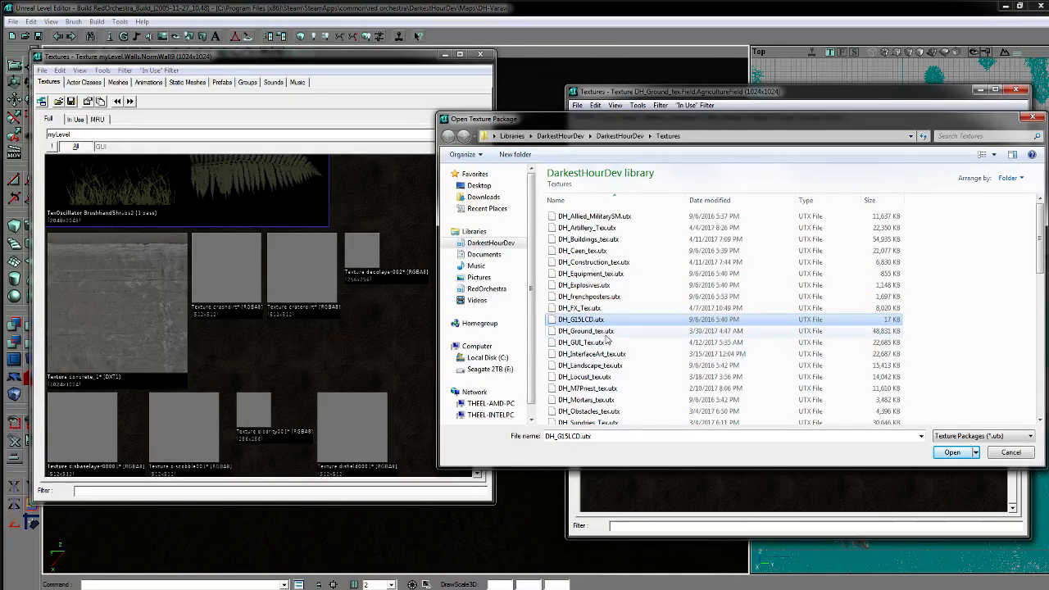
scroll(607, 335, down, 2)
click(603, 373)
scroll(639, 352, down, 2)
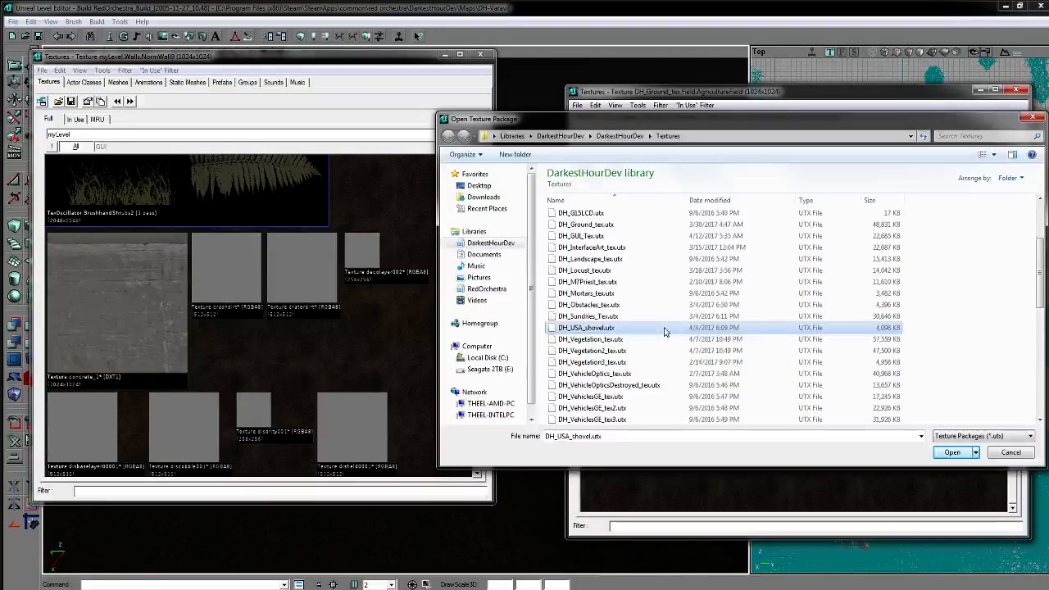
scroll(664, 331, down, 2)
scroll(664, 331, up, 6)
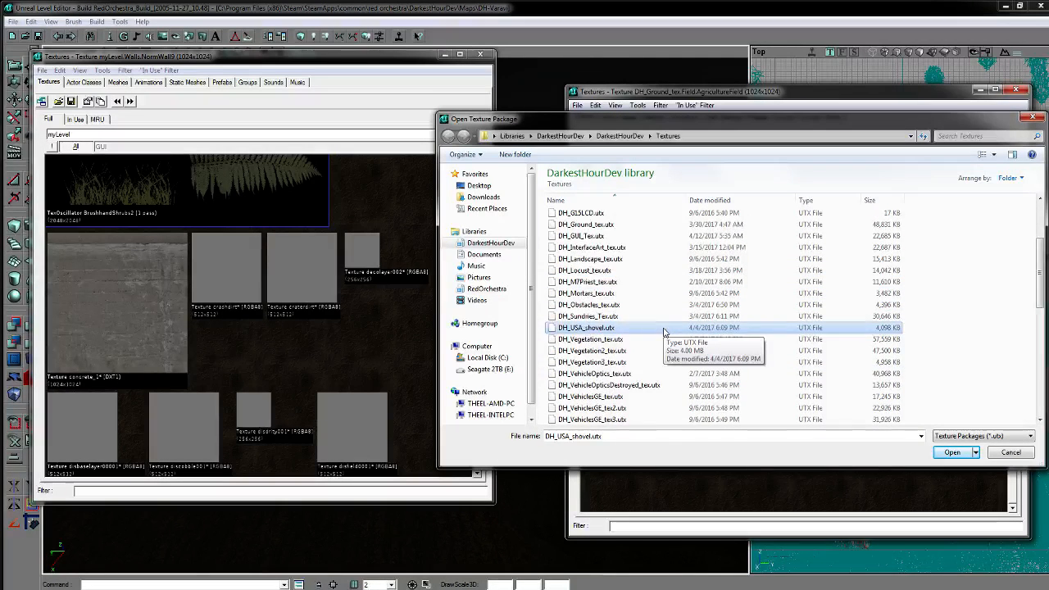
scroll(664, 331, down, 1)
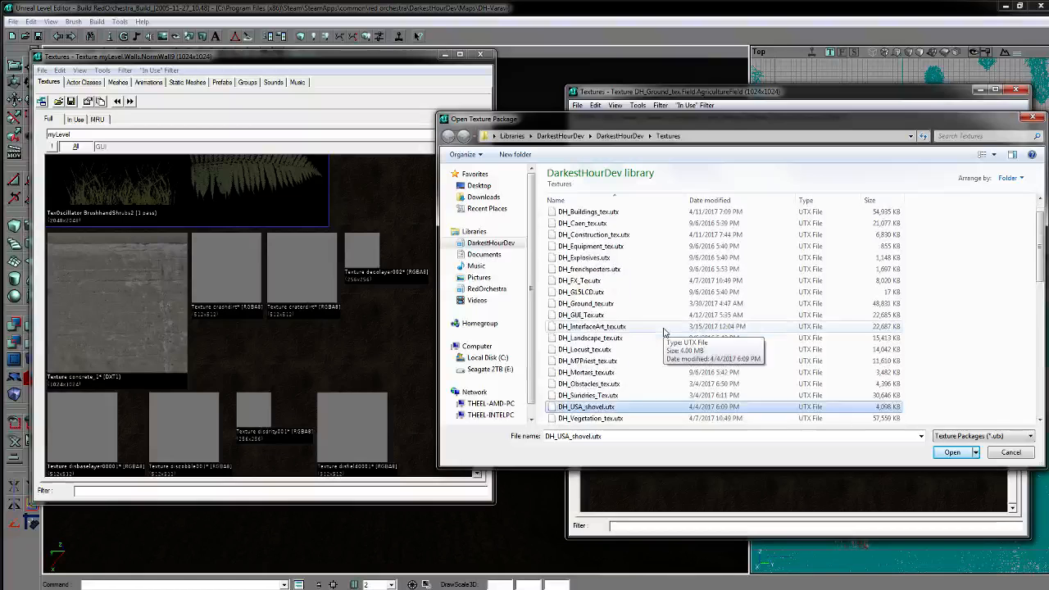
scroll(664, 331, down, 7)
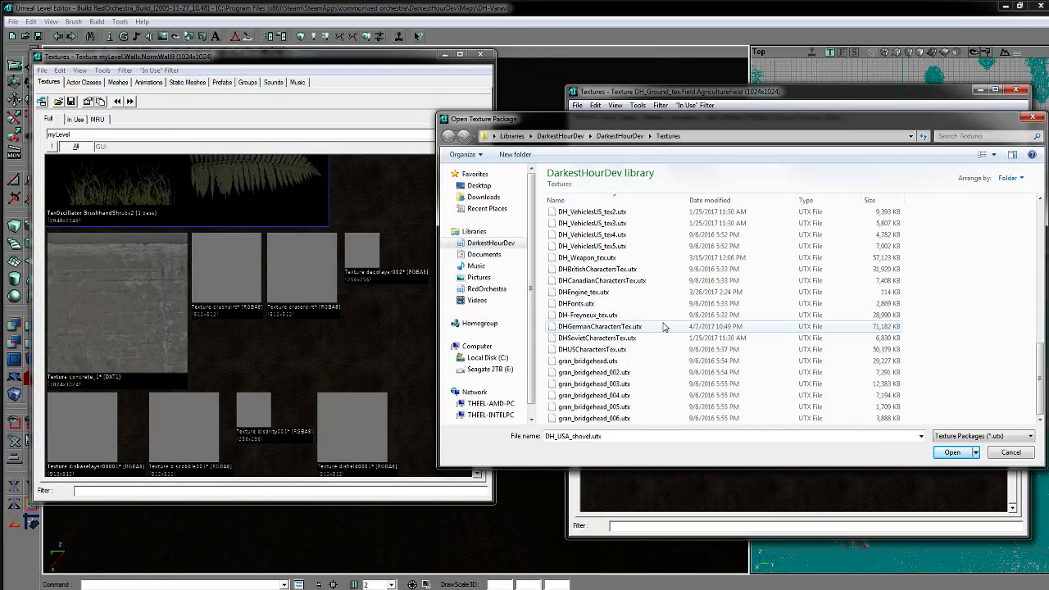
scroll(664, 327, up, 2)
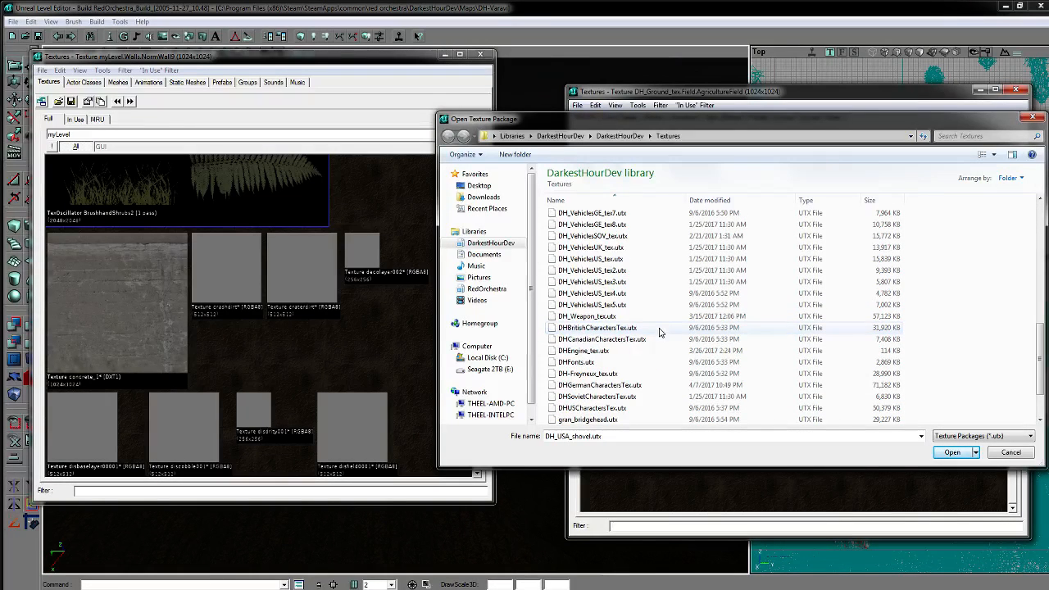
scroll(664, 327, up, 8)
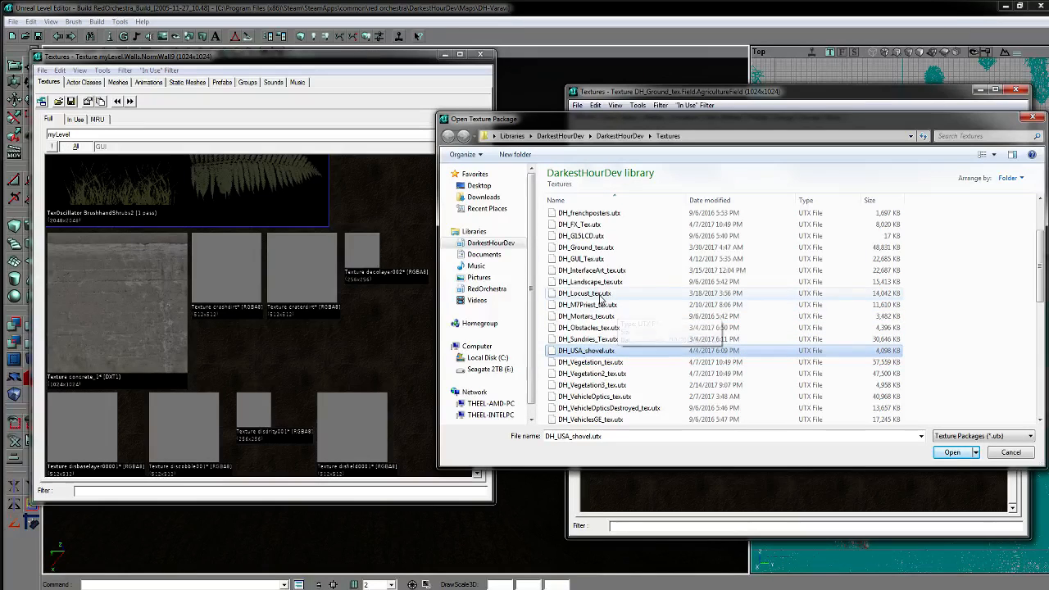
scroll(600, 303, up, 3)
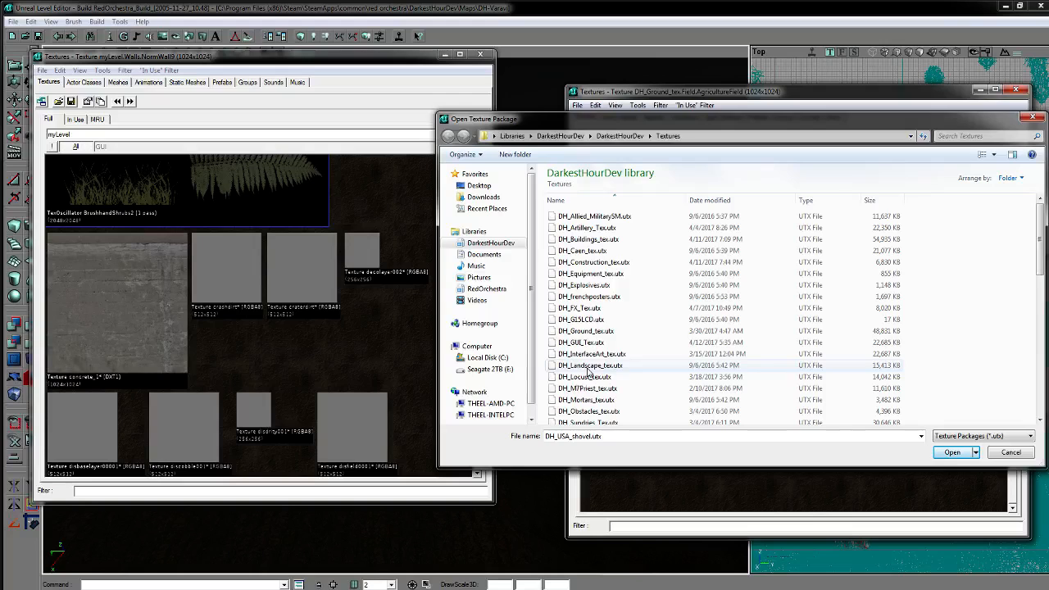
Step: Load the DH_Landscape_tex.utx package and examine its full ungrouped contents for a match to concrete_1
click(588, 369)
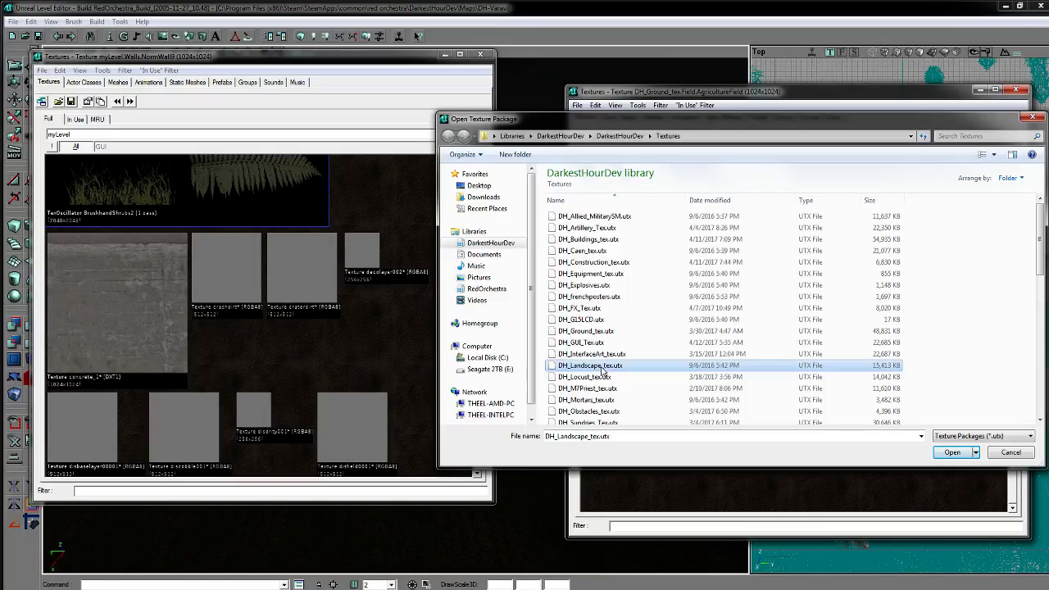
double_click(583, 366)
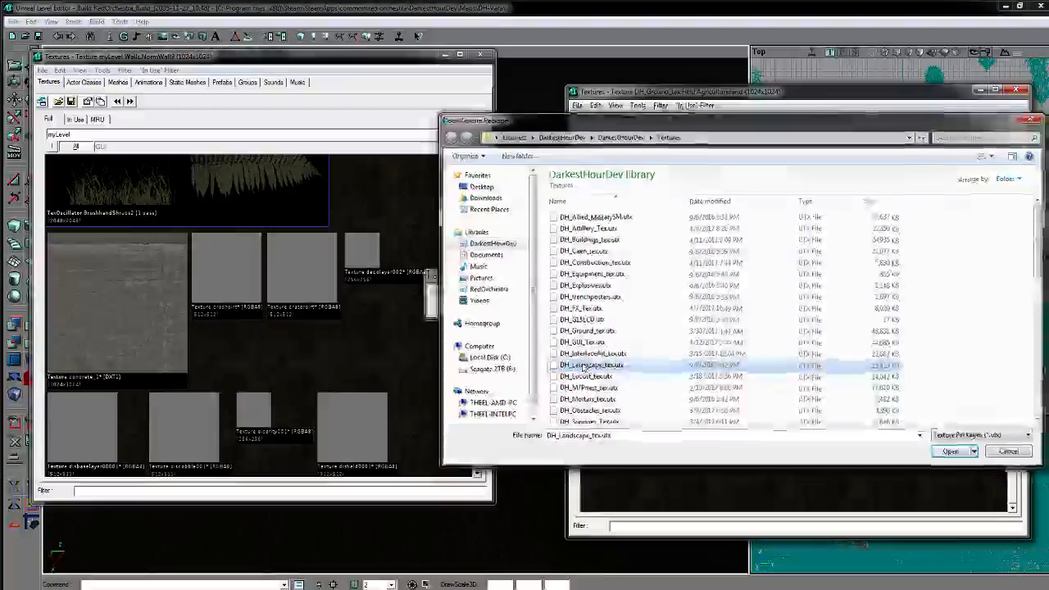
click(643, 183)
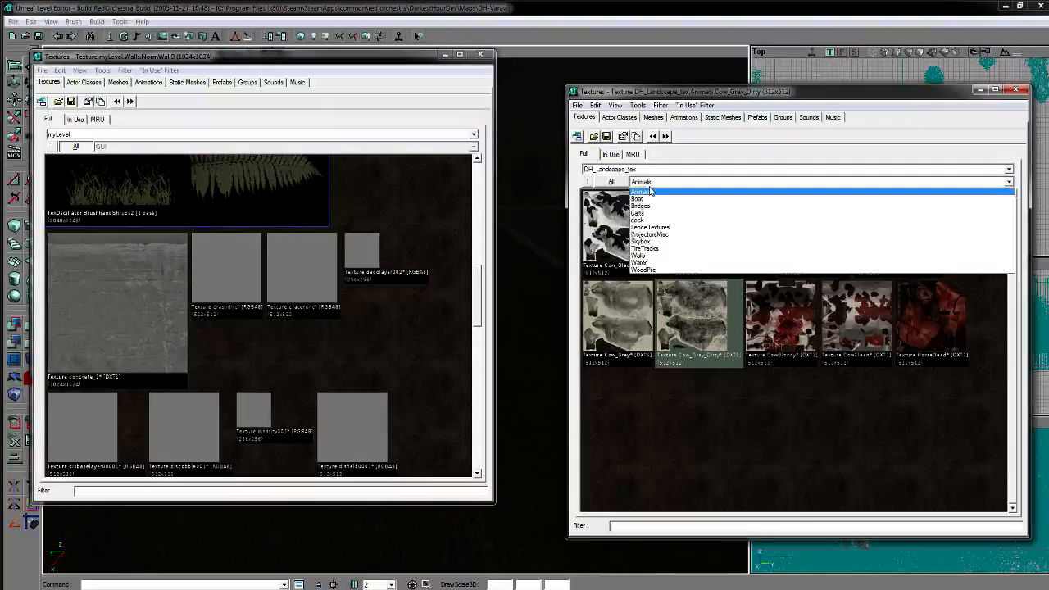
click(641, 191)
click(611, 181)
drag(1017, 223, 1006, 200)
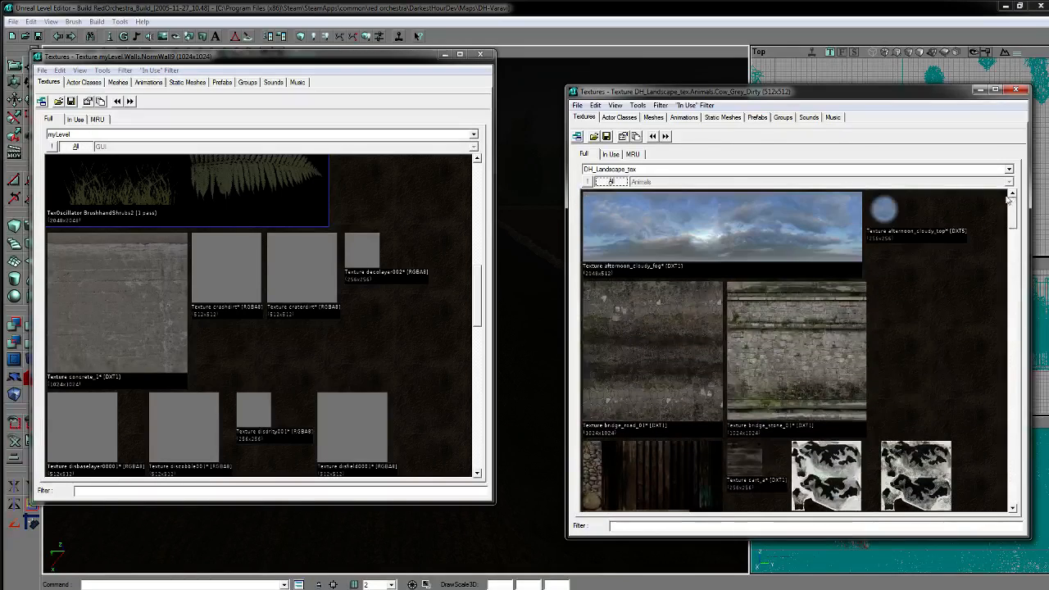
Step: Return DH_Landscape_tex to its grouped view and browse the Textures folder for the next package to check
click(632, 181)
click(644, 169)
click(643, 171)
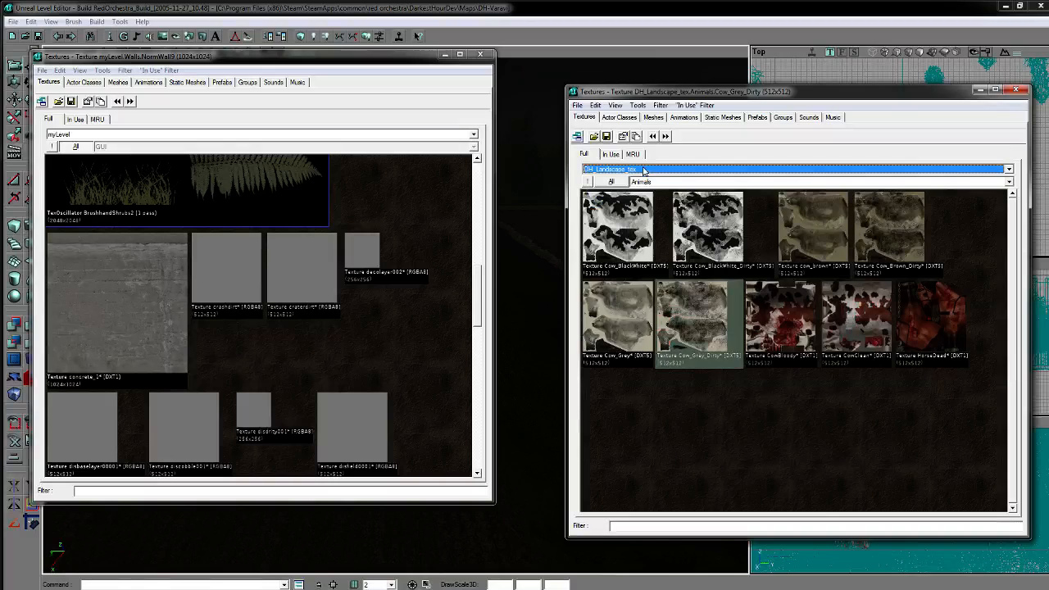
click(577, 105)
click(589, 123)
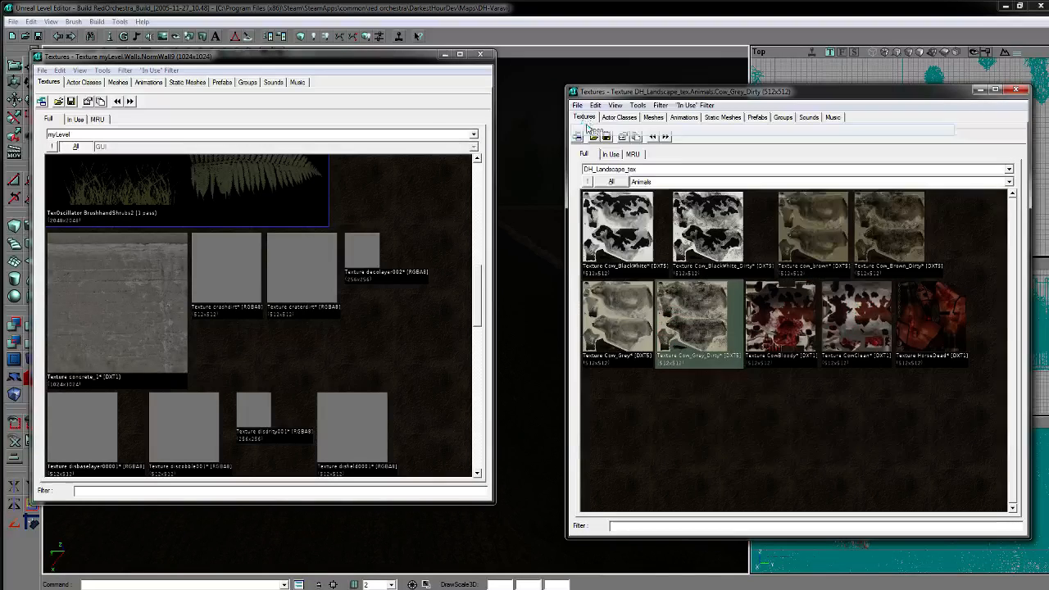
scroll(618, 370, down, 1)
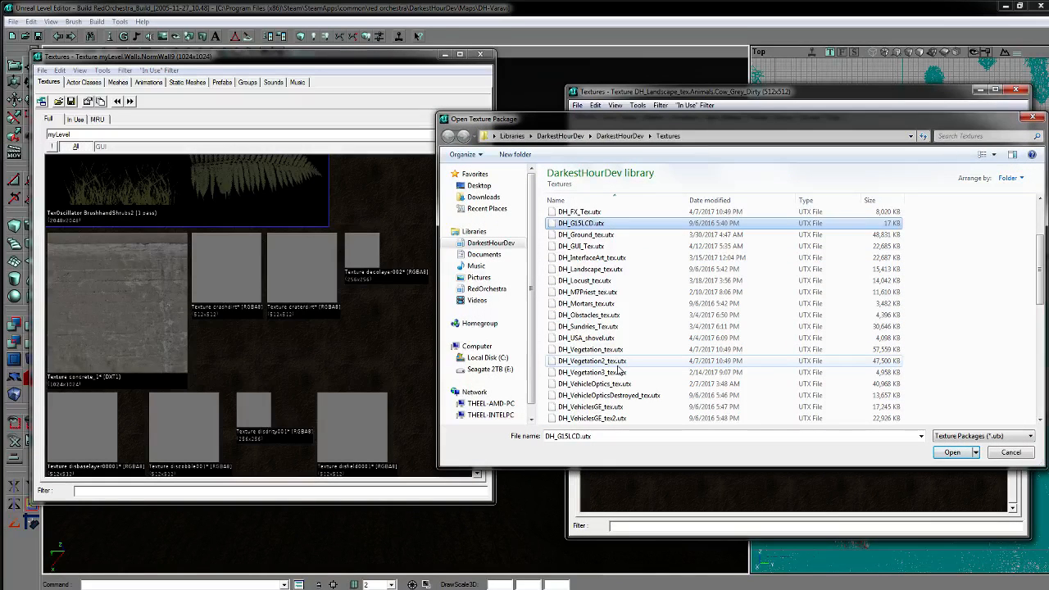
scroll(619, 364, down, 5)
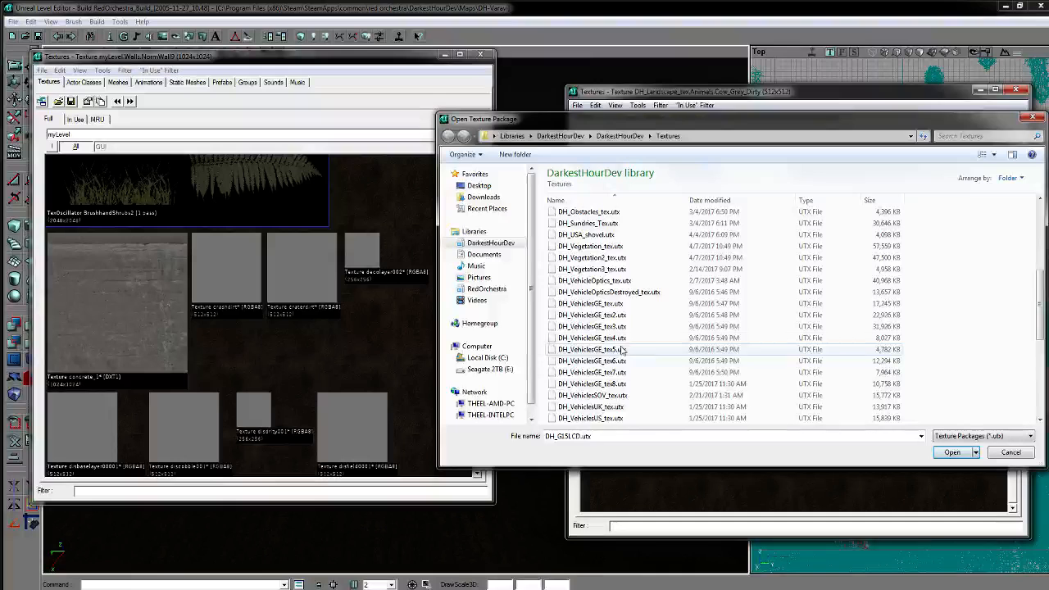
scroll(621, 348, down, 4)
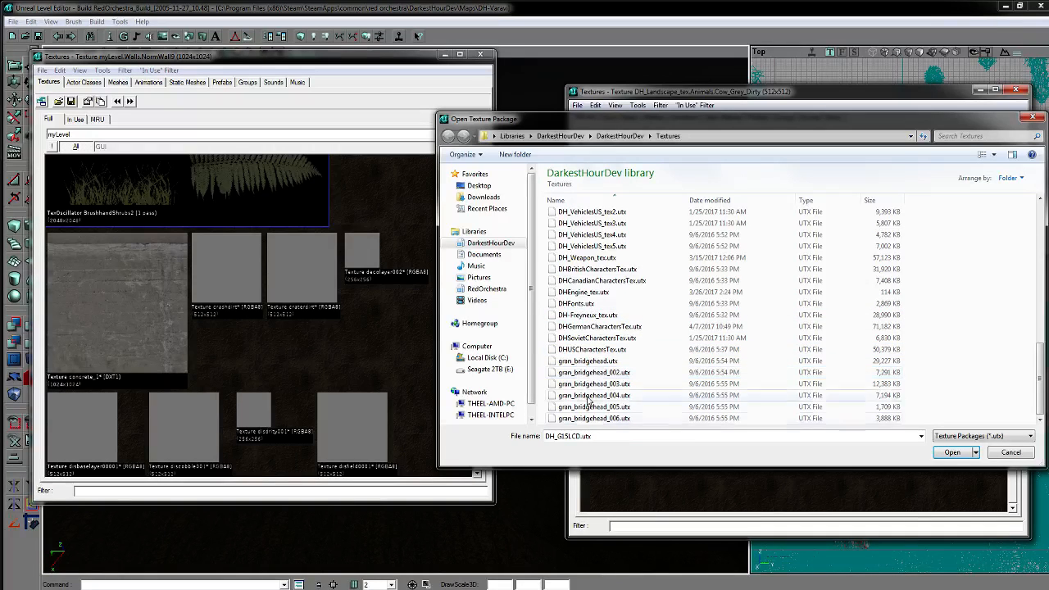
scroll(613, 356, up, 2)
scroll(613, 358, up, 6)
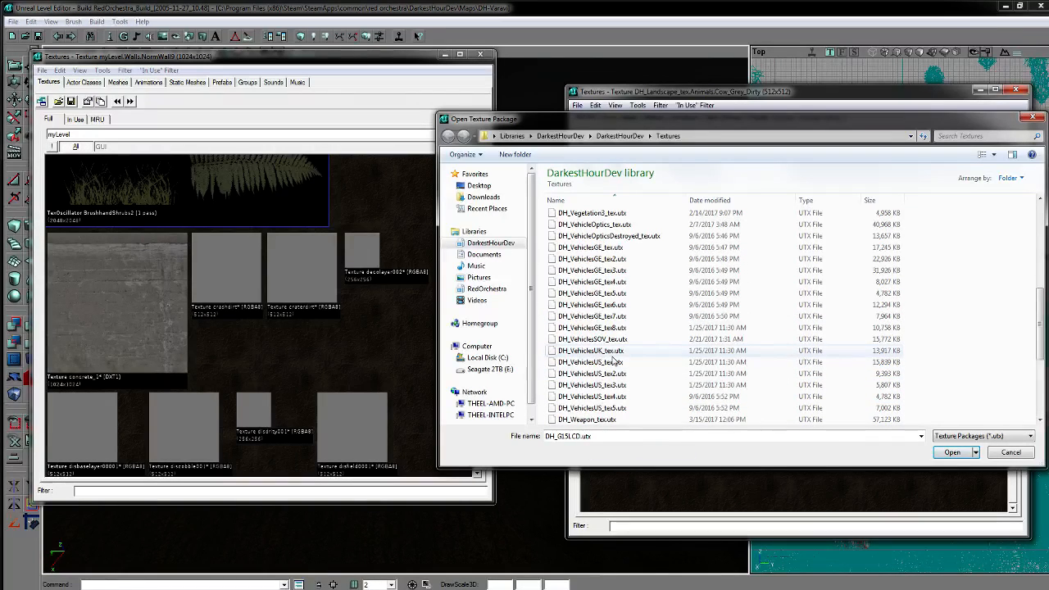
scroll(608, 360, down, 7)
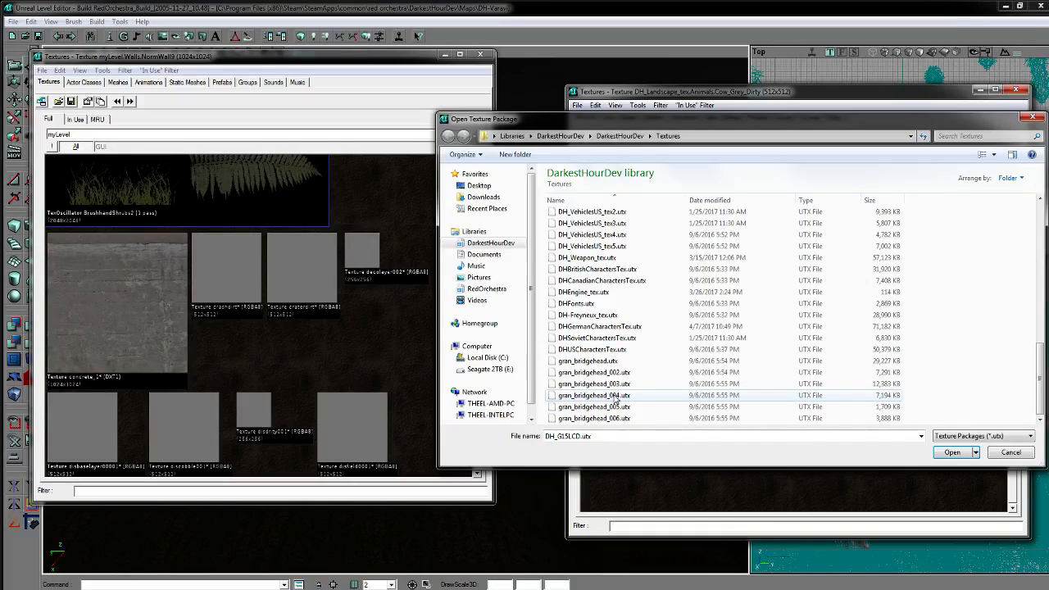
scroll(612, 400, up, 4)
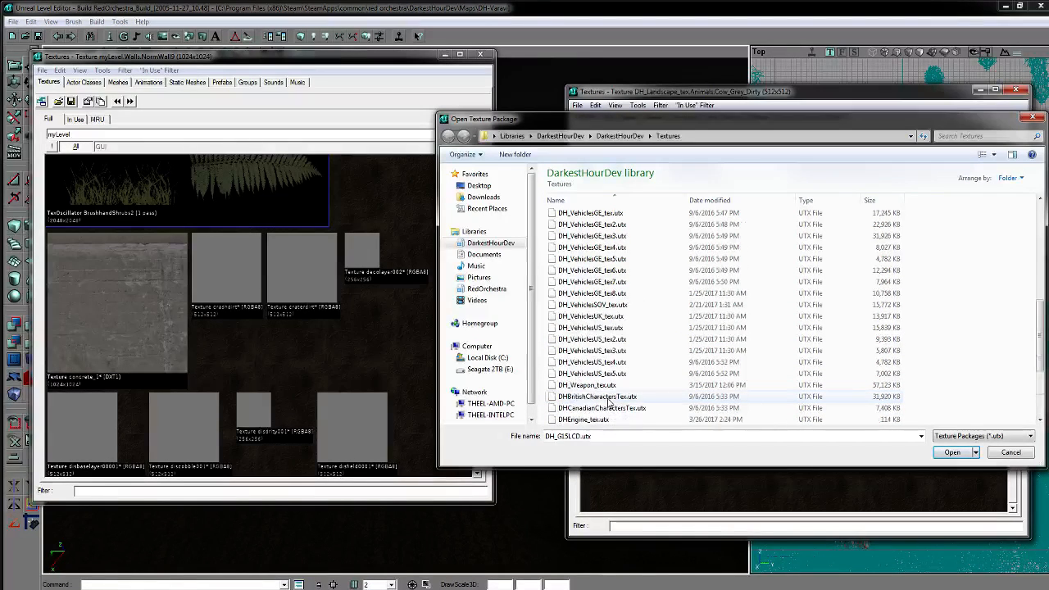
scroll(608, 400, up, 10)
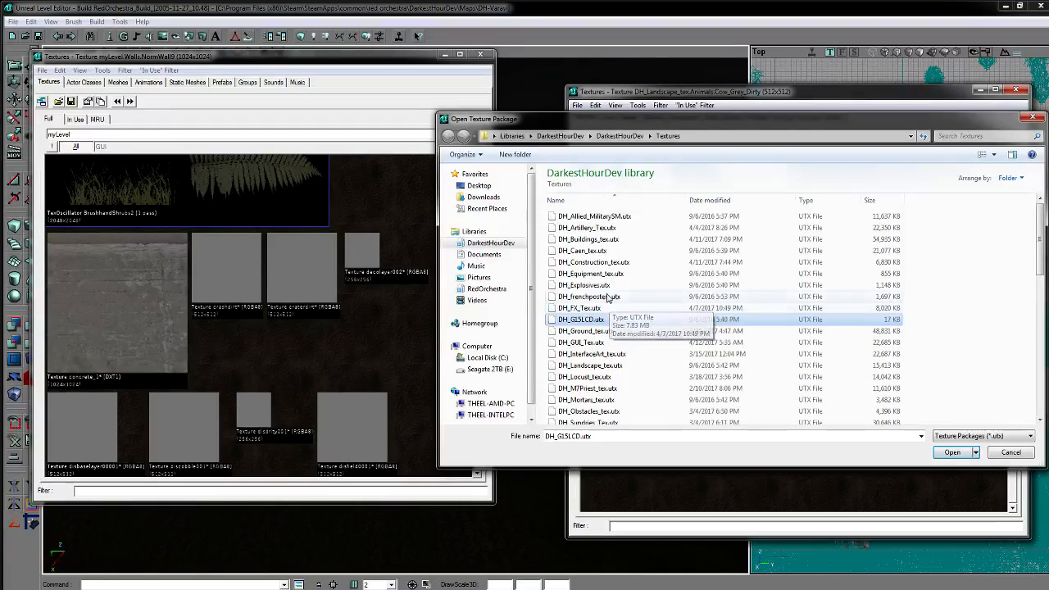
Step: Load the DH_Caen_tex.utx package and search all of its textures for a counterpart of concrete_1
click(593, 252)
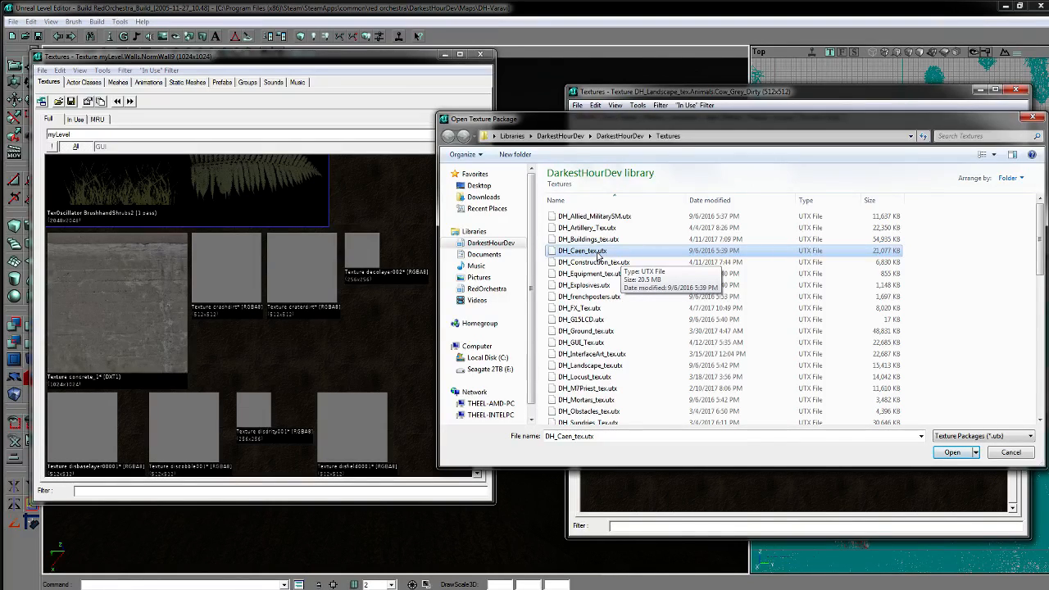
double_click(598, 251)
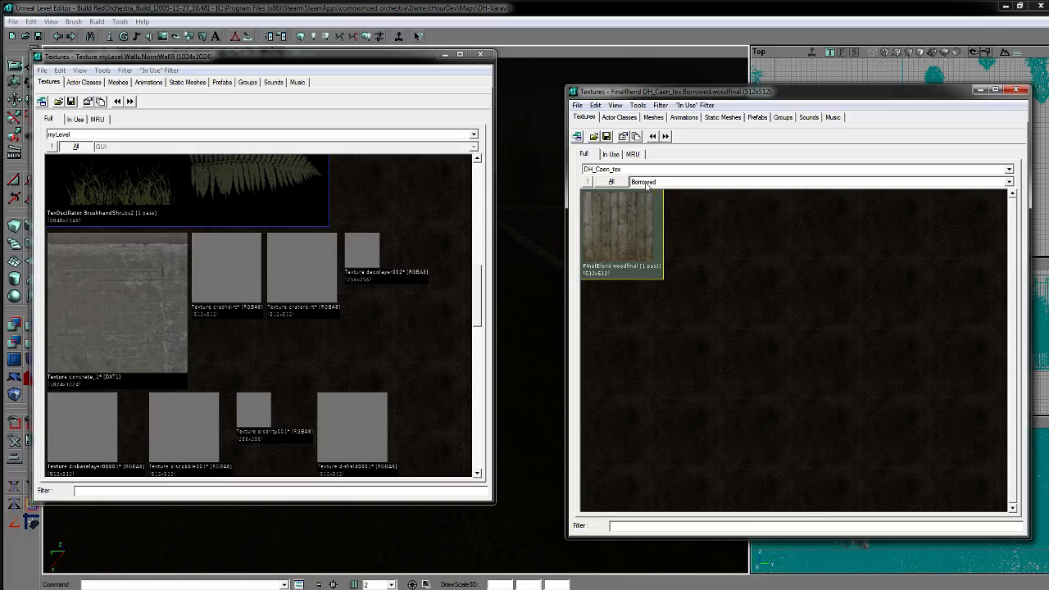
click(644, 182)
click(650, 193)
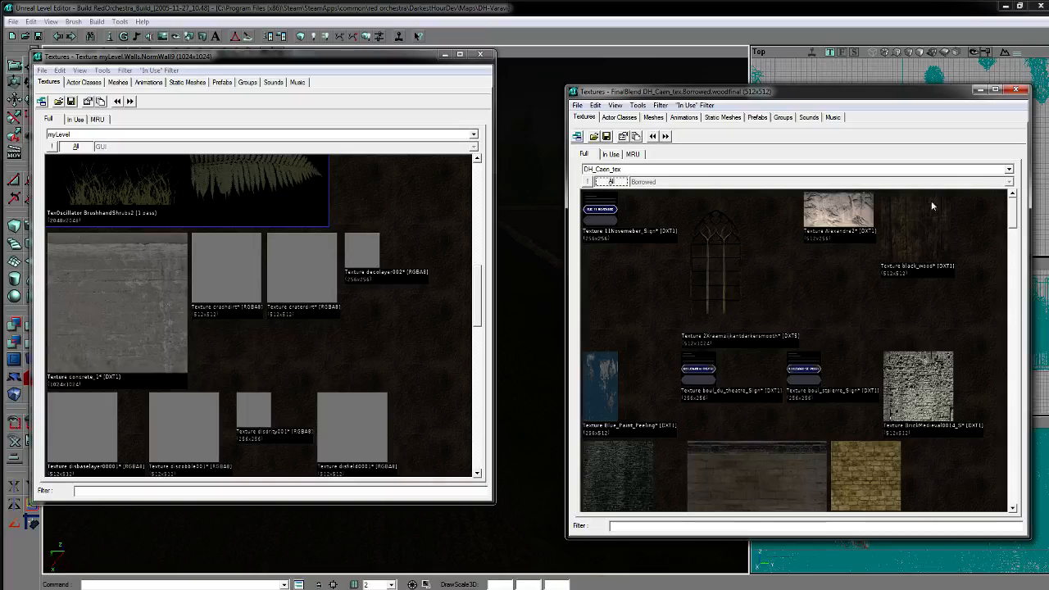
drag(1010, 223, 1024, 204)
drag(1016, 216, 1039, 424)
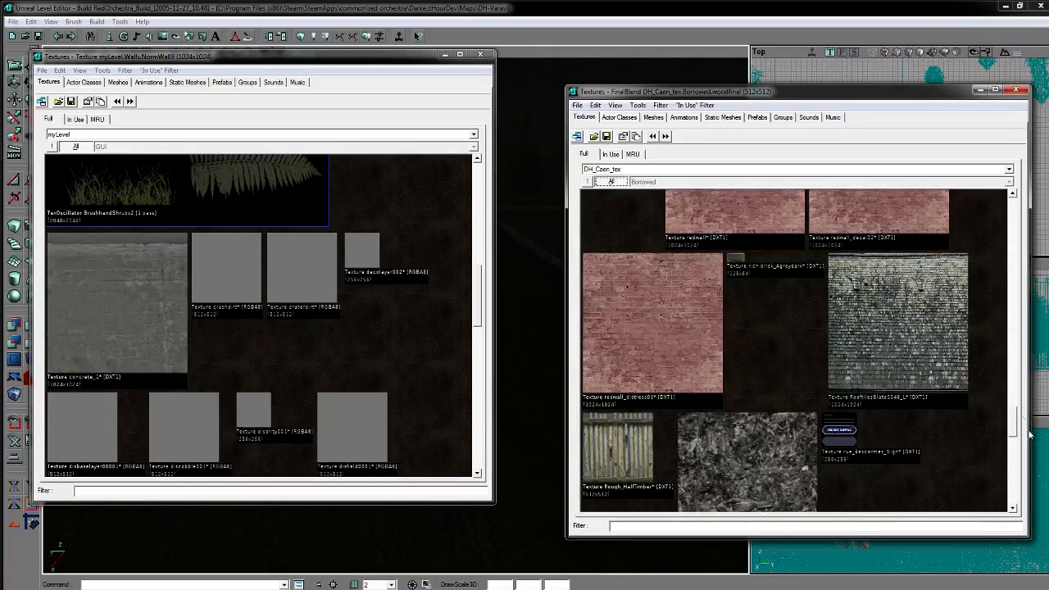
drag(1014, 427, 1011, 419)
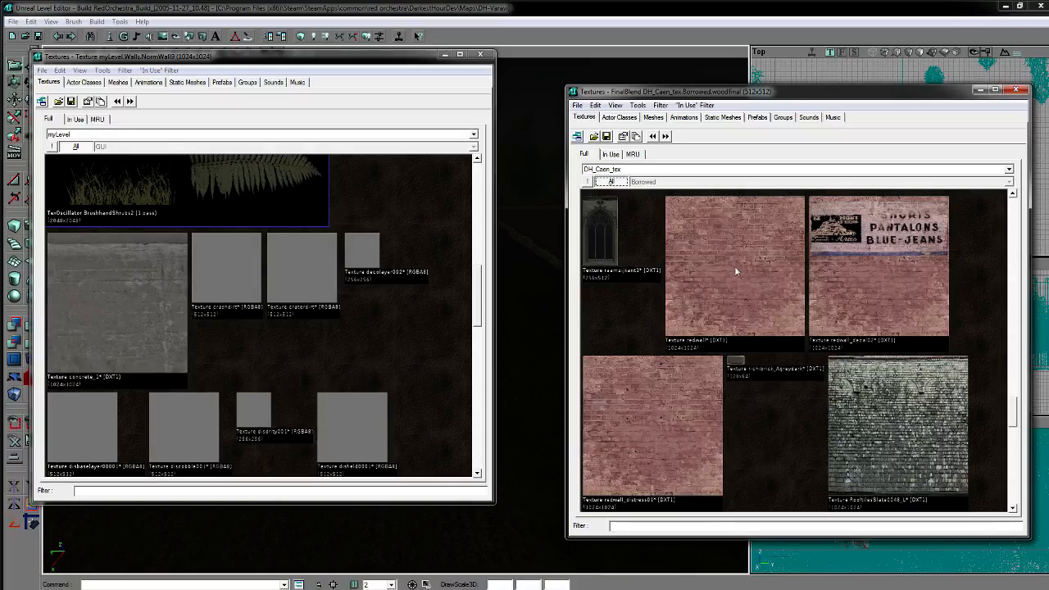
drag(1013, 413, 1016, 211)
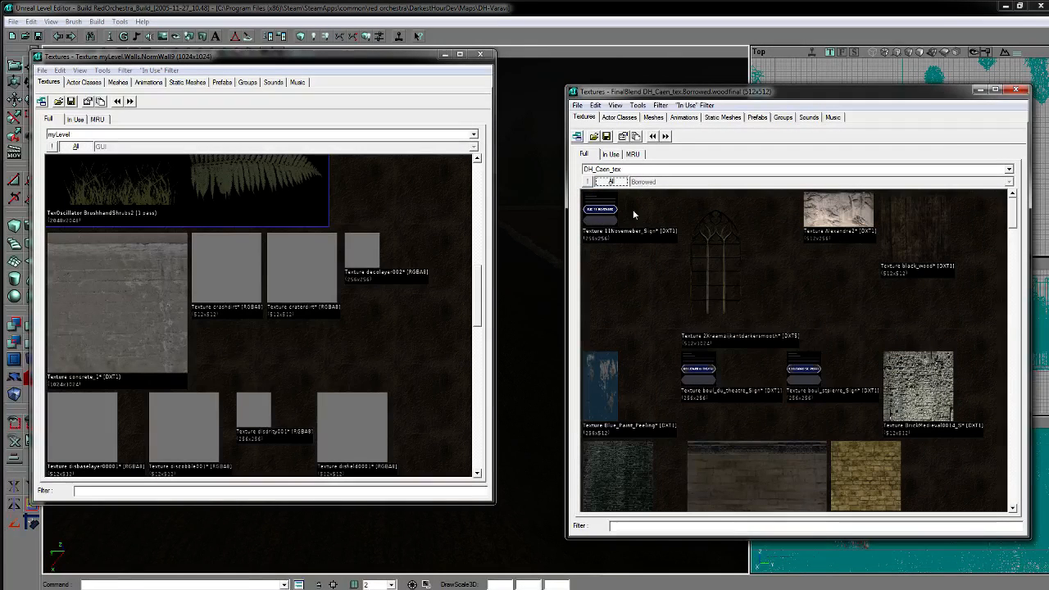
Step: Close the second texture browser and review the whole list of textures in the myLevel package
click(1015, 95)
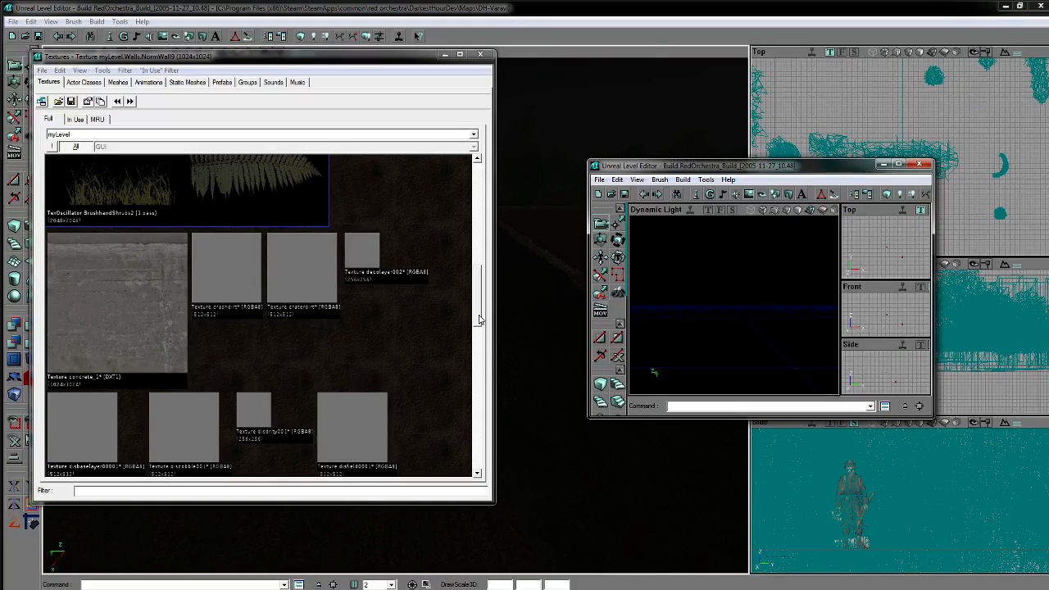
drag(480, 316, 481, 443)
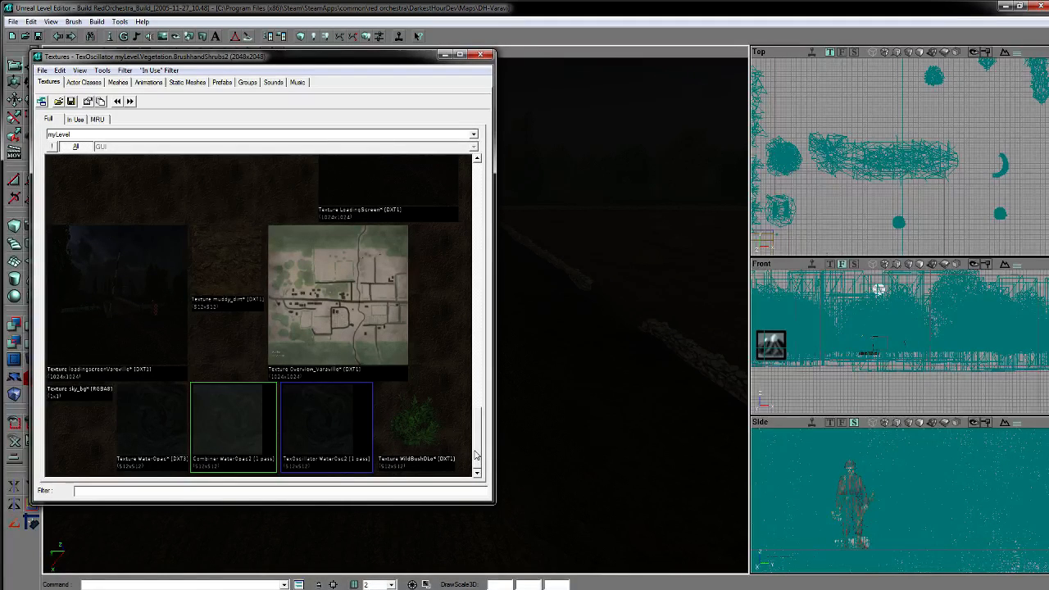
mouse_move(480, 447)
mouse_down()
mouse_move(482, 432)
mouse_move(484, 467)
mouse_move(482, 410)
mouse_move(480, 466)
mouse_up()
mouse_move(477, 433)
mouse_down()
mouse_move(500, 286)
mouse_move(487, 174)
mouse_move(473, 260)
mouse_move(468, 216)
mouse_move(459, 271)
mouse_move(458, 213)
mouse_move(416, 176)
mouse_up()
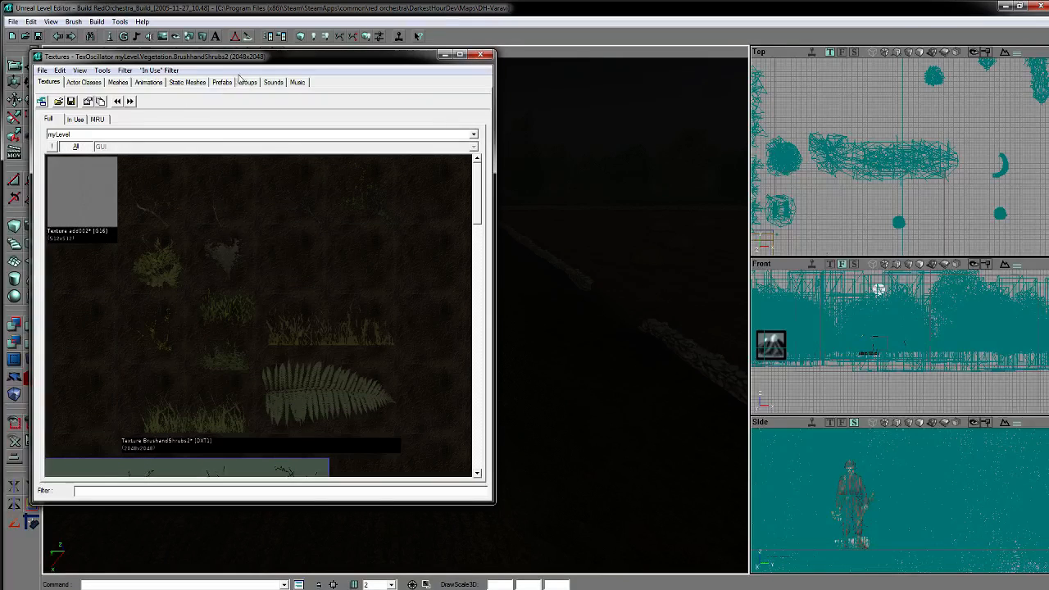
Step: Switch to the second editor, open its texture browser and load the DH_Vegetation_tex.utx package
key(alt+Tab)
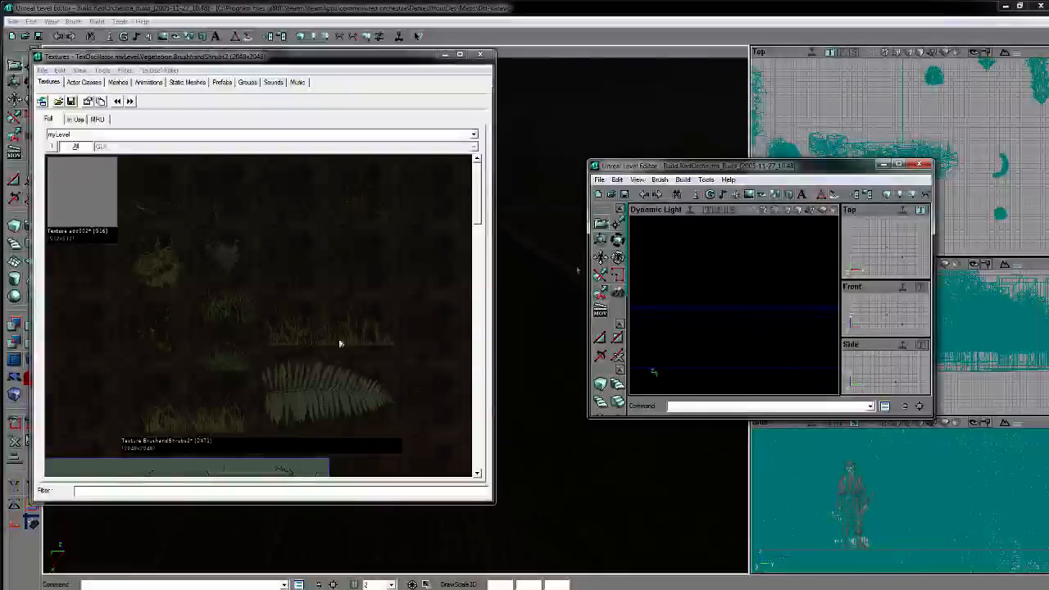
click(747, 196)
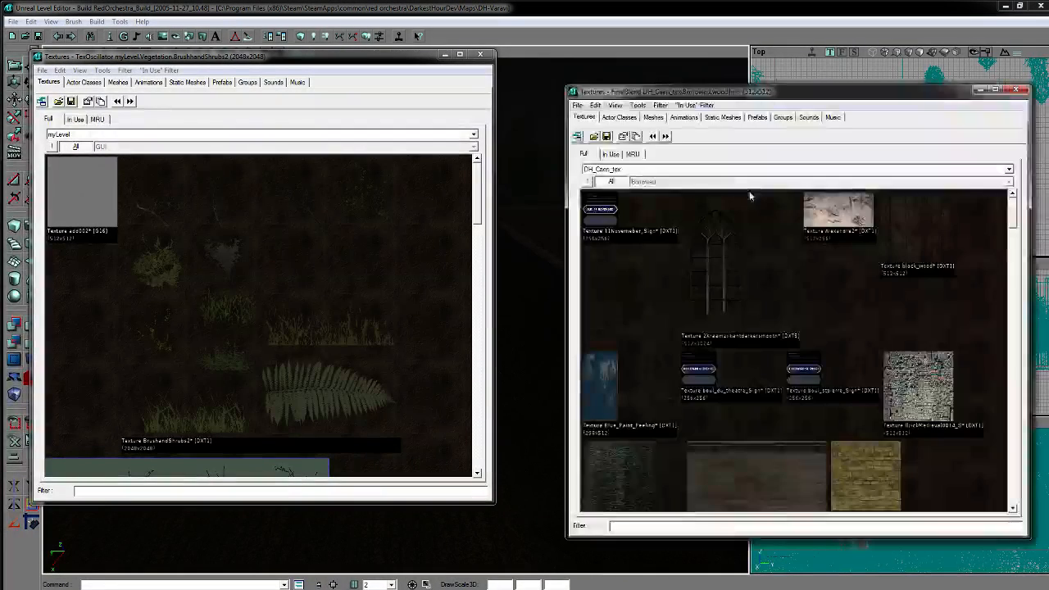
click(639, 169)
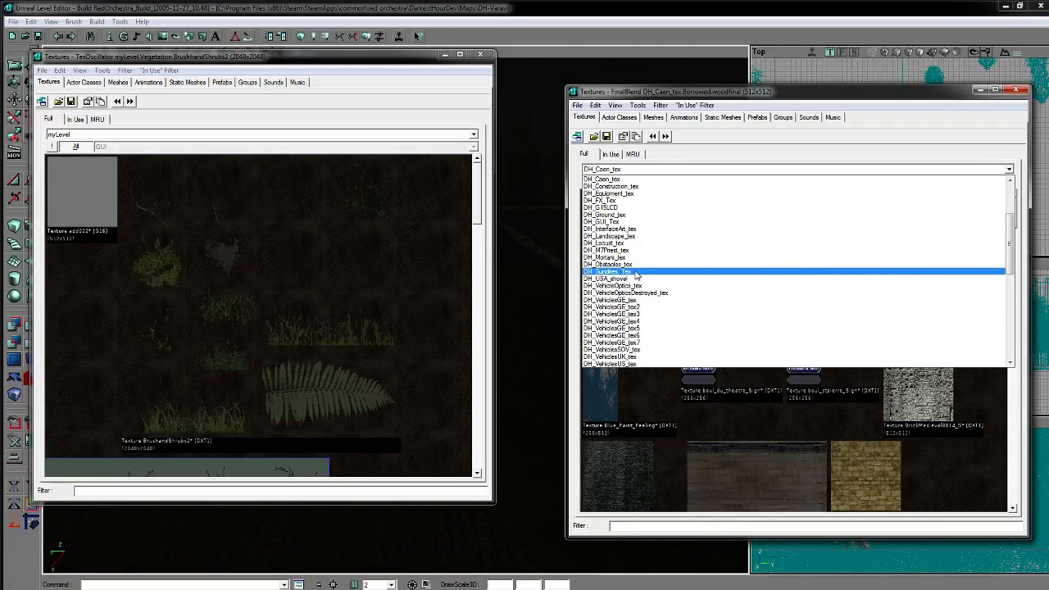
click(577, 108)
click(577, 105)
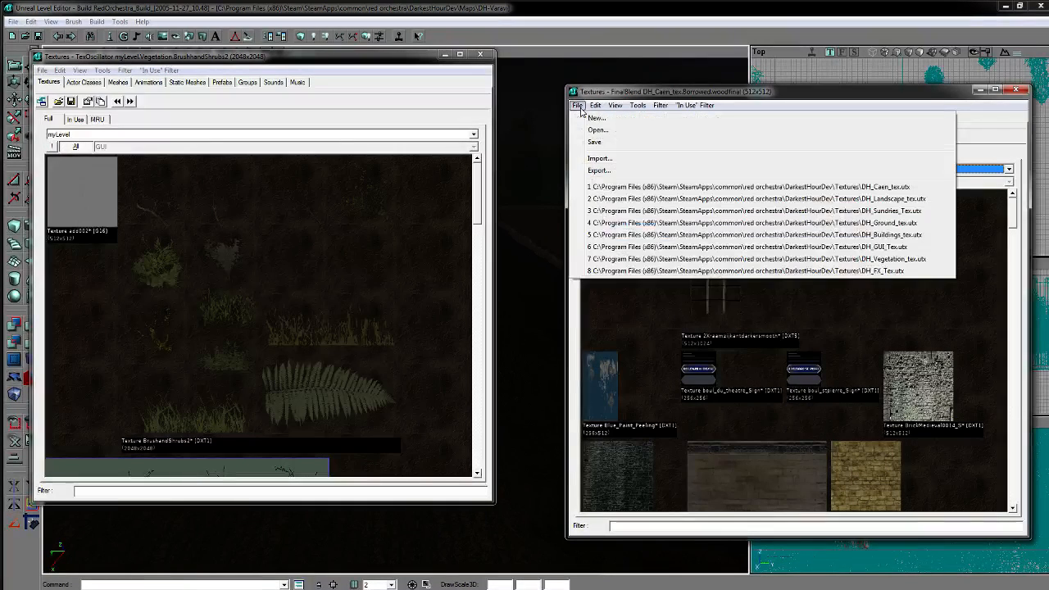
click(597, 131)
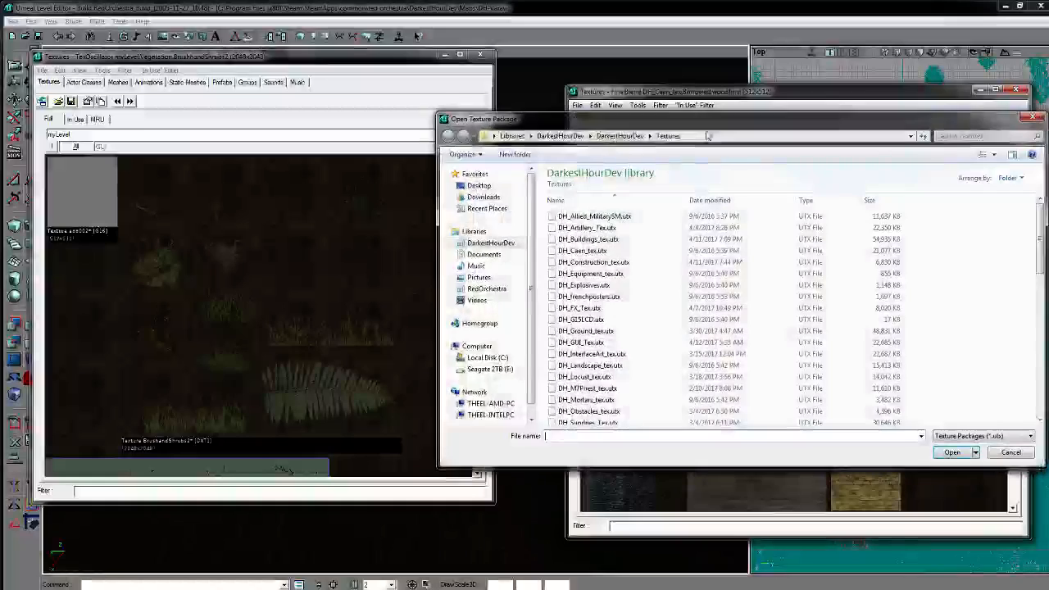
click(584, 353)
scroll(584, 354, down, 3)
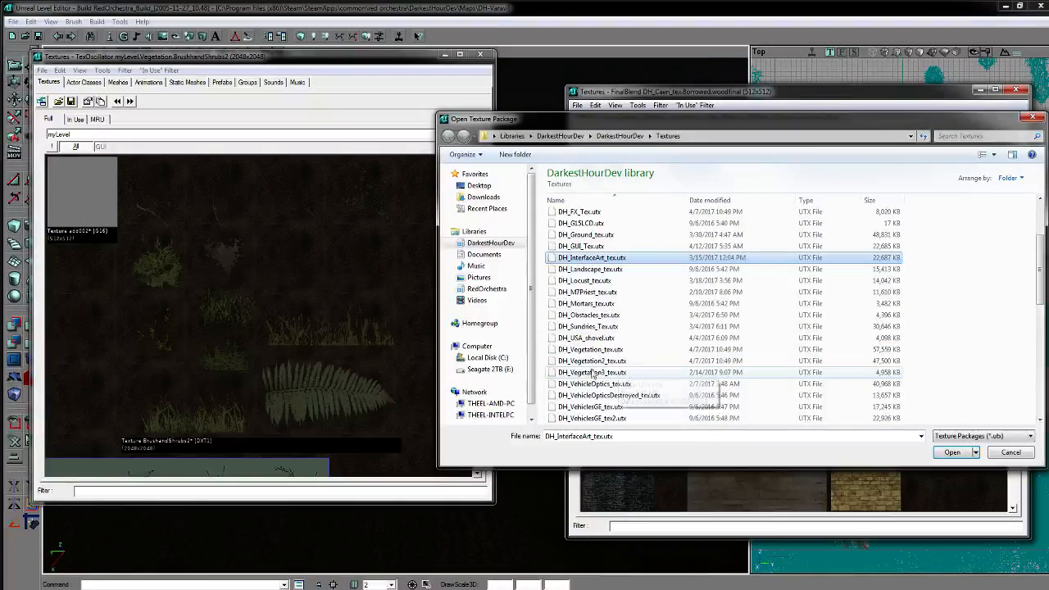
click(602, 350)
double_click(602, 349)
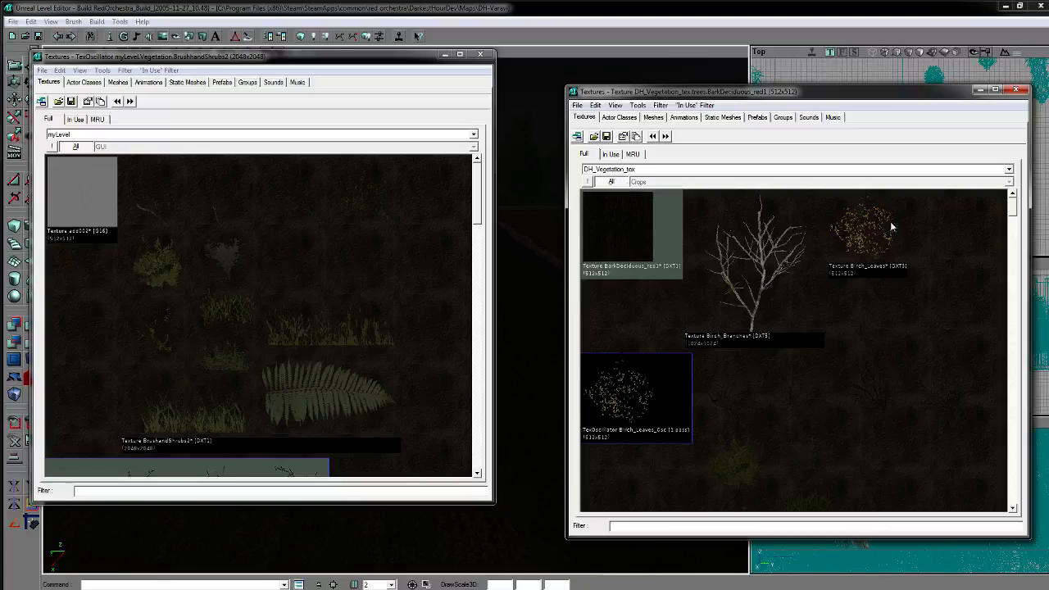
Step: Locate the DH_Vegetation_tex counterpart of myLevel's BrushandShrubs2 texture and open its rename details for reference
mouse_move(1012, 212)
mouse_down()
mouse_move(1032, 310)
mouse_move(1042, 509)
mouse_move(1008, 215)
mouse_up()
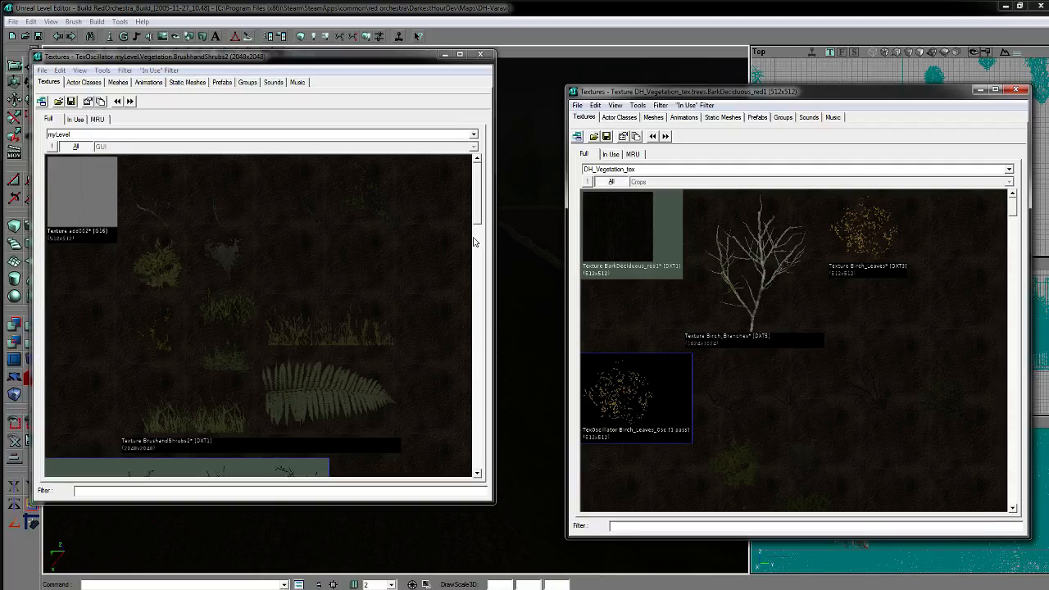
mouse_move(481, 226)
mouse_down()
mouse_move(478, 278)
mouse_move(487, 214)
mouse_up()
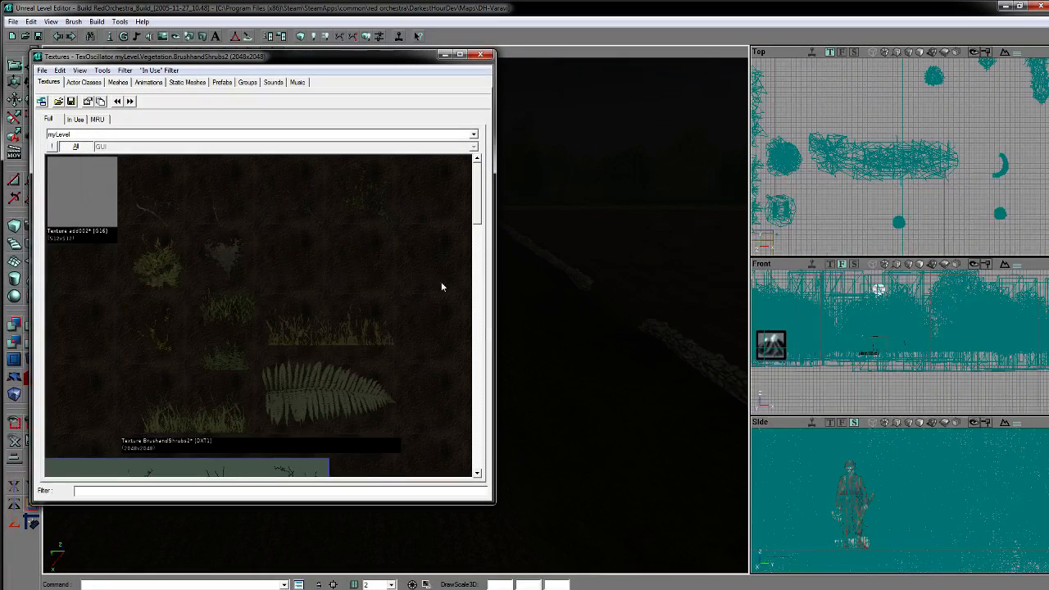
key(alt+Tab)
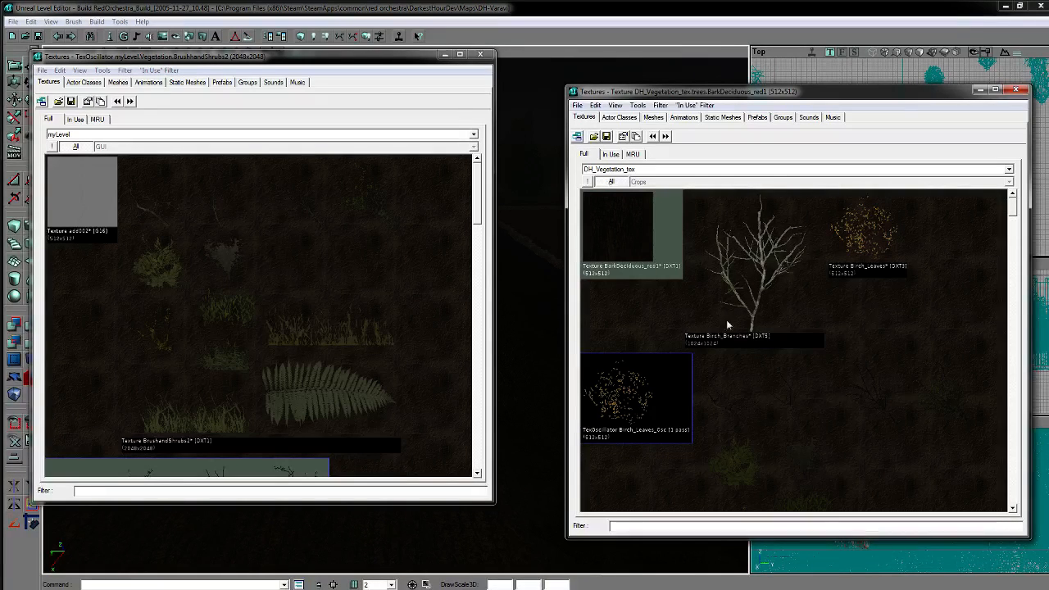
click(1012, 219)
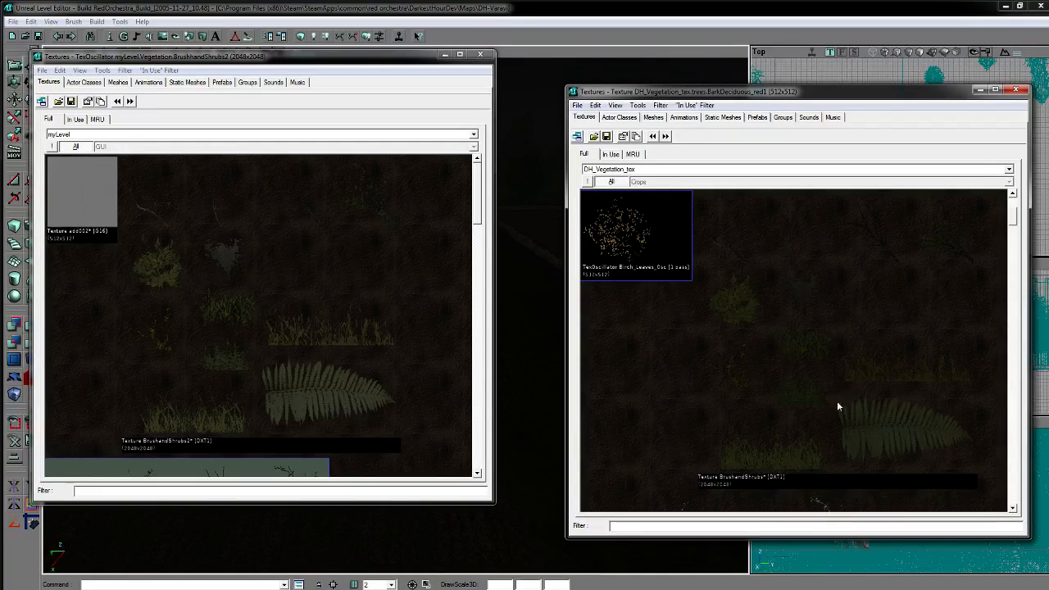
mouse_move(1014, 220)
mouse_down()
mouse_move(1017, 255)
mouse_move(1024, 222)
mouse_up()
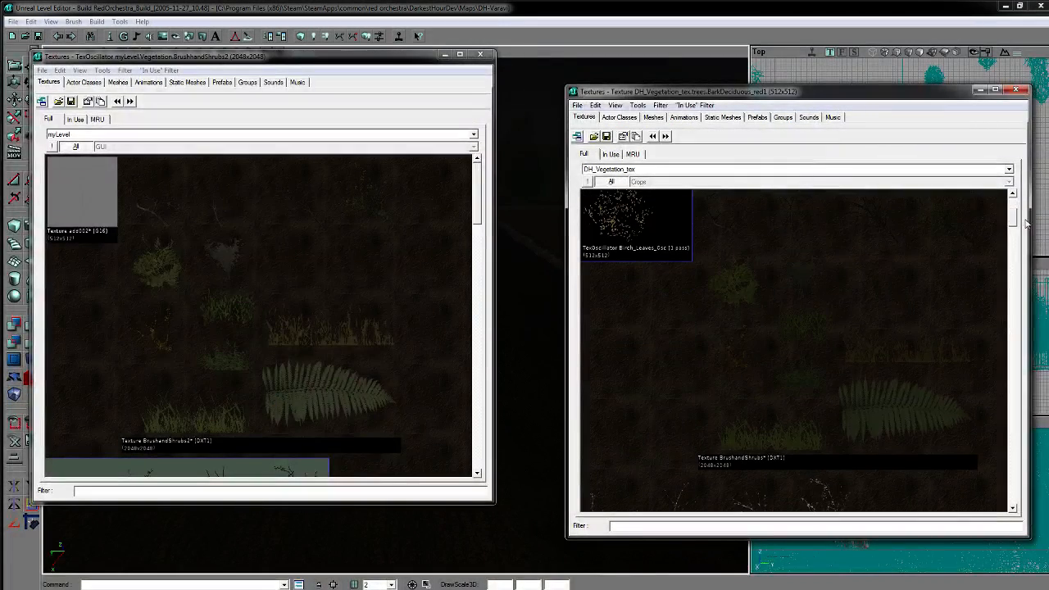
right_click(859, 351)
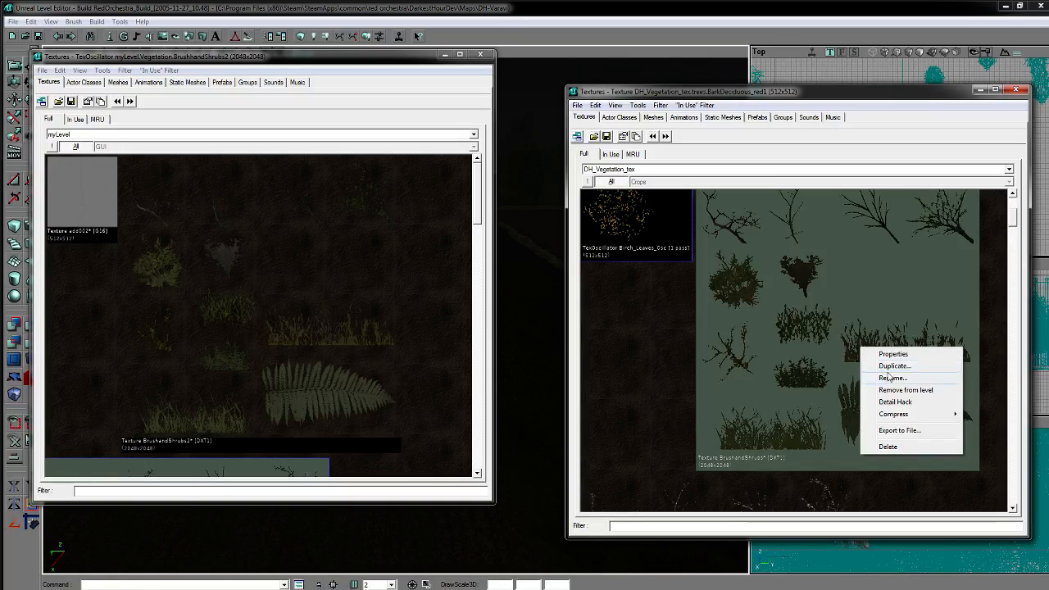
click(885, 374)
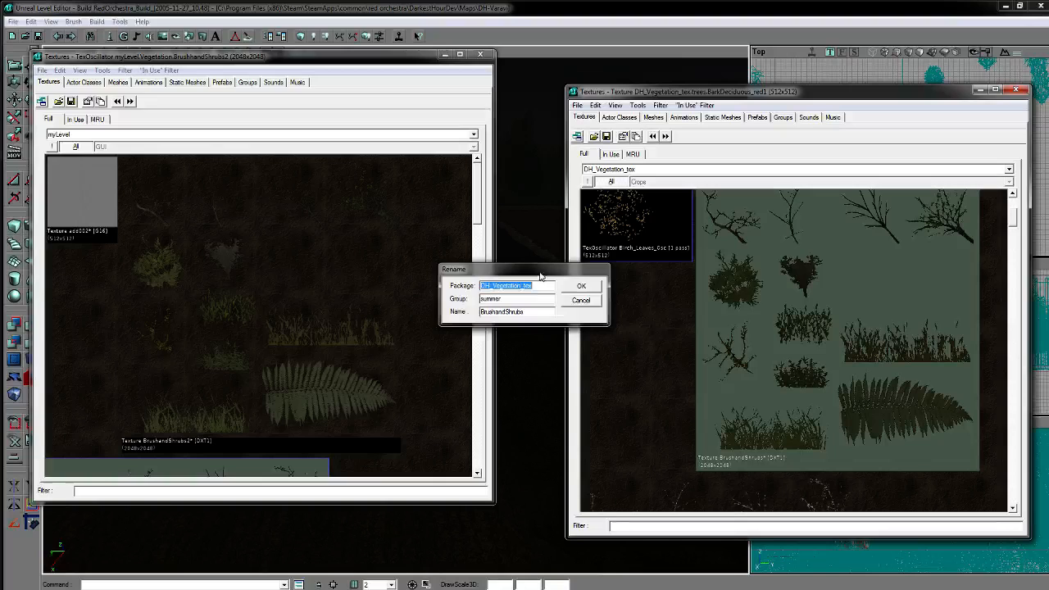
Step: Start renaming myLevel's BrushandShrubs2 texture, setting its package to DH_Vegetation_tex and its group to summer
right_click(236, 348)
click(268, 376)
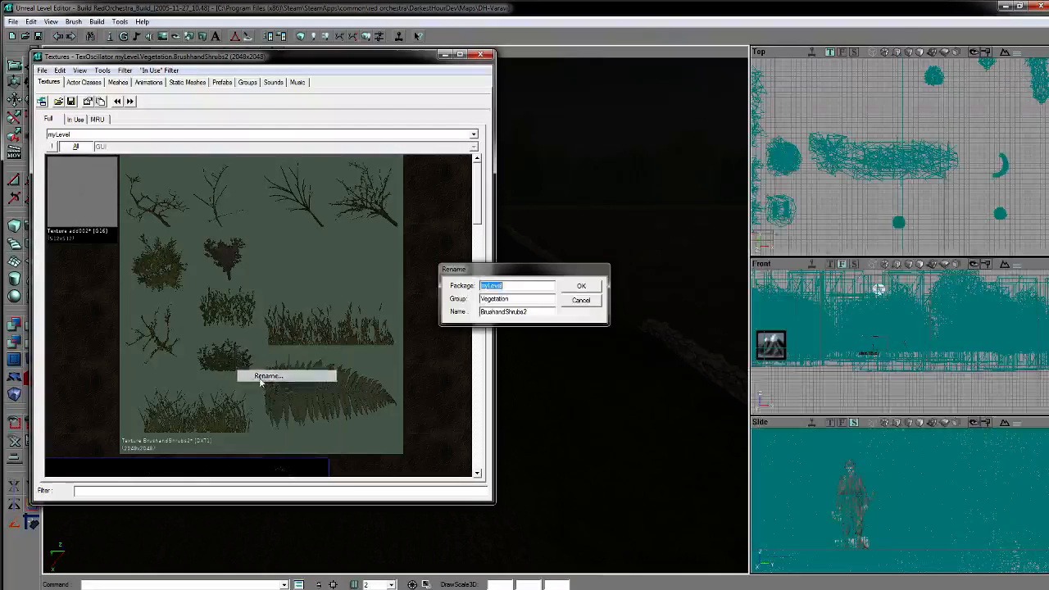
drag(518, 275, 413, 275)
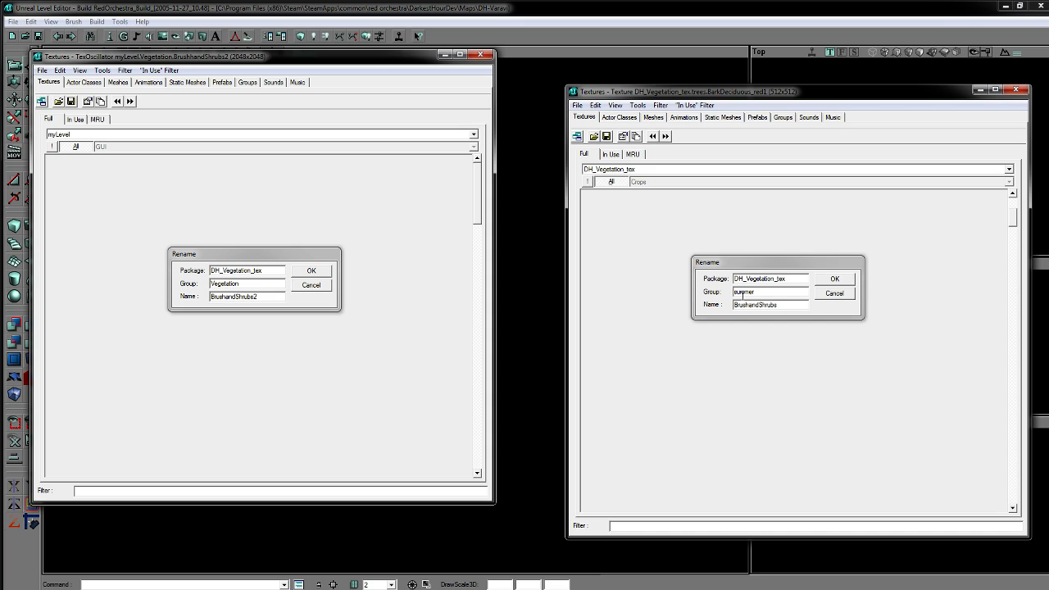
double_click(749, 292)
key(ctrl+c)
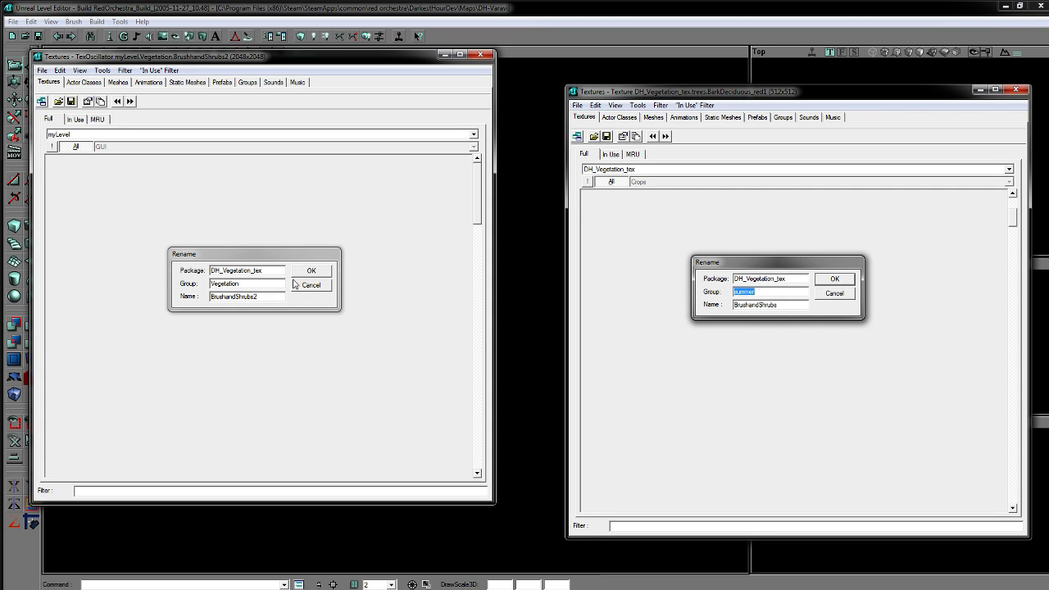
double_click(230, 285)
key(ctrl+v)
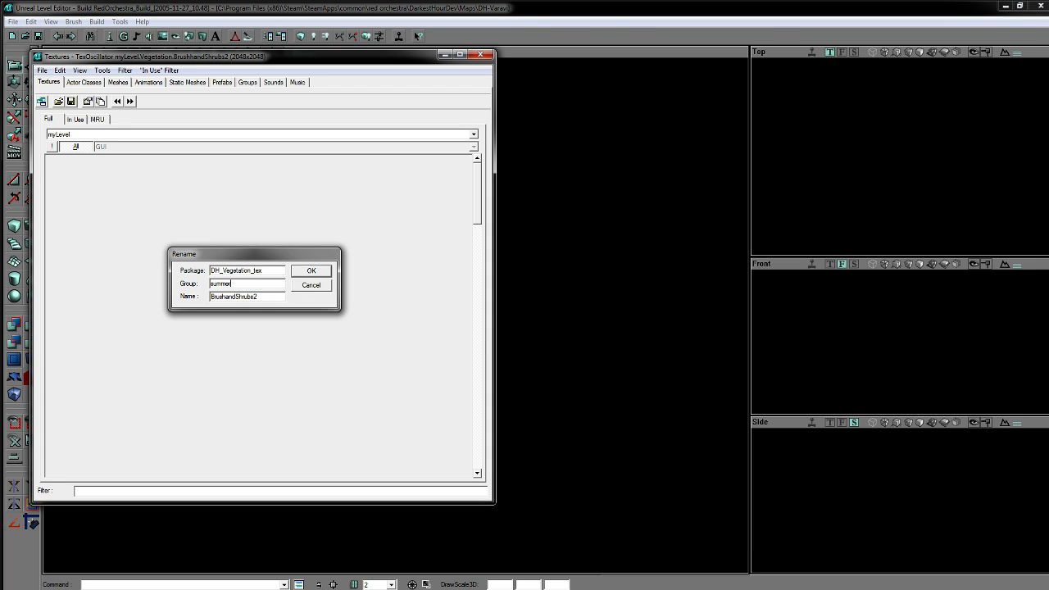
Step: Set the myLevel texture's new name to BrushandShrubs, apply the rename and close the reference texture's rename details
key(alt+Tab)
double_click(754, 305)
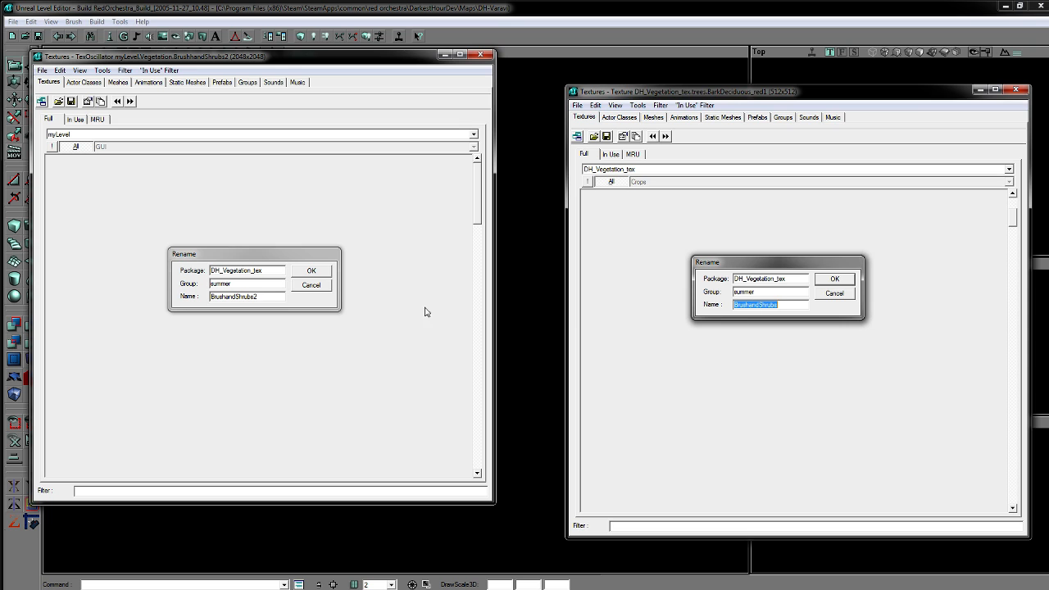
click(237, 296)
double_click(237, 297)
text(BrushandShrubs)
click(311, 271)
key(alt+Tab)
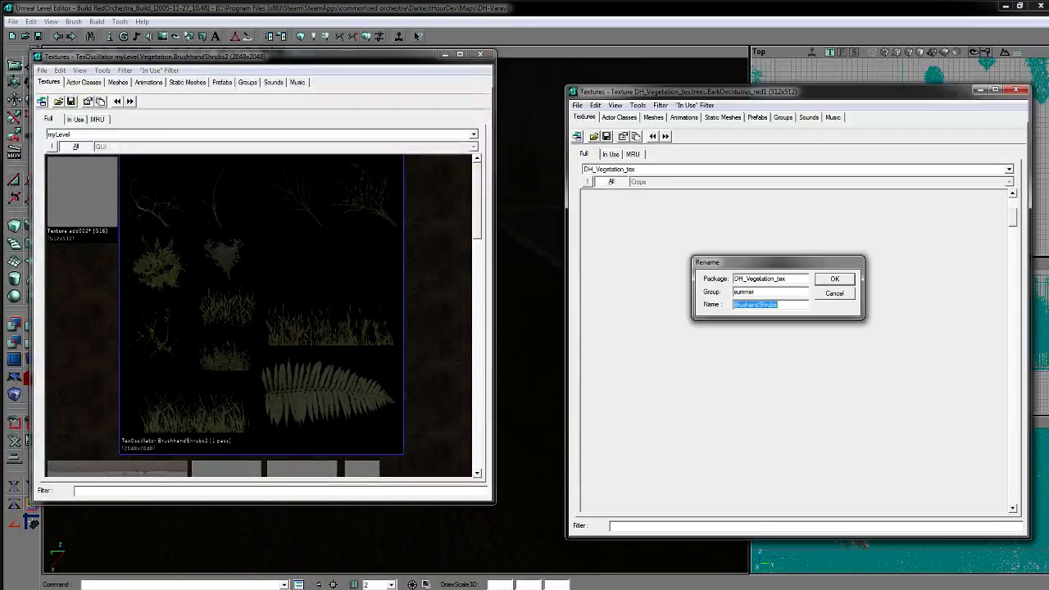
key(Return)
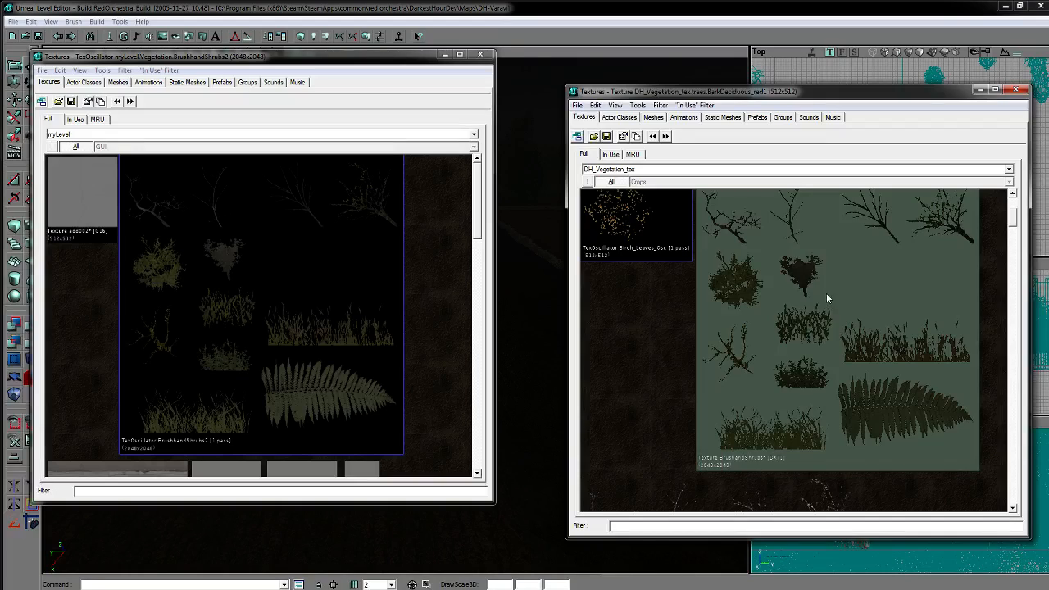
Step: Check in the BrushhandShrubs2 TexOscillator's properties which texture its material references
right_click(328, 235)
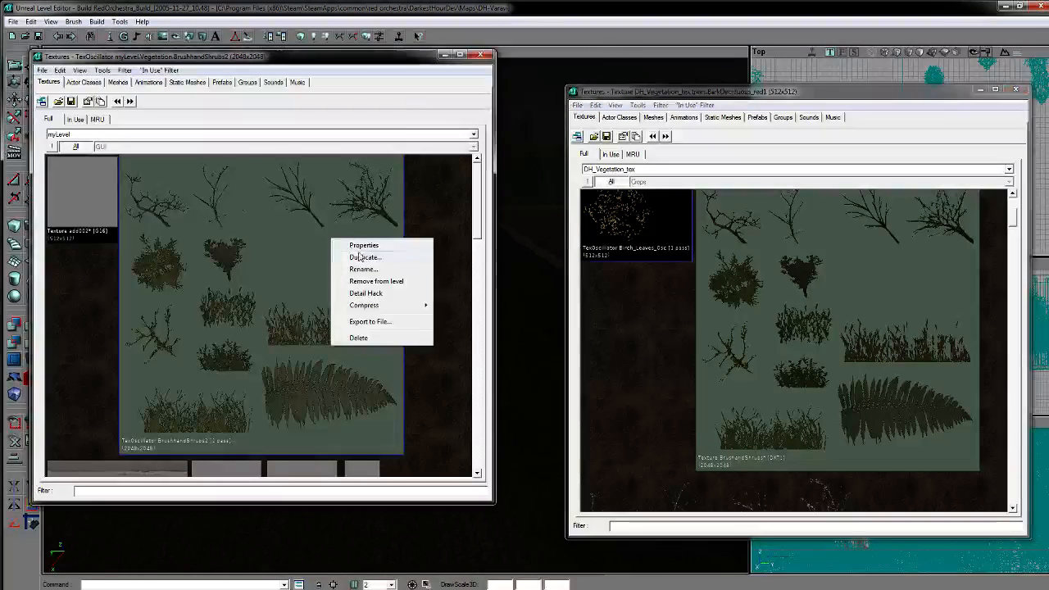
click(365, 242)
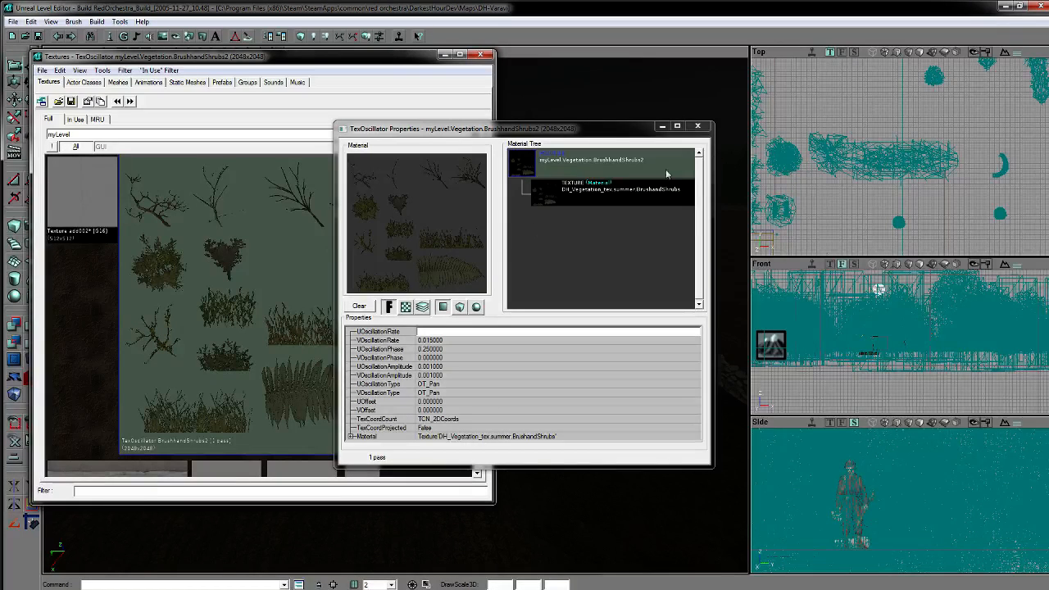
click(697, 126)
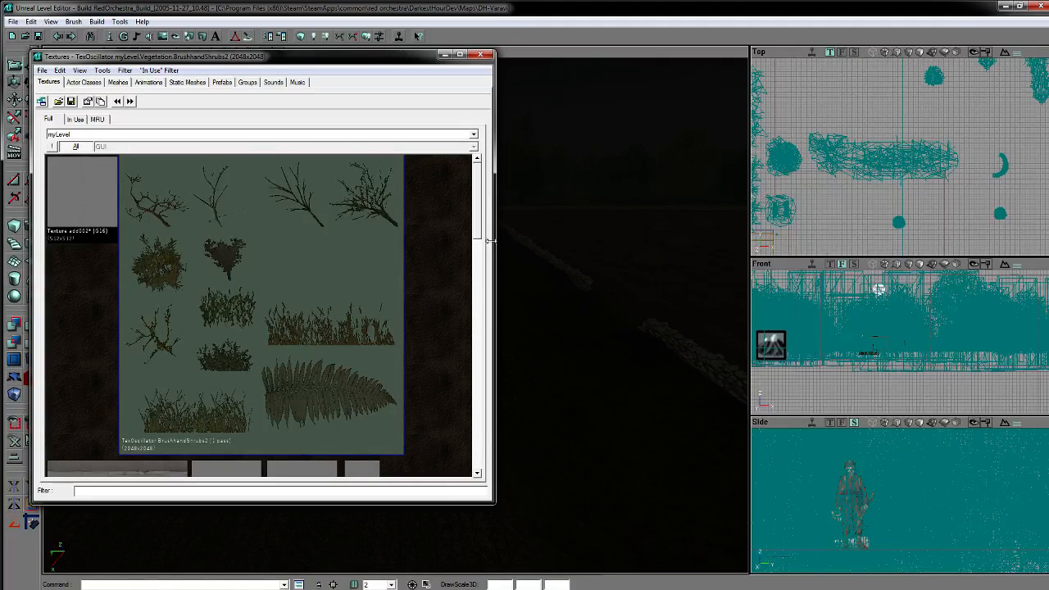
Step: Review the remaining textures in the myLevel package for further duplicates
mouse_move(477, 229)
mouse_down()
mouse_move(480, 292)
mouse_move(503, 229)
mouse_move(496, 311)
mouse_move(506, 427)
mouse_move(513, 376)
mouse_move(506, 436)
mouse_move(480, 225)
mouse_move(464, 264)
mouse_move(461, 227)
mouse_move(486, 266)
mouse_move(486, 246)
mouse_move(488, 271)
mouse_move(461, 227)
mouse_move(471, 227)
mouse_move(462, 236)
mouse_move(471, 263)
mouse_move(473, 218)
mouse_move(463, 462)
mouse_move(468, 352)
mouse_move(492, 246)
mouse_move(352, 237)
mouse_up()
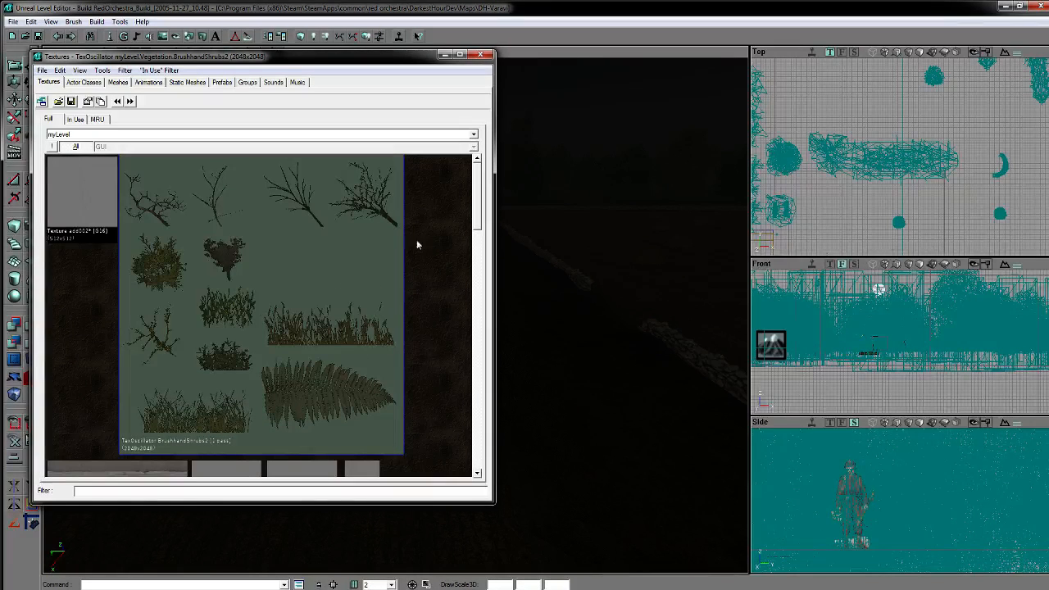
mouse_move(483, 222)
mouse_down()
mouse_move(482, 361)
mouse_move(496, 463)
mouse_move(497, 215)
mouse_move(489, 270)
mouse_up()
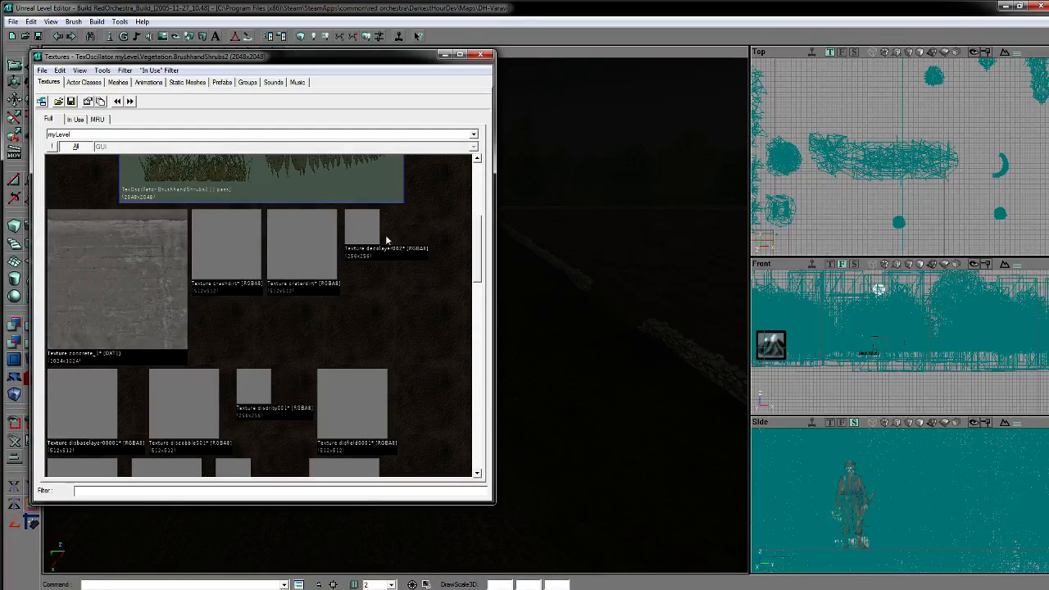
scroll(481, 279, down, 1)
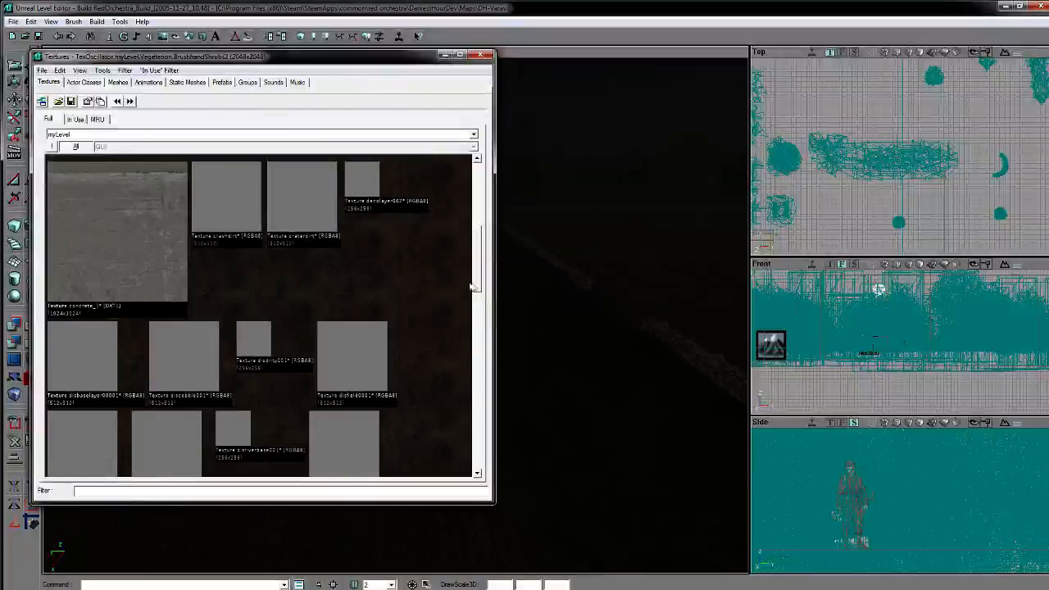
mouse_move(481, 288)
mouse_down()
mouse_move(496, 476)
mouse_move(490, 171)
mouse_up()
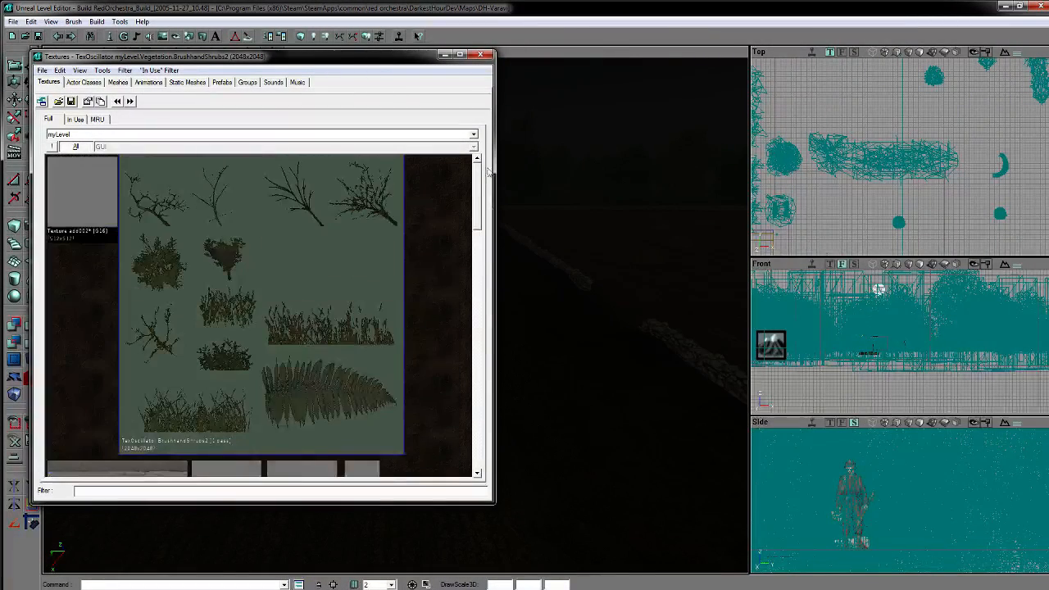
Step: Close both texture browsers and the second editor
click(486, 55)
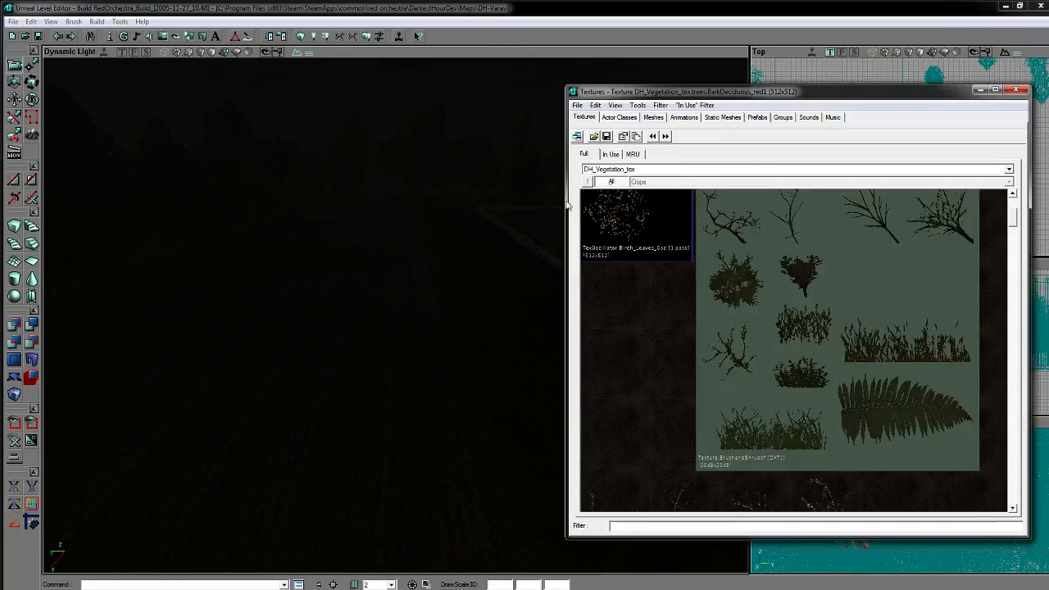
click(1016, 89)
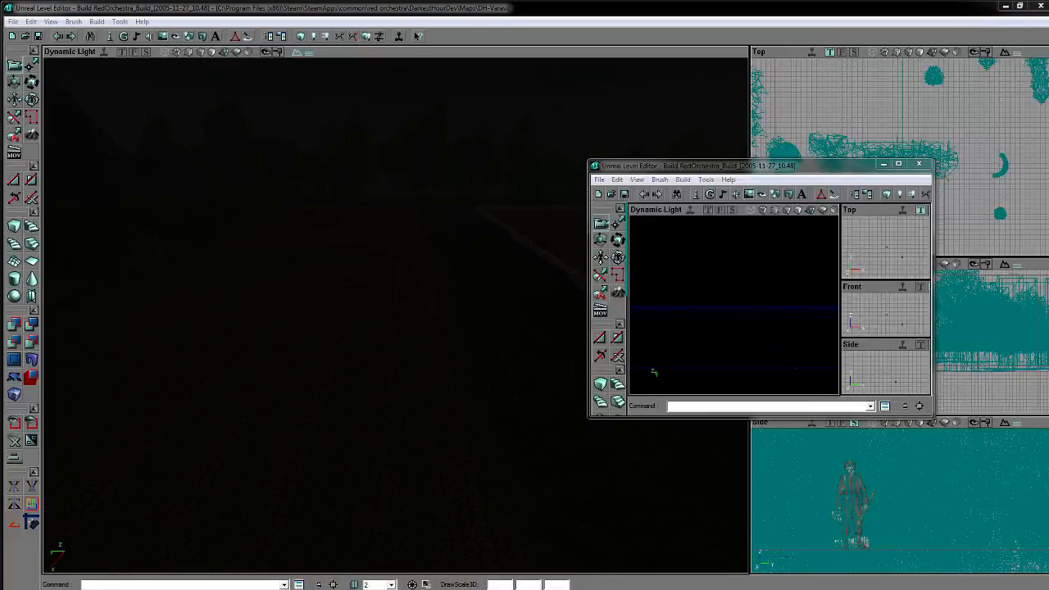
click(917, 165)
click(539, 337)
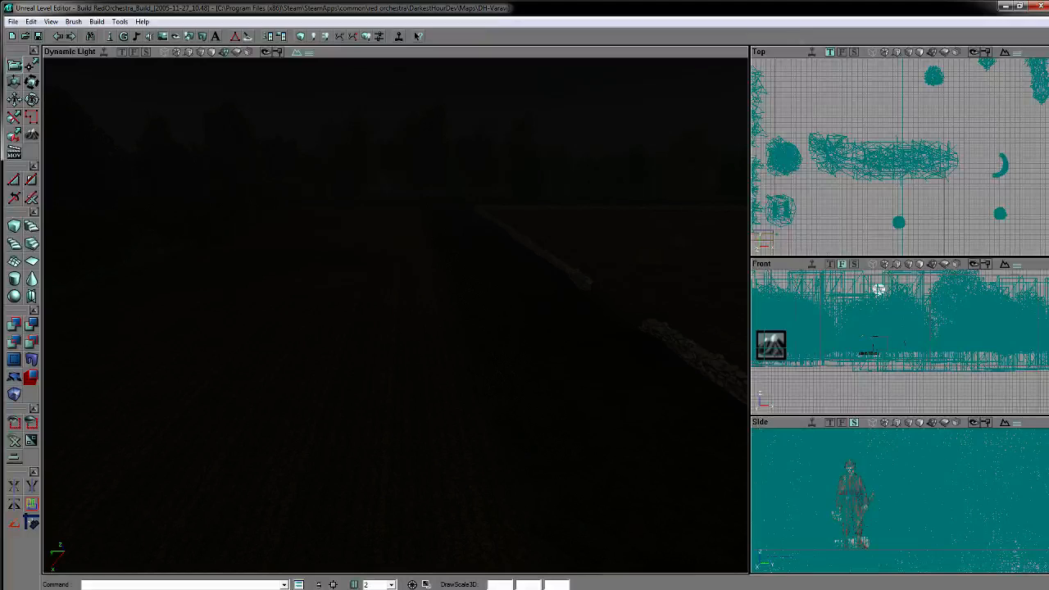
Step: Save the DH-Varaville map and exit the editor without saving the changed DH_Buildings_tex package
click(13, 22)
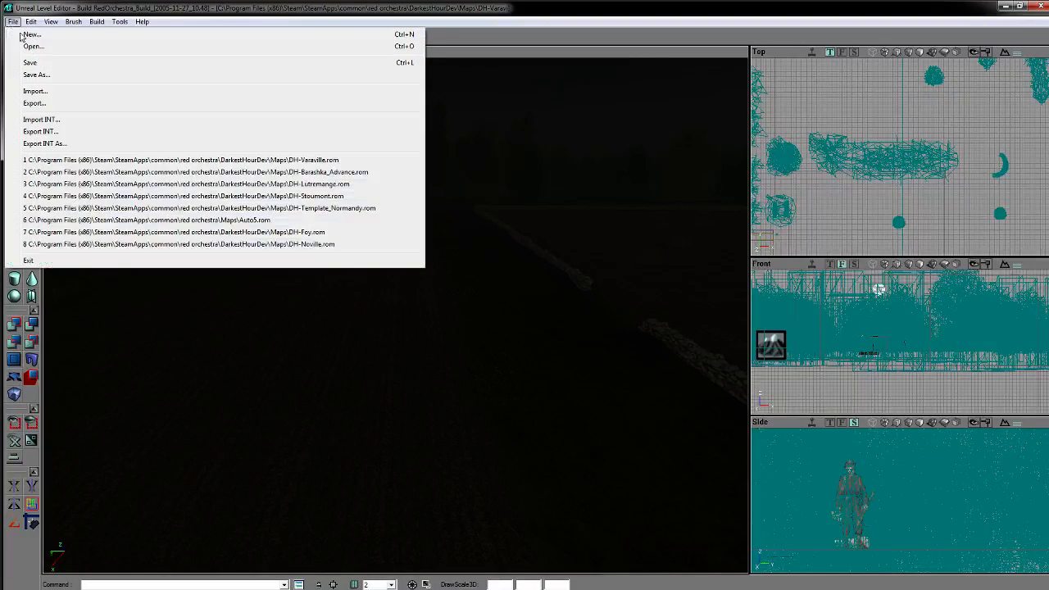
click(37, 63)
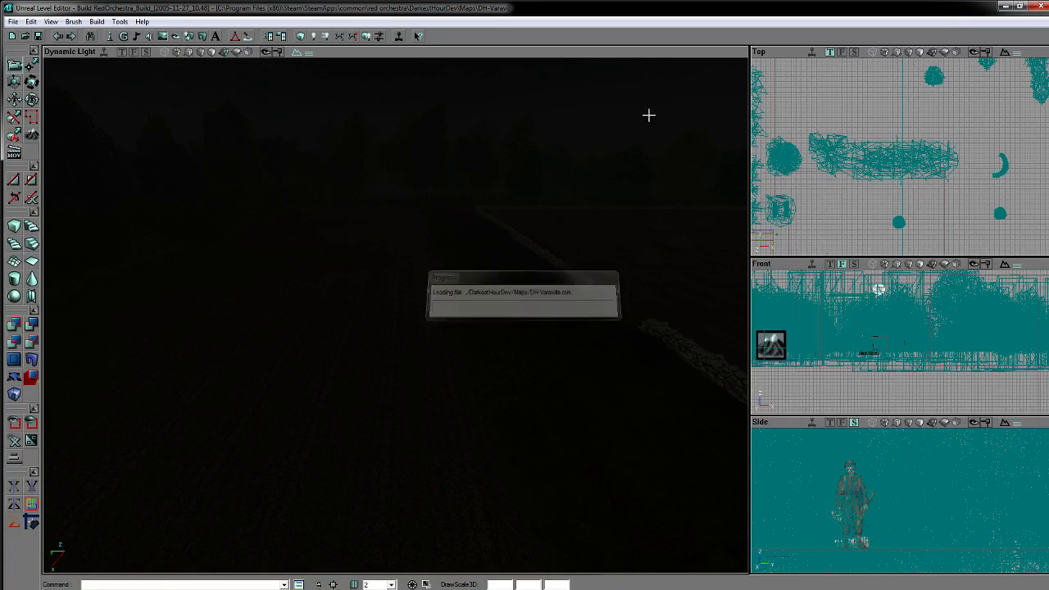
click(1039, 6)
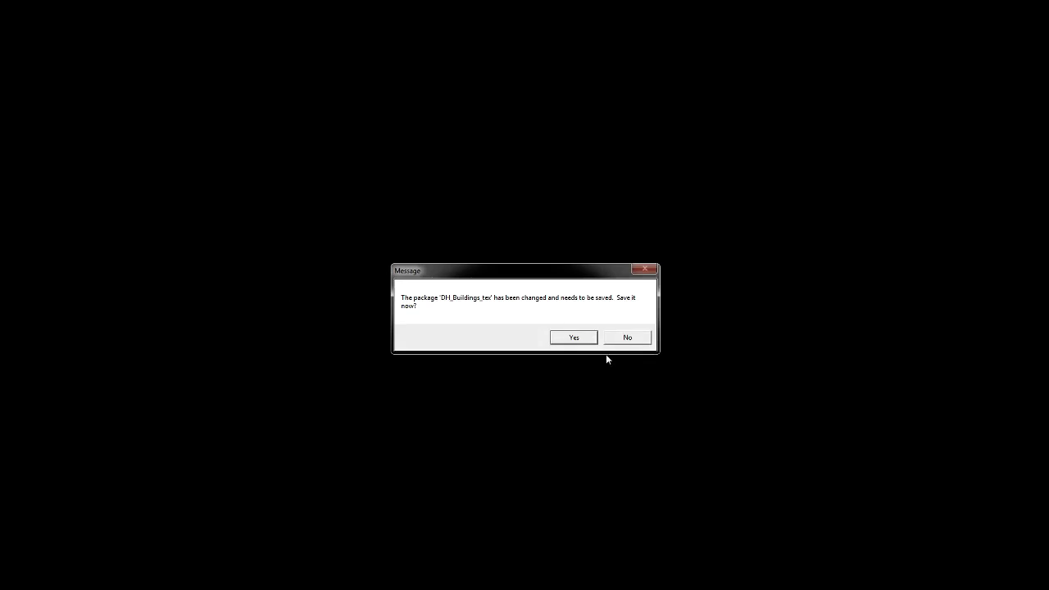
click(628, 338)
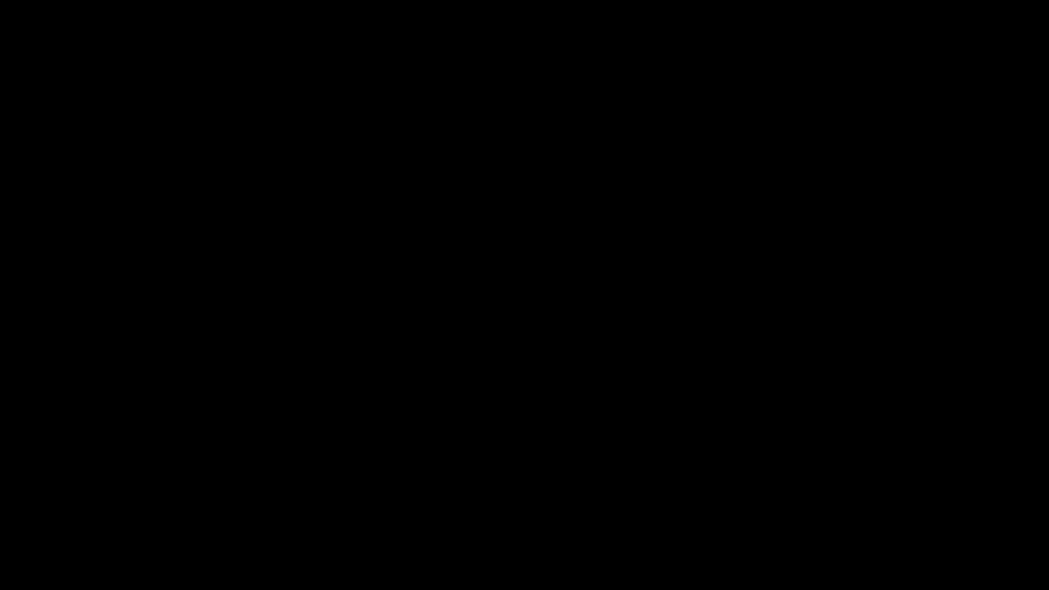
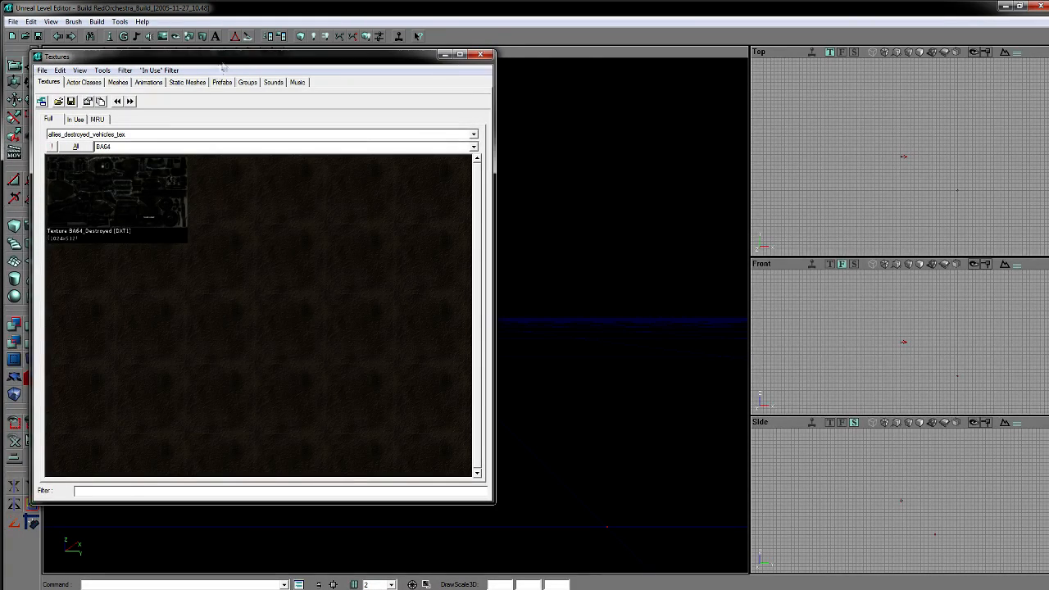
Step: Bring up the static mesh browser and open the DH-Varaville map from the recent files
drag(220, 65, 588, 81)
click(556, 98)
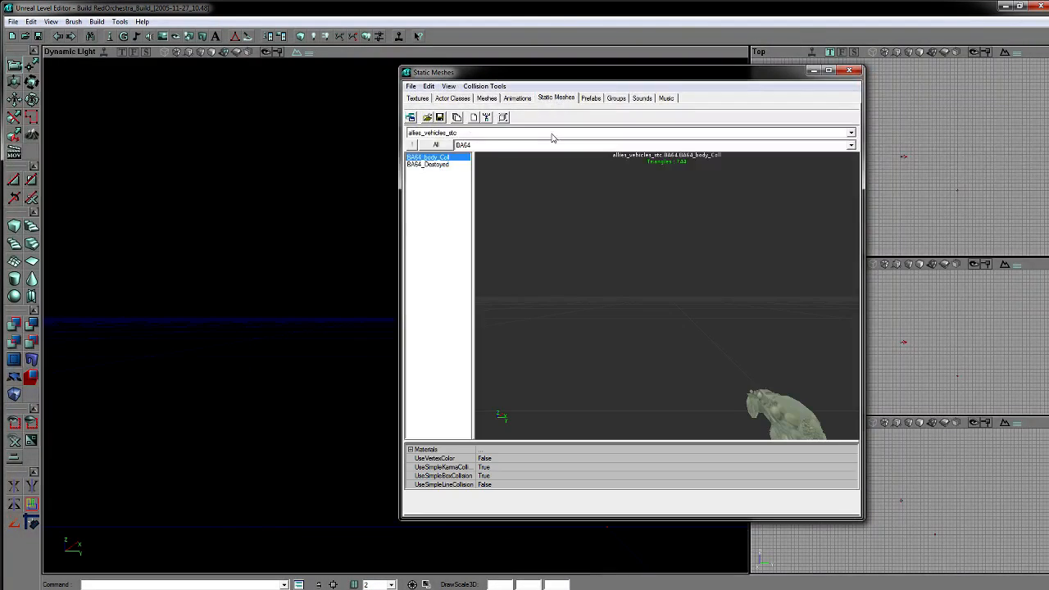
click(457, 134)
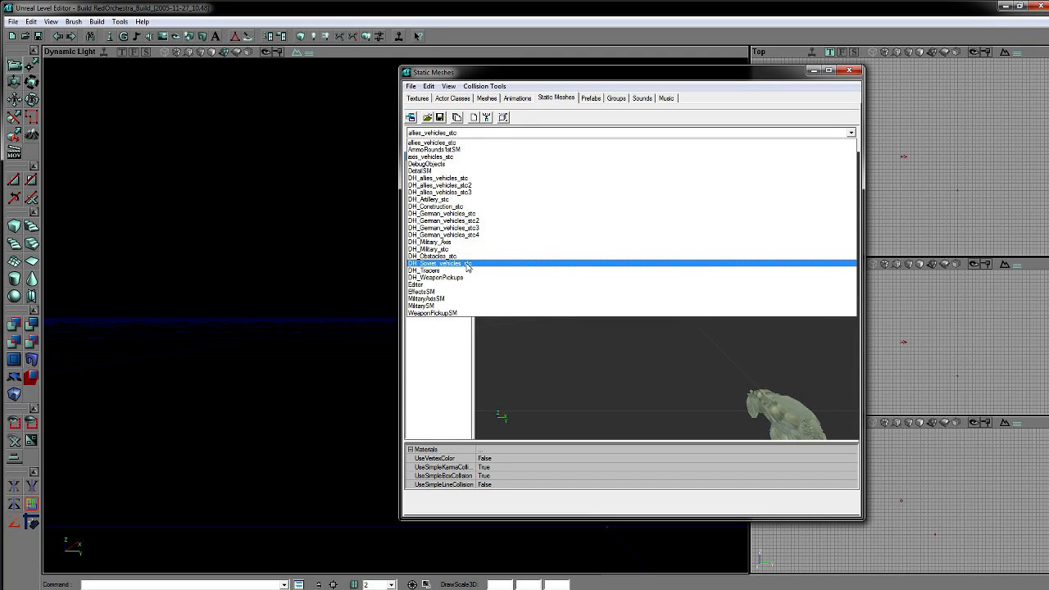
click(14, 26)
click(14, 22)
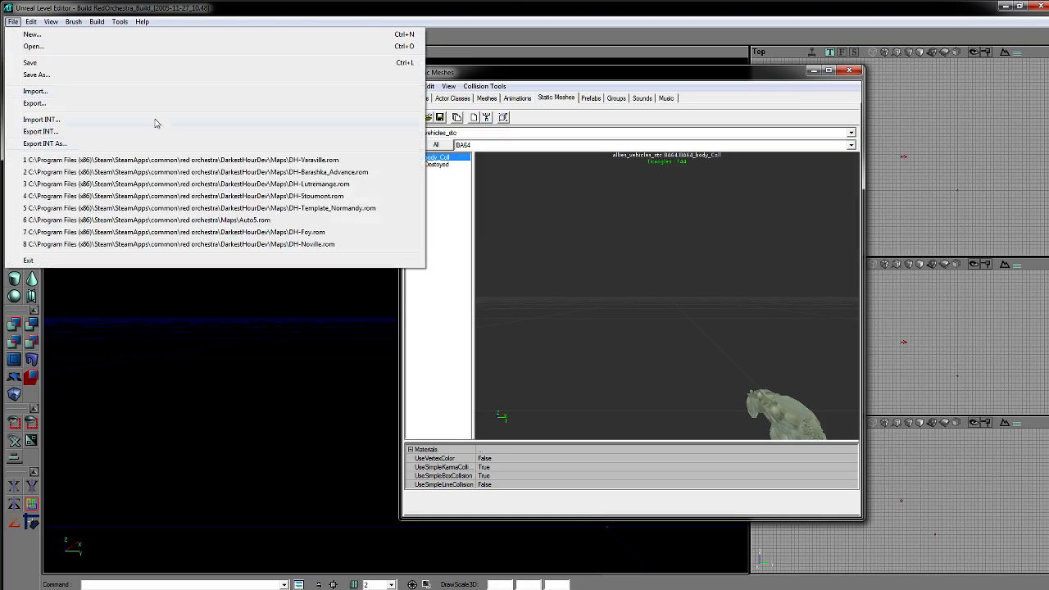
click(230, 161)
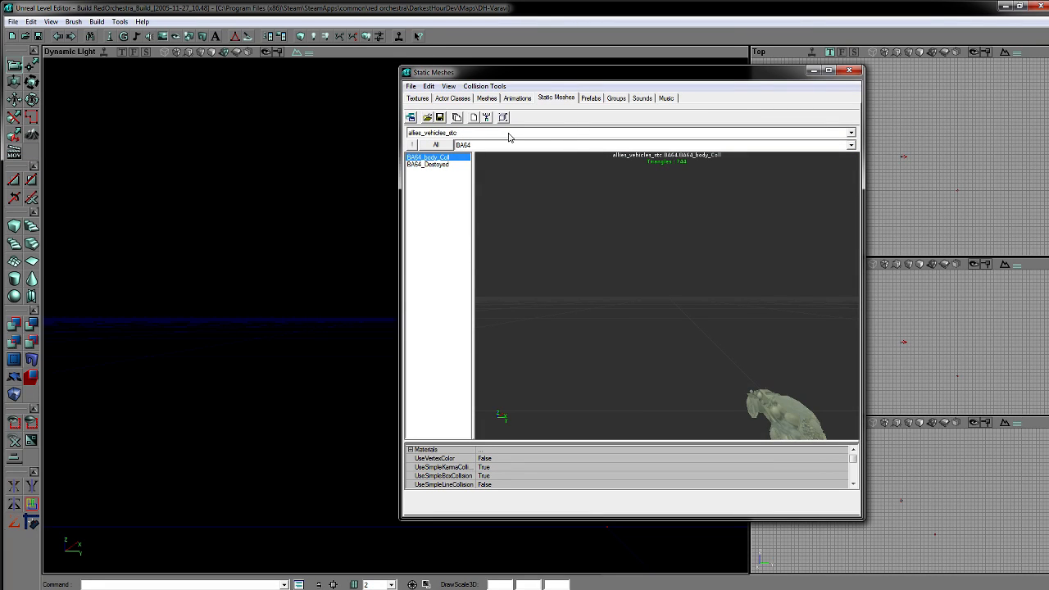
Step: List all static meshes of the myLevel package, across every group
click(466, 133)
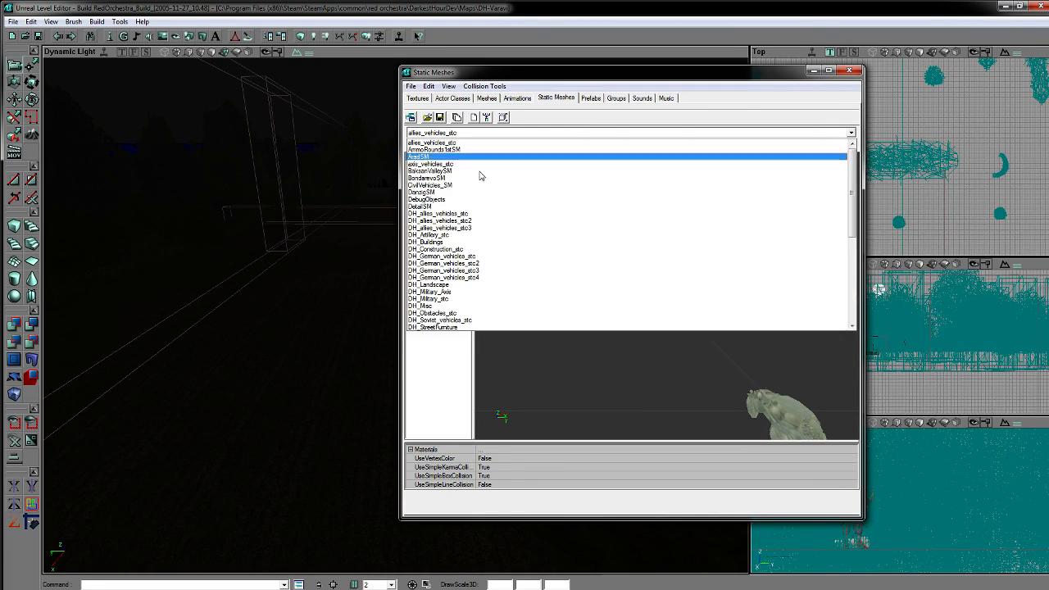
scroll(459, 256, down, 3)
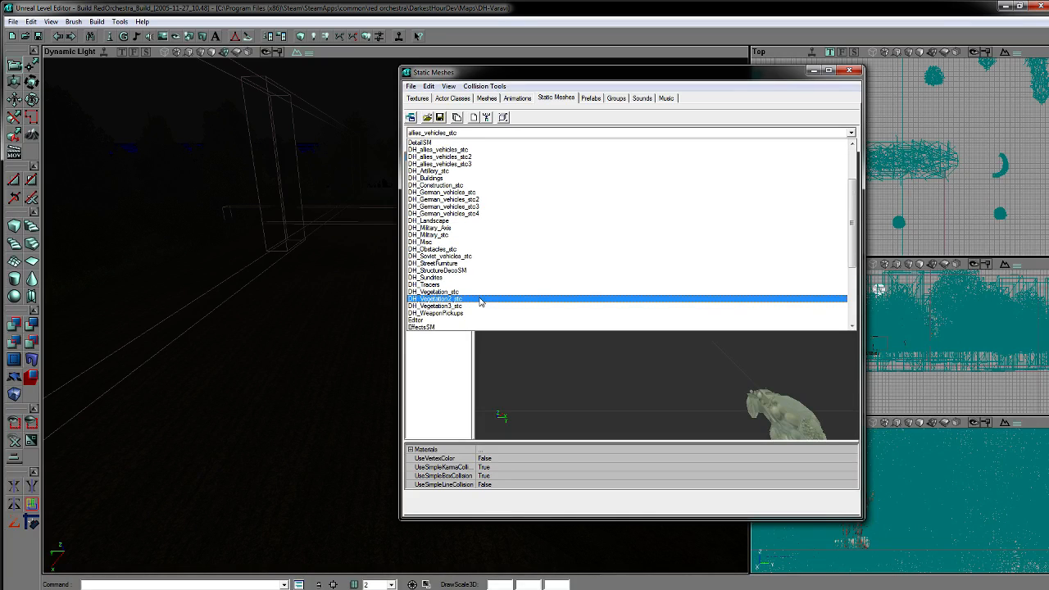
scroll(480, 276, down, 4)
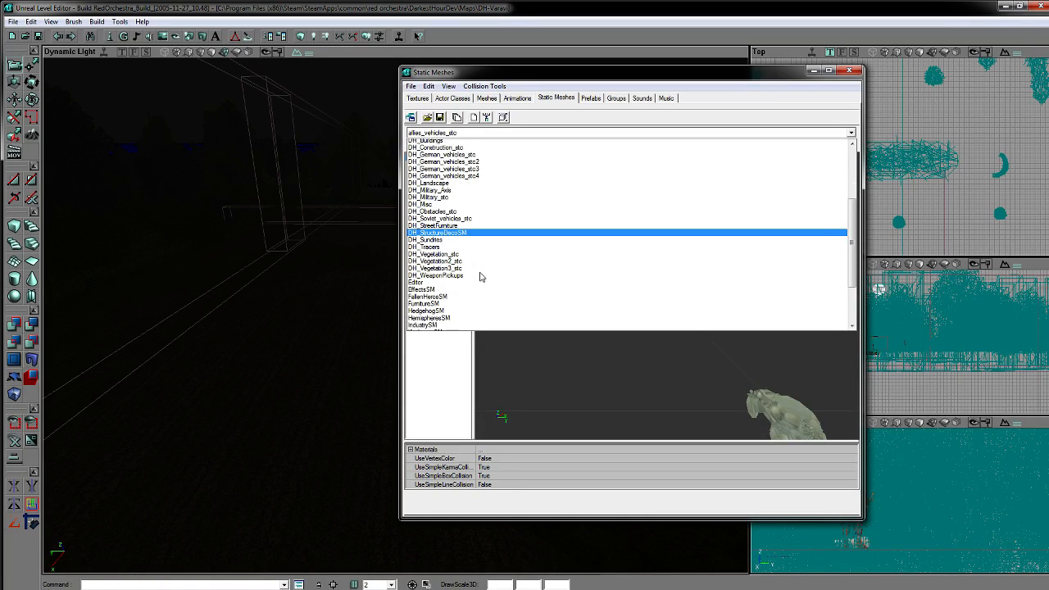
click(419, 326)
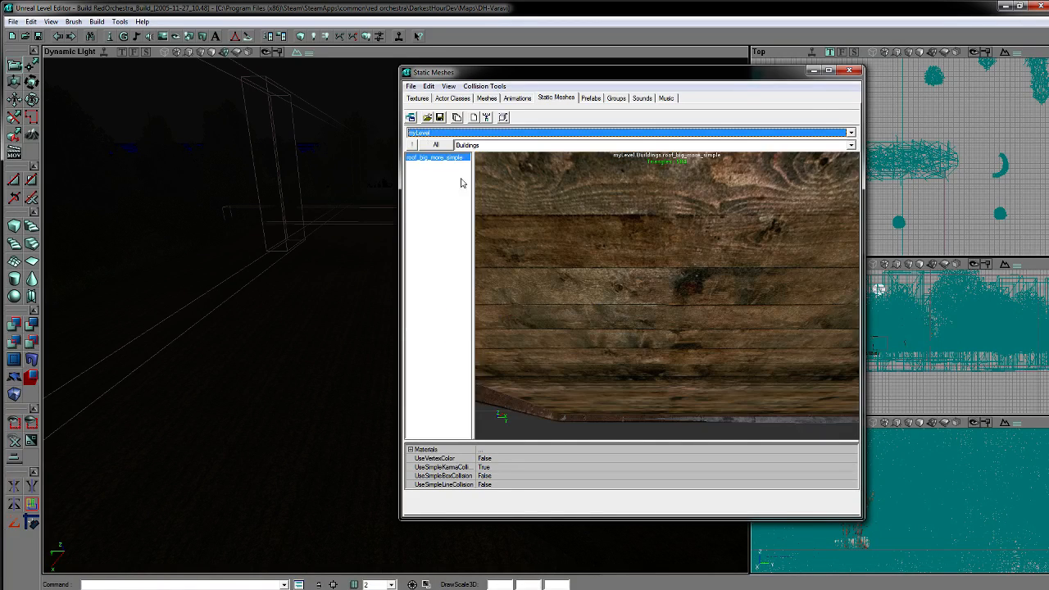
click(446, 147)
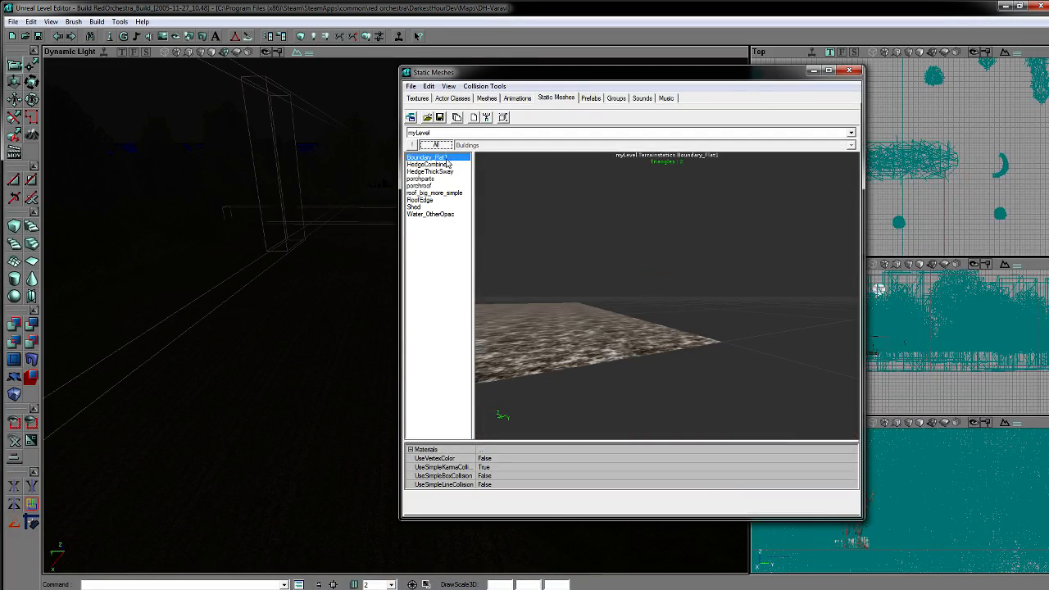
Step: Preview the myLevel static meshes from HedgeCombined to Water_OtherOpac to look for duplicates of package meshes
click(438, 165)
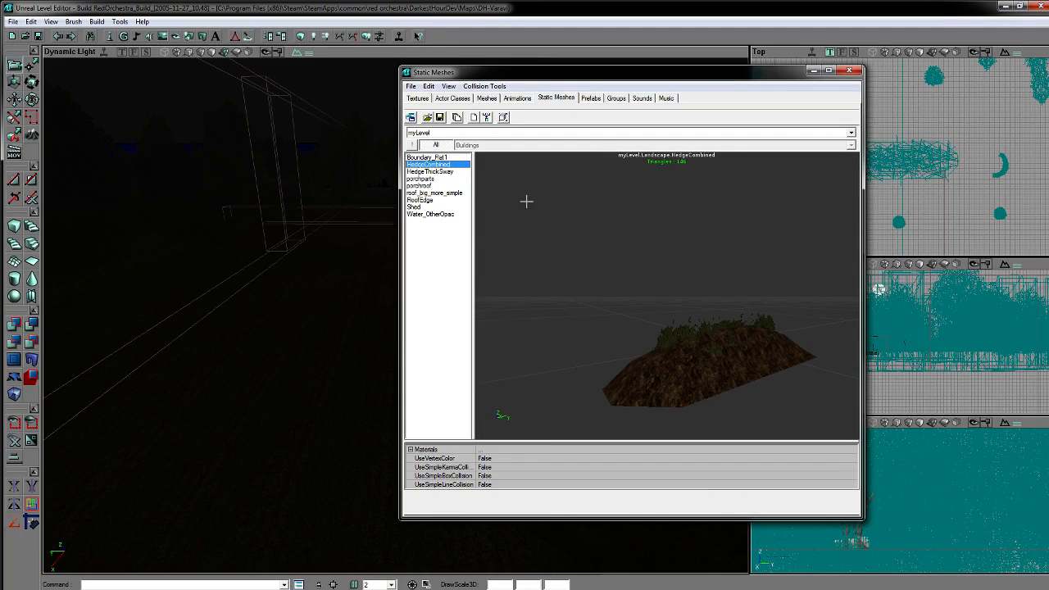
click(441, 173)
click(435, 180)
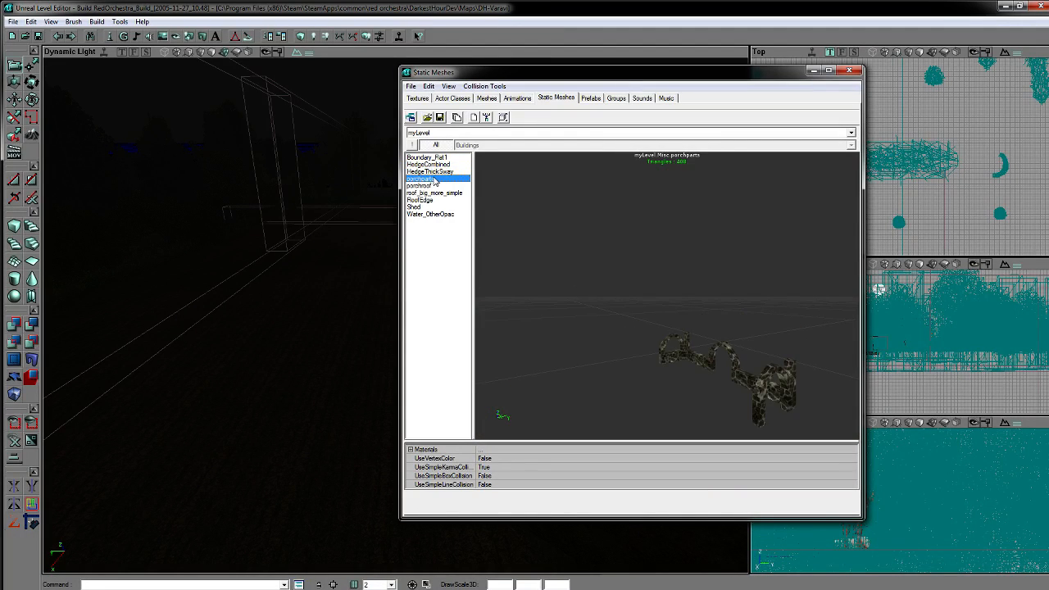
click(432, 186)
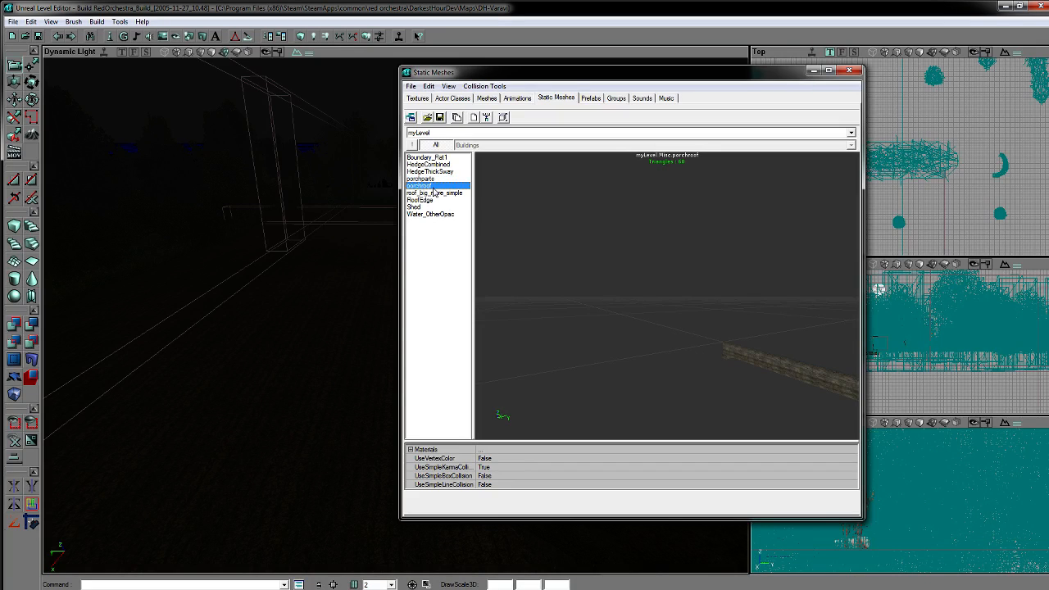
click(434, 193)
click(434, 200)
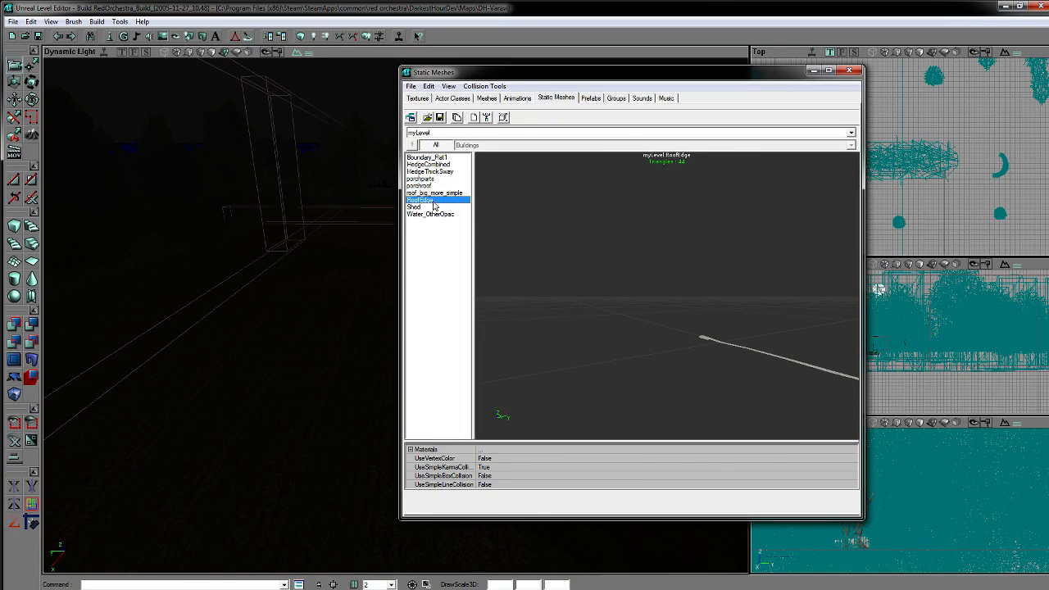
drag(701, 336, 638, 279)
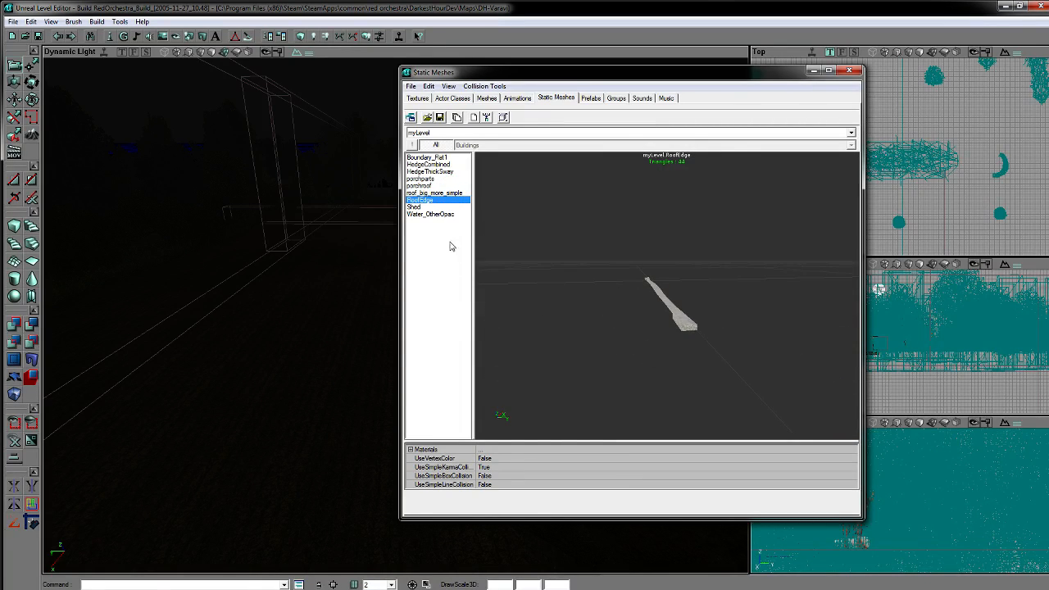
click(418, 207)
click(429, 213)
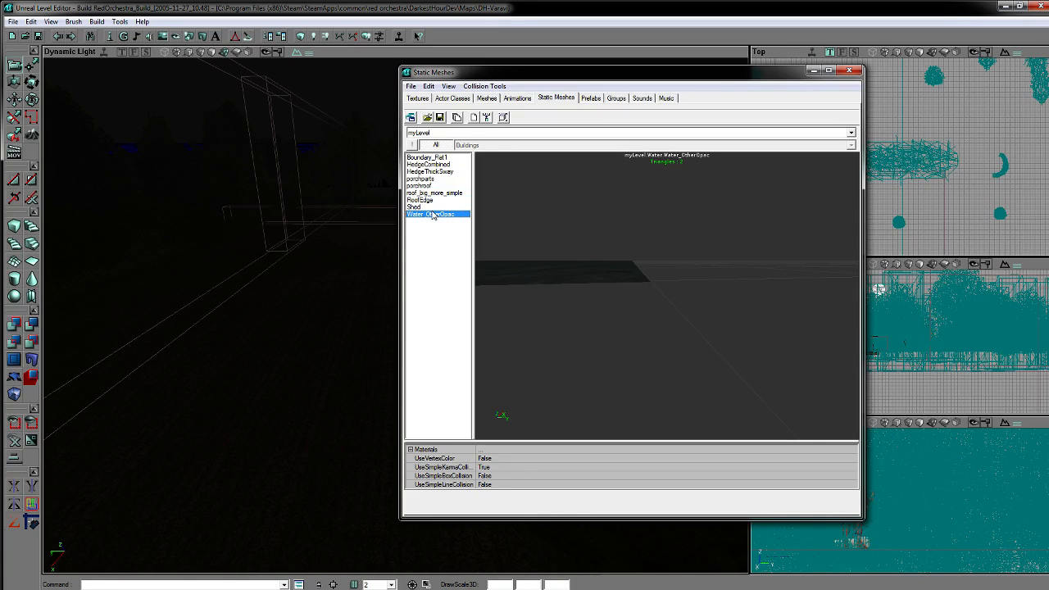
Step: Place the RoofEdge static mesh from the myLevel package on the ground in the 3D view
click(422, 200)
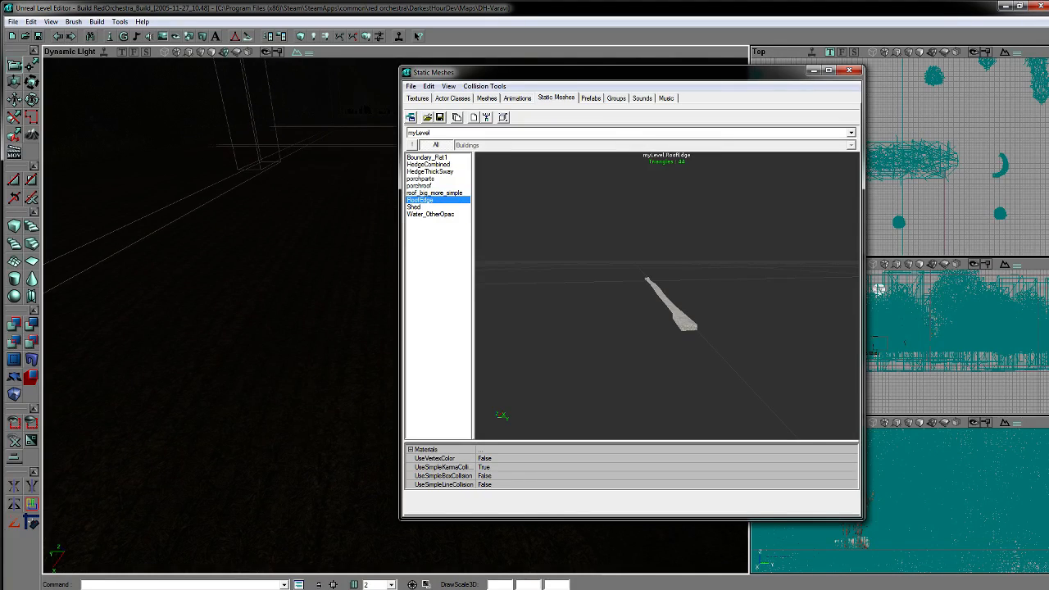
right_click(255, 345)
click(297, 373)
mouse_move(297, 373)
mouse_down()
mouse_move(297, 348)
mouse_move(297, 366)
mouse_up()
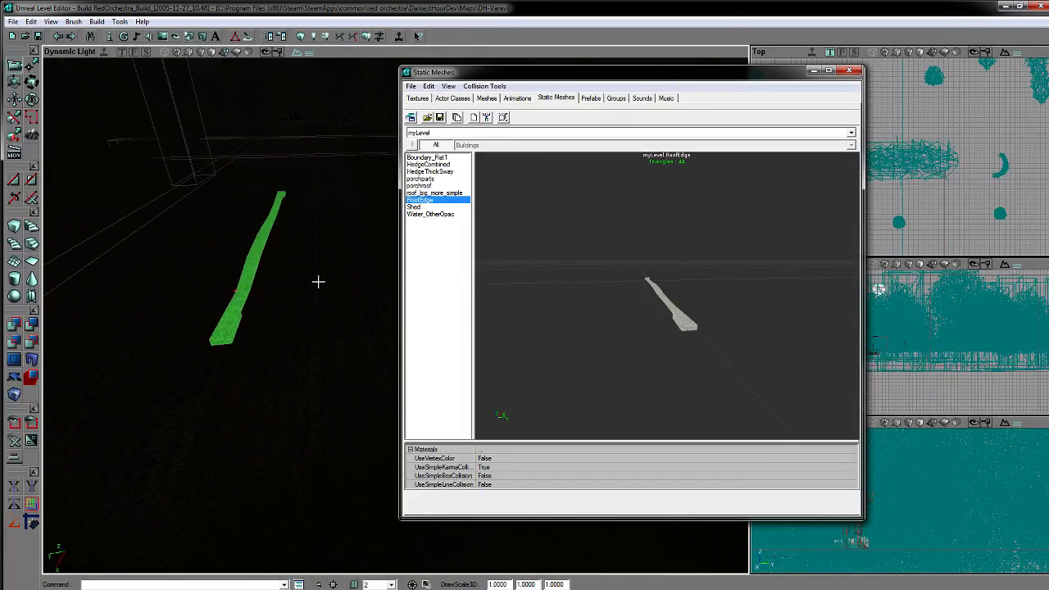
Step: Copy the StaticMesh reference DH_StructureDecoSM.Putot.RoofEdge from the placed actor's Display properties
key(F4)
click(68, 83)
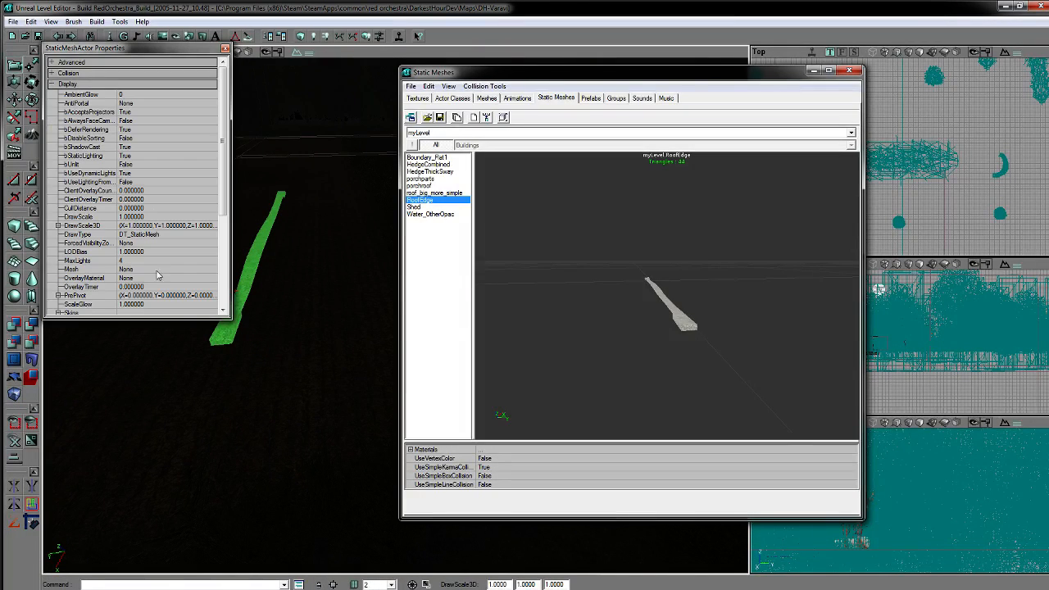
drag(230, 316, 353, 421)
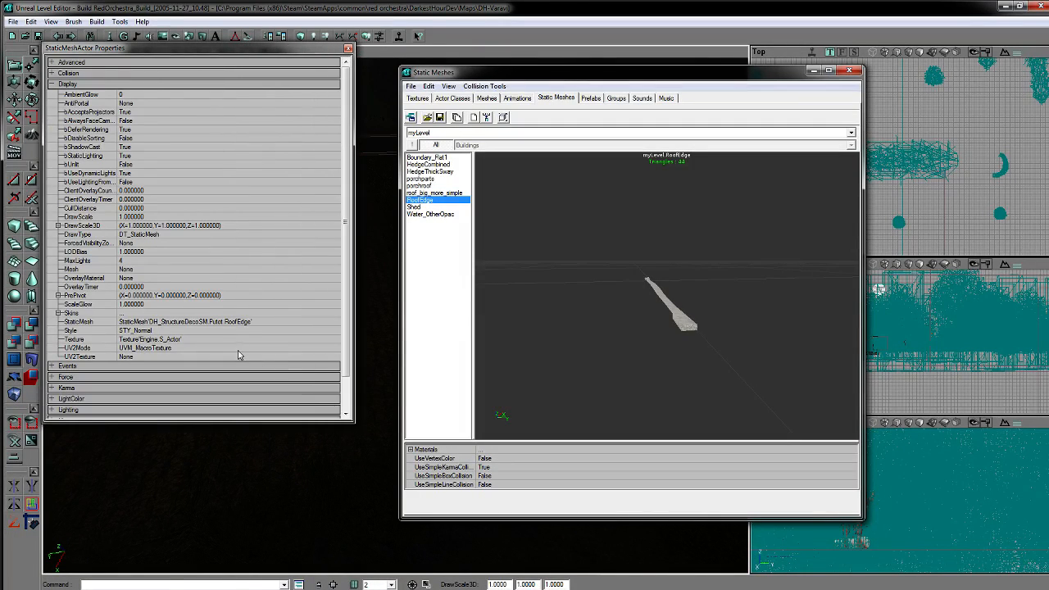
click(227, 322)
key(ctrl+c)
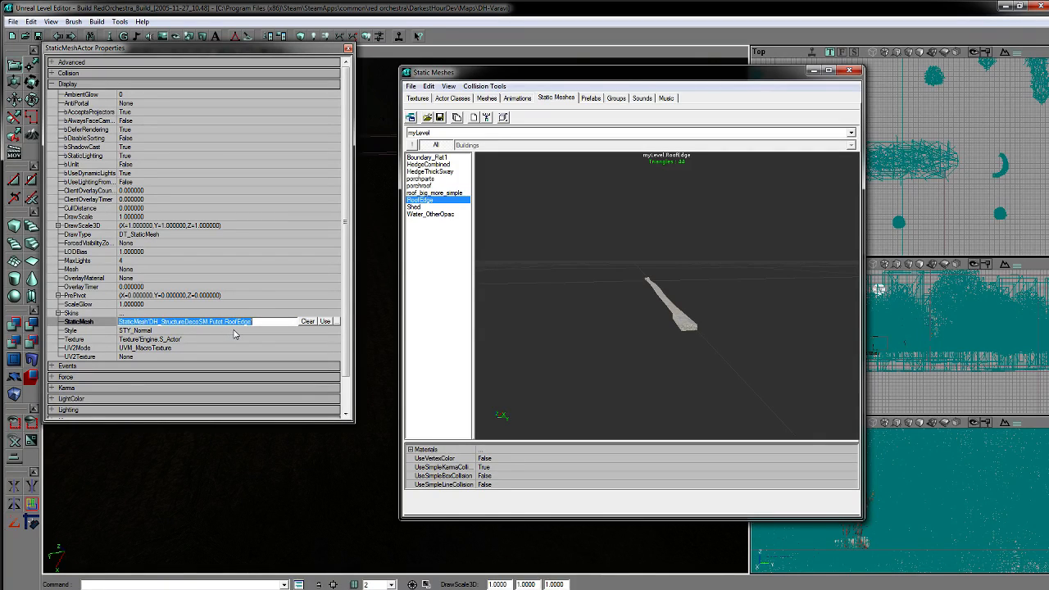
Step: Set the placed actor's StaticMesh to the browser's myLevel.RoofEdge mesh and close its properties
key(Delete)
click(326, 321)
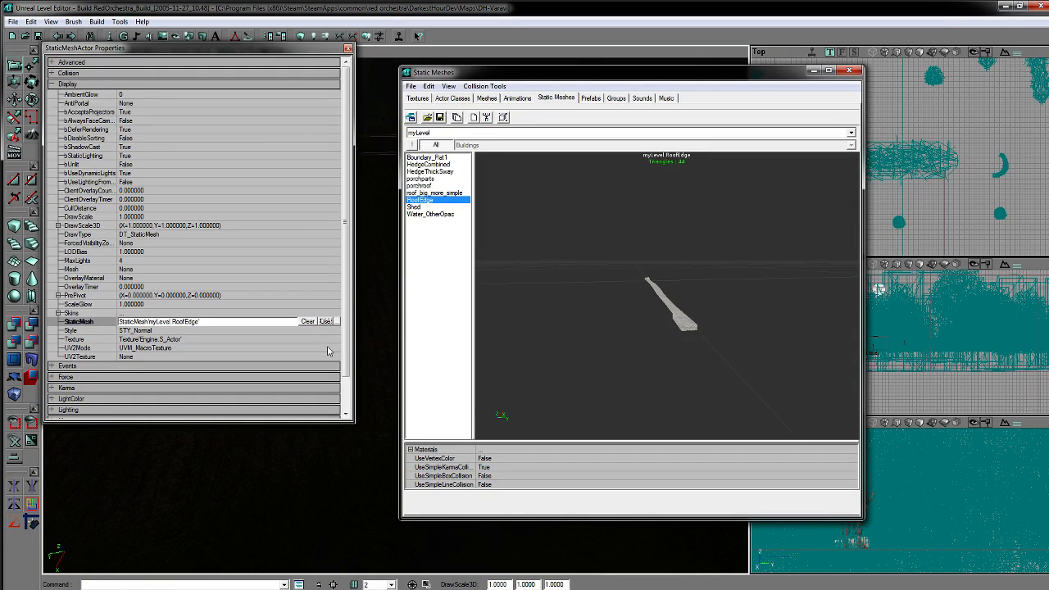
click(348, 49)
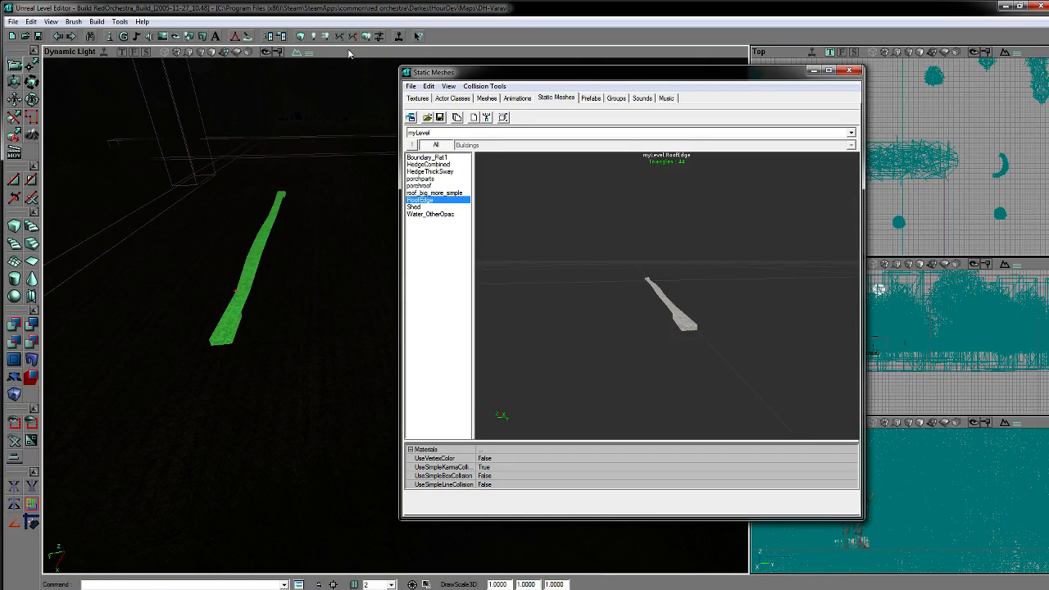
Step: Select all actors with the matching static mesh and set their StaticMesh to DH_StructureDecoSM.Putot.RoofEdge
right_click(243, 304)
mouse_move(328, 420)
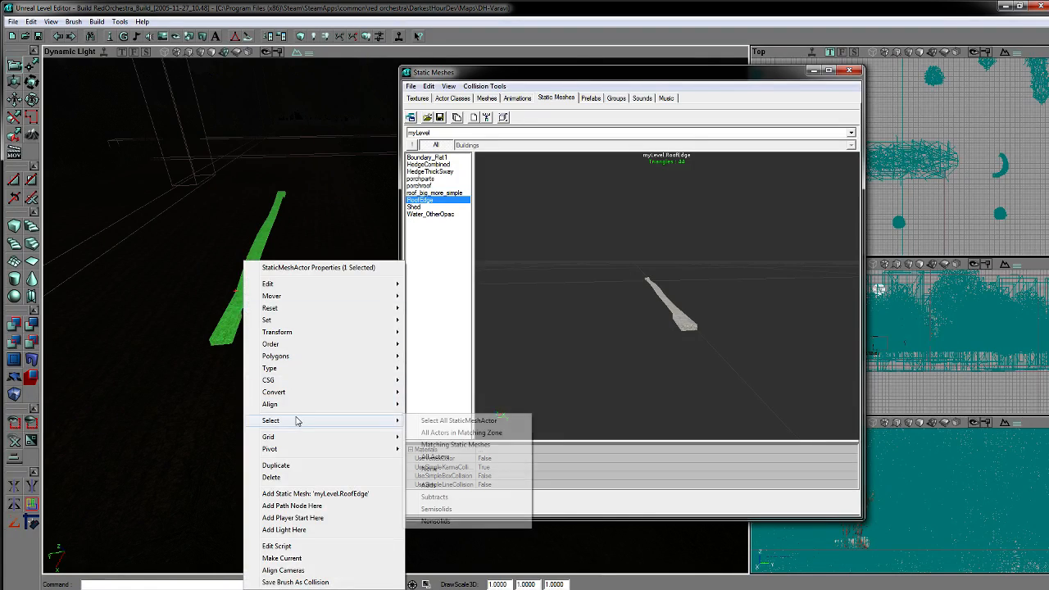
click(443, 444)
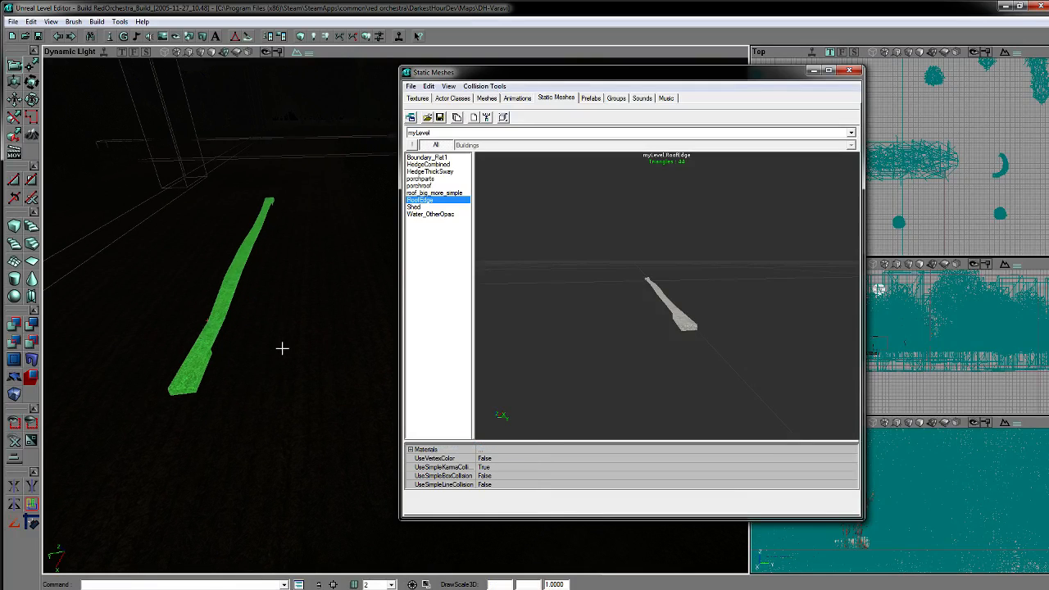
key(F4)
click(67, 84)
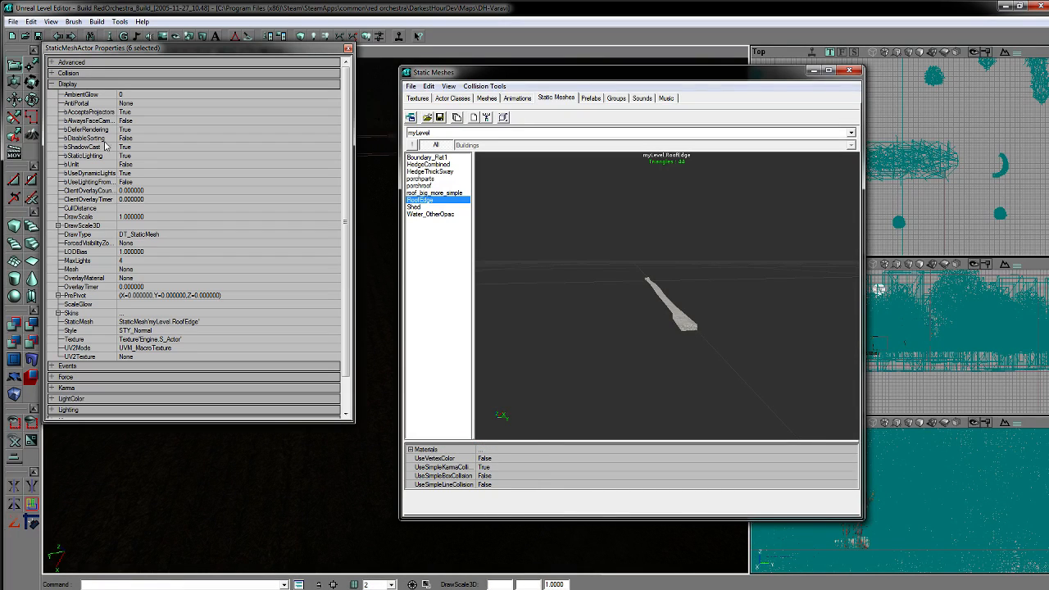
click(194, 322)
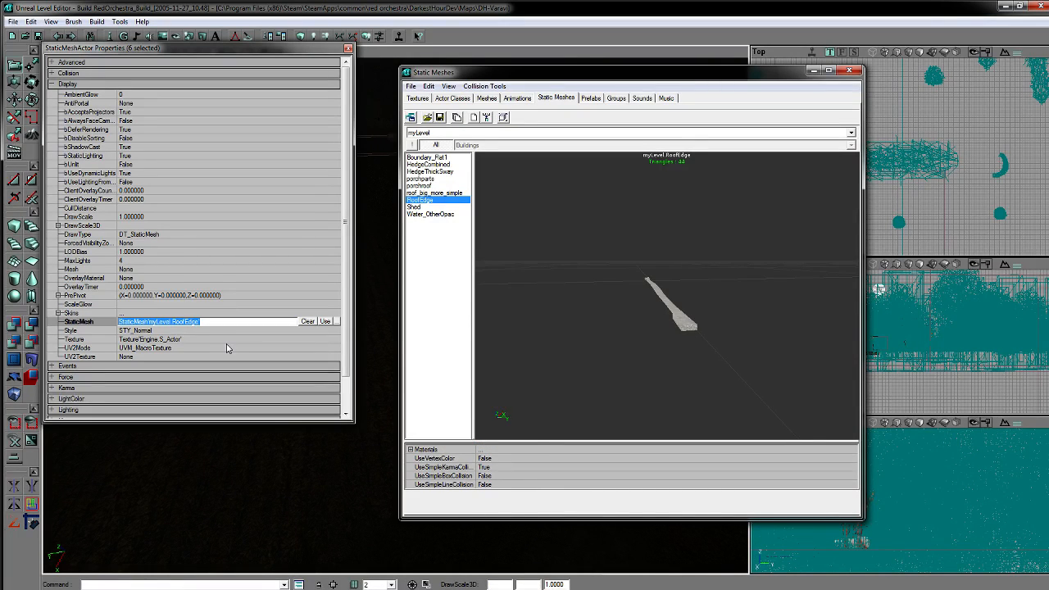
key(ctrl+v)
click(178, 330)
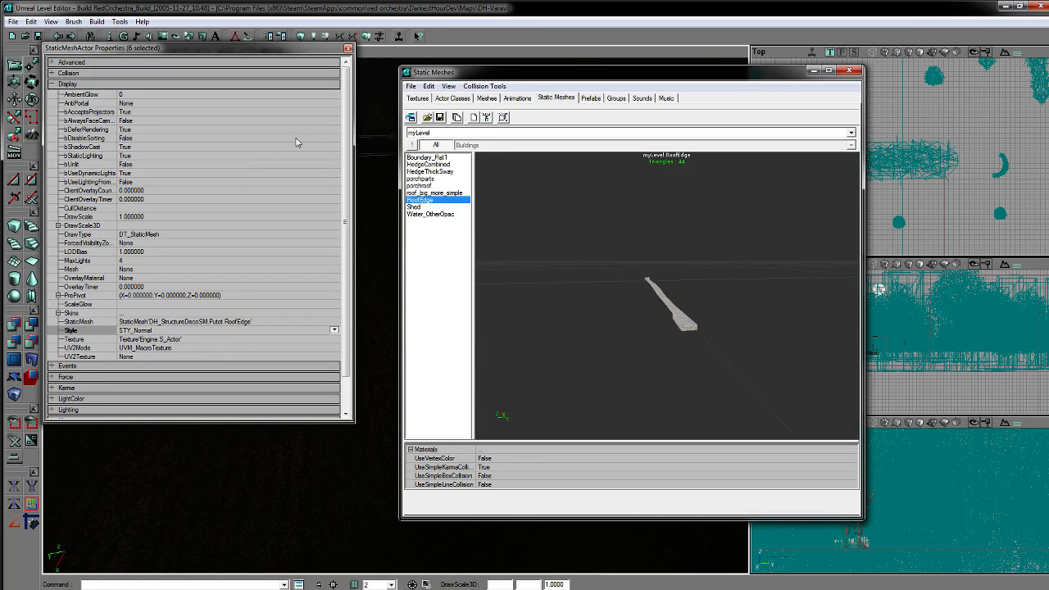
click(349, 49)
Step: Delete only the helper RoofEdge actor from the level and save the map
drag(261, 249, 276, 307)
click(264, 357)
click(192, 246)
drag(192, 246, 213, 184)
drag(225, 331, 291, 357)
key(Delete)
right_drag(291, 331, 291, 328)
click(13, 21)
click(34, 67)
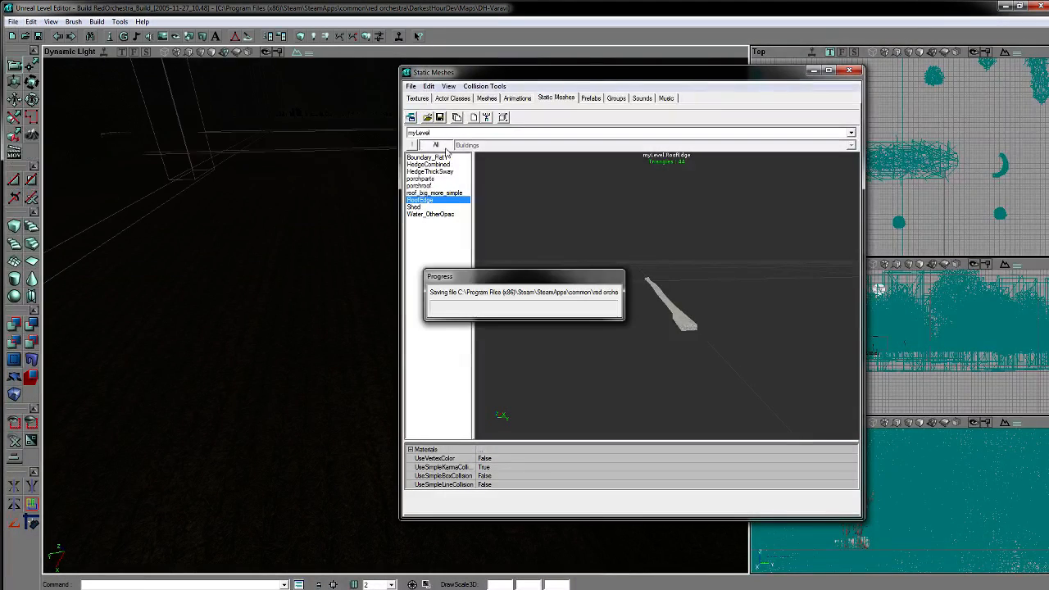
Step: Check the last two static meshes in the myLevel list, including Water_OtherOpac
click(427, 208)
click(428, 214)
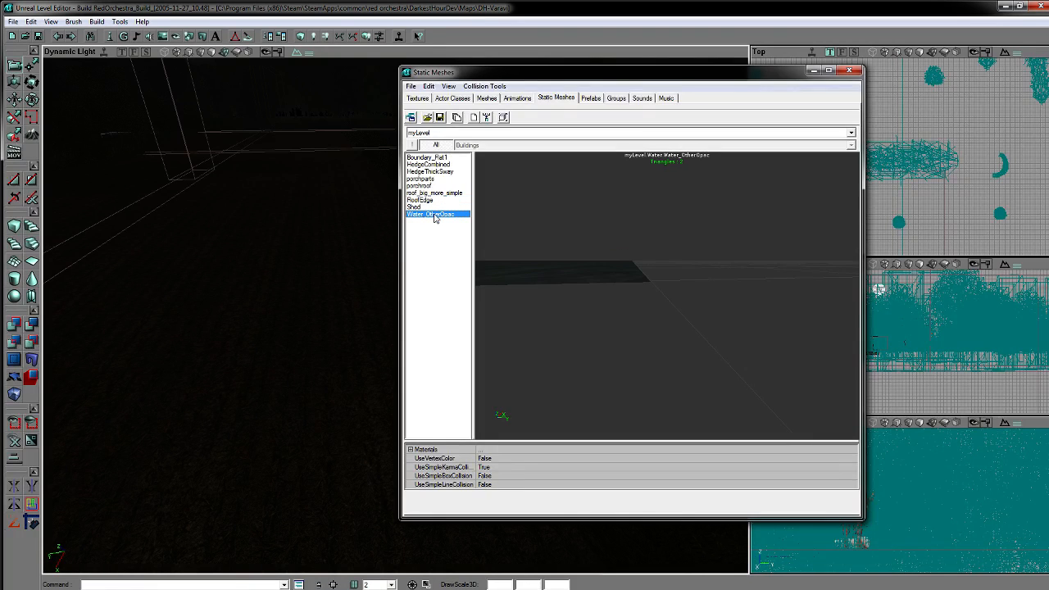
click(435, 145)
Step: Switch to the texture browser and show all textures of the myLevel package, across every group
click(418, 98)
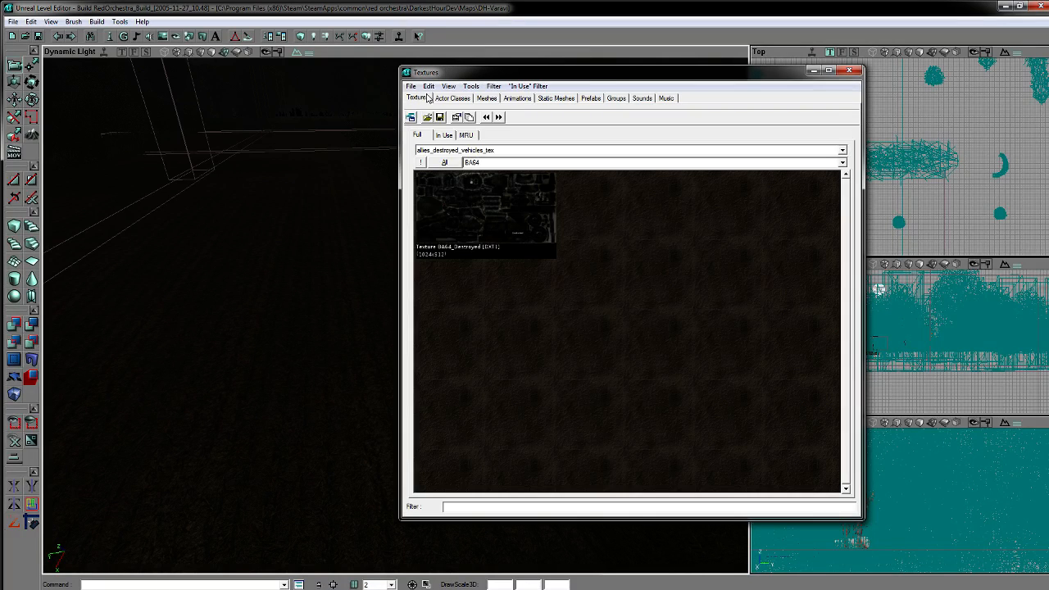
click(462, 150)
scroll(518, 263, down, 1)
scroll(500, 275, down, 10)
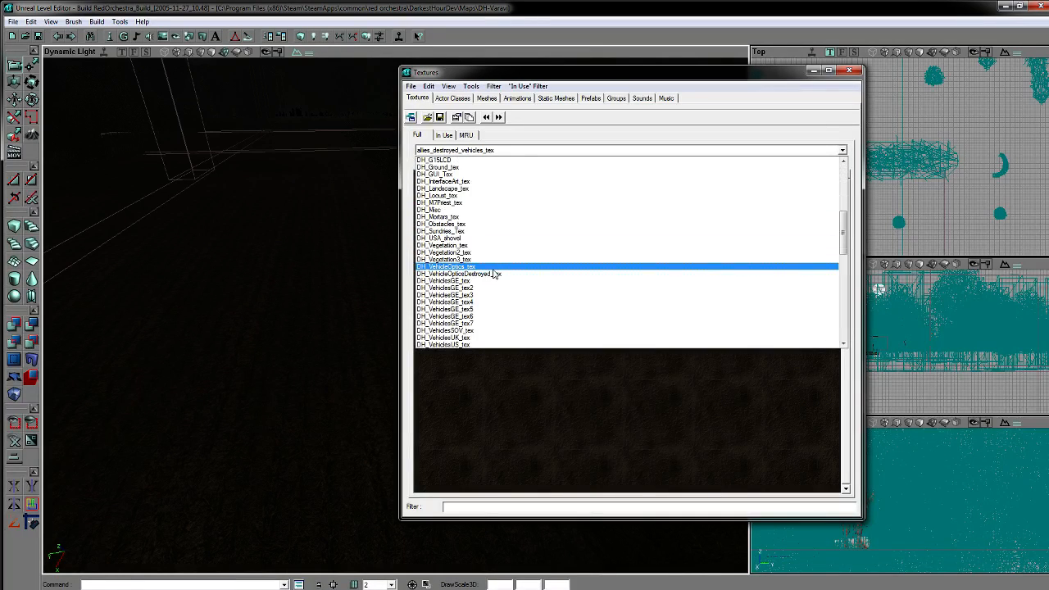
scroll(478, 290, down, 3)
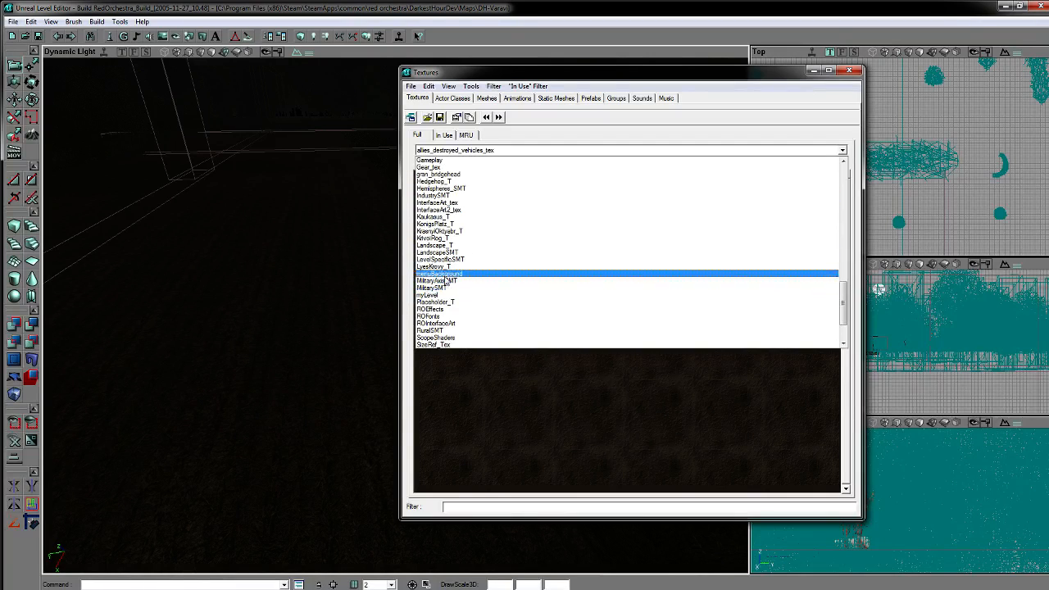
click(479, 293)
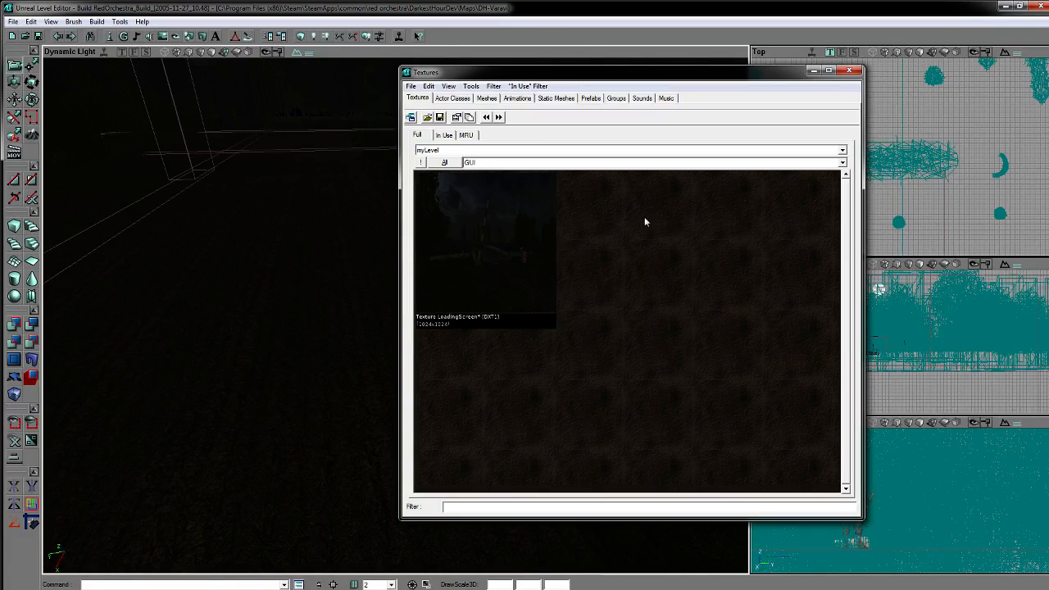
click(456, 163)
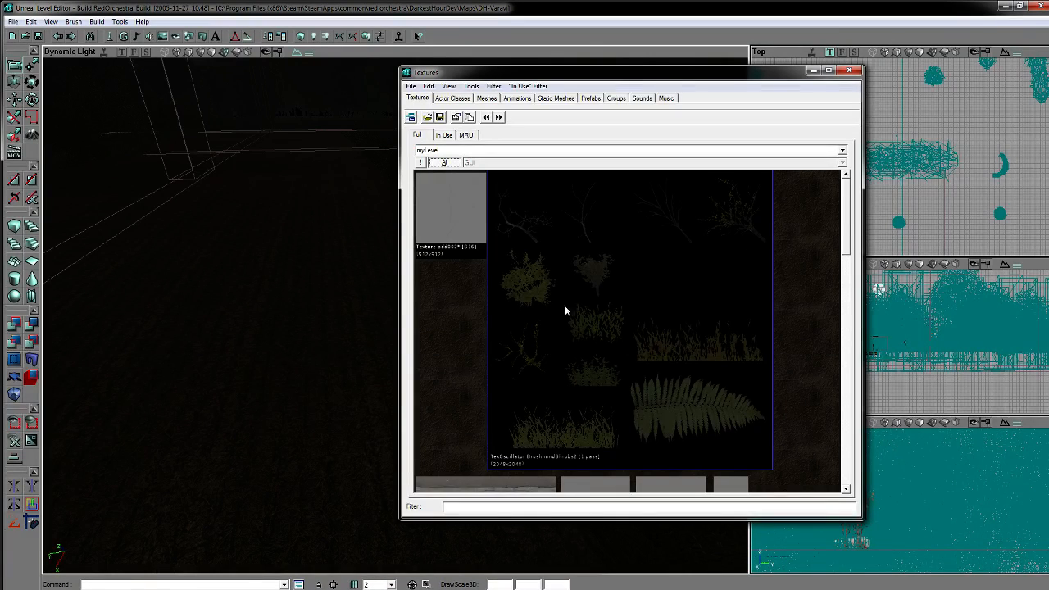
Step: Look through the remaining myLevel textures from start to end, including the overview and water textures, and close the texture browser
drag(845, 247, 846, 456)
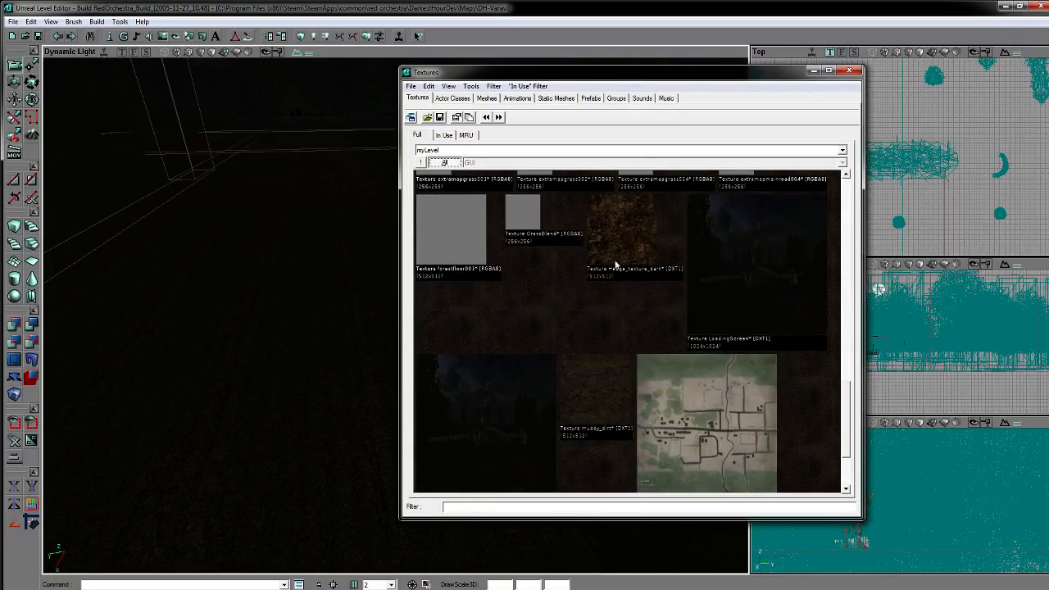
scroll(644, 335, down, 1)
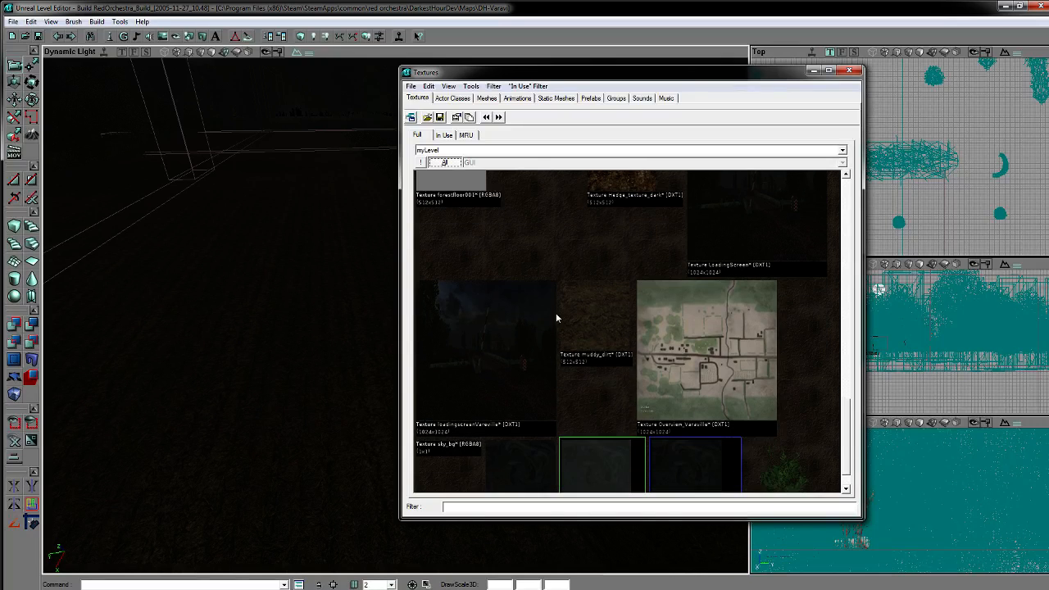
scroll(847, 426, down, 1)
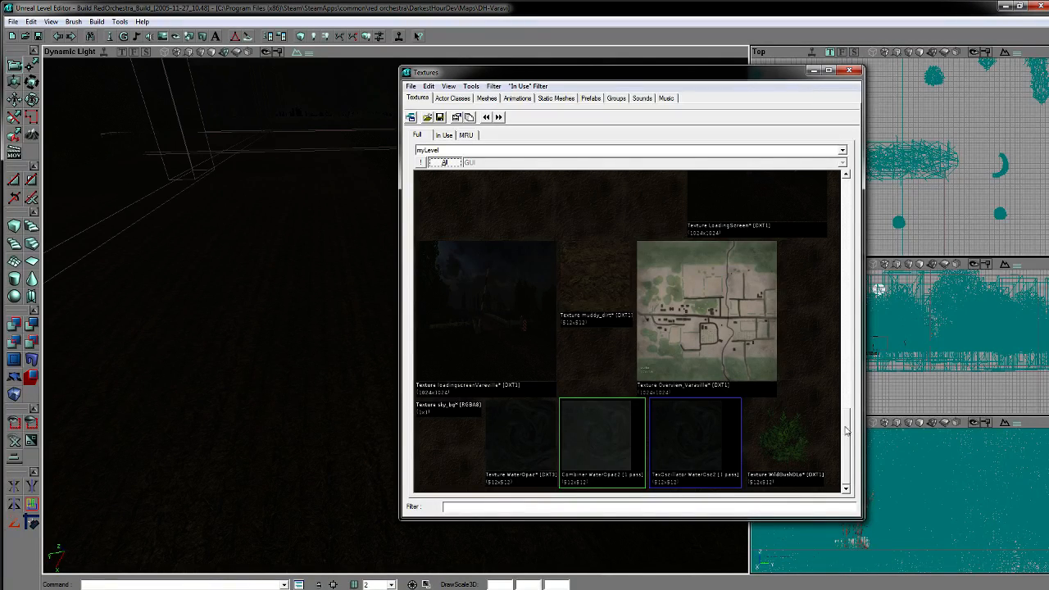
drag(849, 455, 860, 432)
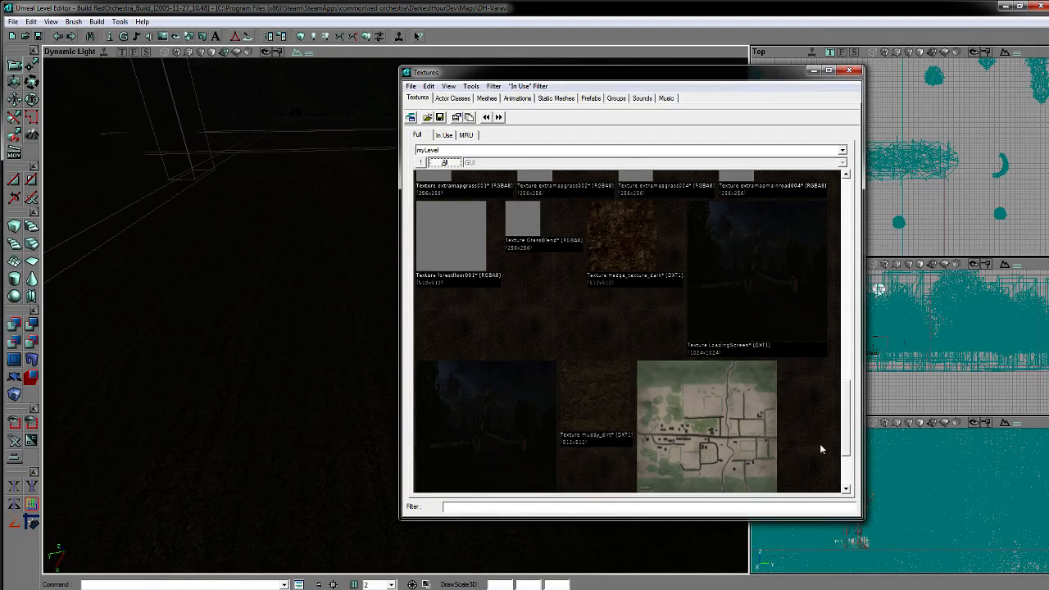
mouse_move(849, 441)
mouse_down()
mouse_move(844, 382)
mouse_move(866, 426)
mouse_move(845, 487)
mouse_move(854, 458)
mouse_move(854, 487)
mouse_move(848, 217)
mouse_up()
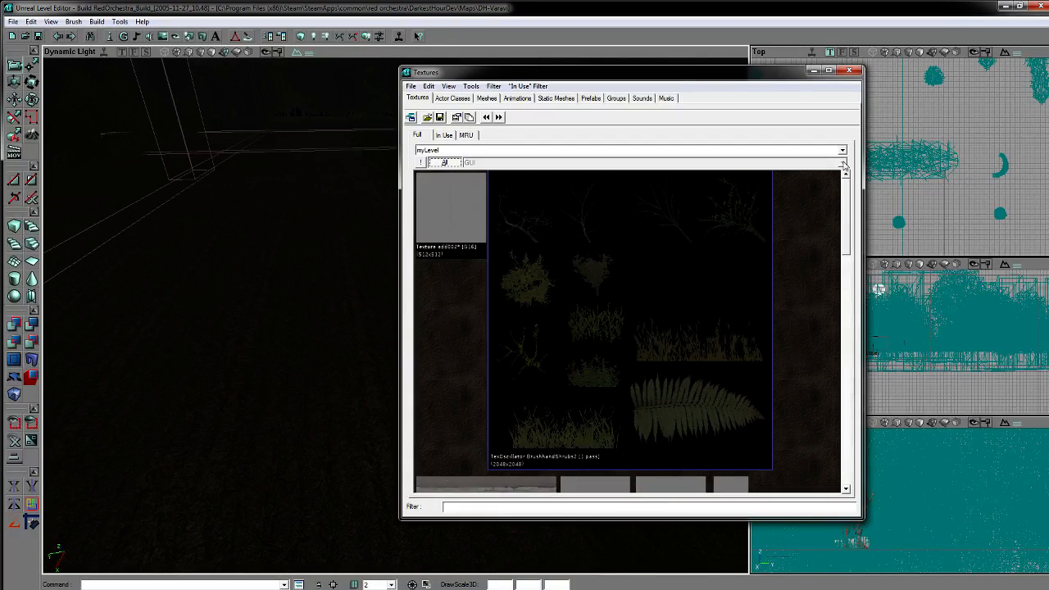
click(849, 70)
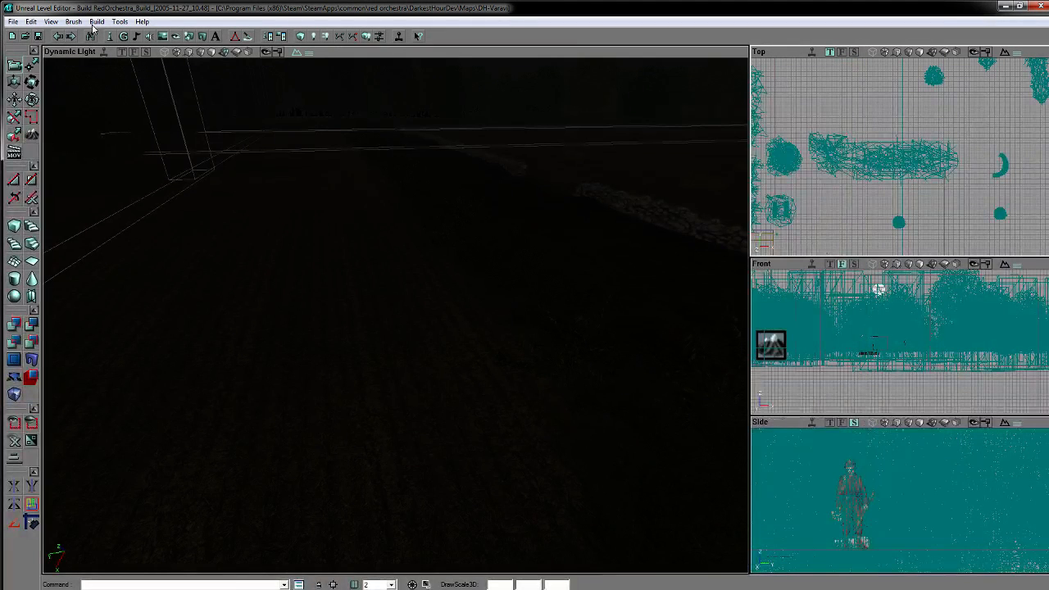
Step: Save the DH-Varaville map and close the level editor
click(15, 22)
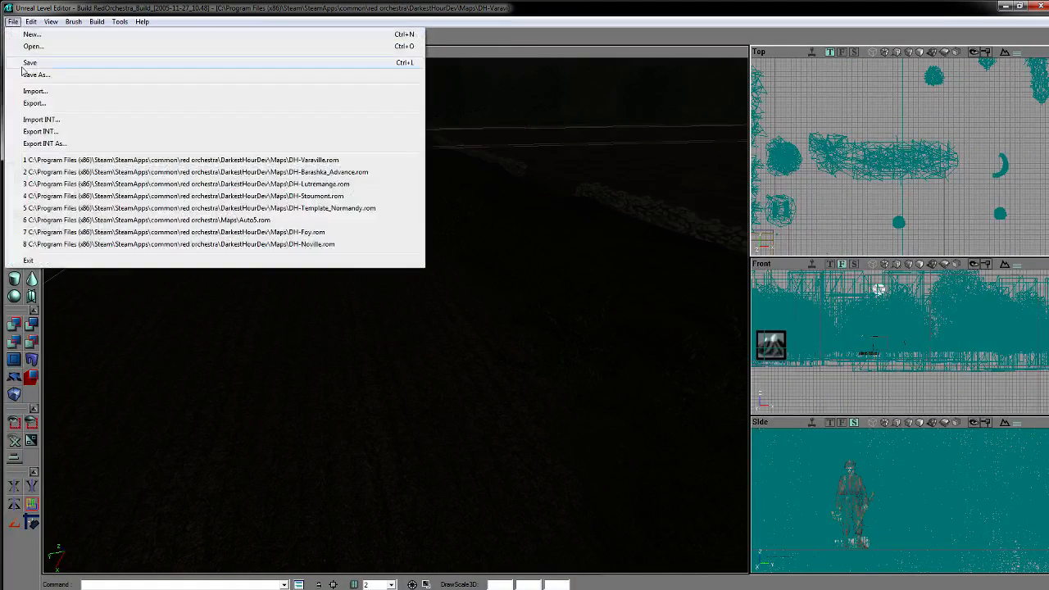
click(22, 66)
click(378, 37)
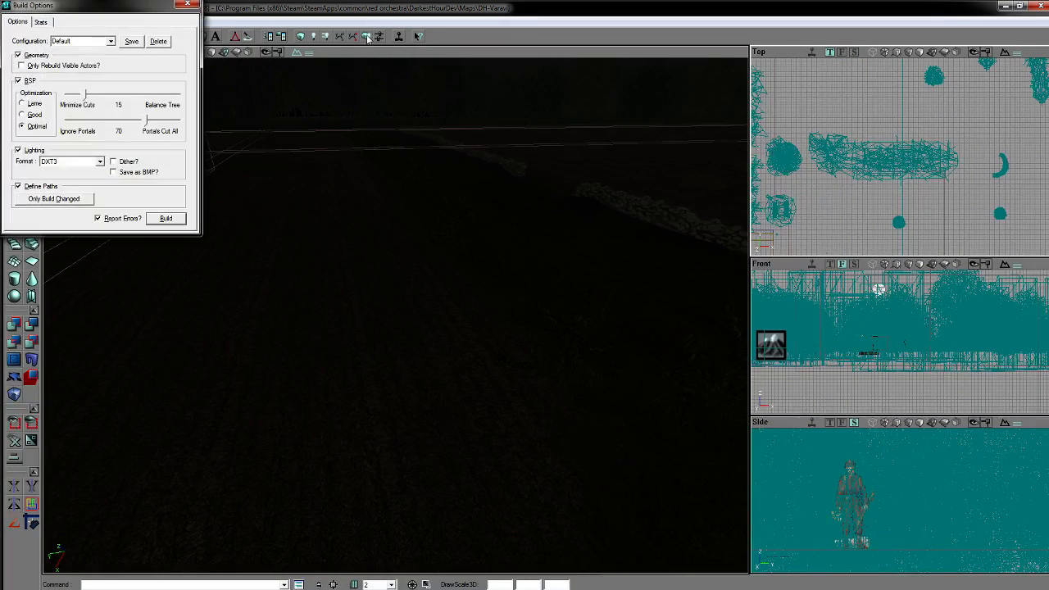
click(186, 6)
click(13, 21)
click(22, 66)
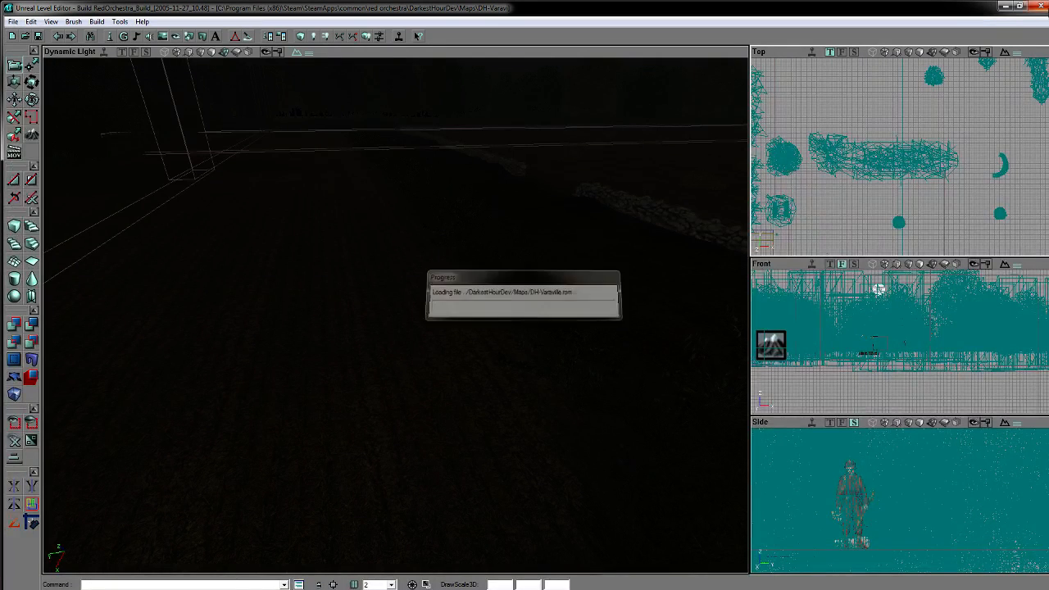
click(1037, 7)
click(627, 333)
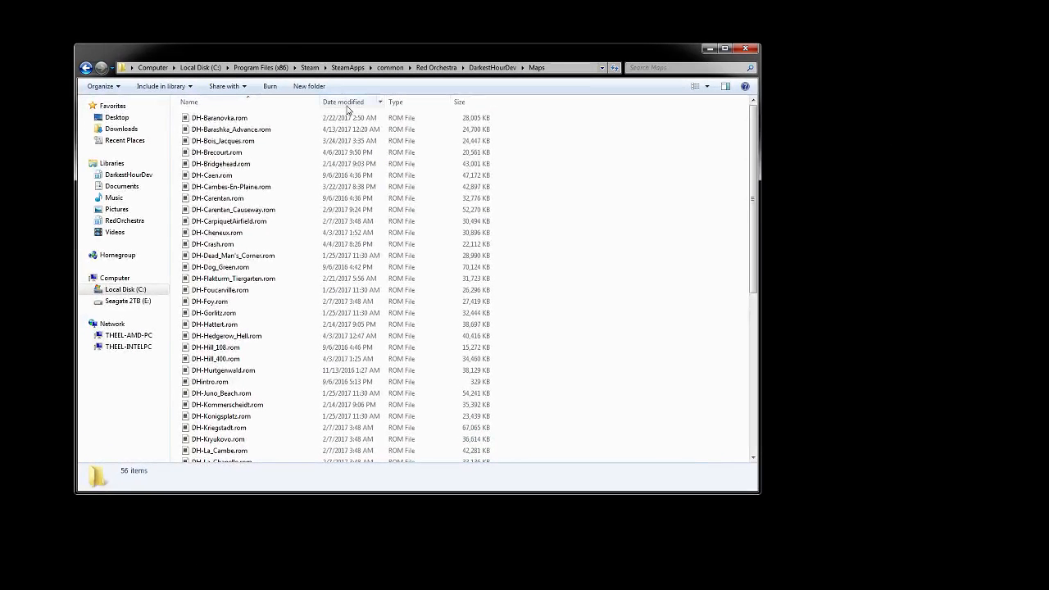
Step: In Windows Explorer, compare the file sizes of DH-Varaville.rom and DH-La_Cambe.rom in the Maps folder
click(235, 153)
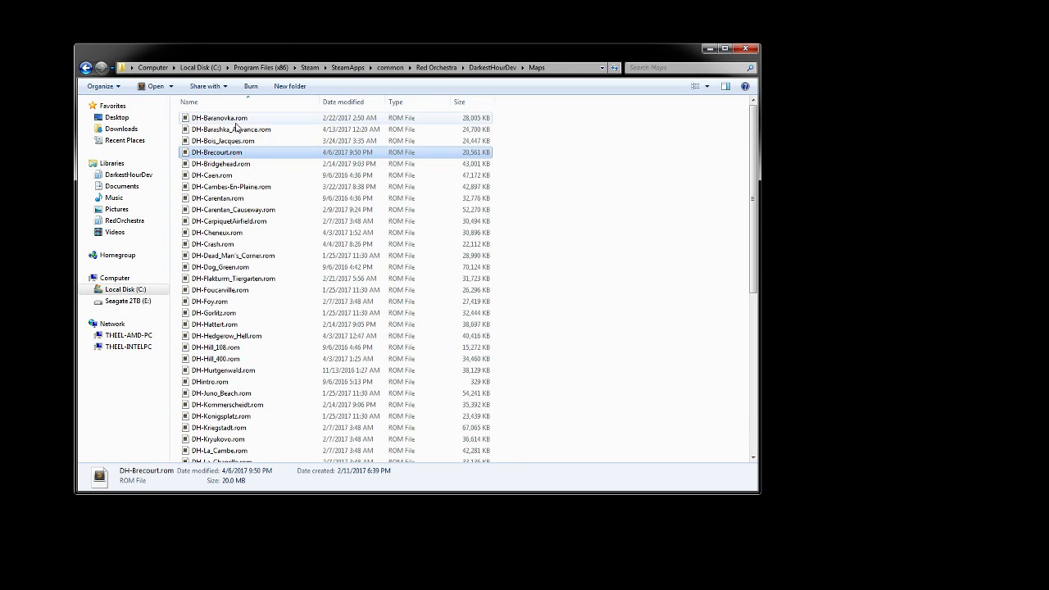
scroll(283, 320, down, 8)
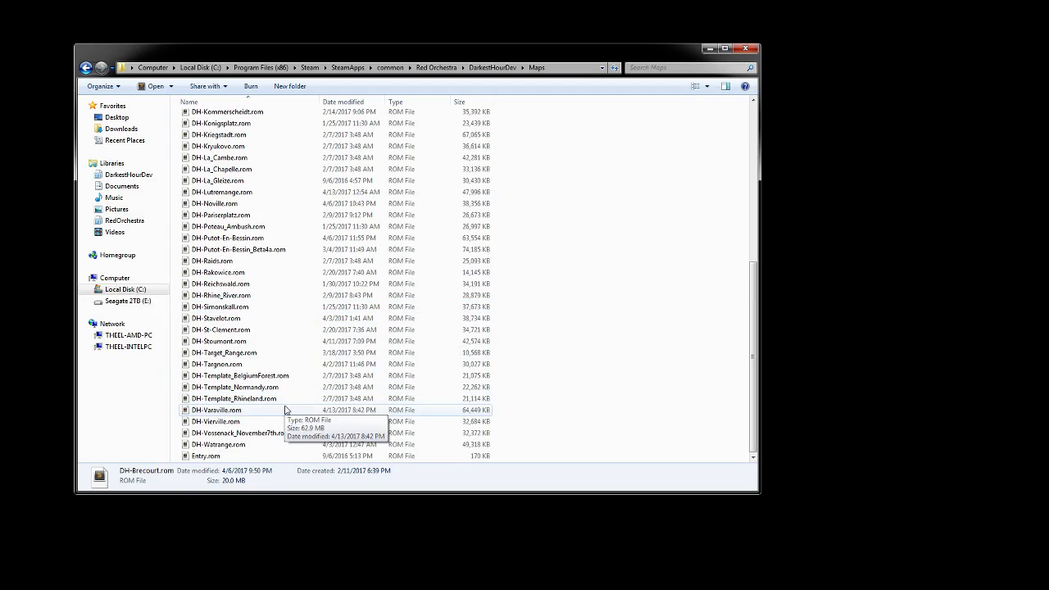
click(231, 412)
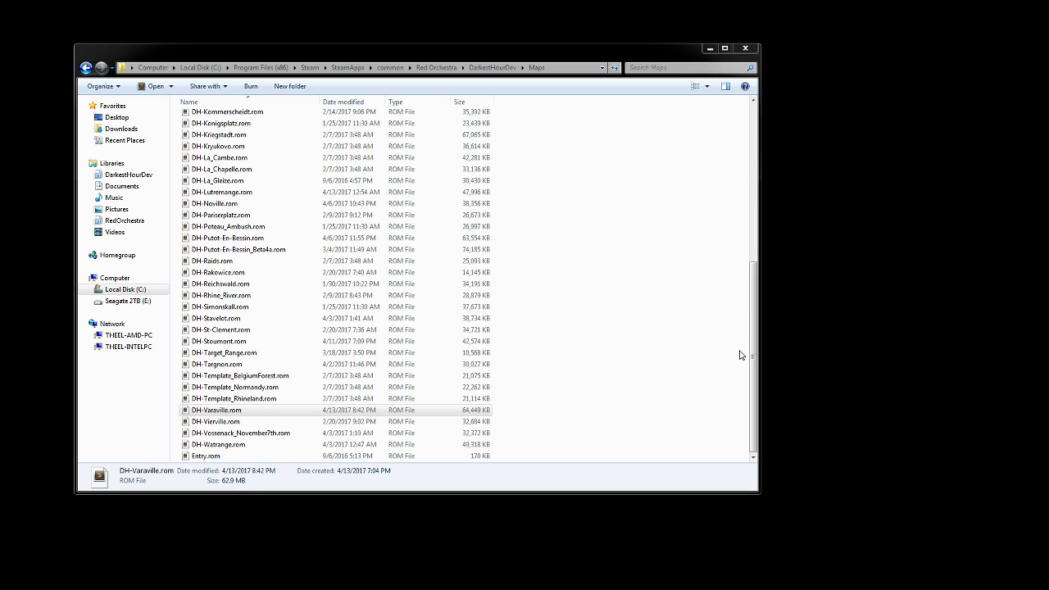
drag(755, 325, 728, 161)
scroll(728, 156, down, 3)
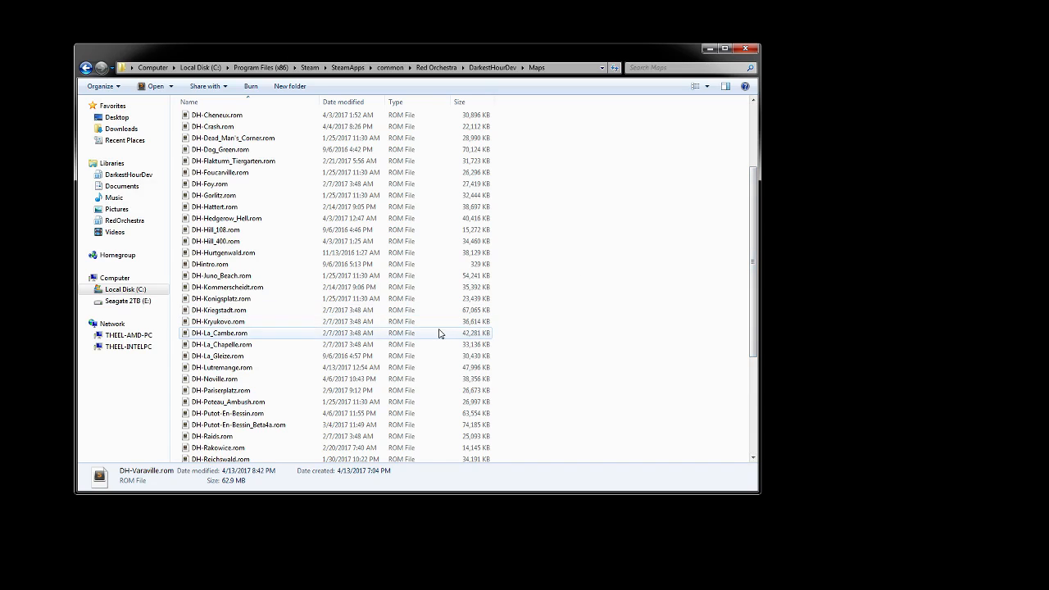
click(440, 333)
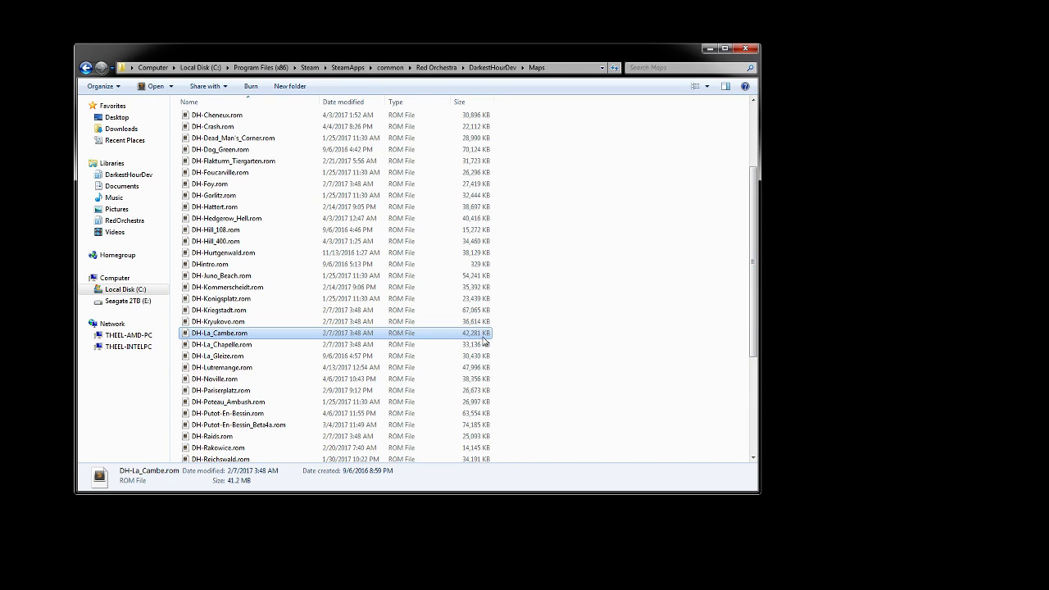
Step: Reselect DH-Varaville.rom in the Maps folder and keep the current Windows color scheme without showing the message again
drag(747, 291, 763, 414)
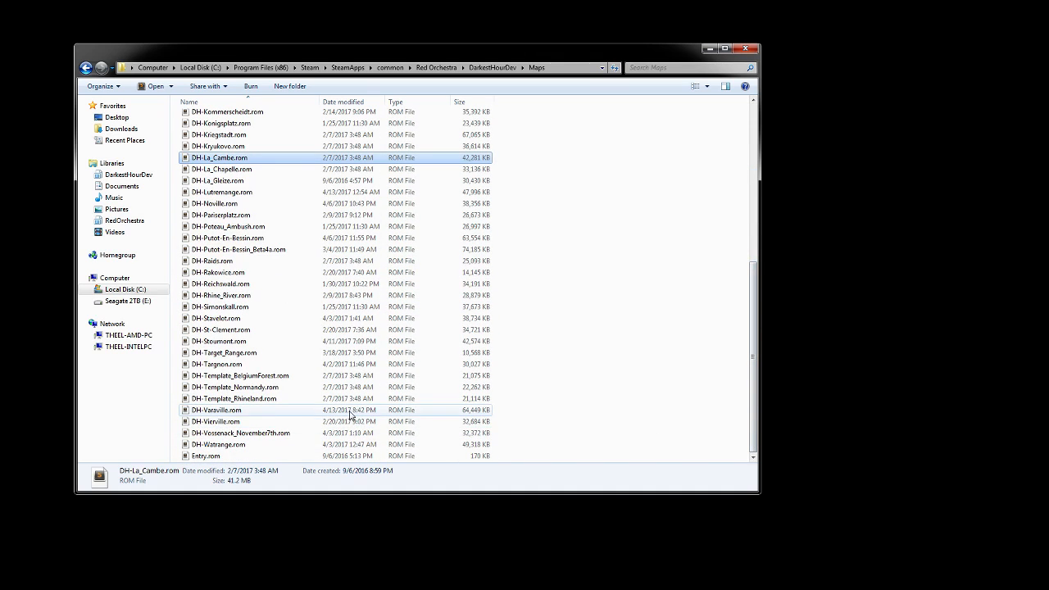
click(312, 412)
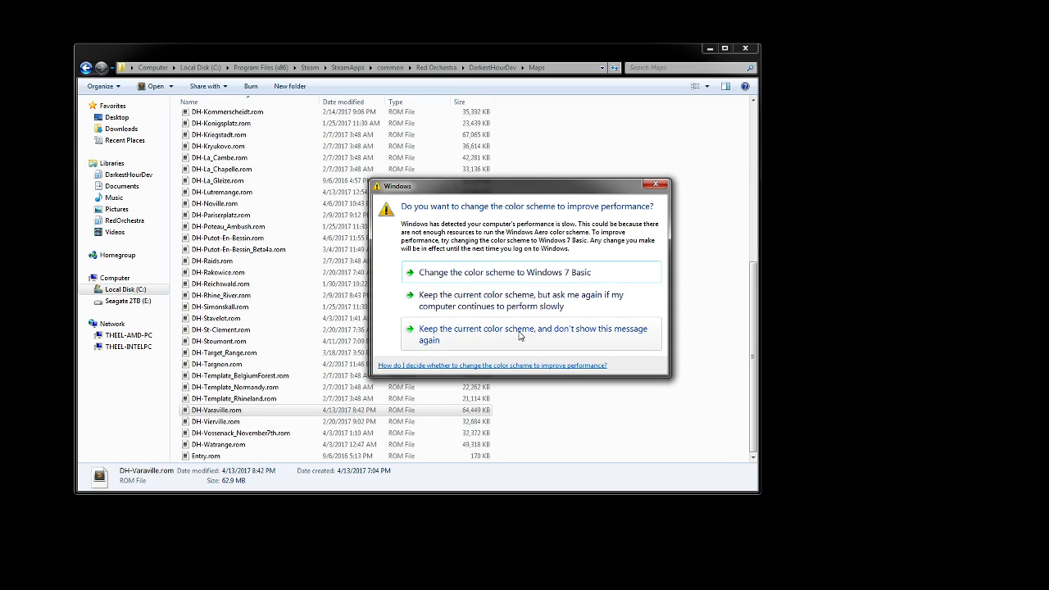
click(519, 335)
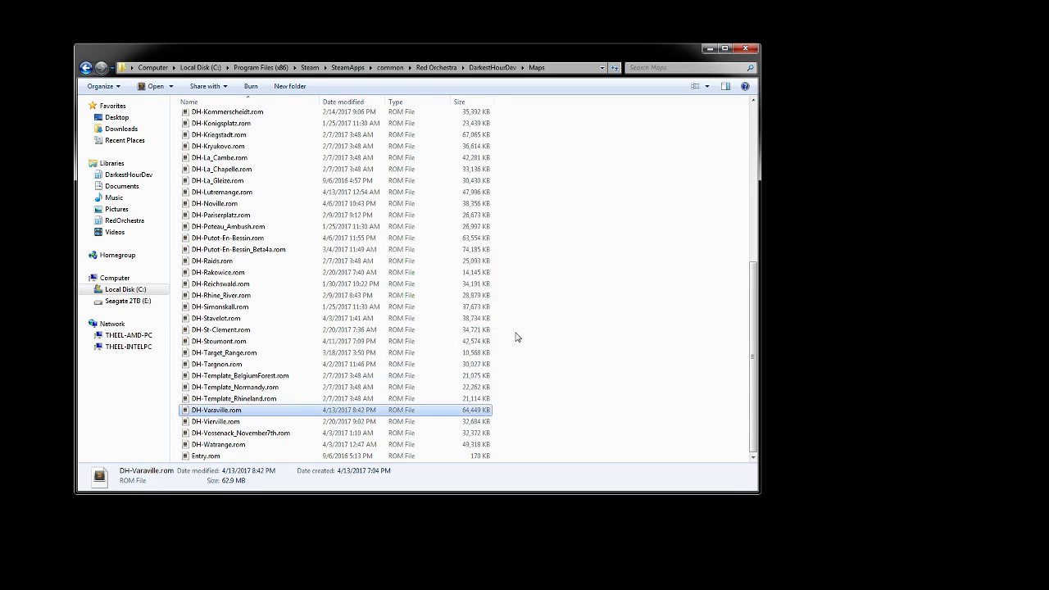